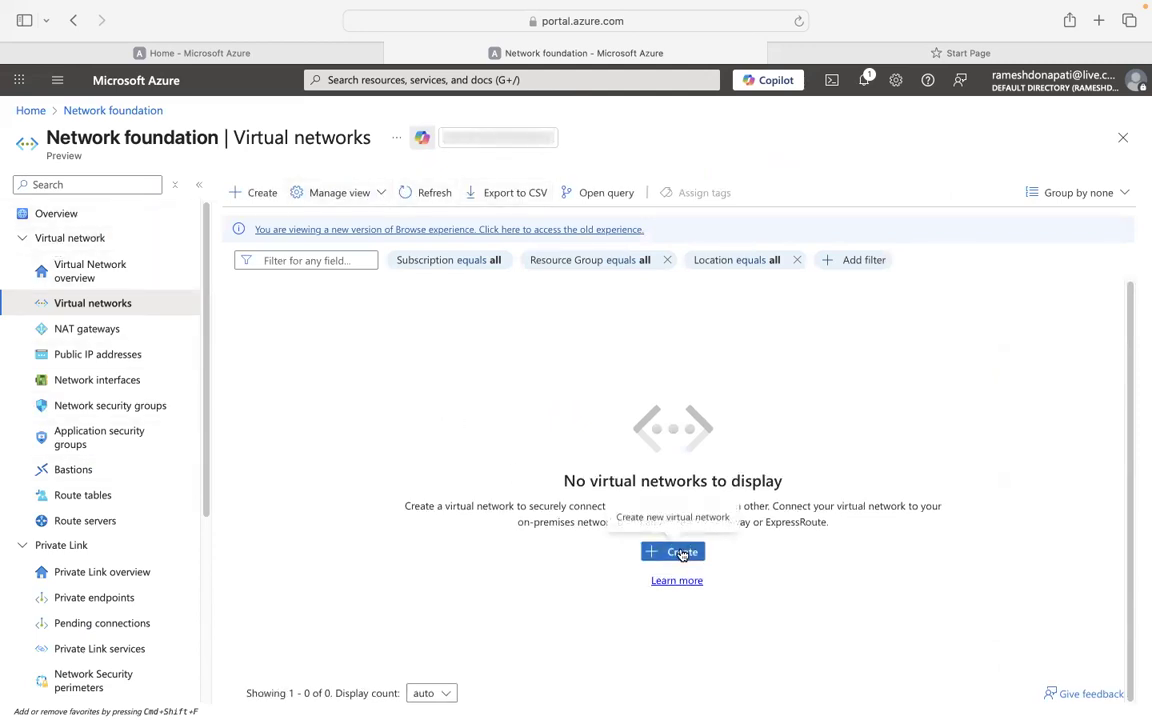
Start a new virtual network and create the resource group techlines-dev-rg for it.
click(687, 550)
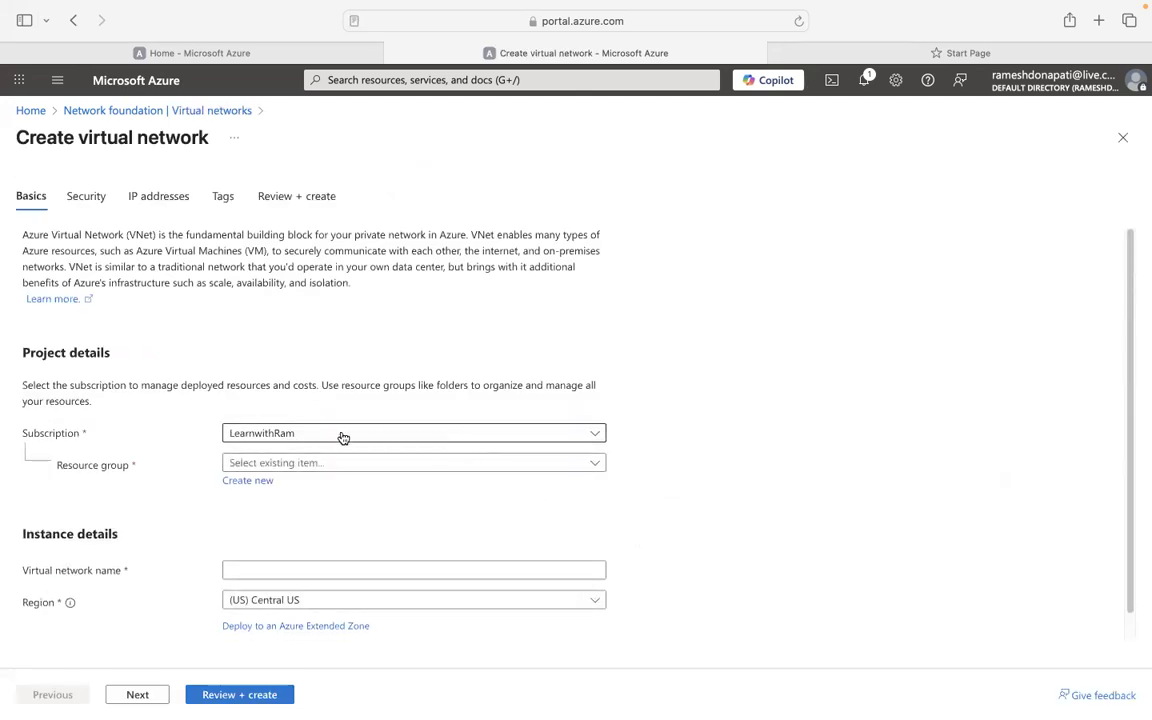
click(348, 468)
click(706, 467)
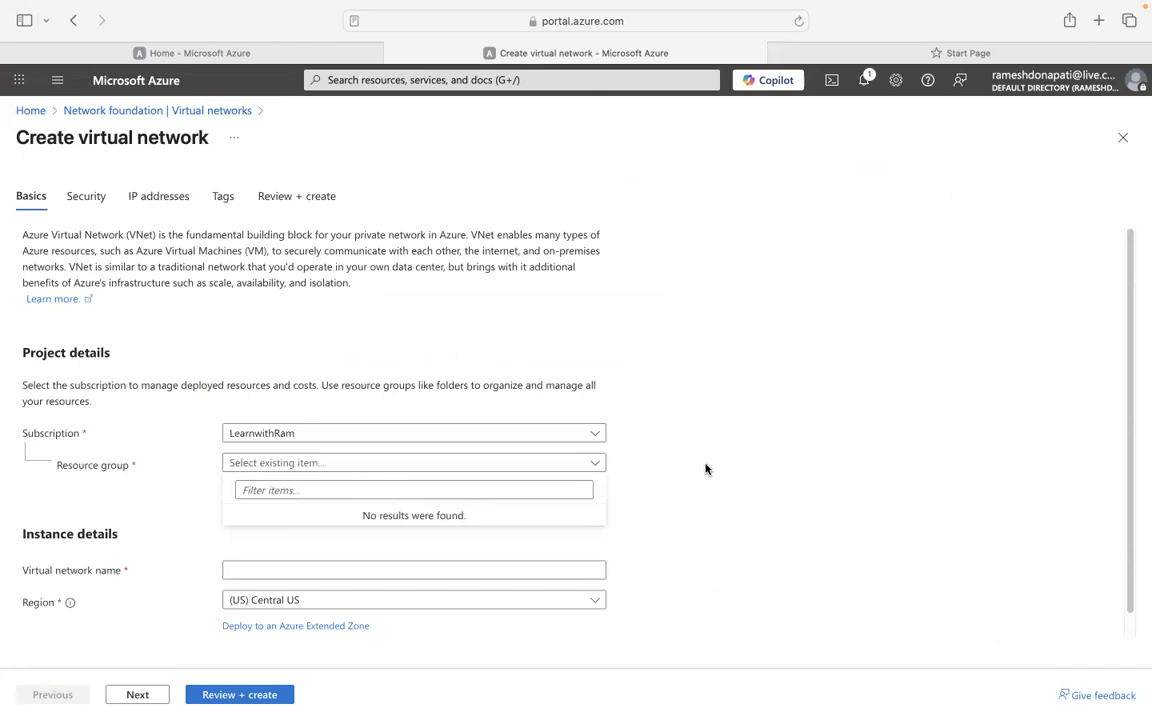
click(249, 485)
click(249, 485)
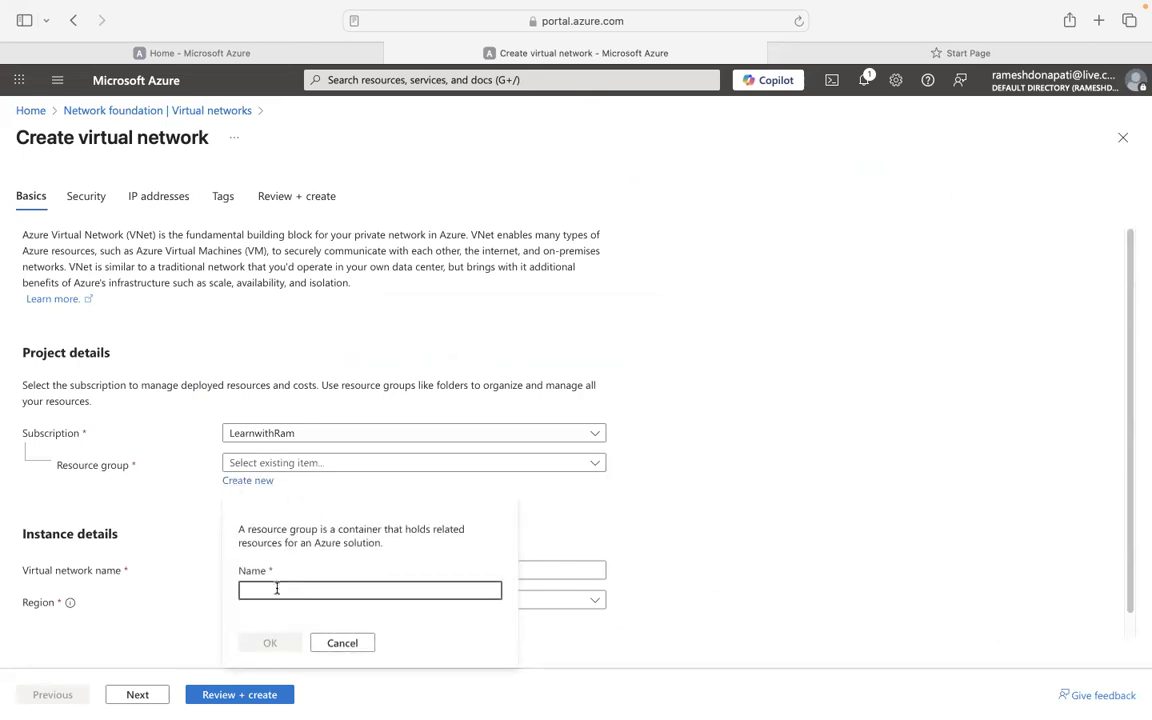
text(techlines)
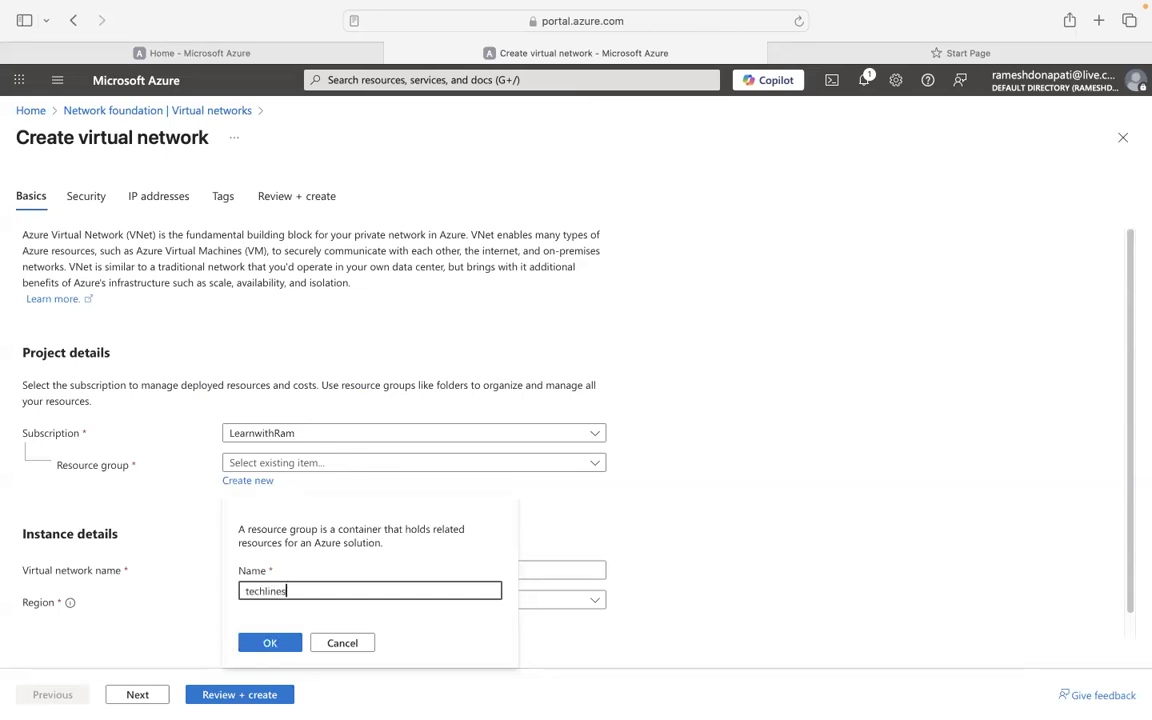
text(-dev-rg)
click(270, 641)
Name the virtual network techlines-dev-vnet, keeping the (US) Central US region.
click(267, 576)
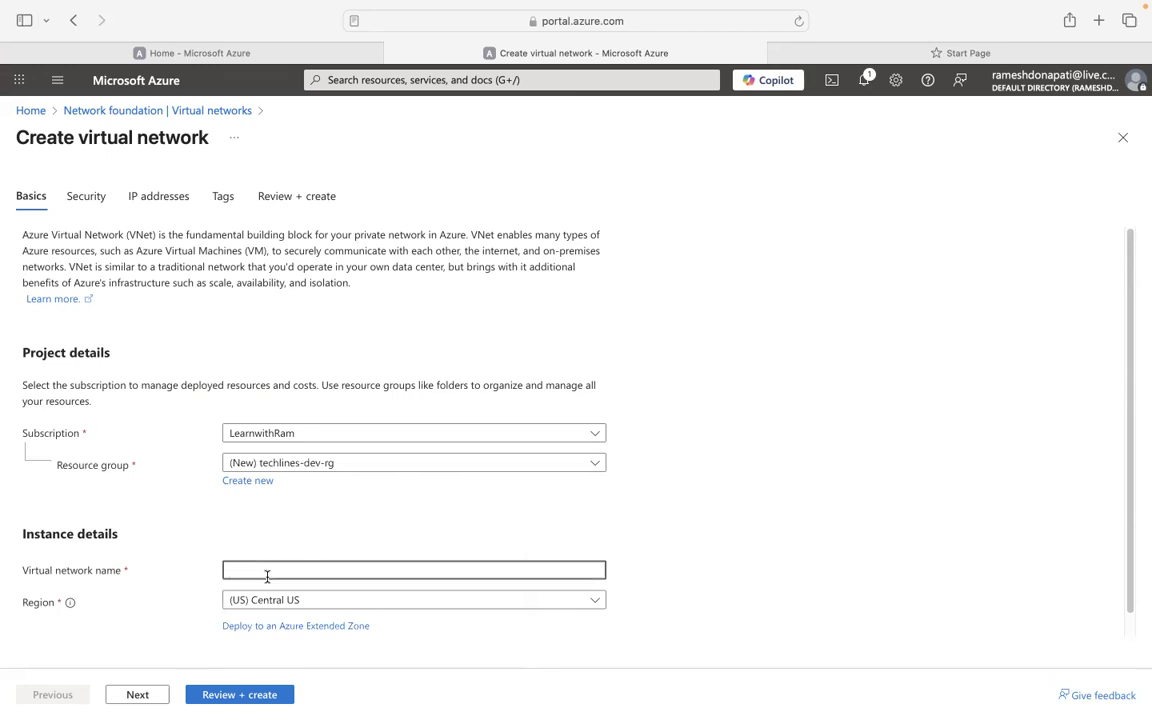
text(techlines-)
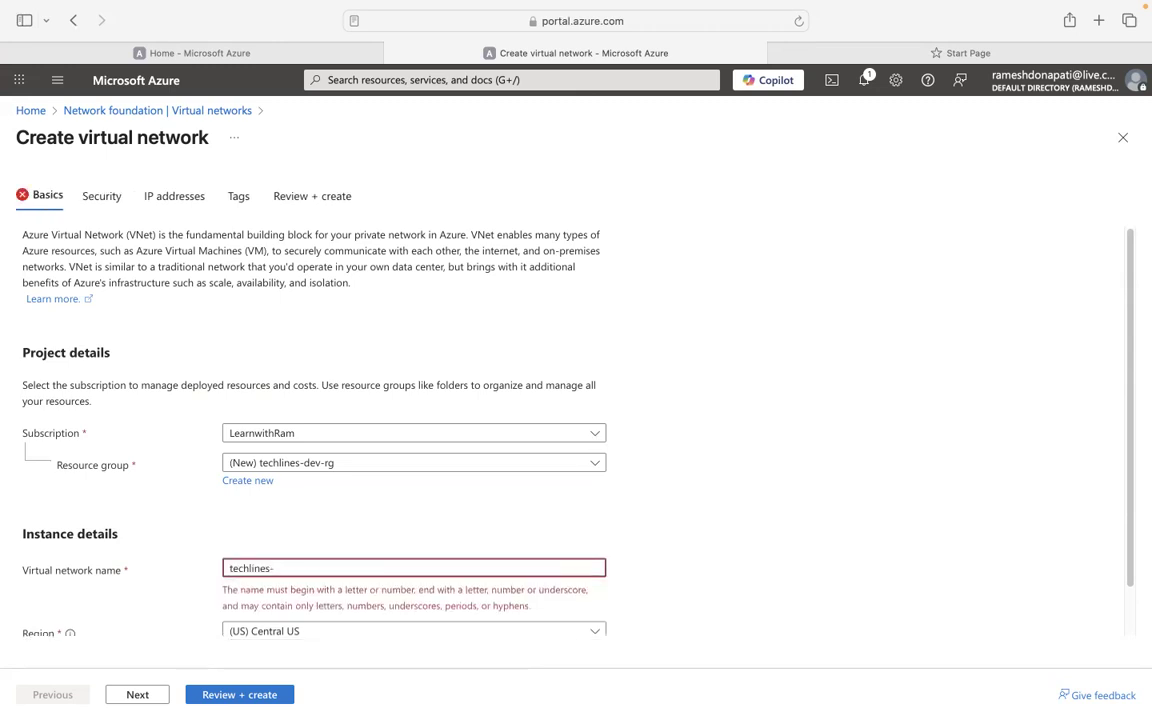
text(dev-vnet)
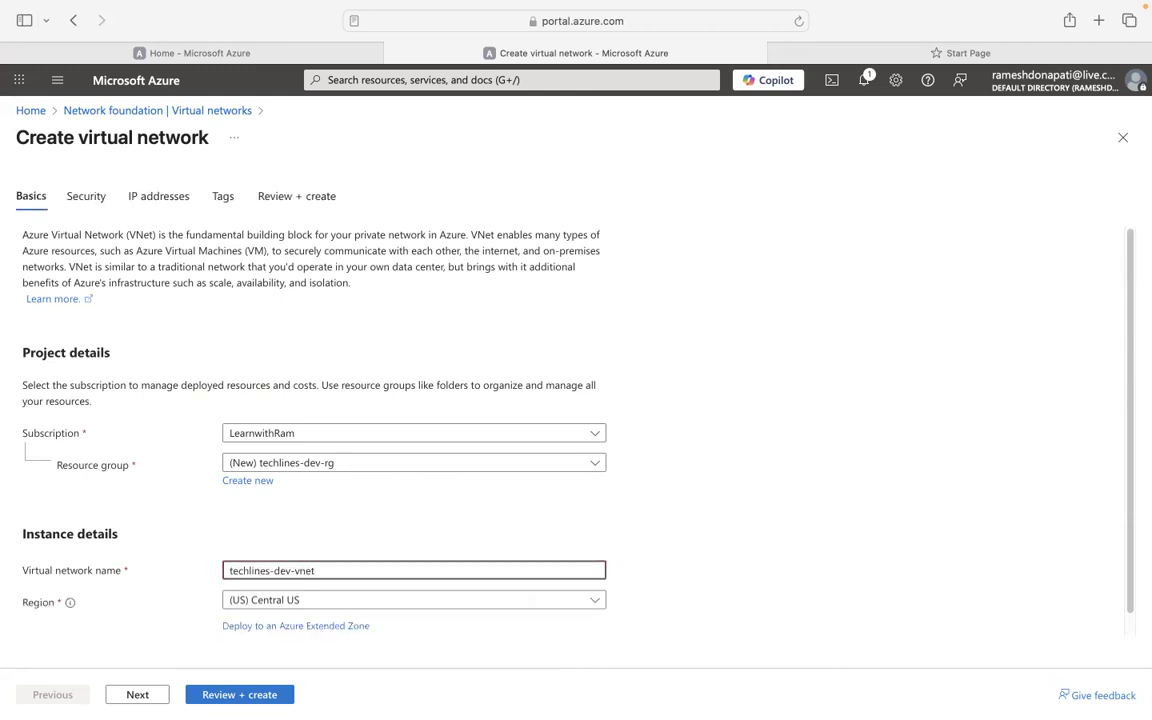
click(430, 529)
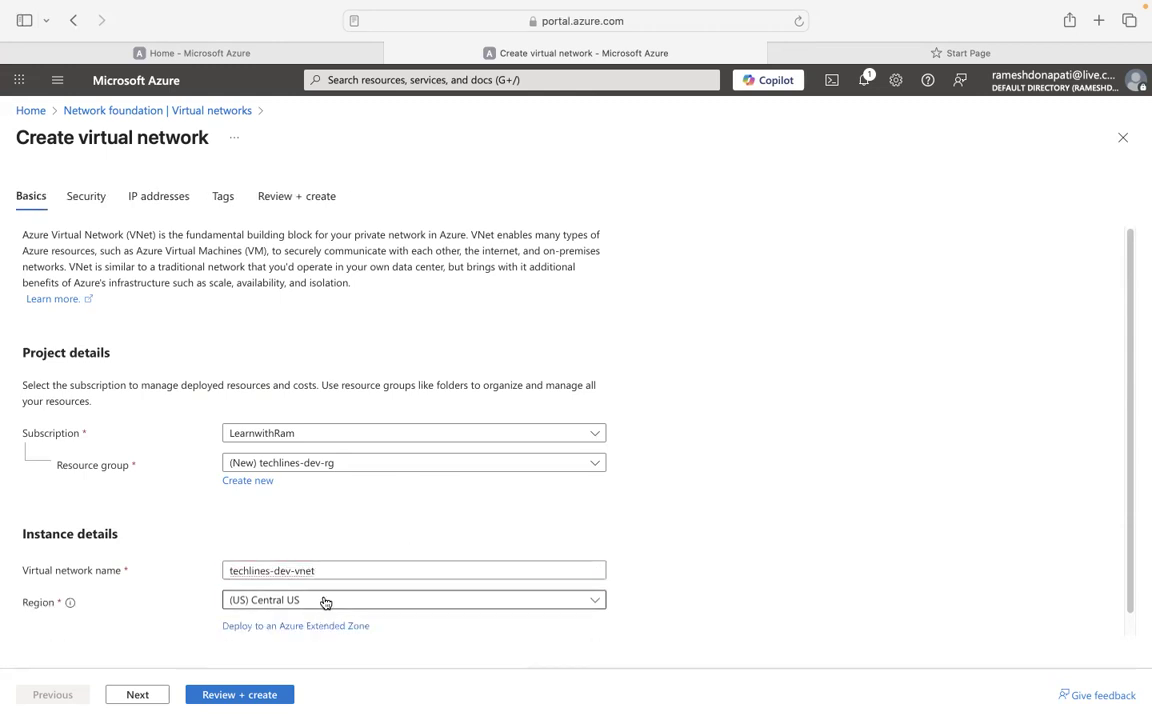
scroll(679, 553, down, 1)
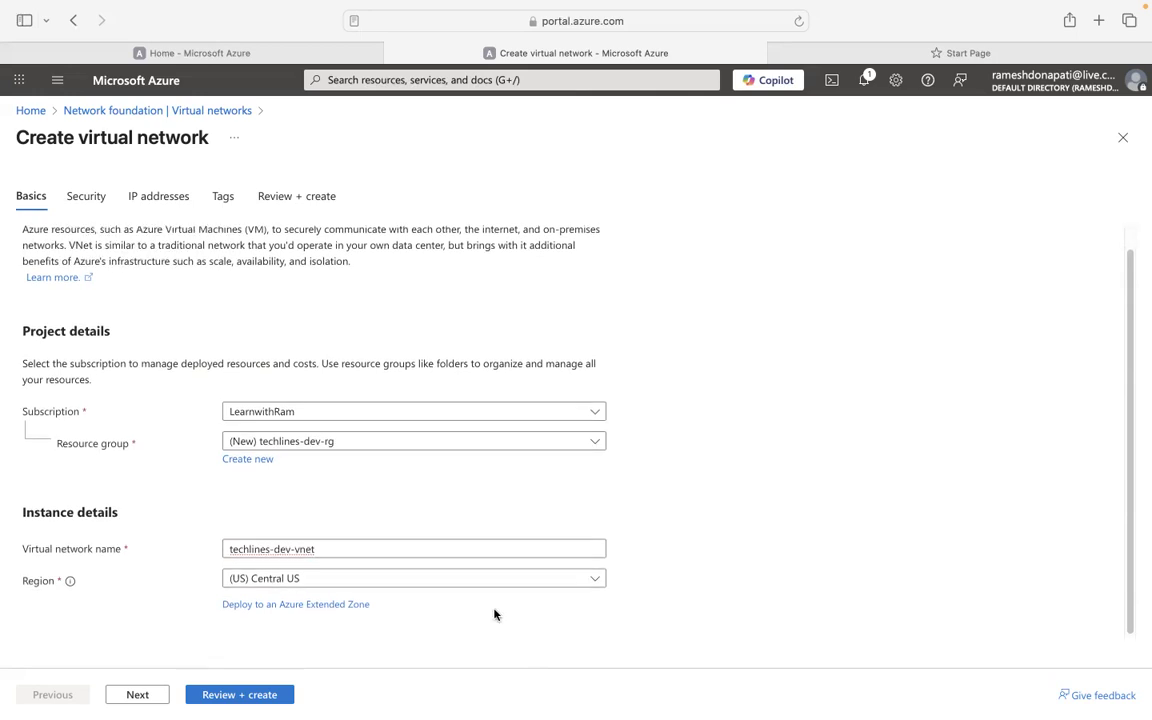
click(138, 695)
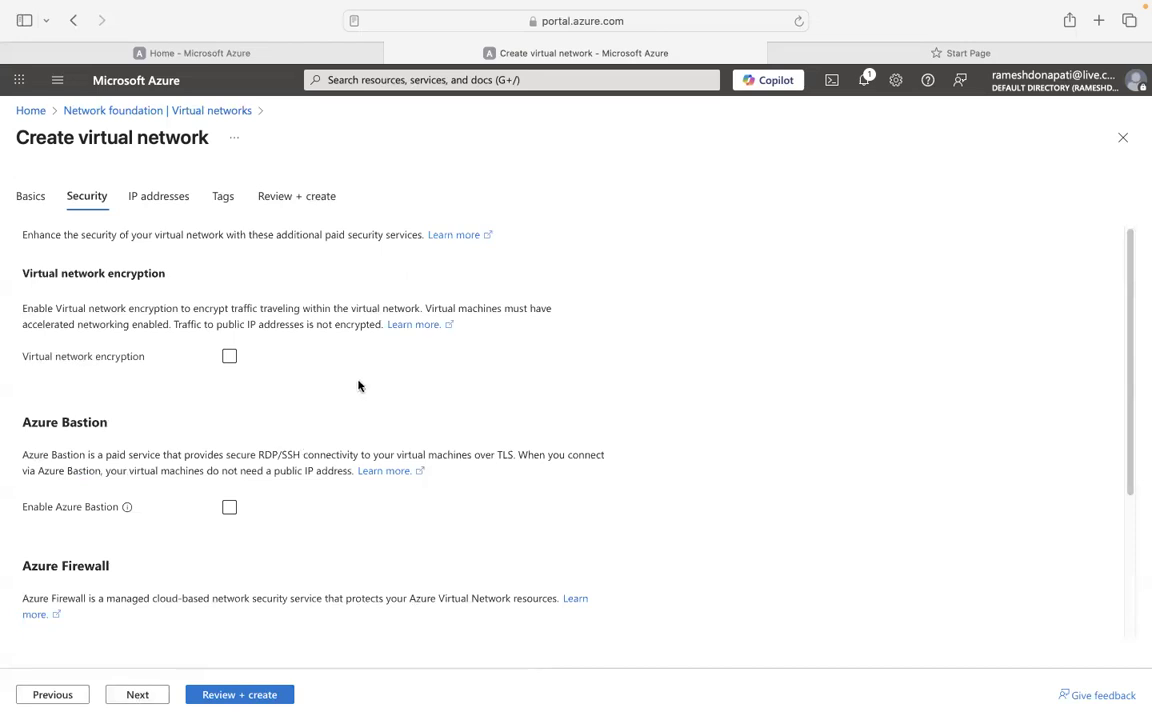
Enable Azure Bastion with a new public IP named techlines-dev-vnet-bastion-pip.
scroll(360, 384, down, 5)
scroll(360, 380, up, 3)
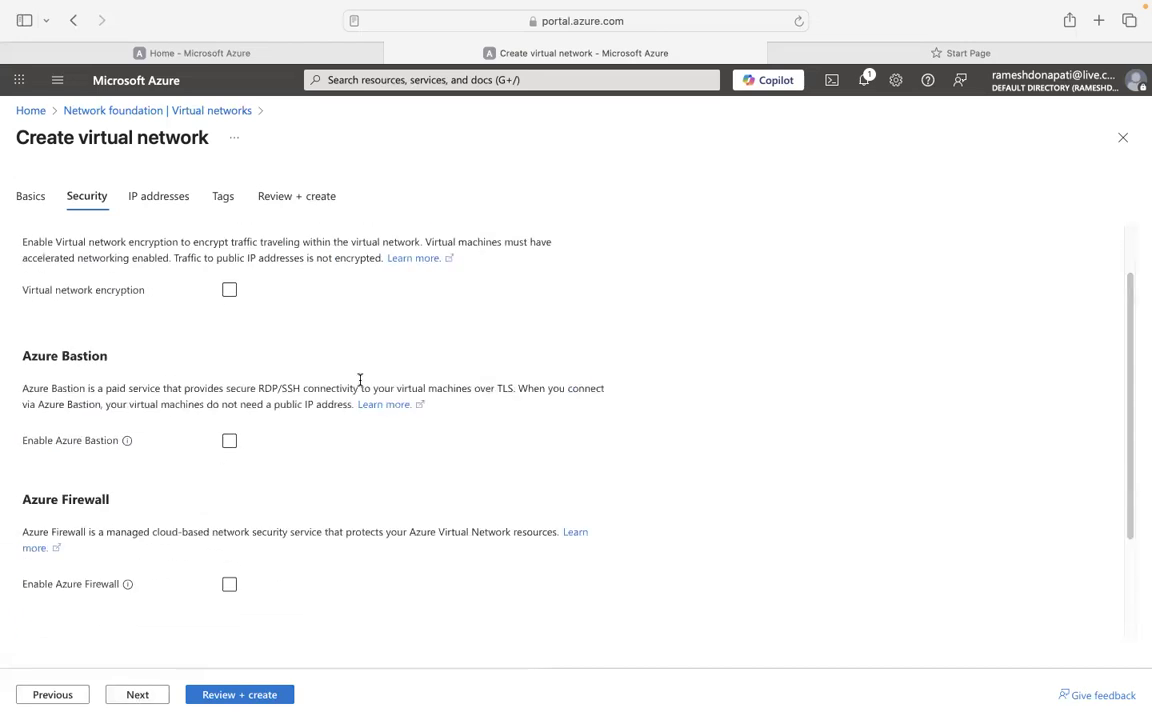
click(230, 442)
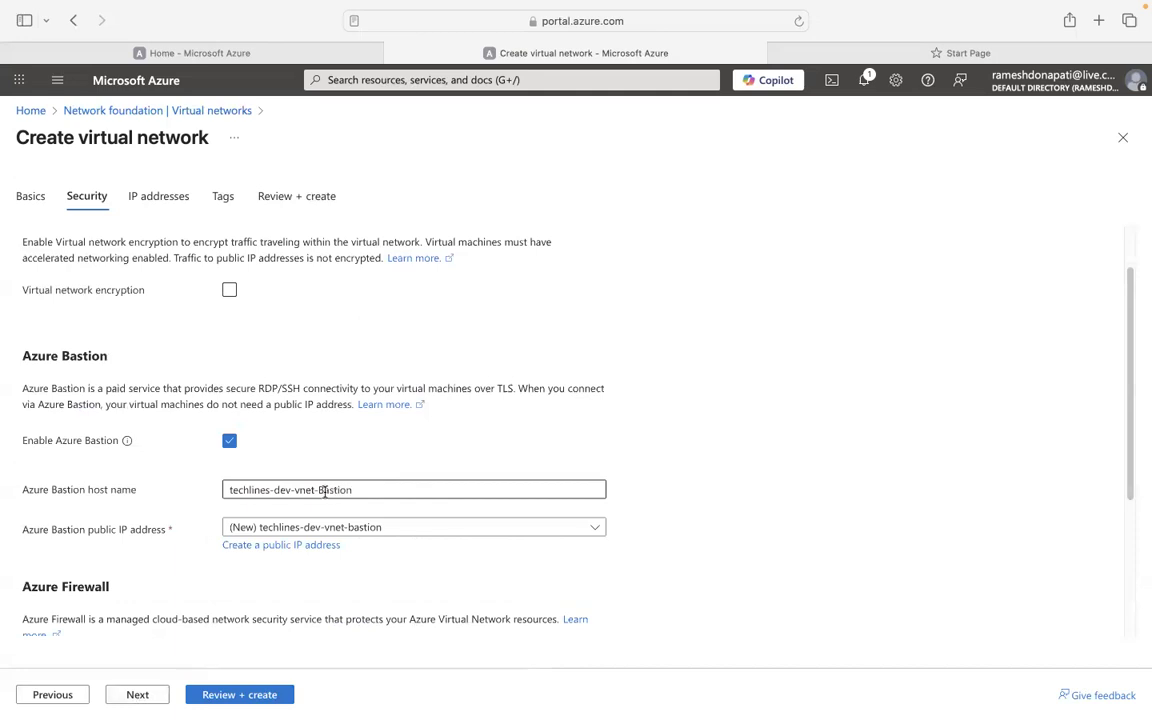
drag(365, 491, 216, 483)
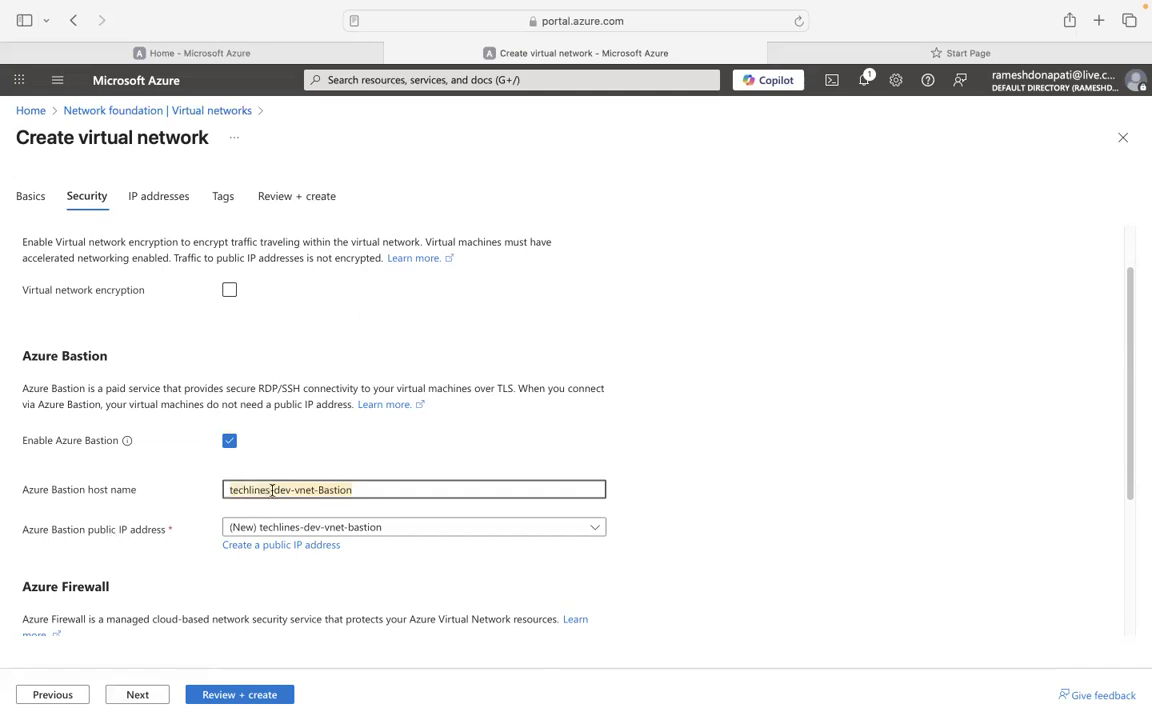
click(306, 549)
text(techlines-dev-vnet-bastion)
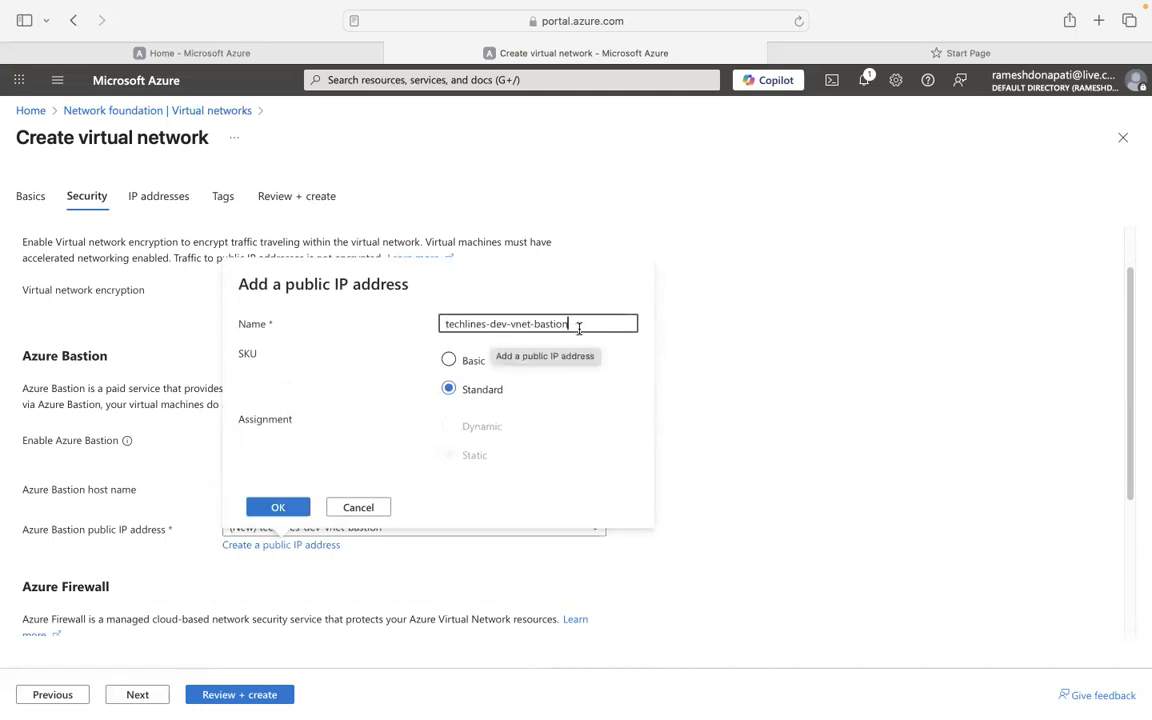
text(-)
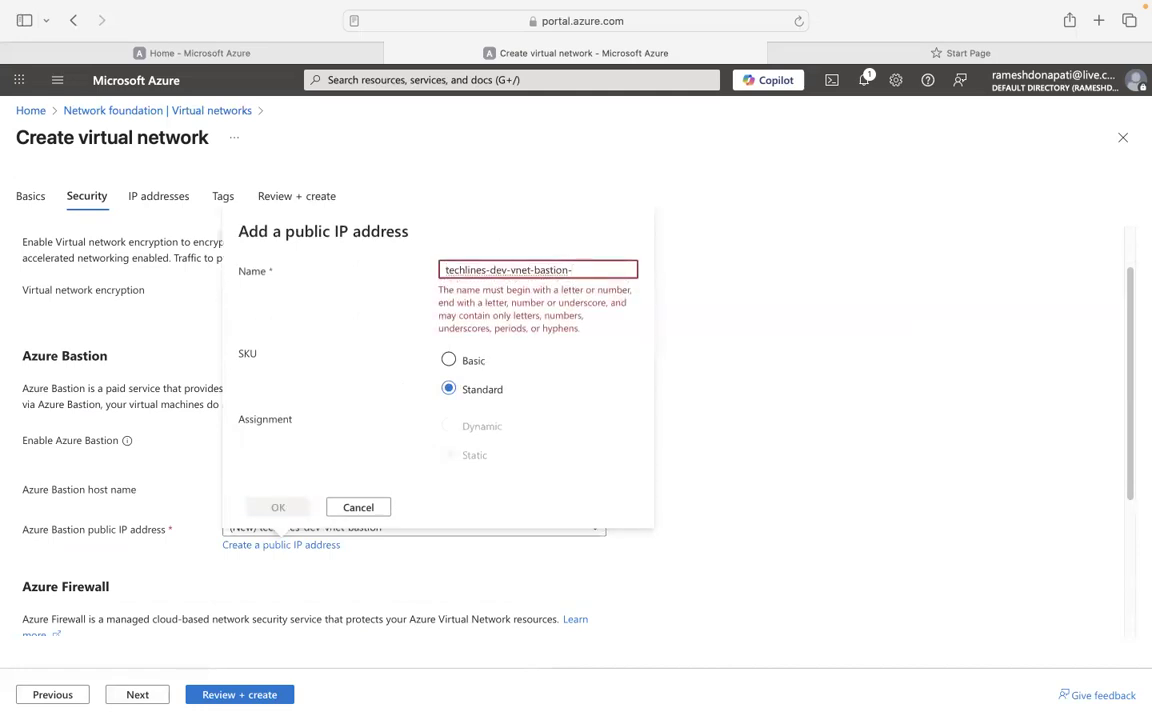
text(pip)
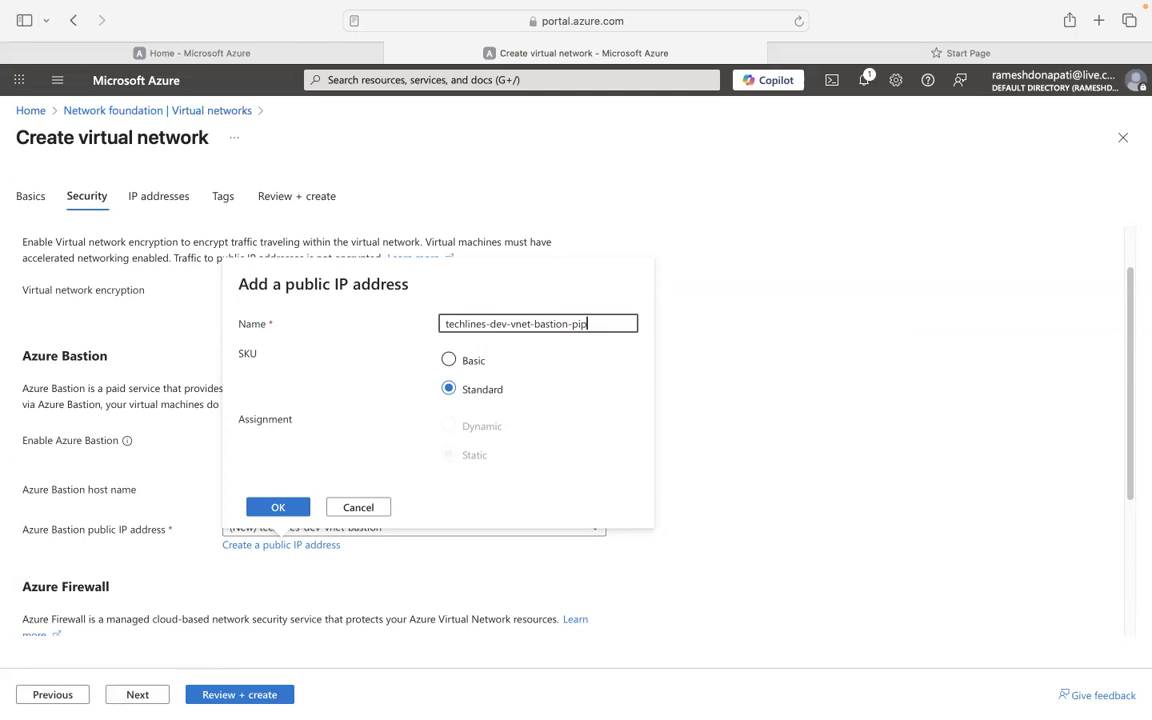
click(278, 507)
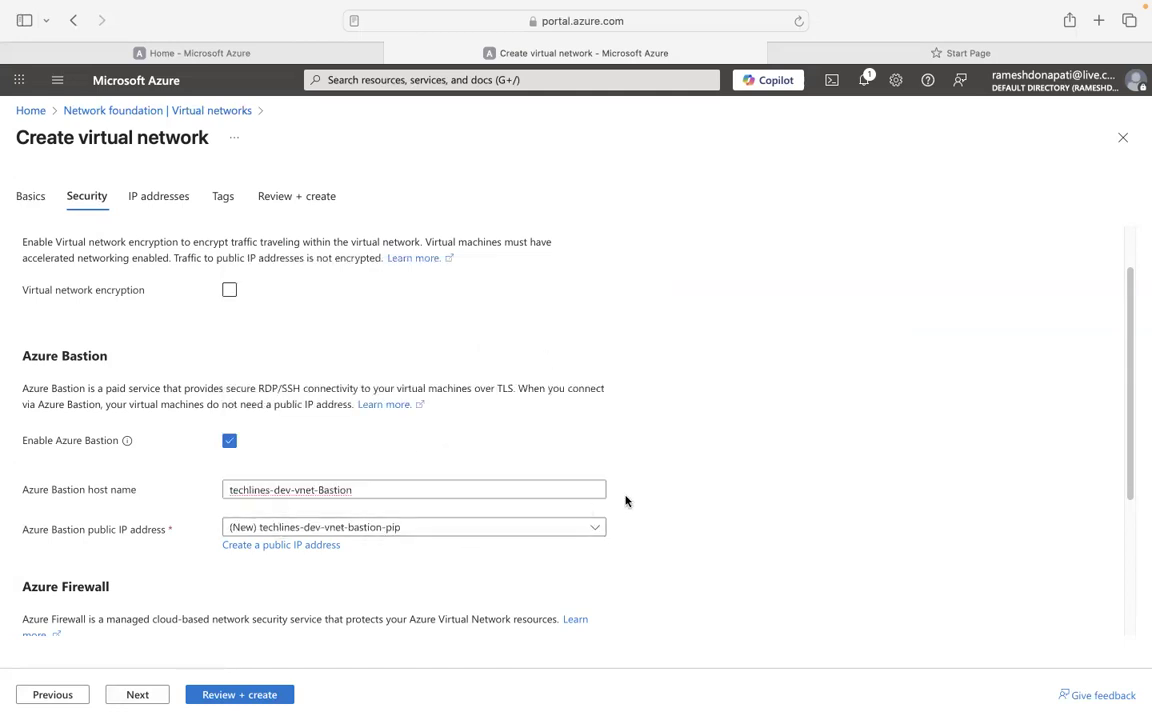
scroll(1128, 490, down, 3)
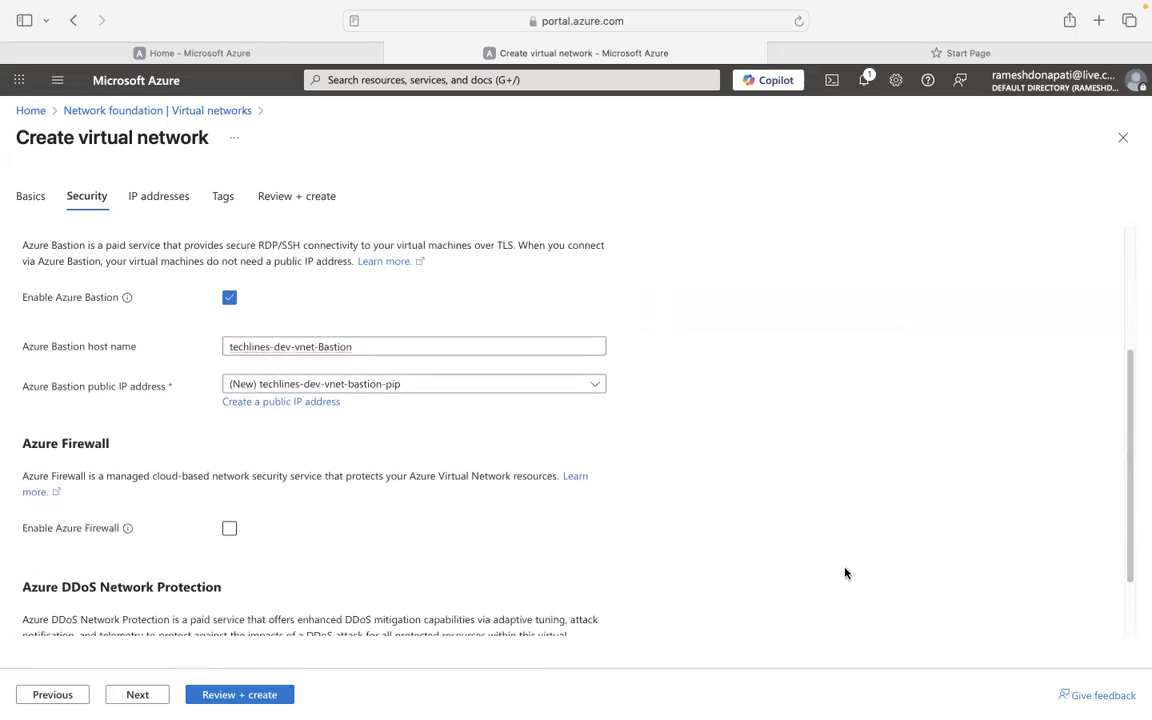
scroll(501, 546, up, 4)
scroll(502, 545, down, 5)
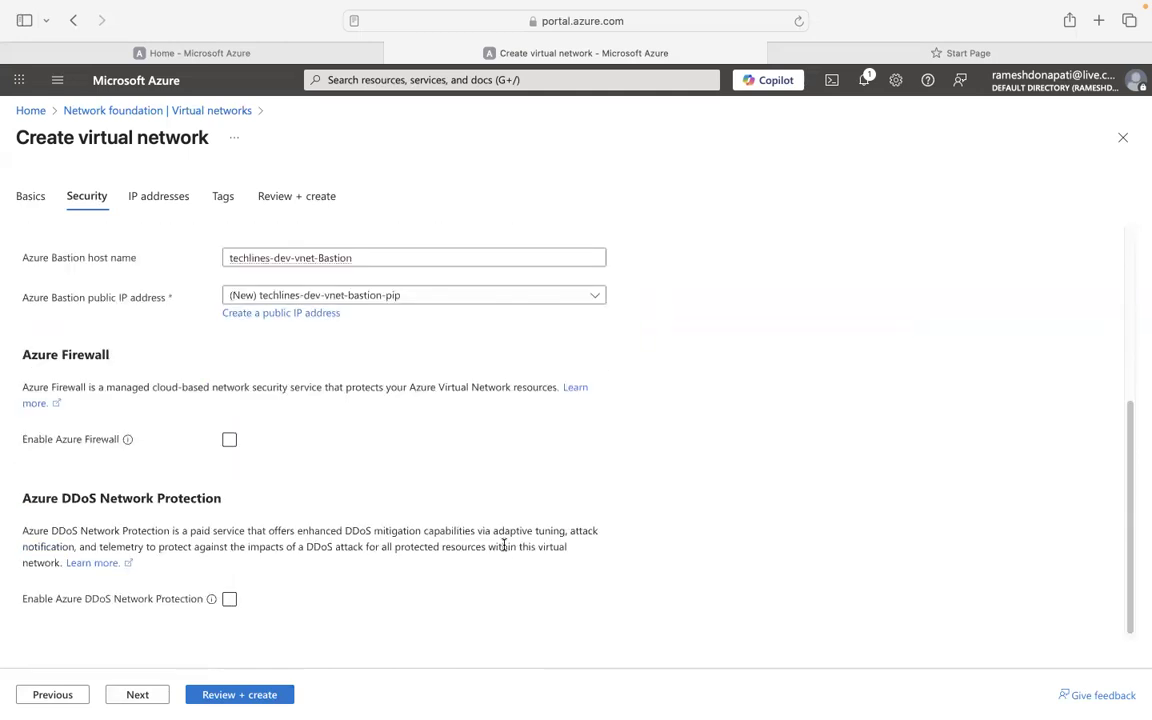
click(170, 203)
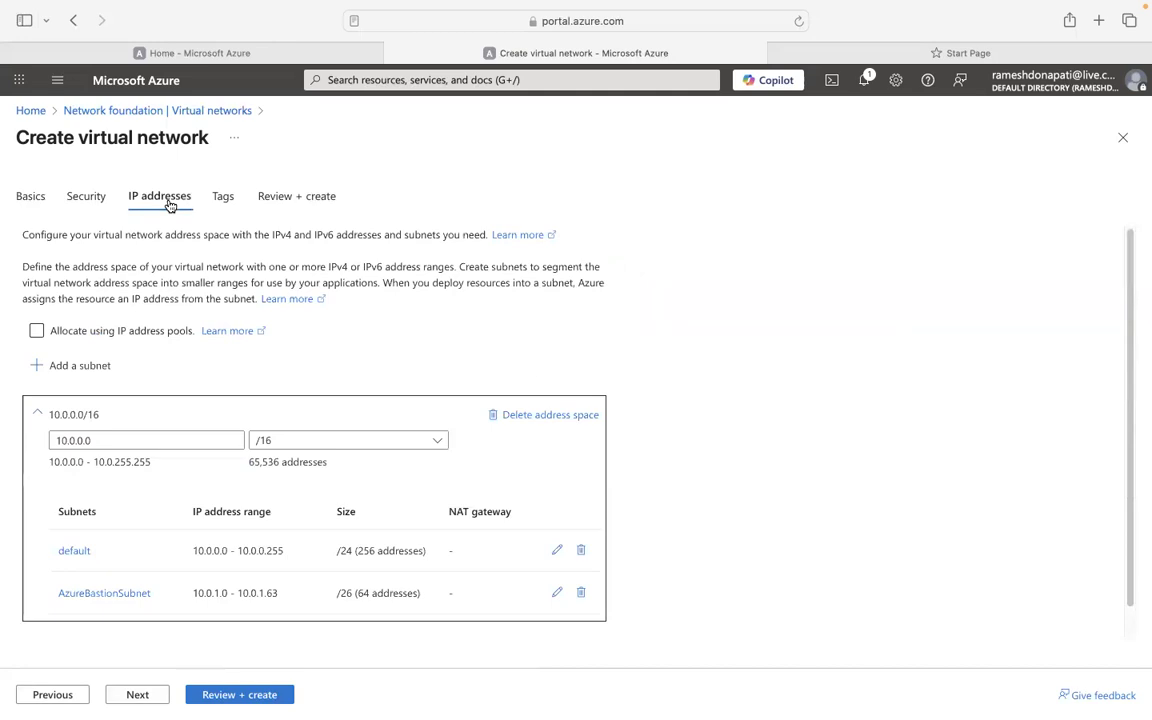
scroll(260, 393, down, 1)
scroll(260, 393, down, 1)
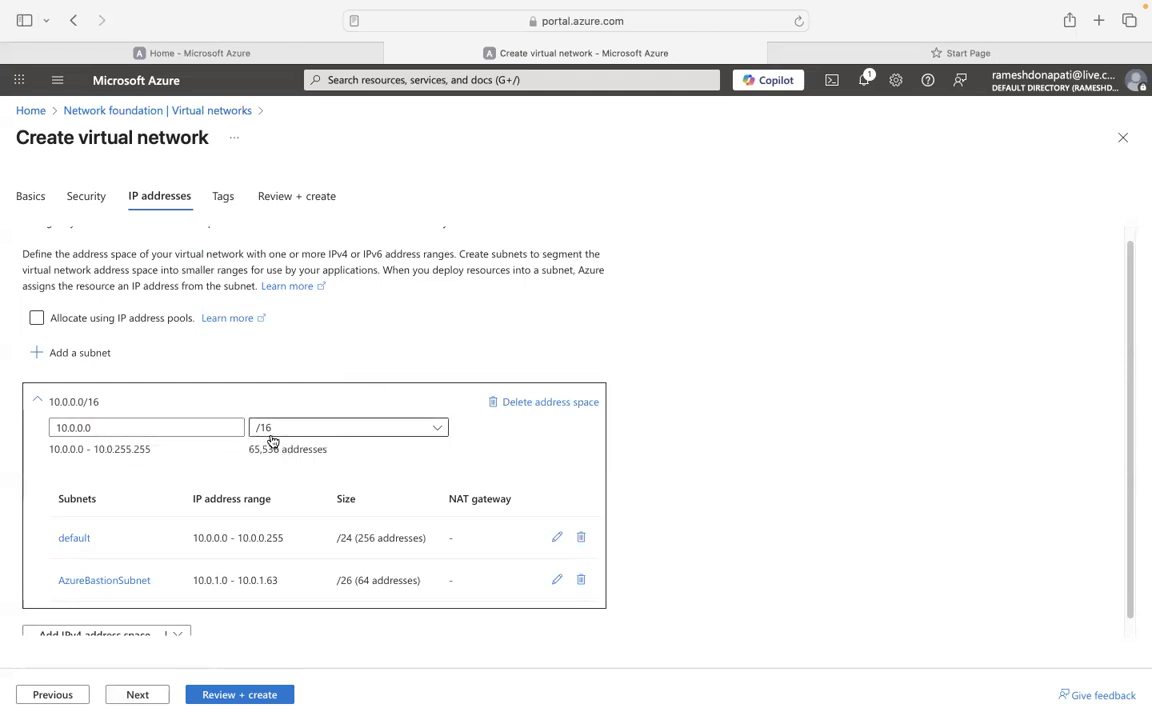
scroll(197, 485, down, 1)
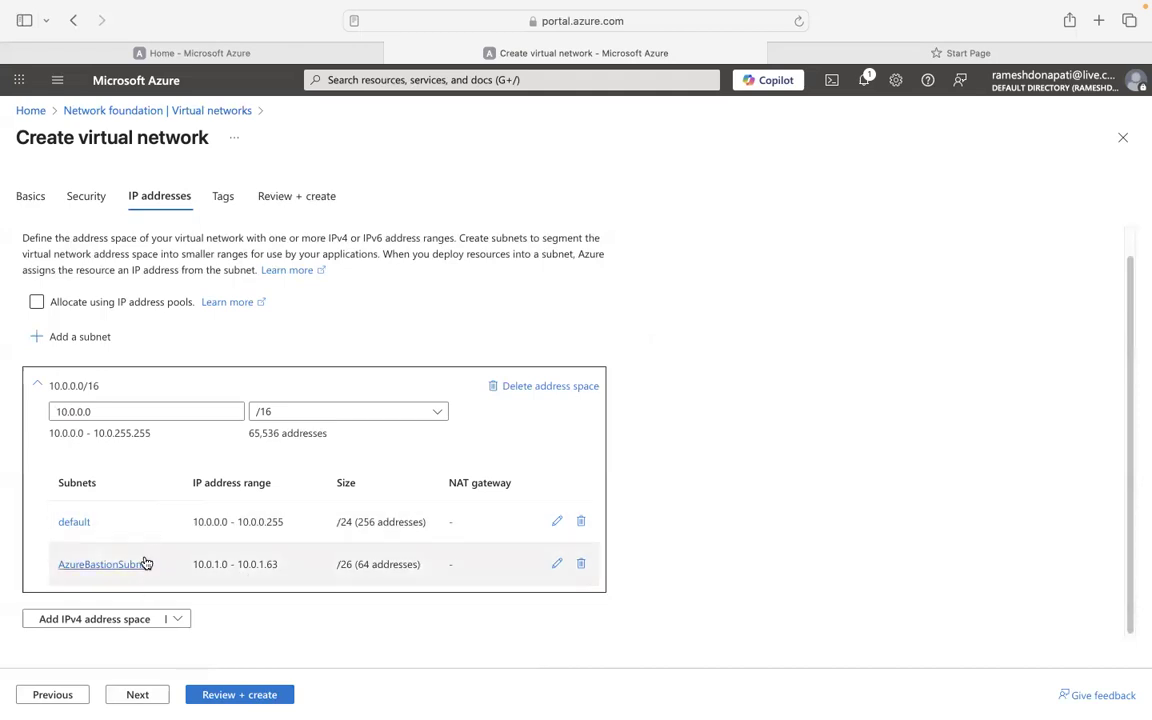
Add a Default-purpose subnet named fe-sn covering 10.0.2.0 - 10.0.2.255 (/24).
click(60, 344)
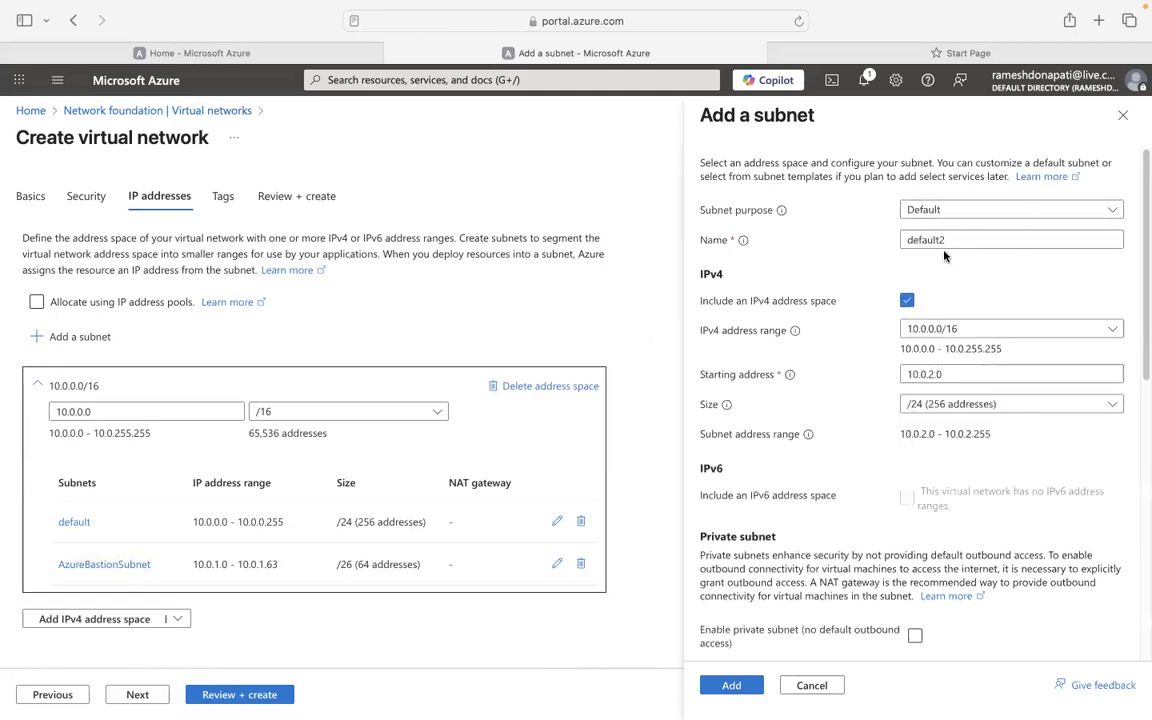
click(910, 213)
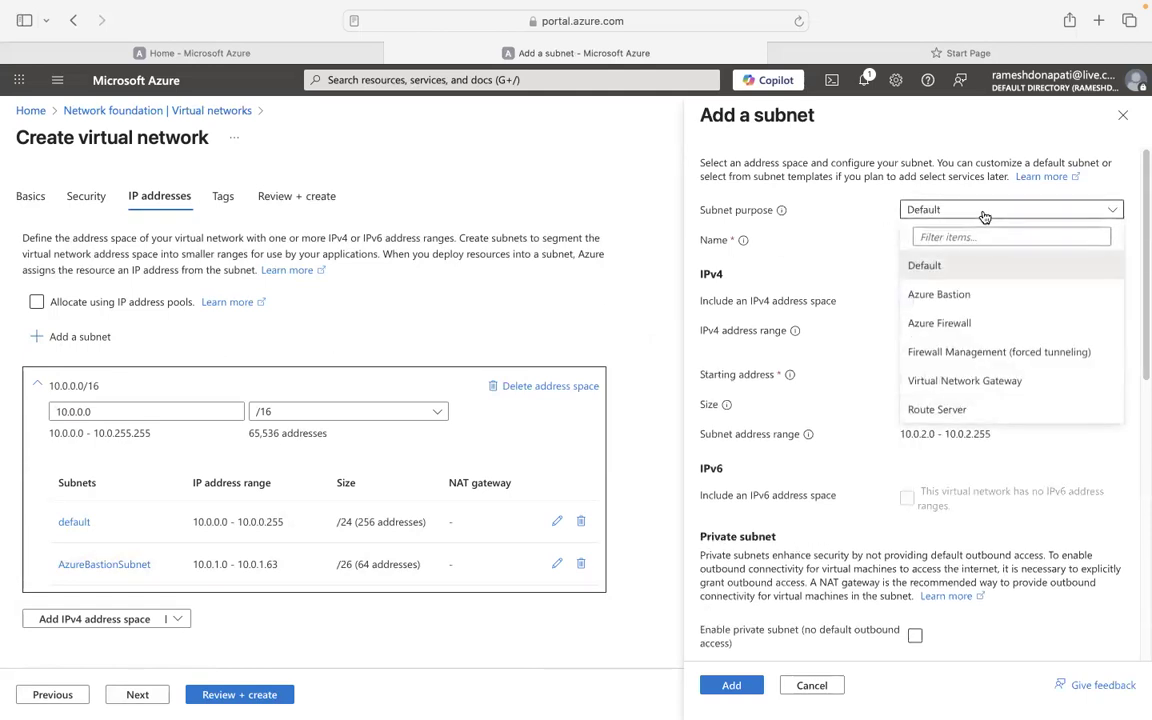
click(920, 265)
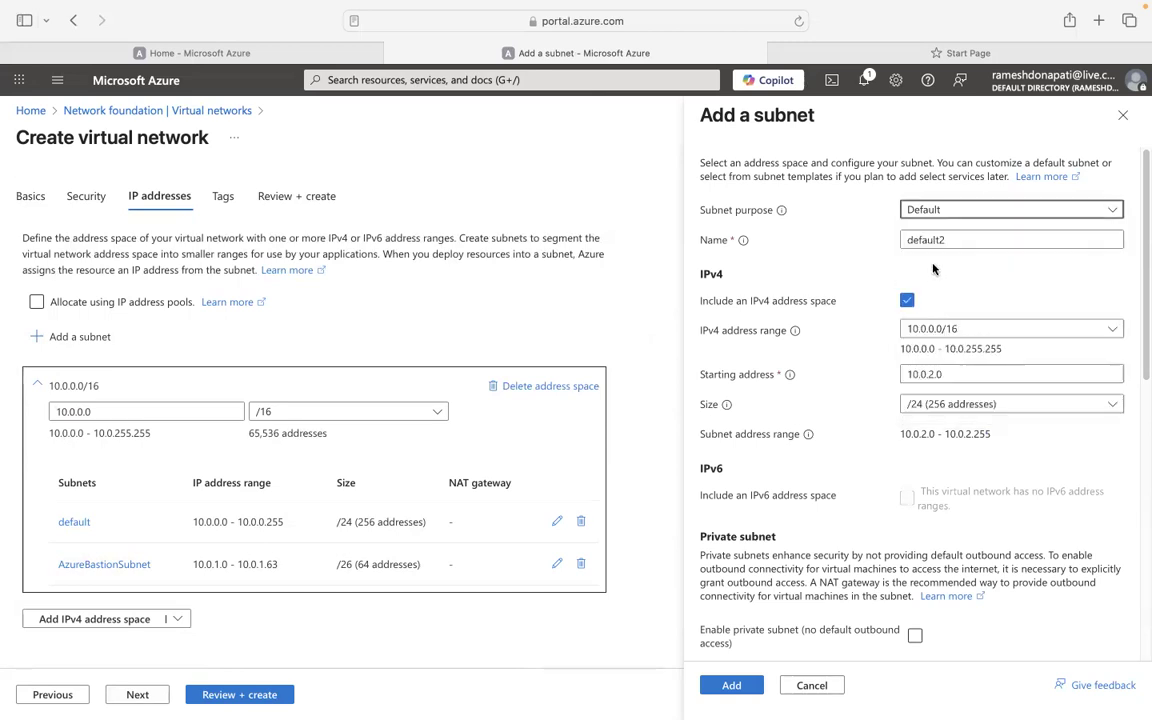
double_click(957, 237)
text(FE)
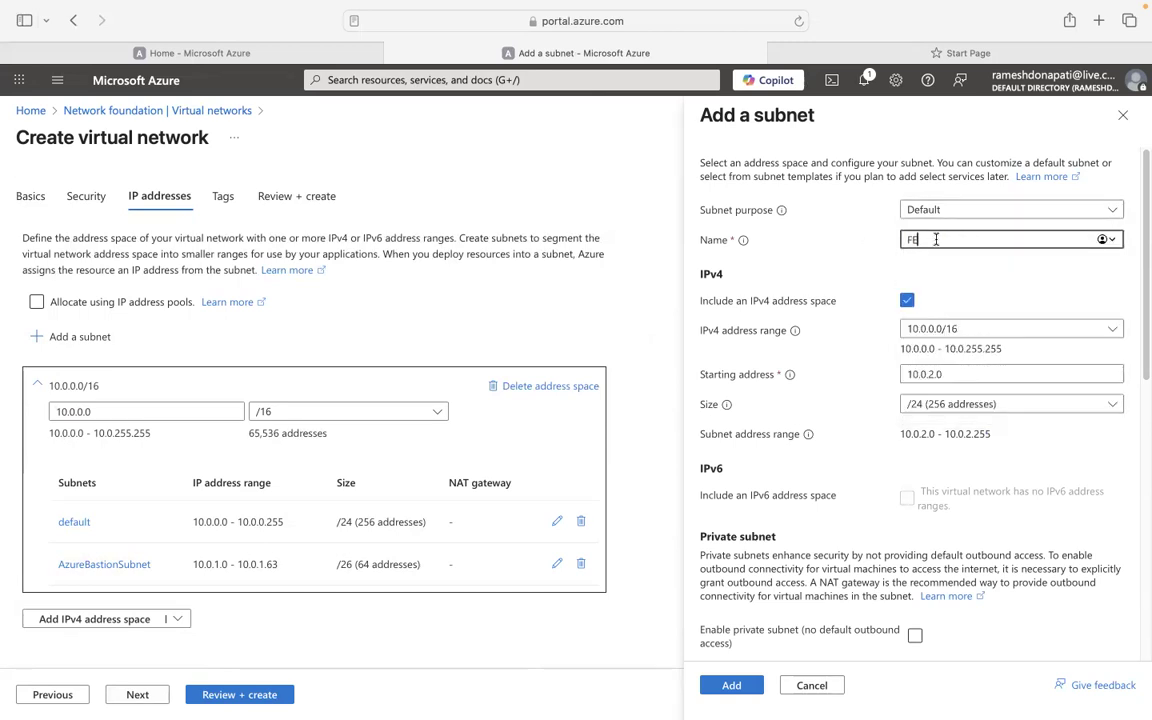
key(BackSpace)
key(BackSpace)
text(fe)
text(-sn)
click(960, 380)
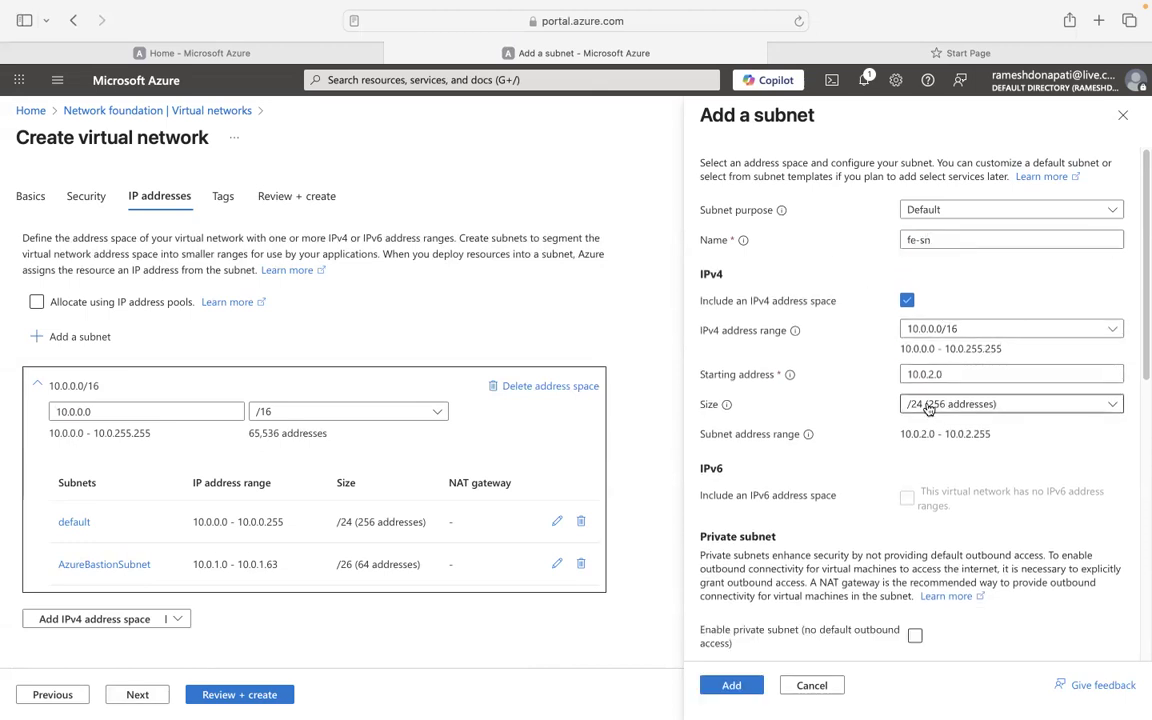
scroll(924, 476, down, 1)
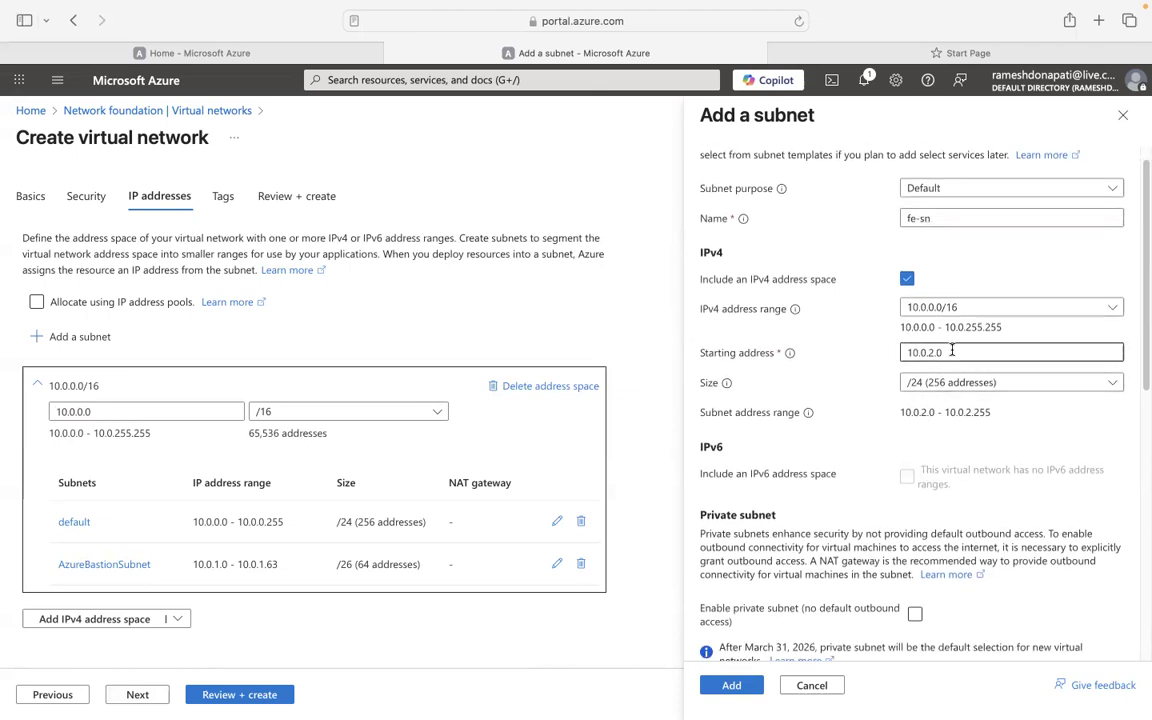
drag(1143, 376, 1143, 641)
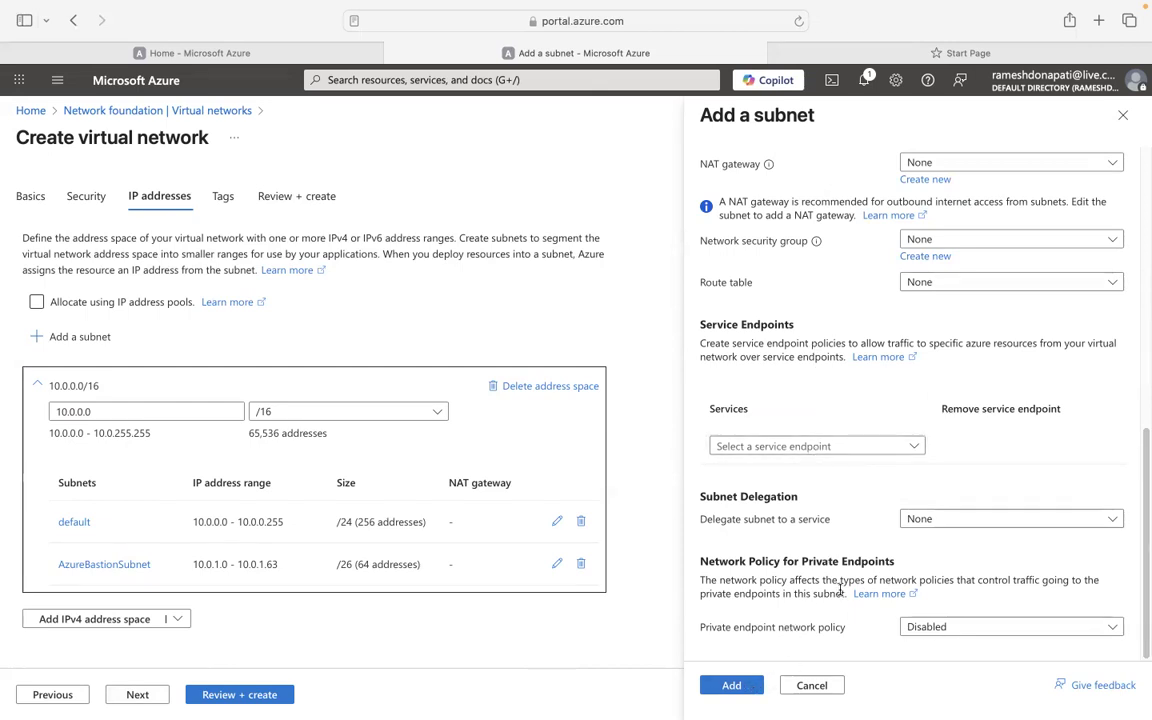
click(729, 686)
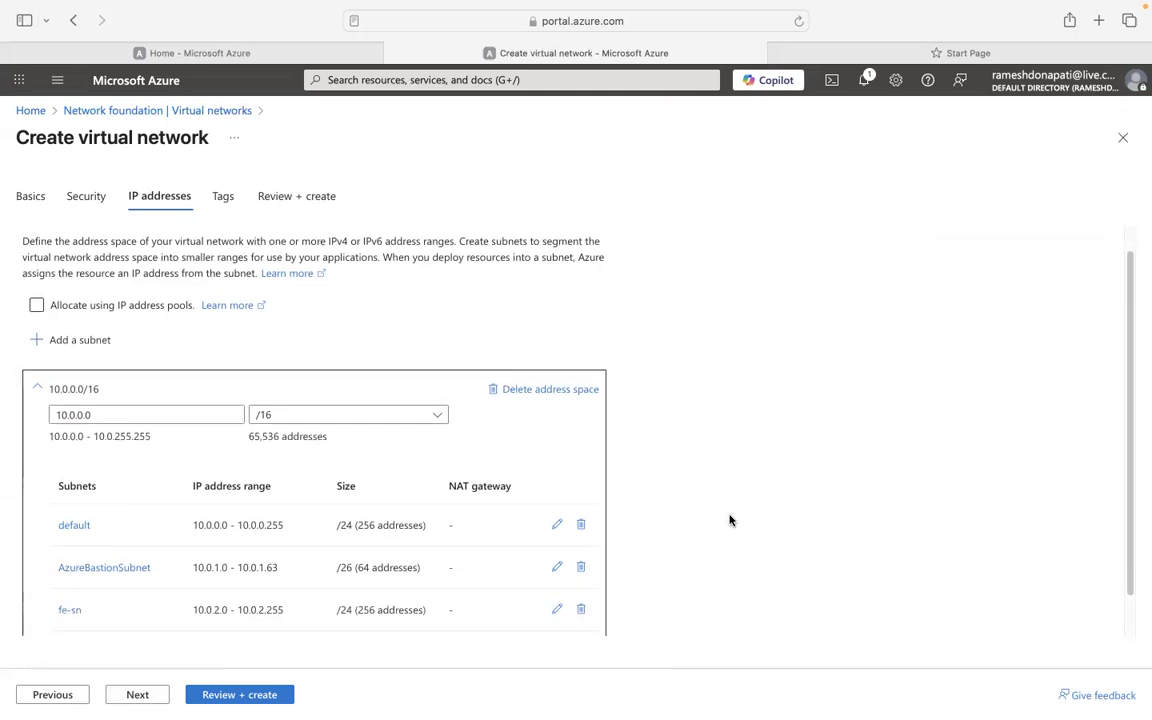
Add subnet be-sn for 10.0.3.0/24, replacing the suggested name default2.
scroll(730, 522, down, 3)
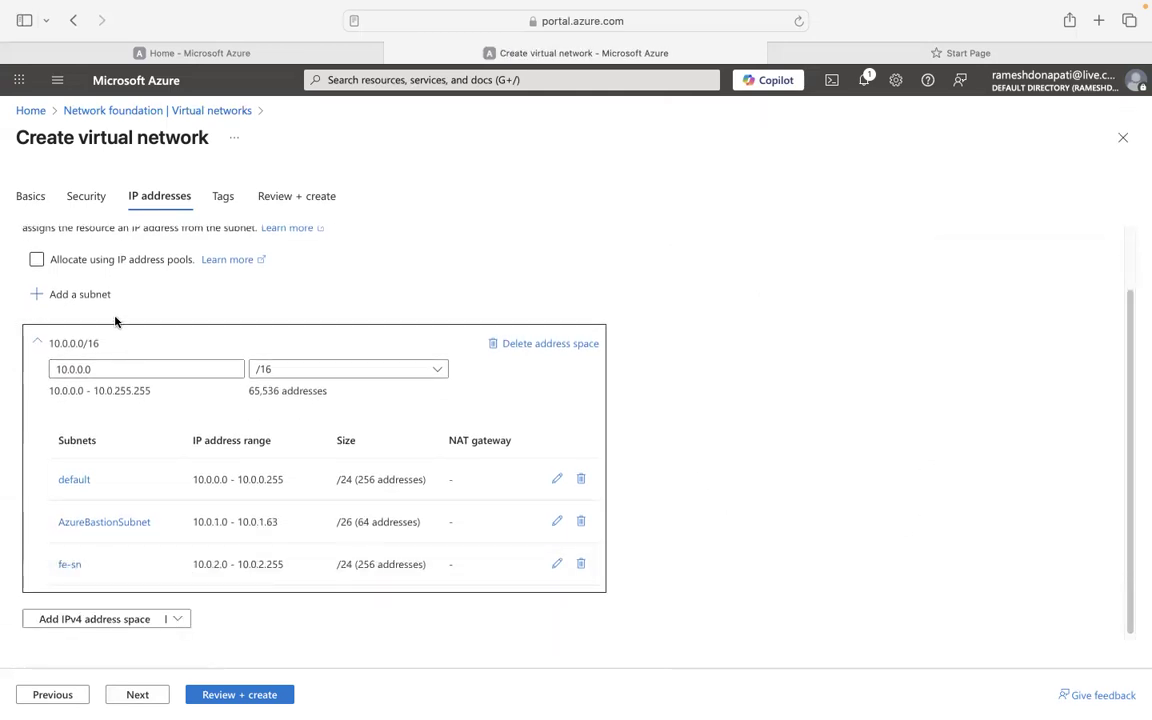
click(80, 298)
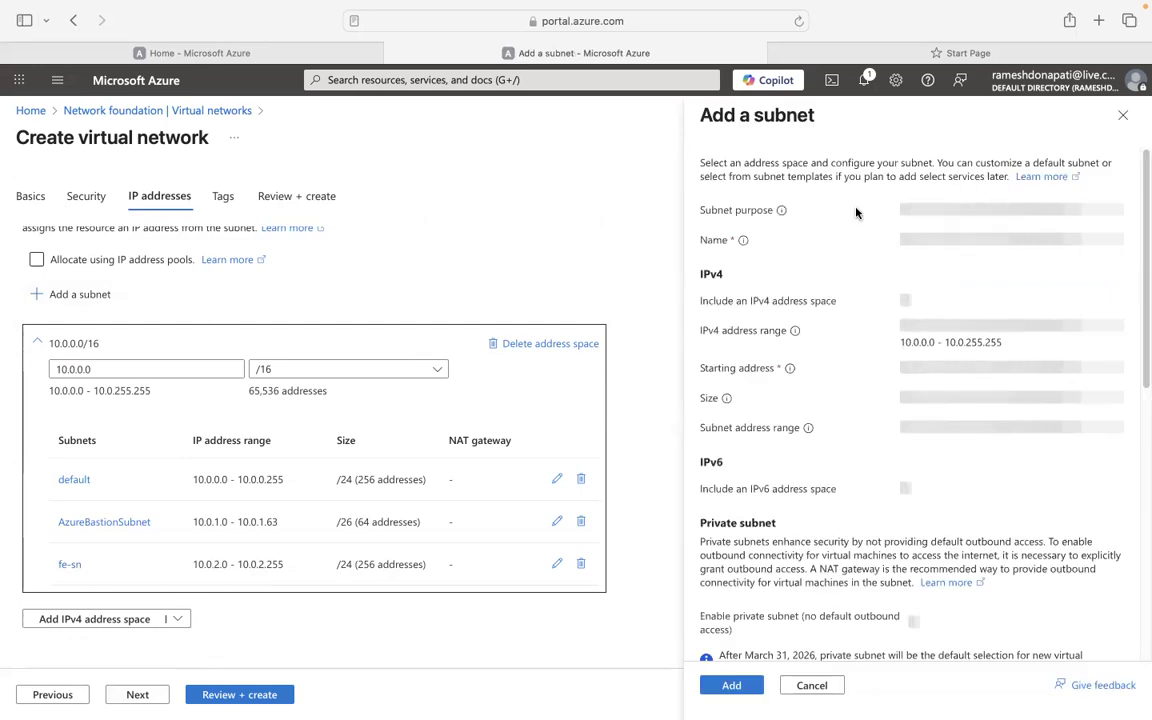
click(965, 241)
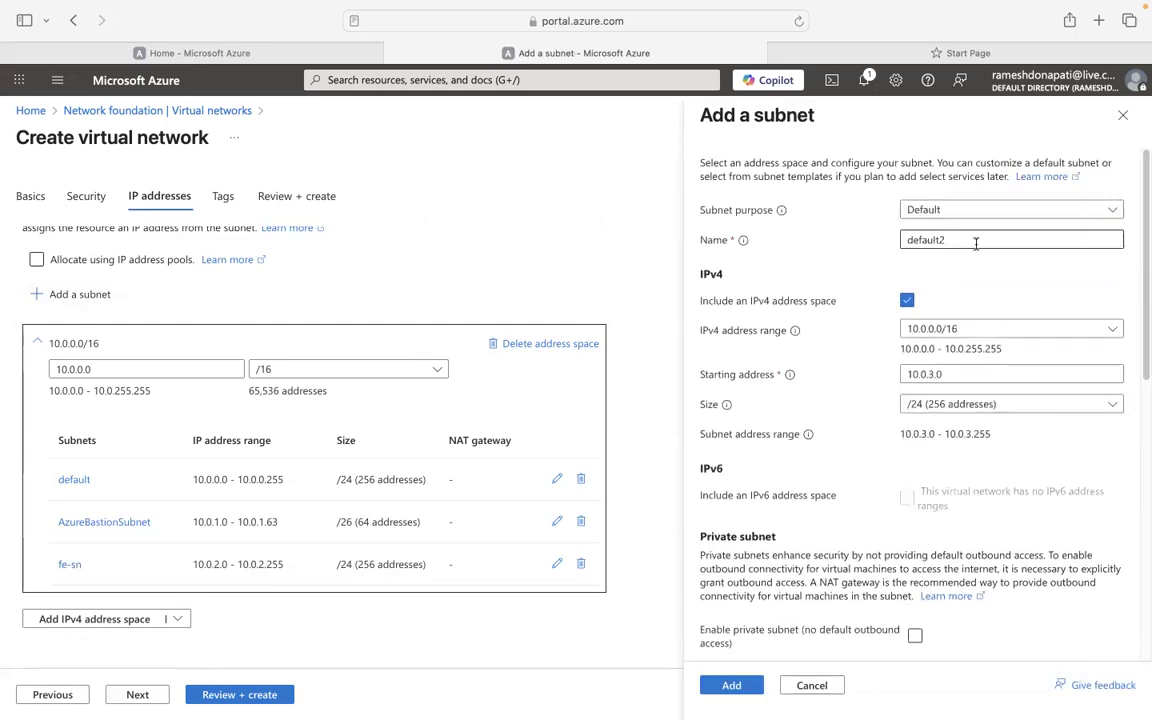
key(BackSpace)
key(BackSpace)
key(BackSpace)
key(BackSpace)
key(BackSpace)
key(BackSpace)
key(BackSpace)
key(BackSpace)
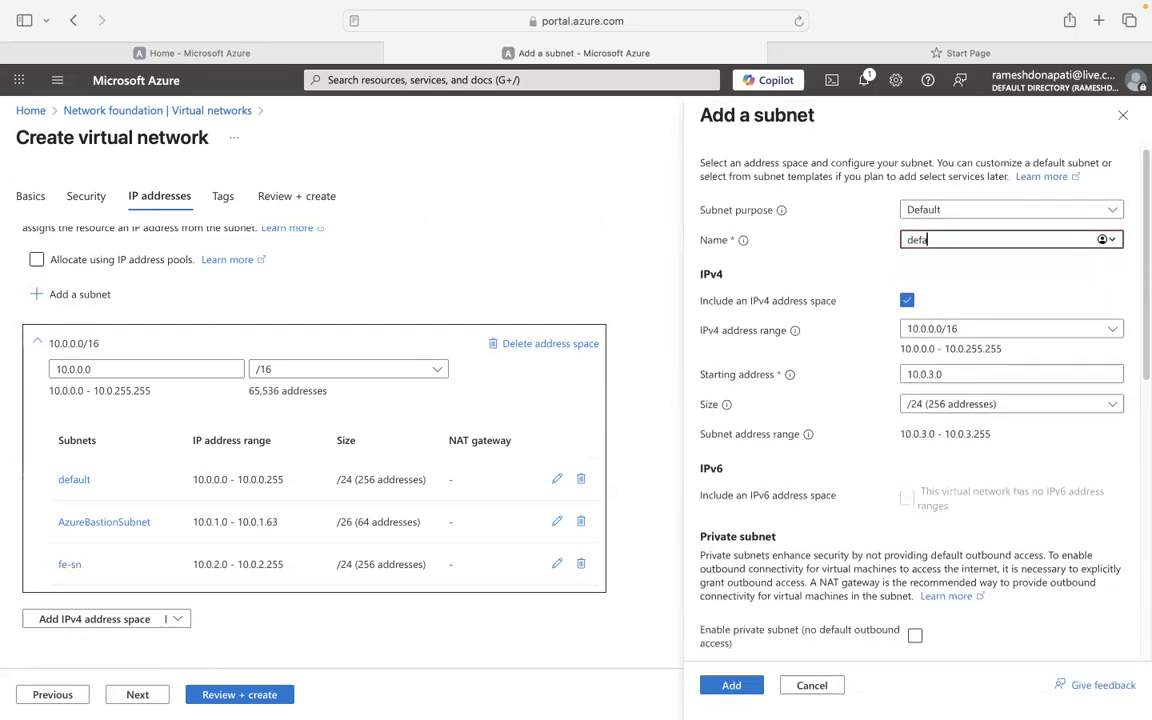
text(be-sn)
drag(1141, 337, 1141, 450)
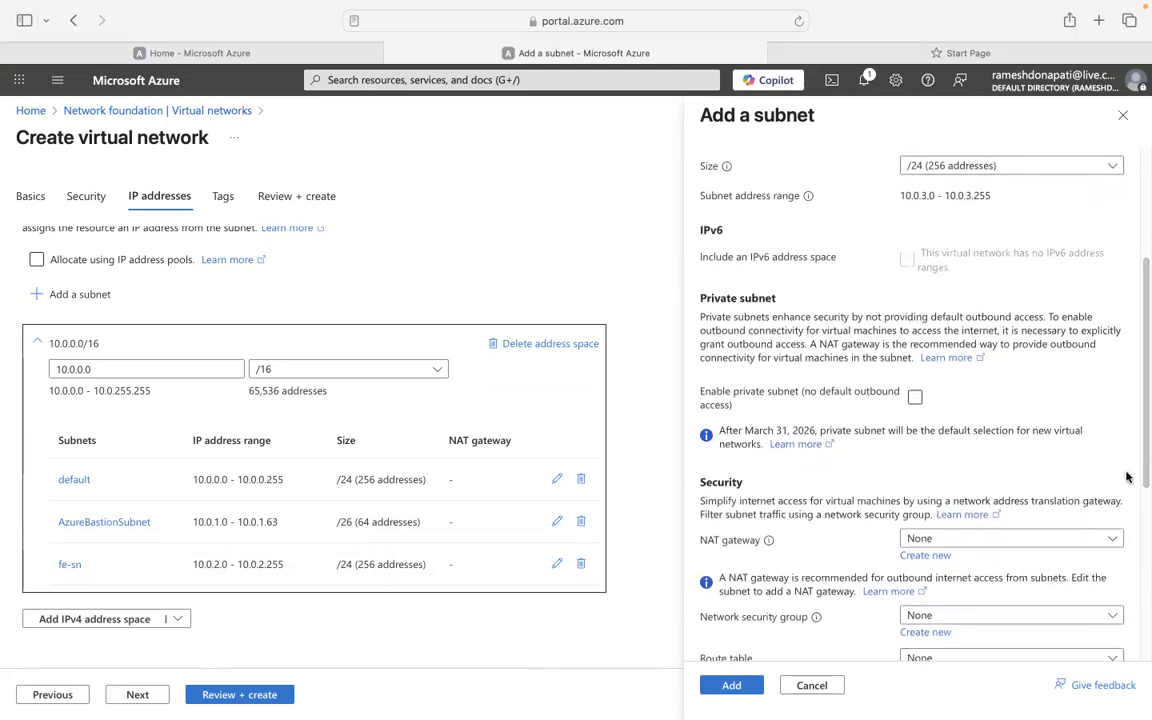
drag(1141, 480, 1141, 690)
click(731, 686)
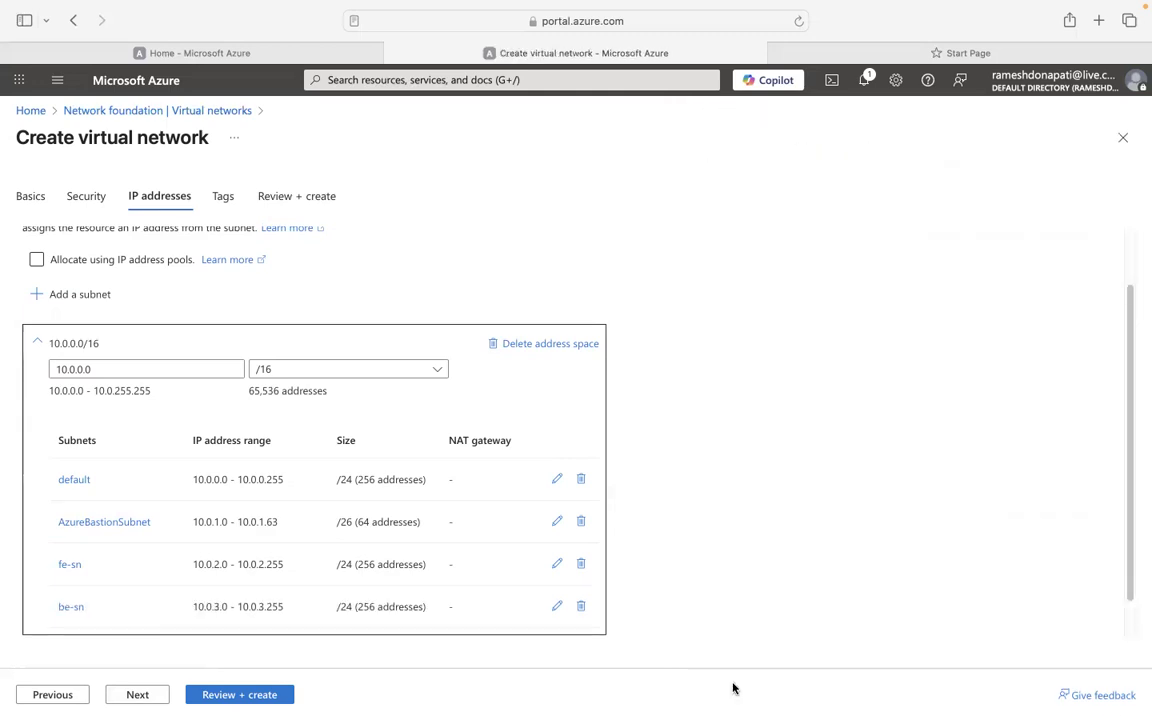
drag(1126, 471, 1141, 563)
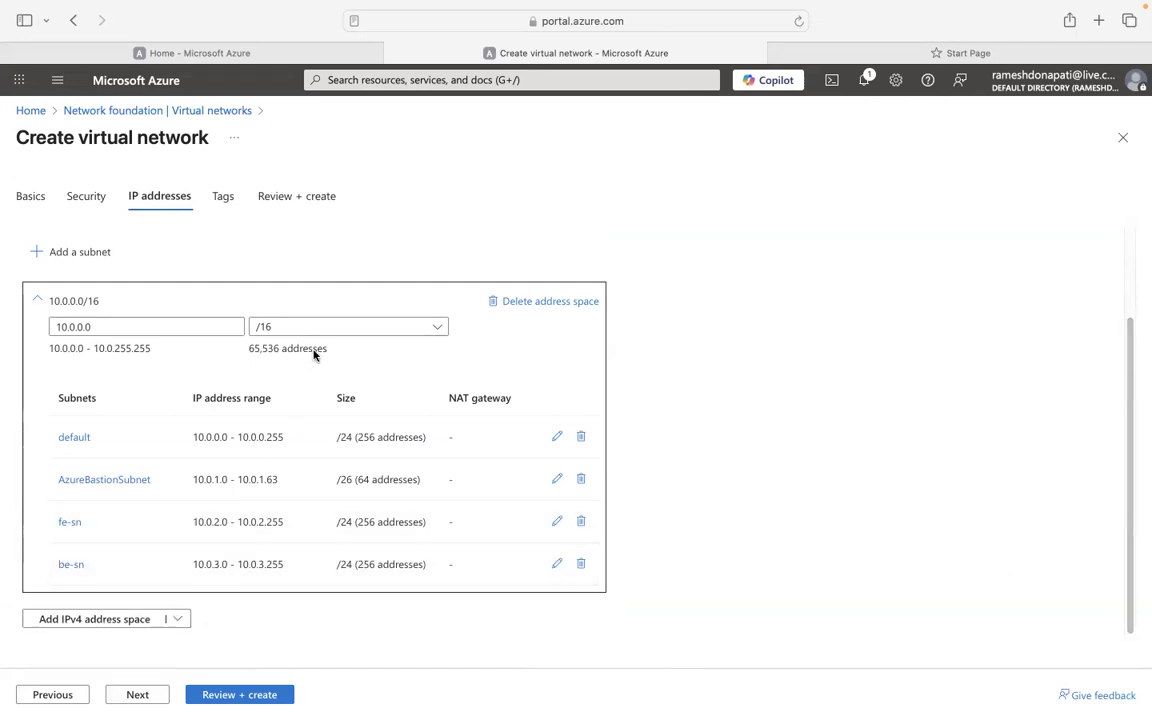
Pass validation on Review + create and start deploying techlines-dev-vnet.
click(231, 694)
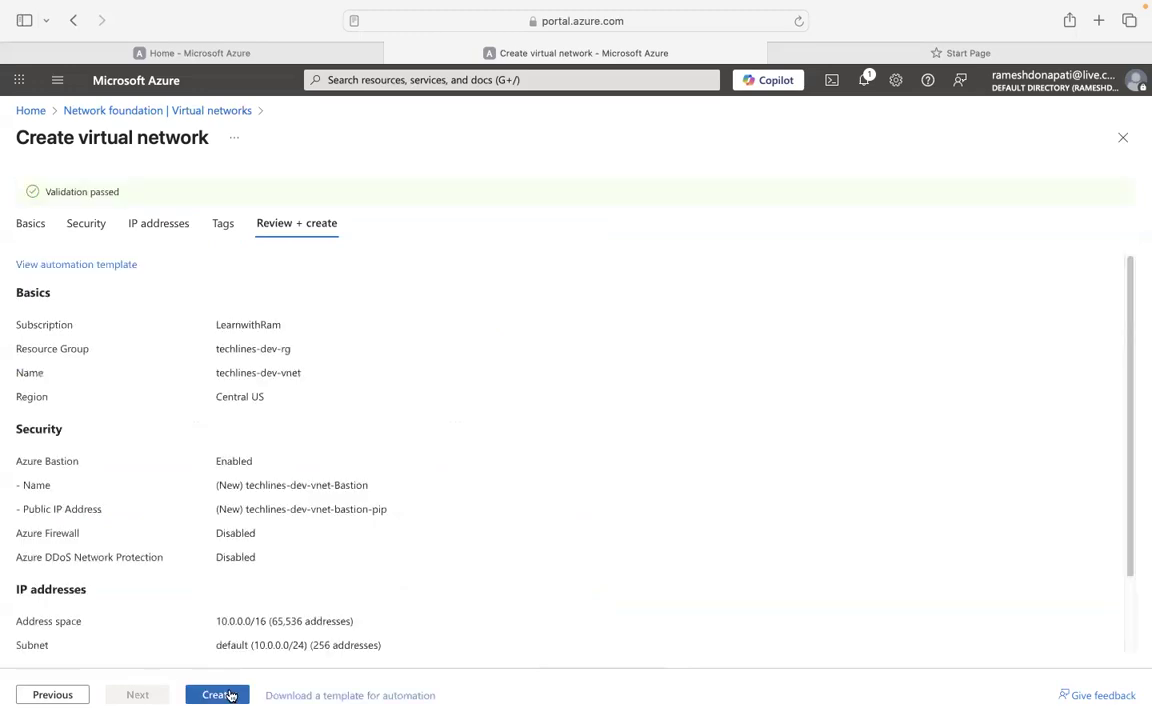
click(212, 695)
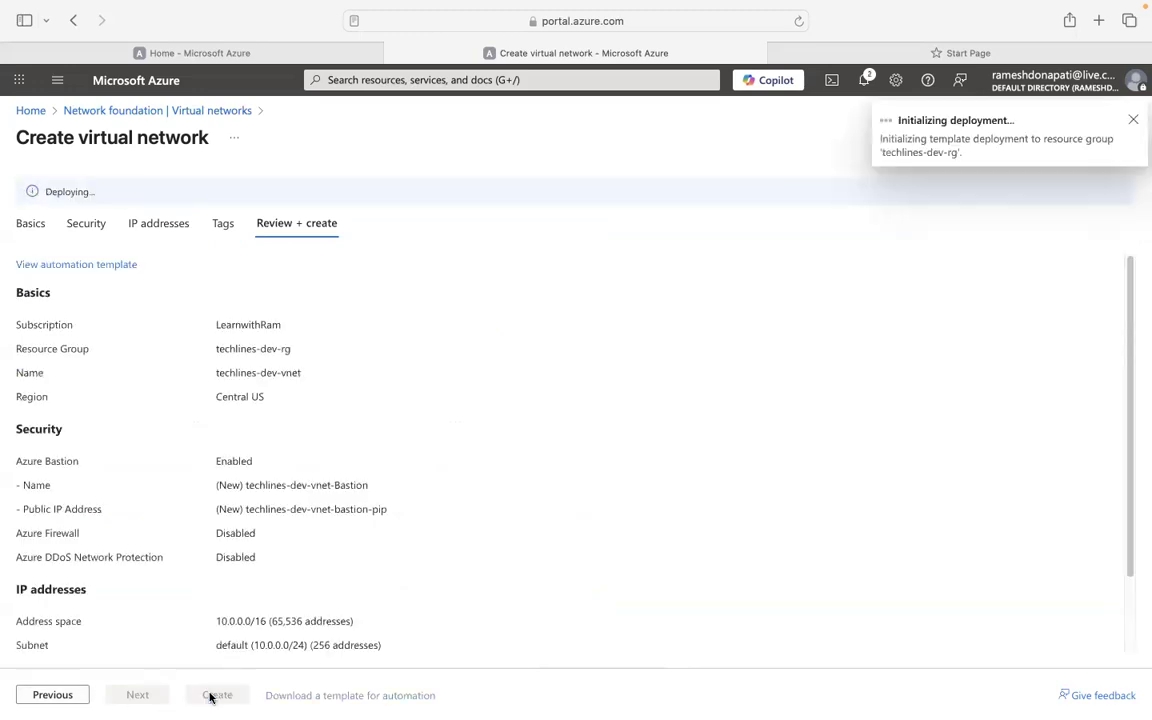
scroll(443, 520, down, 2)
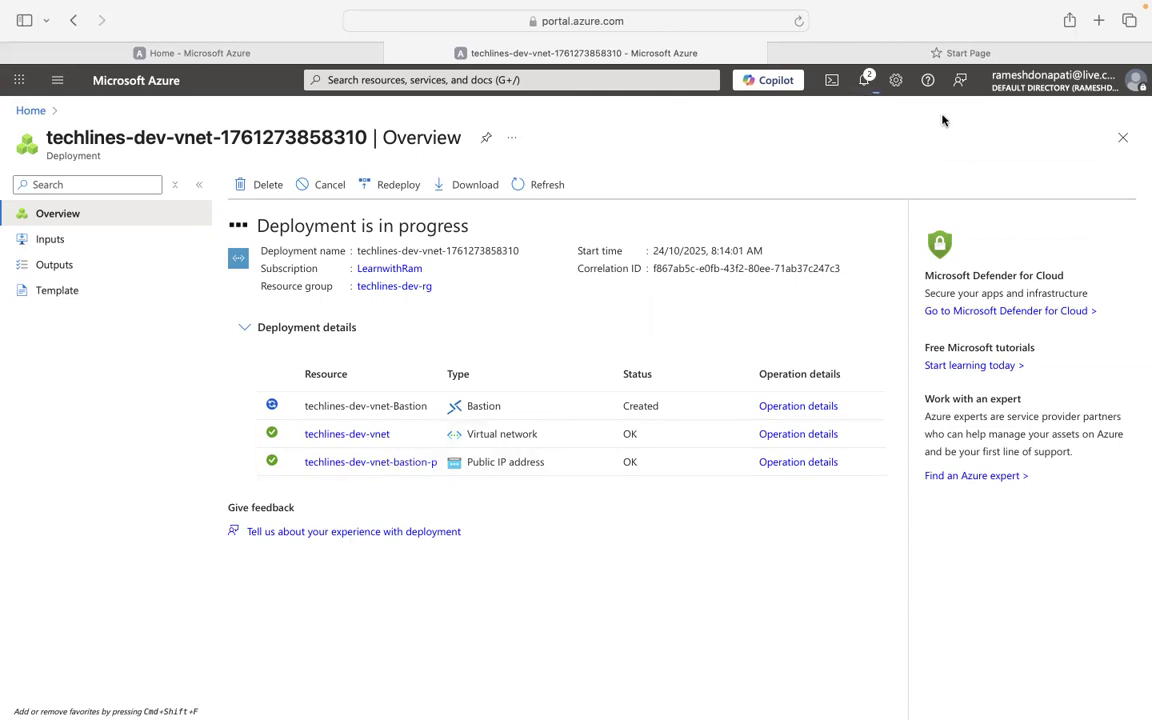
Search 'notepad online' from the Start Page and open the Online Notepad site.
click(877, 58)
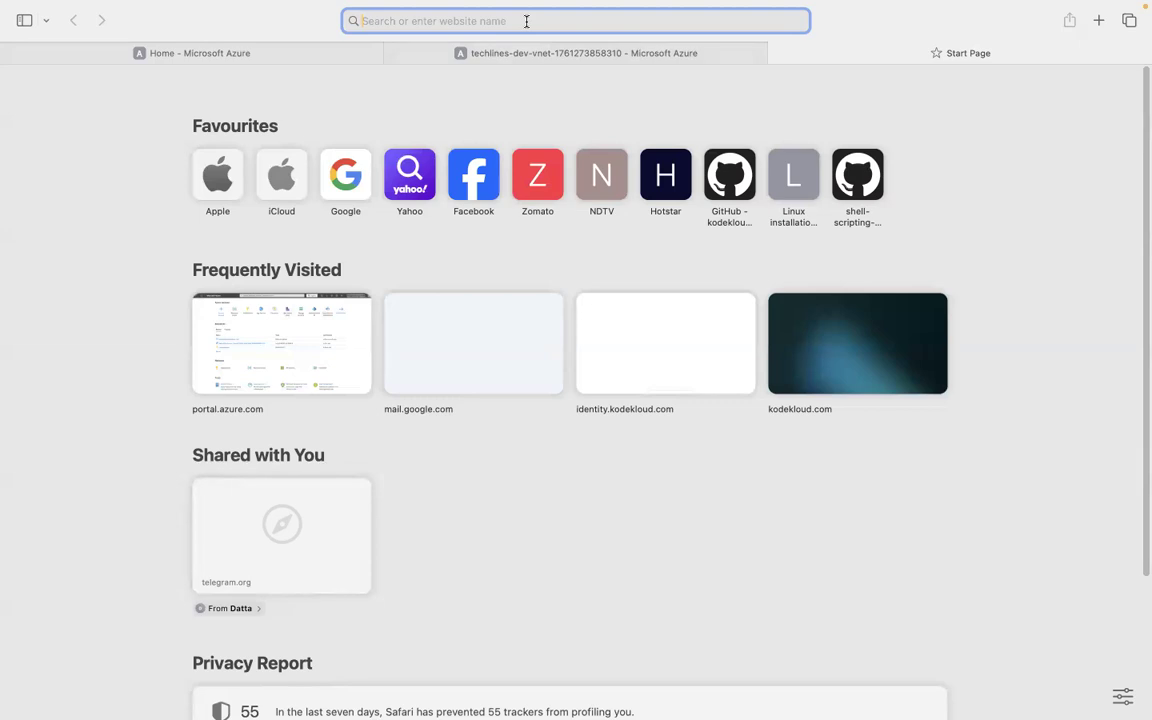
text(notes)
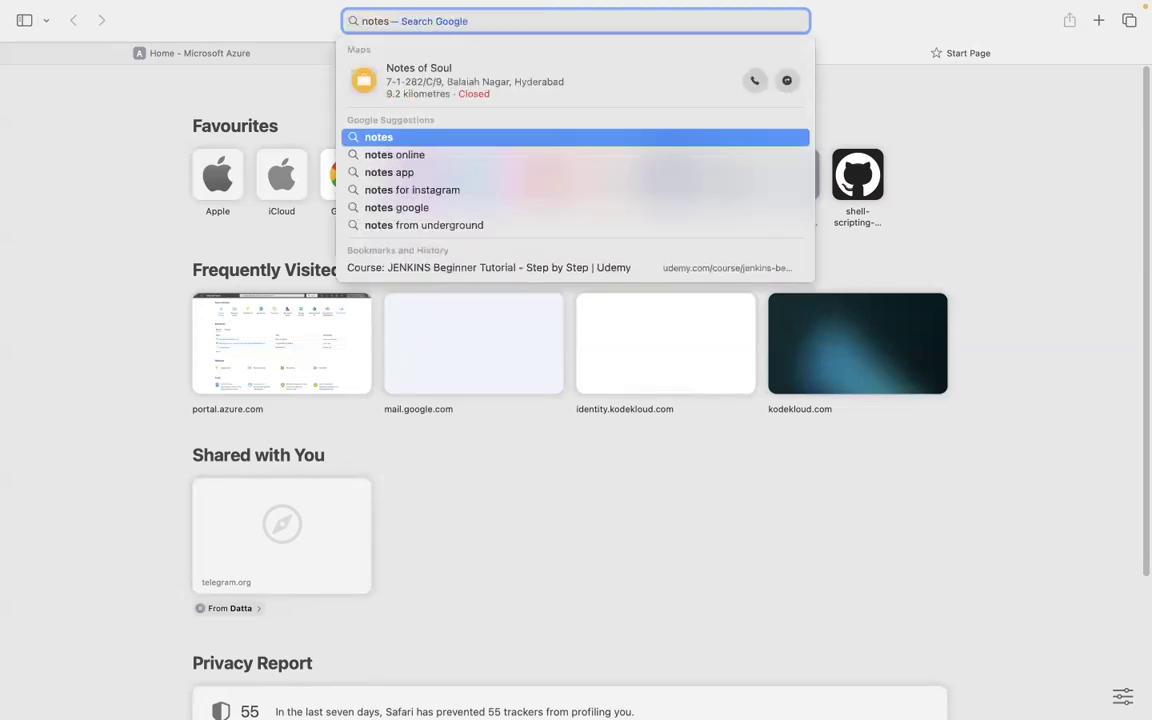
key(BackSpace)
text(pad)
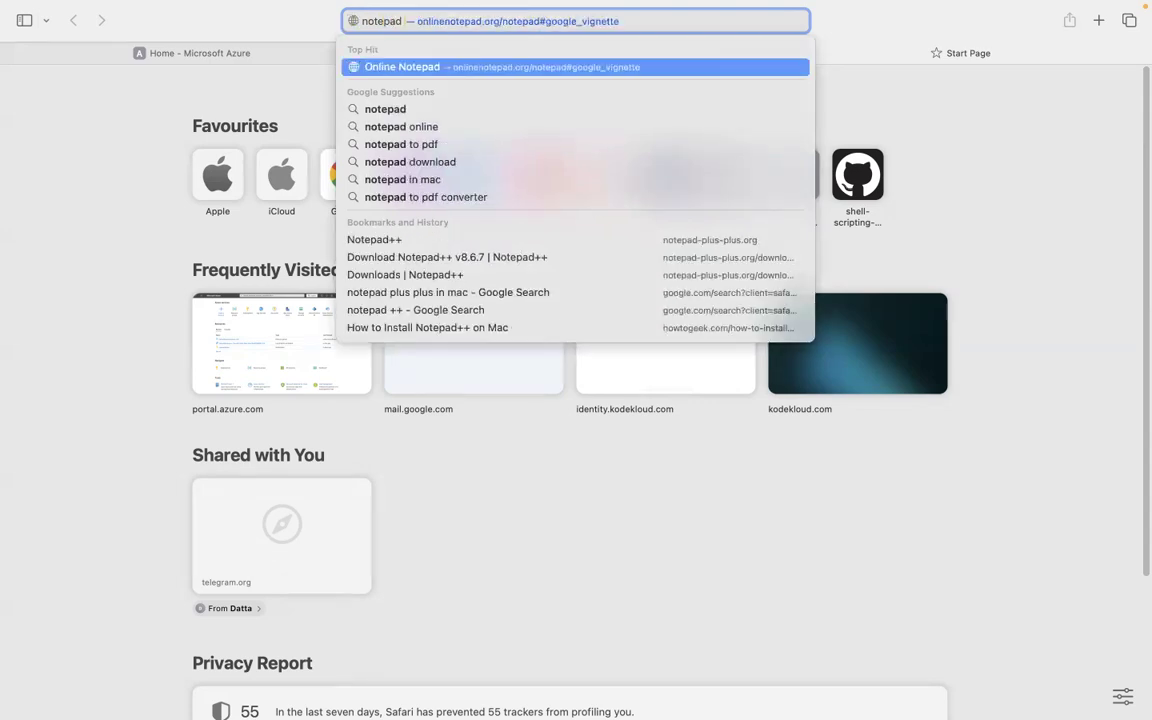
key(Down)
key(Down)
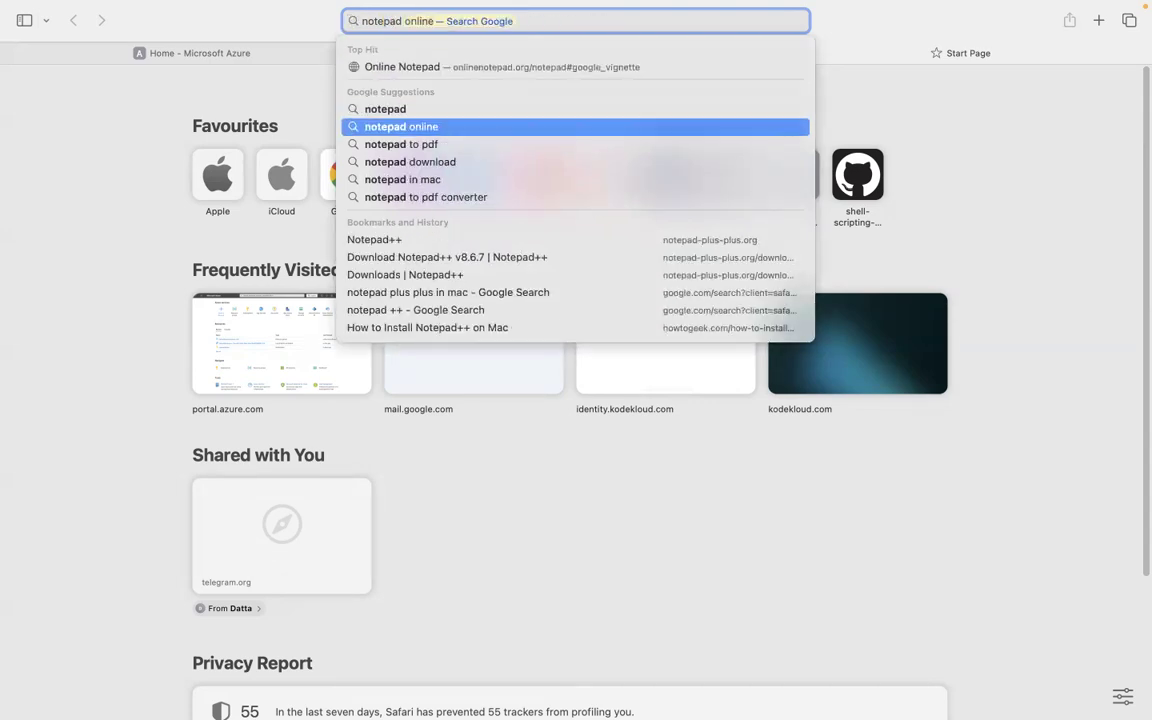
key(Return)
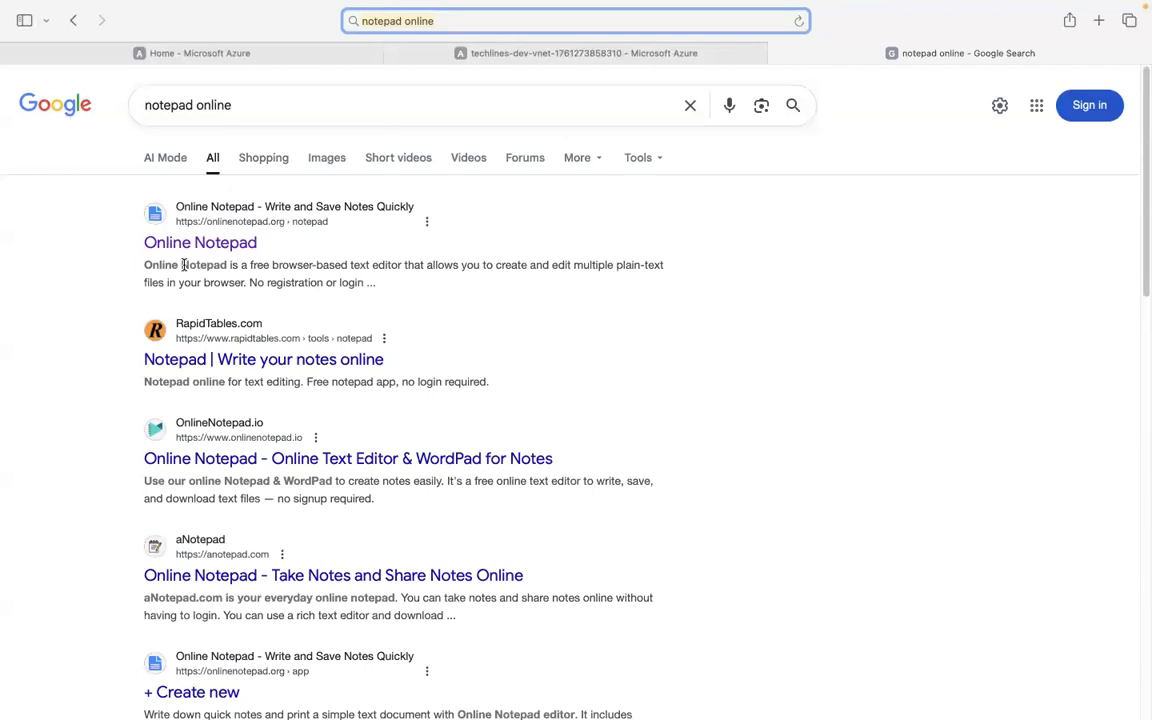
click(187, 251)
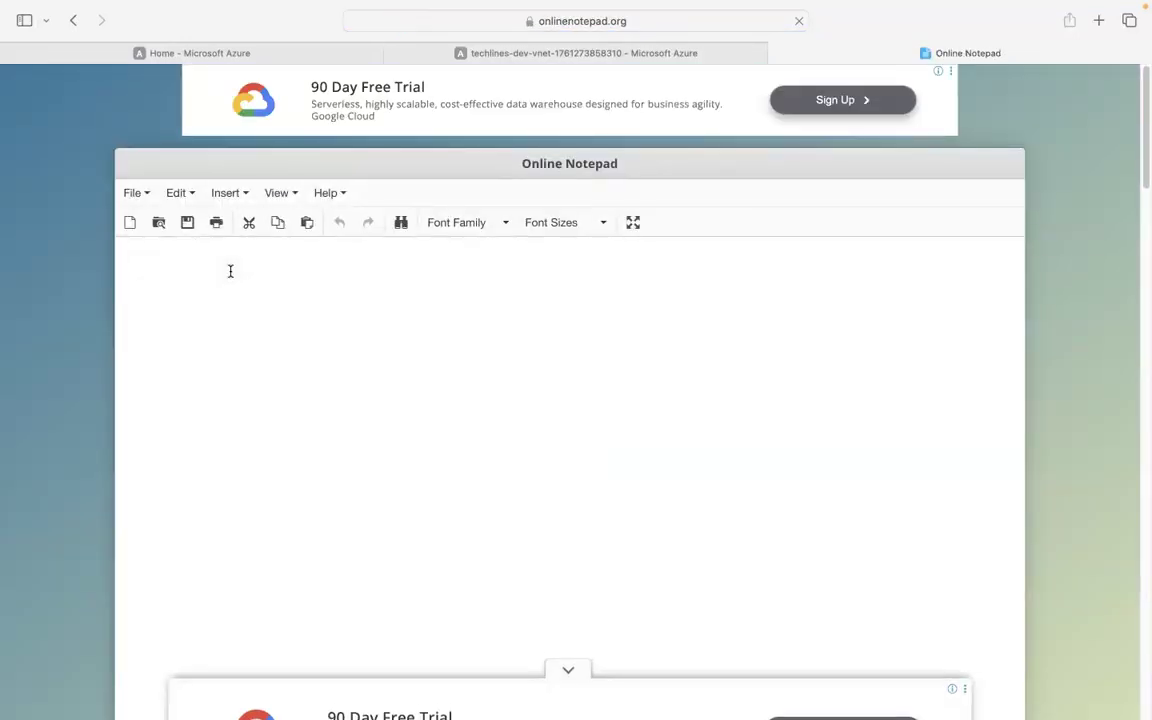
Write the lines 'request', 'New application' and 'vnet --- 192.168.17.0/22' in the notepad.
click(230, 271)
text(request)
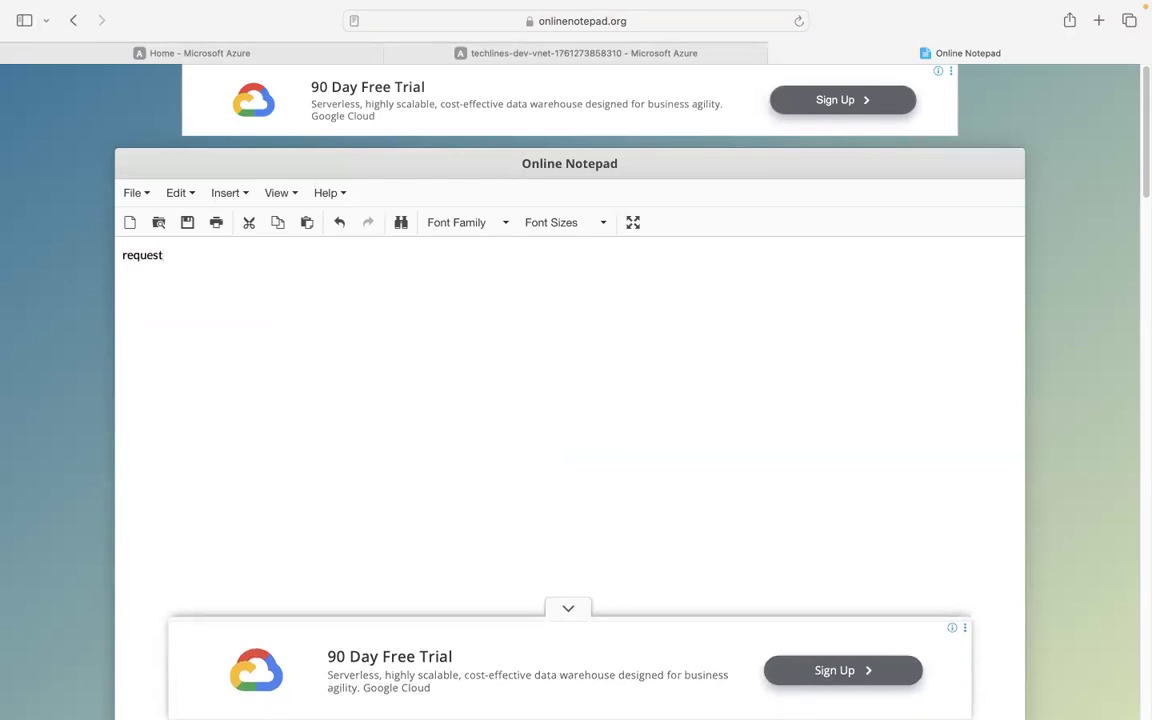
key(Return)
text(New application)
key(Return)
text(vnet --- 192.168.17)
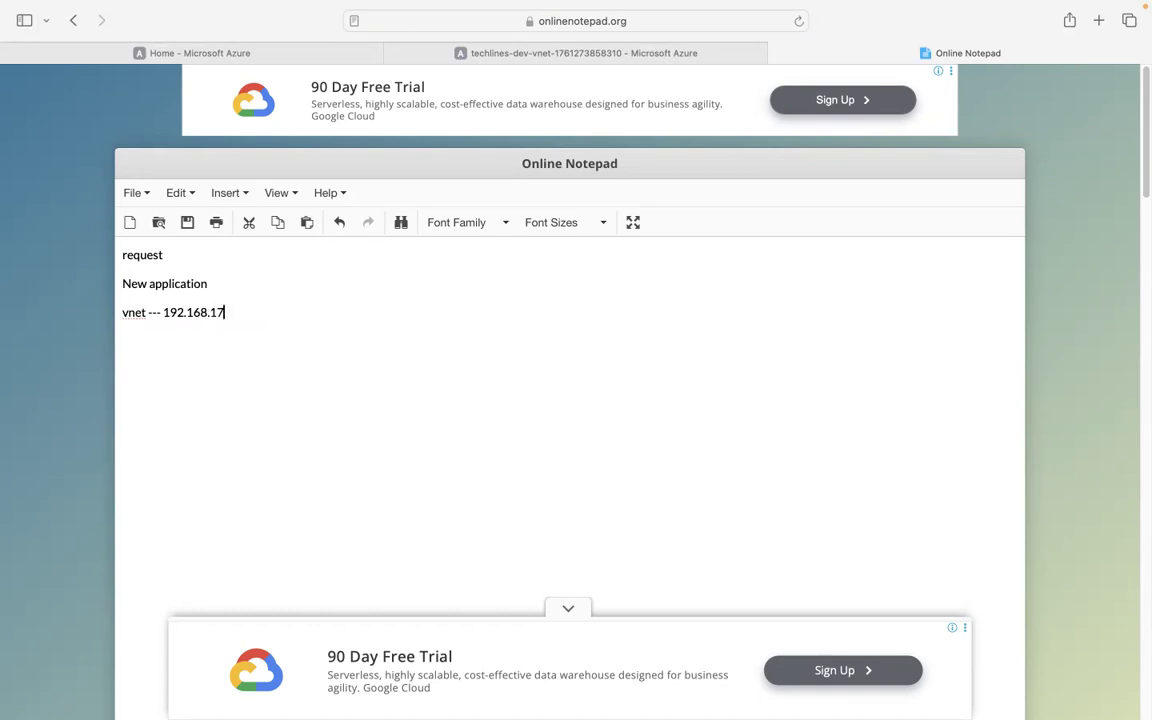
text(.0/222)
key(BackSpace)
List the FE, BE and Shared subnets under the vnet line, then open a new tab.
text(FE)
drag(267, 314, 170, 310)
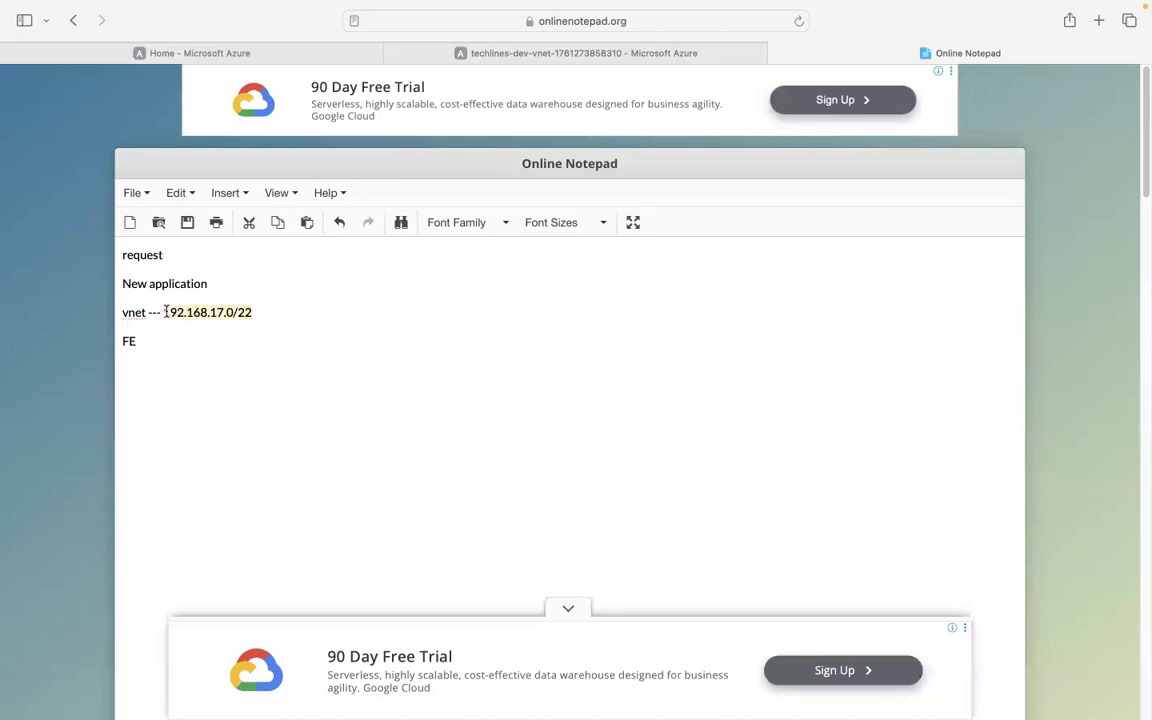
click(150, 340)
text(BE )
text(Shared)
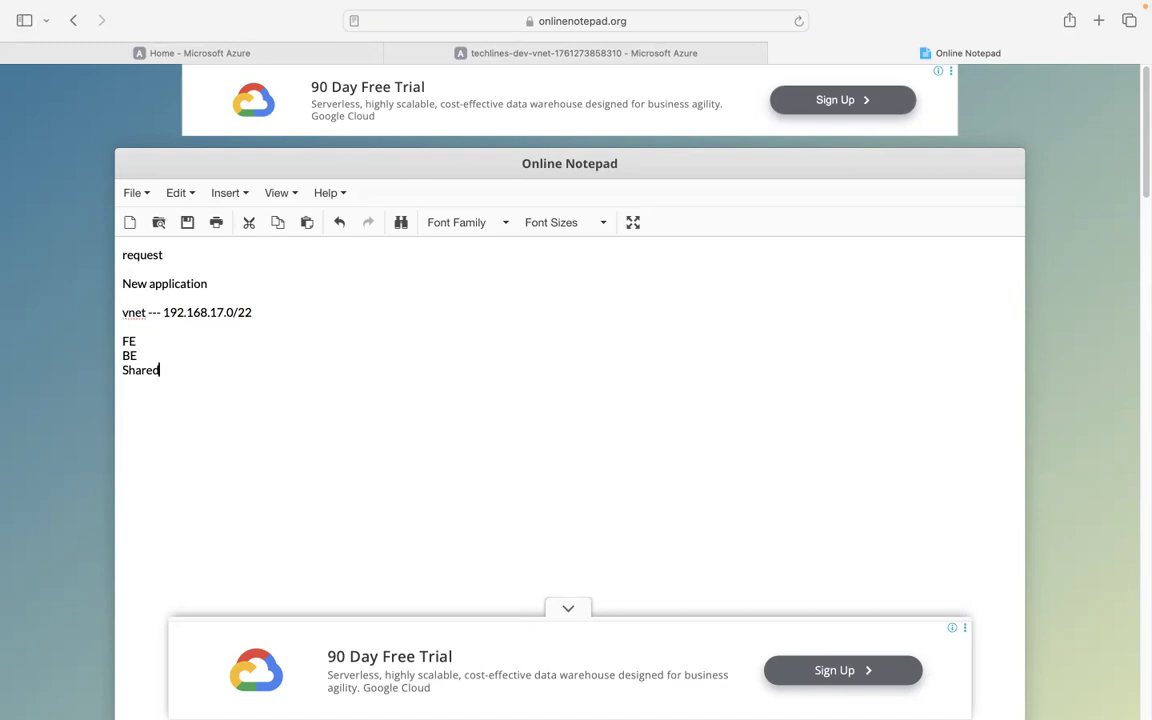
drag(252, 313, 162, 313)
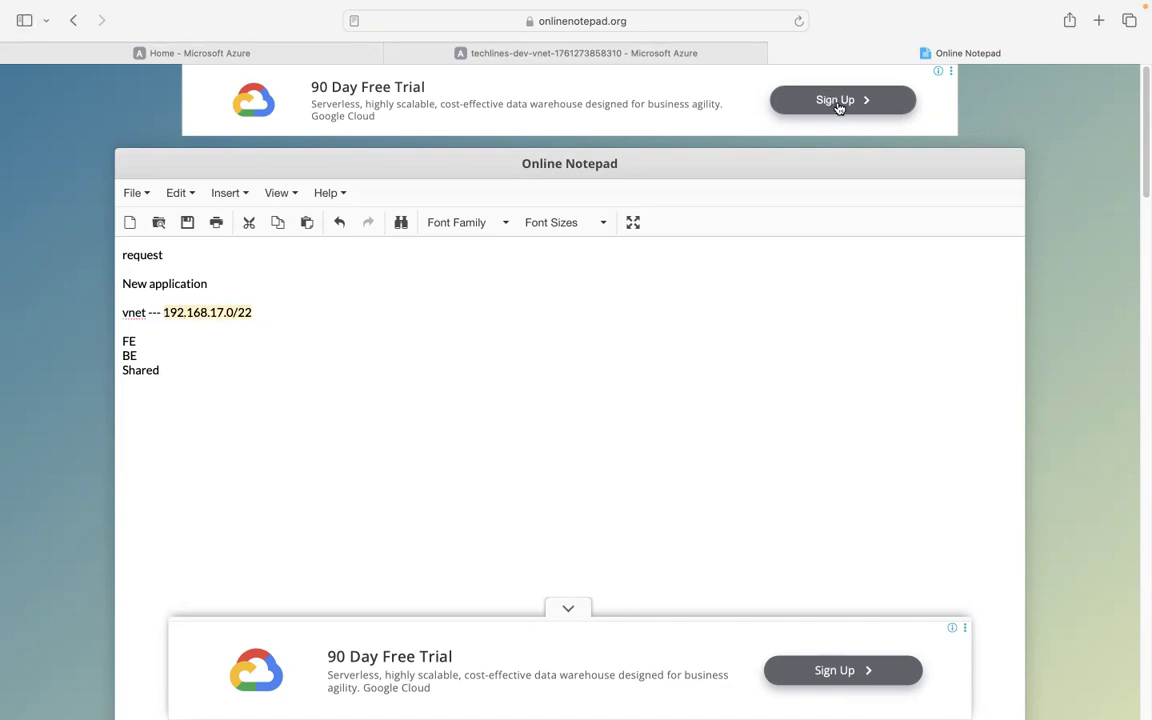
key(super+t)
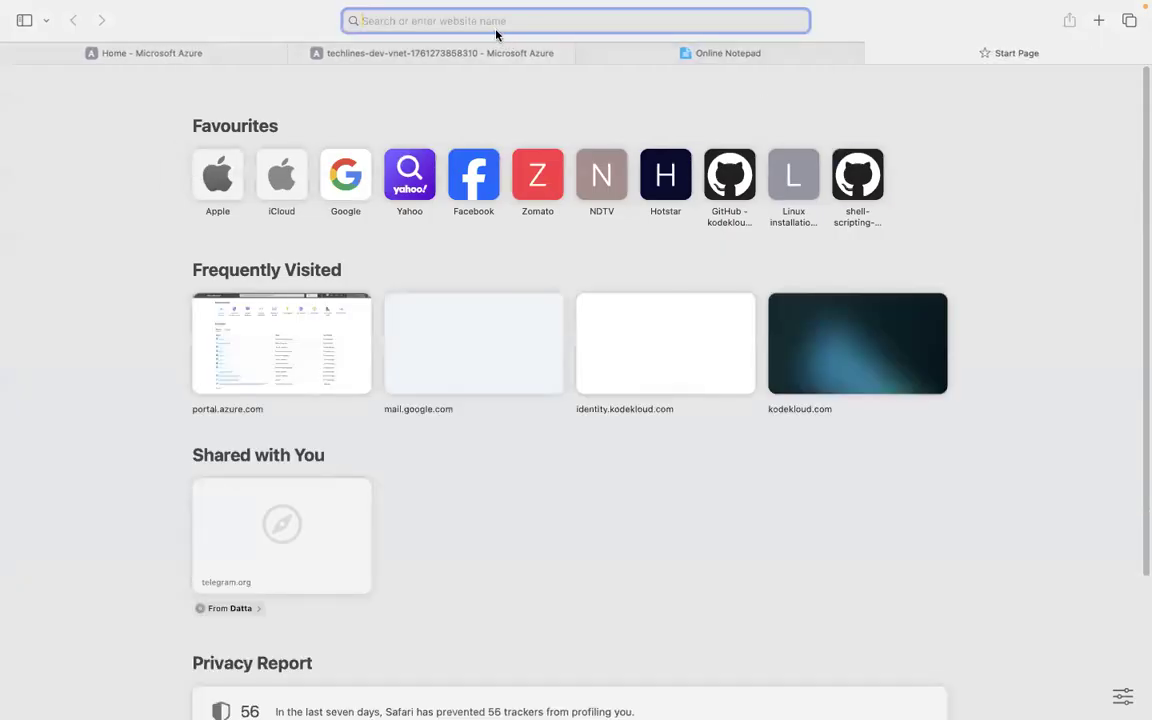
Open Calculator.net's IP Subnet Calculator and select 192.168.17.0/22 in the notes.
text(subnet ca)
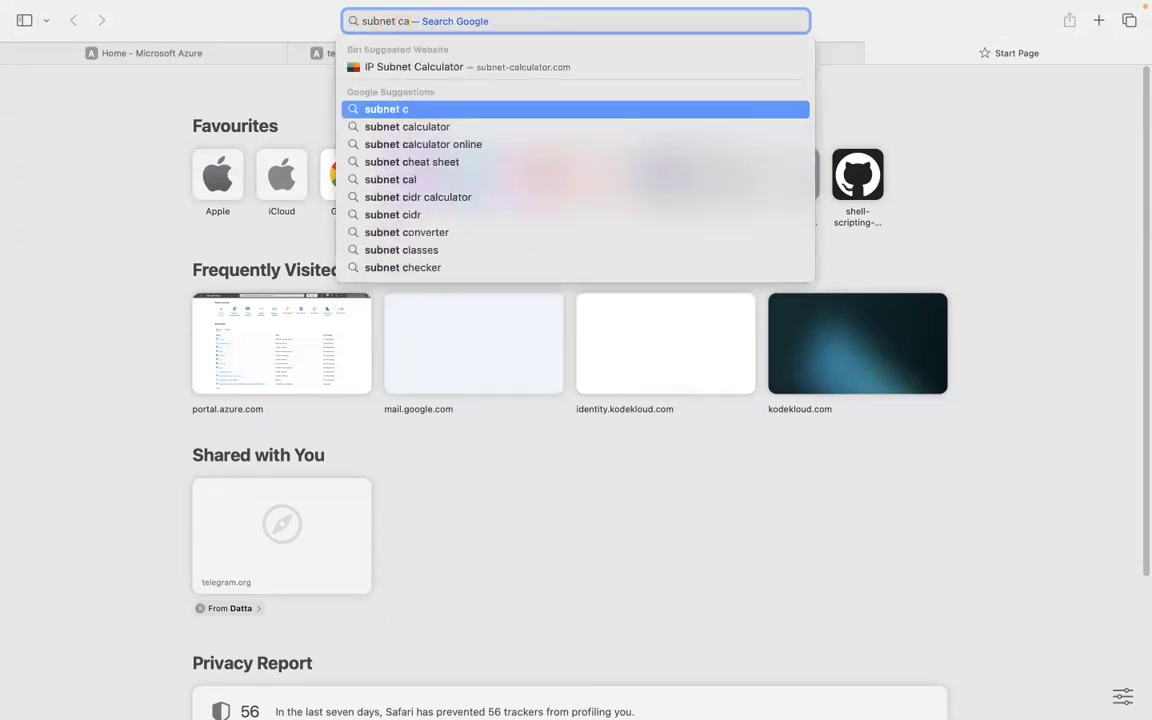
text(lculator)
key(Return)
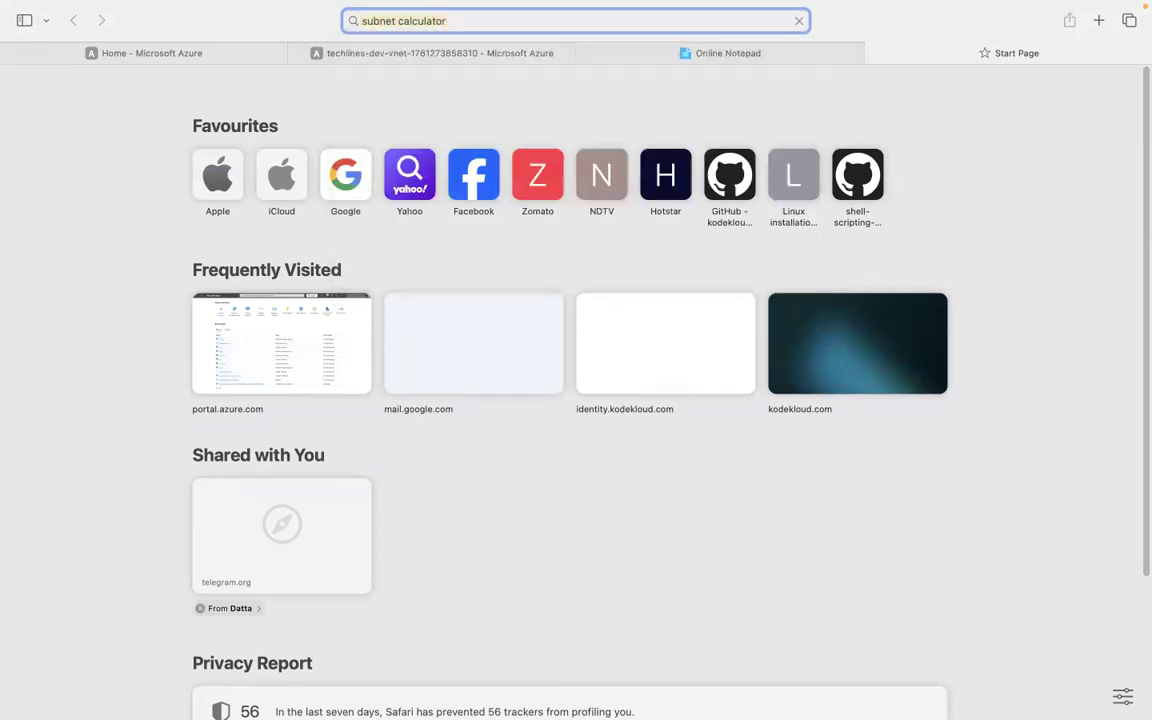
click(230, 242)
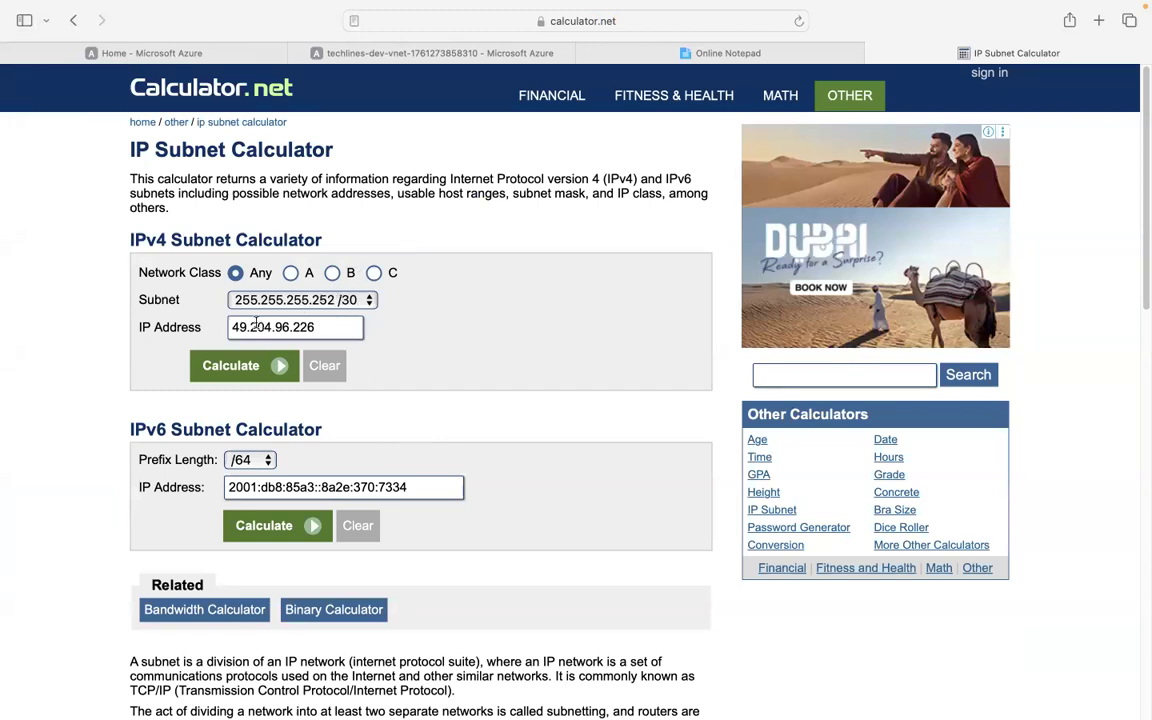
scroll(456, 313, down, 3)
scroll(456, 313, up, 3)
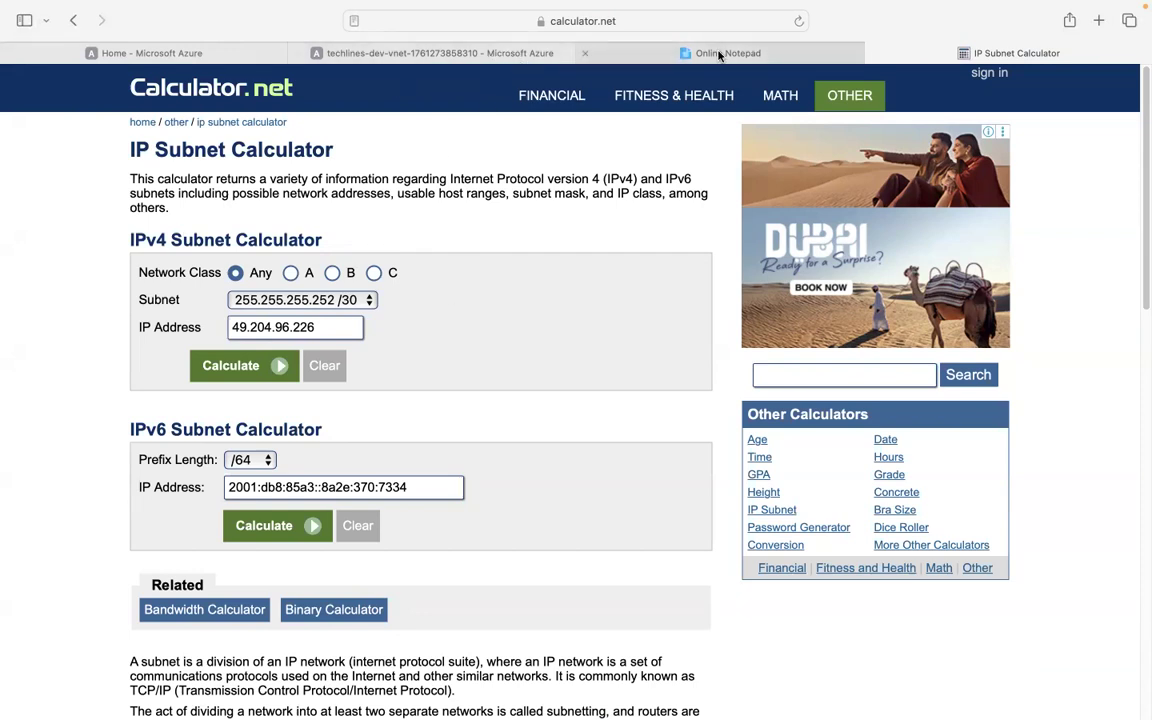
click(662, 53)
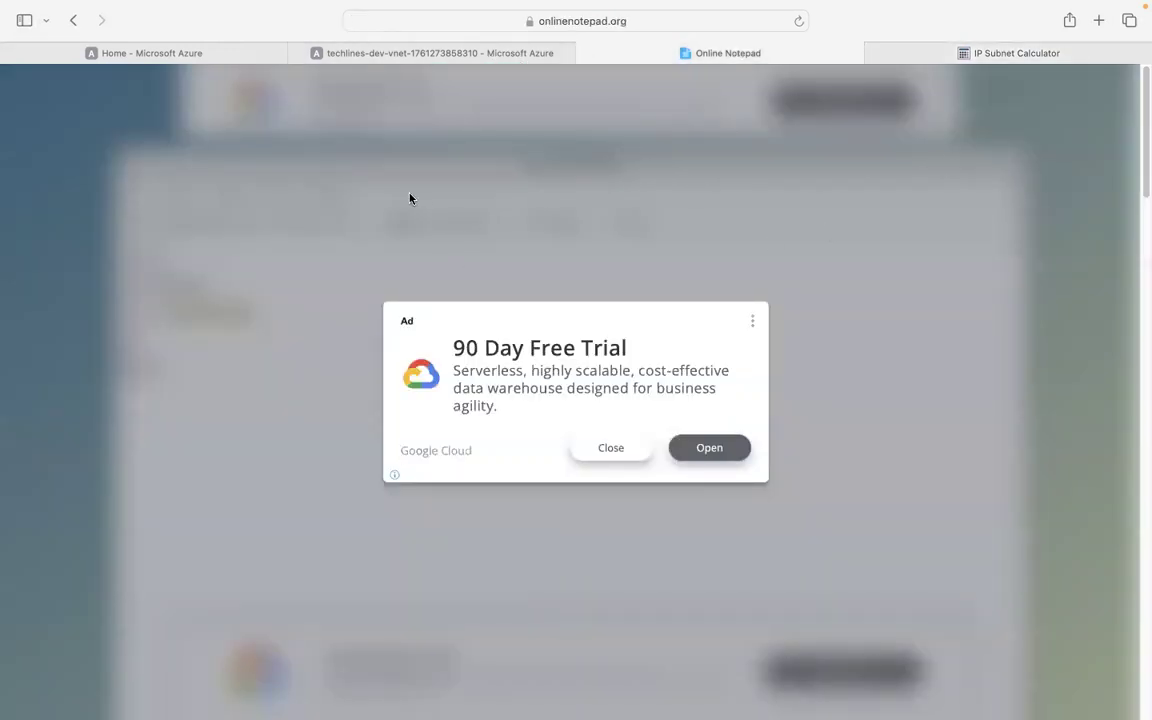
click(328, 411)
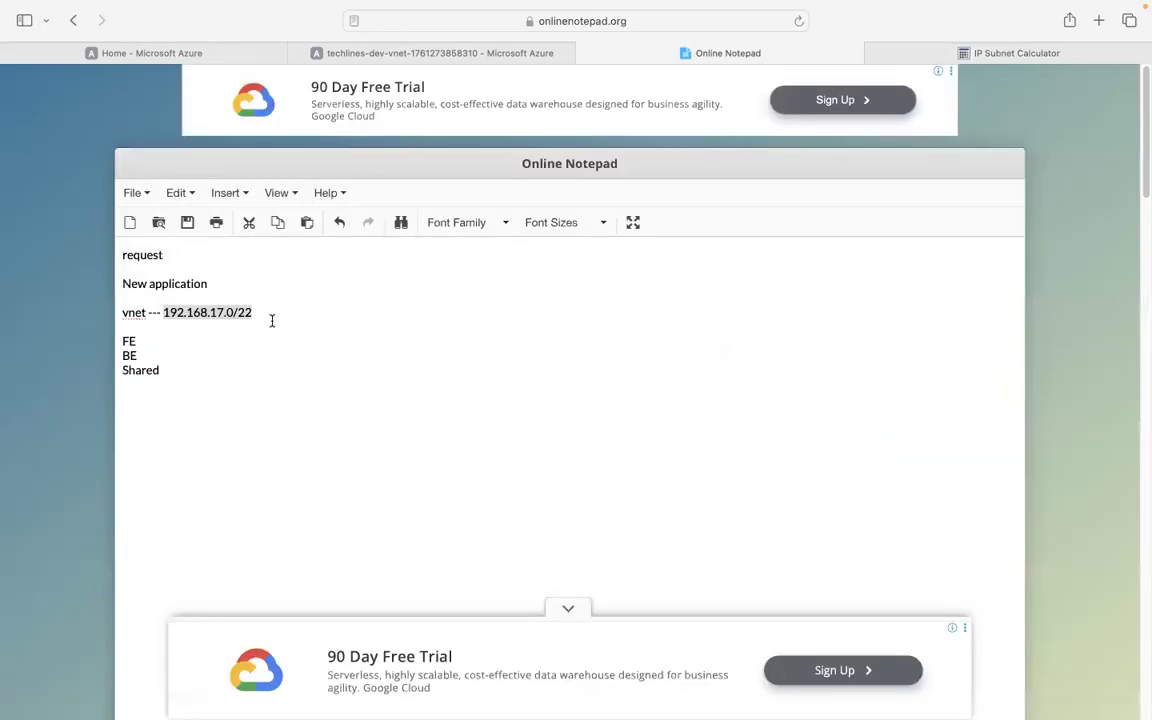
drag(268, 319, 159, 316)
key(super+c)
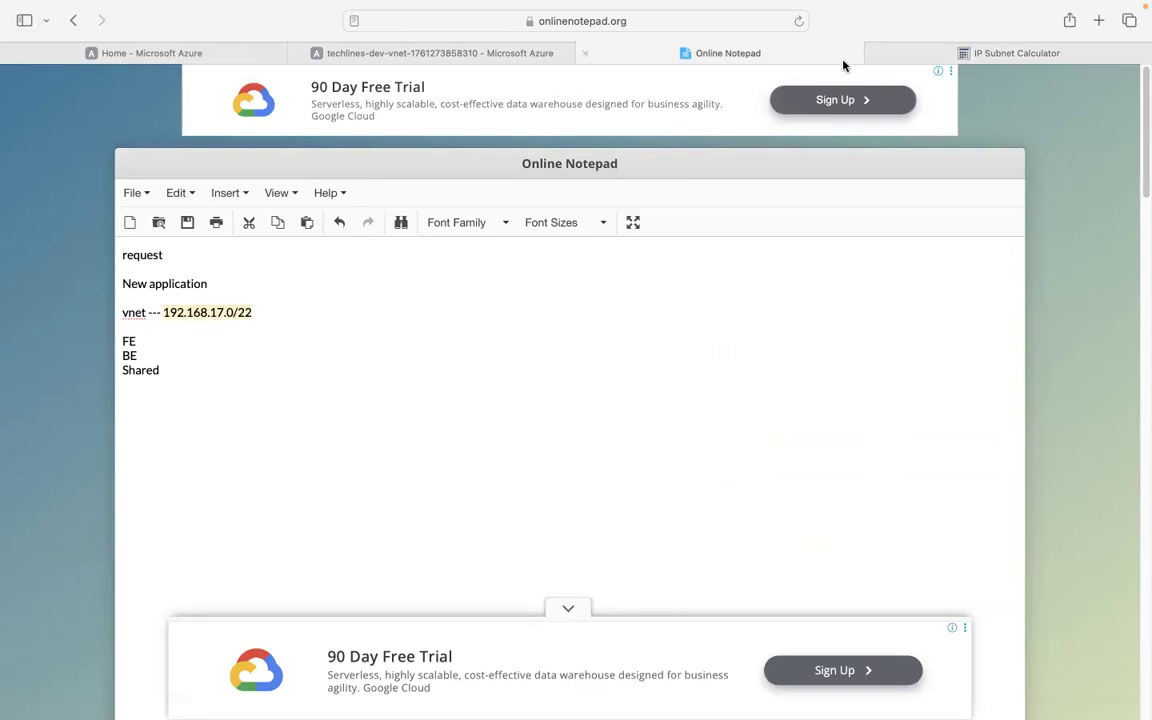
Calculate 192.168.17.0 with a /22 subnet mask in the IP Subnet Calculator.
click(918, 50)
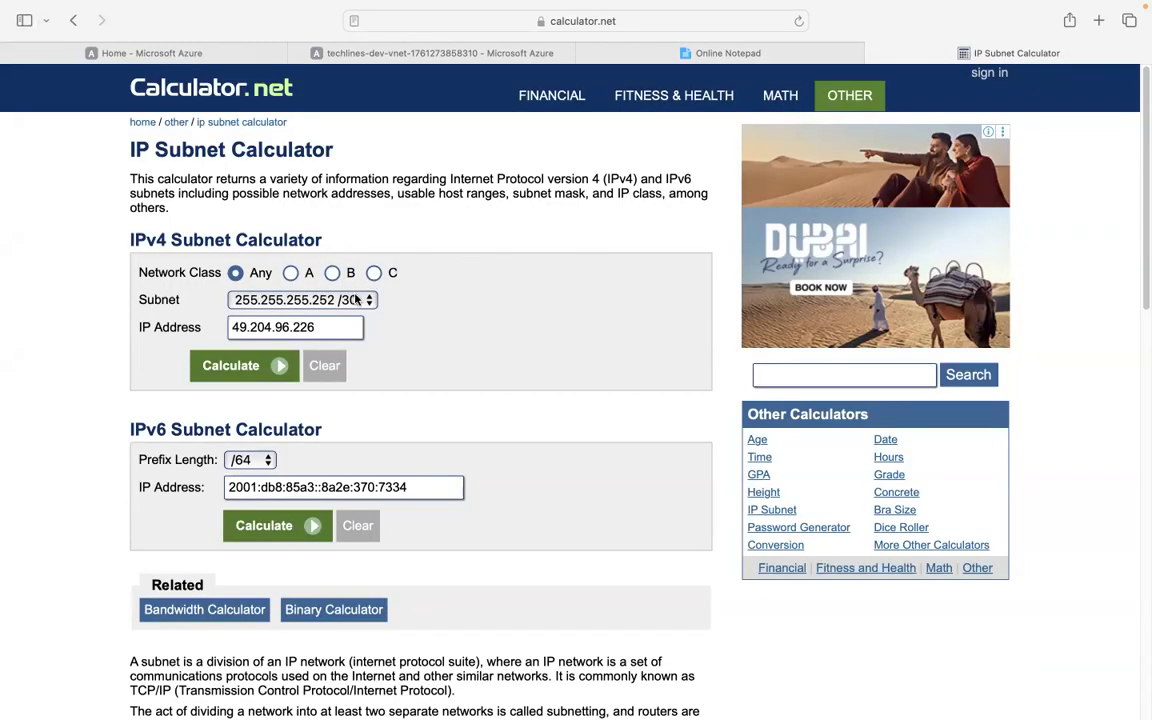
click(340, 300)
click(176, 317)
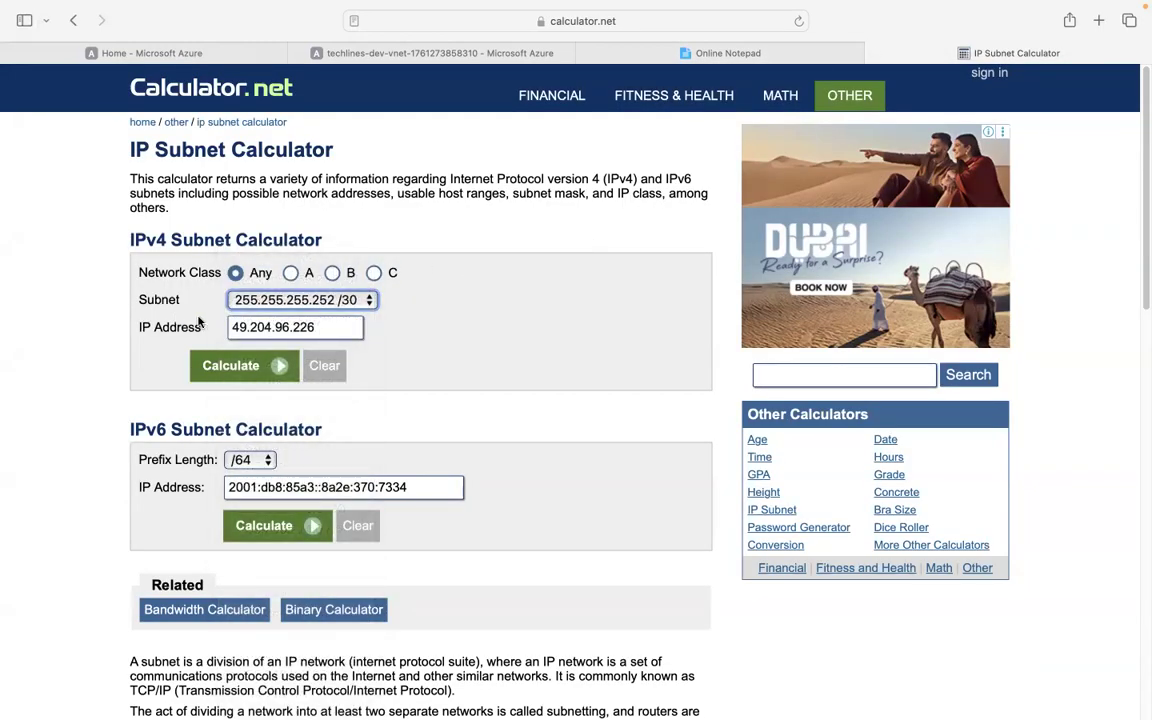
key(Tab)
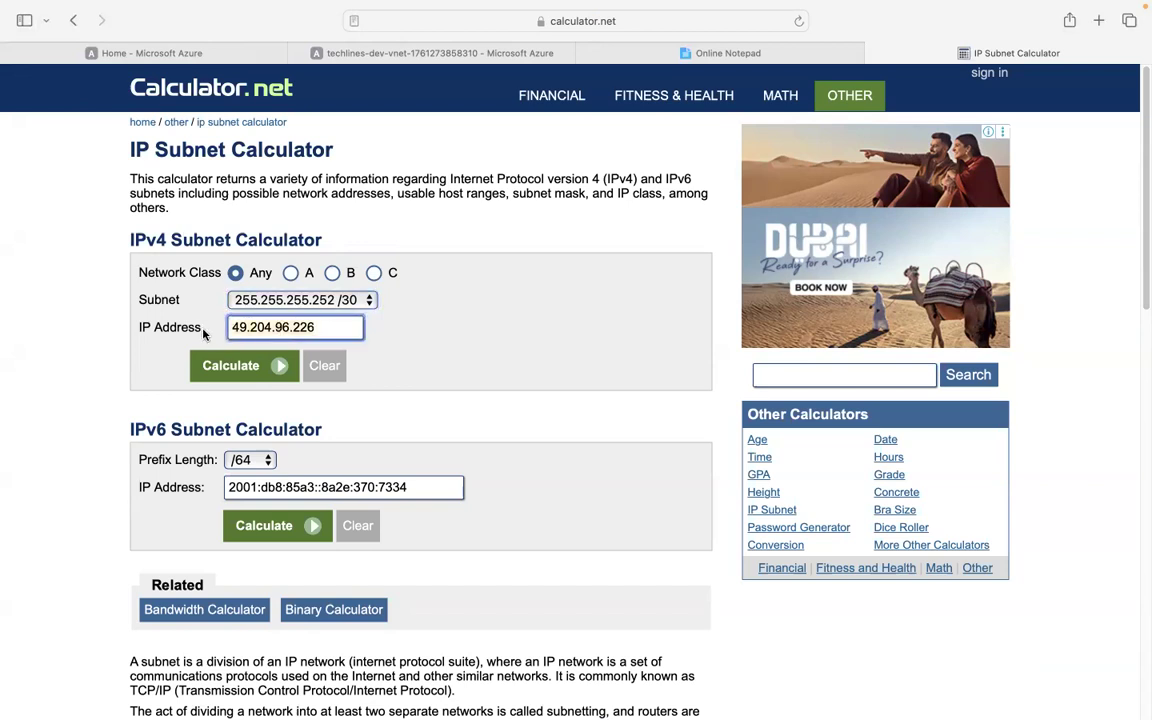
key(super+v)
click(465, 325)
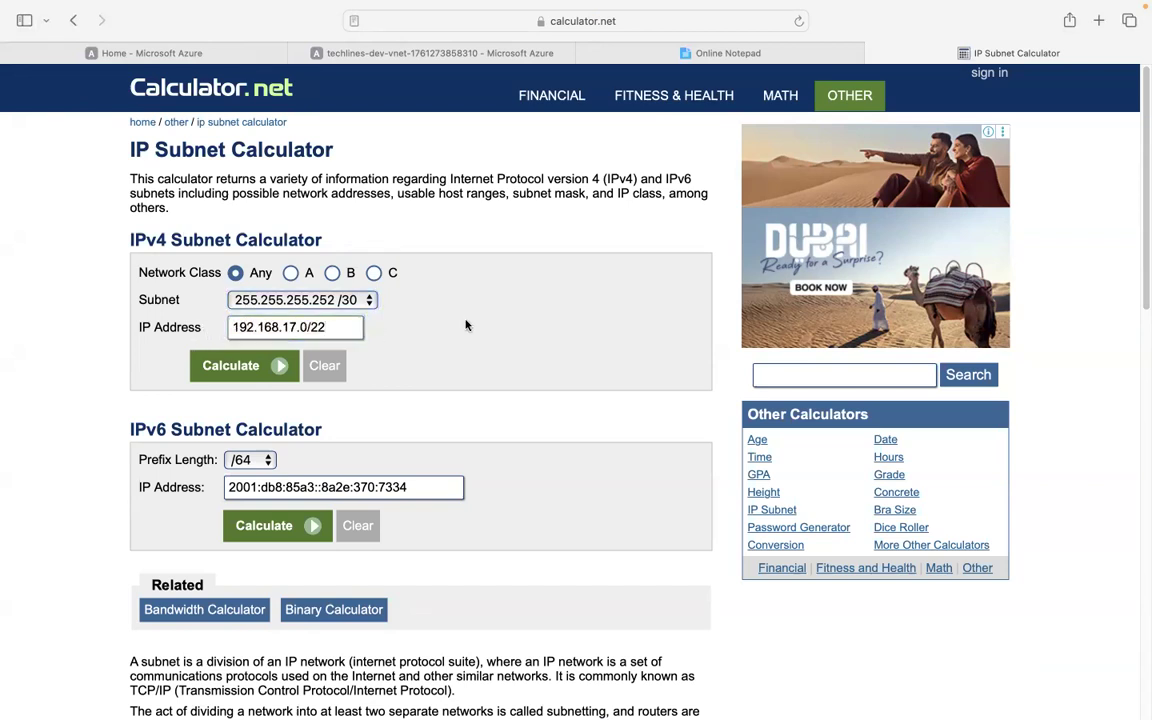
click(368, 303)
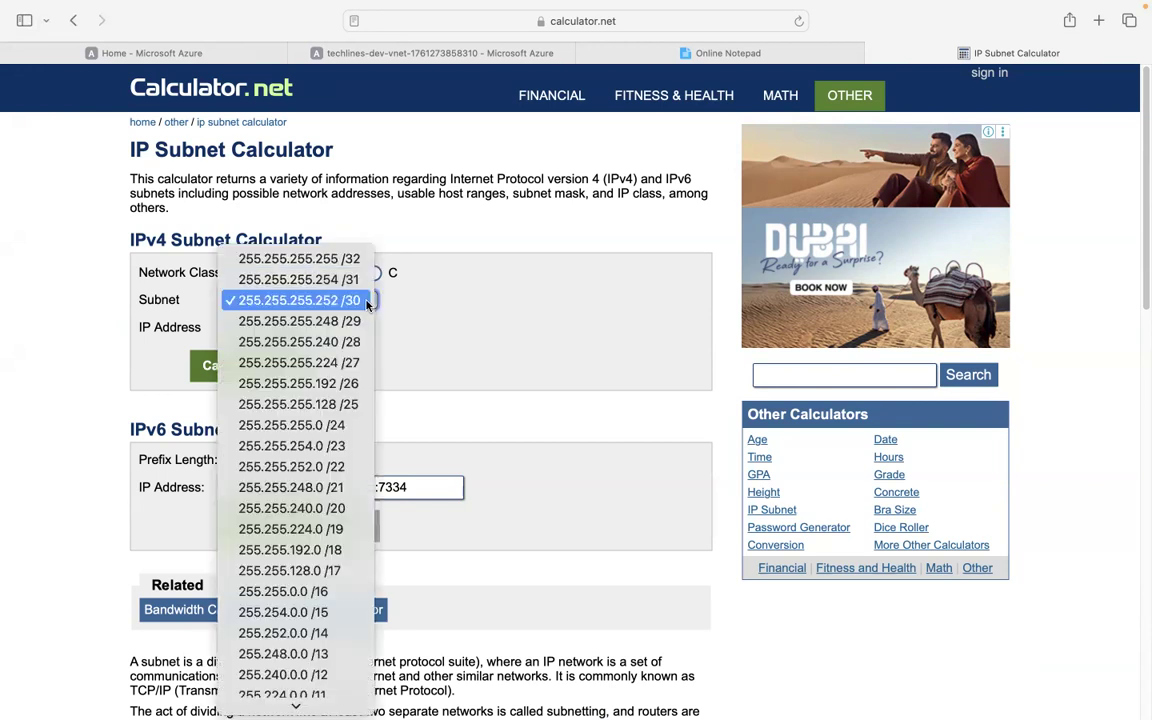
click(308, 466)
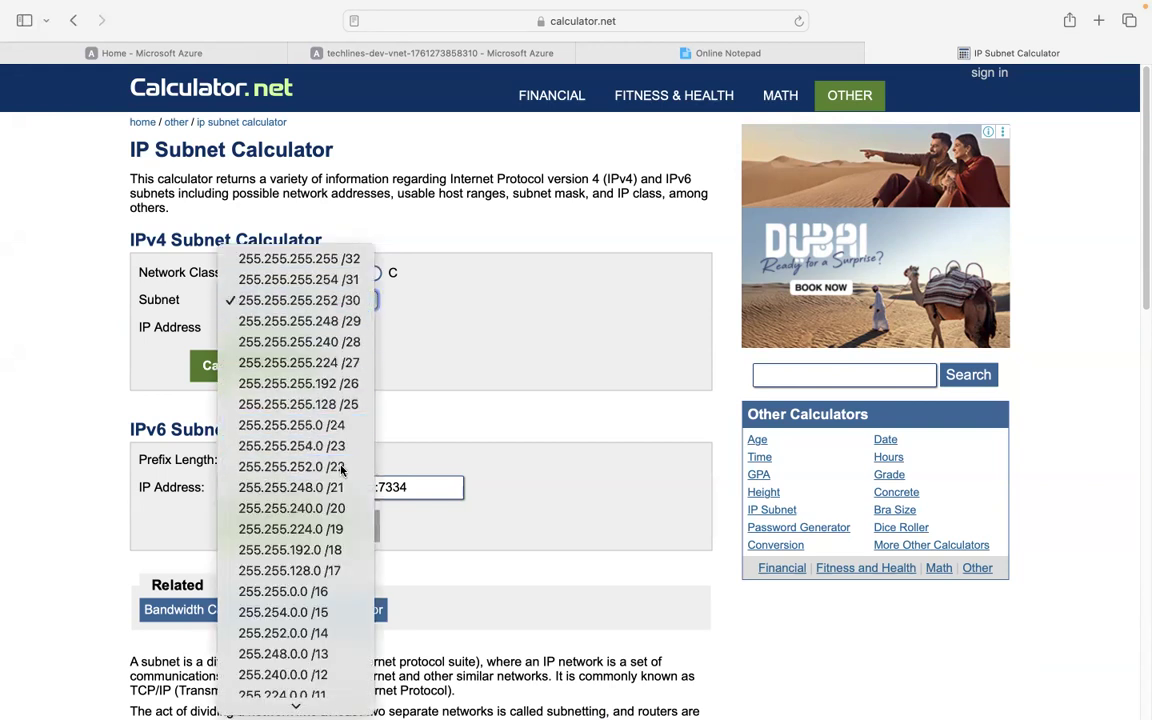
click(339, 327)
key(BackSpace)
key(BackSpace)
key(BackSpace)
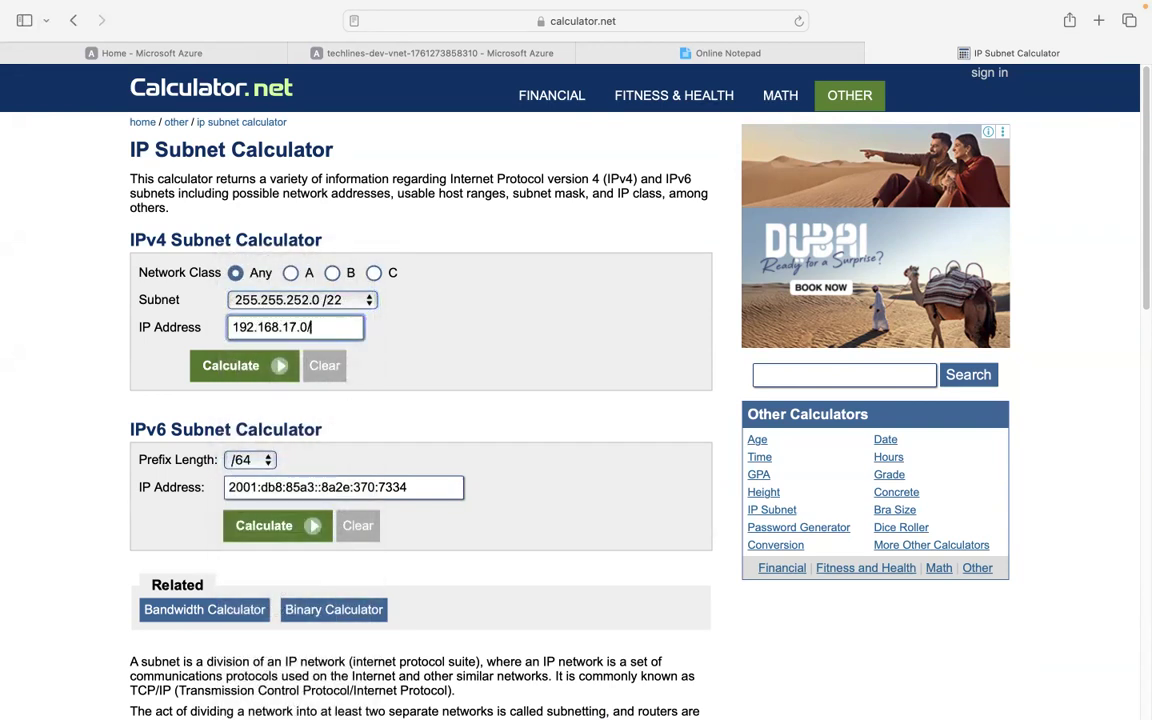
click(233, 366)
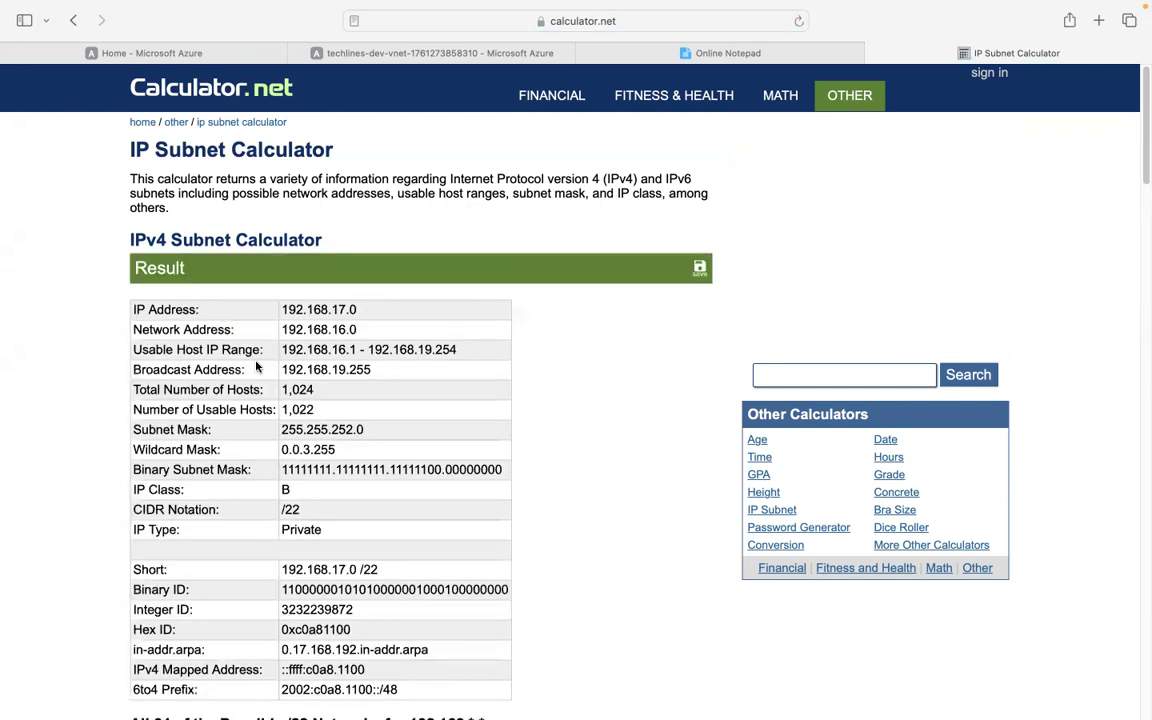
Copy the usable host range 192.168.16.1 - 192.168.19.254 and return to the notepad.
scroll(384, 318, down, 1)
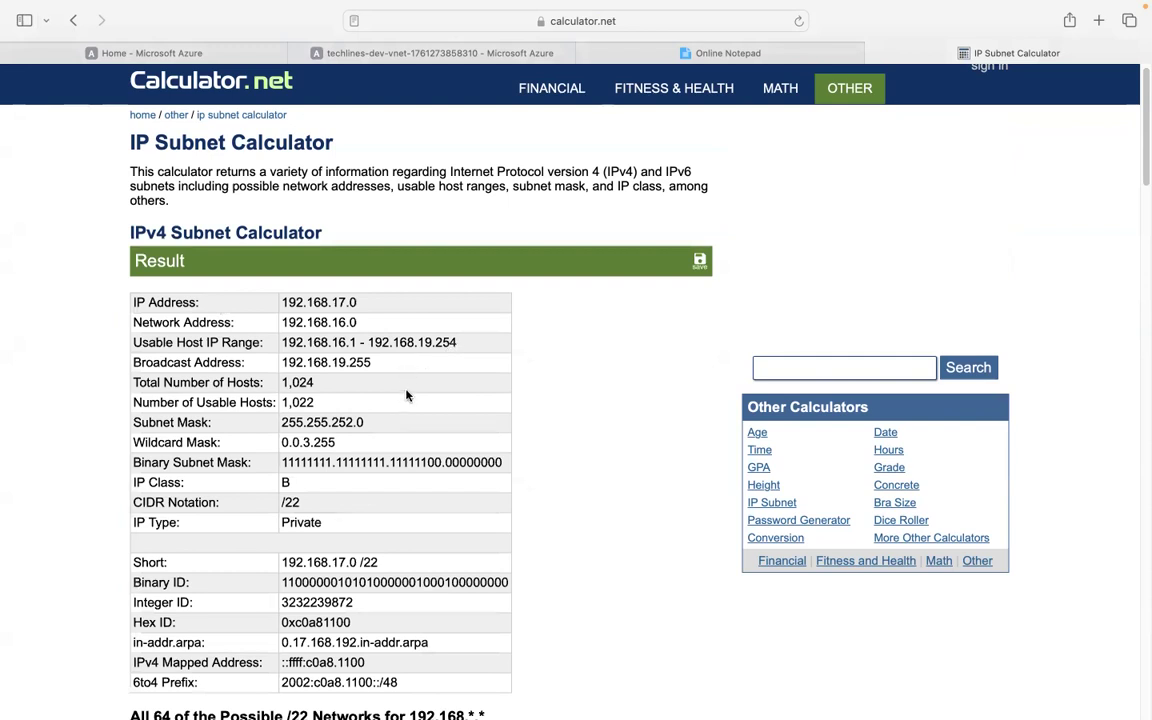
scroll(360, 388, down, 1)
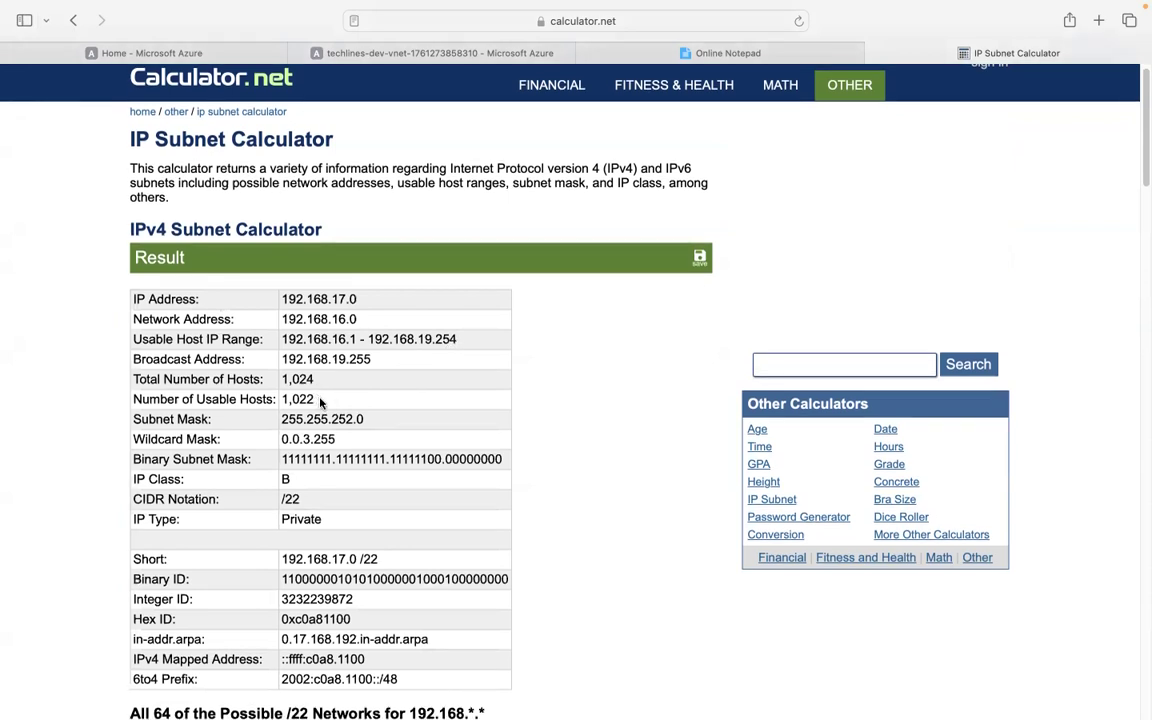
scroll(396, 410, down, 3)
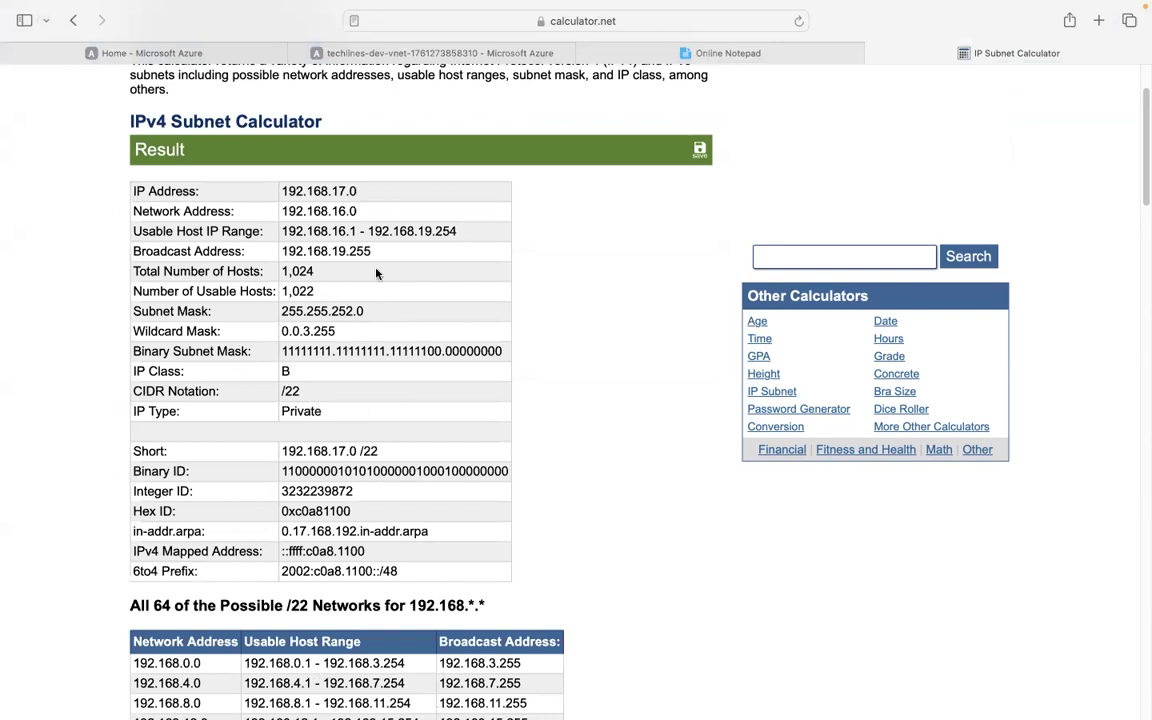
drag(362, 190, 286, 190)
drag(458, 231, 305, 231)
right_click(308, 231)
click(573, 221)
right_click(284, 231)
click(327, 304)
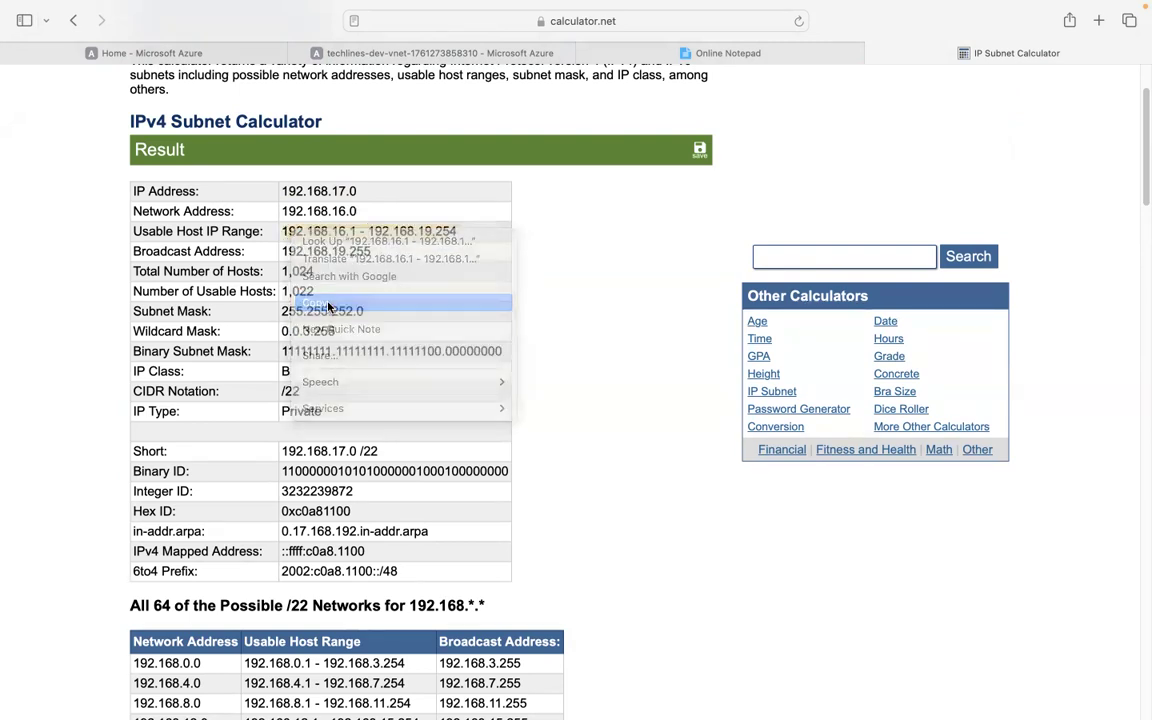
click(667, 56)
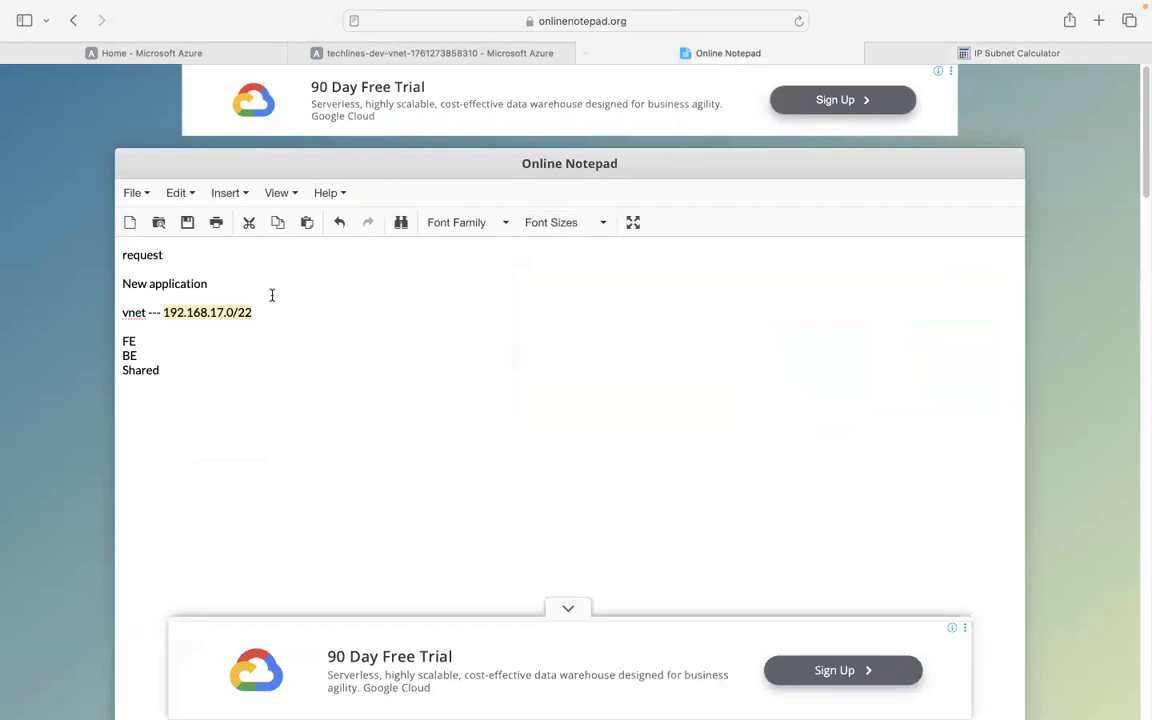
Paste the usable host range under Shared and change the title to 'request form'.
click(190, 370)
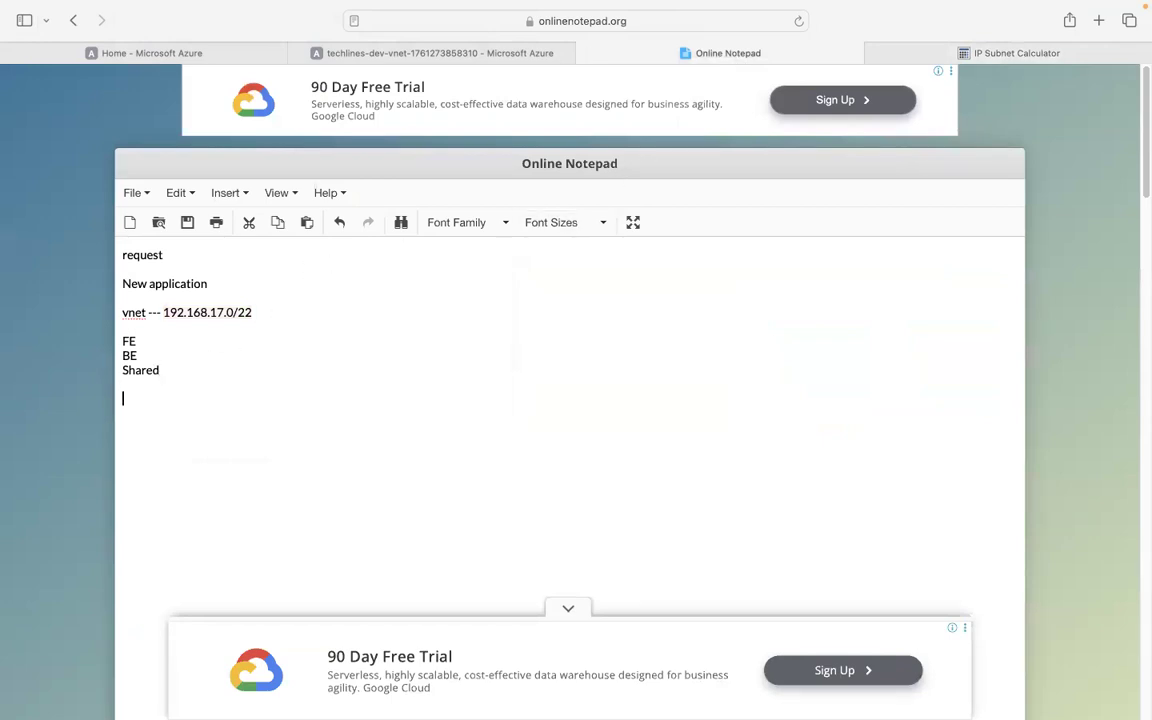
key(Return)
key(Return)
key(super+v)
click(172, 255)
text(v)
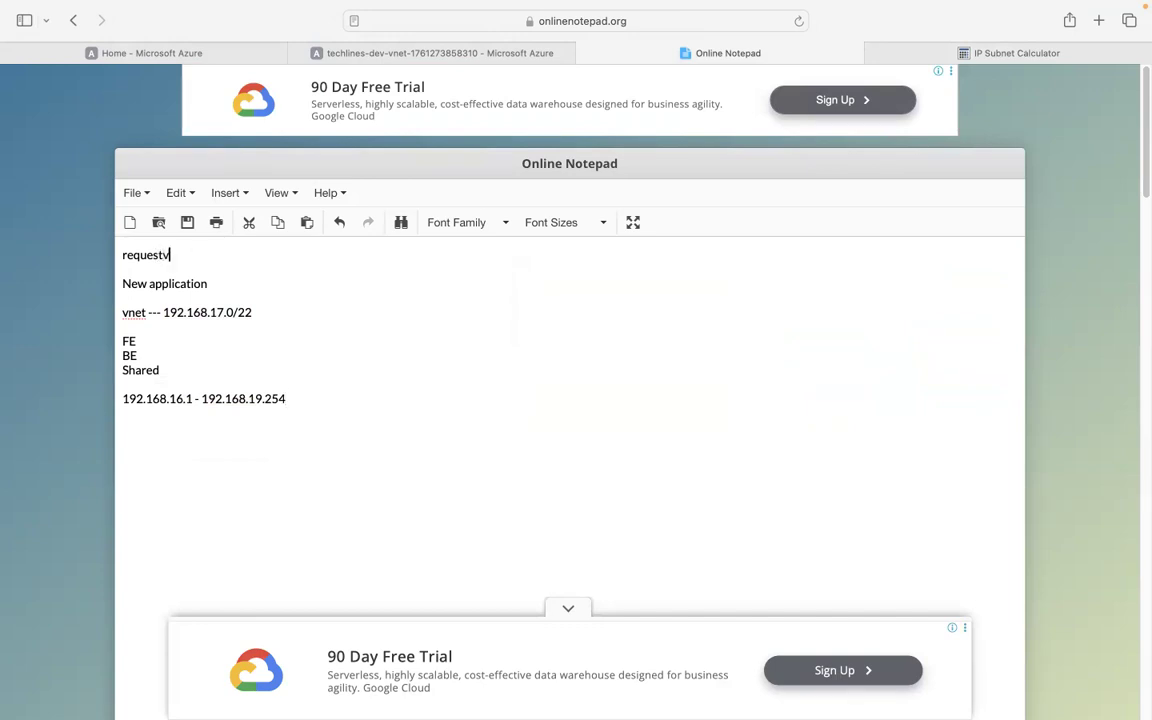
key(BackSpace)
text(form)
Add a 192.168.16.1/24 line and paste it after FE.
click(172, 348)
click(149, 342)
click(149, 355)
click(161, 368)
click(297, 402)
key(Return)
text(192.168.16.1/24)
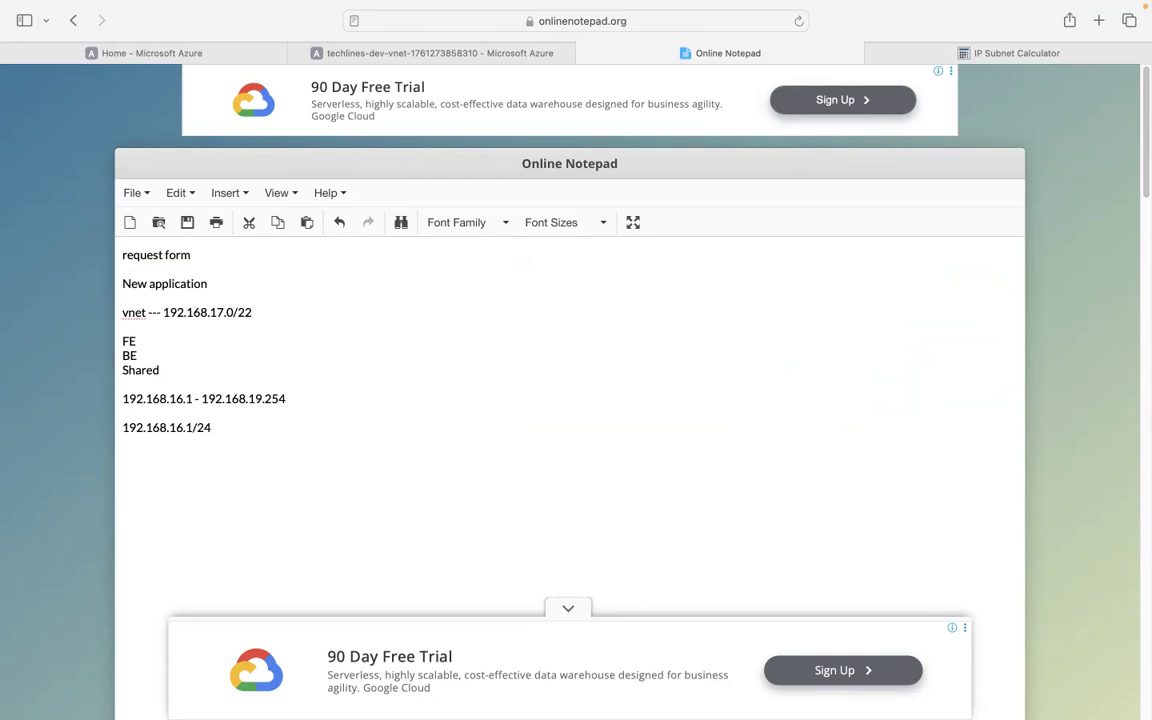
drag(226, 429, 105, 432)
click(177, 342)
text(--)
key(super+v)
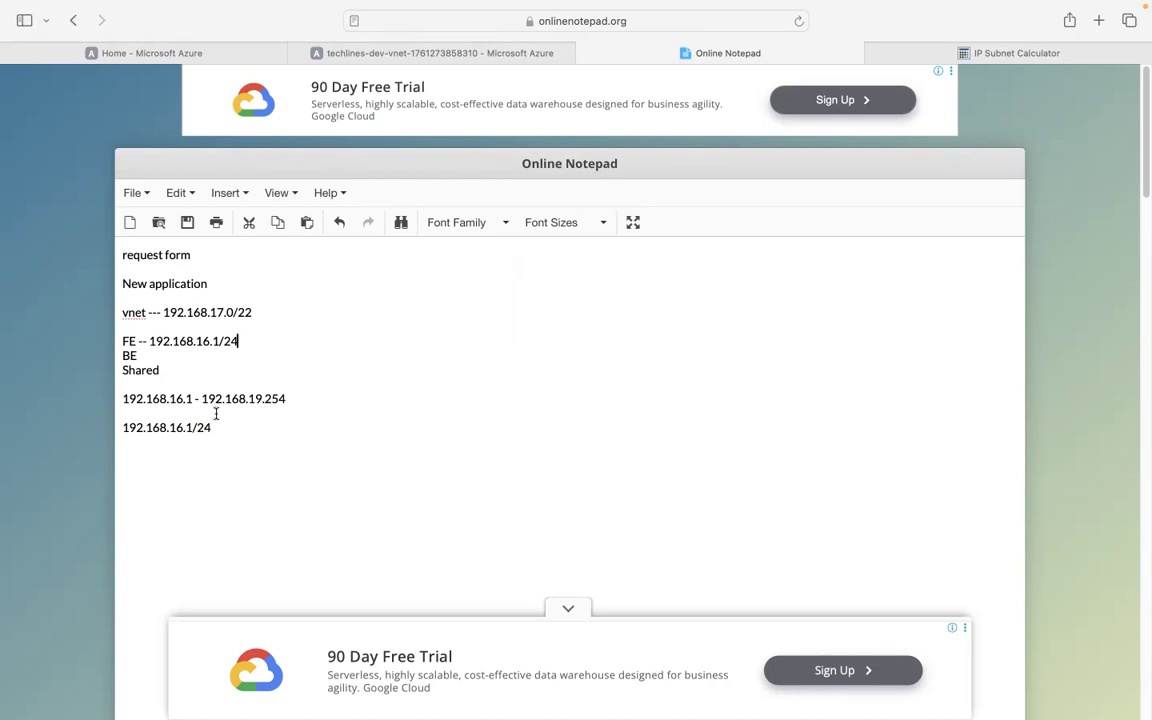
Edit the line to 192.168.17.1/24 and paste it after BE.
click(182, 432)
key(BackSpace)
text(7)
key(BackSpace)
key(BackSpace)
text(7.)
drag(247, 432, 88, 432)
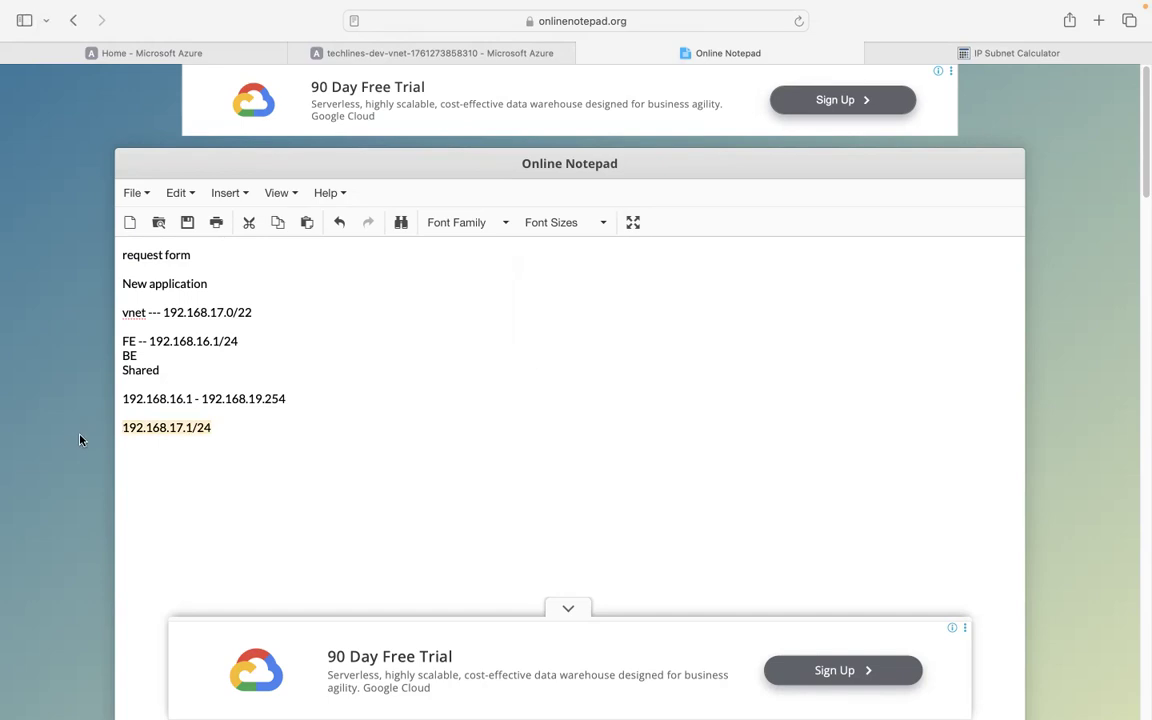
click(171, 357)
key(cmd+v)
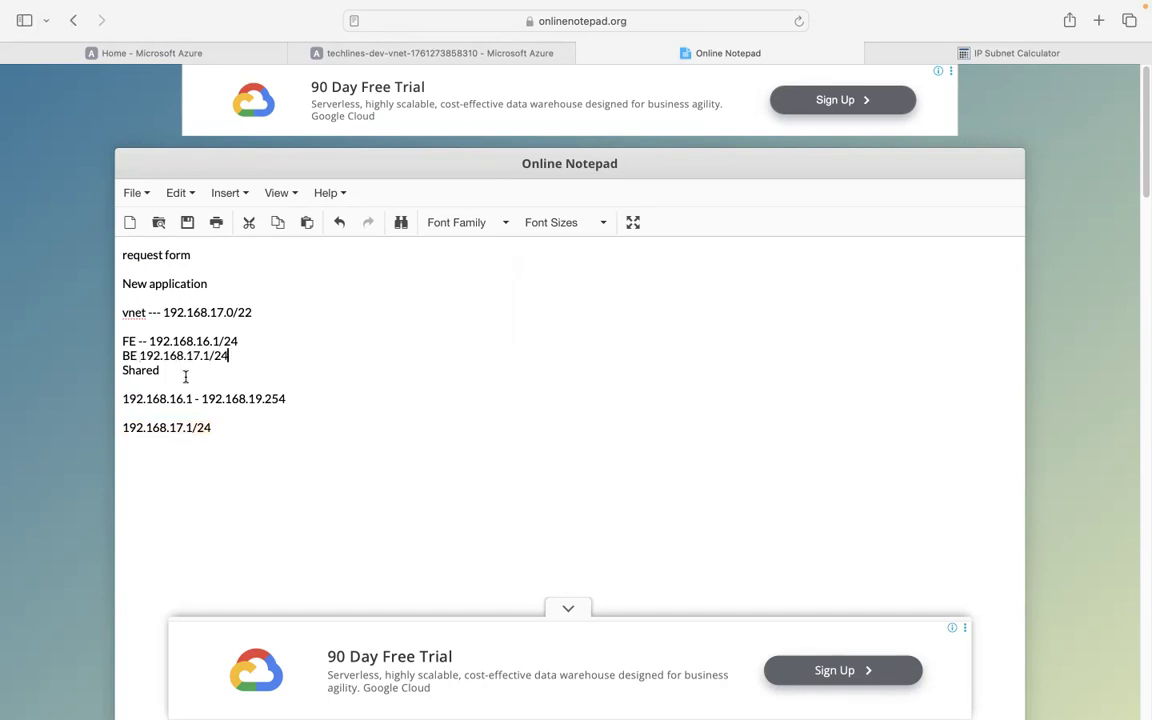
Edit the line to 192.168.18.1/24 and paste it after Shared.
click(183, 428)
key(BackSpace)
key(BackSpace)
text(8.)
drag(316, 429, 119, 430)
click(182, 370)
text(--)
key(super+v)
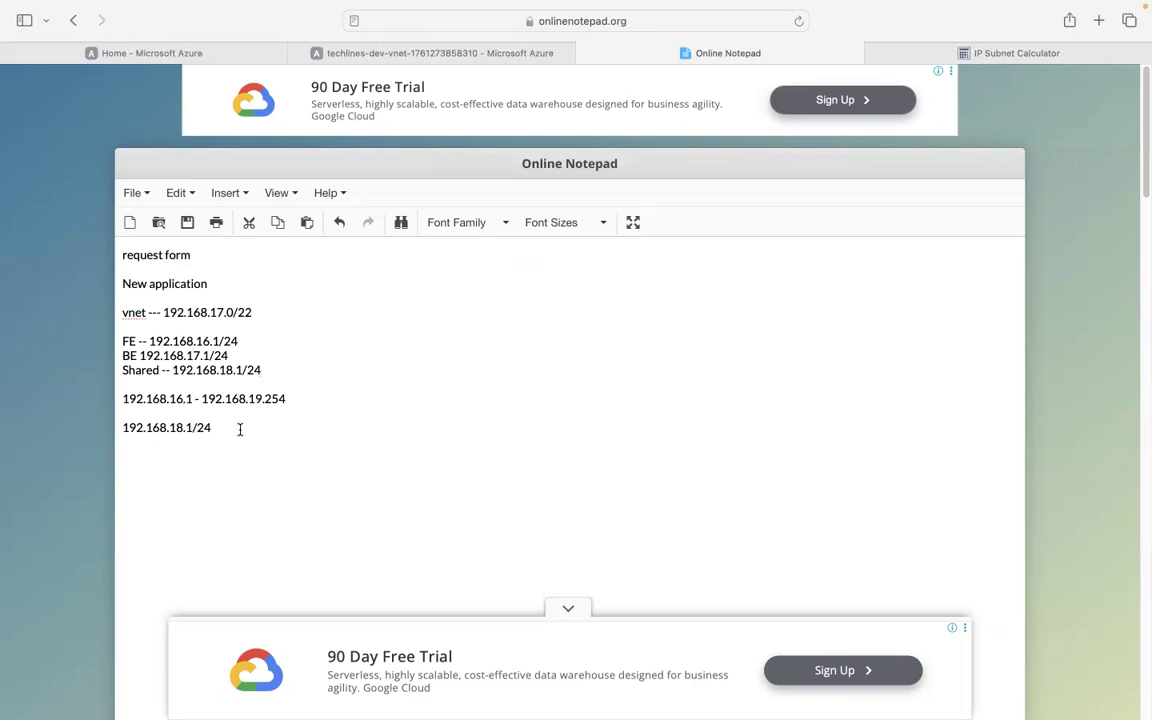
Change the last line to 192.168.19.1/24, select the subnet lines, and return to Azure.
drag(231, 429, 113, 428)
click(187, 429)
key(BackSpace)
text(9)
drag(278, 373, 119, 337)
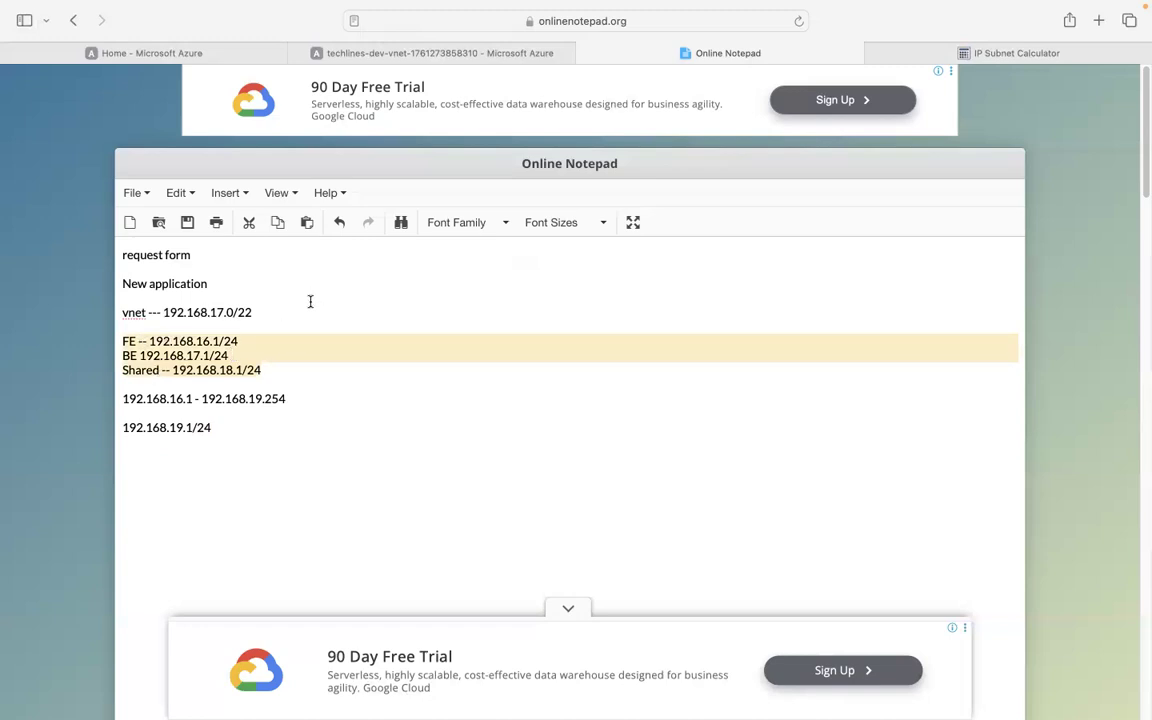
click(184, 56)
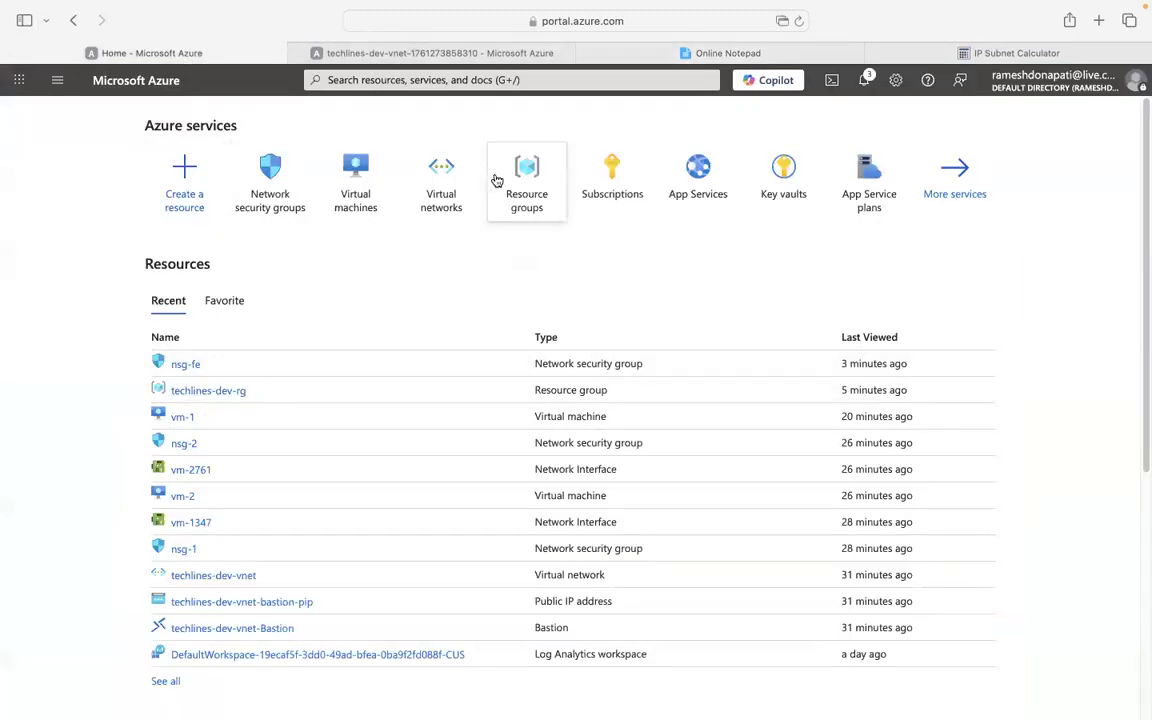
Open techlines-dev-vnet from Virtual networks, review its four subnets, and return to Overview.
click(440, 182)
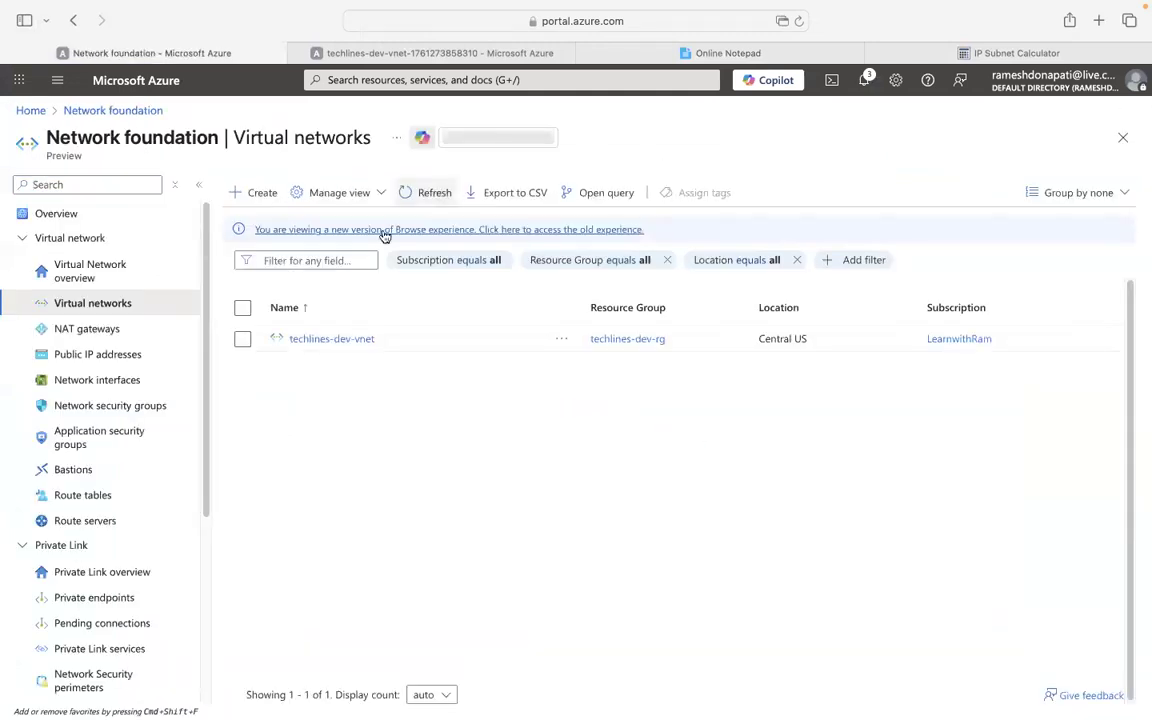
scroll(162, 312, down, 2)
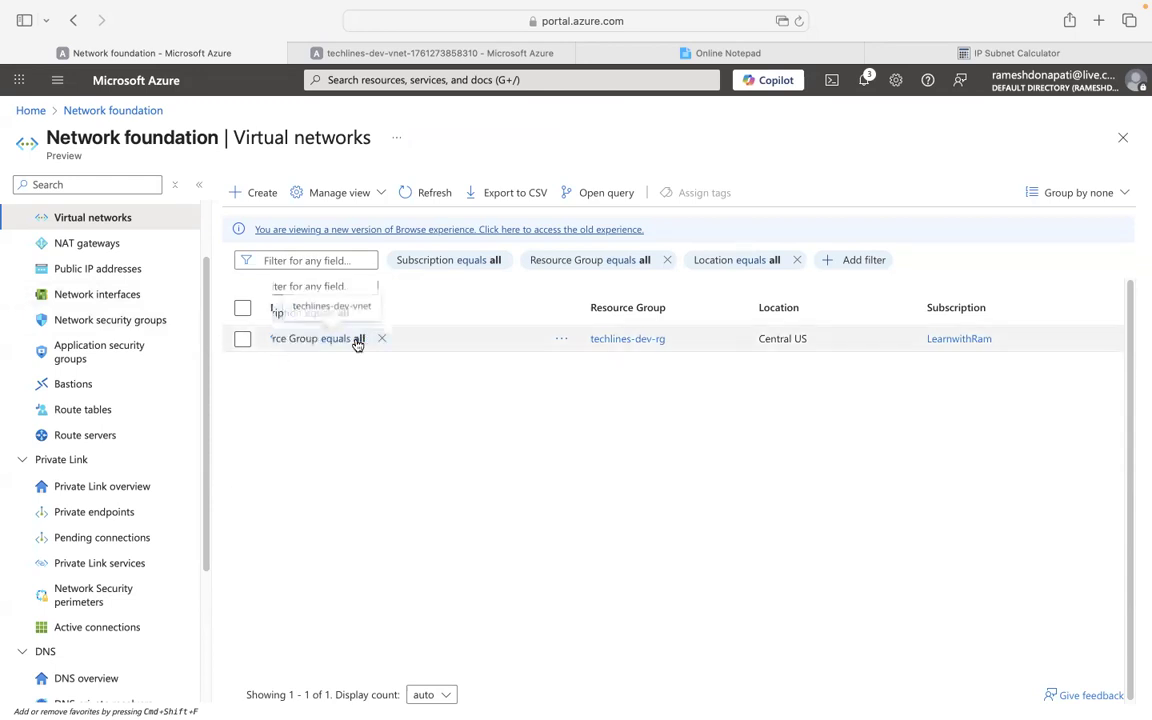
click(356, 342)
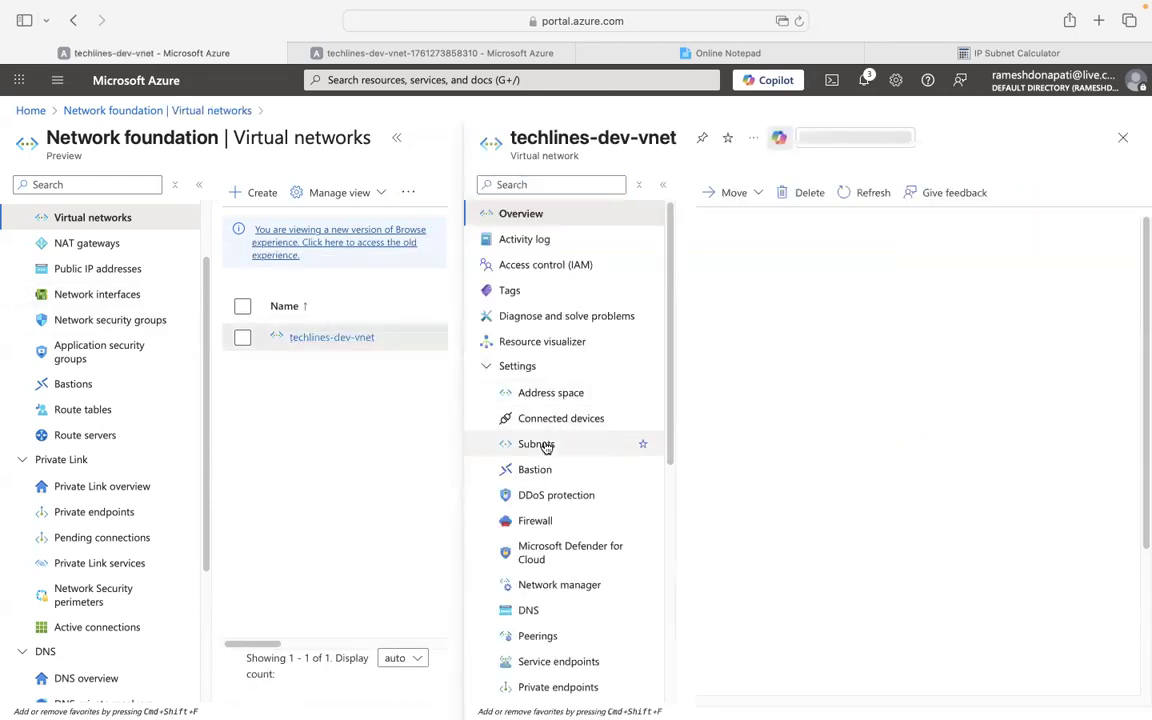
click(542, 450)
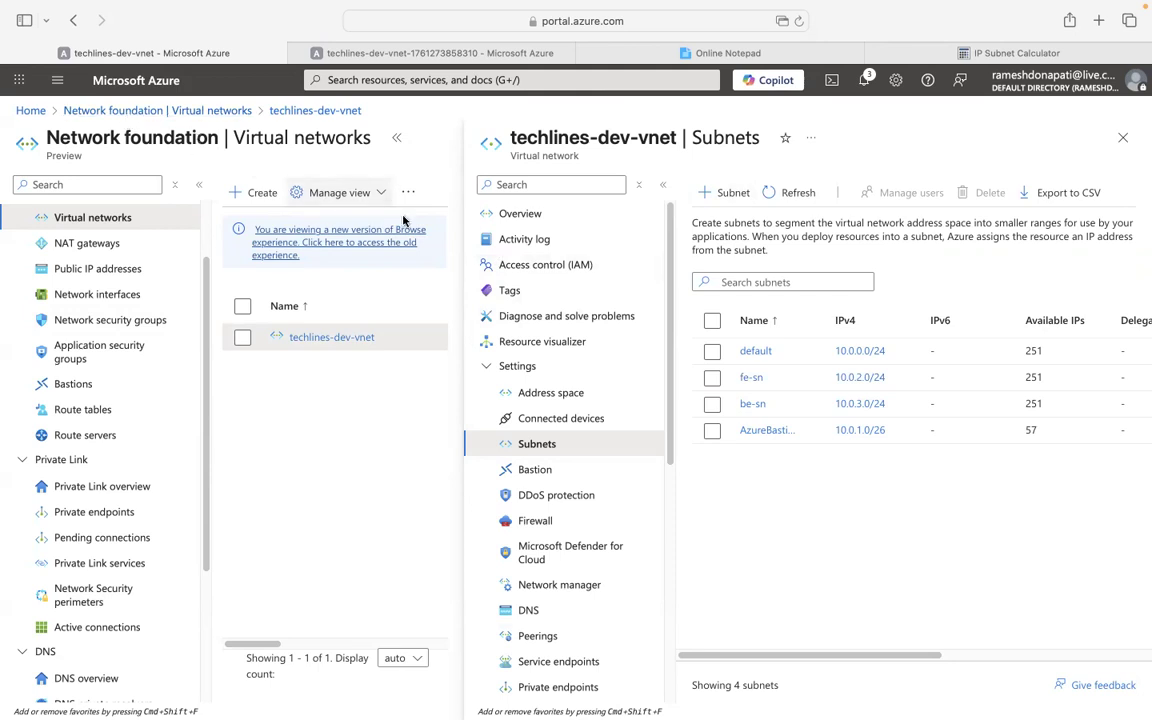
click(485, 213)
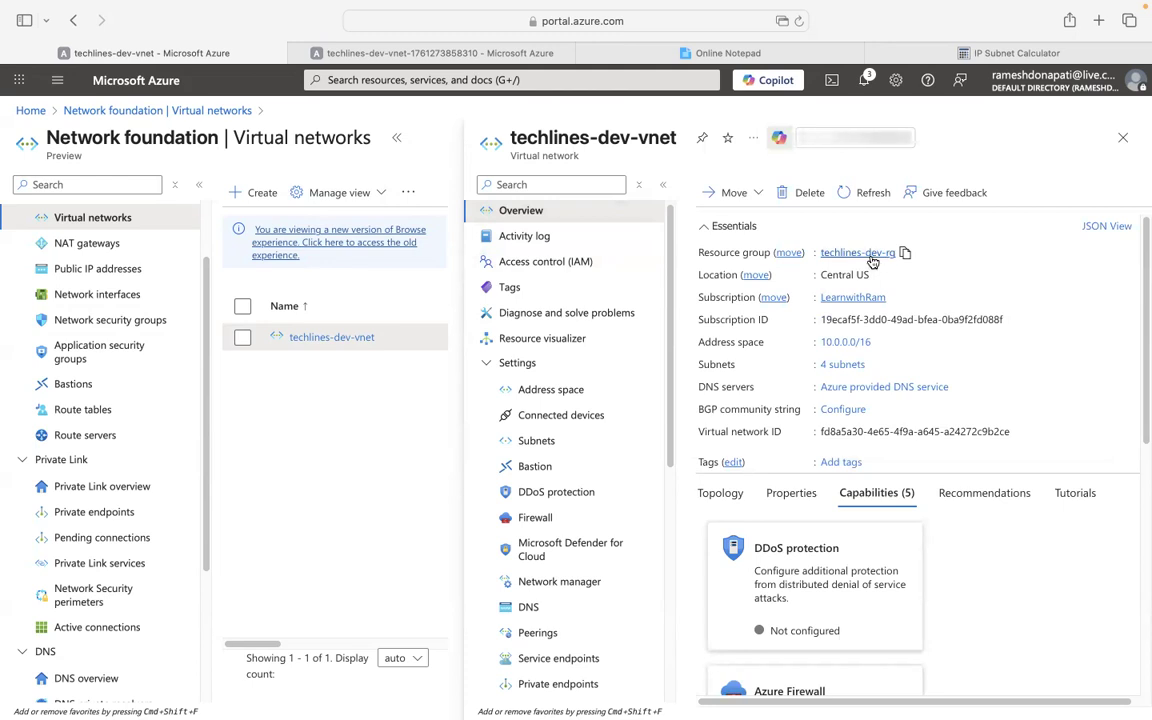
Collapse the side list, then navigate via Home back to the Virtual networks list.
click(396, 138)
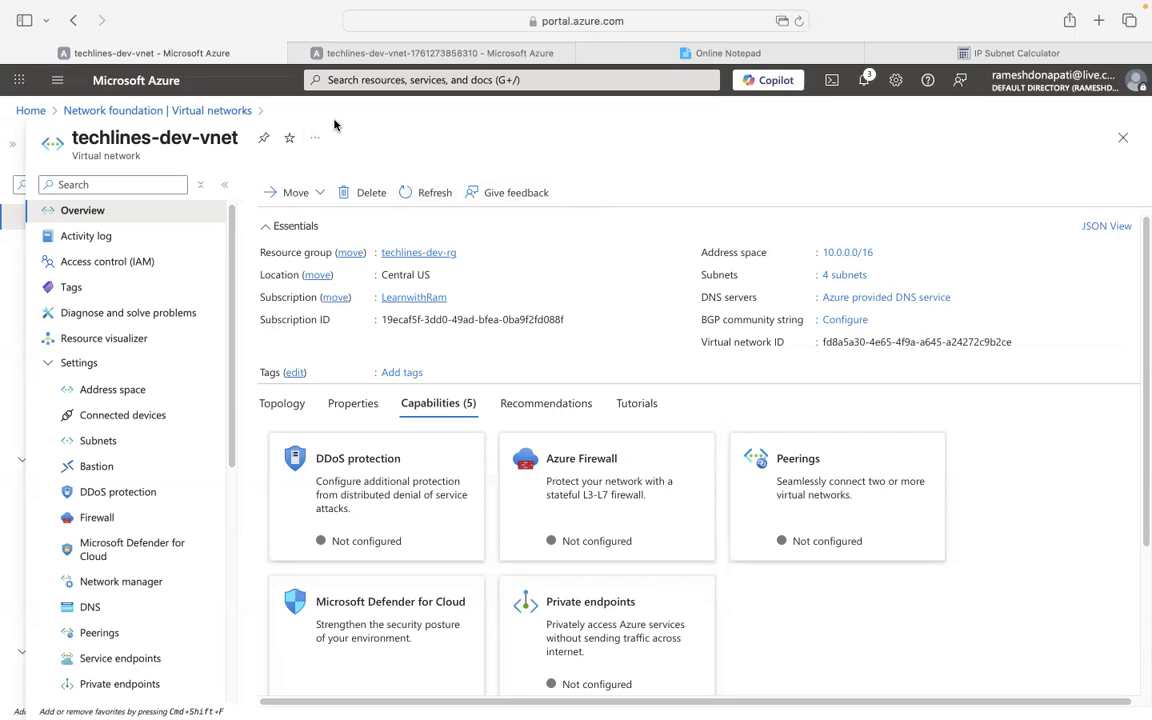
click(150, 111)
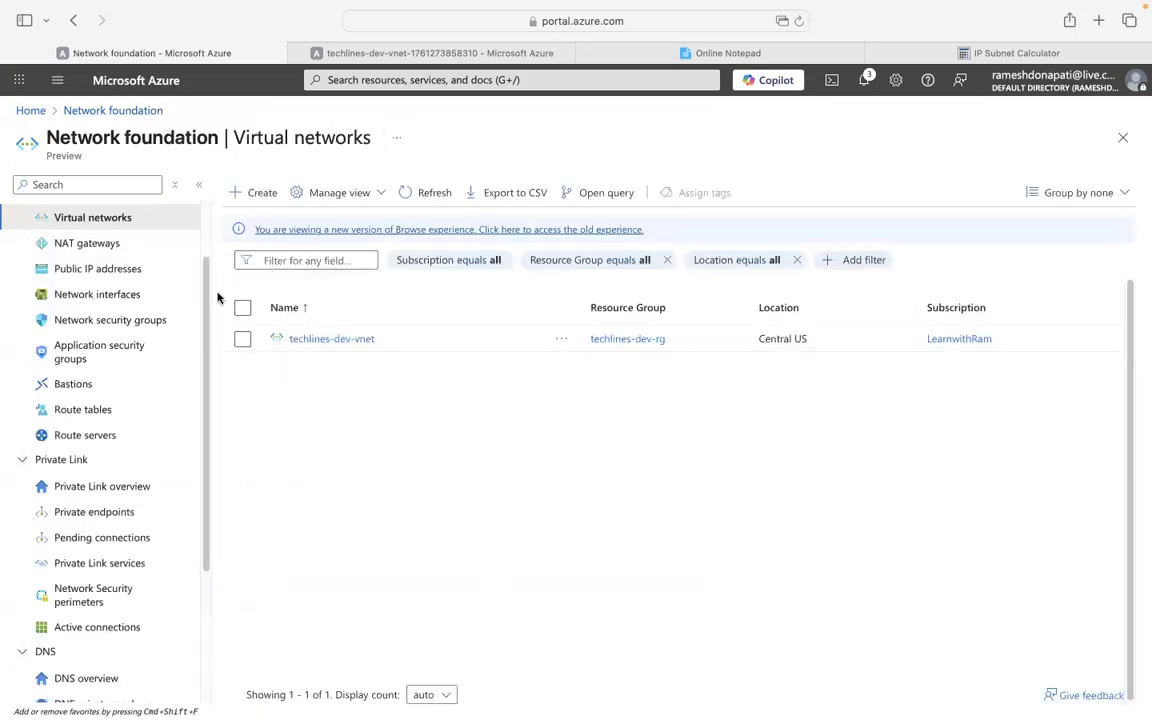
click(31, 111)
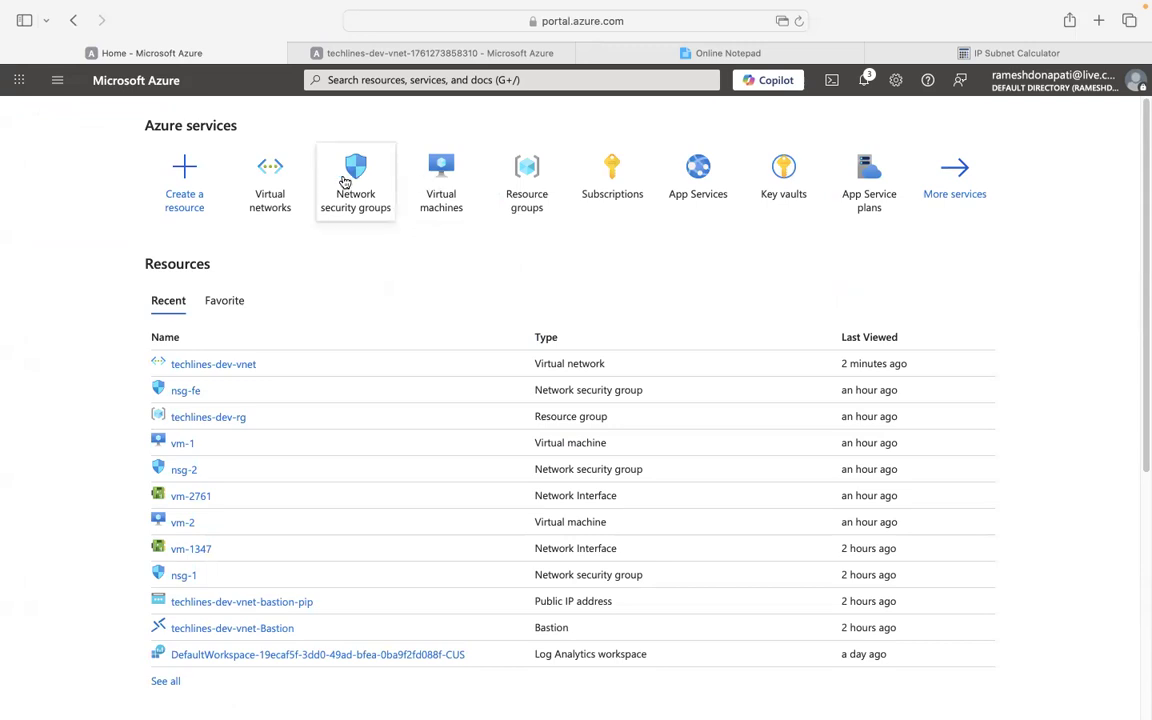
click(290, 182)
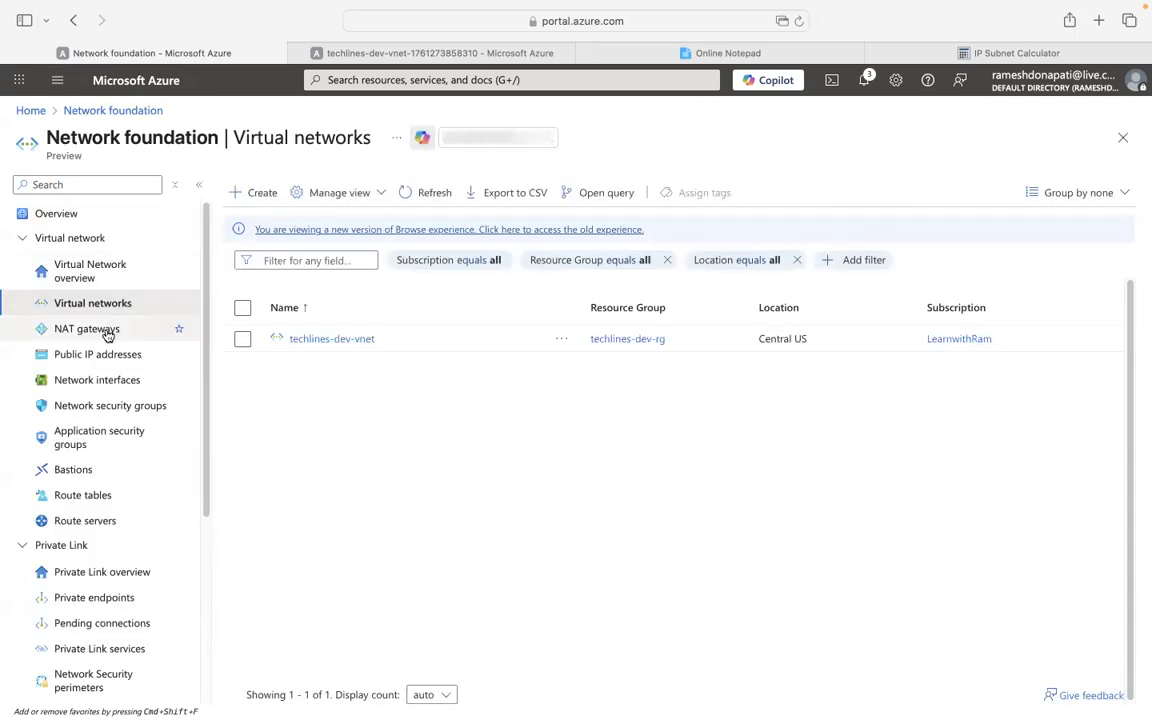
scroll(136, 352, down, 1)
scroll(130, 360, up, 1)
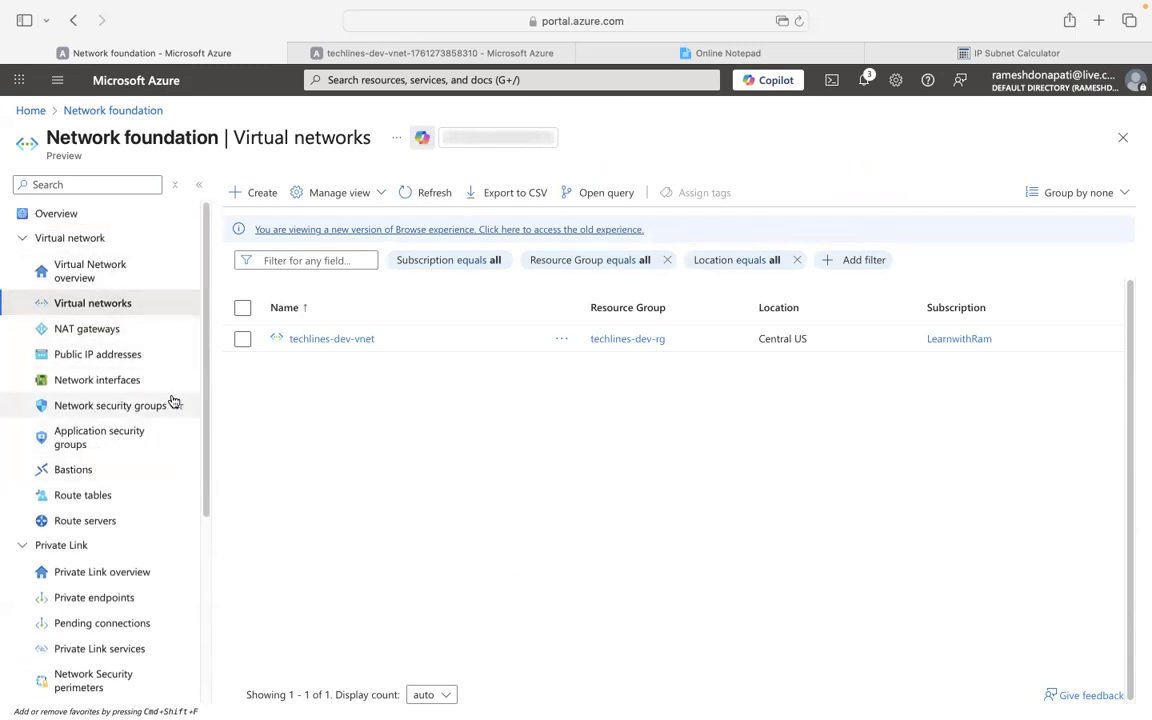
click(25, 240)
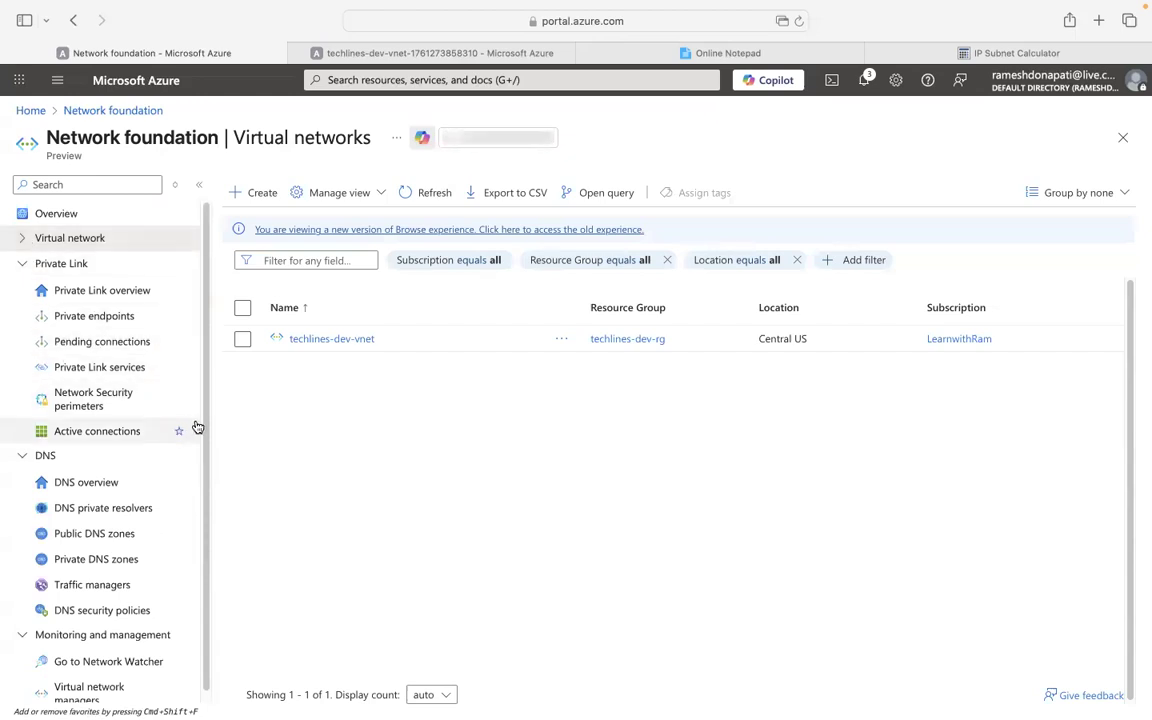
click(332, 339)
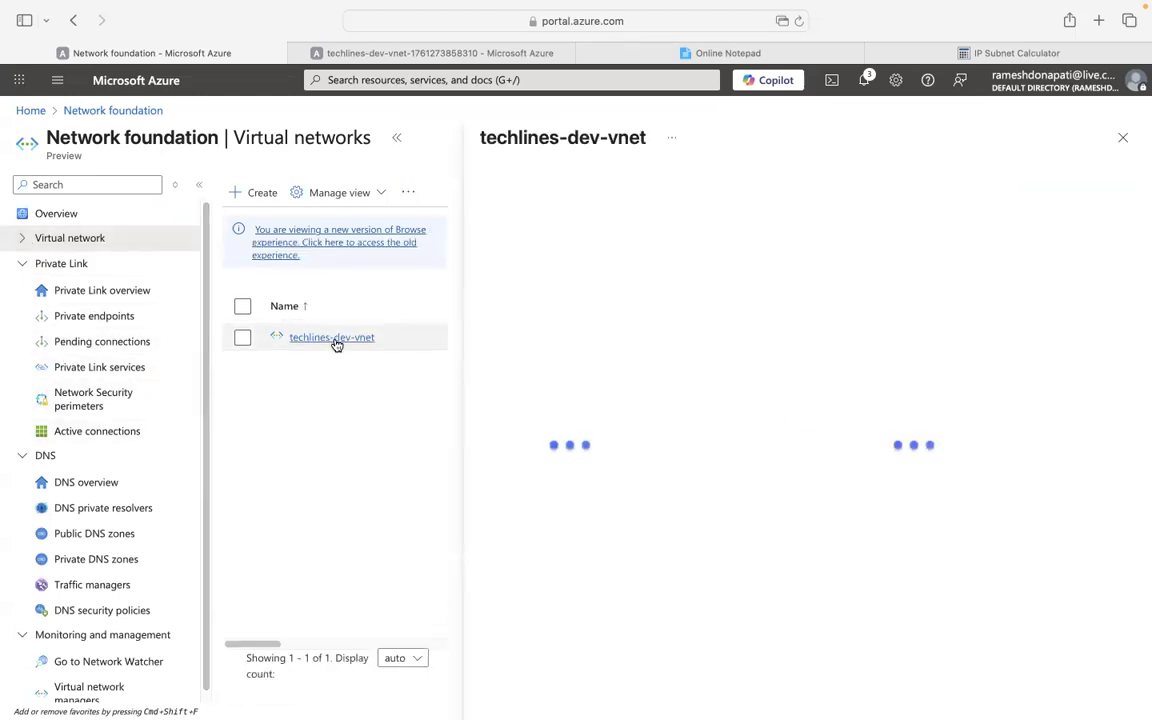
click(397, 139)
click(113, 391)
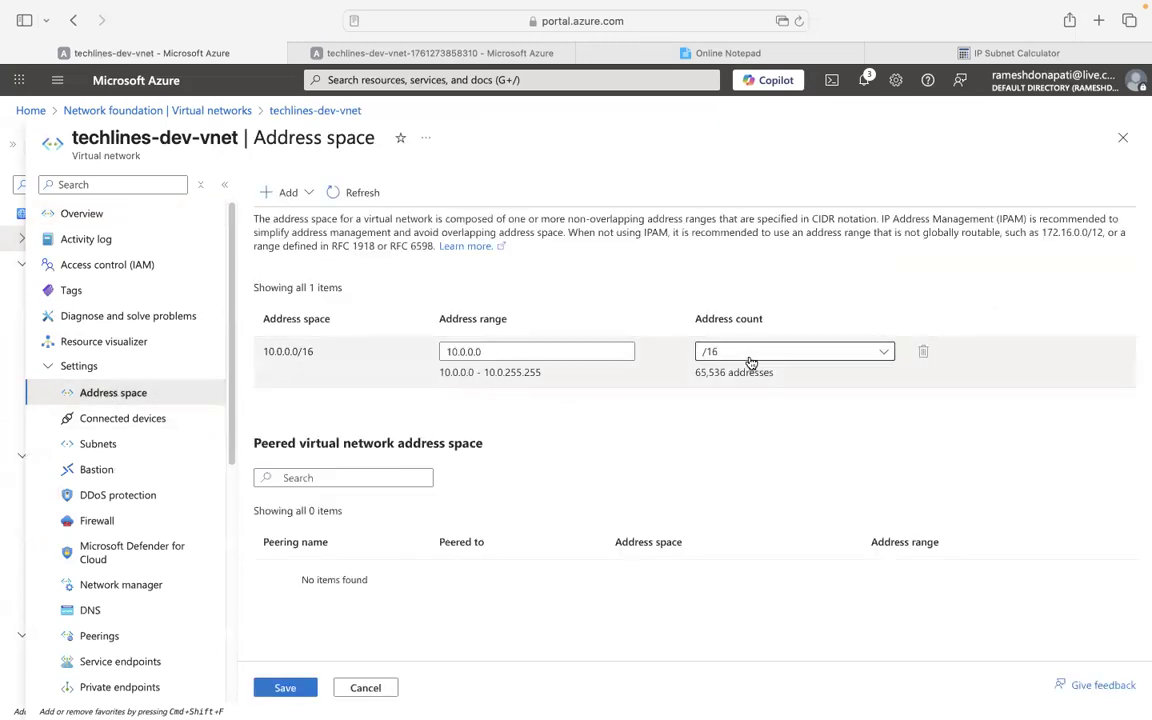
click(112, 446)
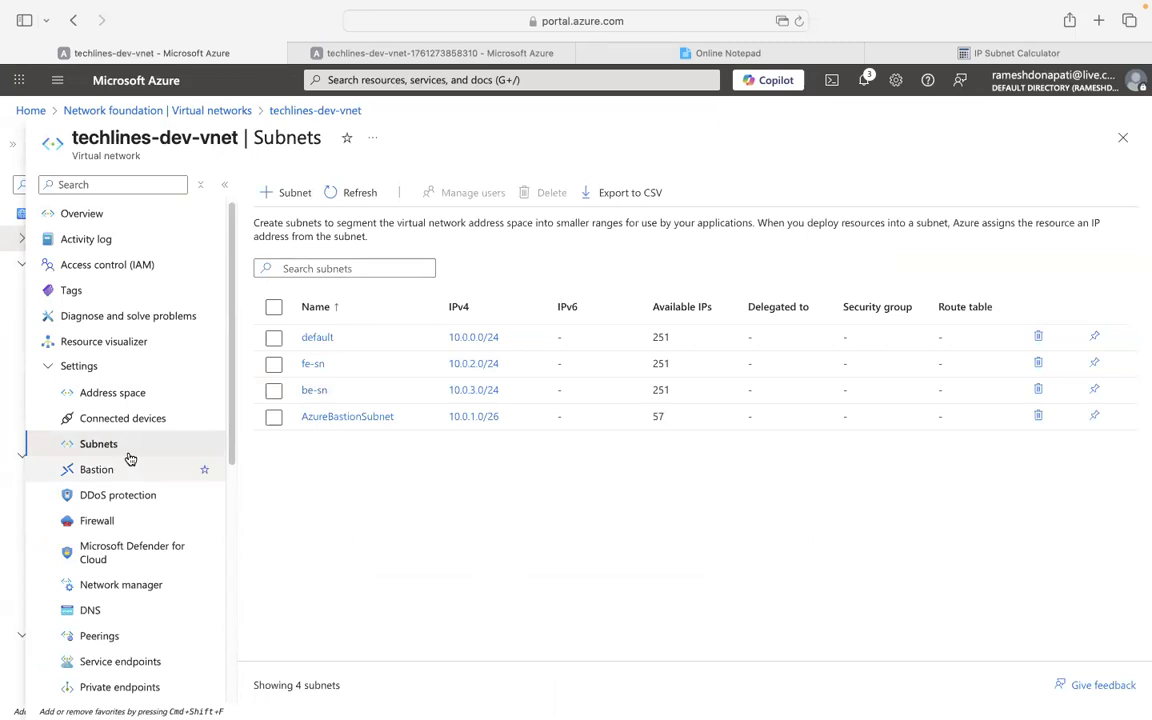
click(106, 421)
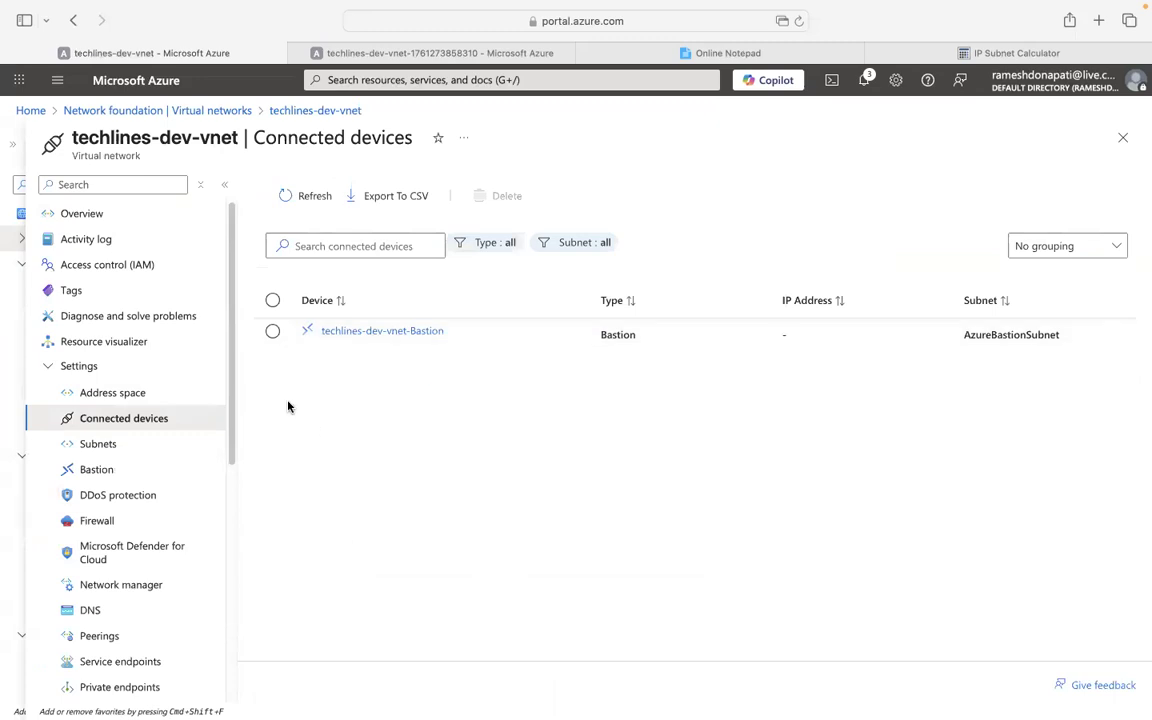
click(398, 331)
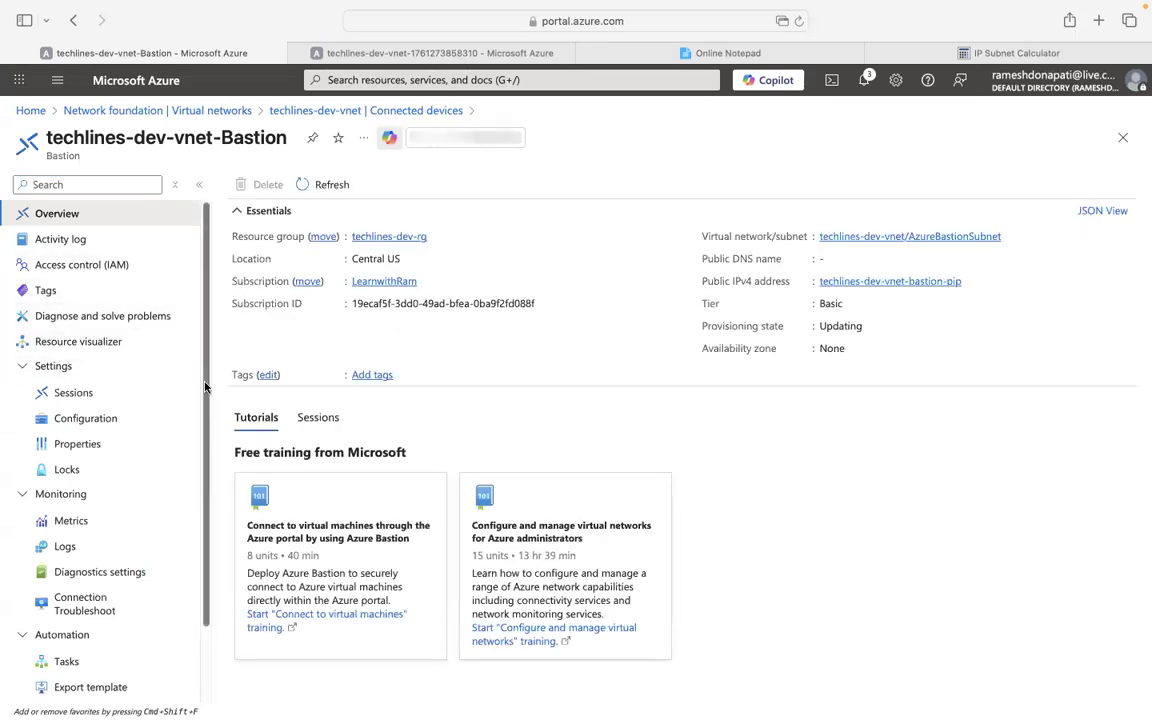
scroll(189, 424, down, 2)
scroll(213, 459, up, 3)
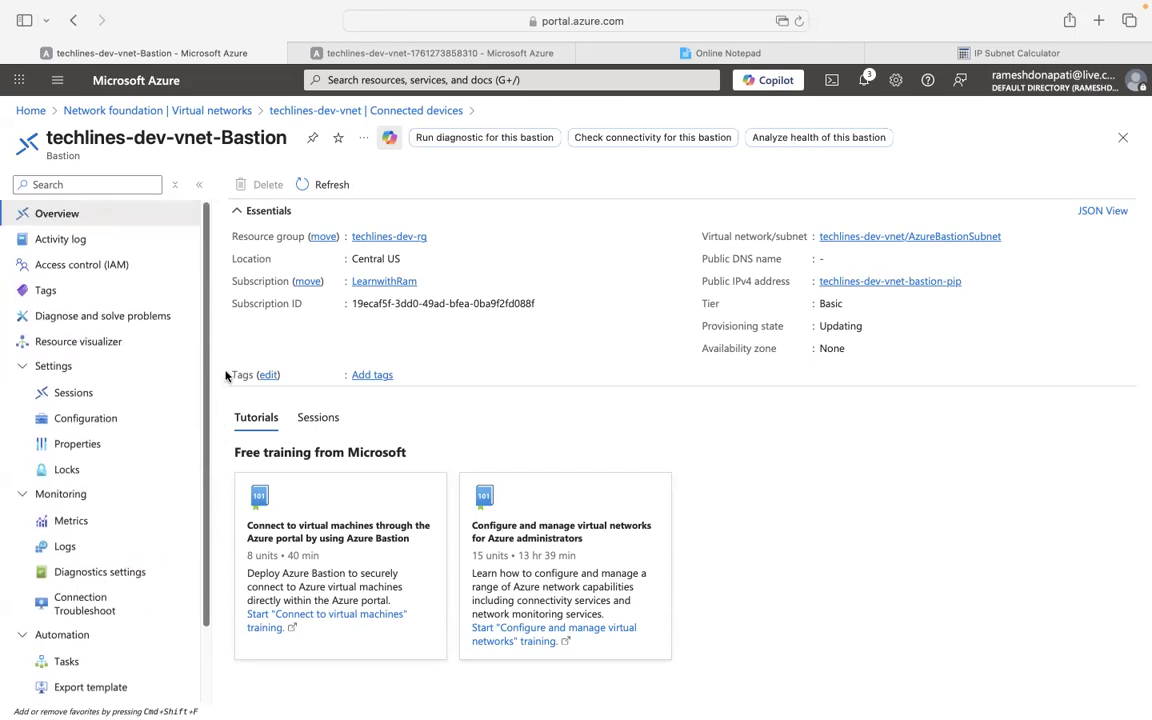
click(214, 117)
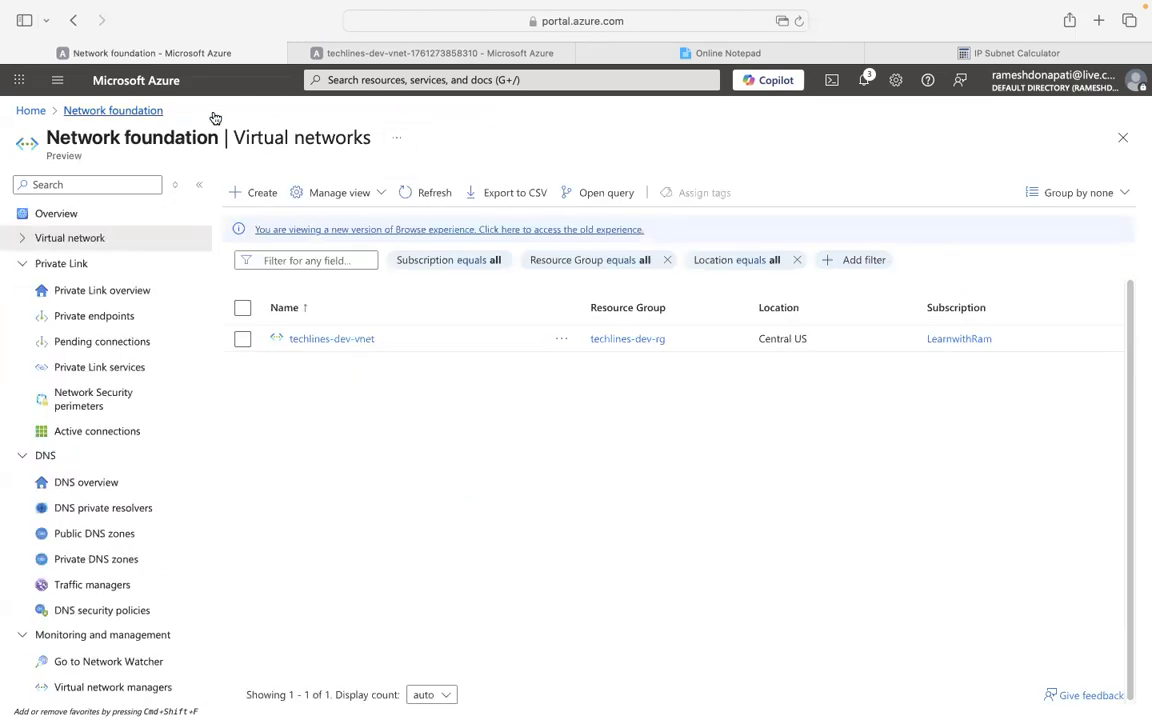
From Home, go to Virtual machines and choose Create > Virtual machine.
click(27, 112)
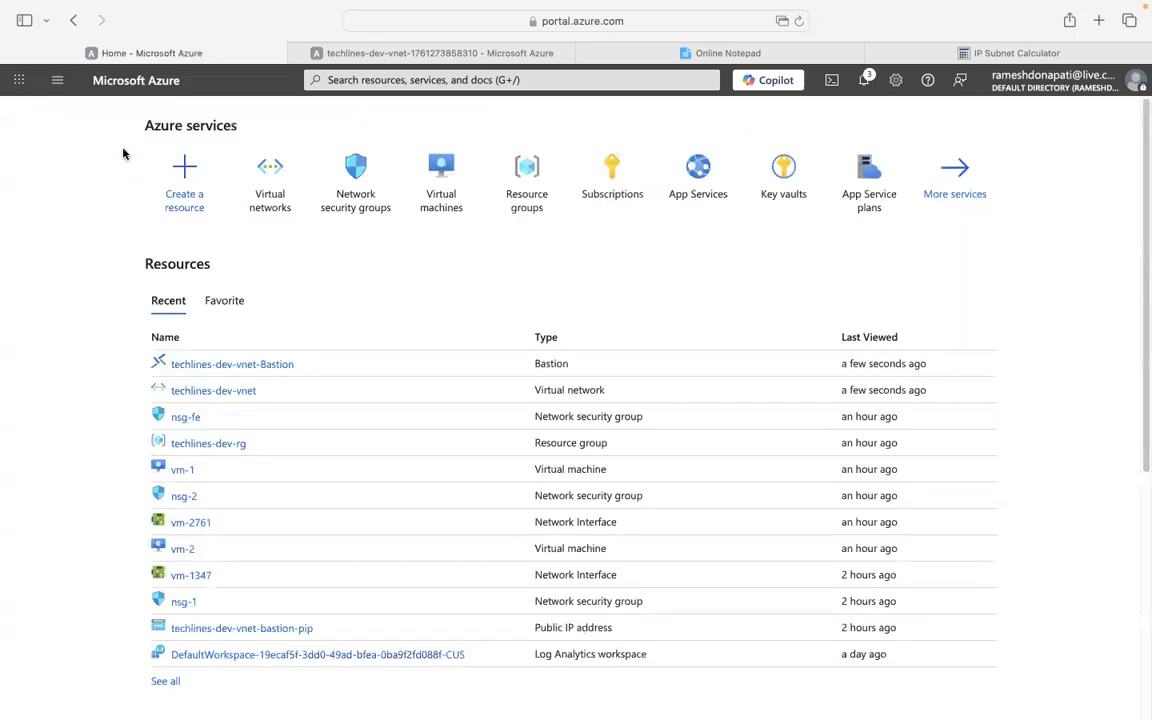
click(446, 189)
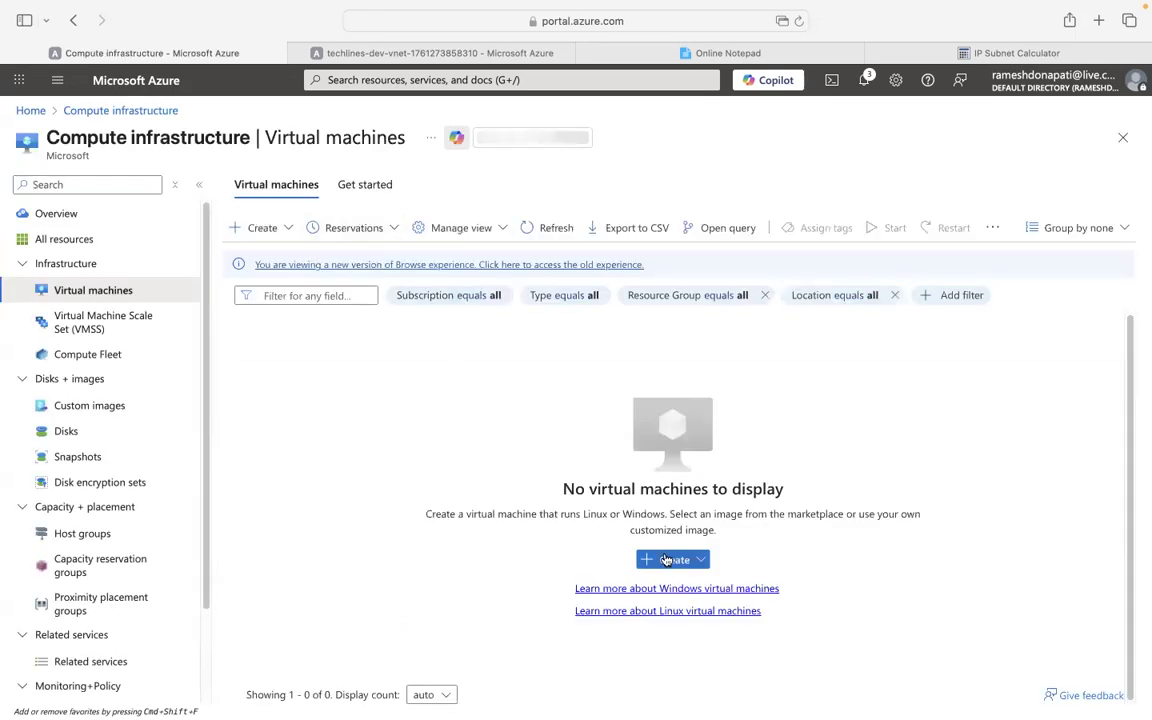
click(666, 560)
click(822, 444)
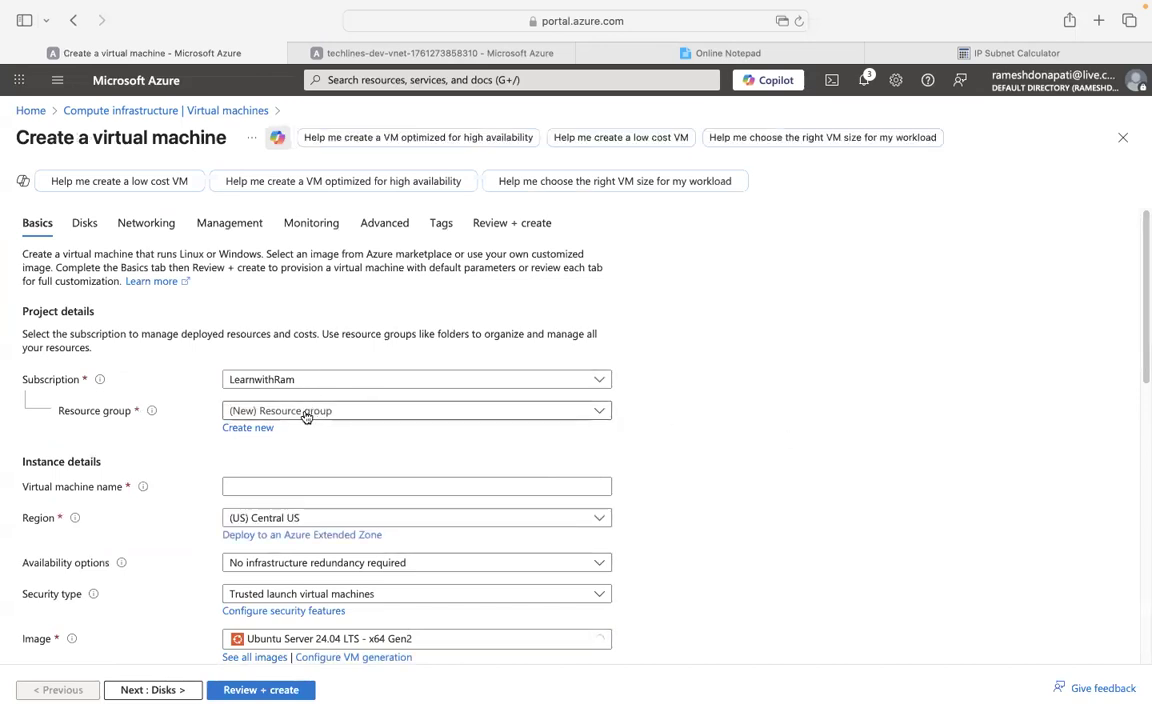
Select resource group techlines-dev-rg and name the VM vm-1.
click(306, 412)
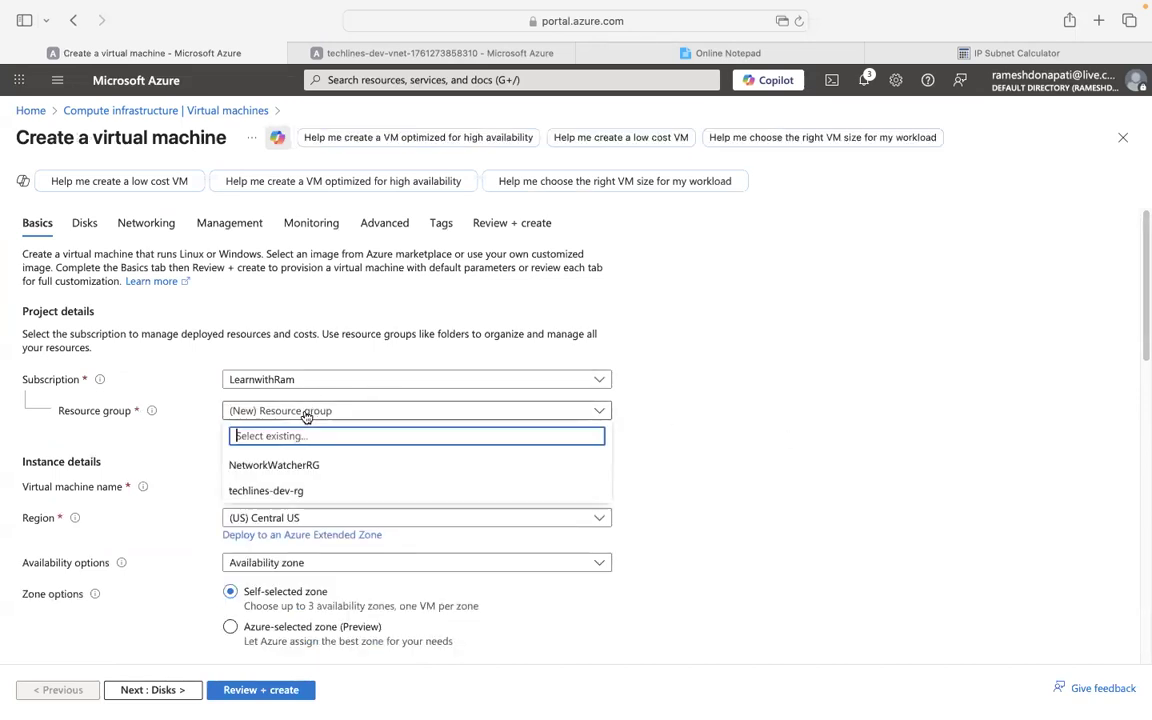
click(270, 492)
scroll(651, 432, down, 2)
click(294, 414)
text(vm-1)
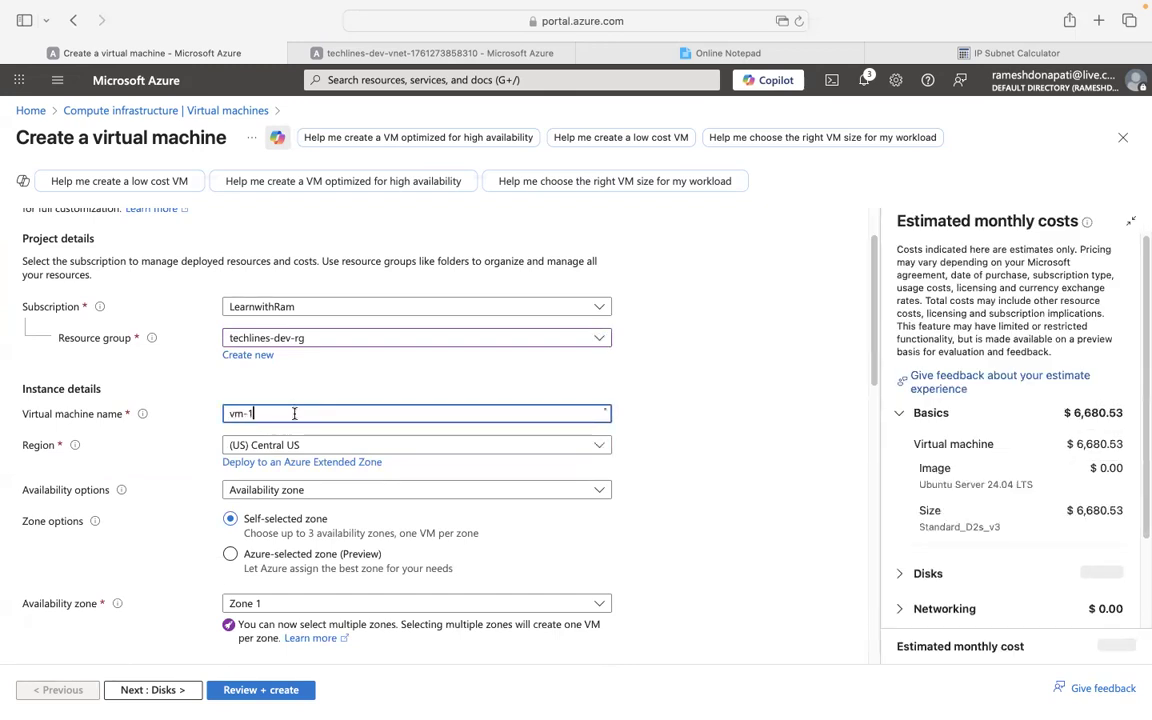
click(655, 425)
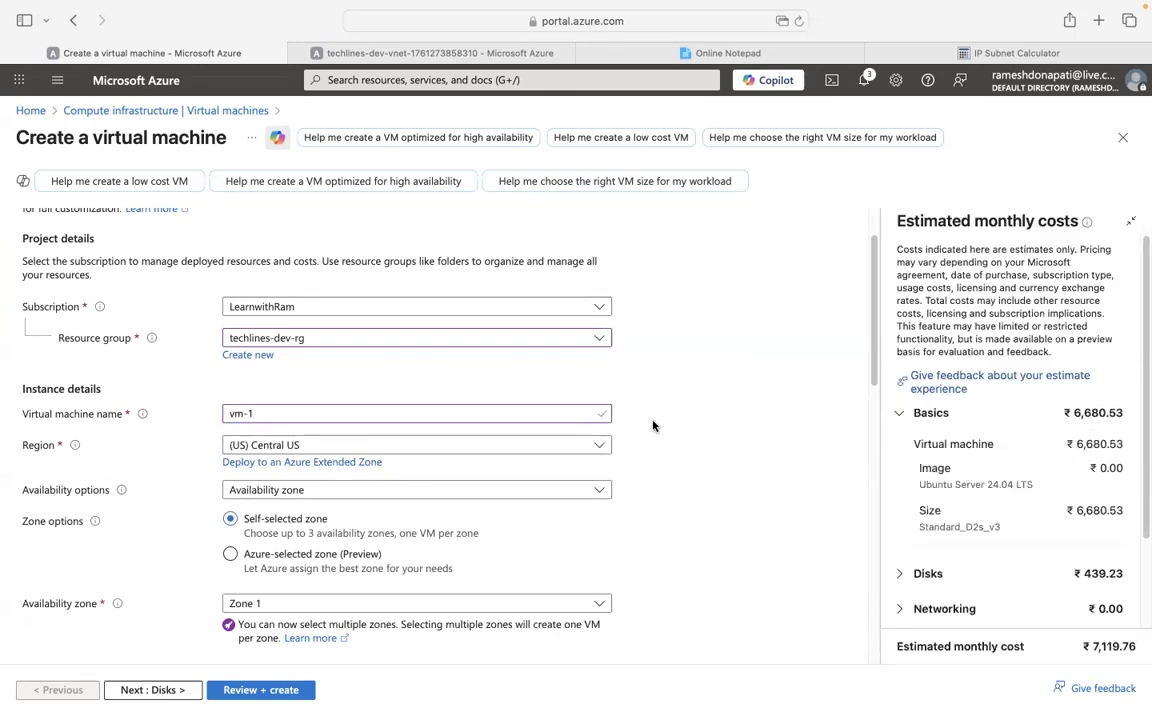
Set availability to No infrastructure redundancy and security type to Standard.
scroll(652, 426, down, 2)
click(509, 402)
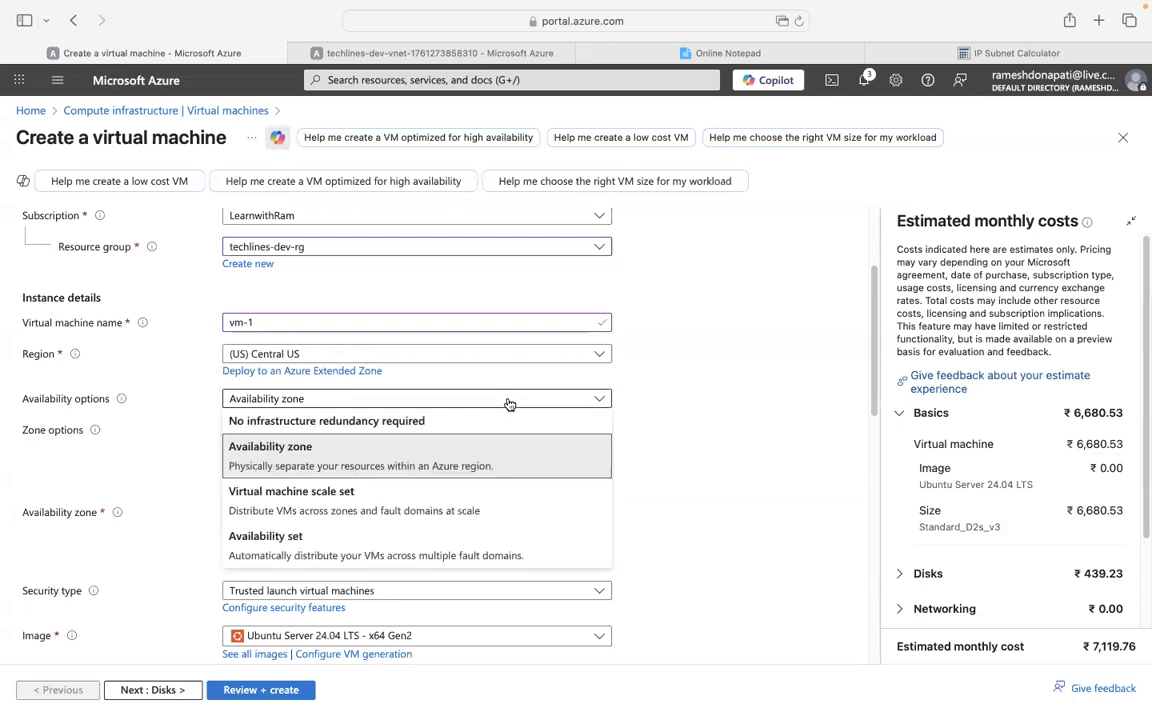
click(322, 422)
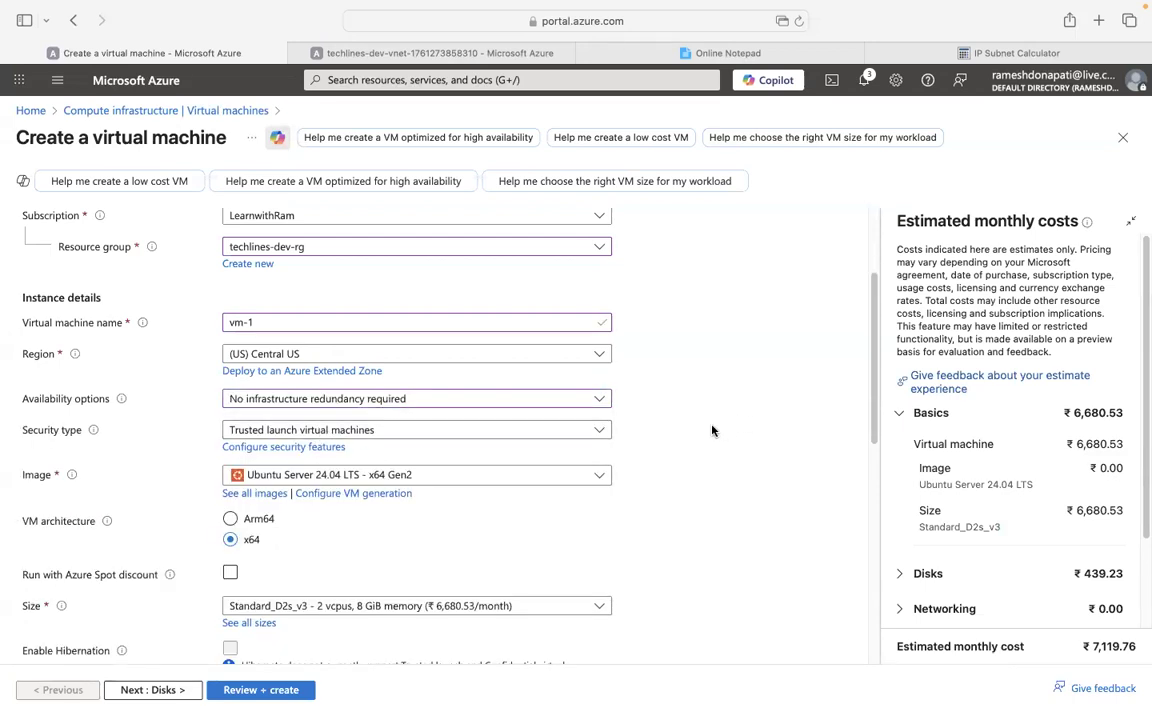
scroll(712, 430, down, 1)
click(492, 418)
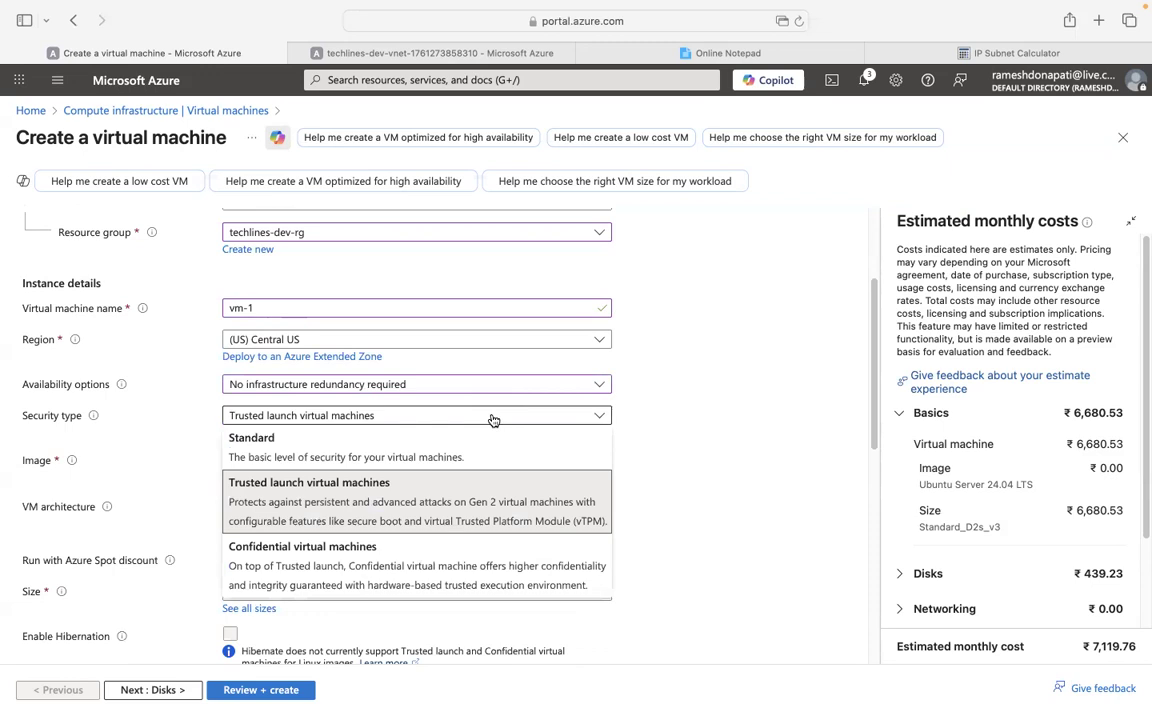
click(340, 445)
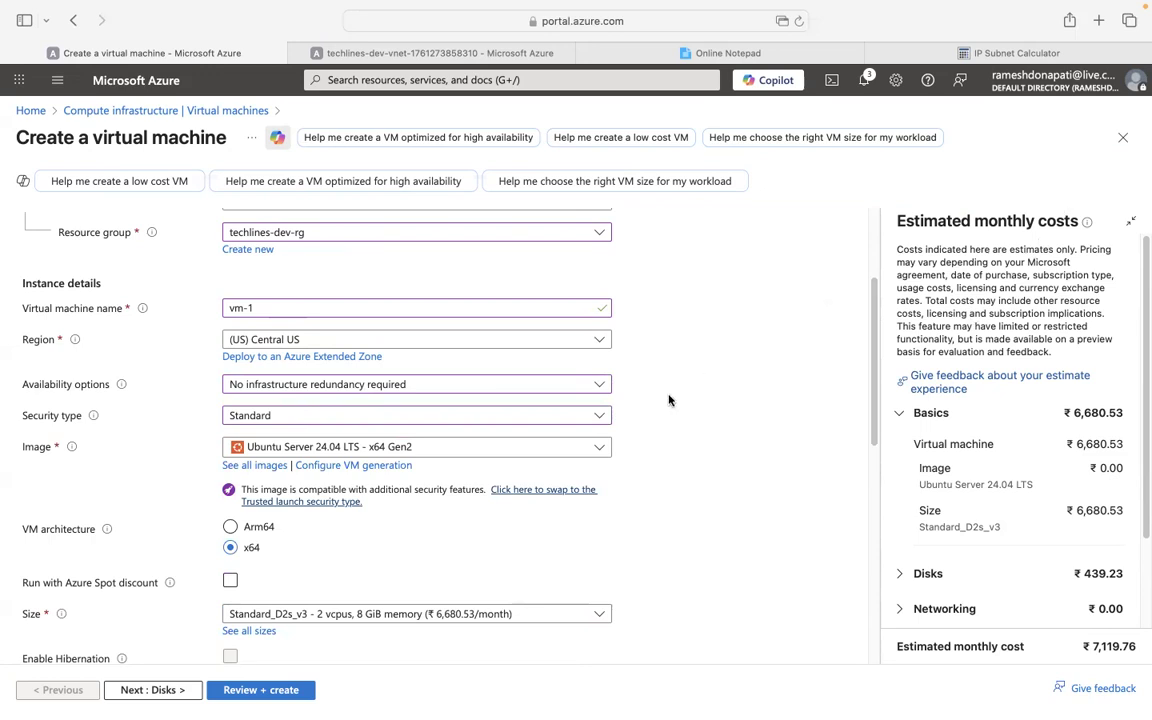
scroll(669, 400, down, 3)
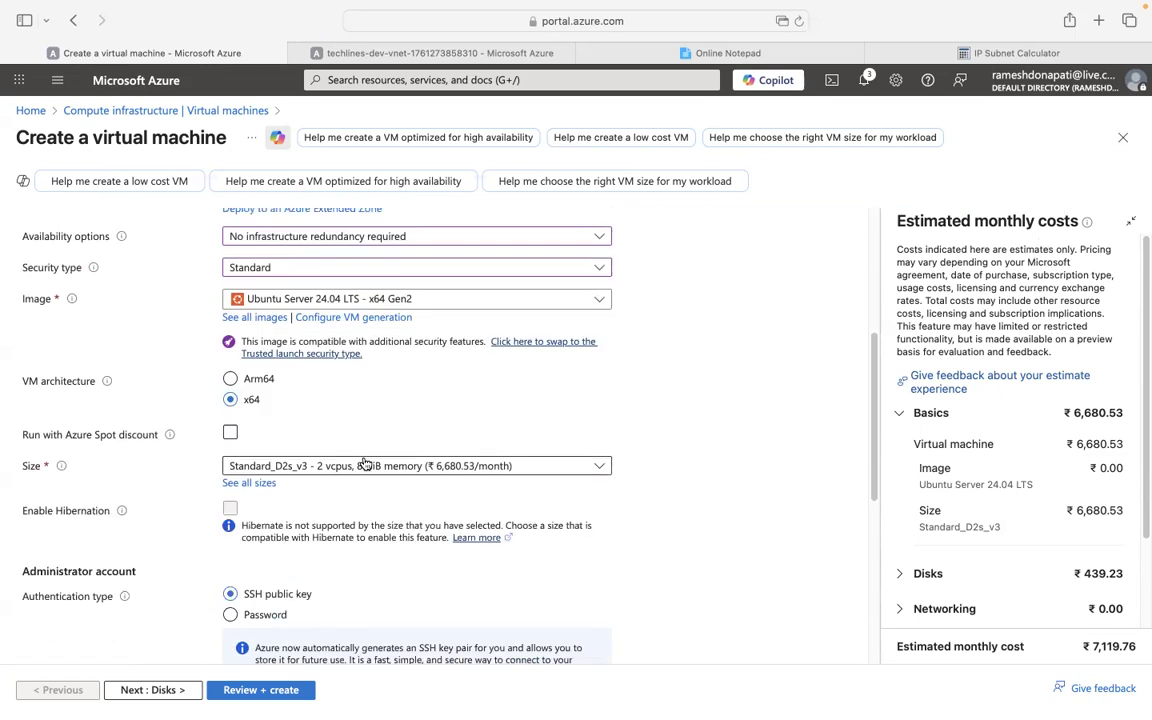
scroll(365, 463, down, 2)
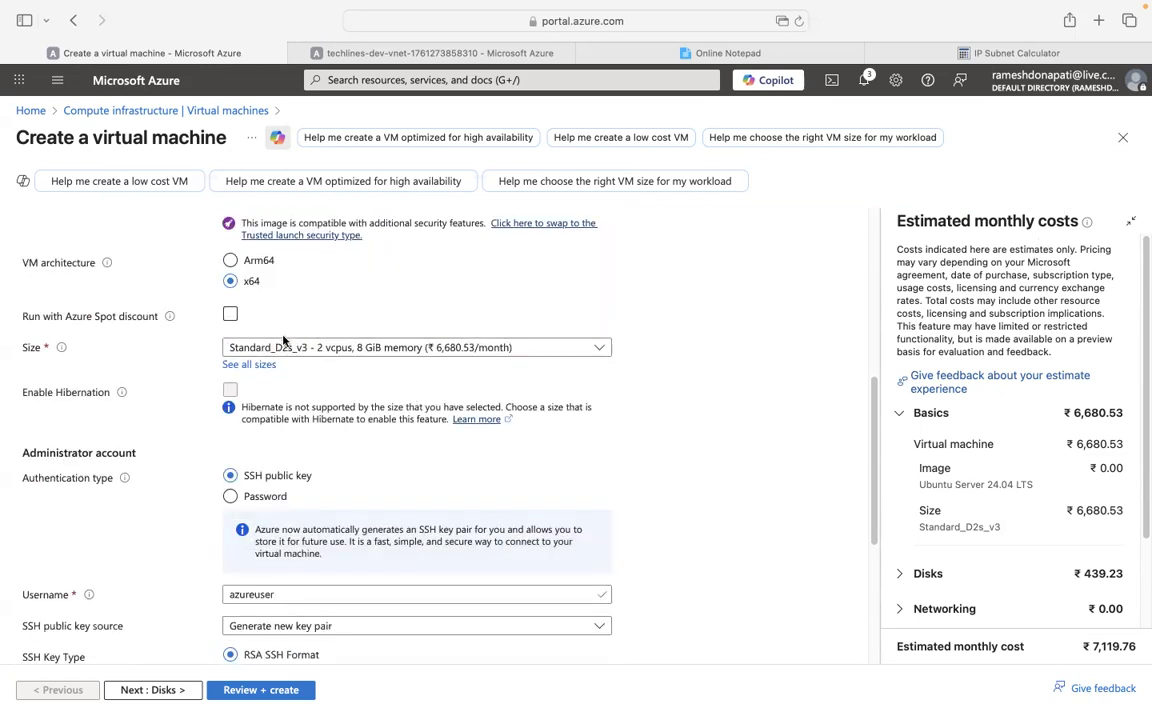
scroll(655, 430, down, 4)
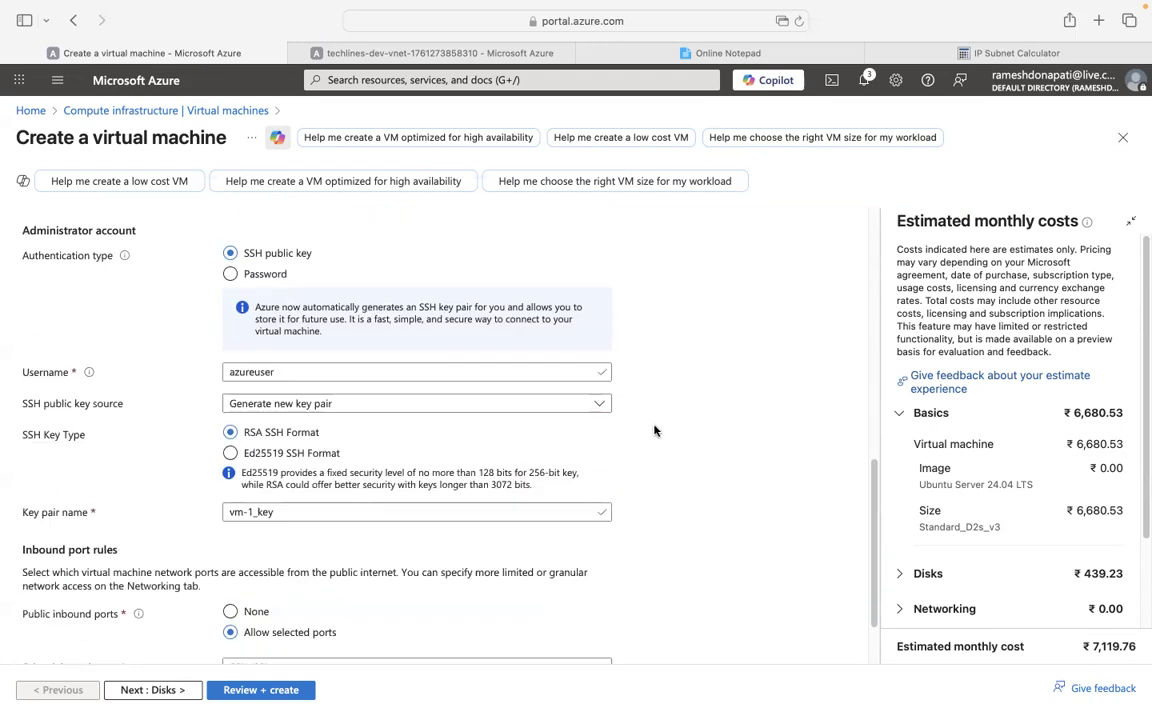
Use password authentication with username azureuser and enter the administrator password.
click(231, 273)
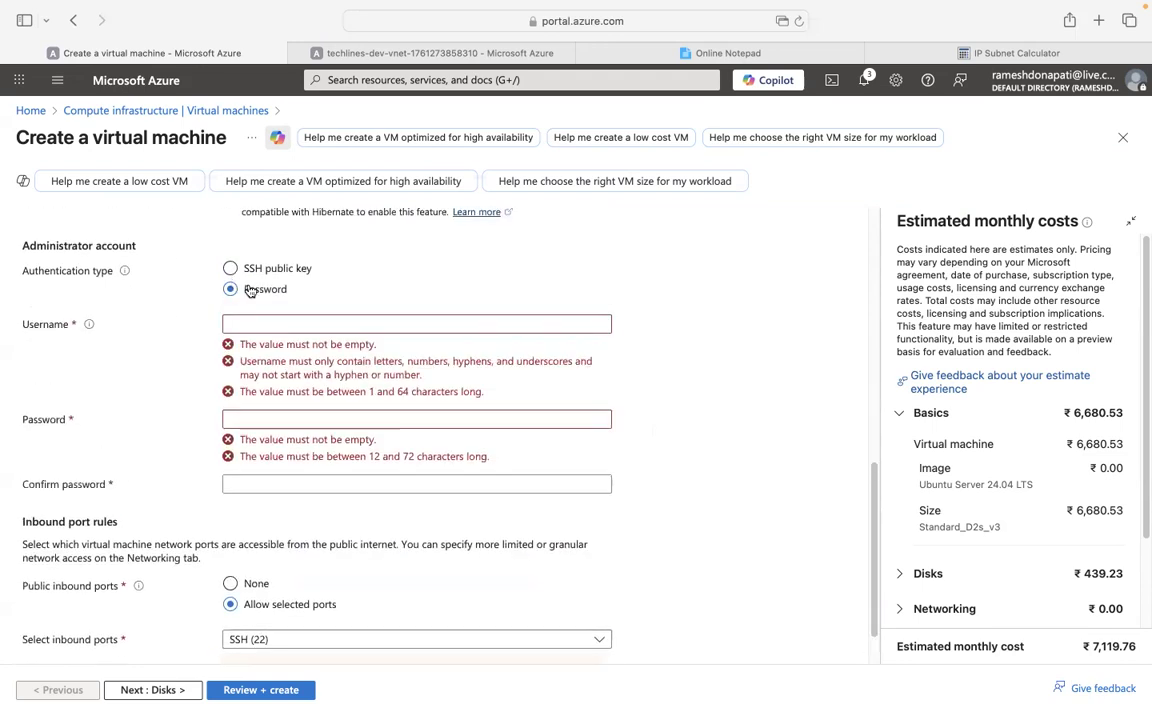
click(259, 324)
text(az)
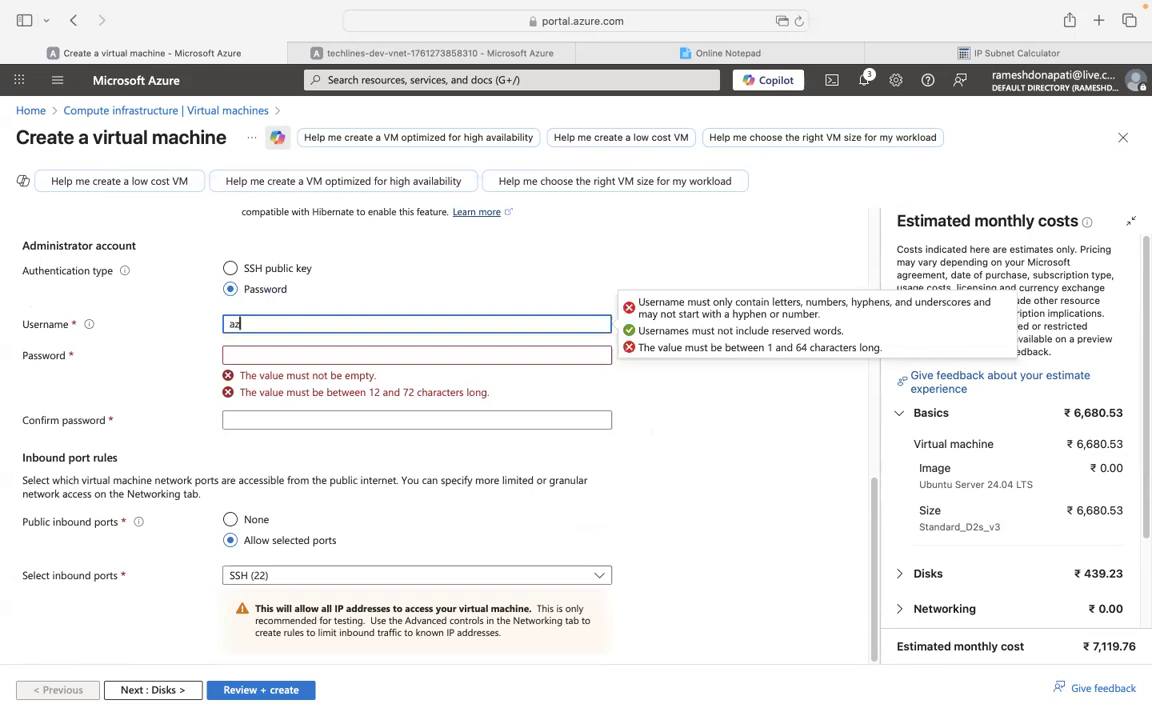
text(ureuser)
click(241, 352)
text(A)
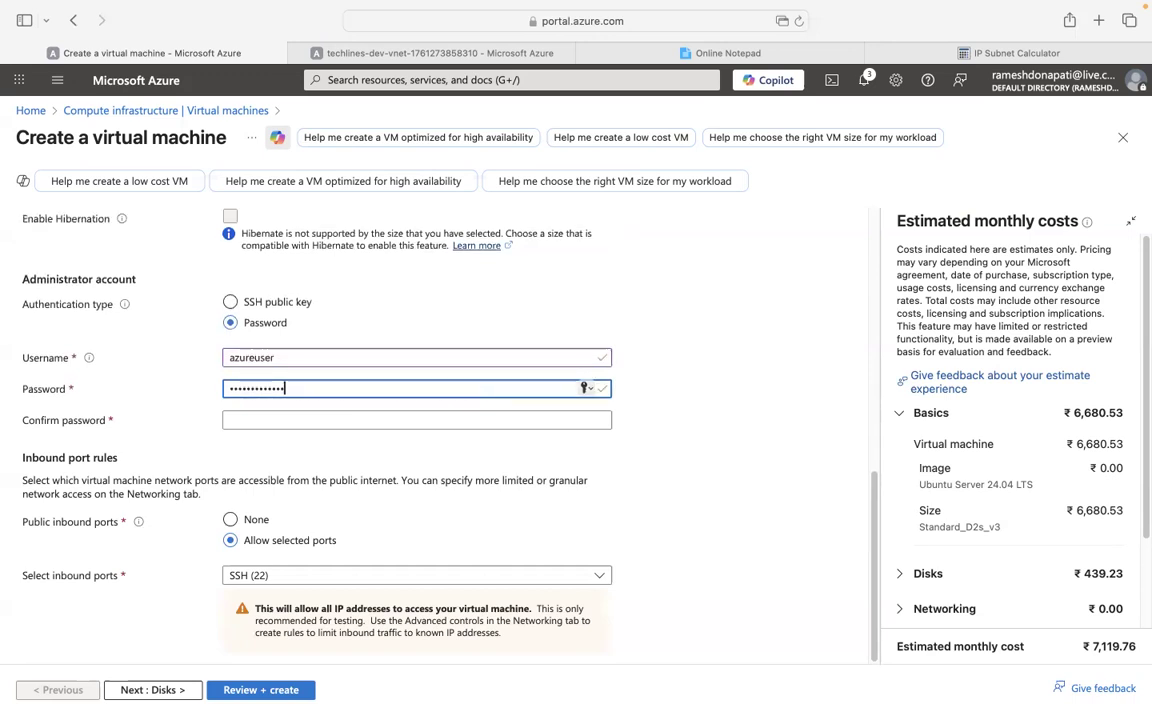
Retype the confirmation password to match and set public inbound ports to None.
click(275, 419)
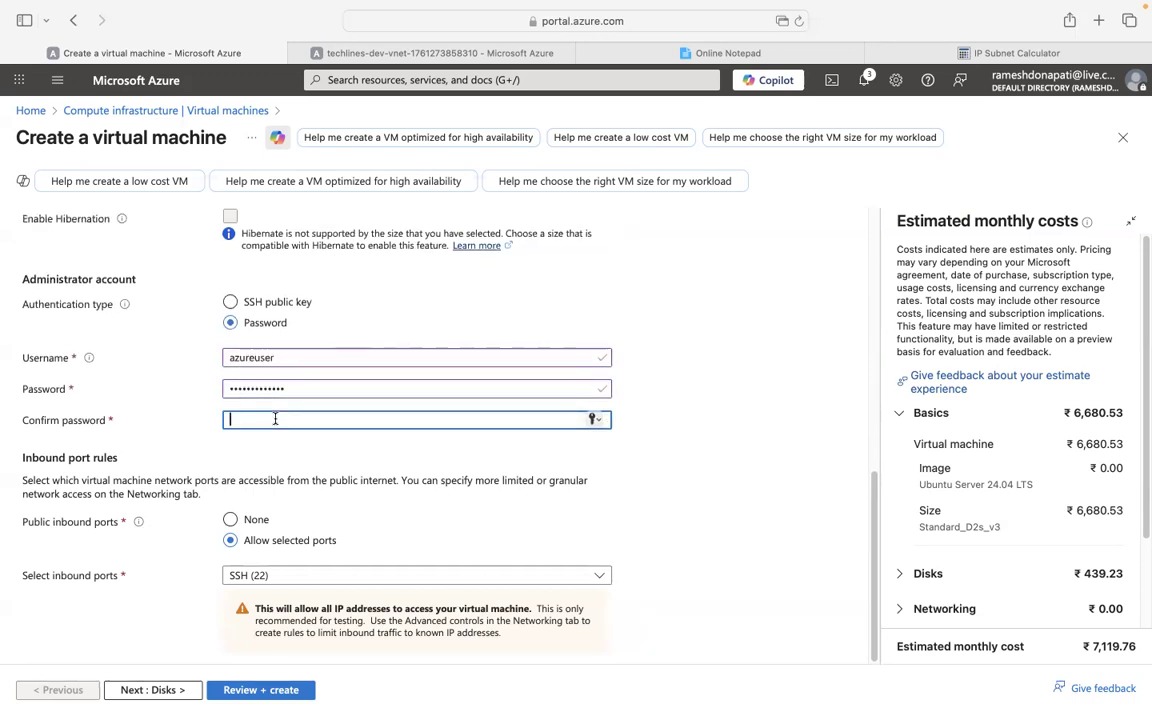
text(•)
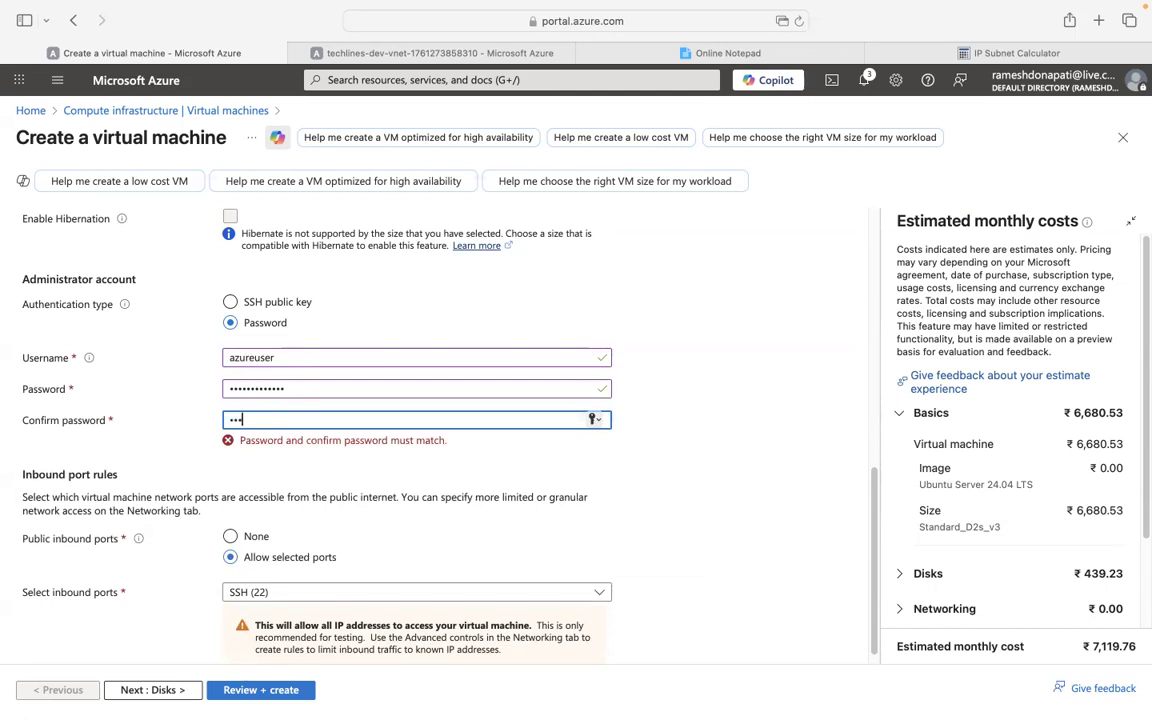
text(••••••••••)
key(super+a)
text(•)
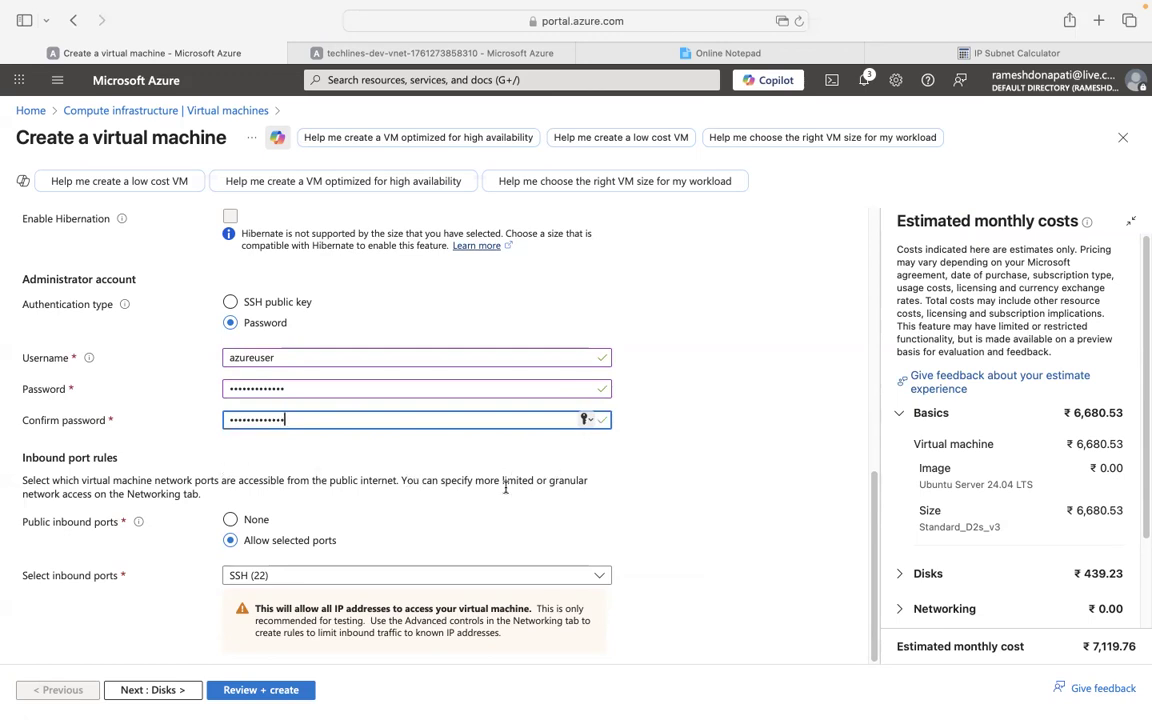
click(232, 520)
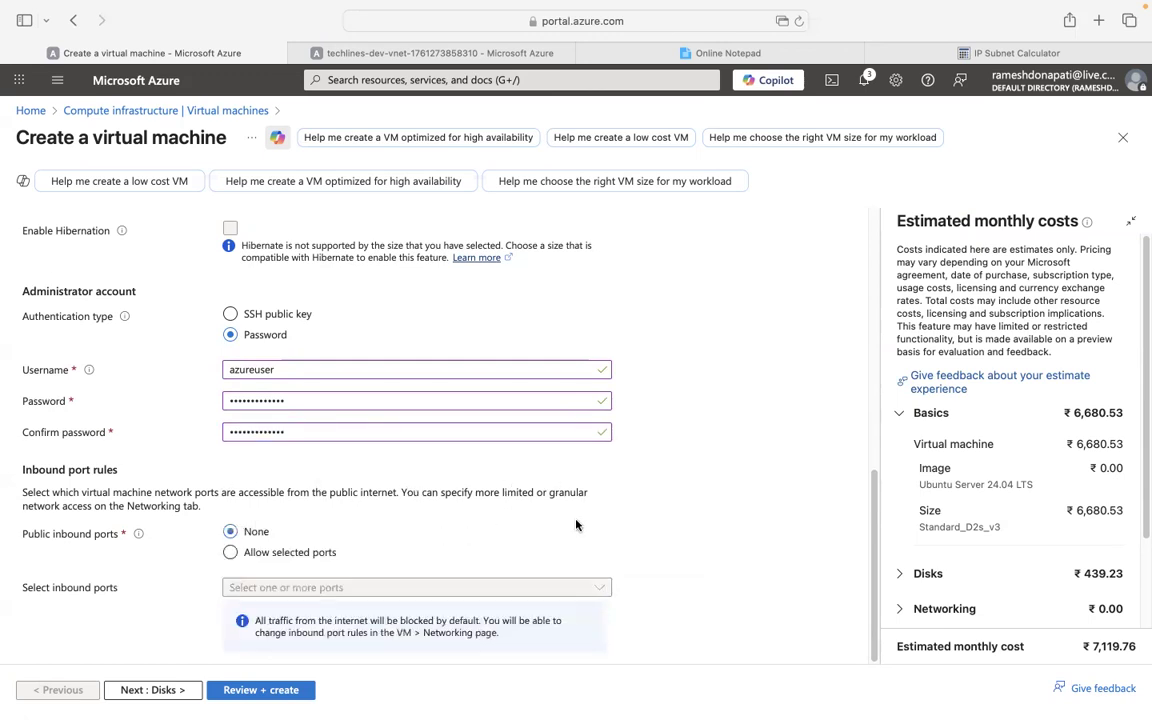
scroll(617, 513, up, 1)
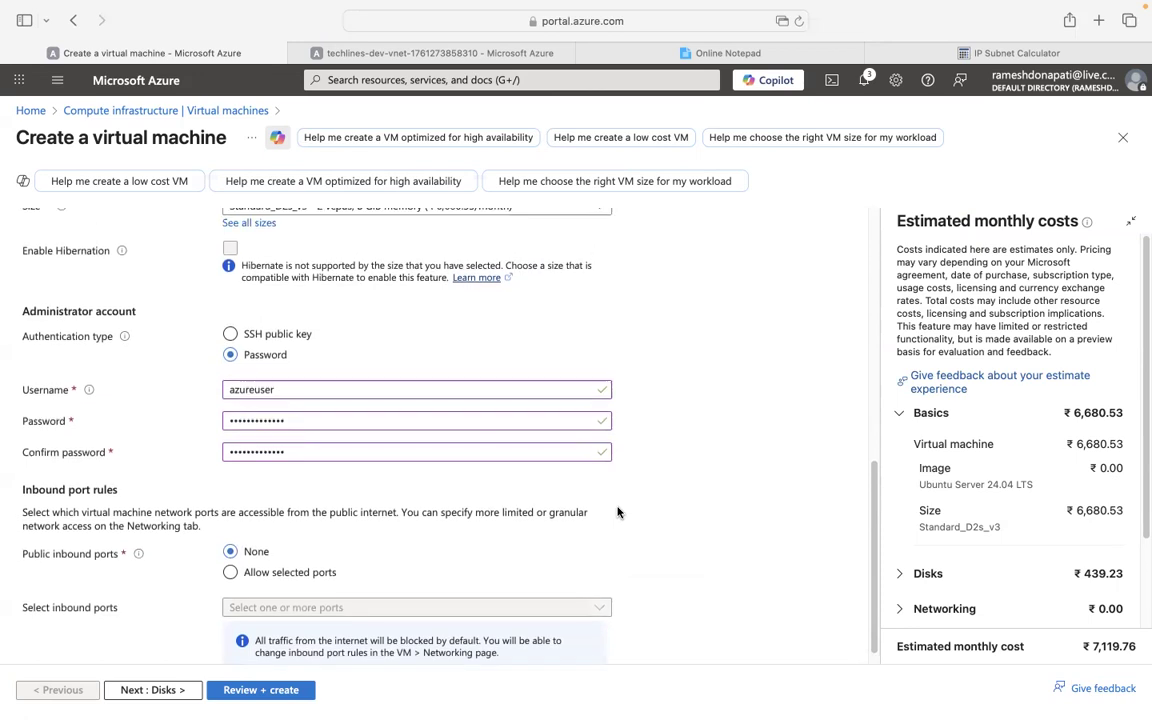
scroll(617, 512, down, 1)
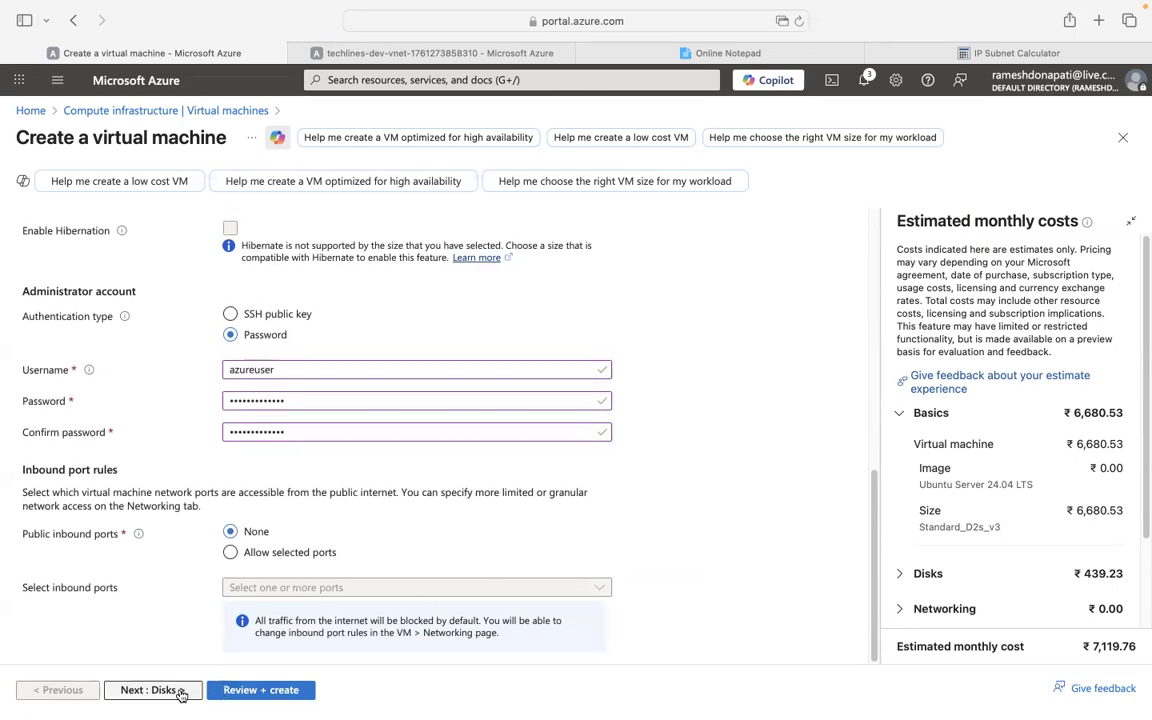
scroll(226, 488, up, 10)
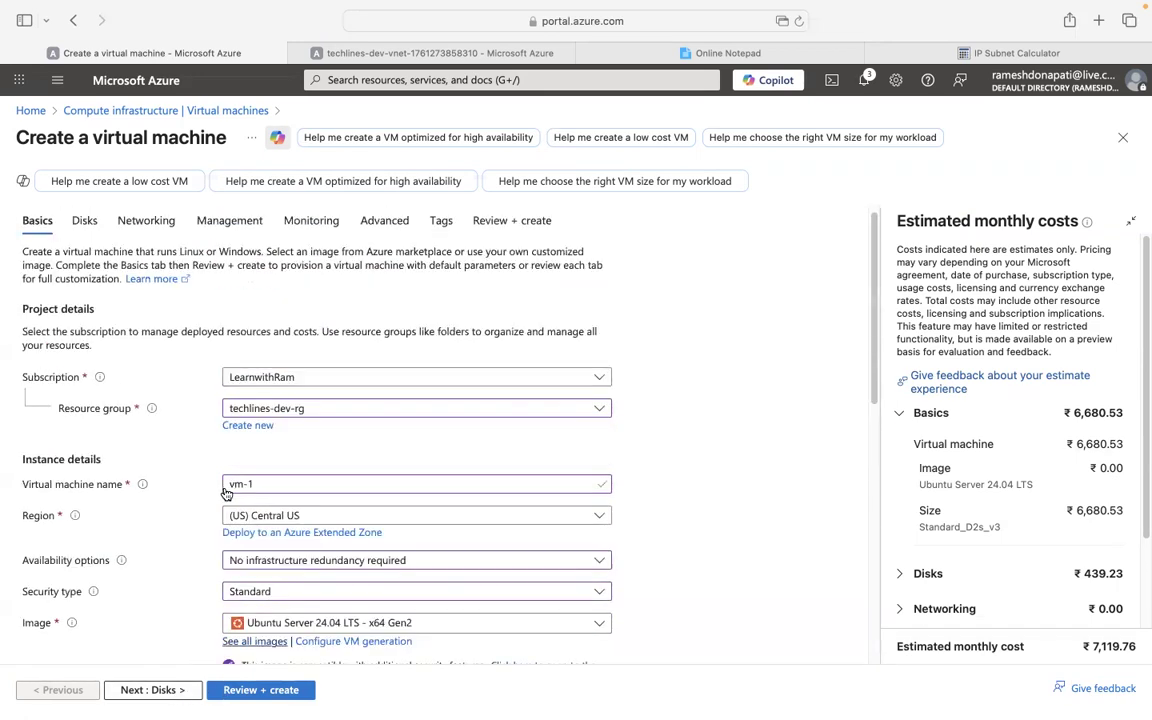
On Networking, place the VM on subnet fe-sn with Public IP set to None.
click(138, 224)
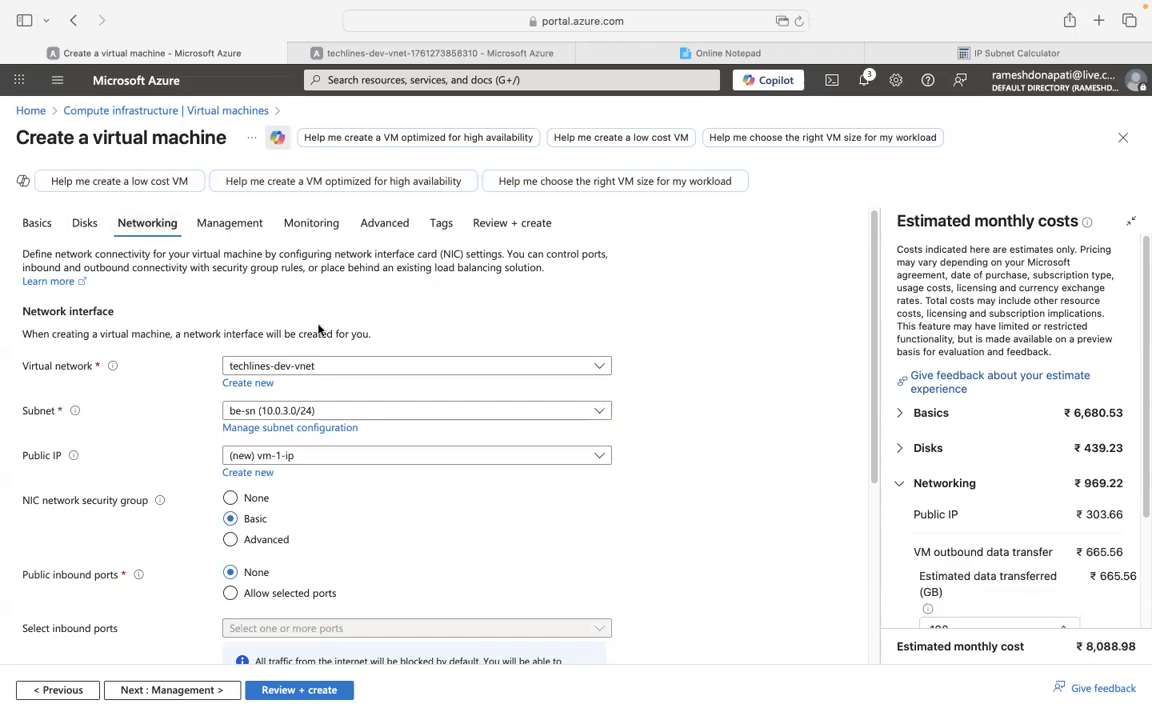
click(342, 410)
click(265, 517)
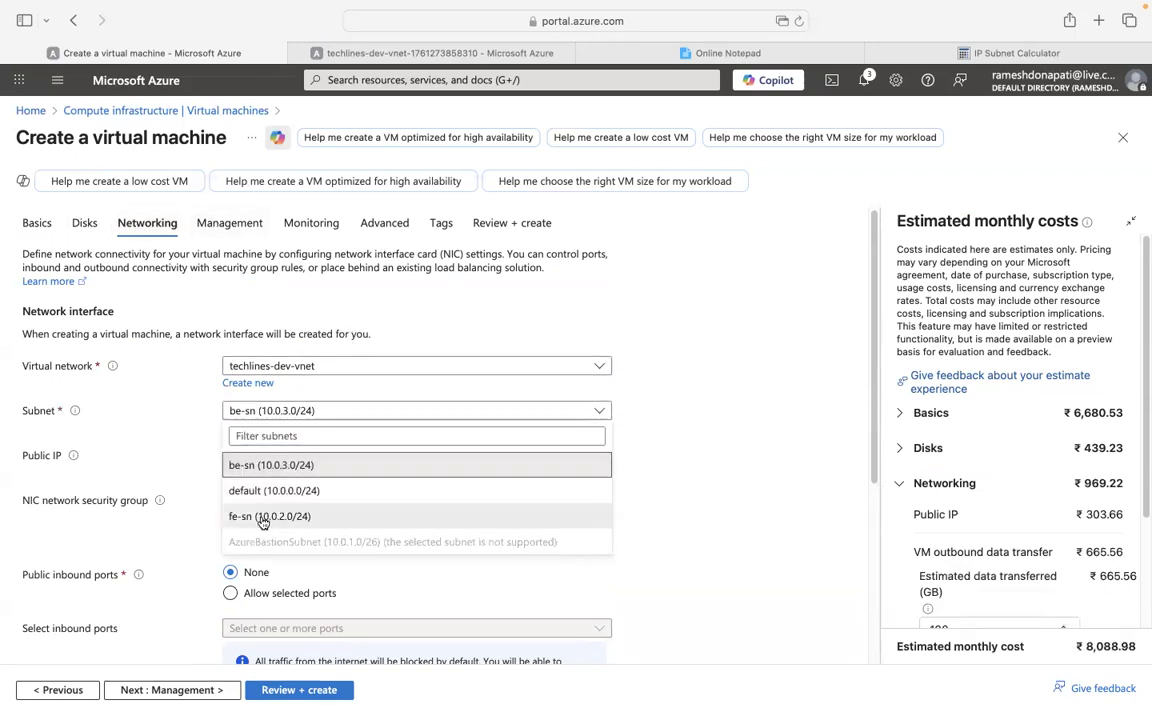
scroll(686, 421, down, 1)
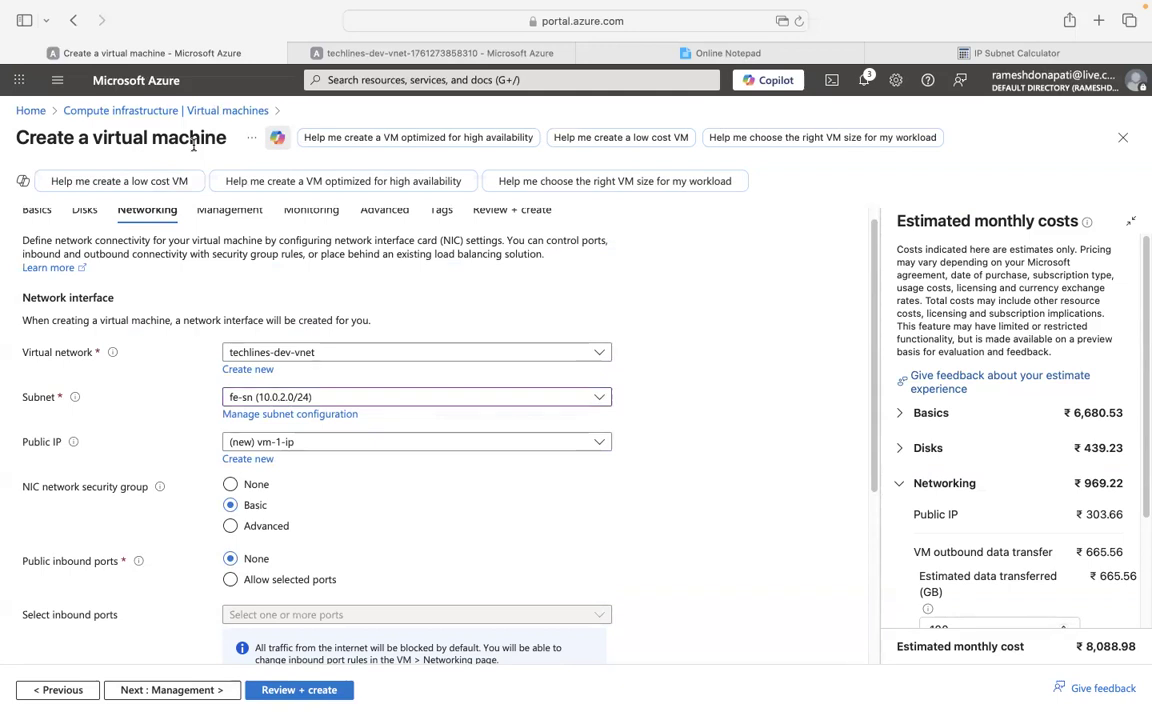
click(365, 446)
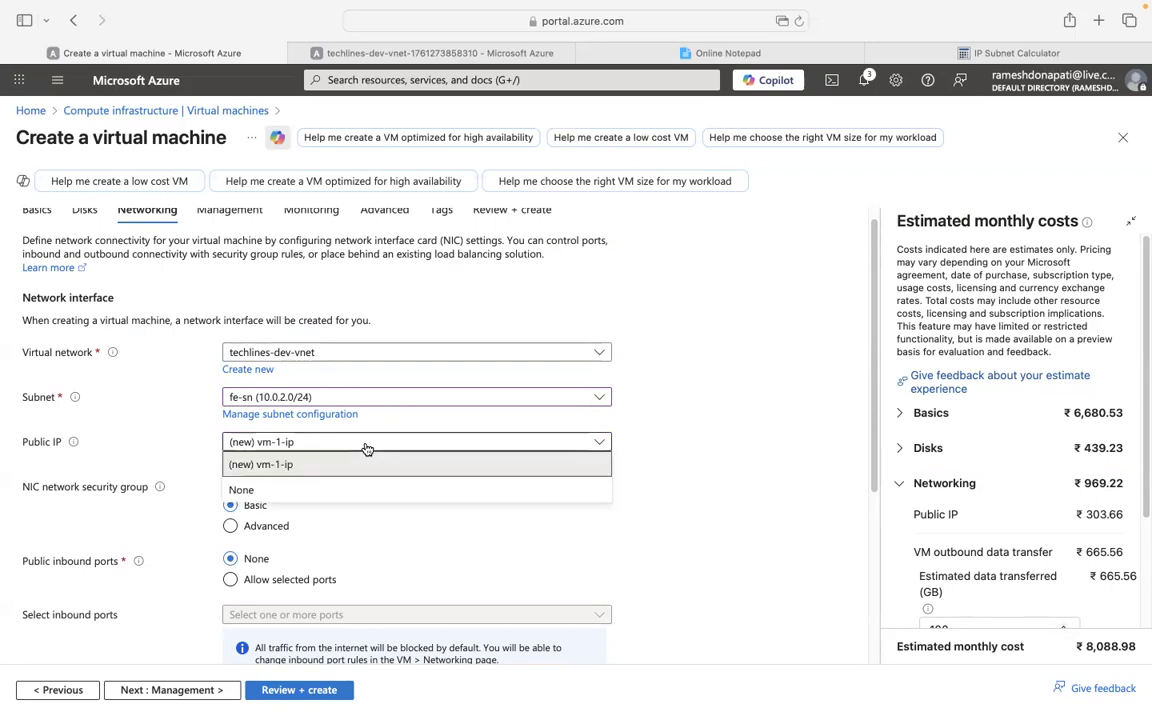
click(278, 490)
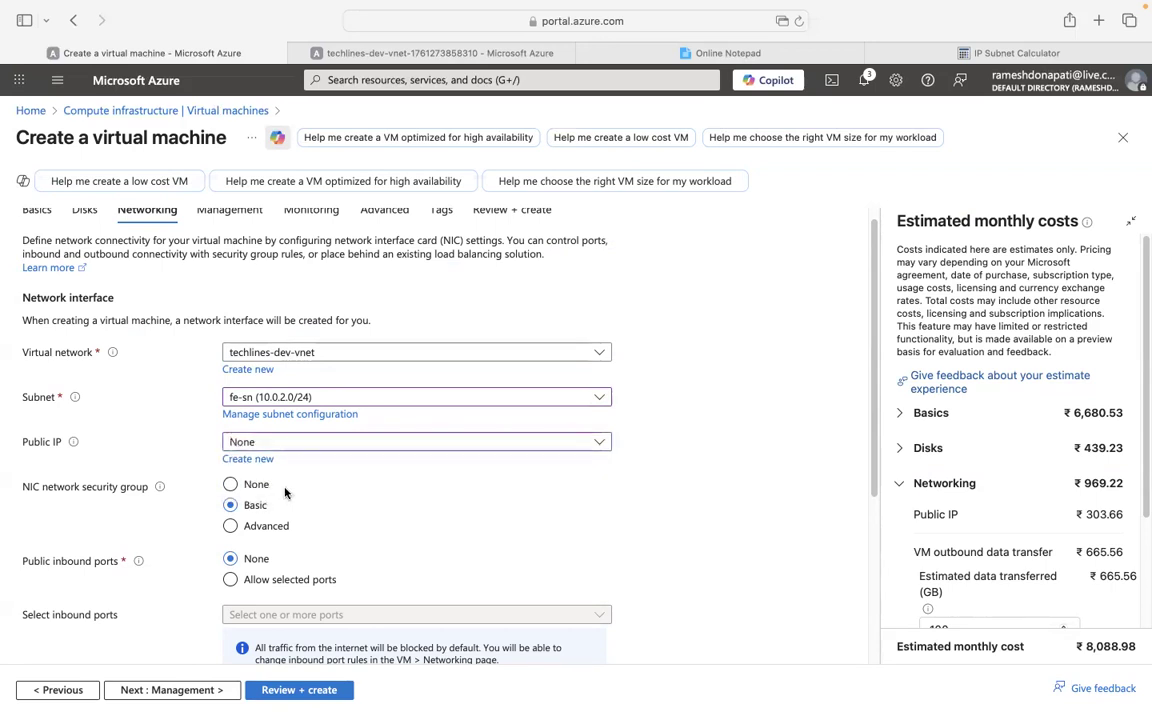
scroll(586, 445, down, 1)
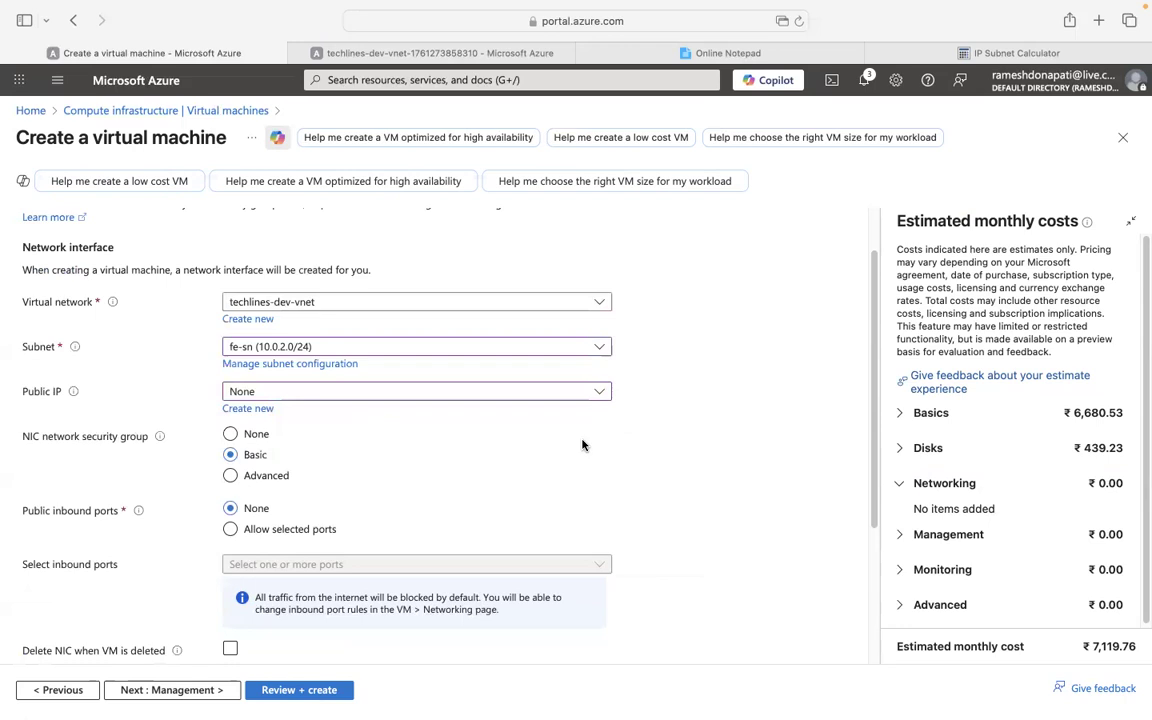
click(329, 392)
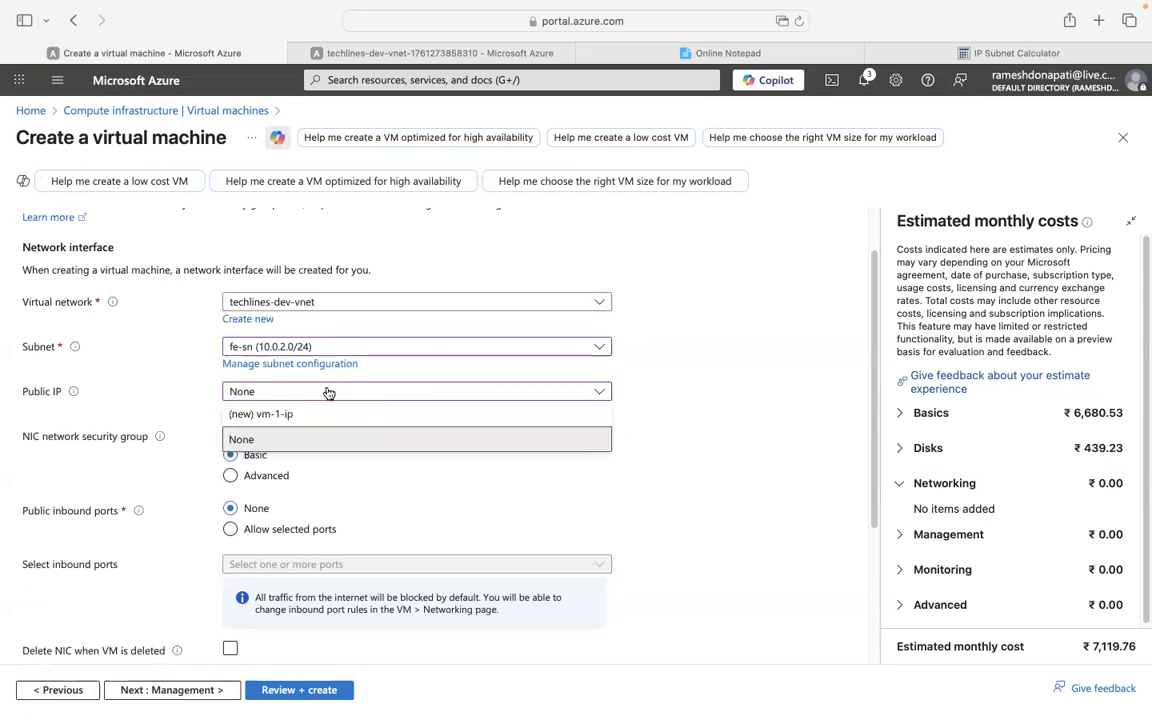
click(243, 440)
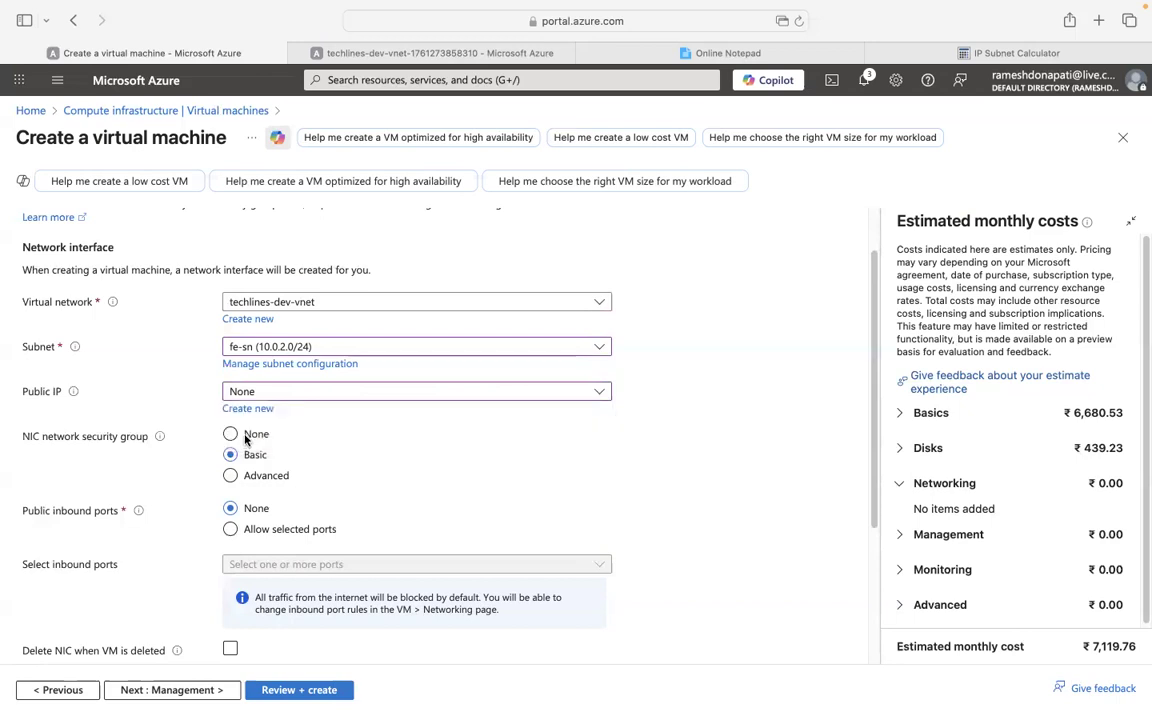
scroll(581, 428, down, 1)
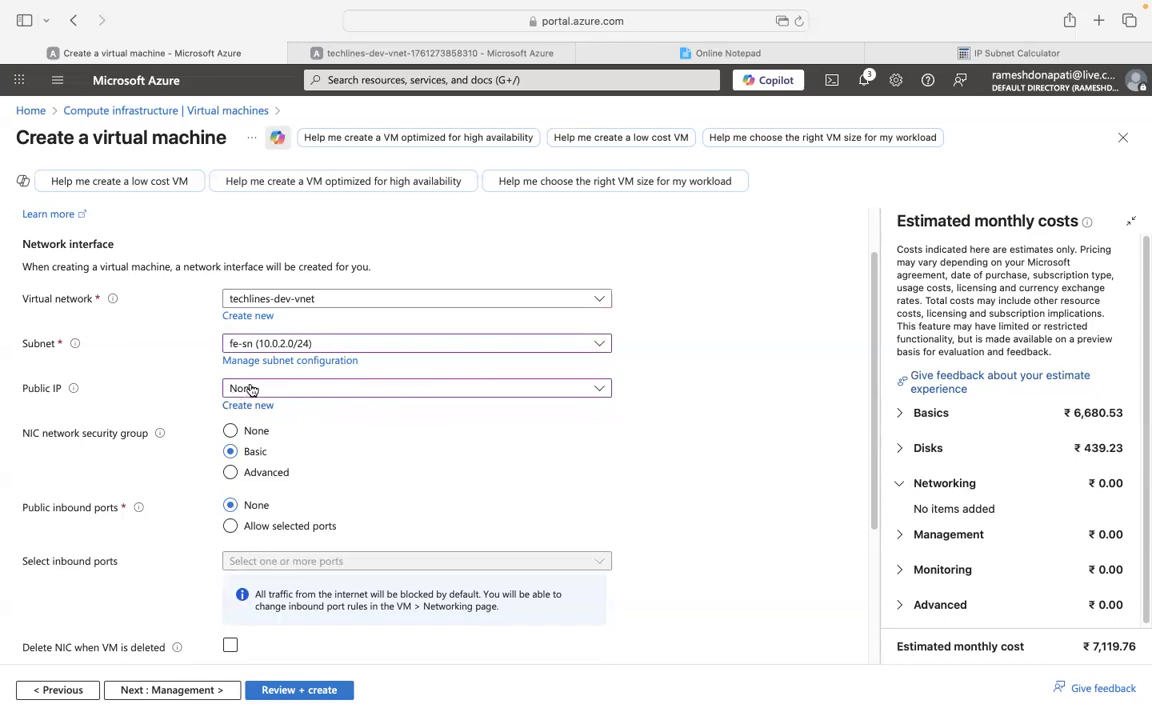
Set NIC network security group to None, then advance through Management and Monitoring to Advanced.
click(232, 431)
scroll(440, 464, down, 1)
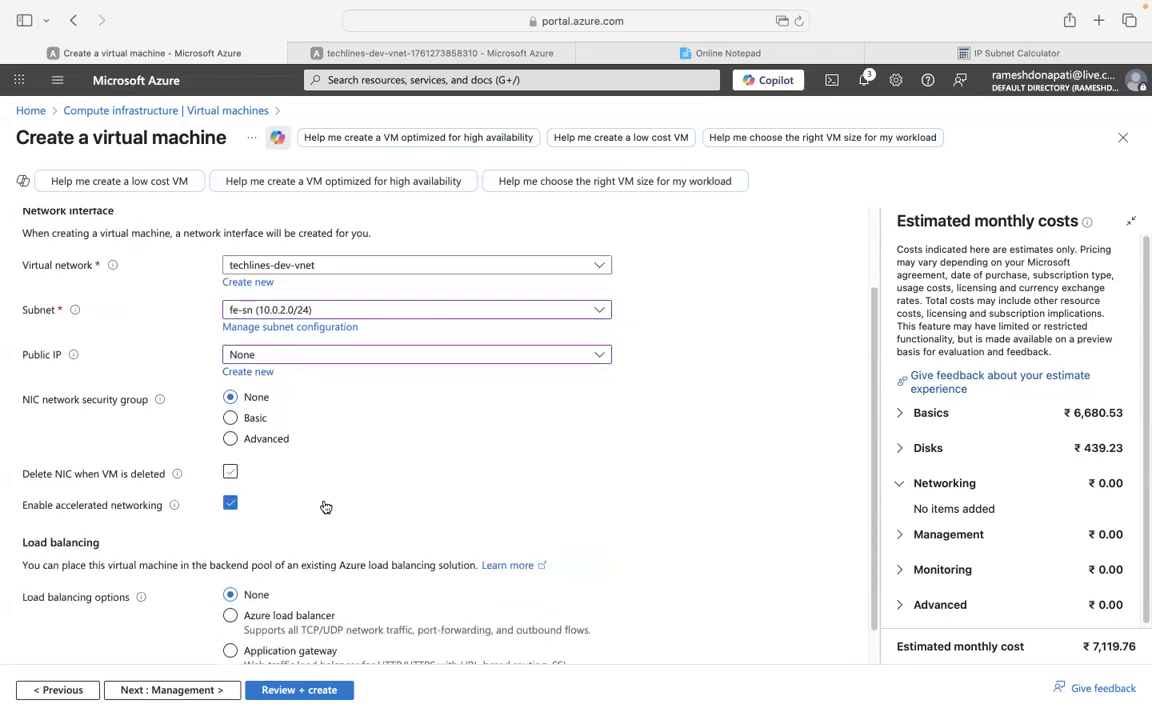
scroll(385, 477, down, 1)
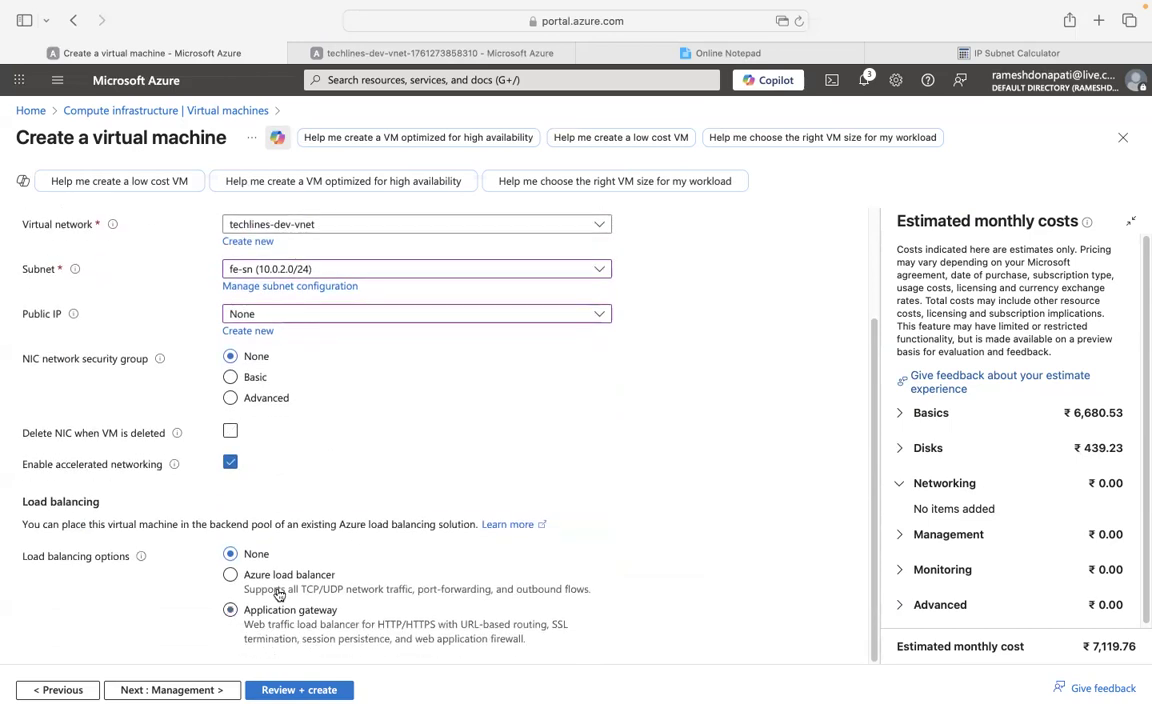
scroll(364, 297, up, 4)
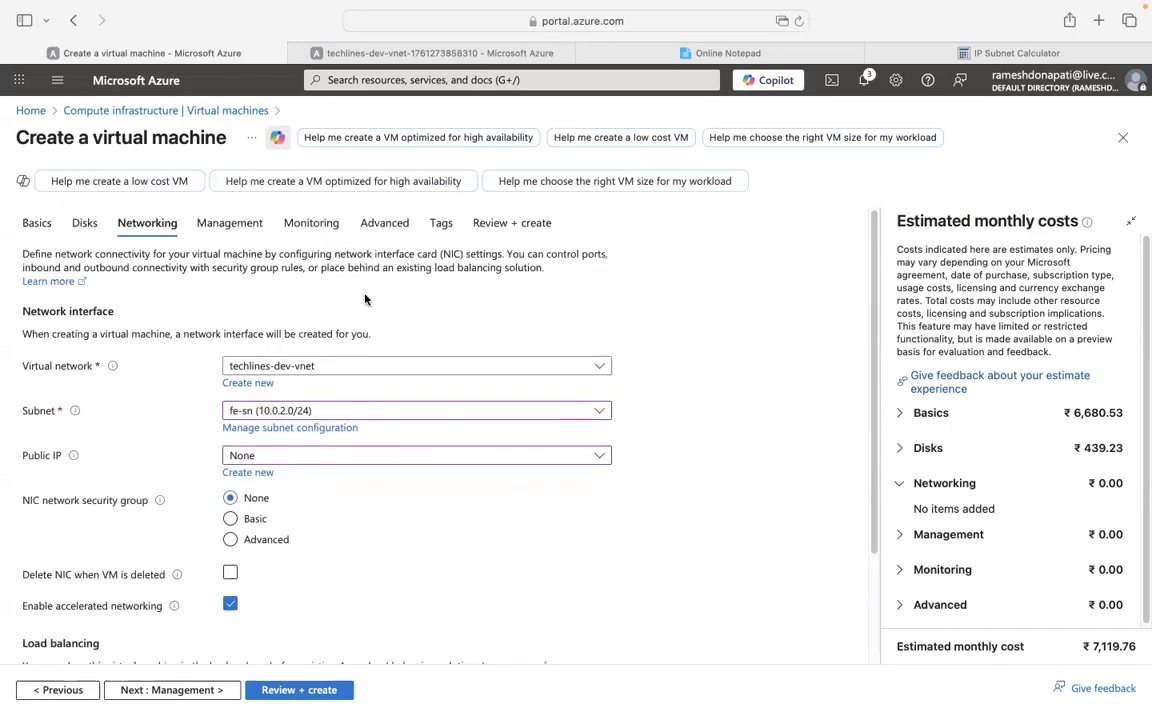
click(231, 226)
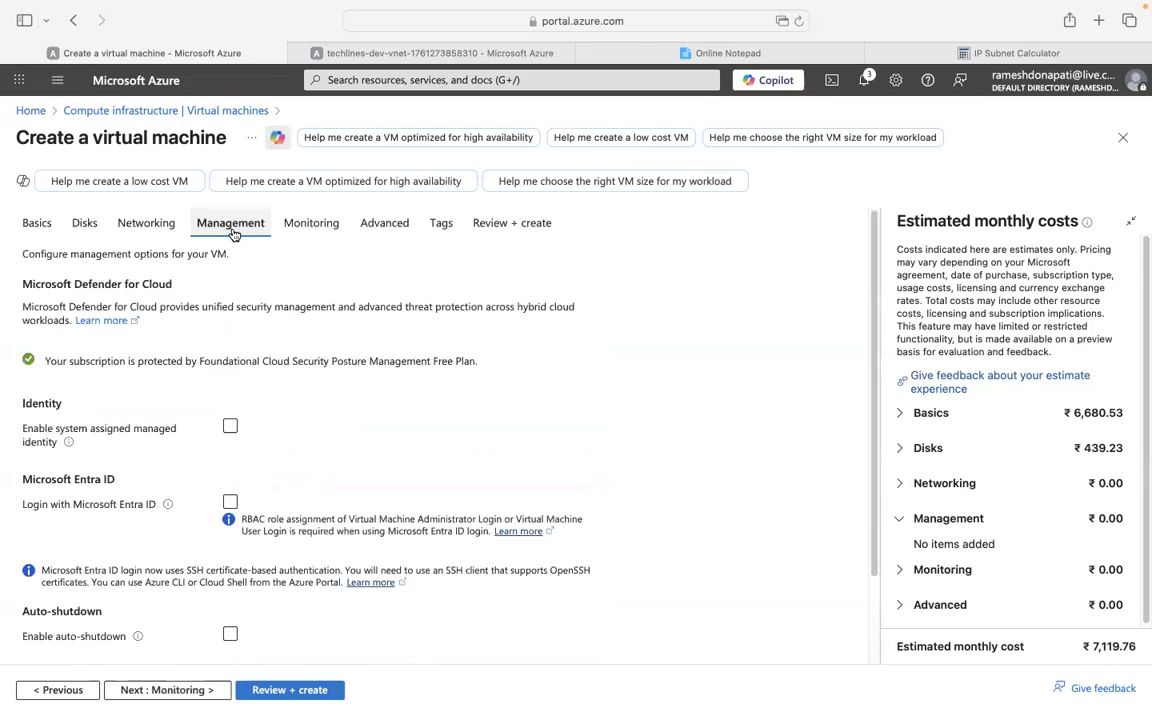
click(310, 229)
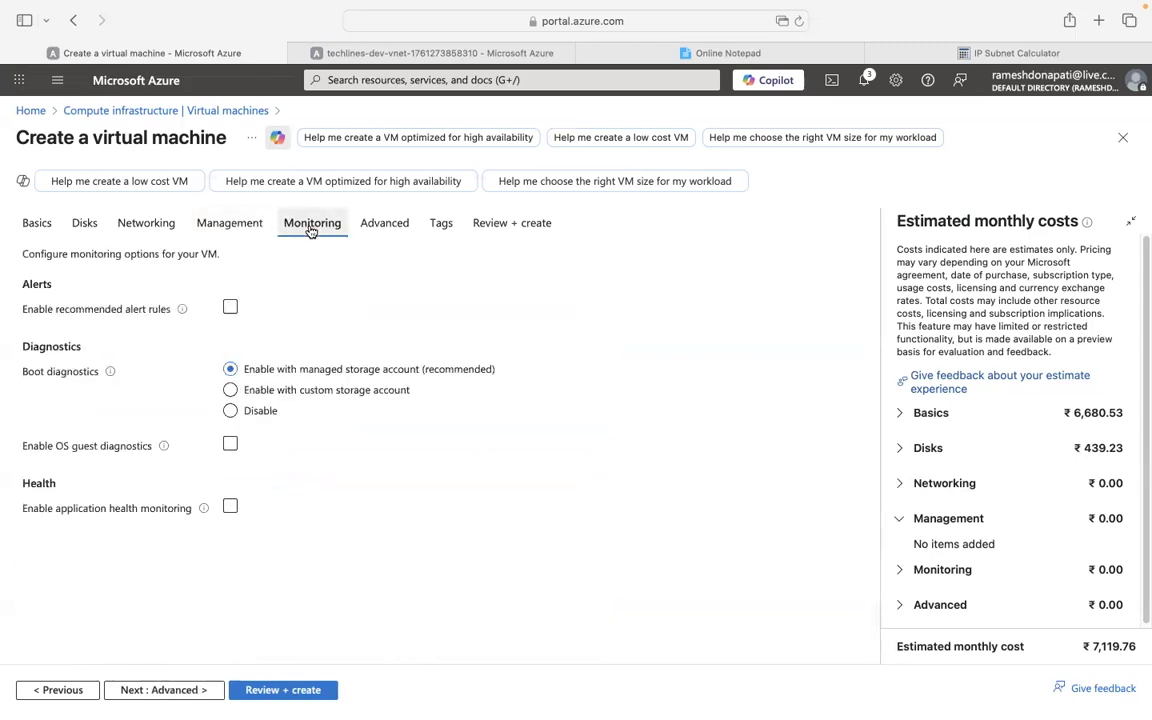
click(382, 227)
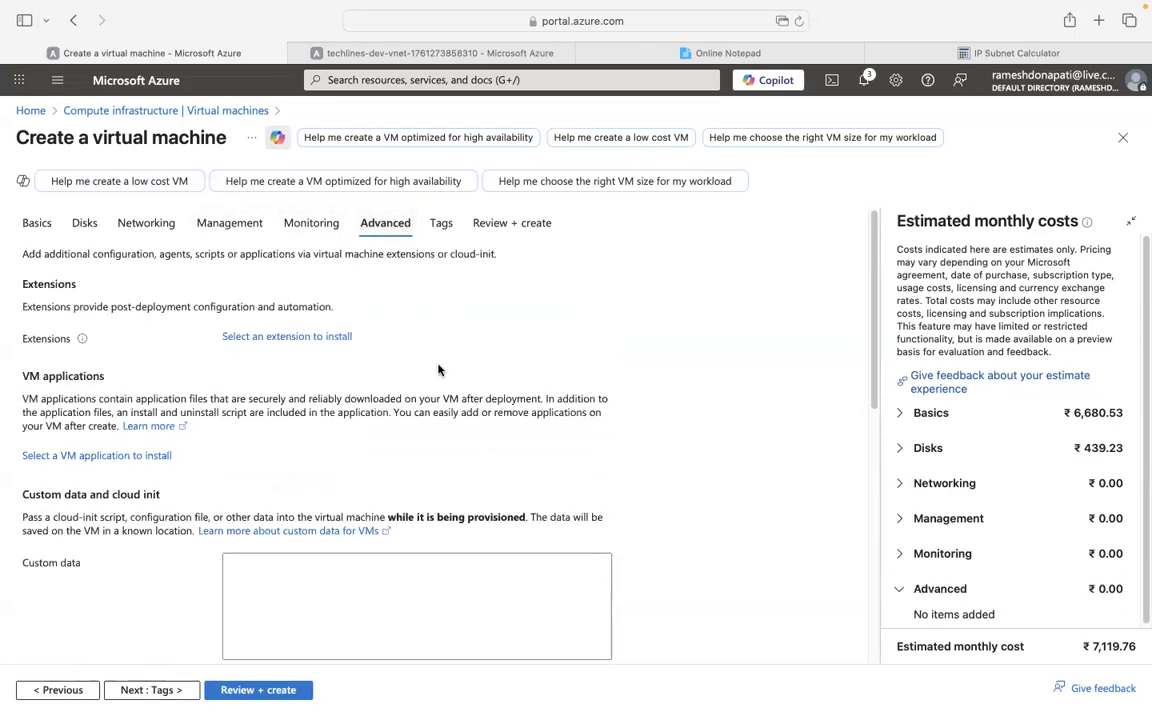
scroll(438, 370, down, 6)
Run Review + create, submit vm-1 with Create after validation passes, and go Home.
scroll(459, 364, up, 6)
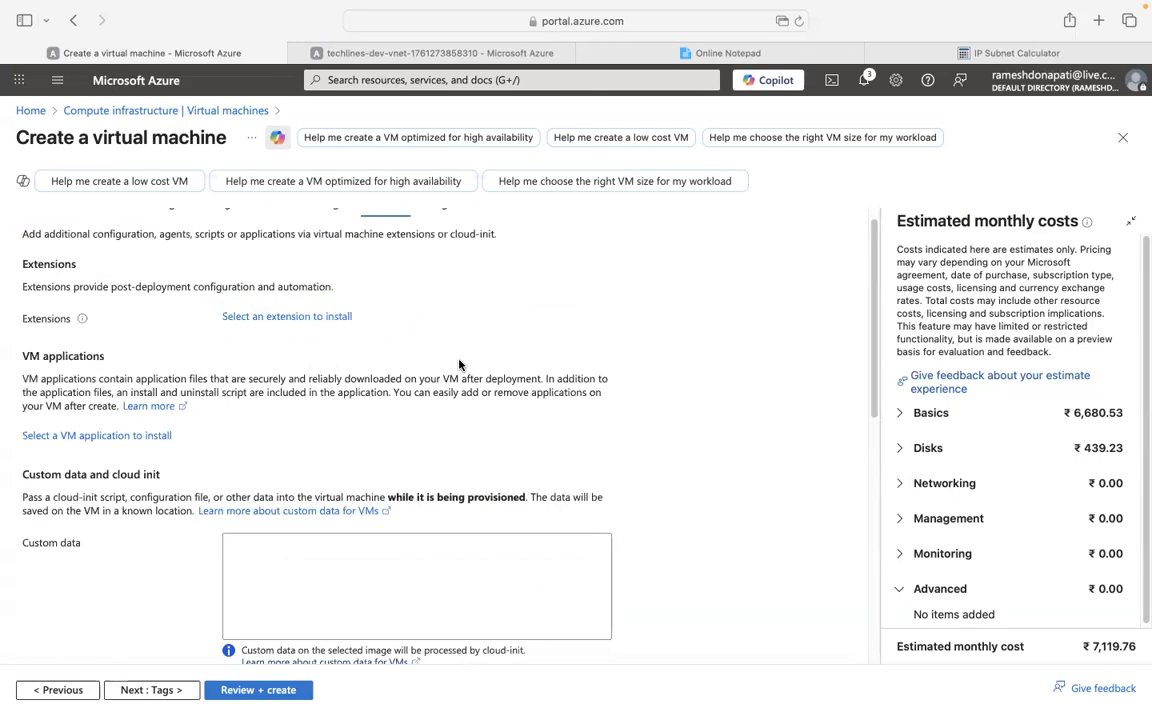
scroll(459, 364, up, 1)
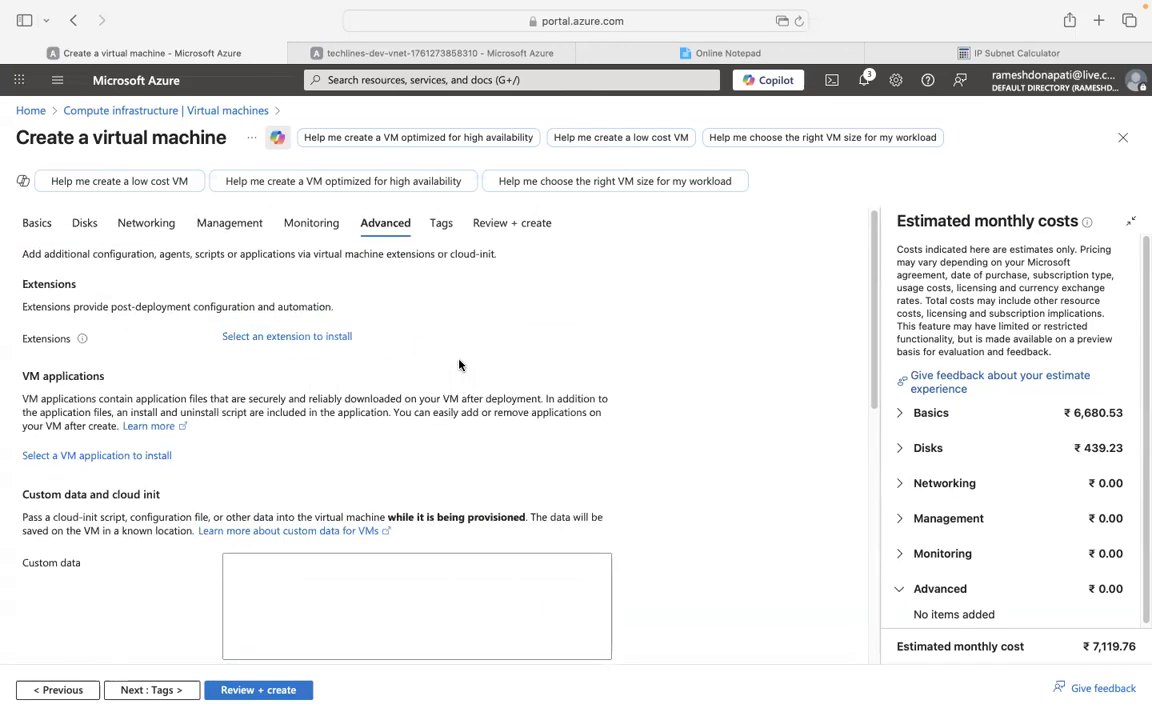
click(258, 690)
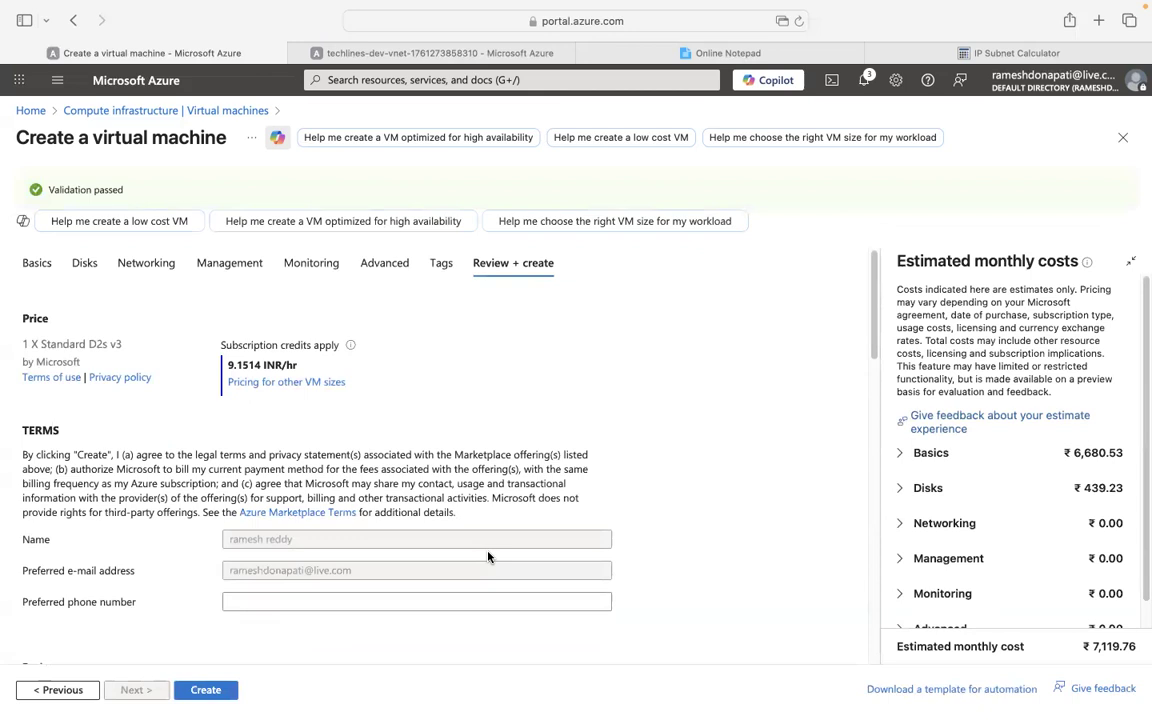
click(222, 690)
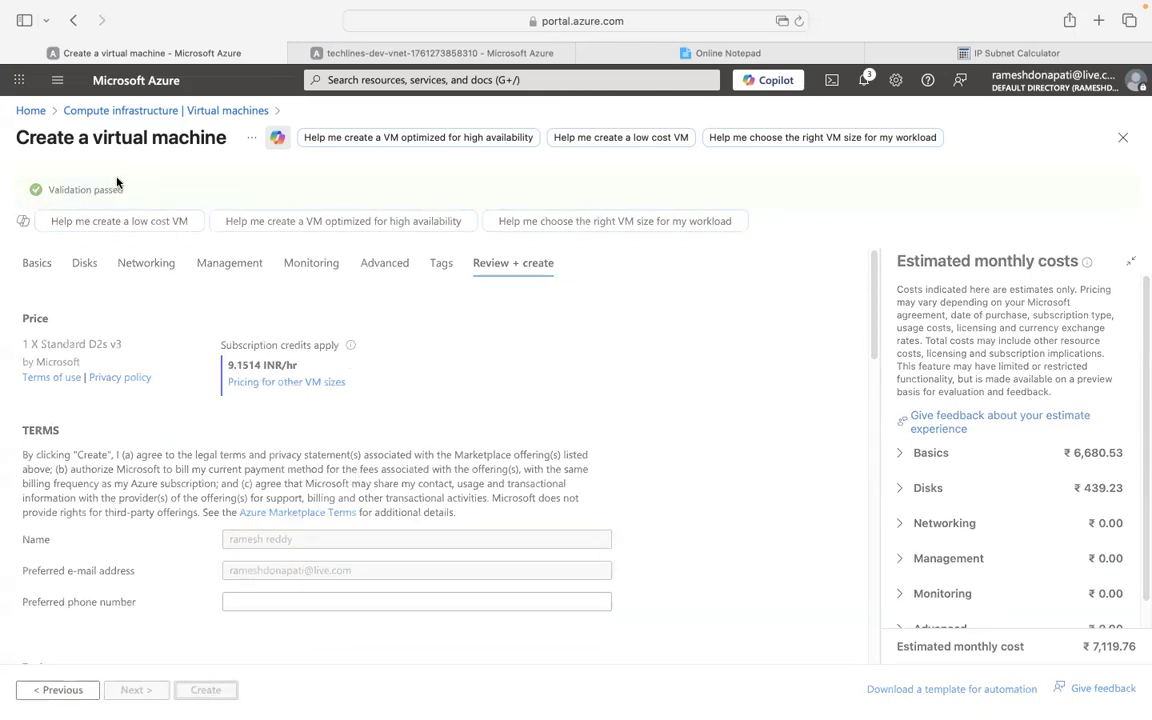
click(30, 110)
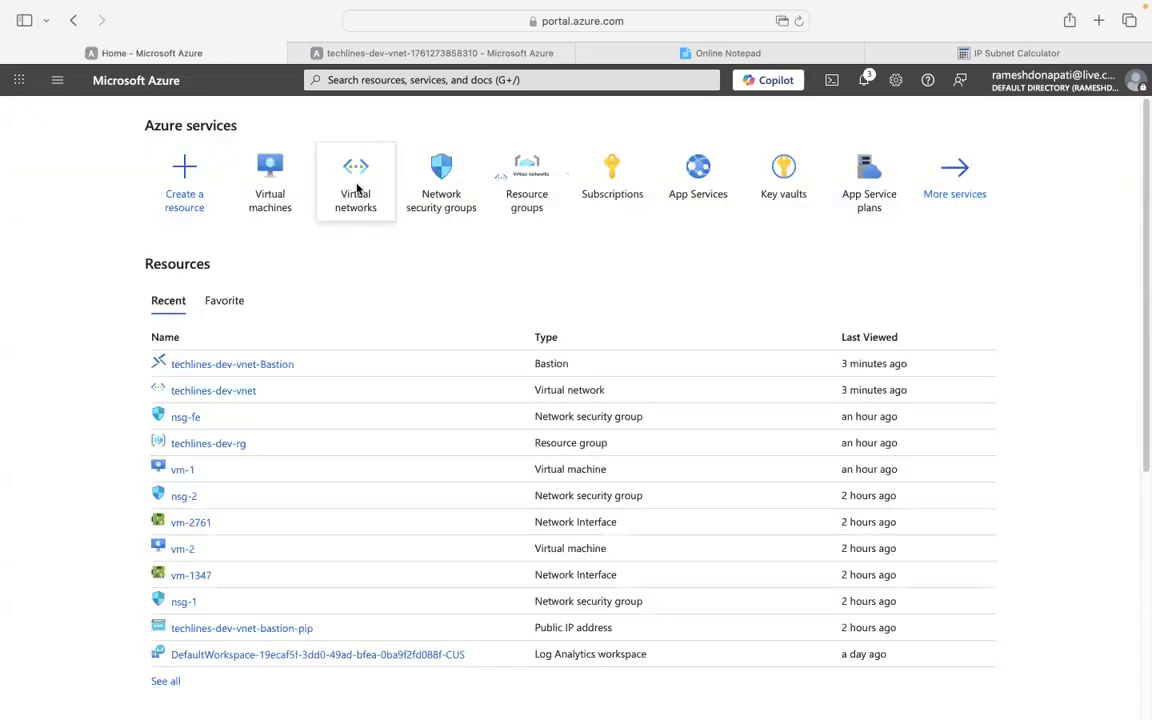
Navigate from Home to the Virtual machines list, which shows no VMs.
click(357, 190)
click(39, 110)
click(262, 190)
click(31, 112)
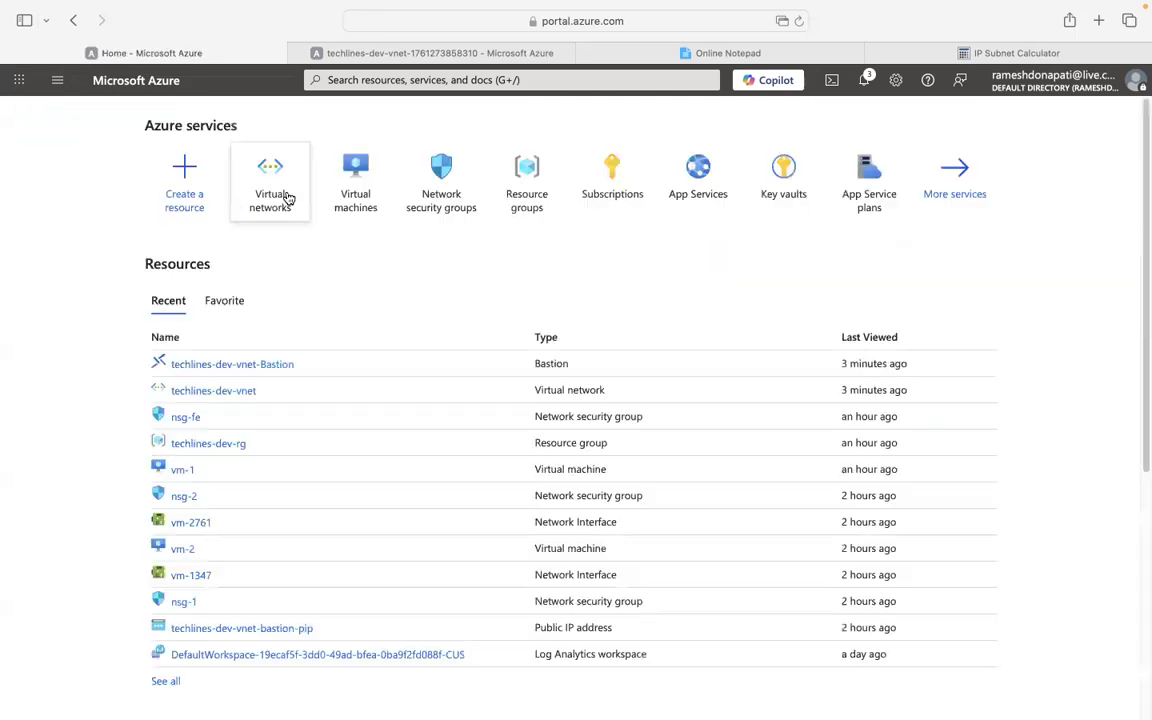
click(361, 192)
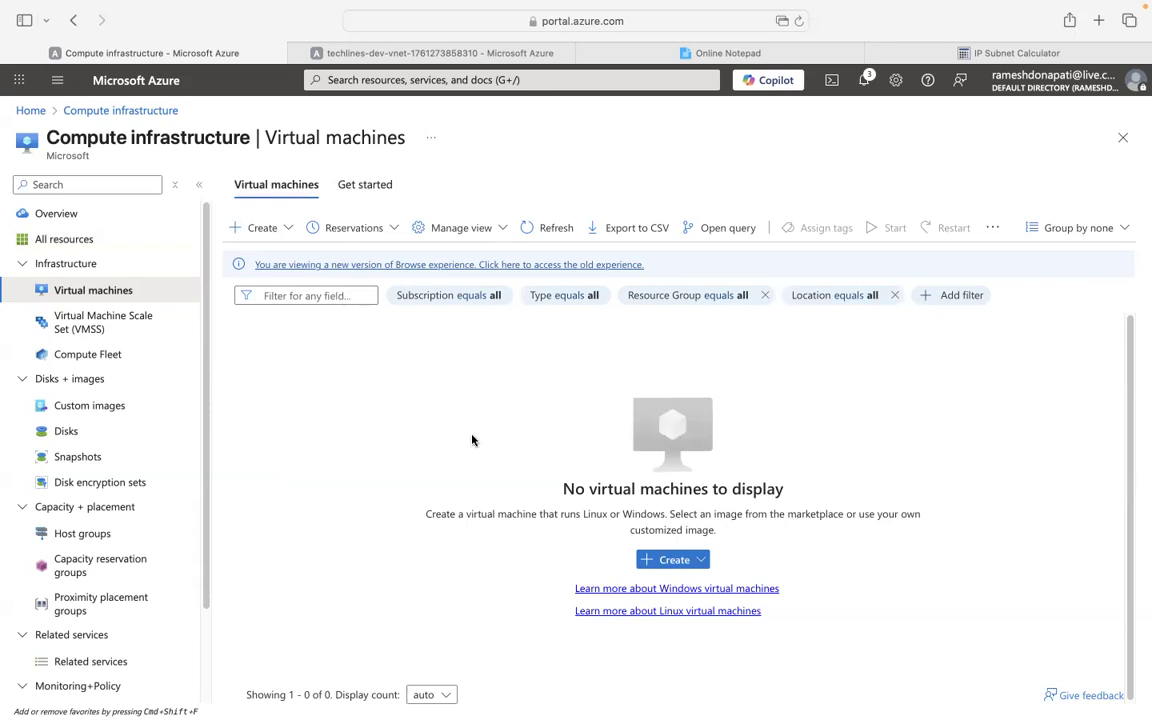
Start a new virtual machine named vm-2 in resource group techlines-dev-rg.
click(678, 563)
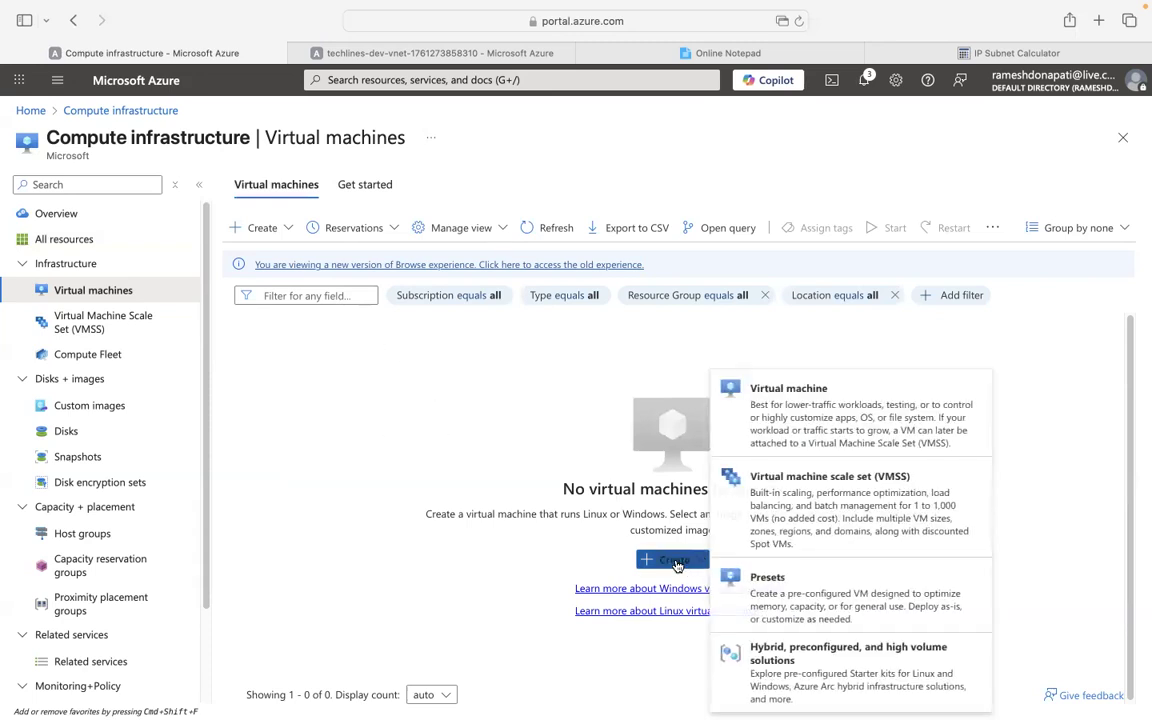
click(797, 427)
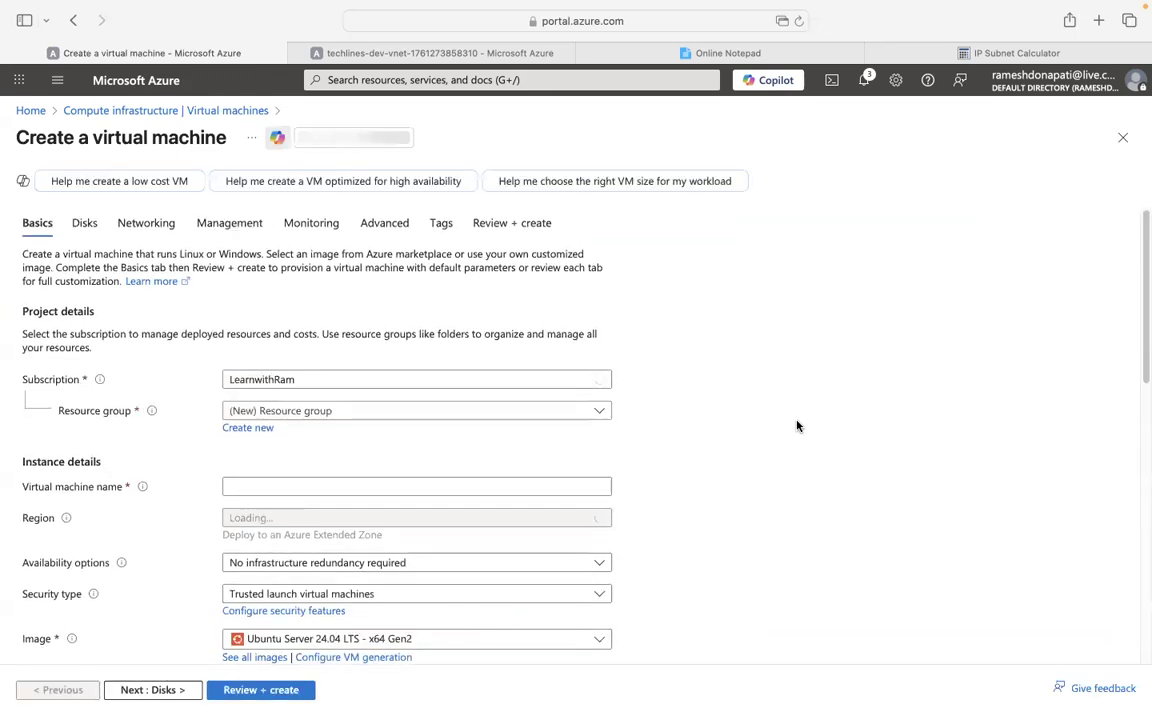
click(320, 412)
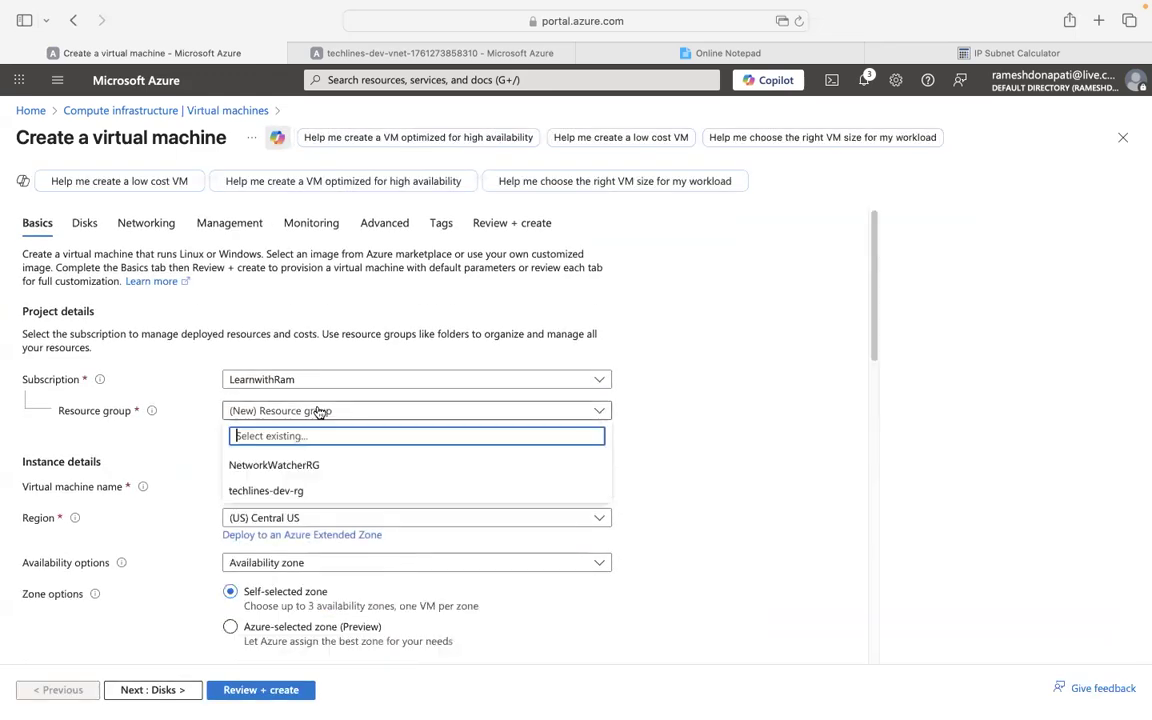
click(304, 484)
click(278, 484)
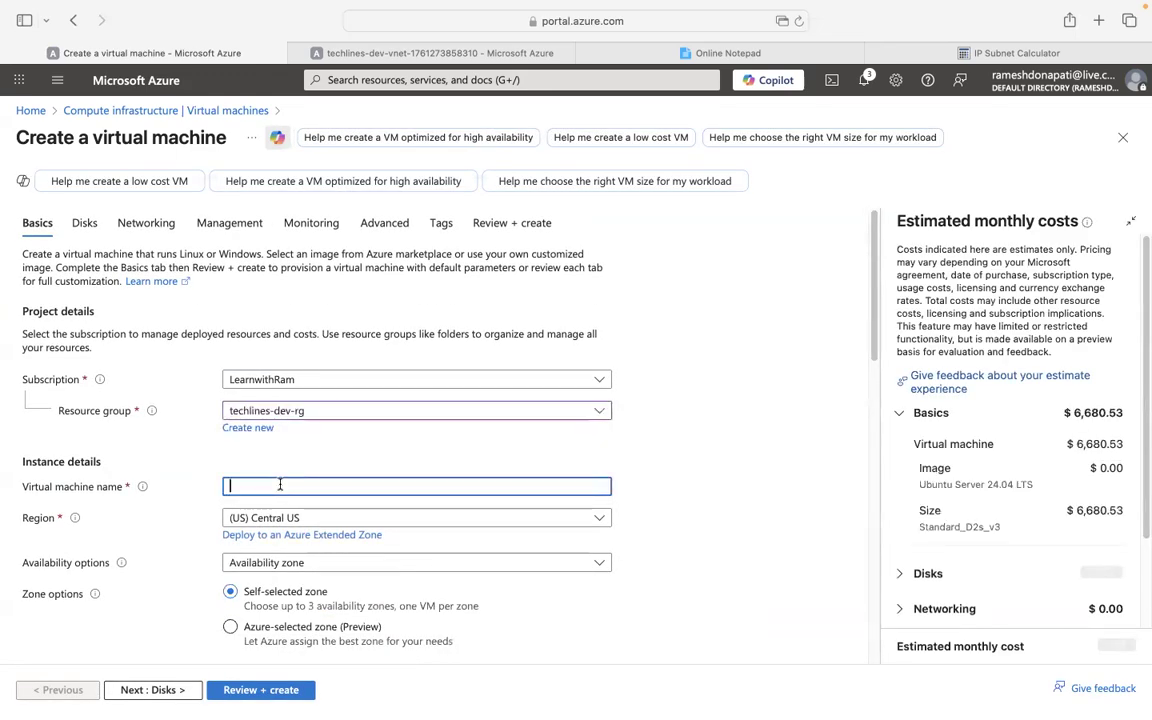
text(vm-2)
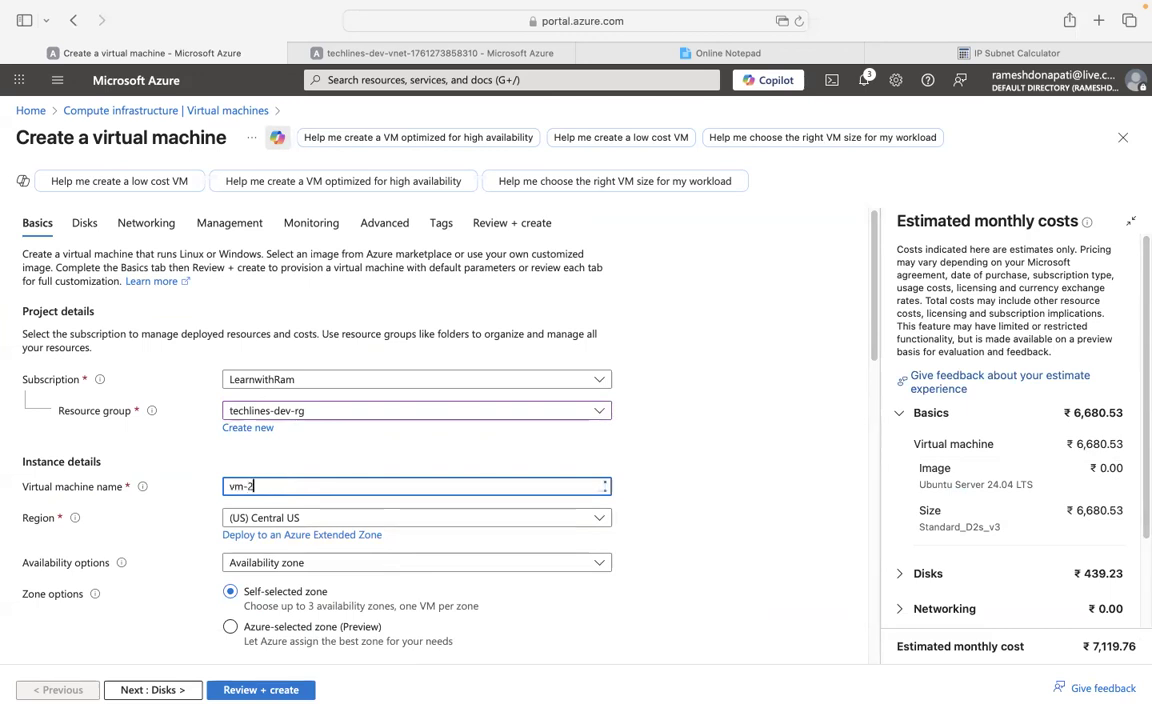
Set availability to No infrastructure redundancy and security type to Standard.
scroll(416, 386, down, 3)
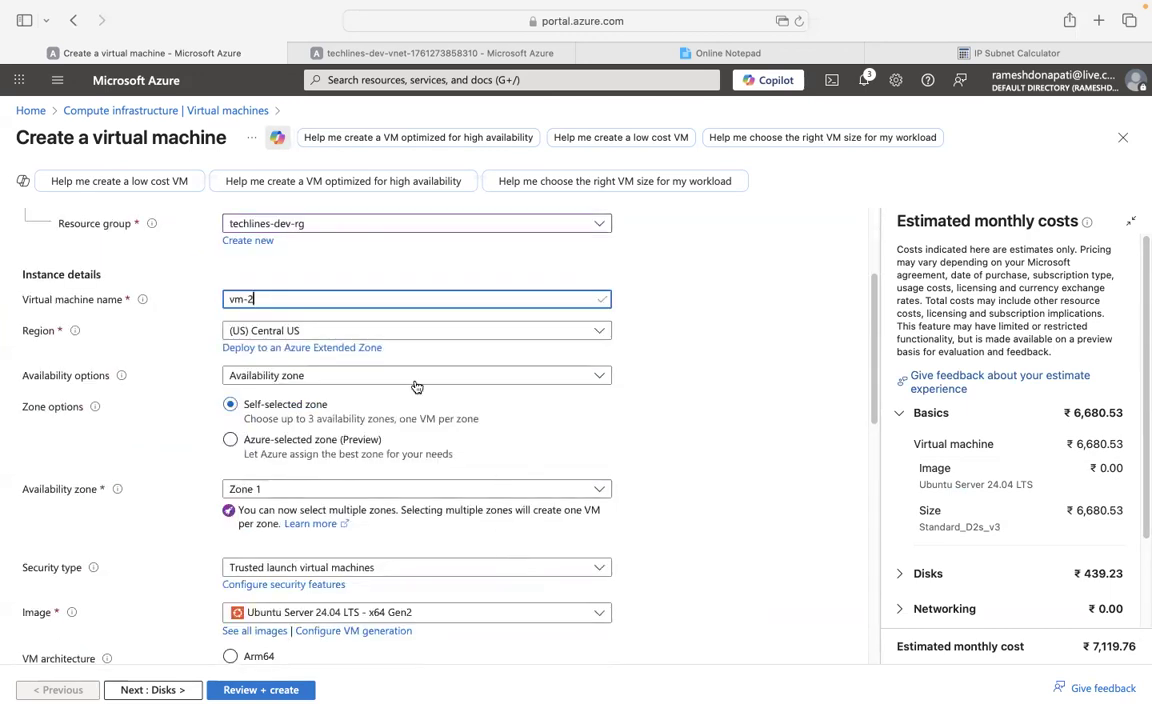
click(334, 378)
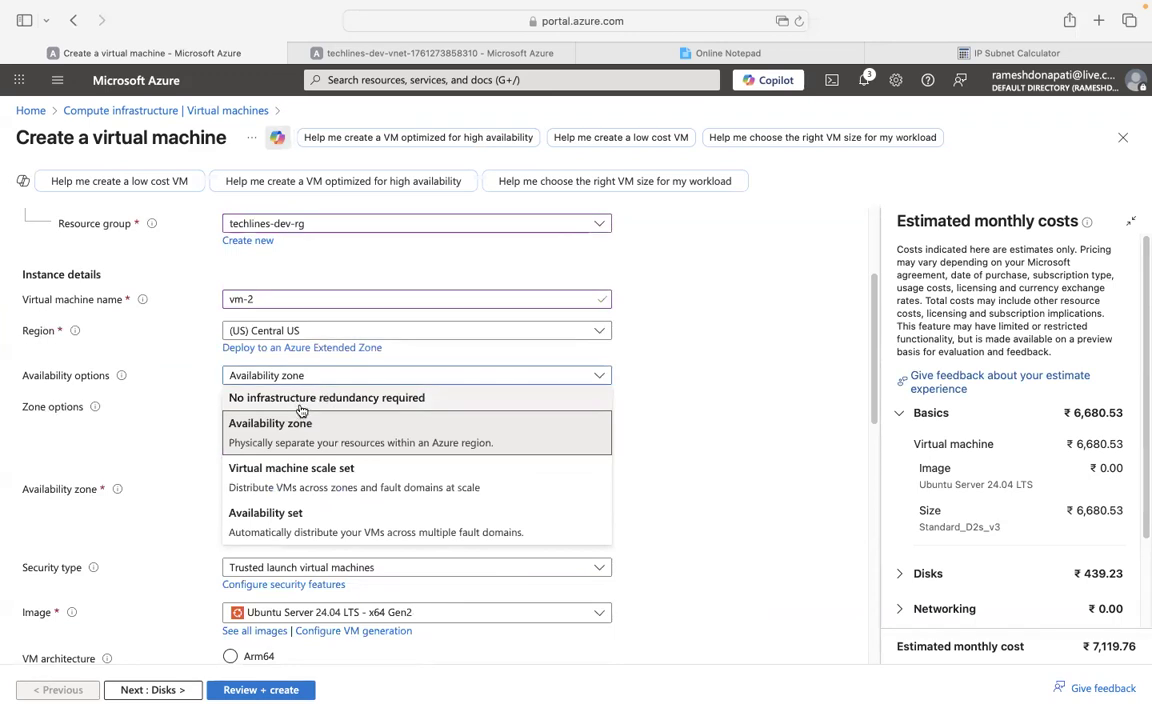
click(301, 402)
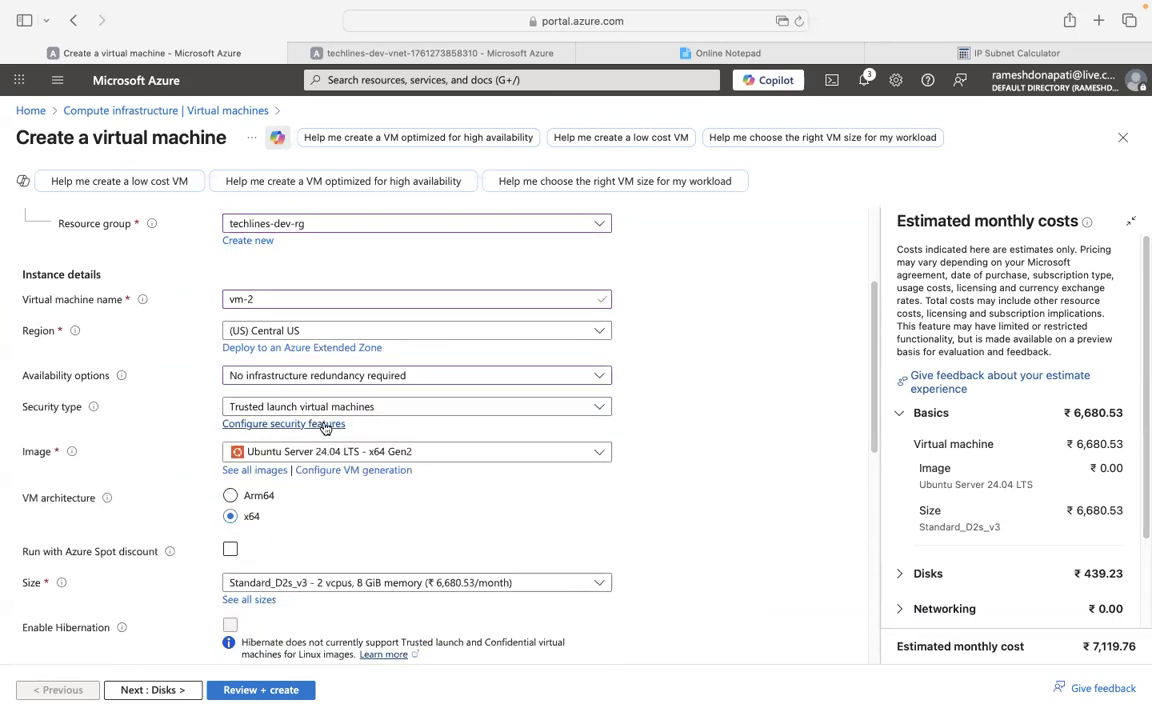
click(398, 415)
click(419, 432)
scroll(606, 483, down, 1)
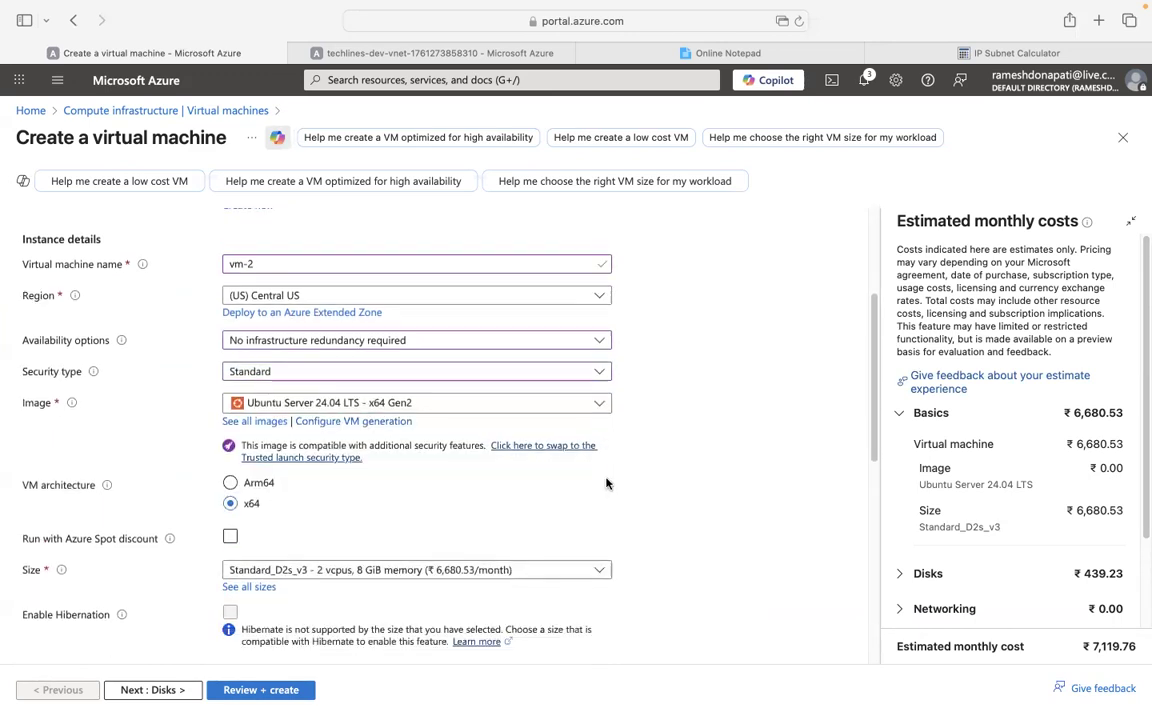
scroll(606, 483, down, 5)
Use password authentication for azureuser, entering and confirming the administrator password.
click(257, 479)
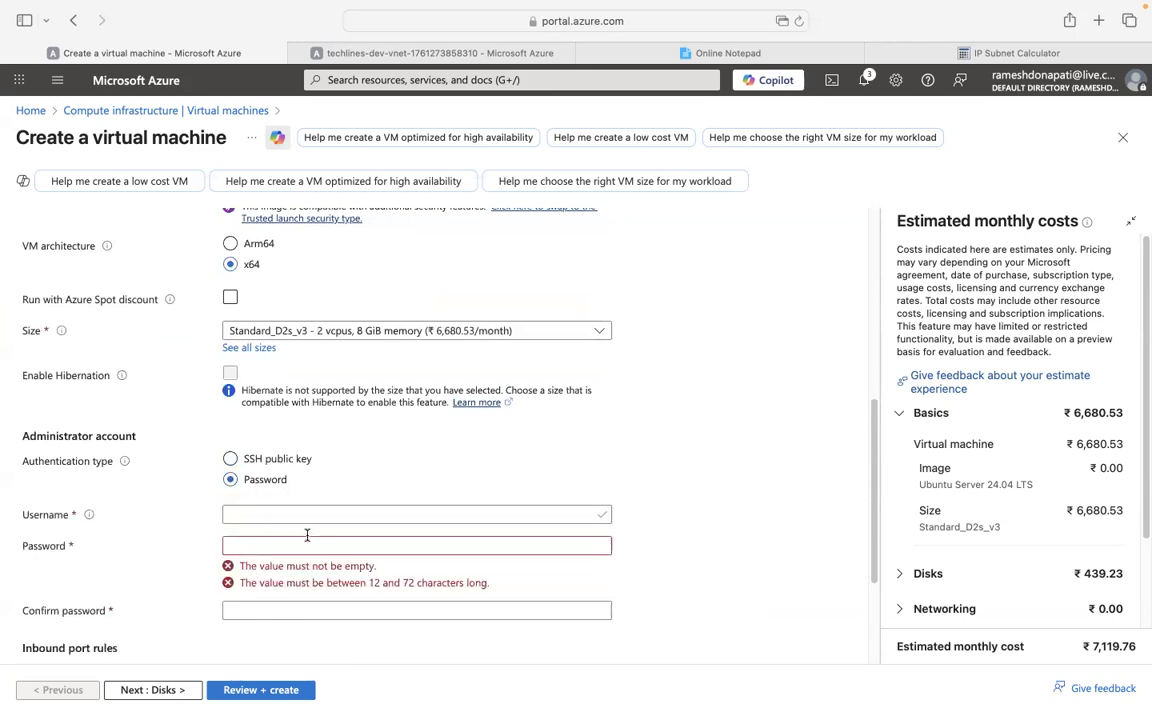
click(294, 515)
text(azure)
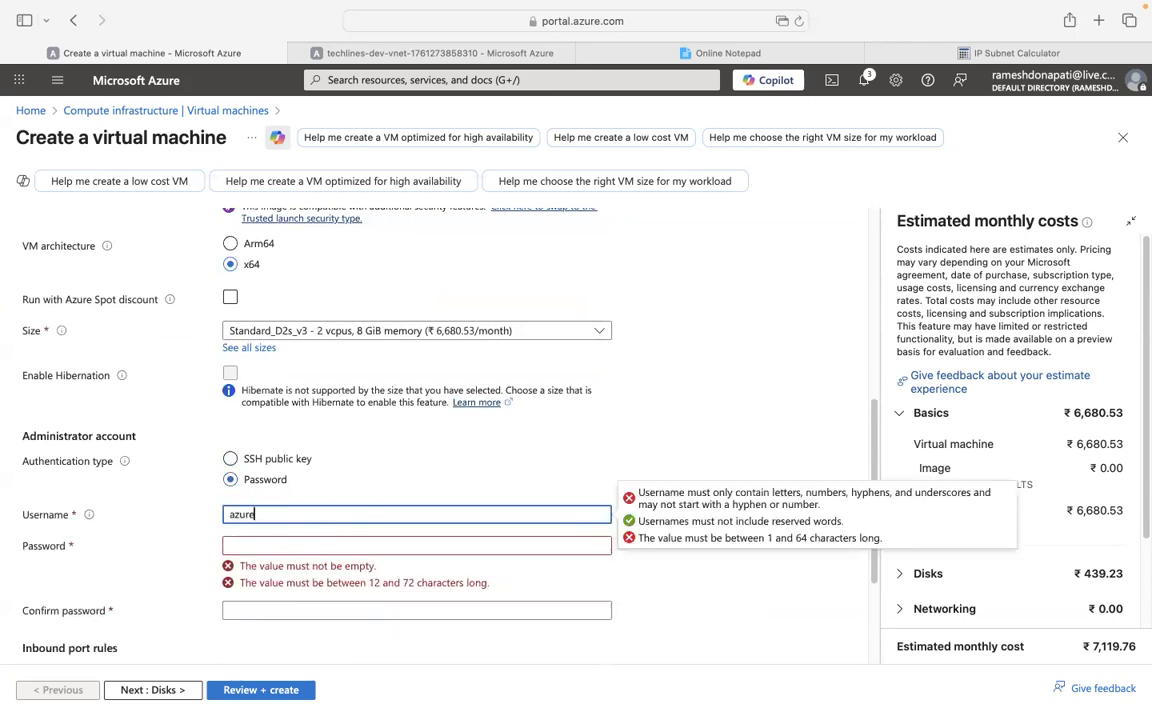
text(user)
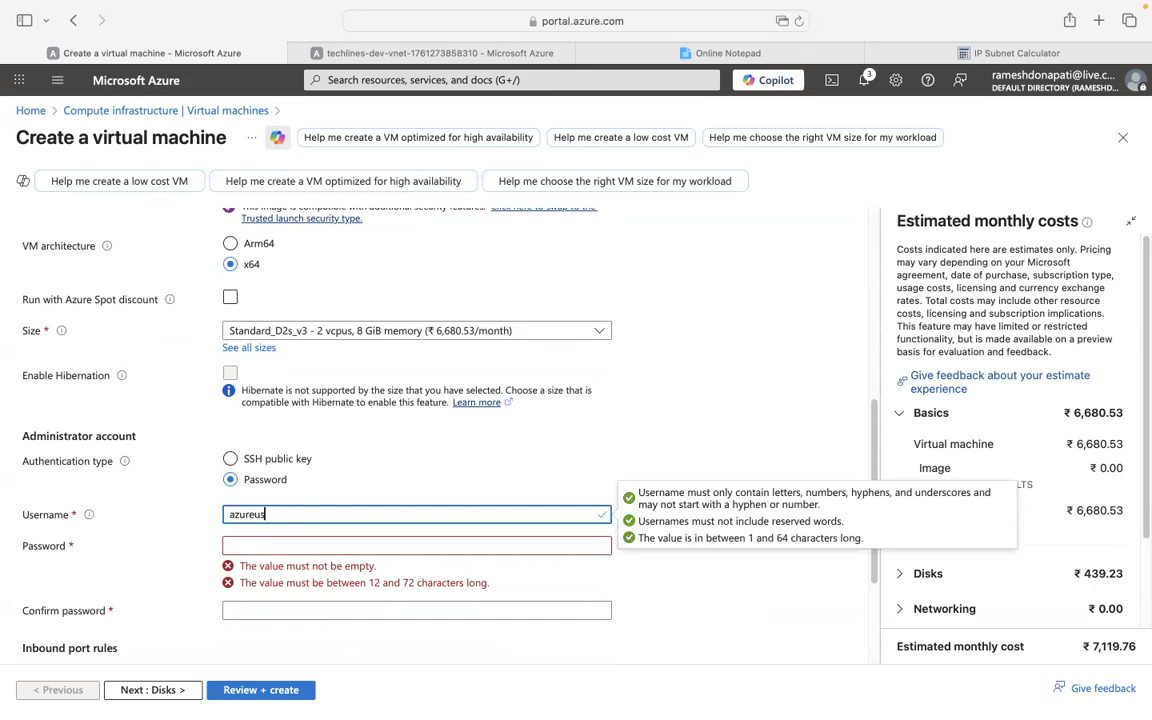
click(282, 545)
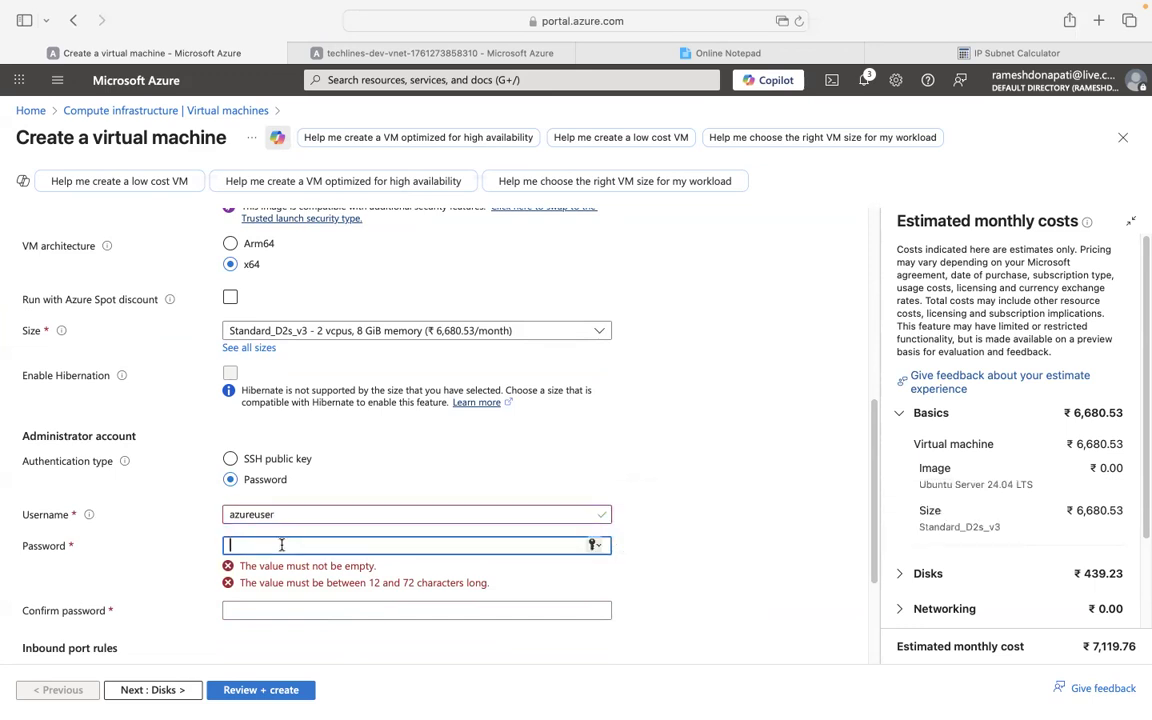
text(•••)
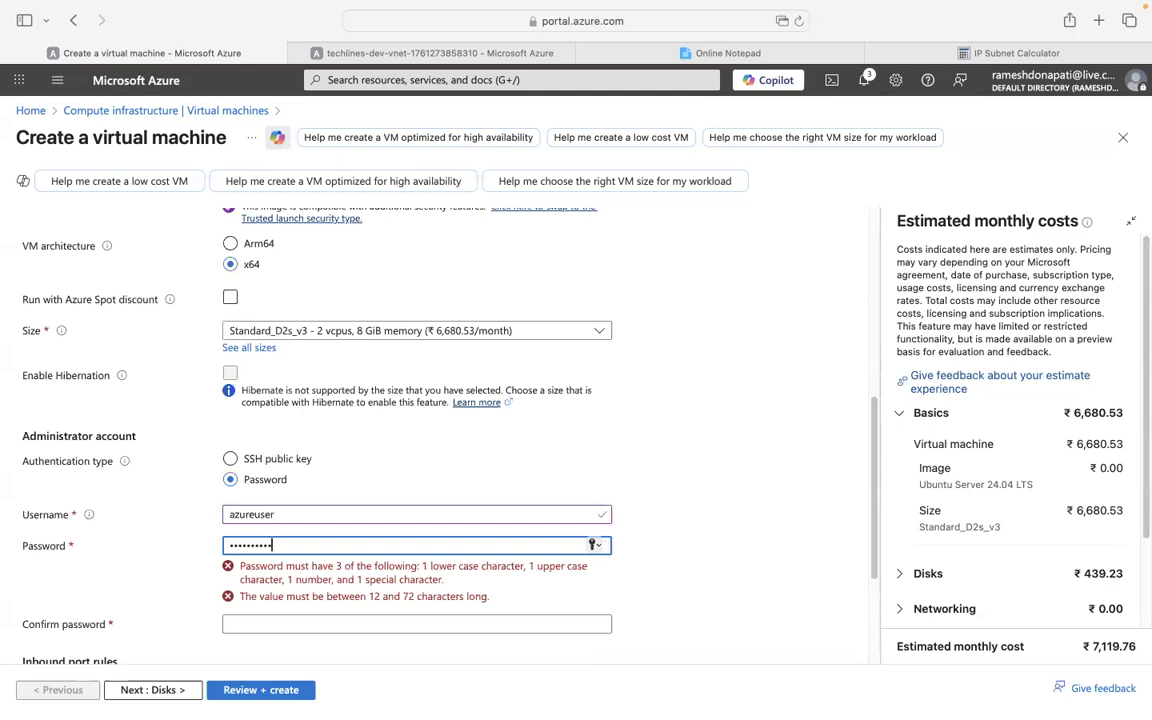
text(•••••••••)
key(Tab)
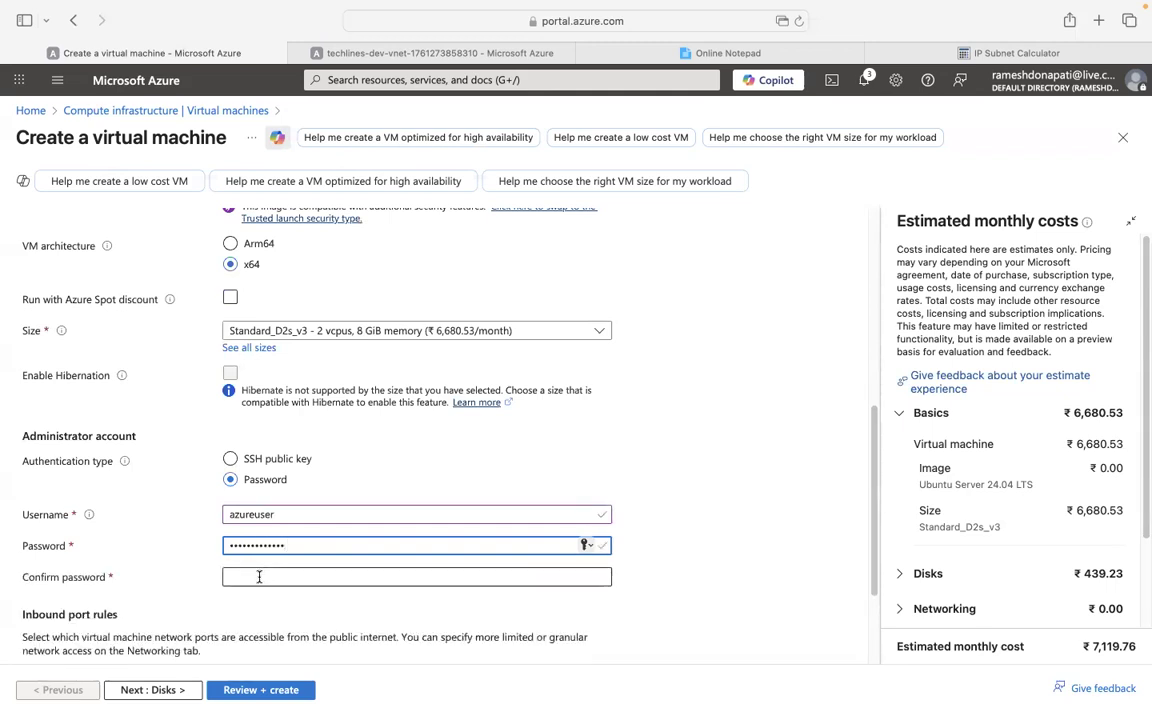
text(•••••)
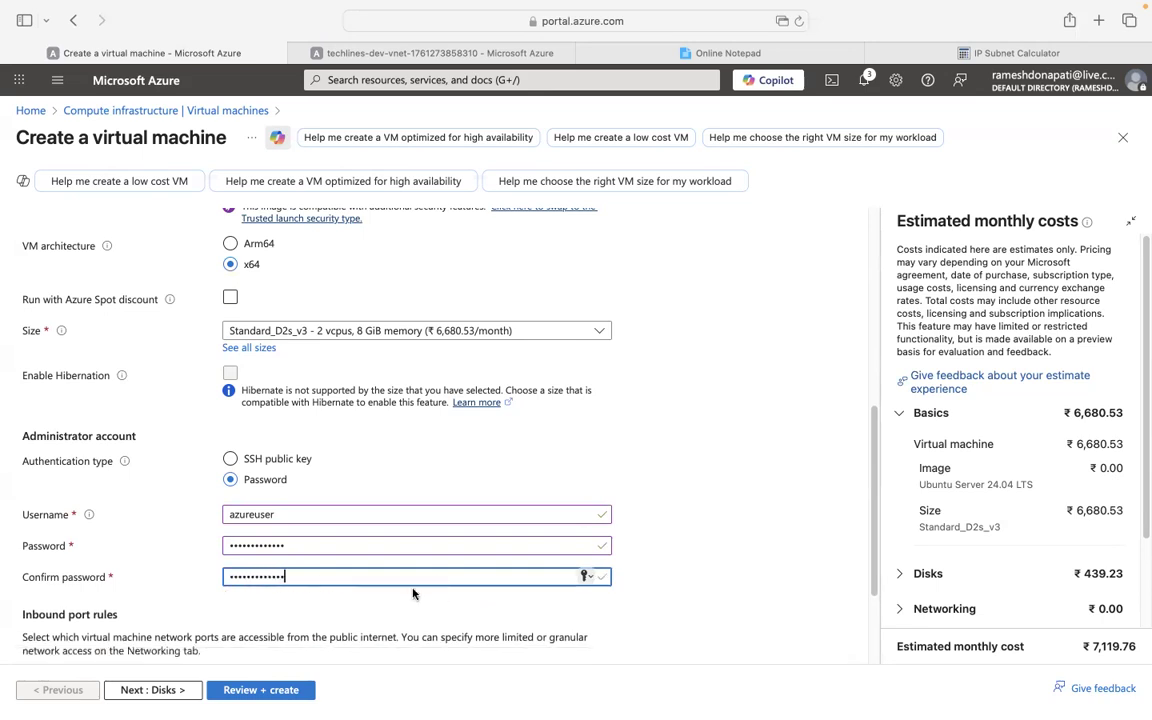
Set public inbound ports to None and move on to the Networking settings.
scroll(640, 627, down, 3)
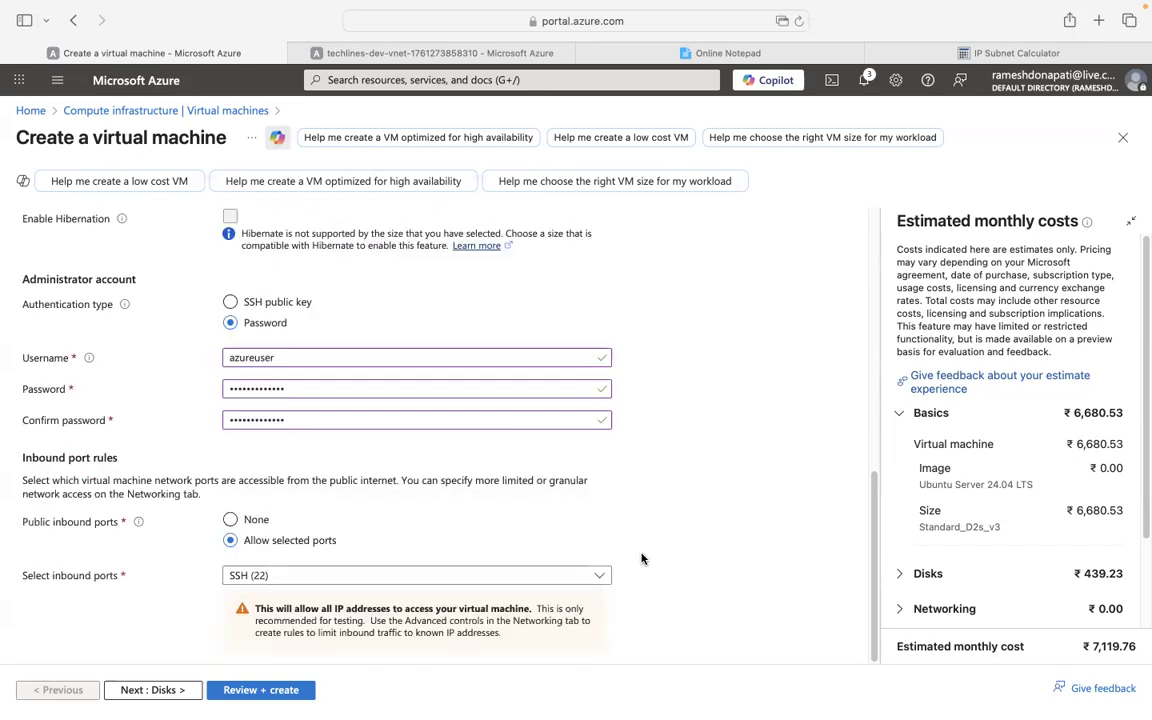
click(241, 522)
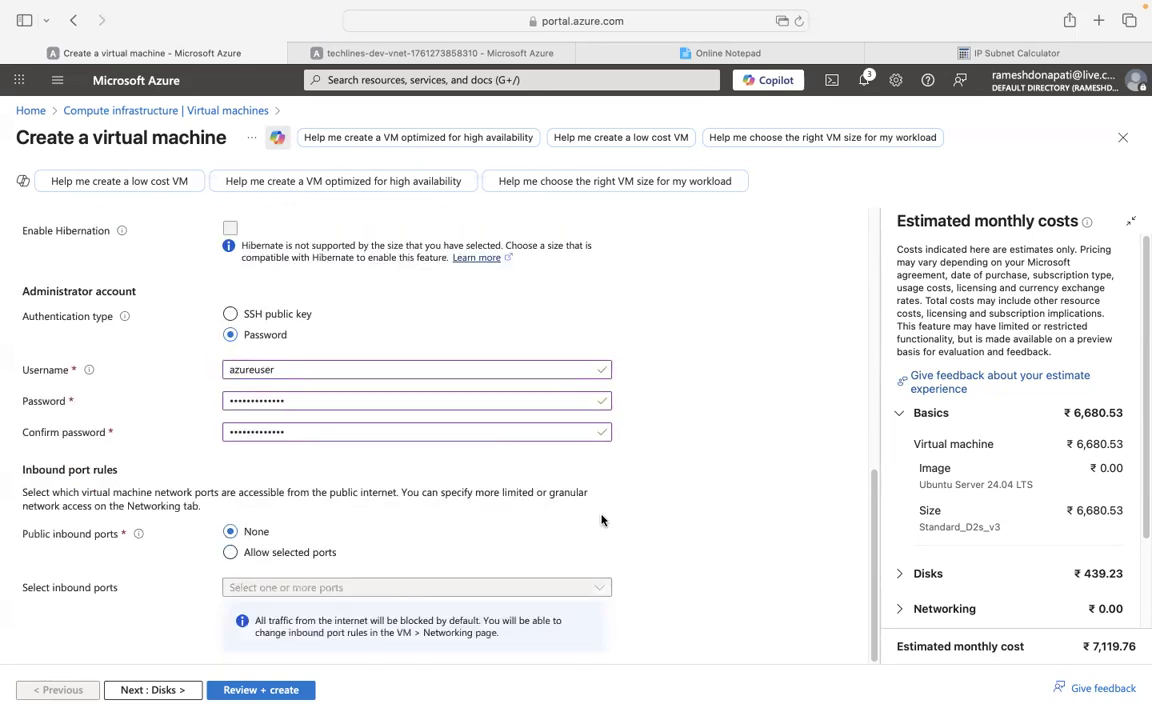
scroll(622, 515, up, 10)
scroll(622, 515, down, 10)
scroll(622, 515, up, 10)
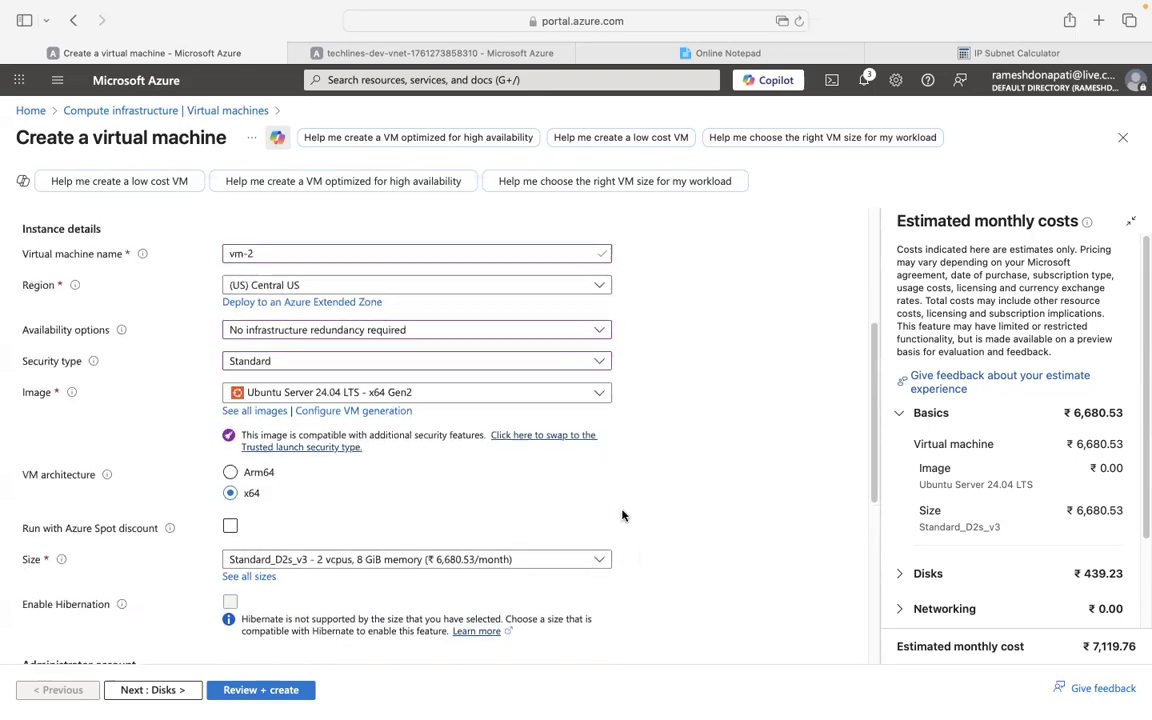
click(154, 231)
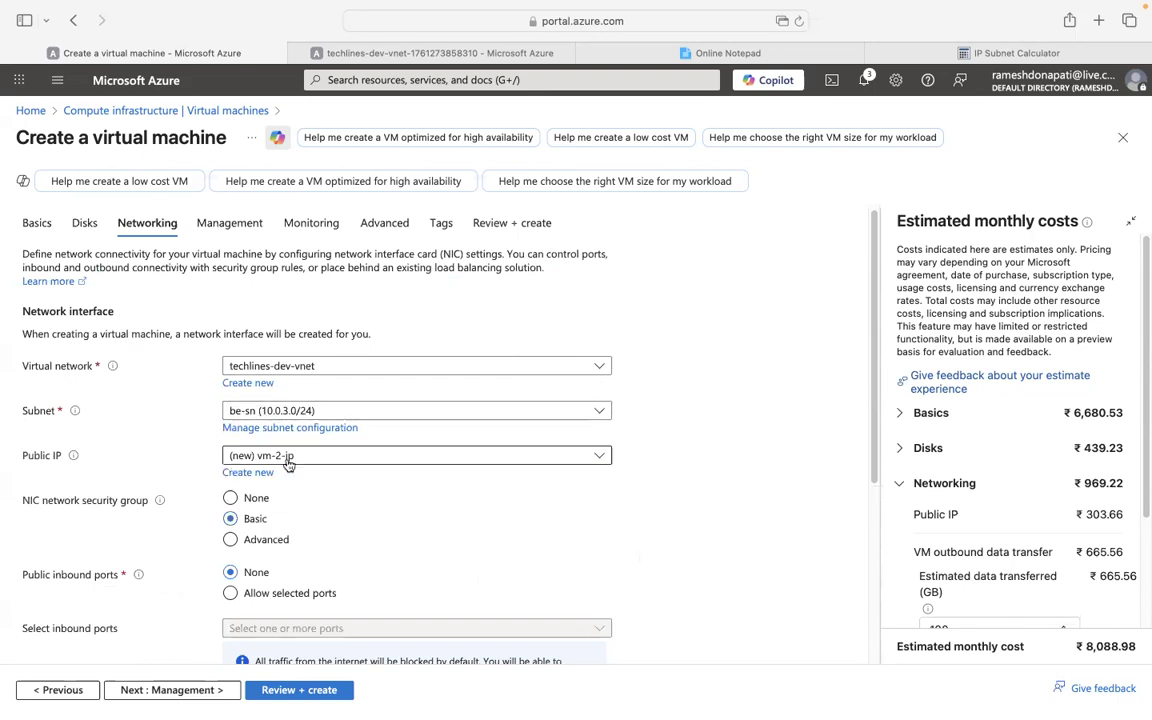
Set vm-2's public IP and NIC network security group both to None.
click(292, 458)
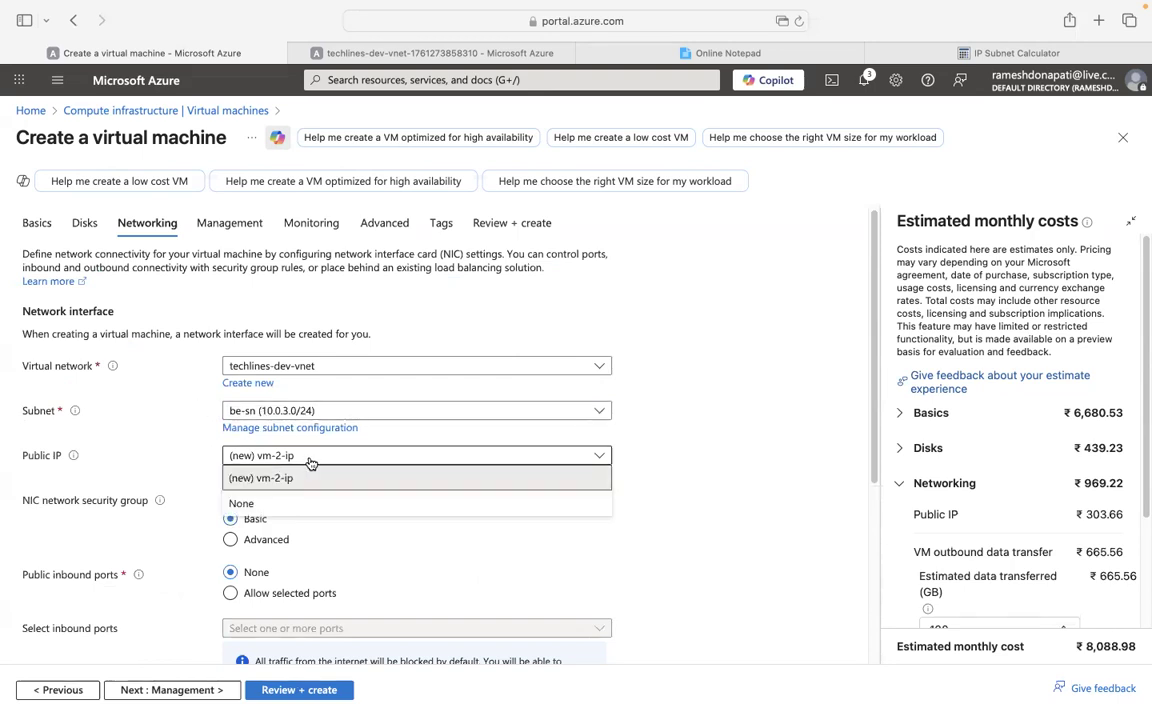
click(242, 503)
scroll(160, 444, down, 3)
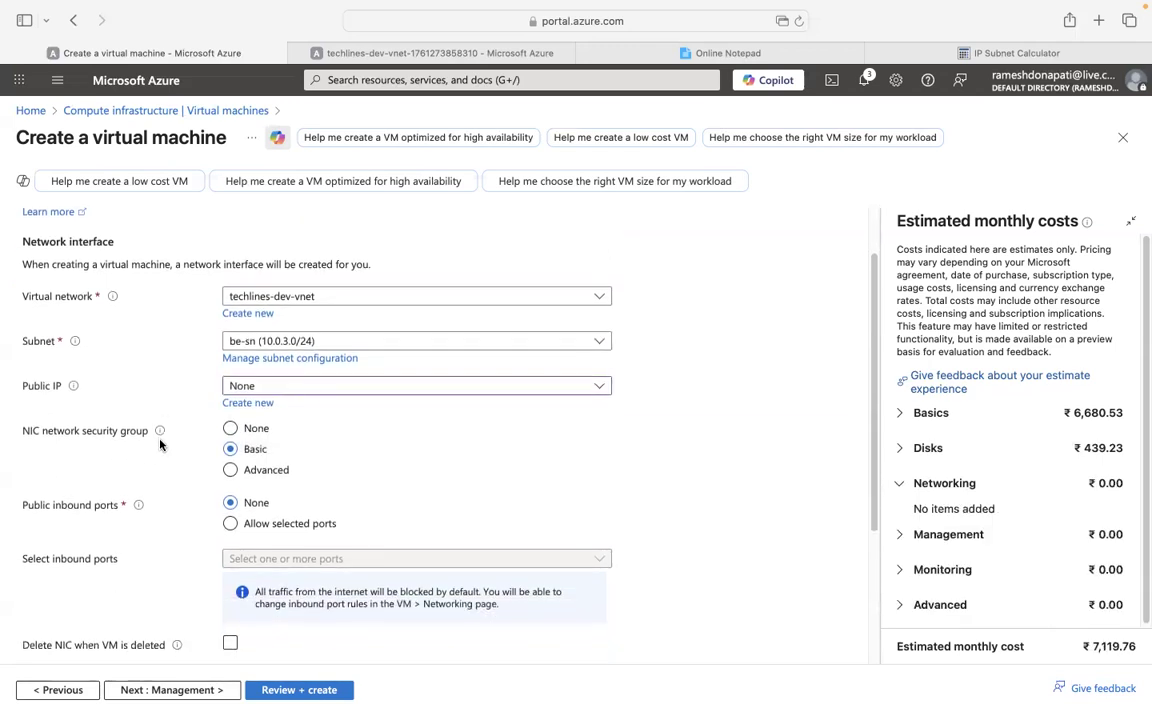
click(255, 384)
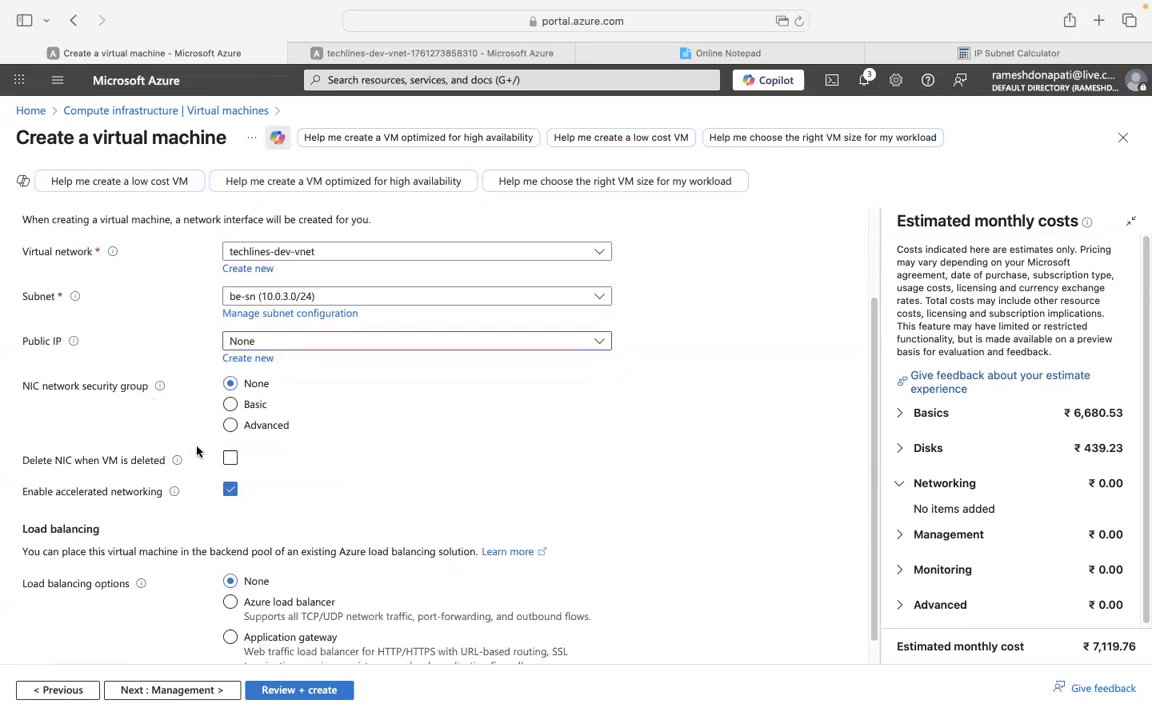
Run Review + create validation for vm-2 and submit it for creation.
scroll(197, 451, down, 1)
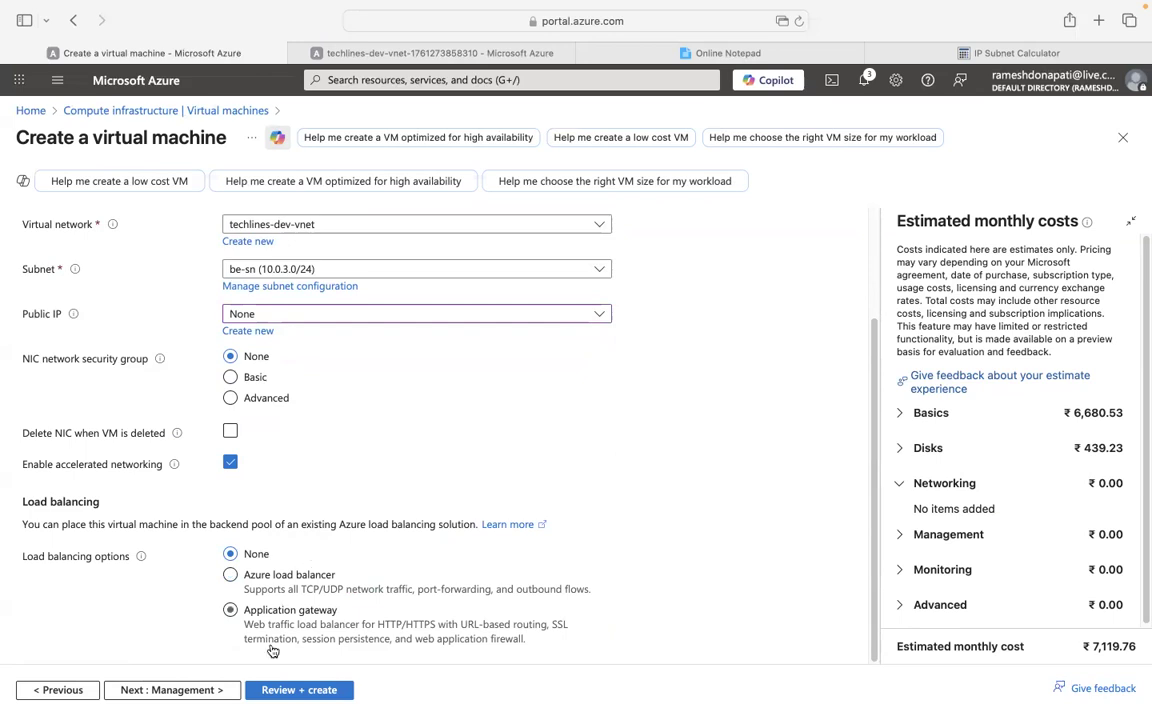
click(293, 690)
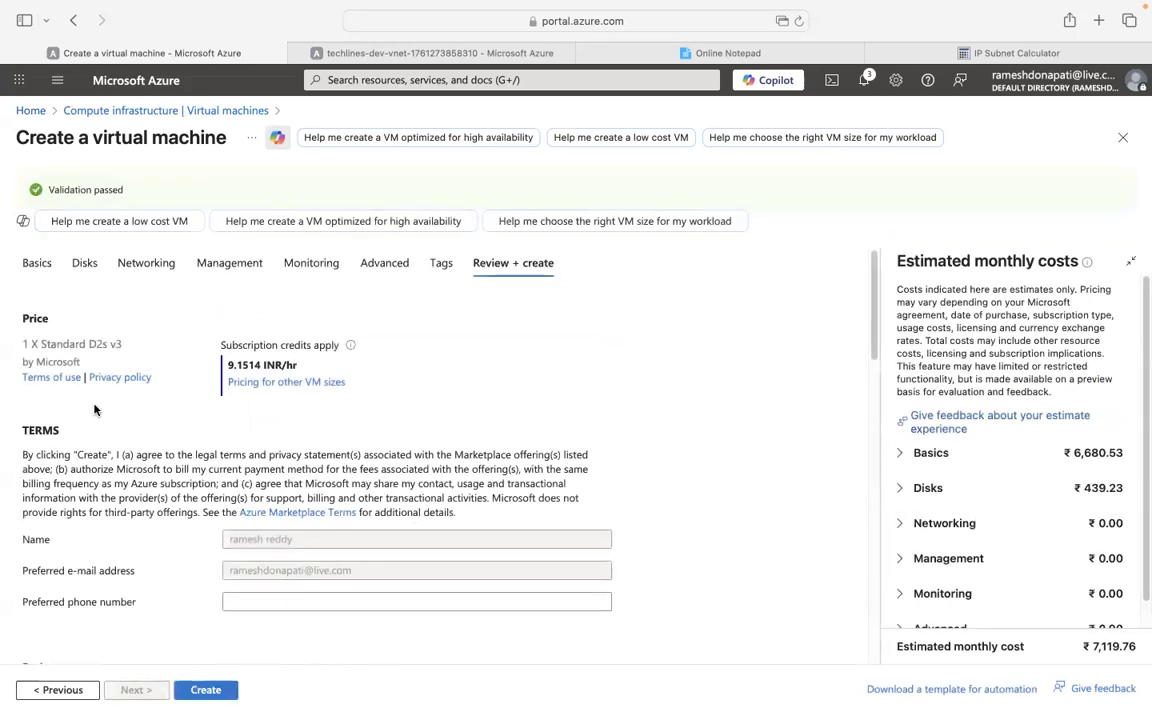
click(207, 691)
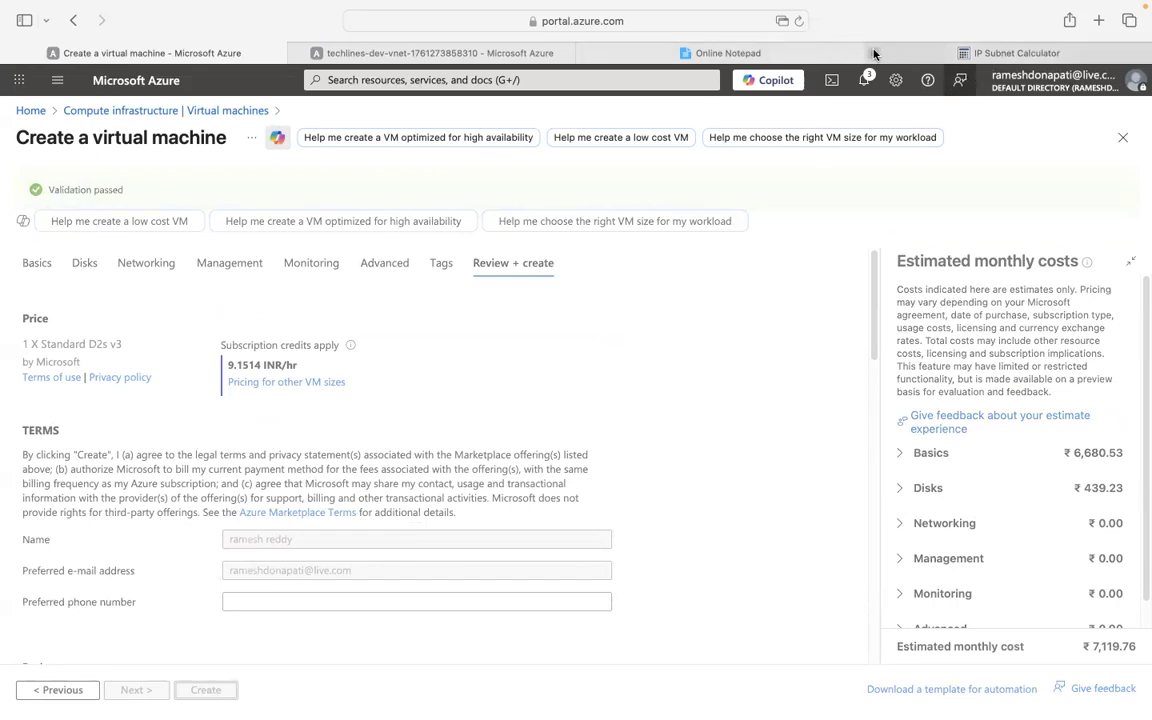
In a new browser tab, search Google for 'miru' and scan the results.
key(super+t)
text(miru)
key(Return)
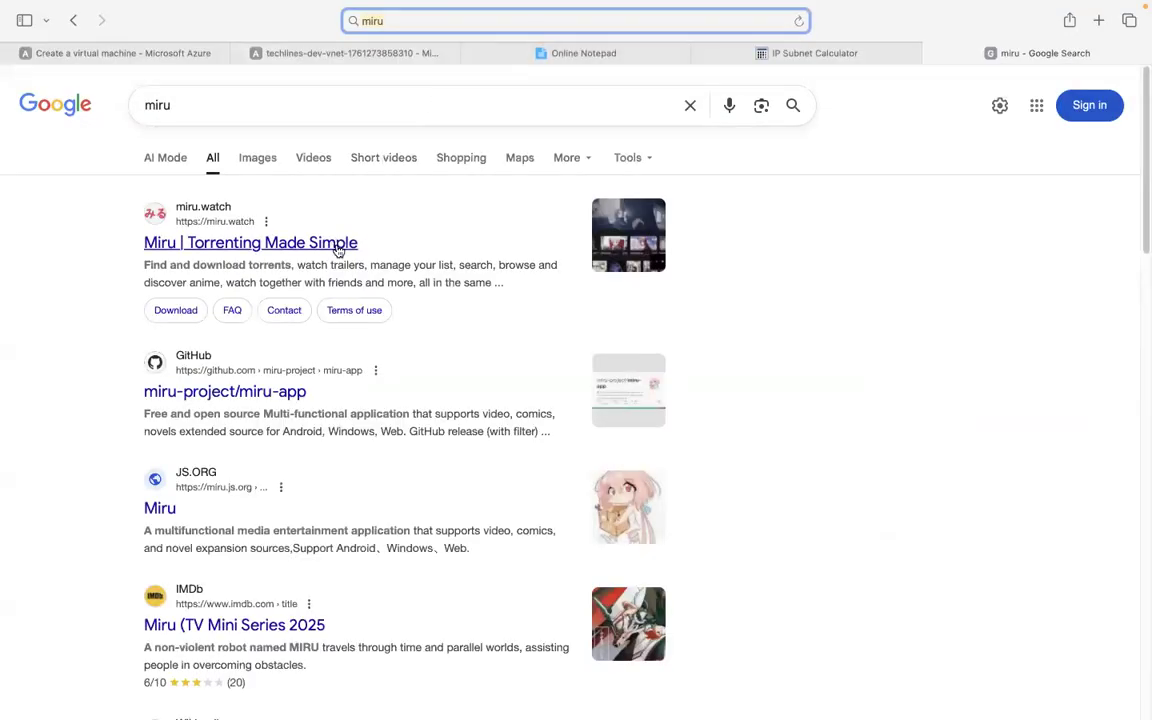
scroll(349, 261, down, 1)
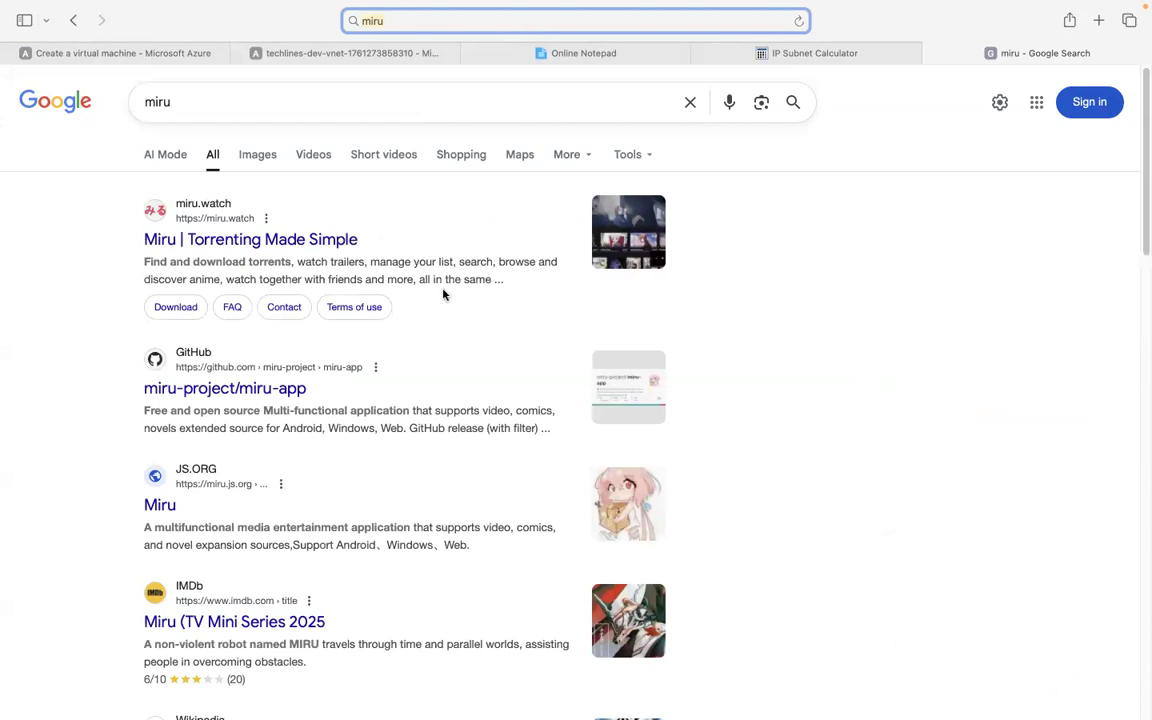
scroll(444, 294, down, 3)
scroll(447, 288, down, 5)
scroll(447, 288, up, 8)
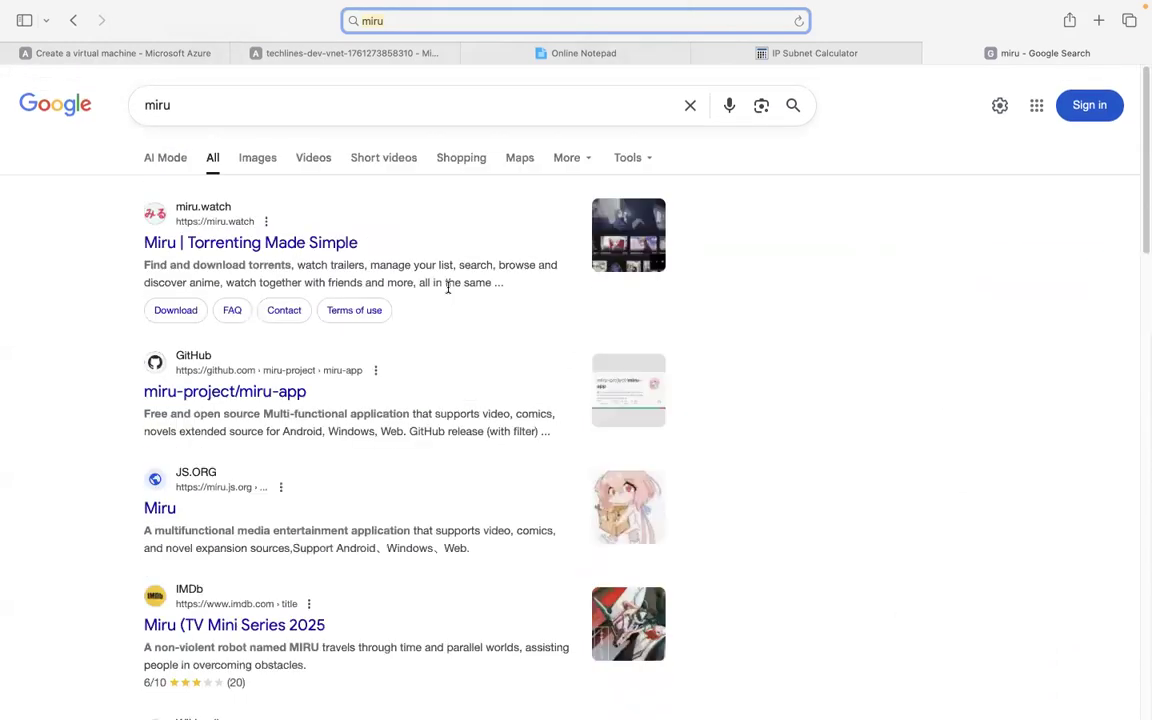
Correct the query to 'miro' and open the 'Miro | workspace for innovation' result.
key(BackSpace)
key(BackSpace)
key(BackSpace)
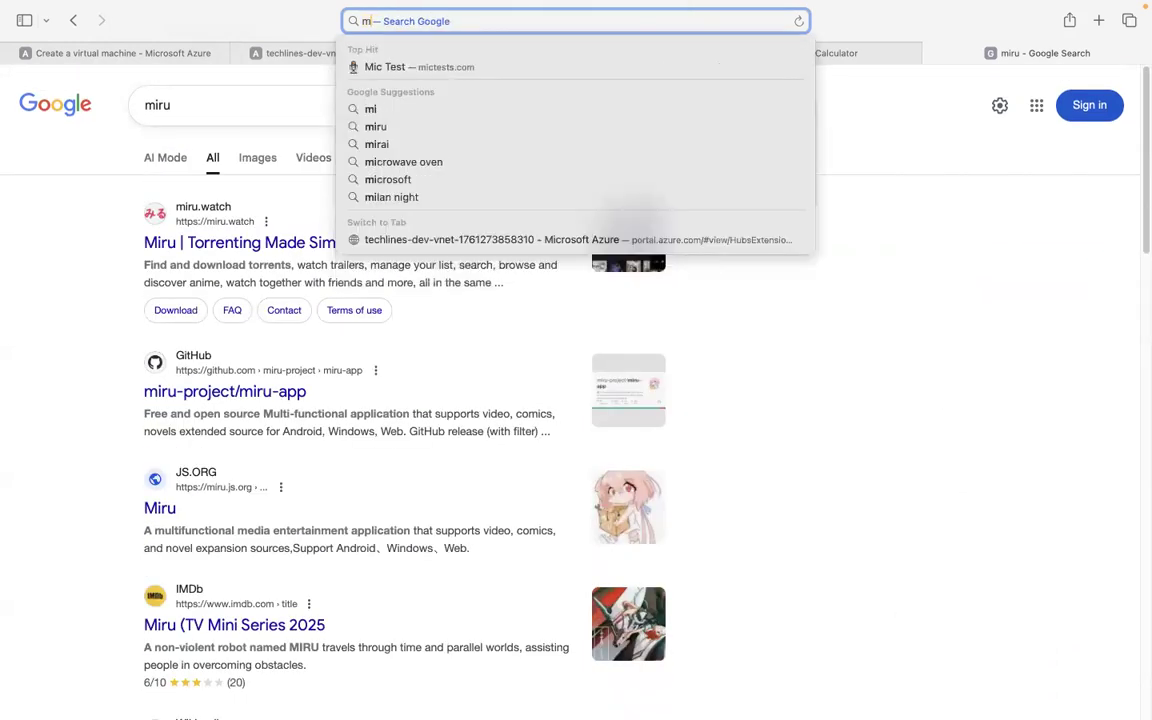
text(eru)
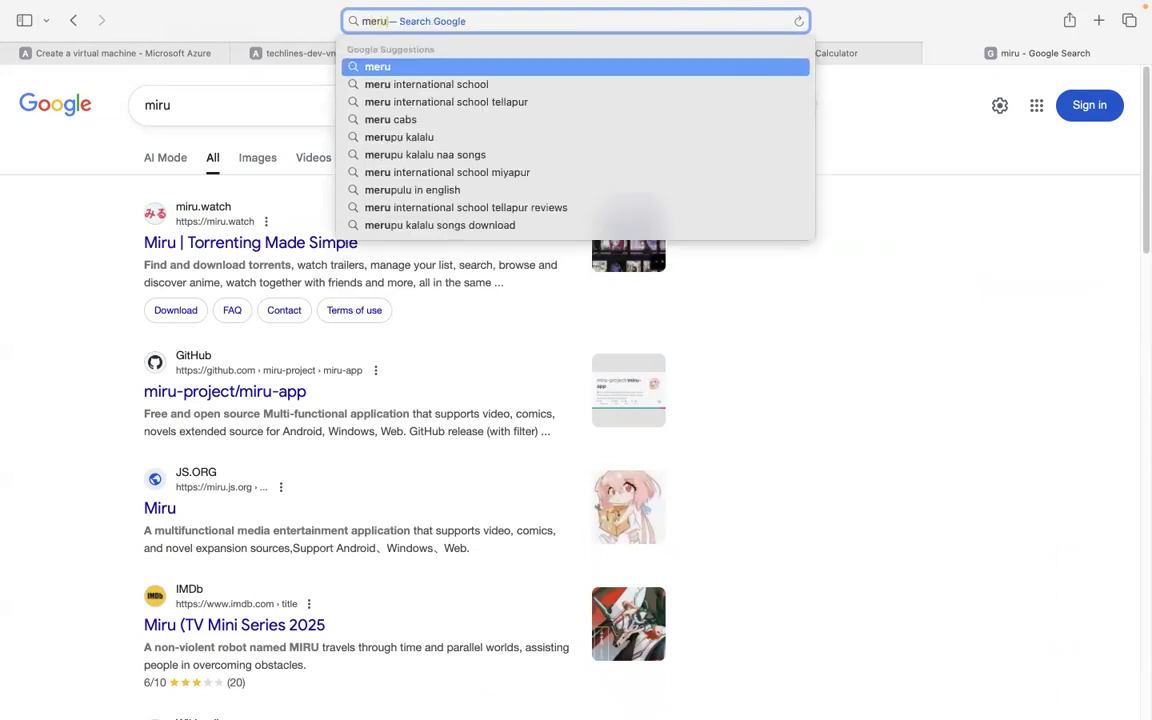
key(BackSpace)
key(BackSpace)
key(BackSpace)
text(iro)
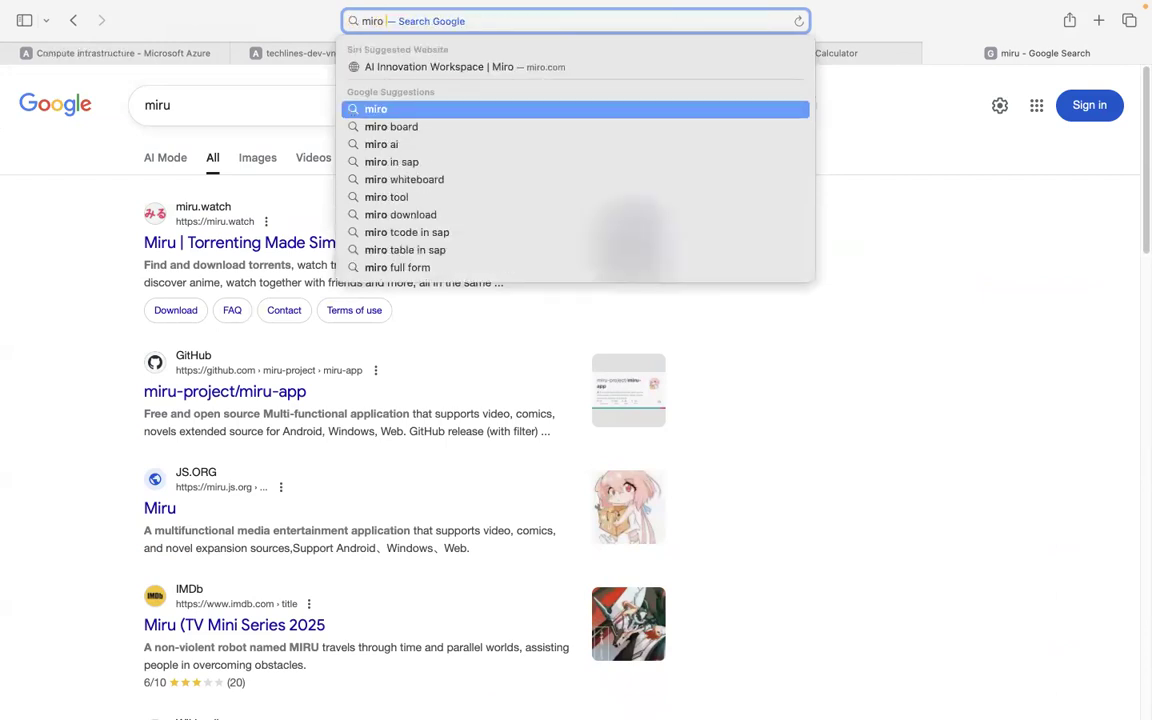
key(Return)
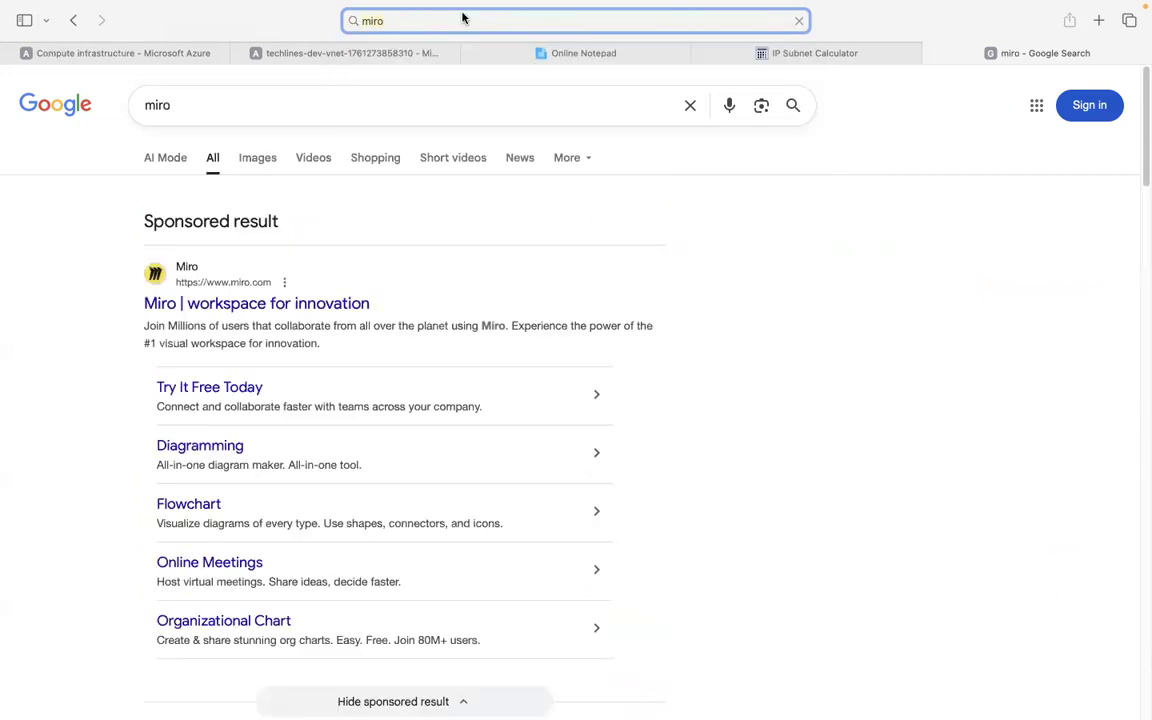
click(218, 312)
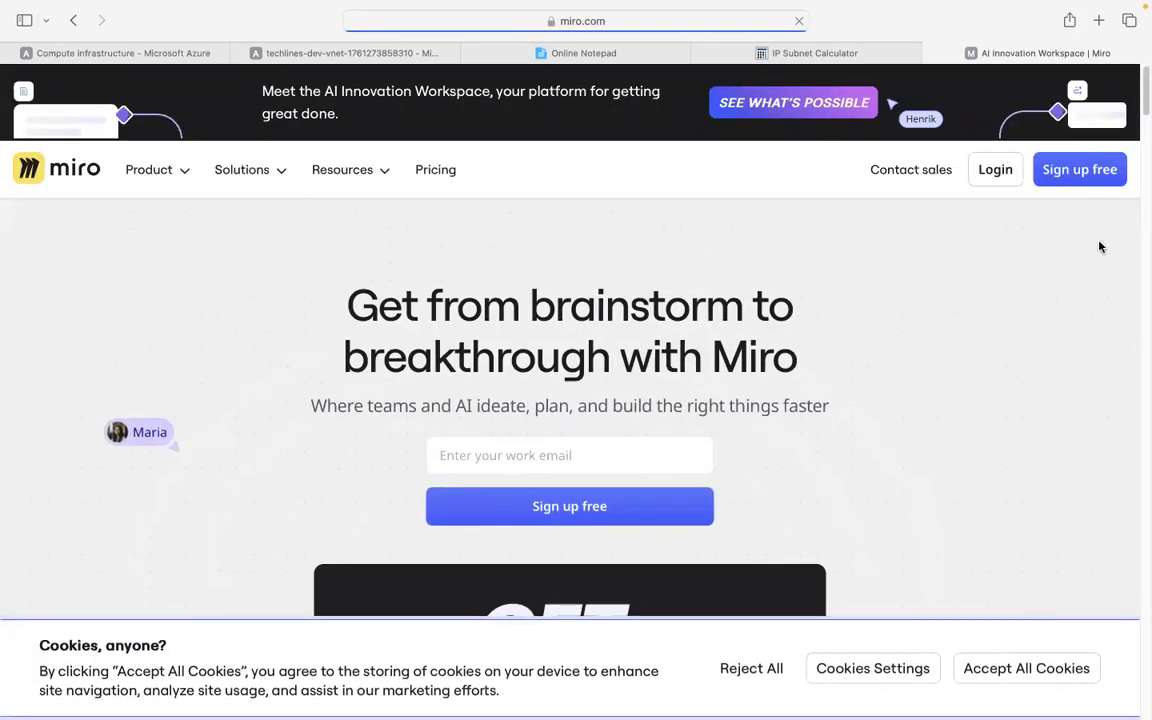
Scroll through the Miro homepage and accept all cookies.
scroll(782, 452, down, 5)
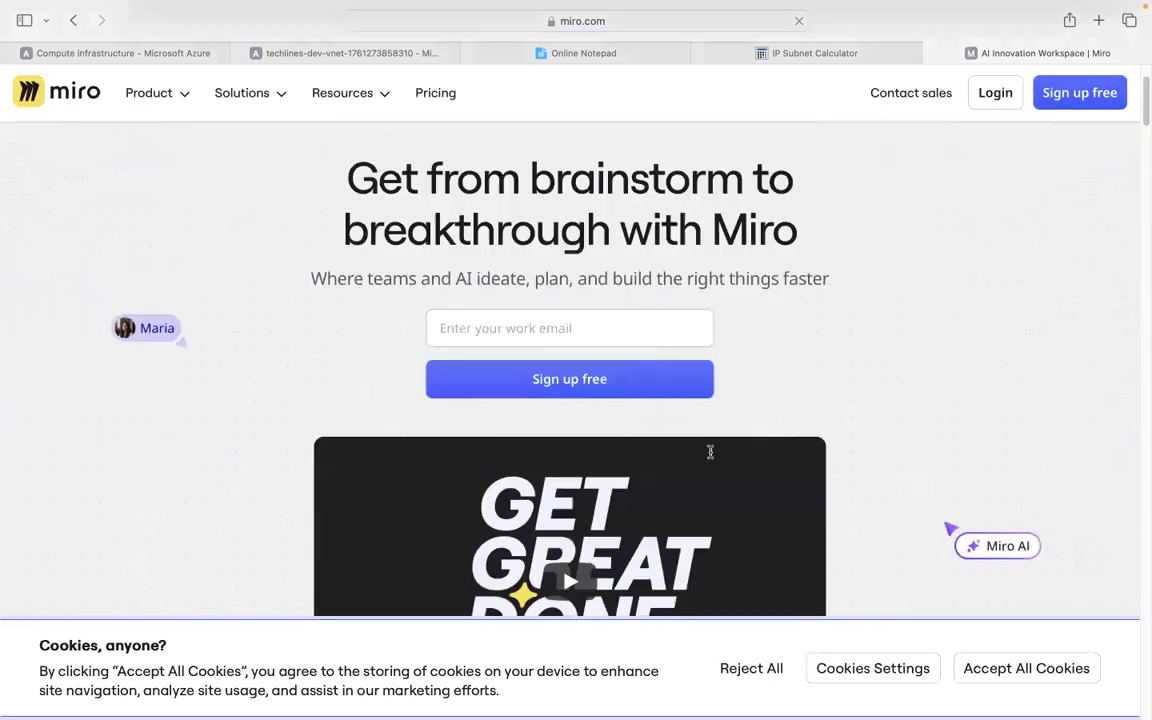
scroll(712, 457, down, 15)
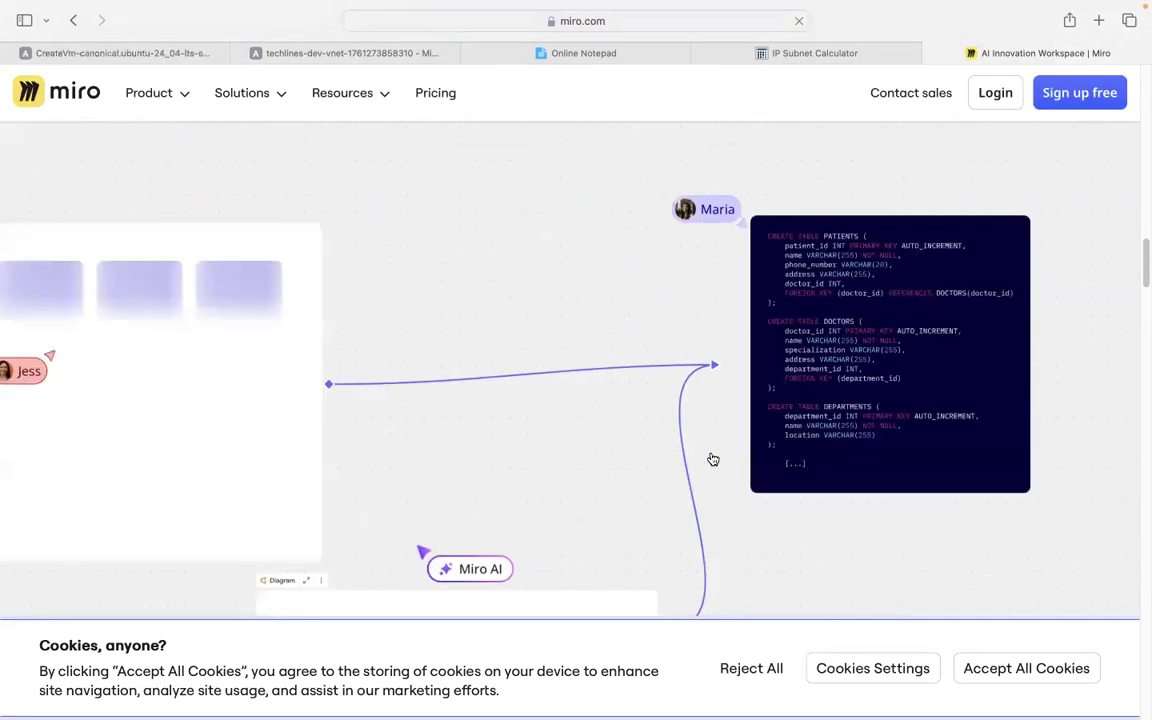
scroll(712, 459, up, 5)
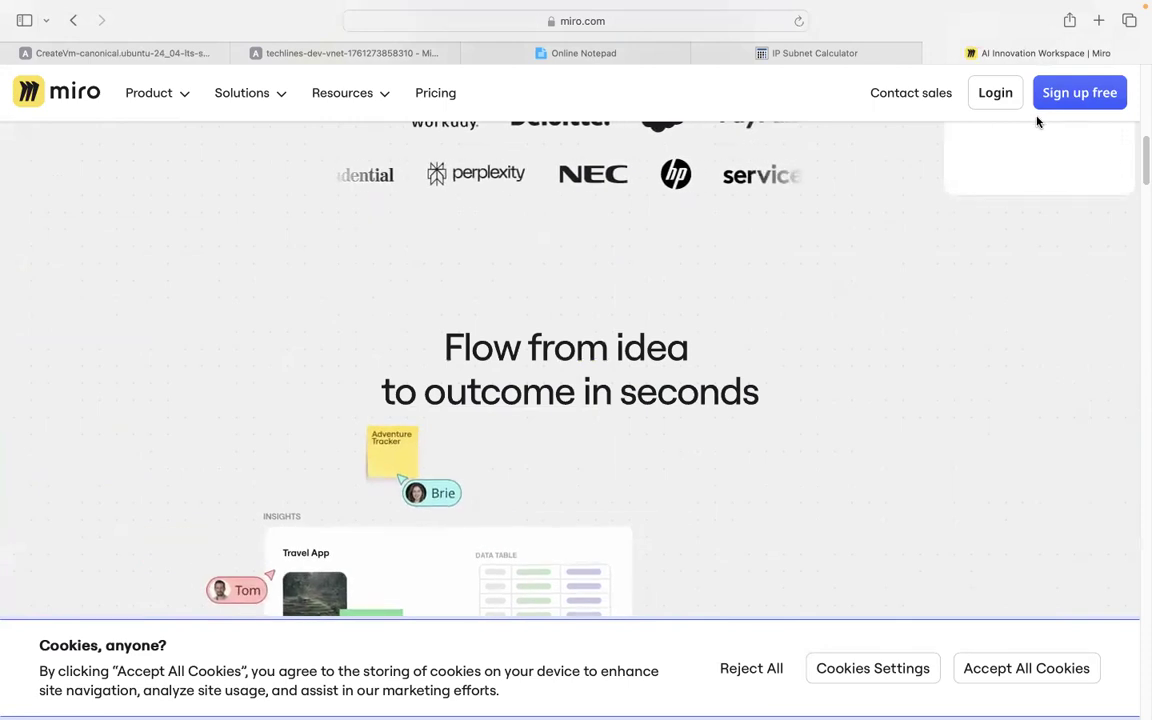
drag(1144, 176, 1145, 78)
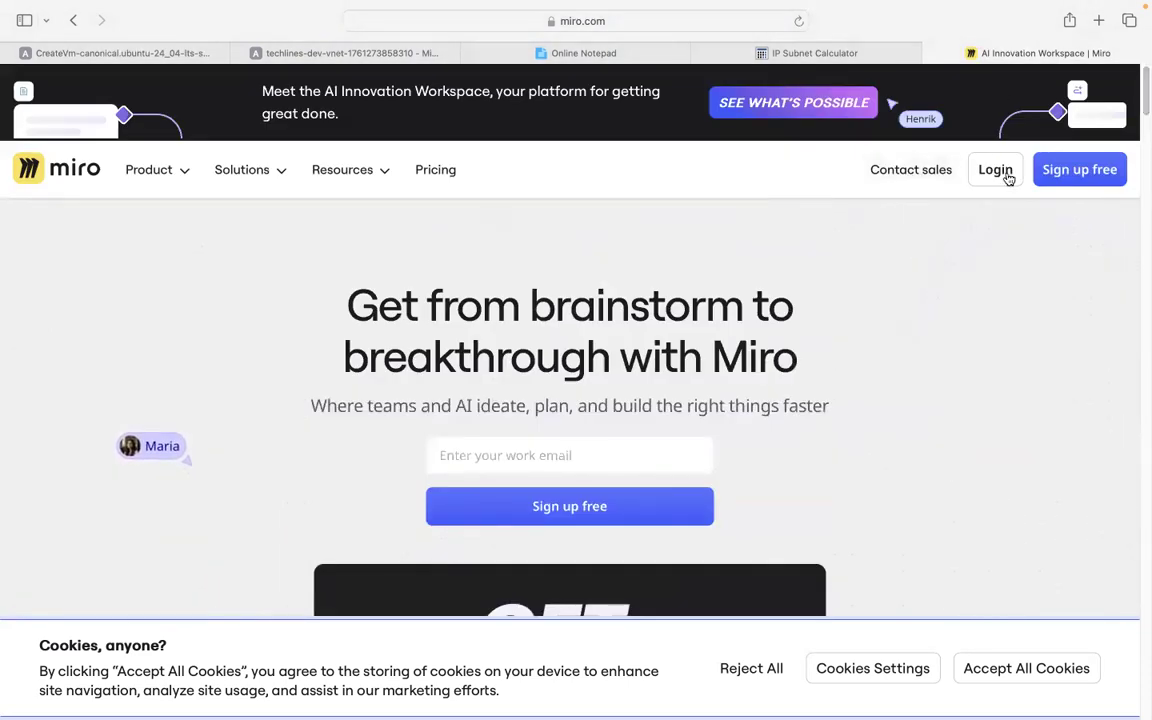
scroll(564, 460, down, 6)
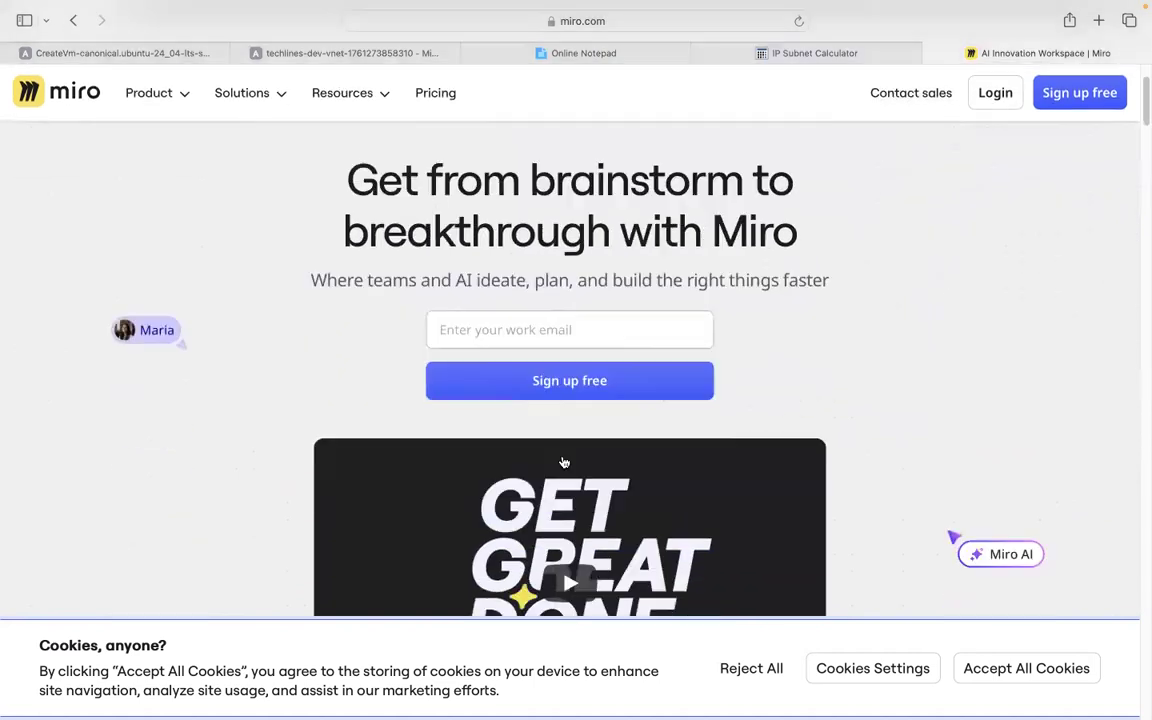
scroll(564, 462, down, 8)
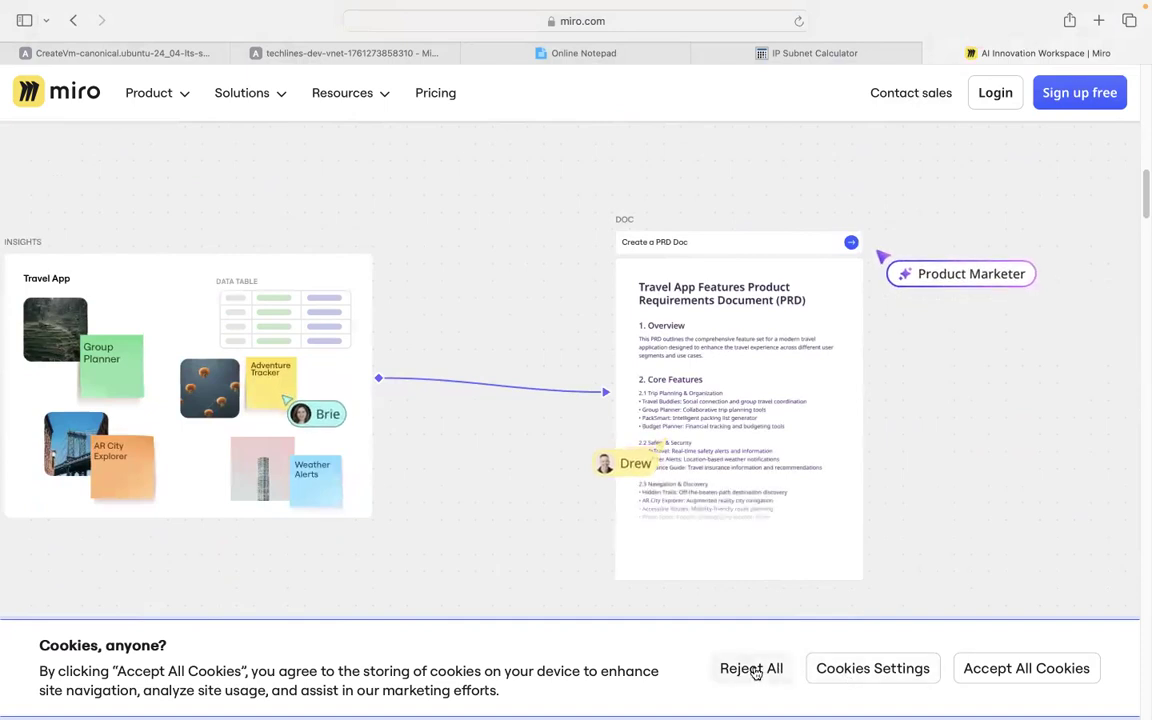
click(1030, 669)
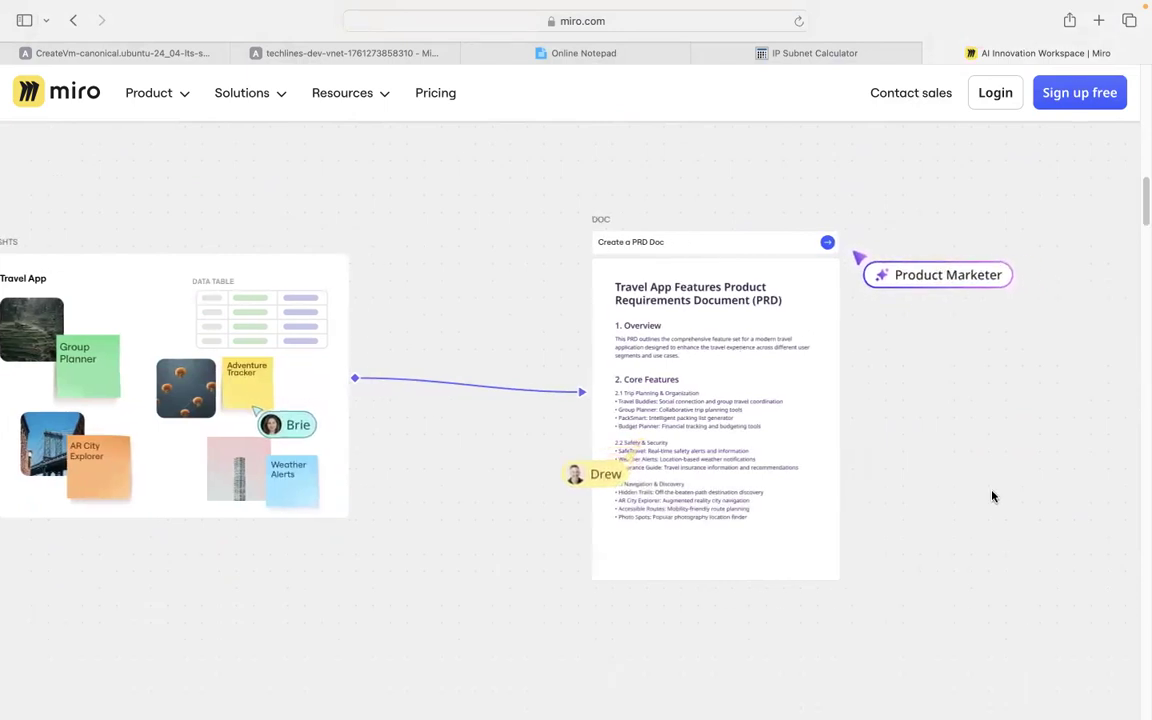
Return through the Online Notepad tab to the techlines-dev-vnet deployment overview in Azure.
scroll(992, 496, up, 6)
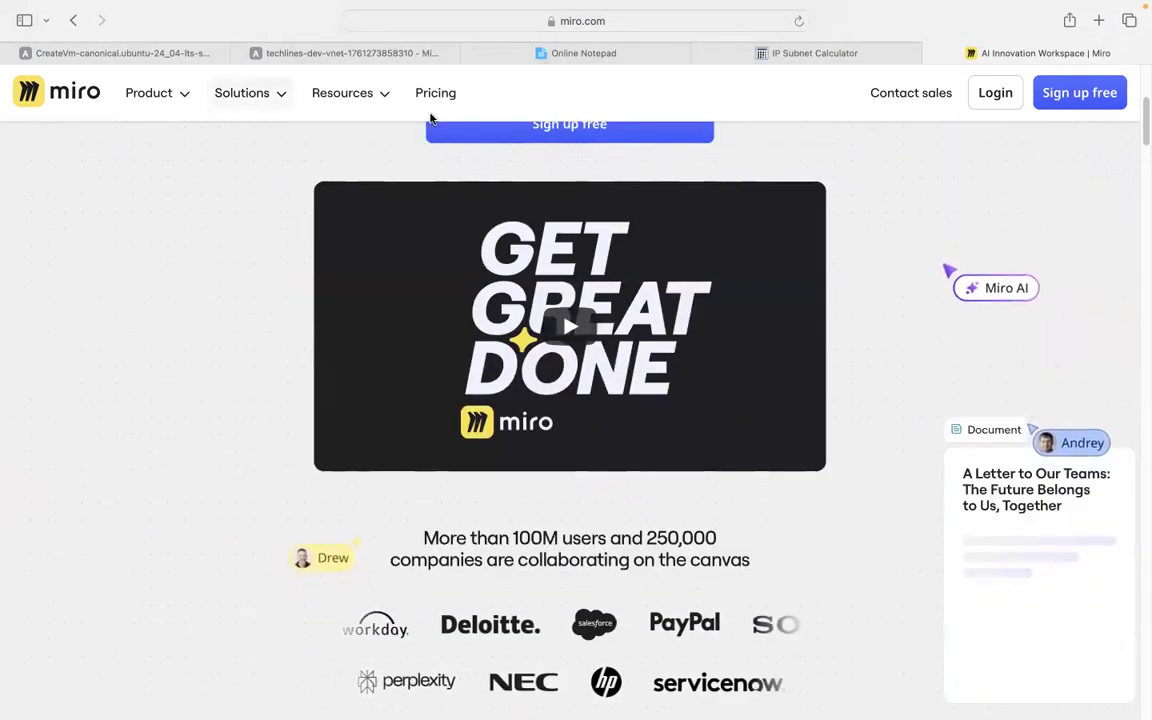
scroll(612, 292, down, 7)
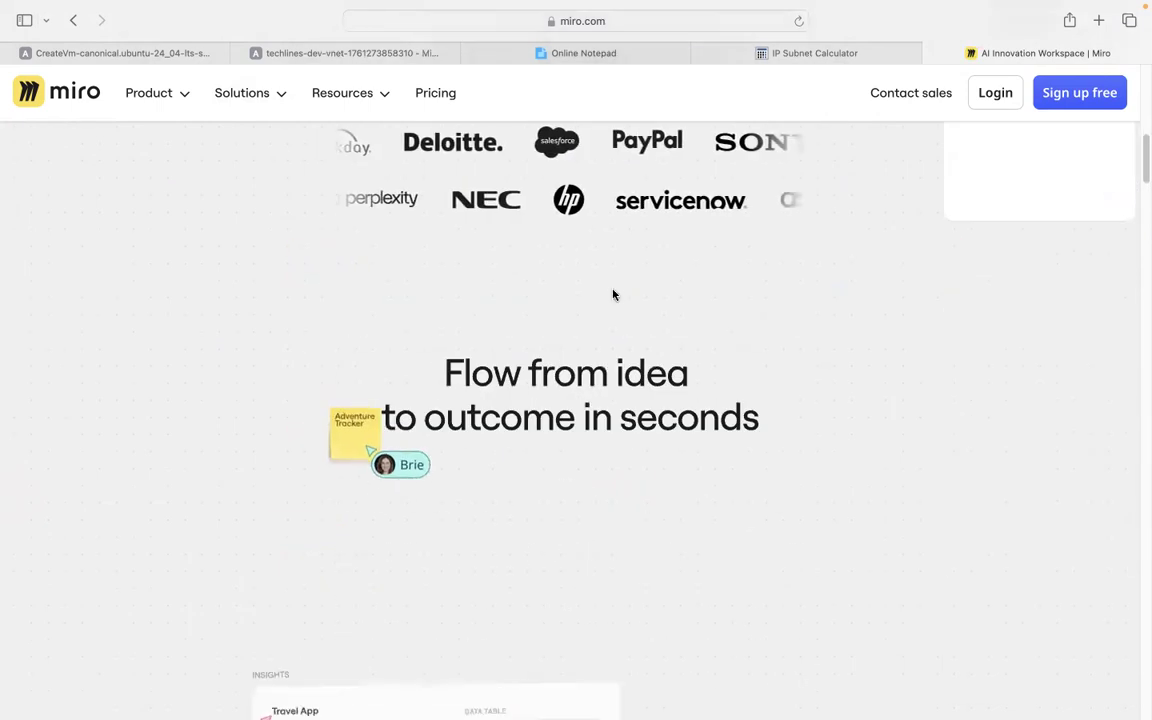
scroll(612, 292, down, 10)
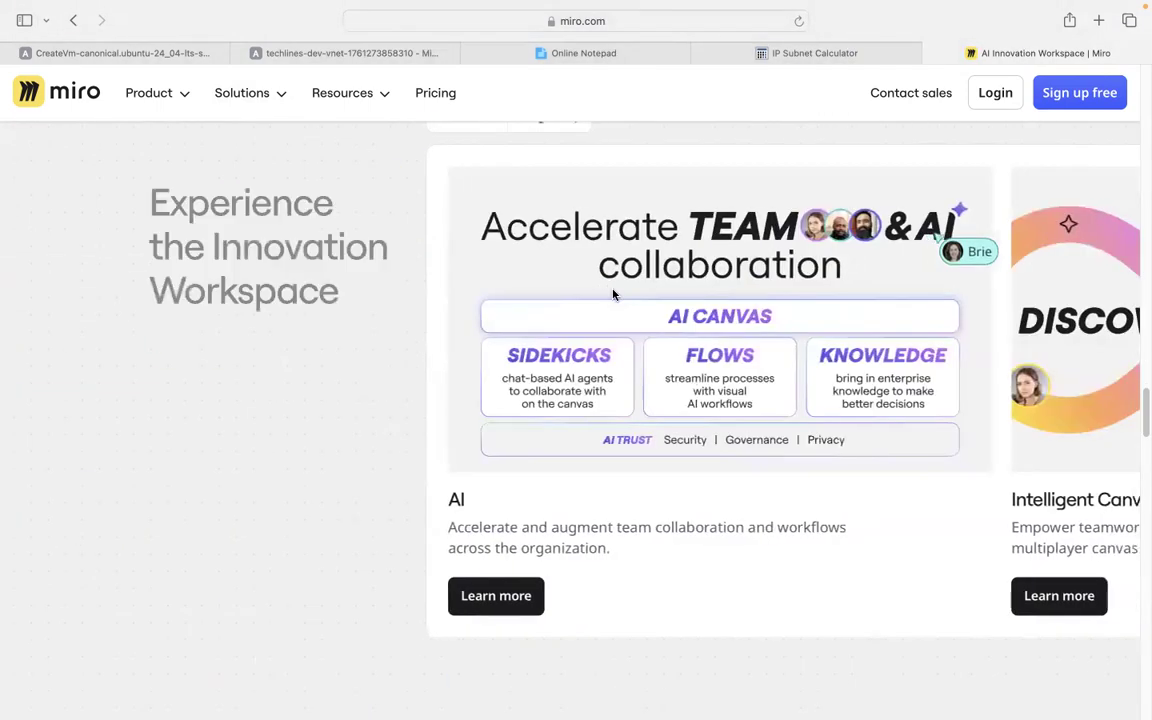
scroll(613, 294, up, 10)
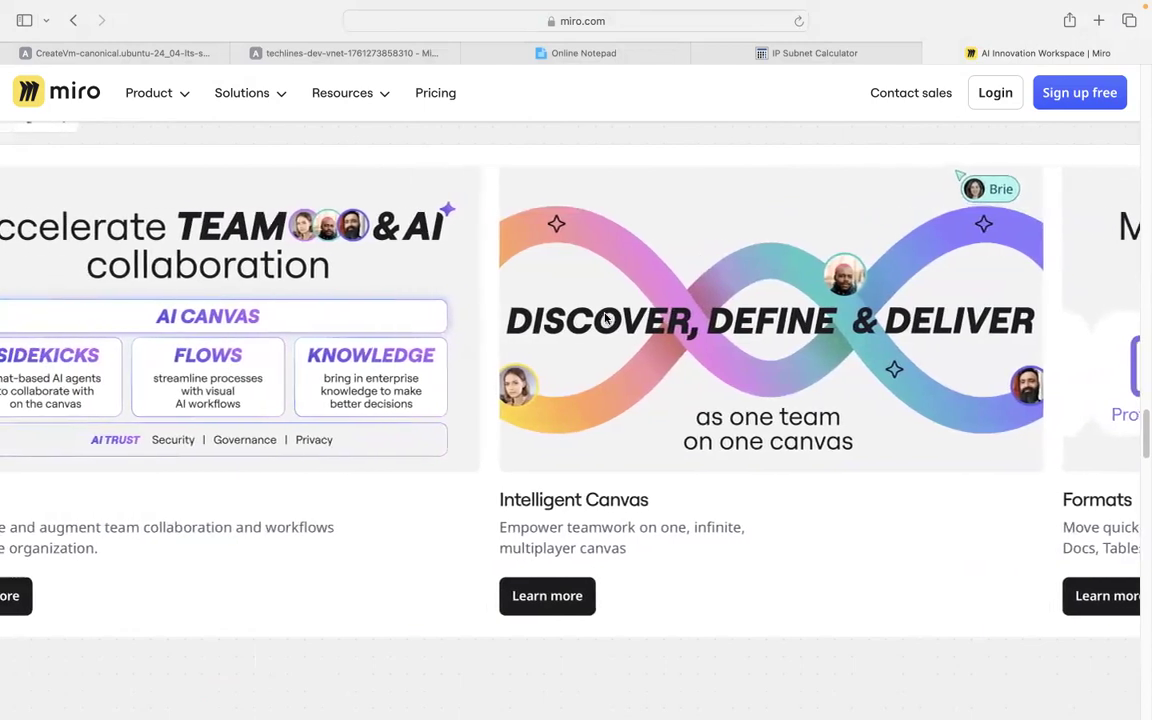
scroll(597, 337, up, 3)
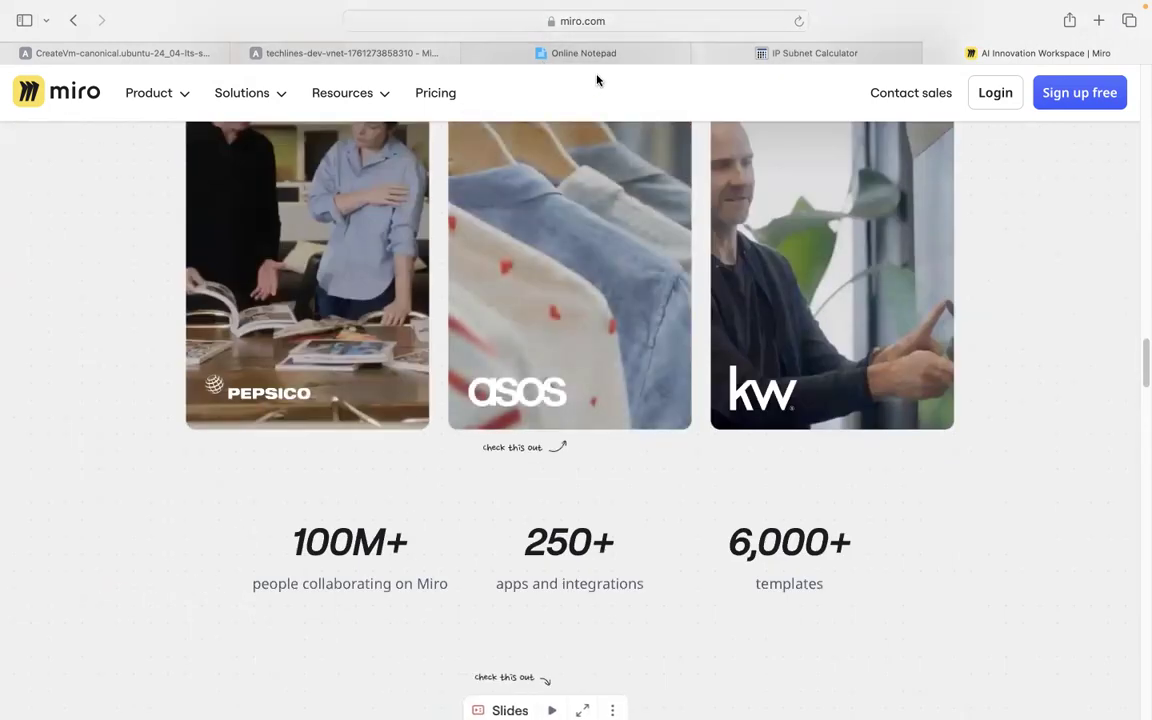
click(592, 55)
click(373, 55)
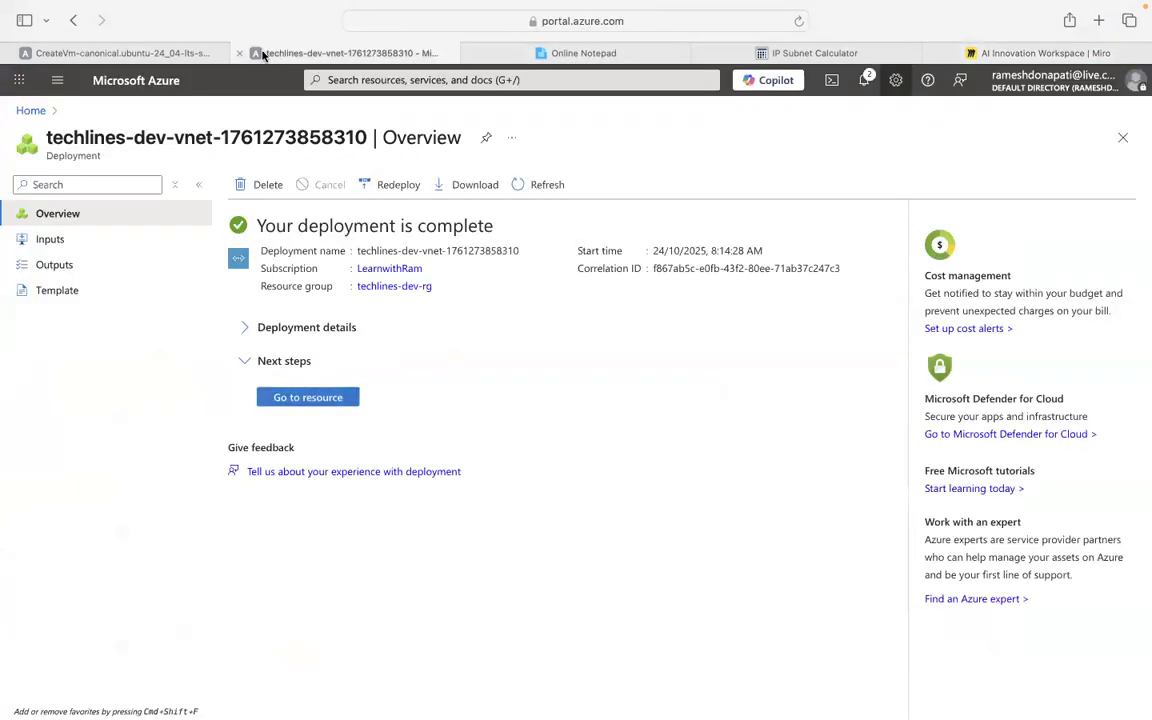
Check the Virtual networks list, then view and refresh the Virtual machines list.
click(30, 110)
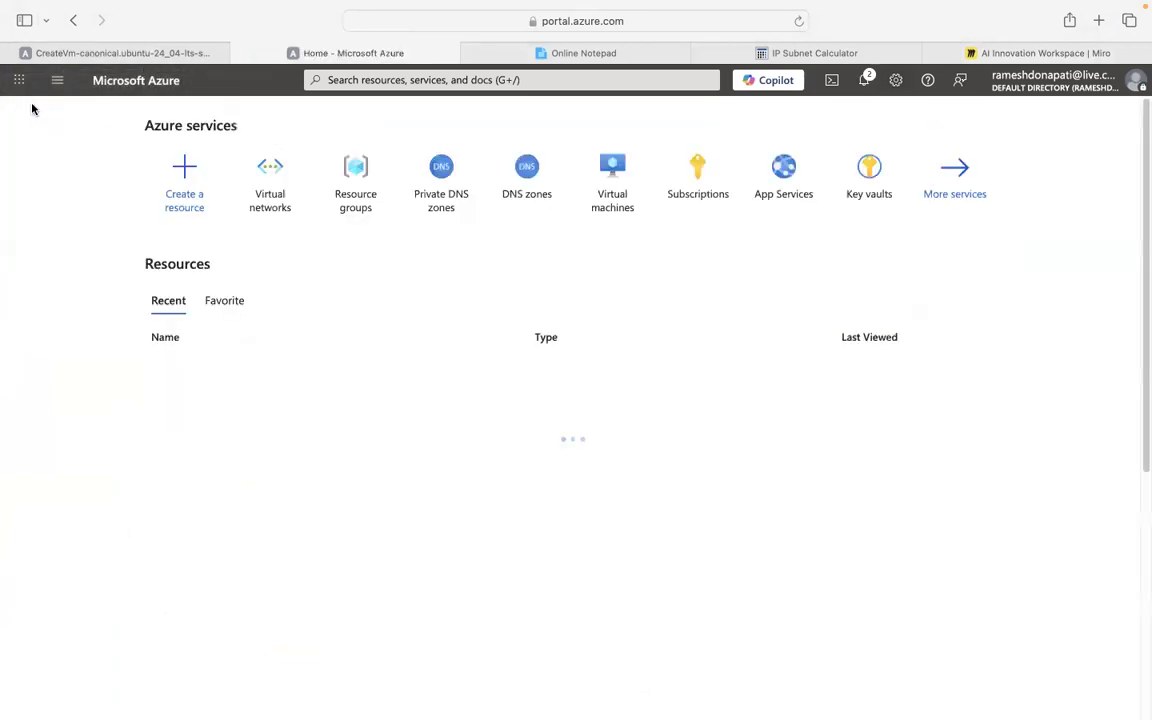
click(270, 181)
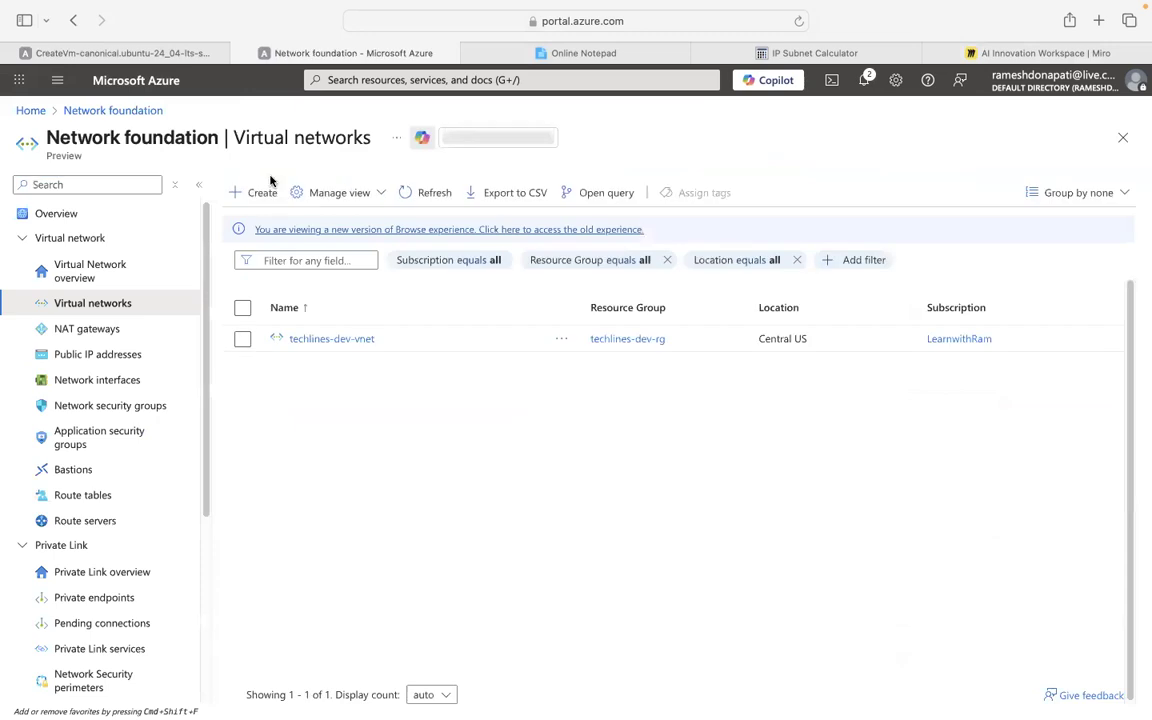
click(38, 113)
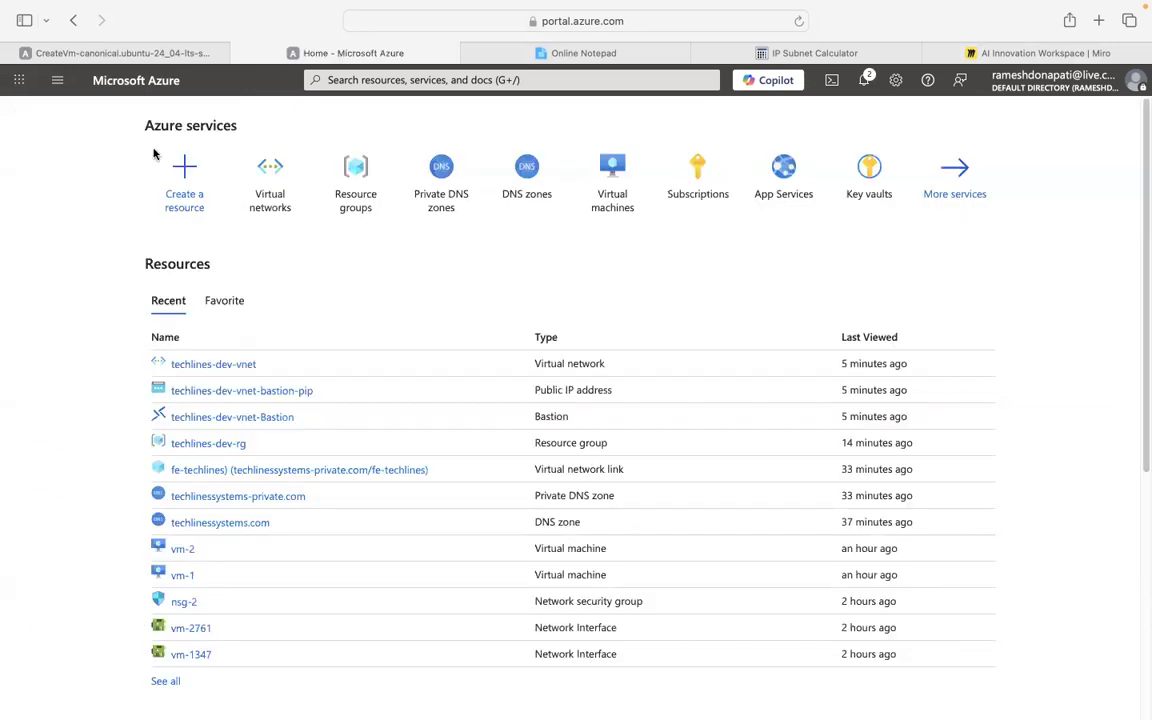
click(612, 189)
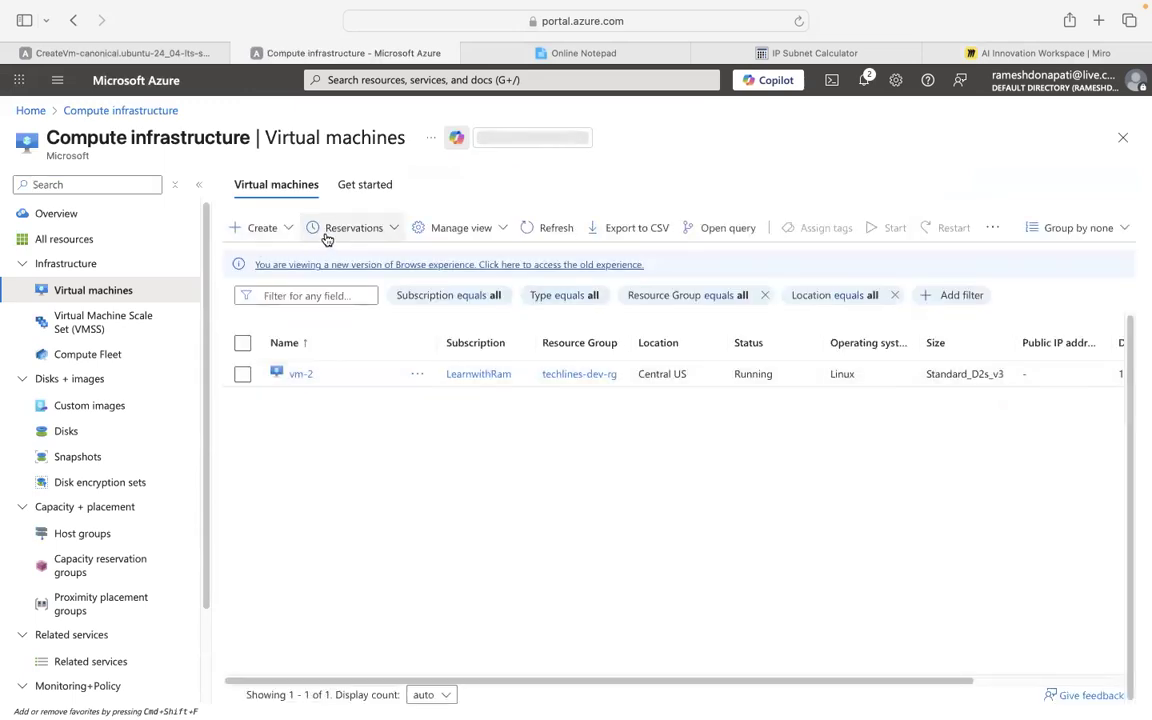
click(542, 236)
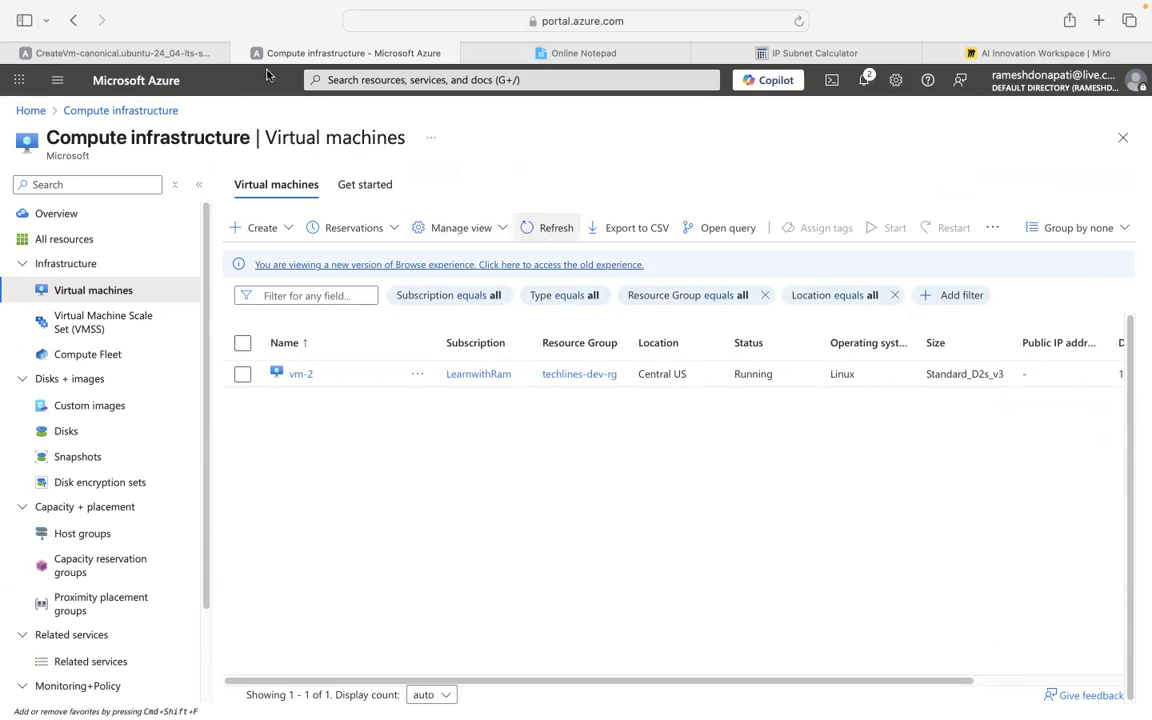
Confirm vm-1 is not found, then open the Create menu on Virtual machines.
click(31, 111)
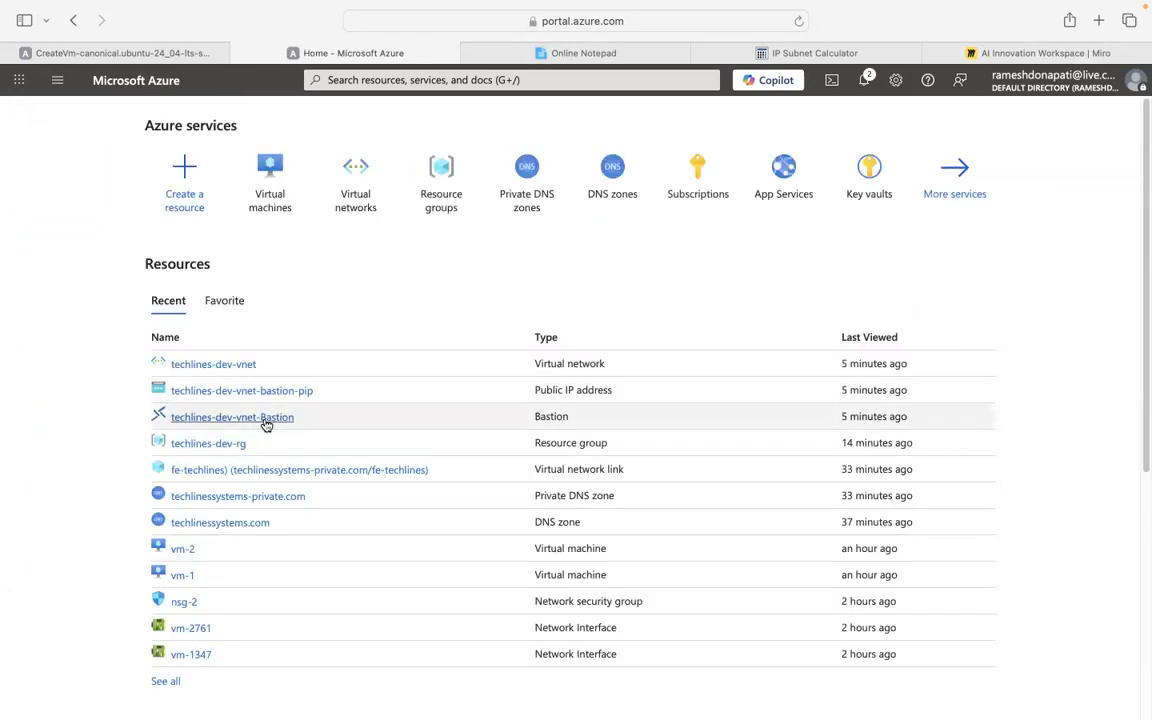
click(176, 578)
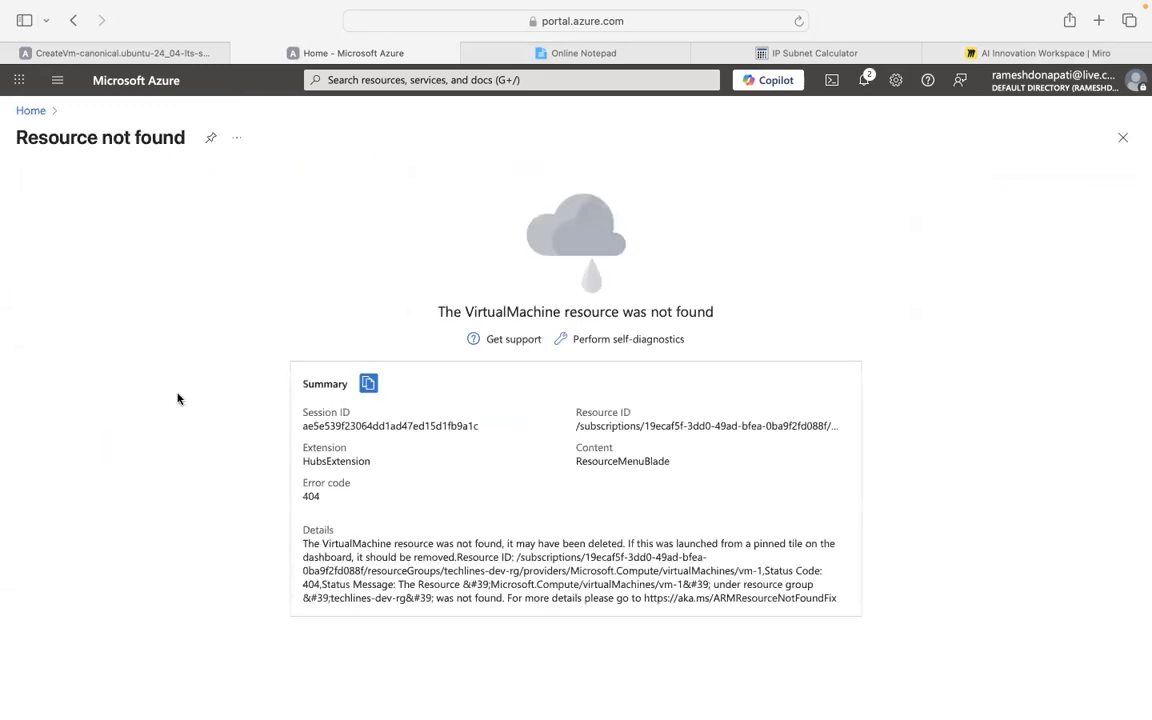
click(33, 112)
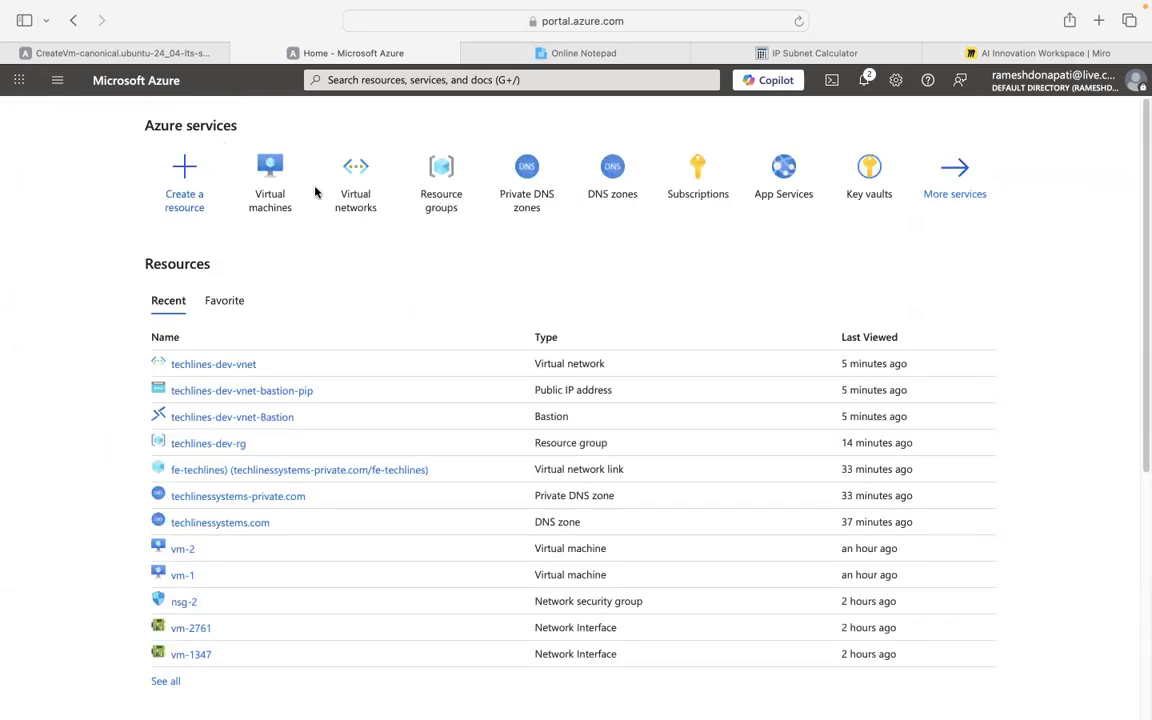
click(261, 174)
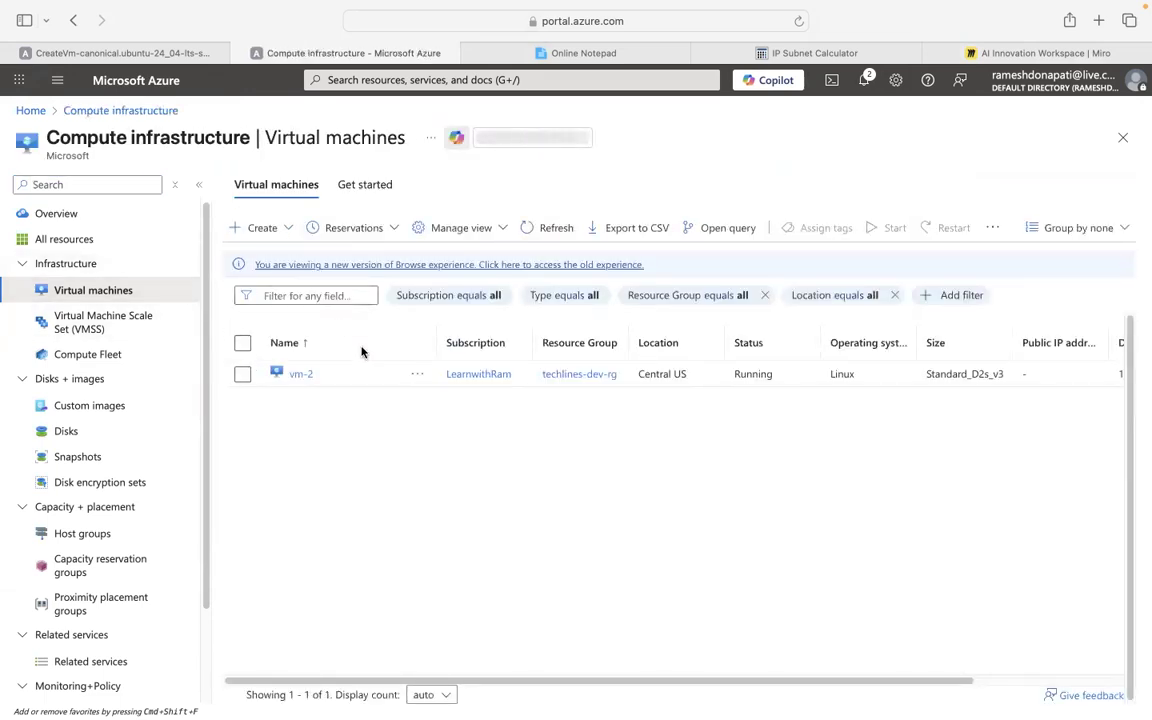
scroll(116, 355, down, 2)
click(264, 228)
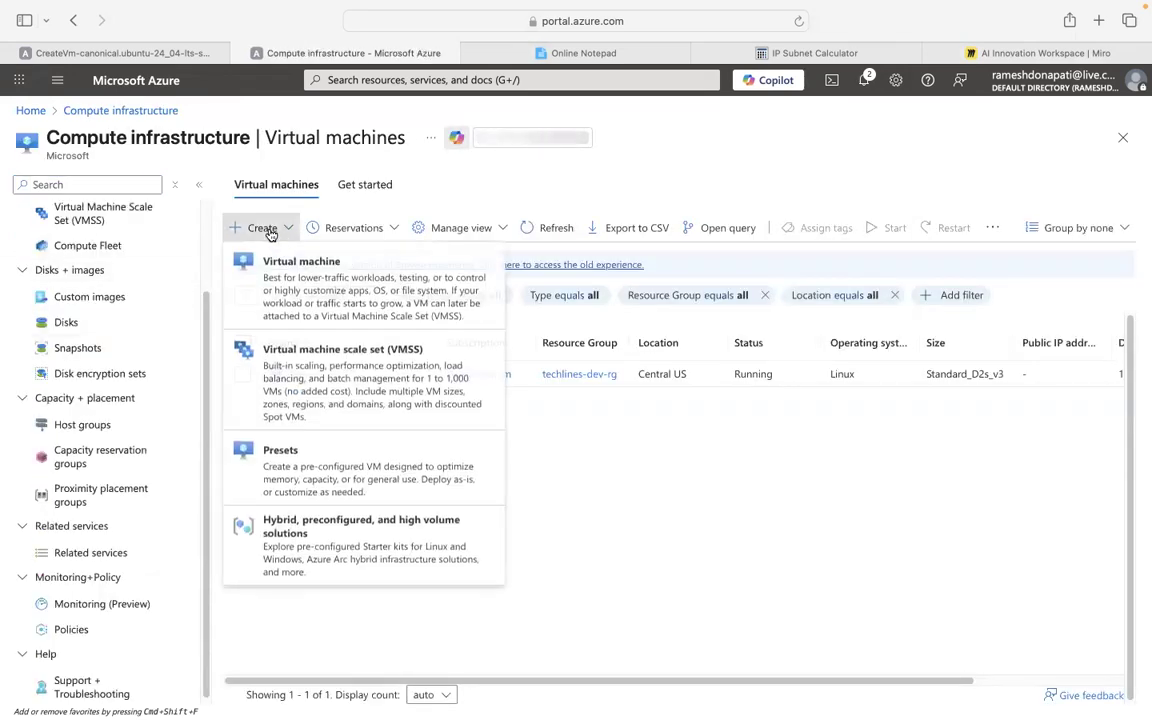
Start a new virtual machine named vm-1 in resource group techlines-dev-rg.
click(284, 276)
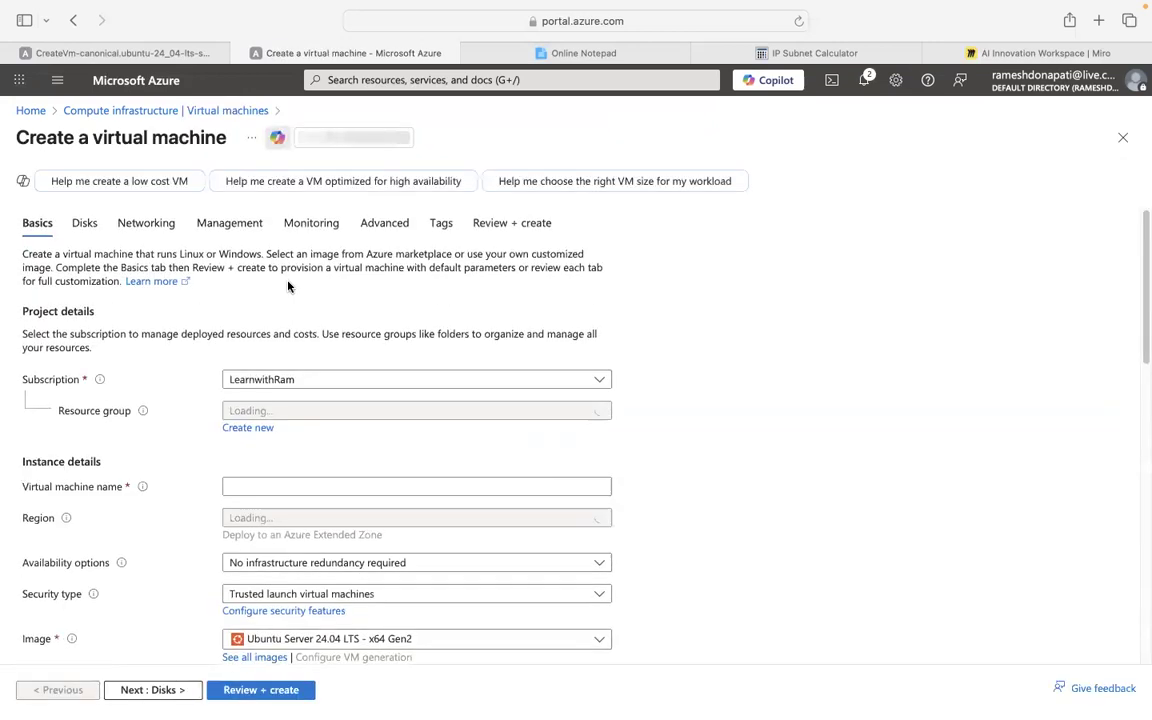
click(300, 413)
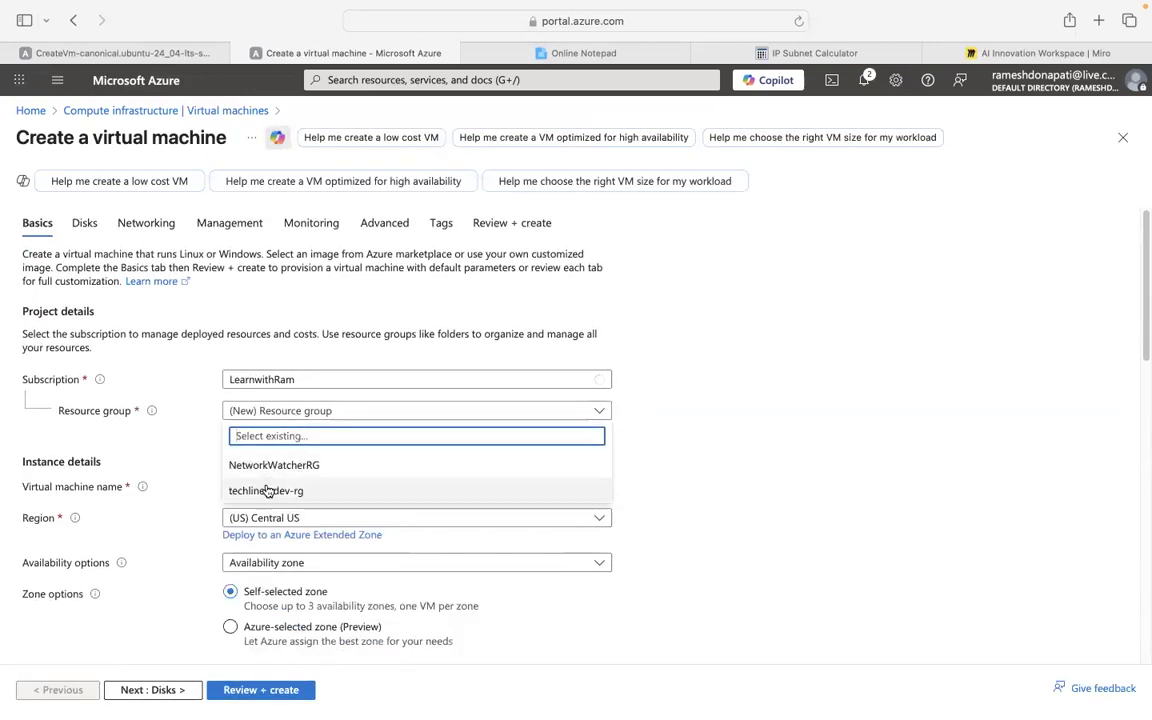
click(298, 489)
click(294, 487)
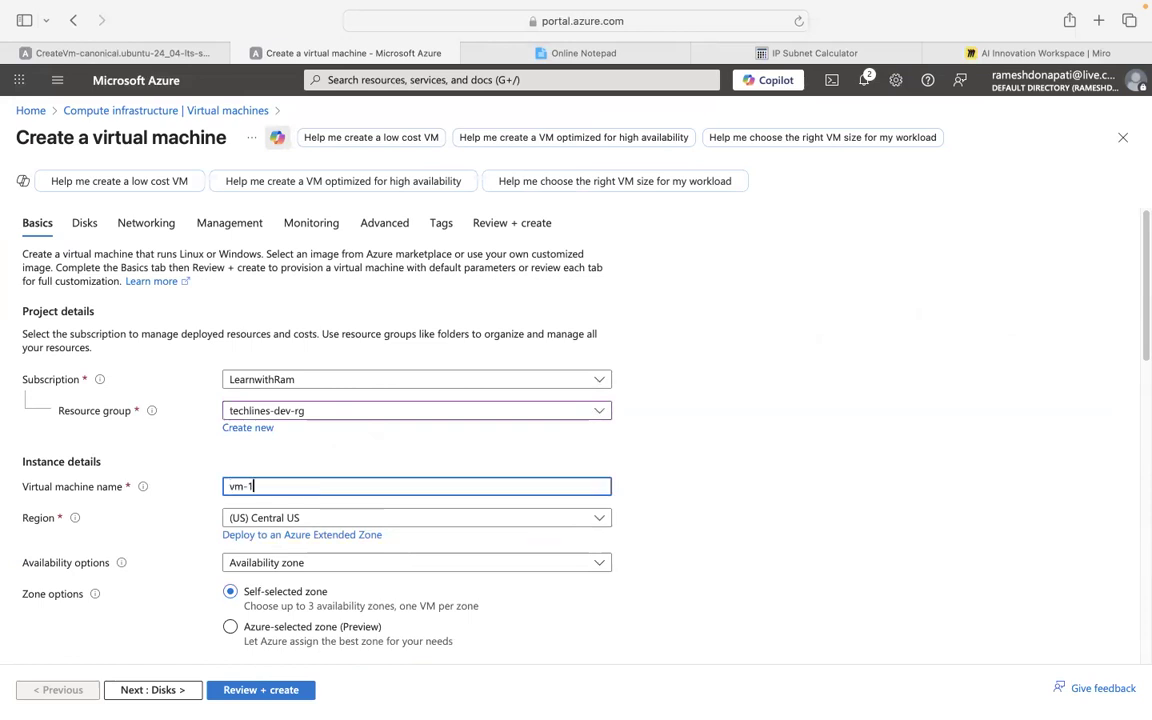
scroll(787, 483, down, 5)
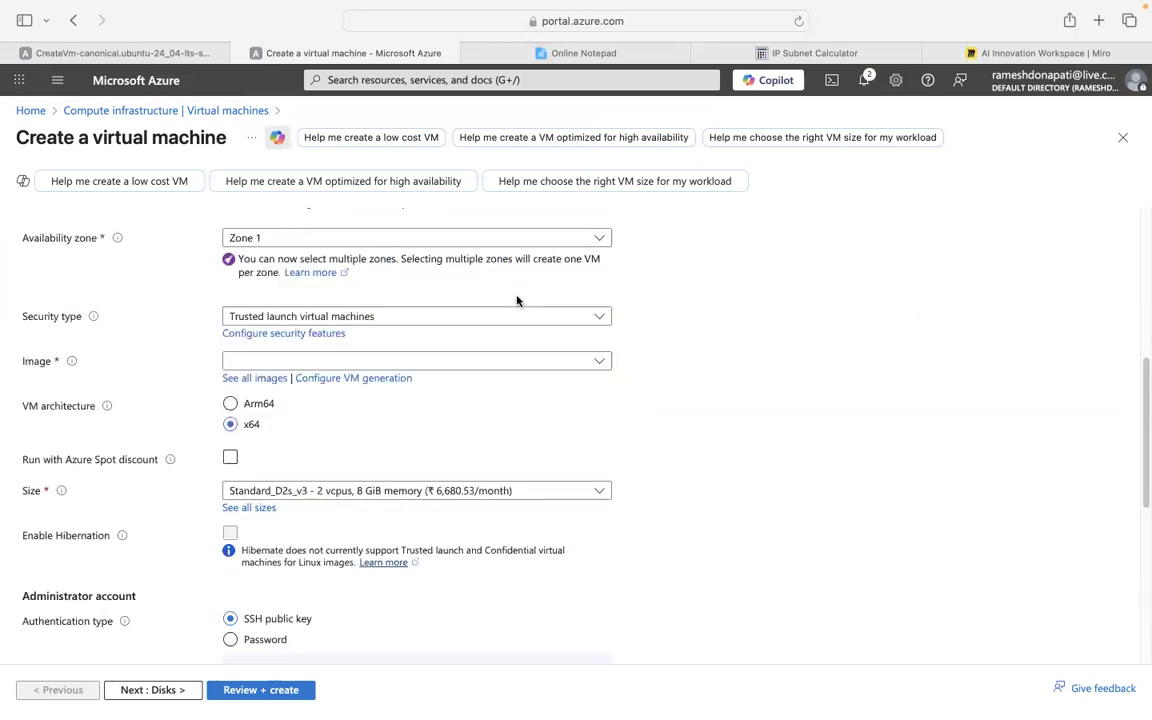
scroll(517, 300, up, 2)
scroll(515, 326, up, 2)
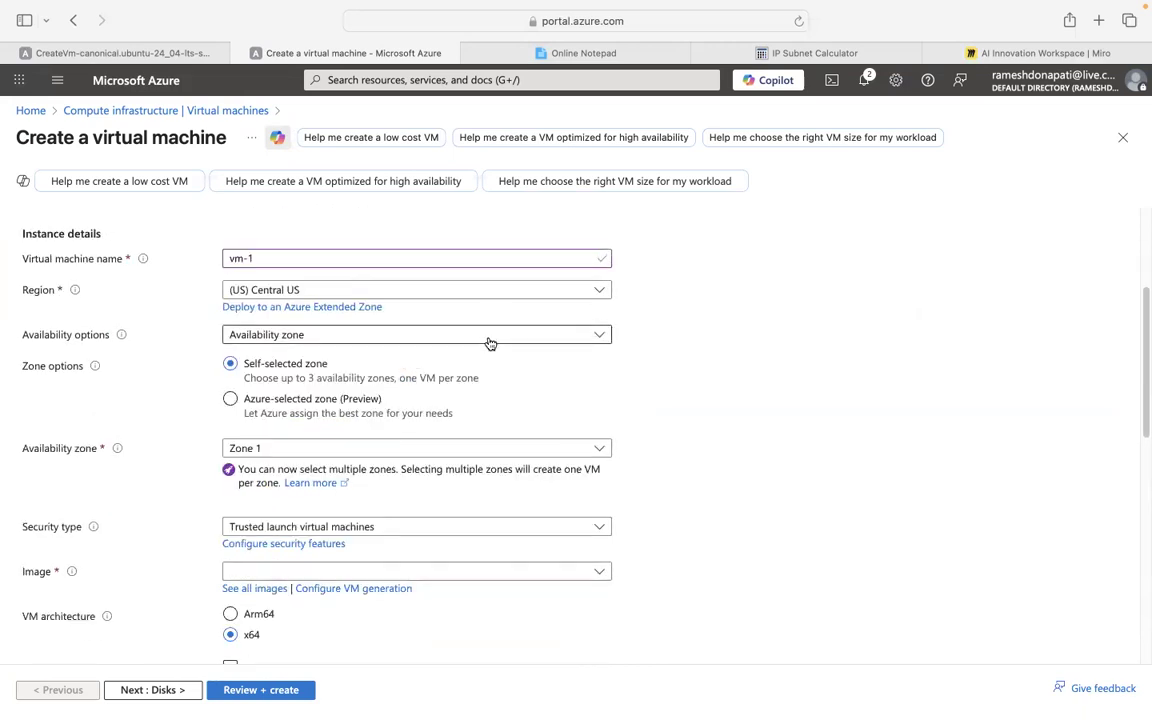
Set no infrastructure redundancy, Standard security type and the Ubuntu Server 24.04 LTS image.
click(489, 343)
click(368, 358)
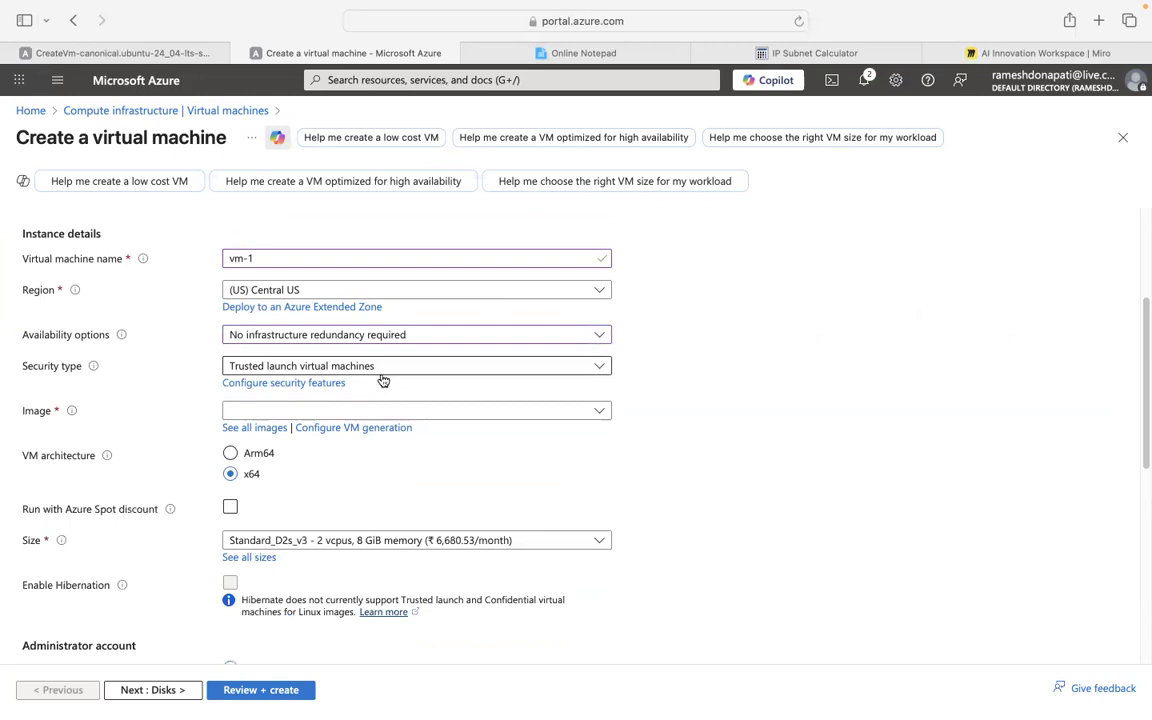
click(486, 367)
click(296, 391)
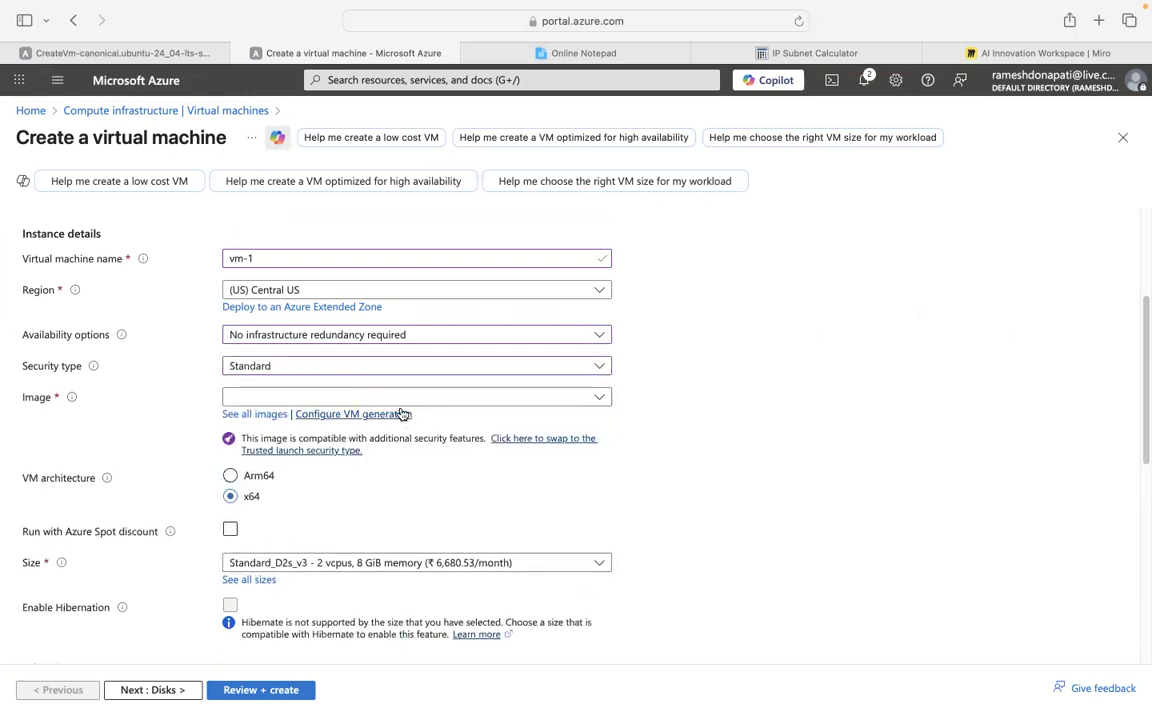
click(387, 403)
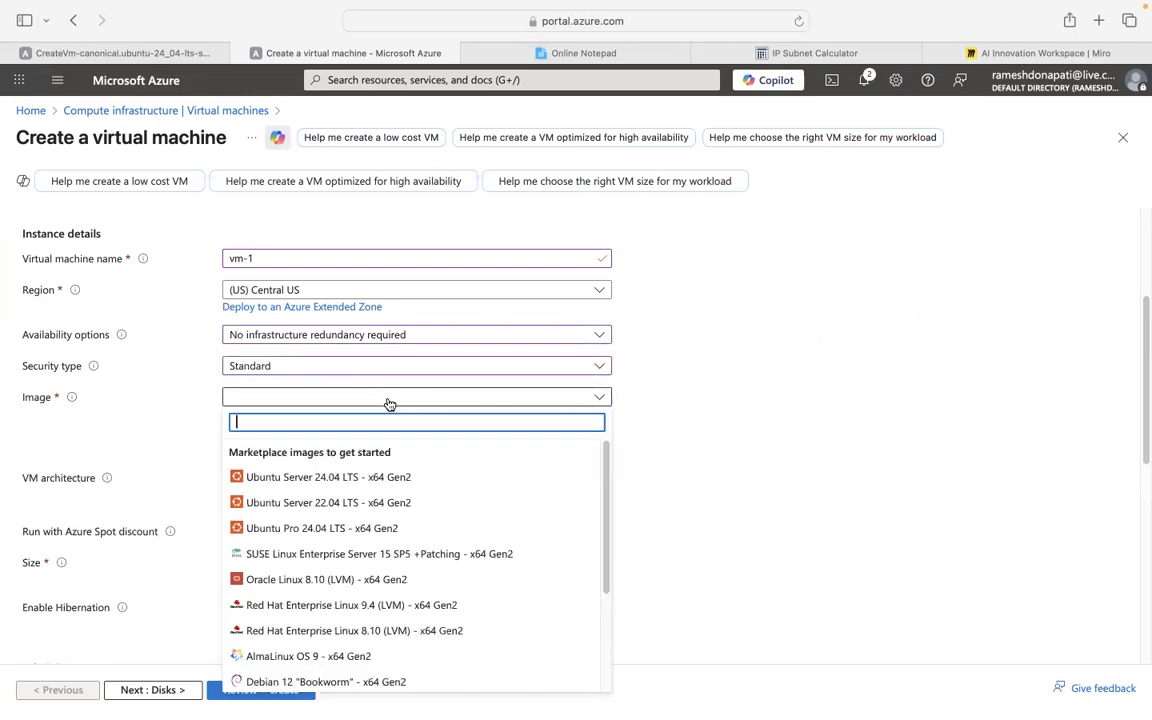
click(325, 478)
Keep size Standard_D2s_v3 and generating a new SSH key pair.
click(283, 567)
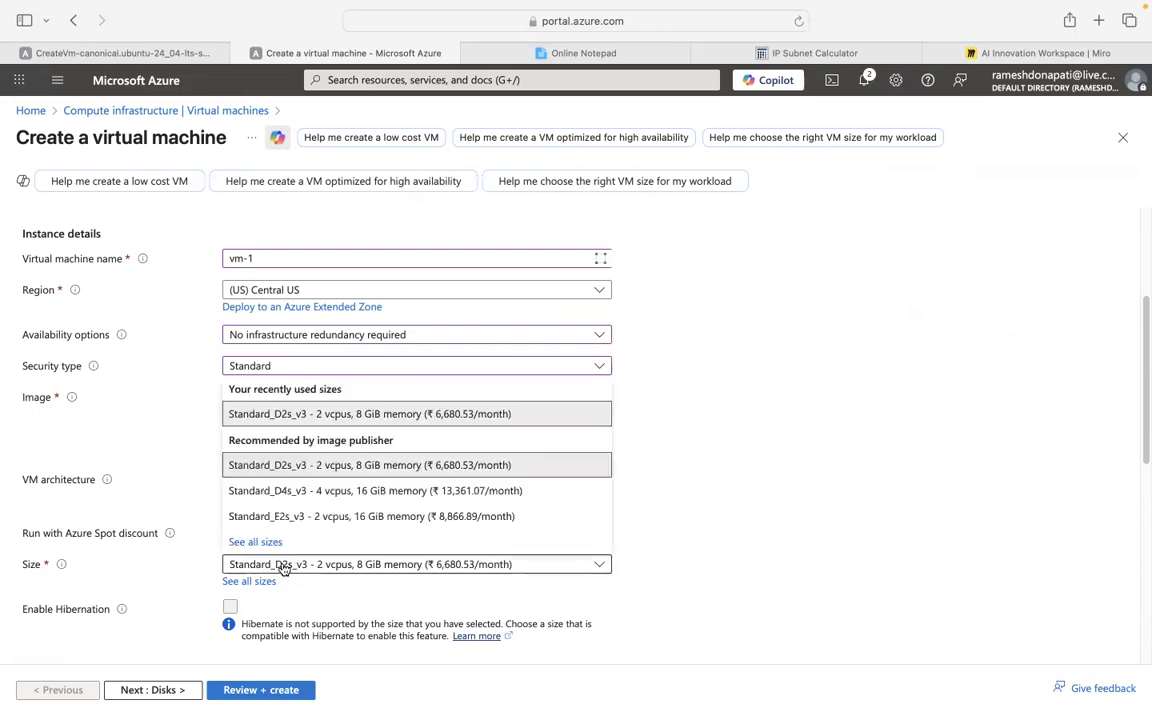
click(347, 414)
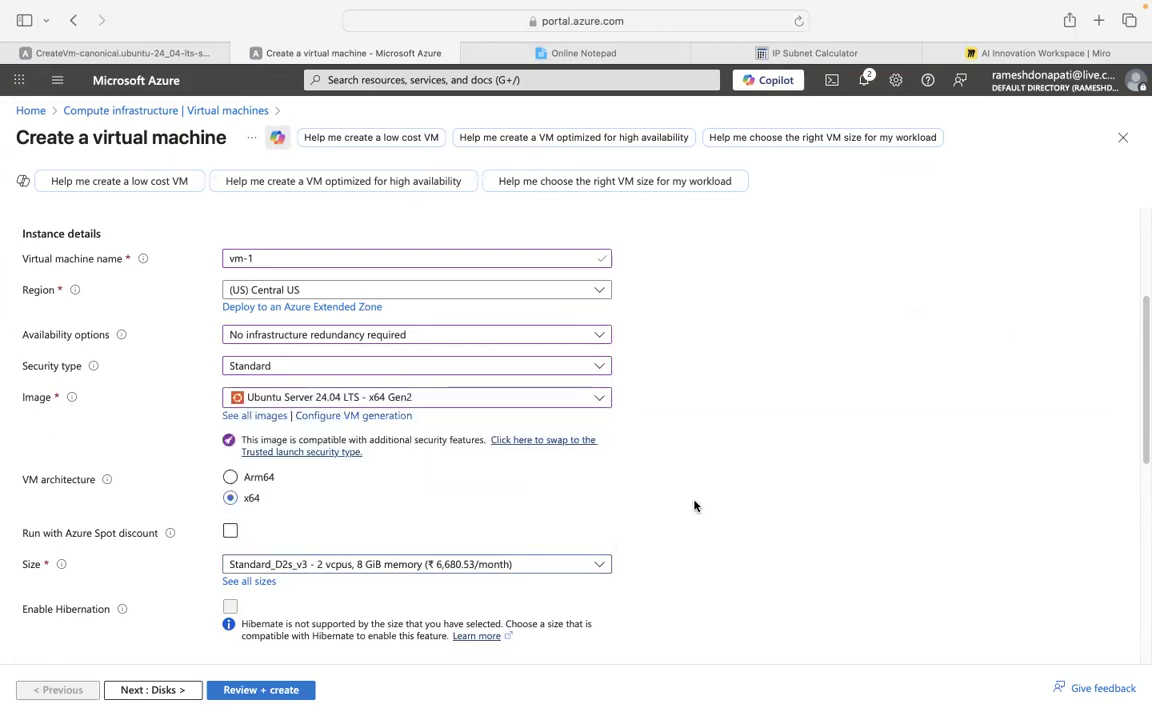
scroll(757, 509, down, 5)
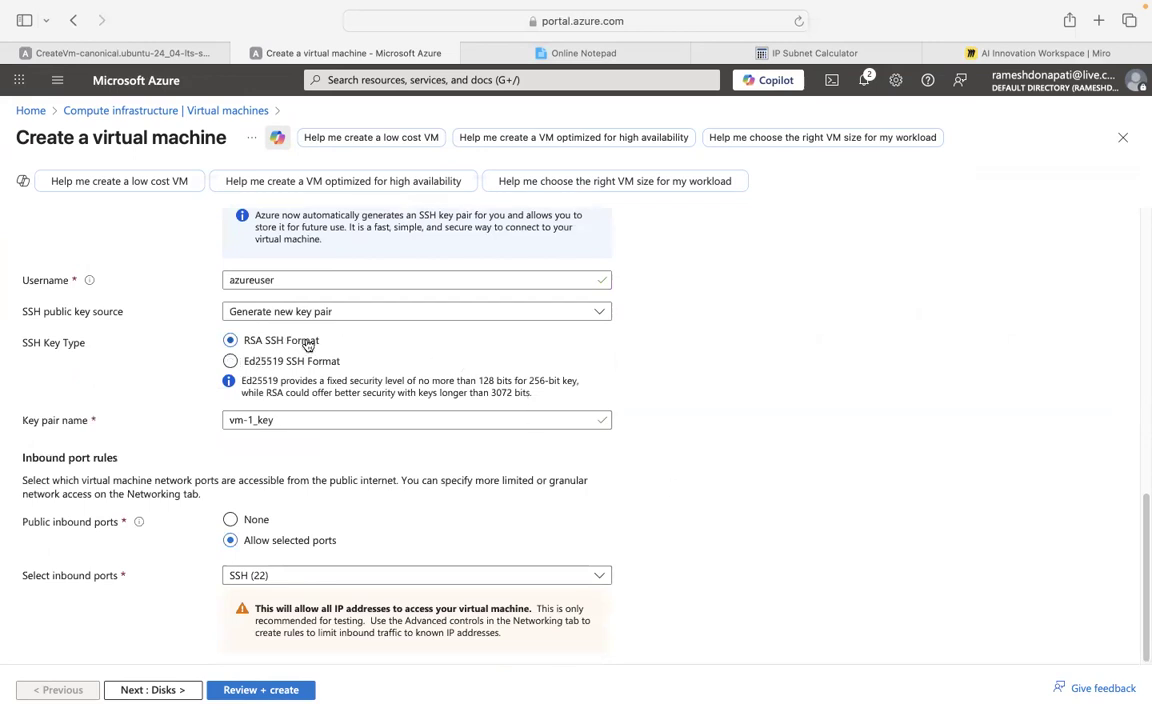
click(355, 312)
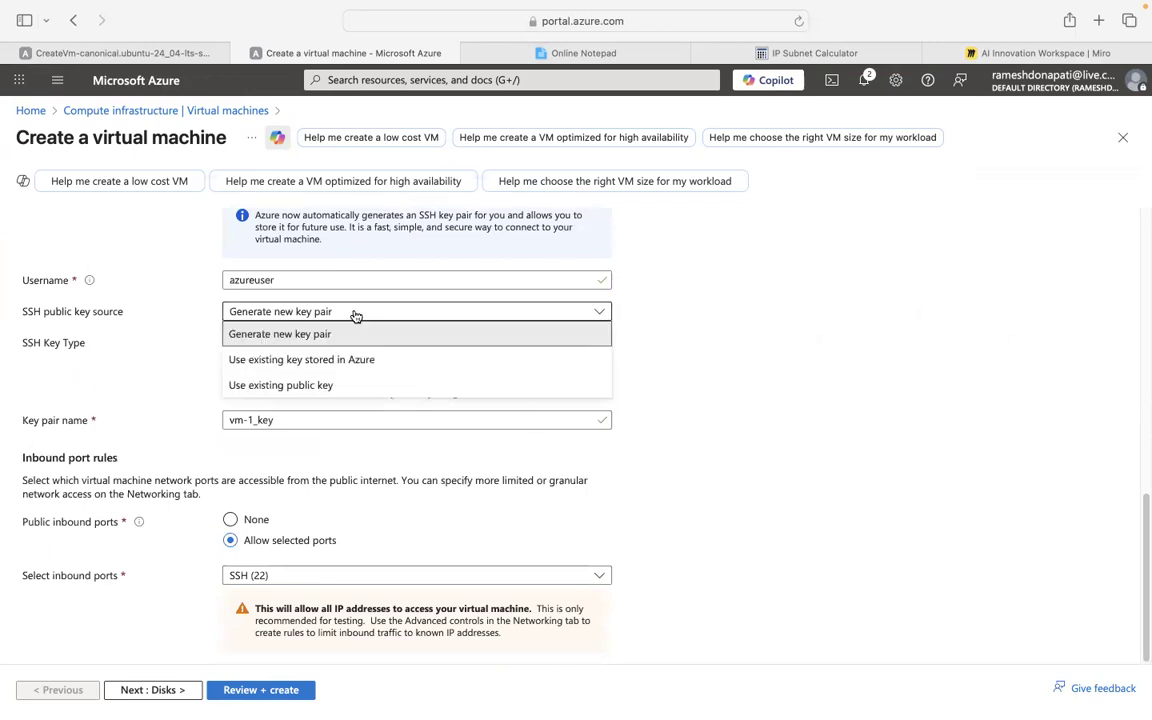
click(681, 366)
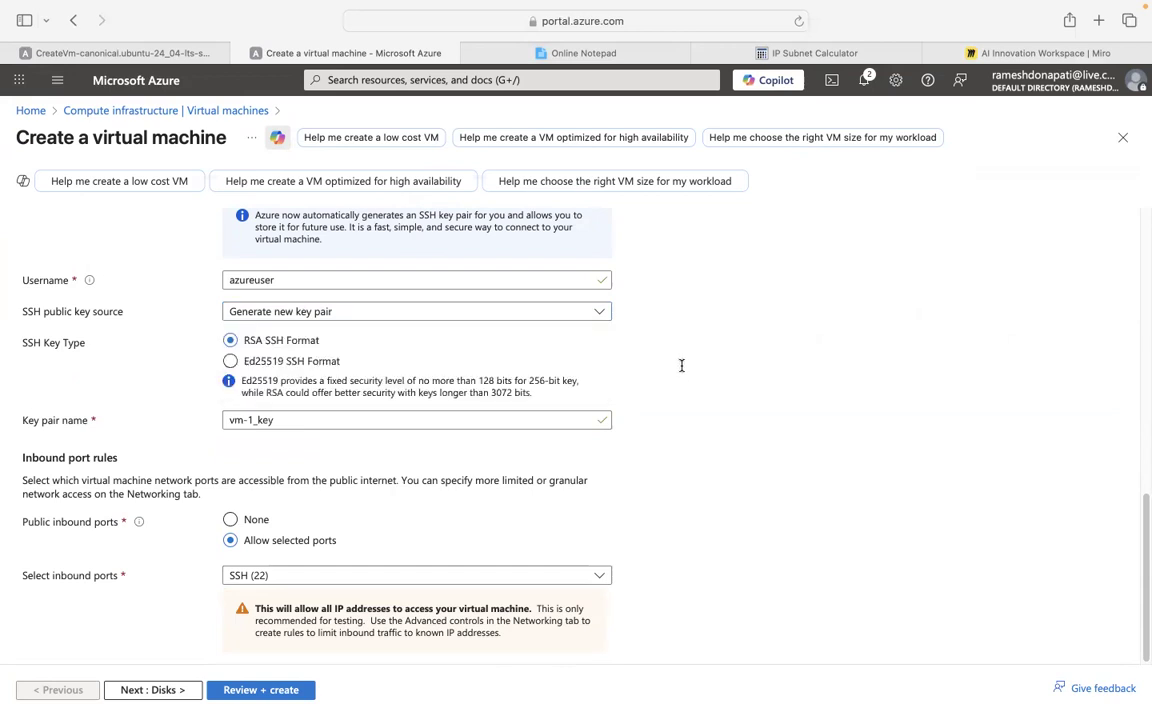
scroll(683, 373, up, 3)
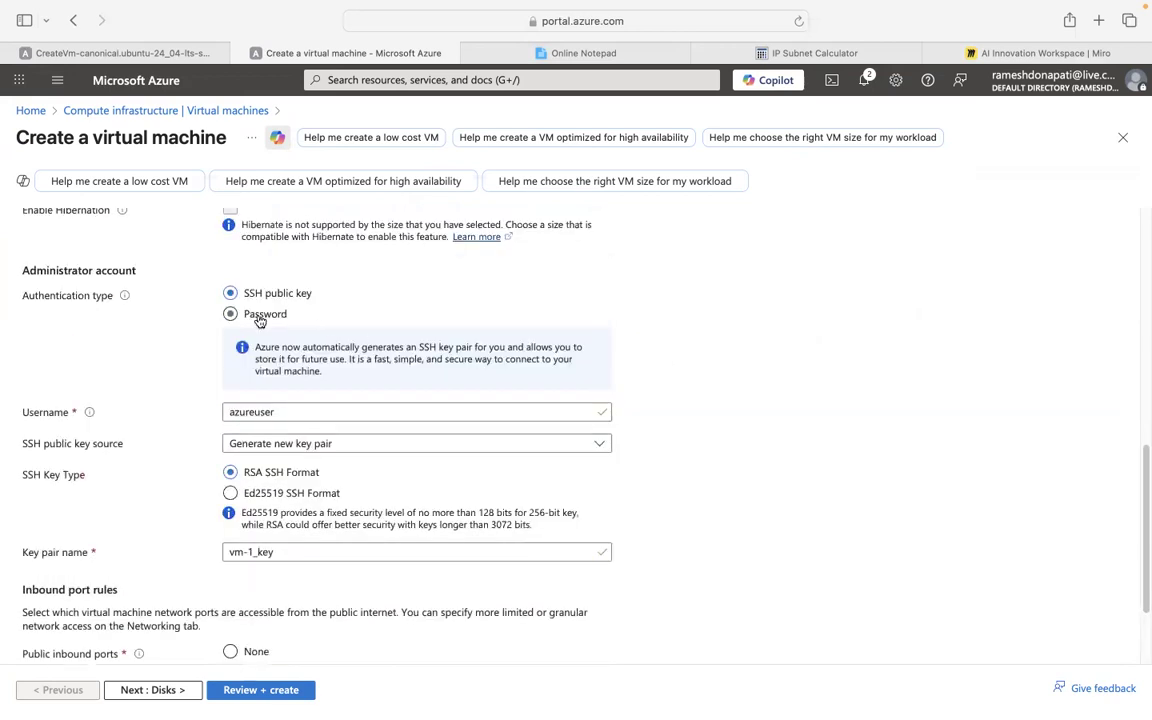
Switch vm-1 to password authentication for azureuser and enter a matching password and confirmation.
click(260, 316)
click(286, 349)
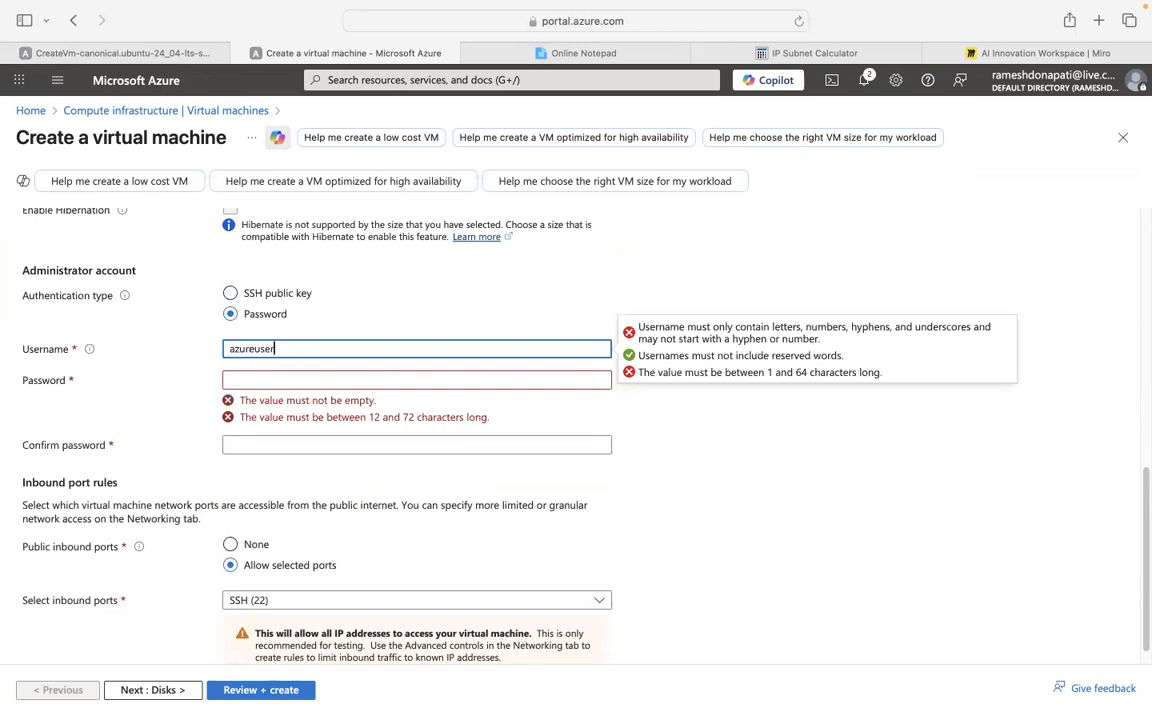
click(227, 379)
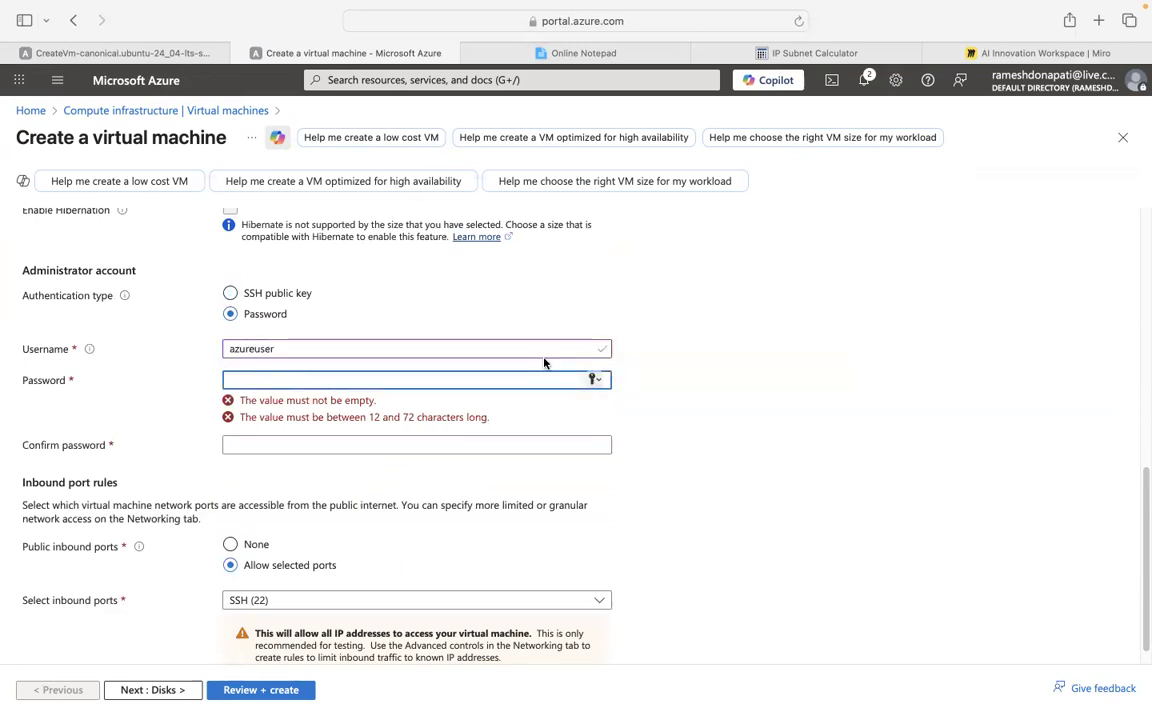
text(•••••••••)
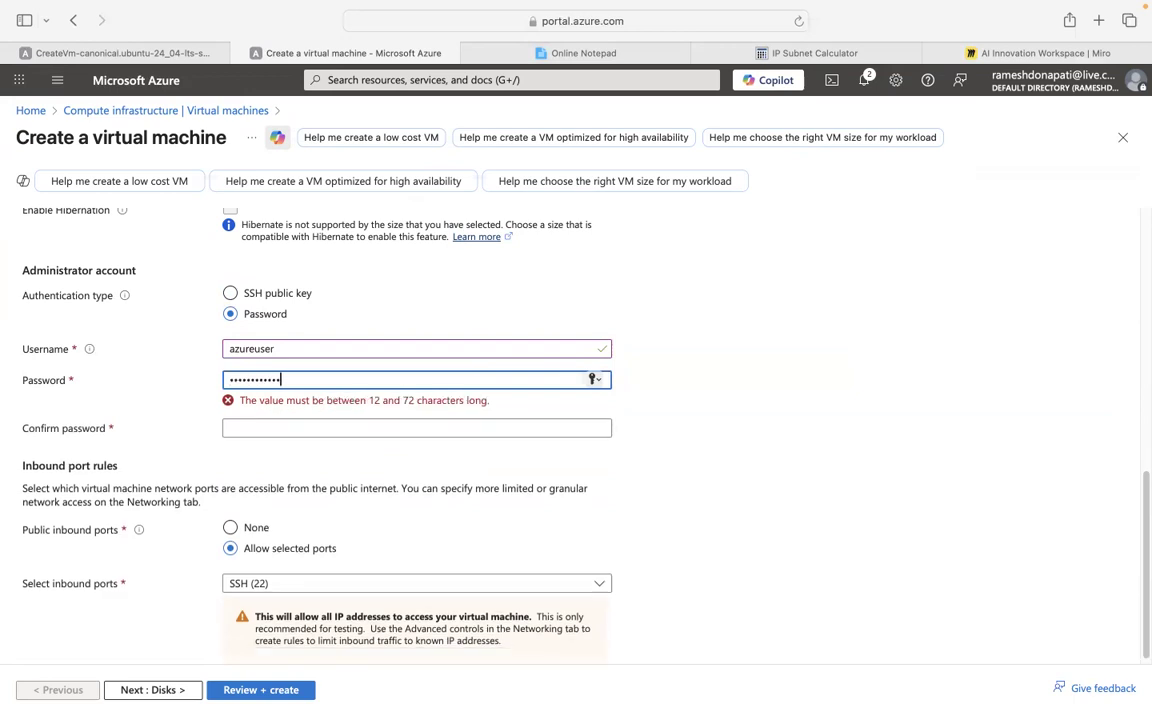
text(•)
click(477, 422)
text(•••••••••••)
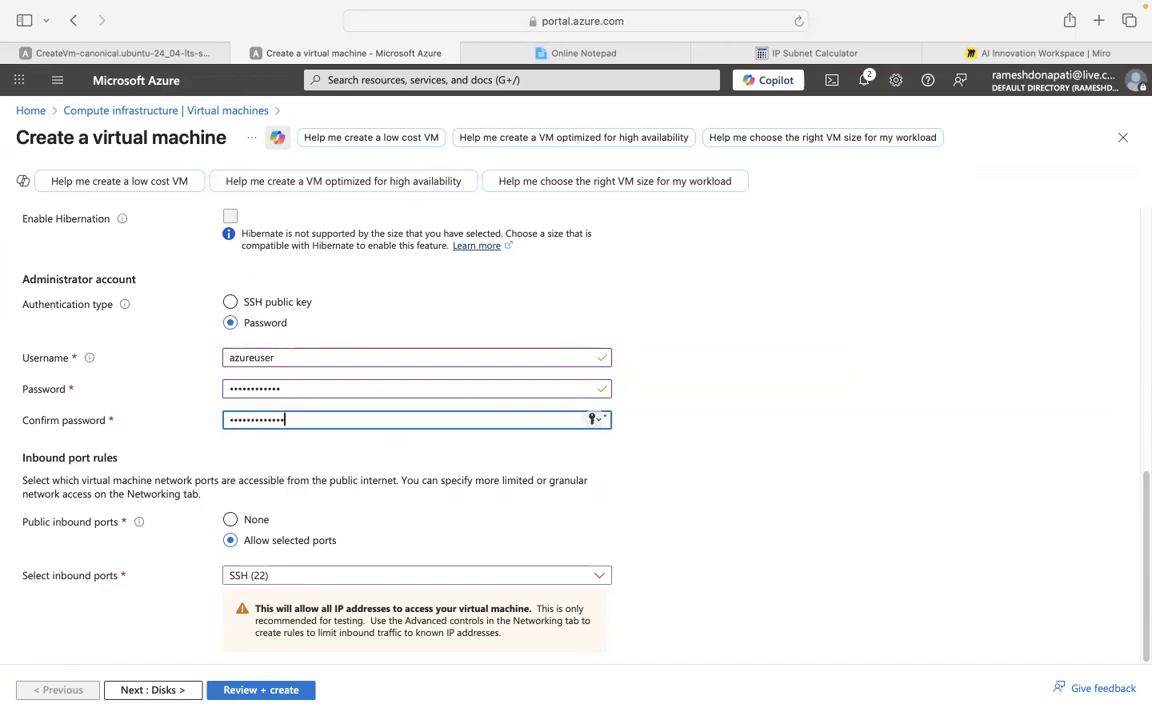
click(344, 388)
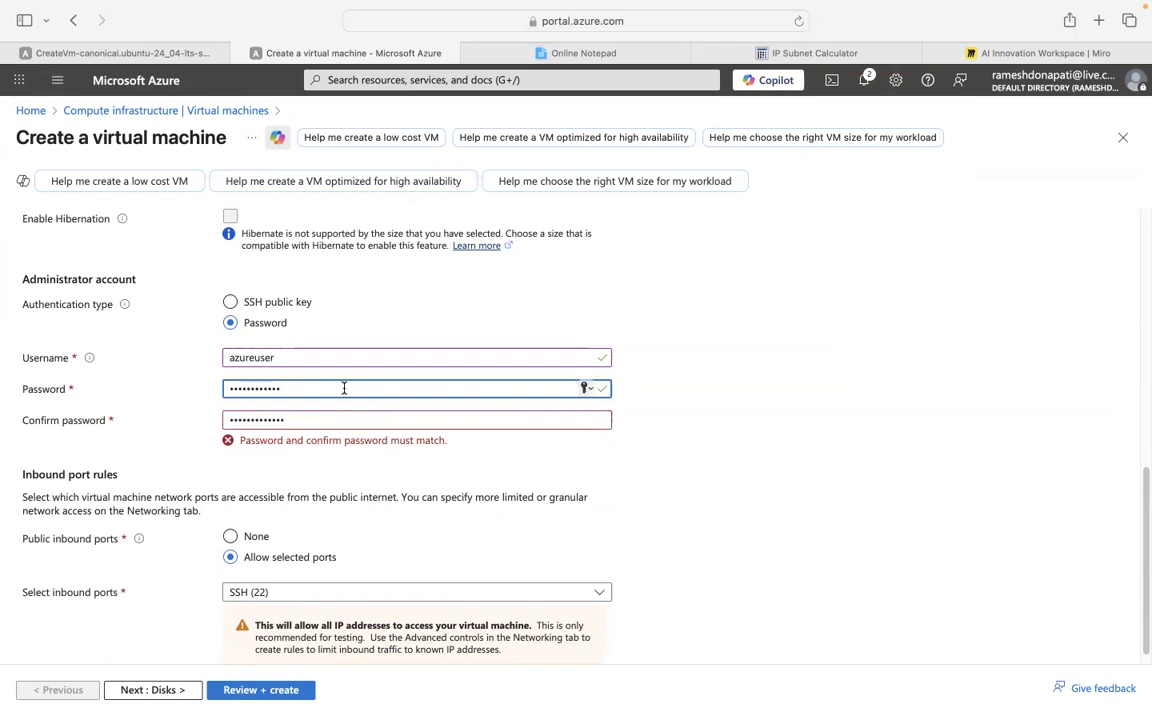
text(•)
click(607, 484)
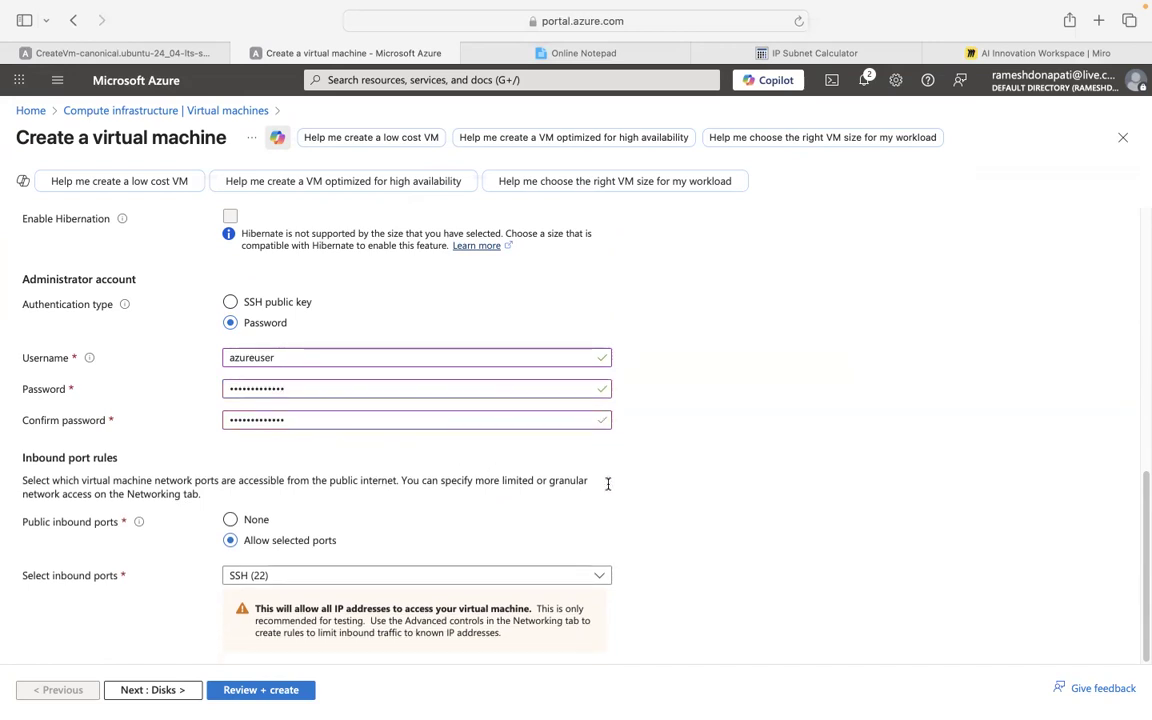
Set public inbound ports to None.
click(260, 518)
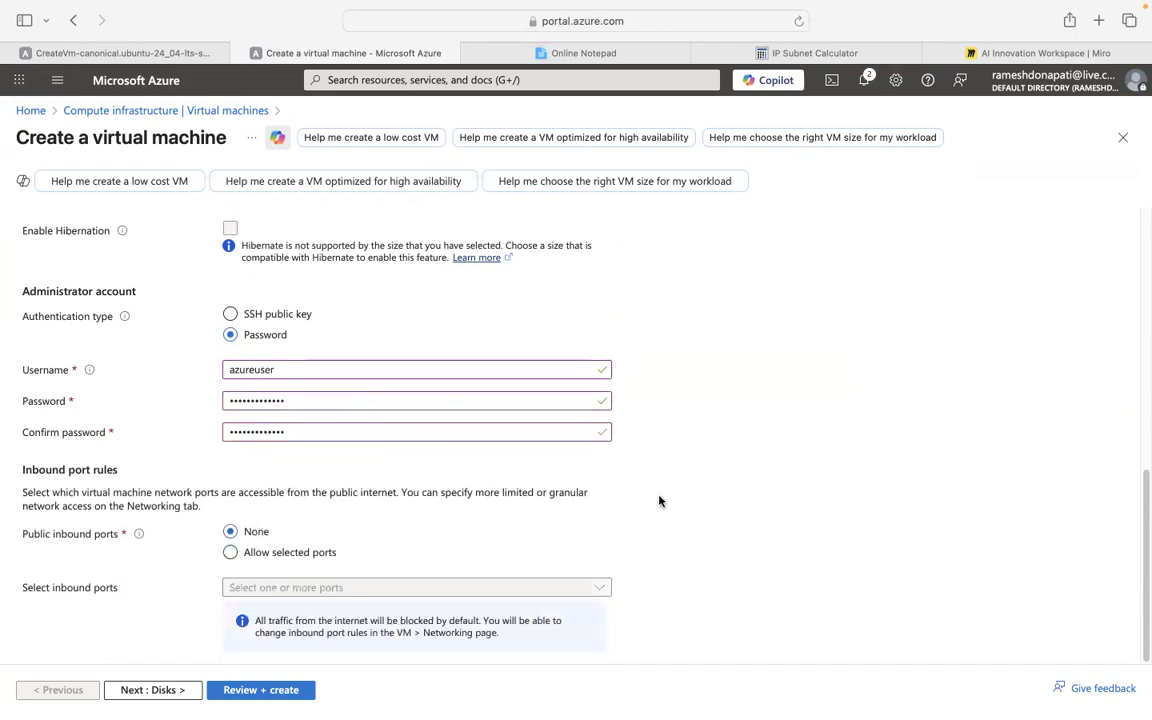
scroll(658, 501, up, 10)
scroll(658, 501, down, 10)
scroll(658, 501, up, 10)
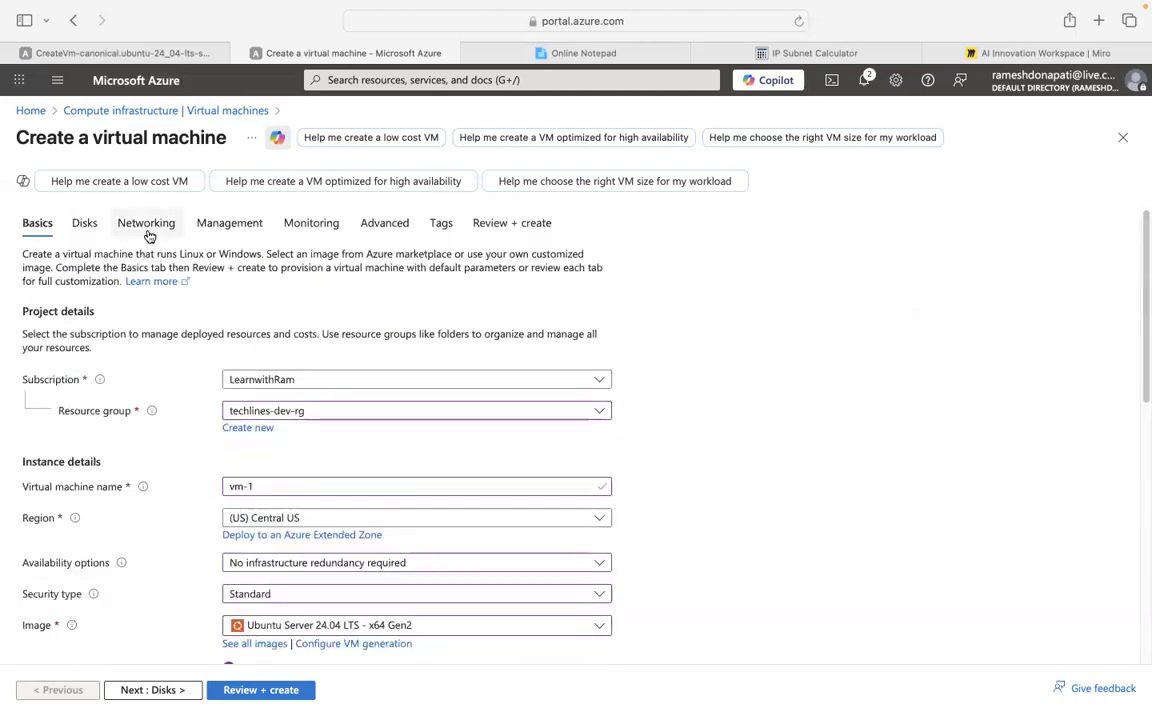
Put vm-1 on subnet fe-sn (10.0.2.0/24) with no NIC security group, then open Review + create.
click(146, 222)
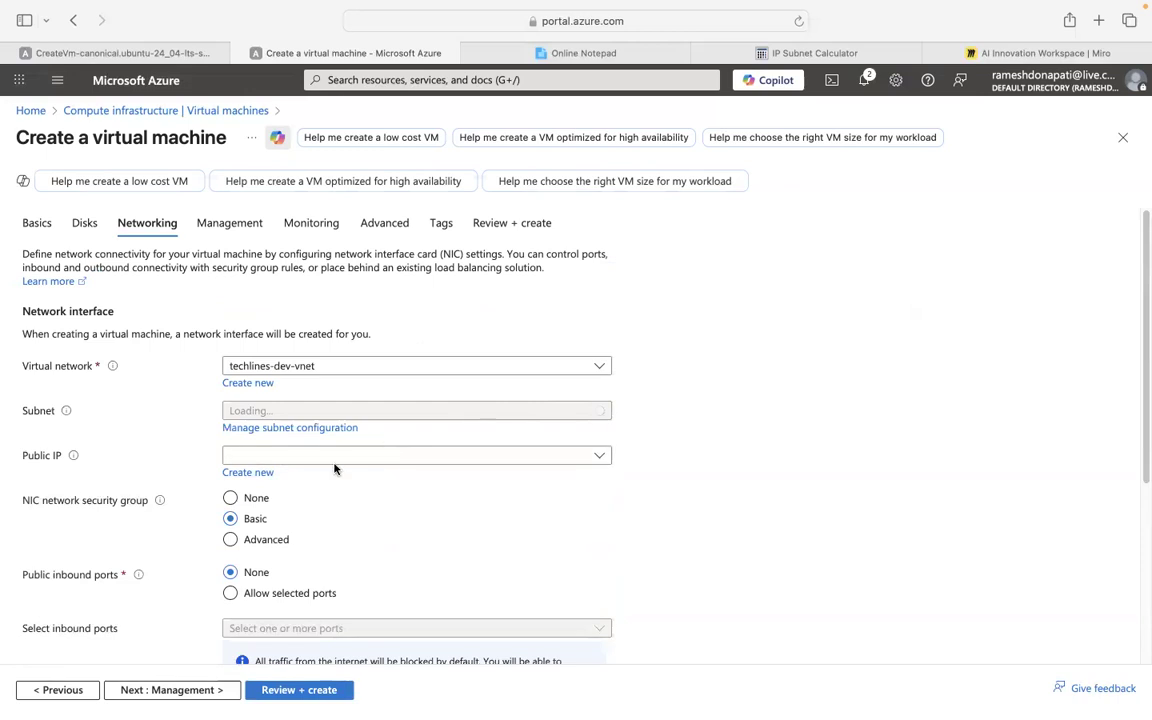
click(242, 498)
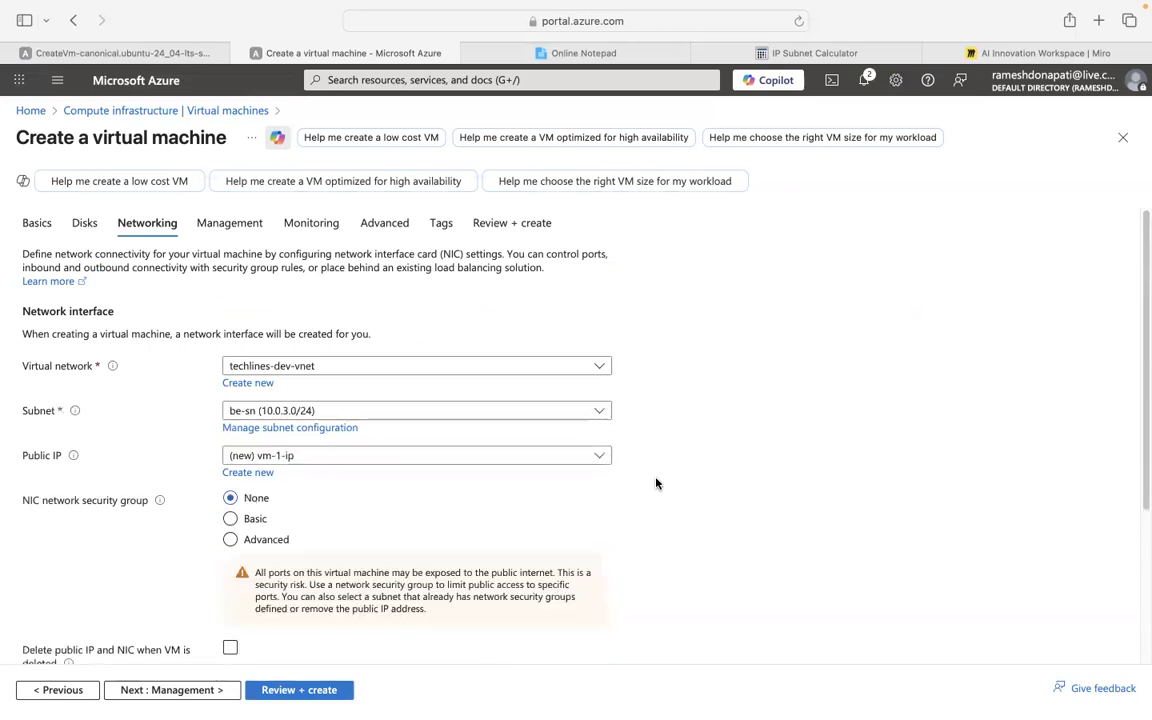
click(470, 413)
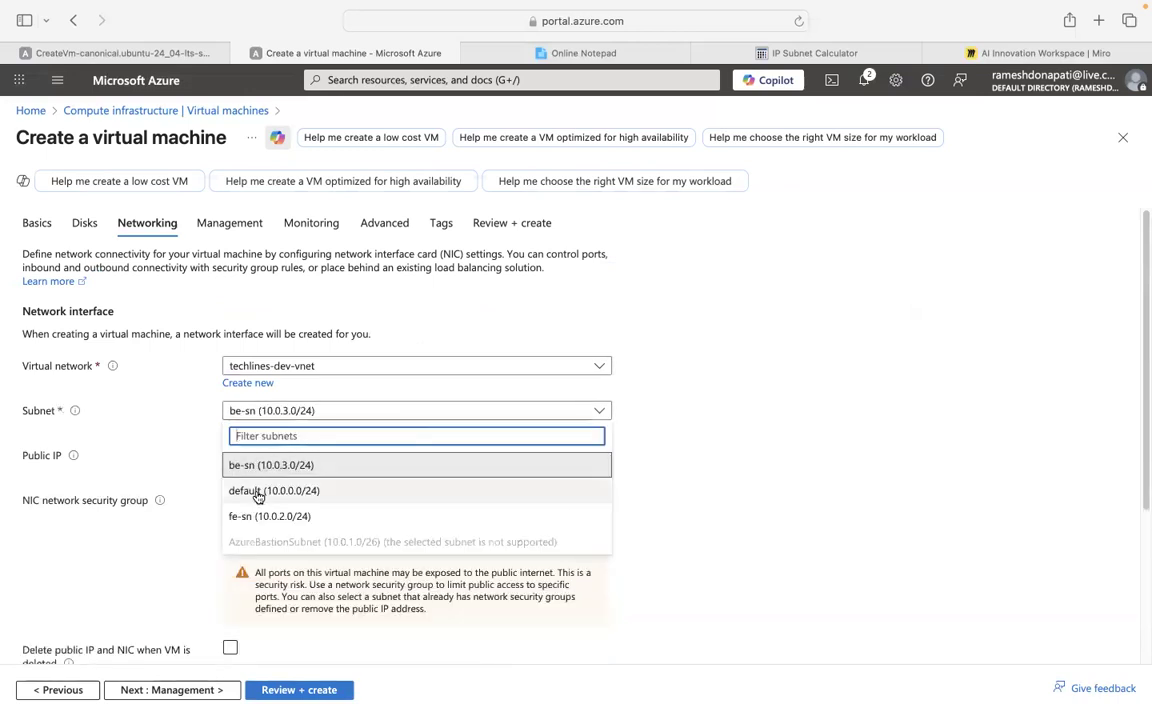
click(275, 516)
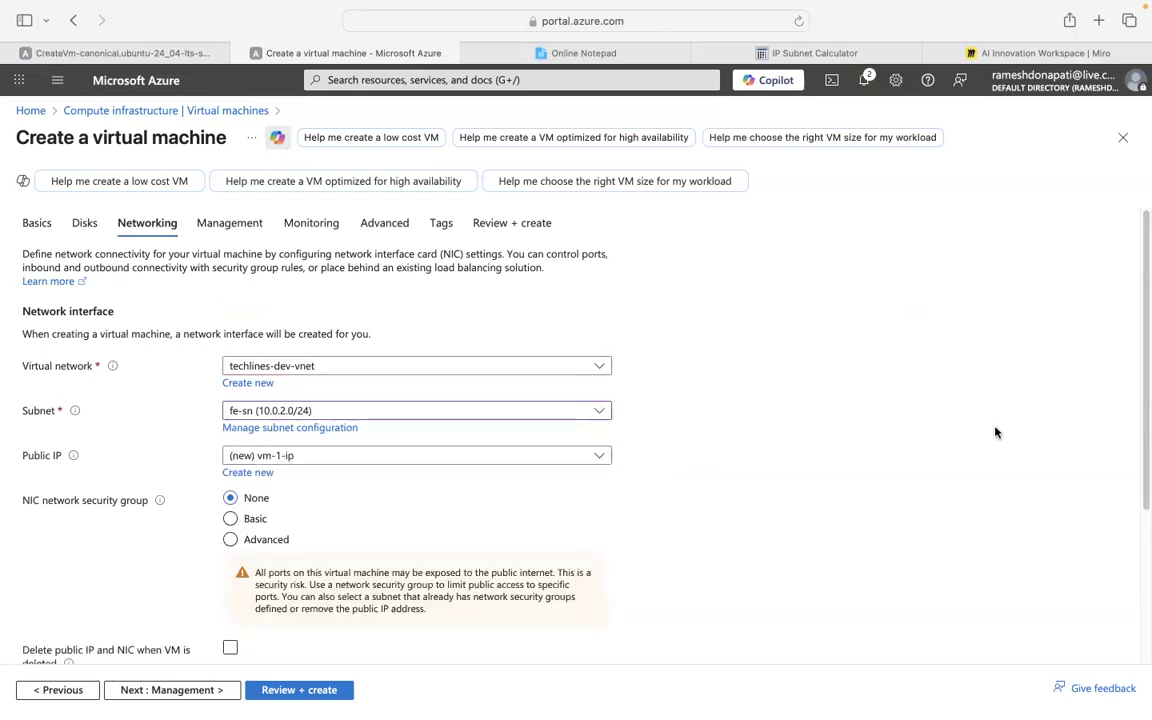
drag(1141, 371, 1121, 507)
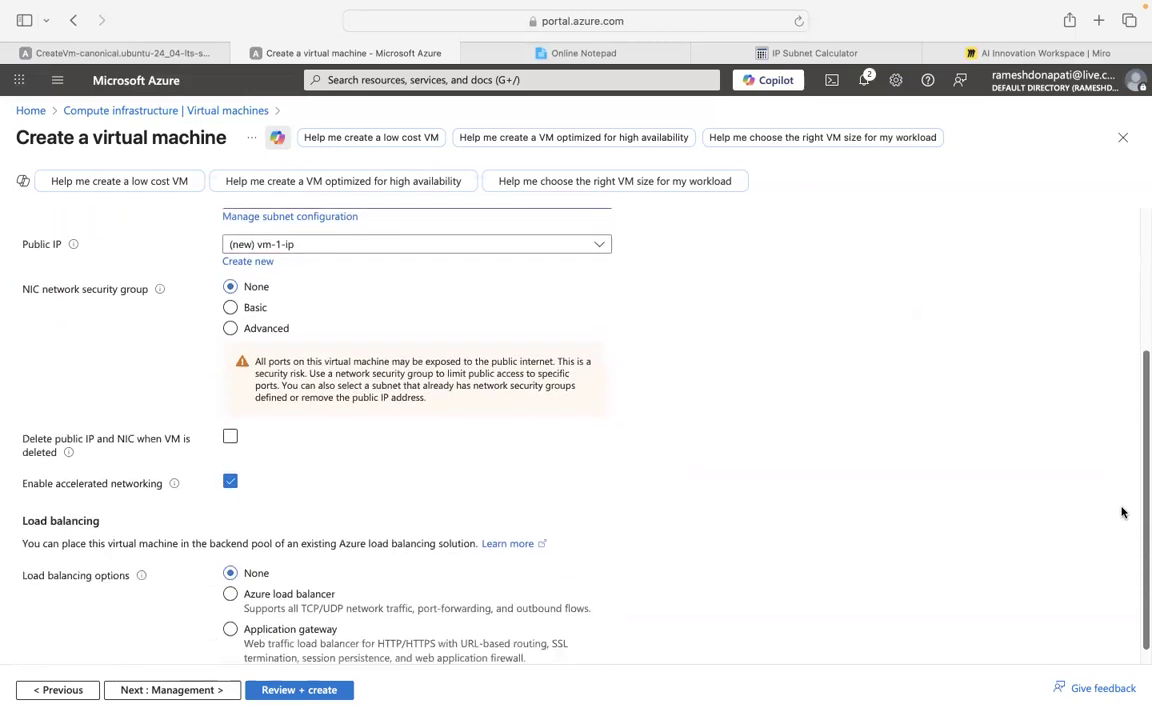
click(318, 690)
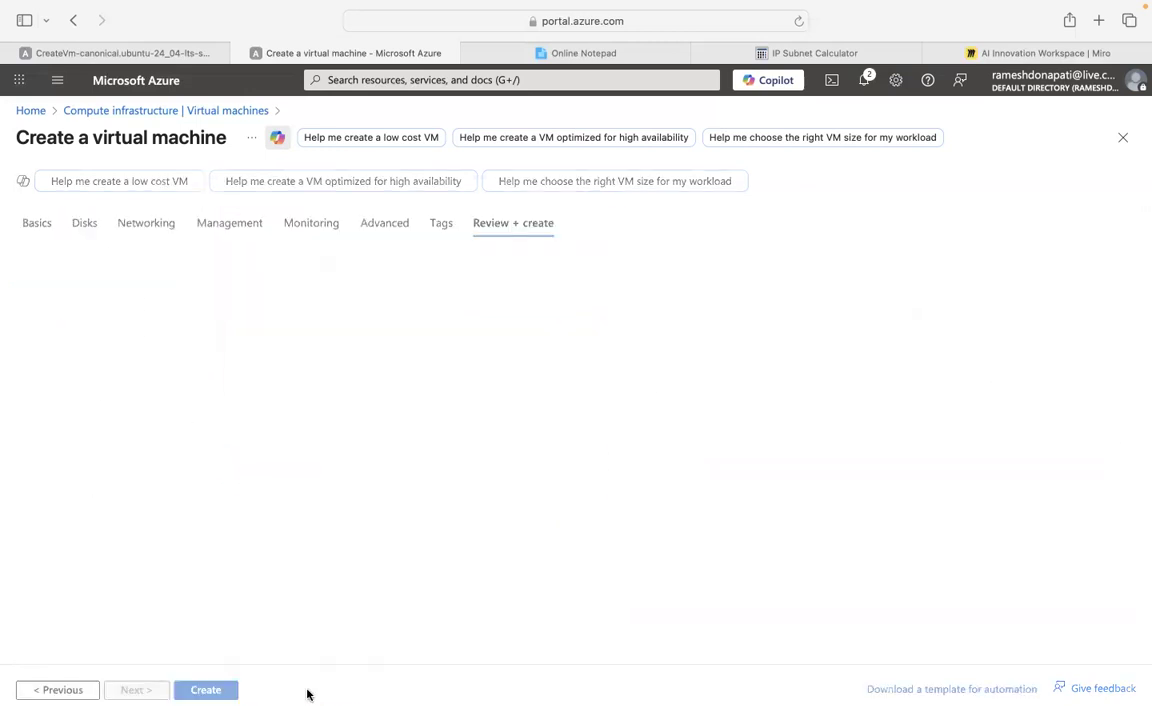
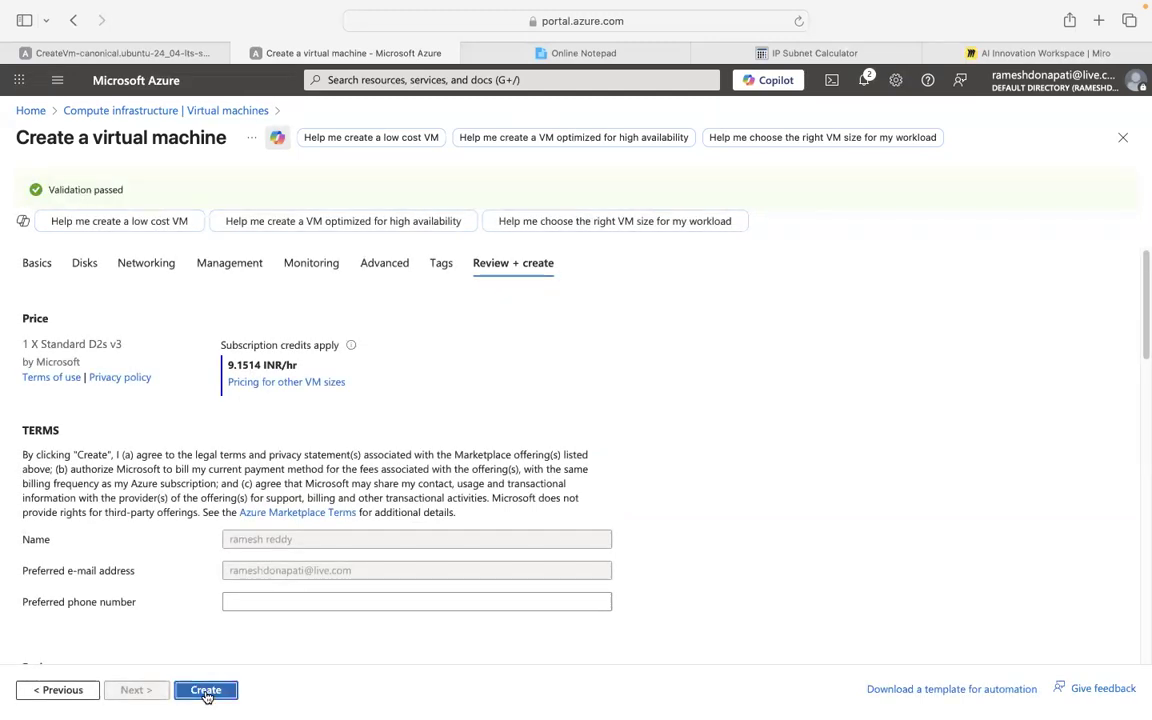
Create vm-1 after validation passed (Standard D2s v3 at 9.1514 INR/hr).
click(205, 690)
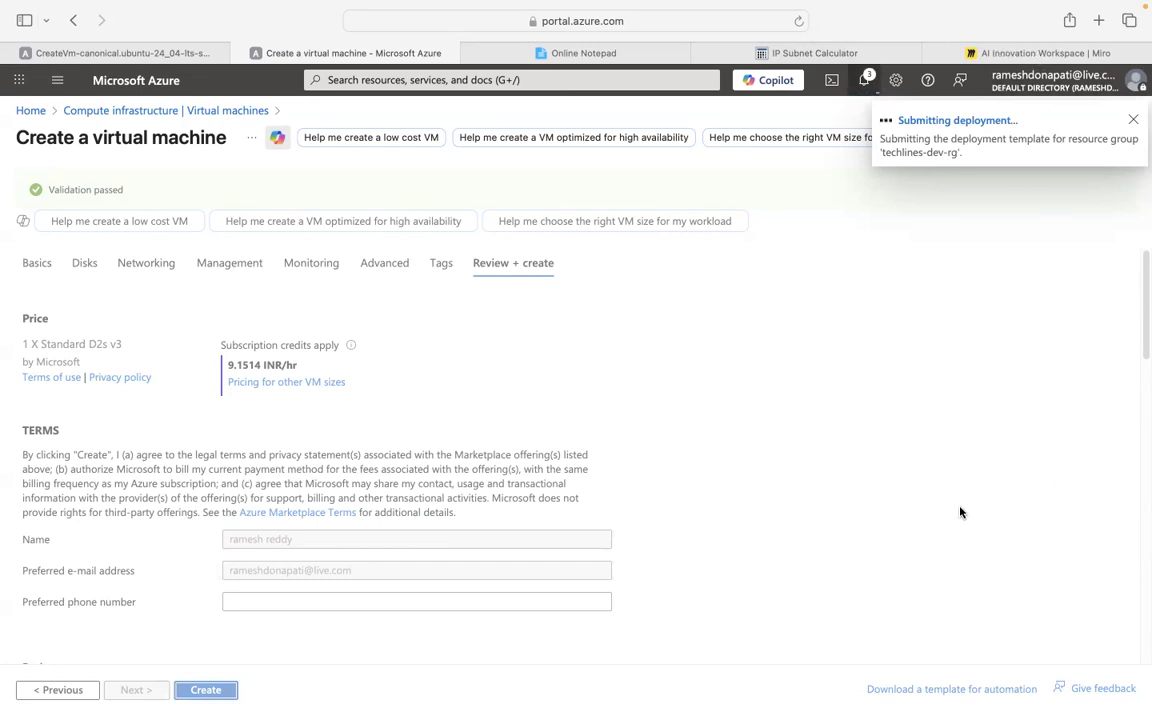
Browse Miro's website and product offerings, then return to the Google search results.
click(1040, 52)
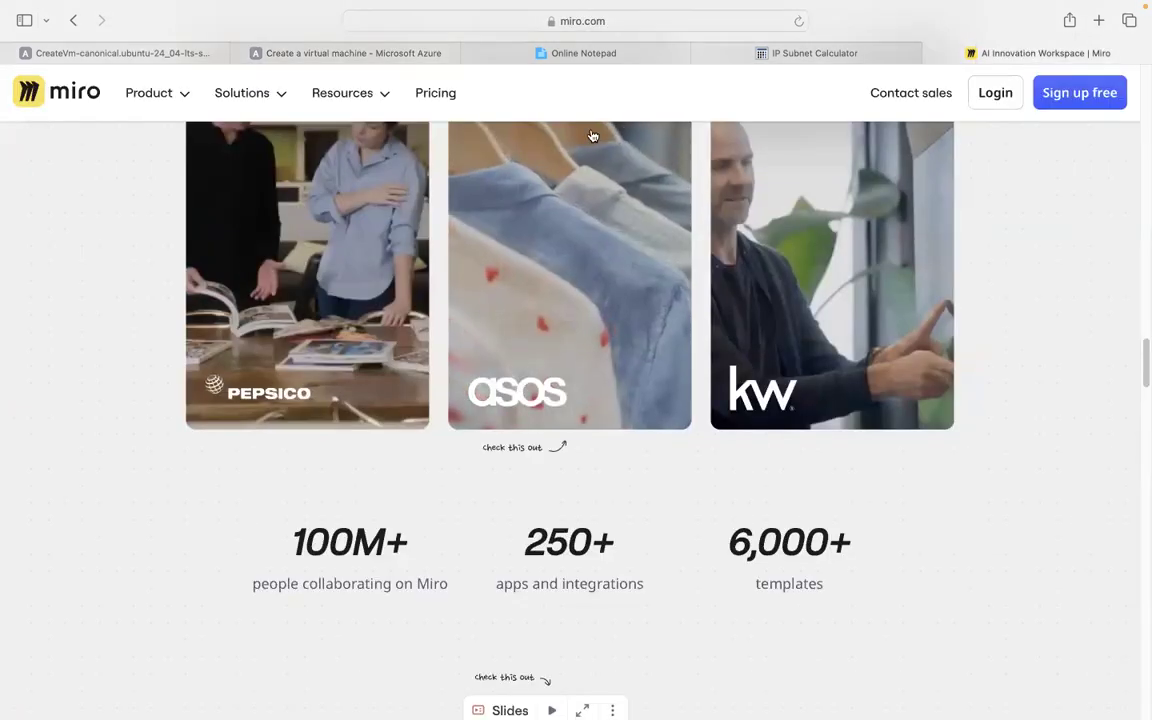
scroll(546, 311, up, 2)
scroll(546, 311, down, 12)
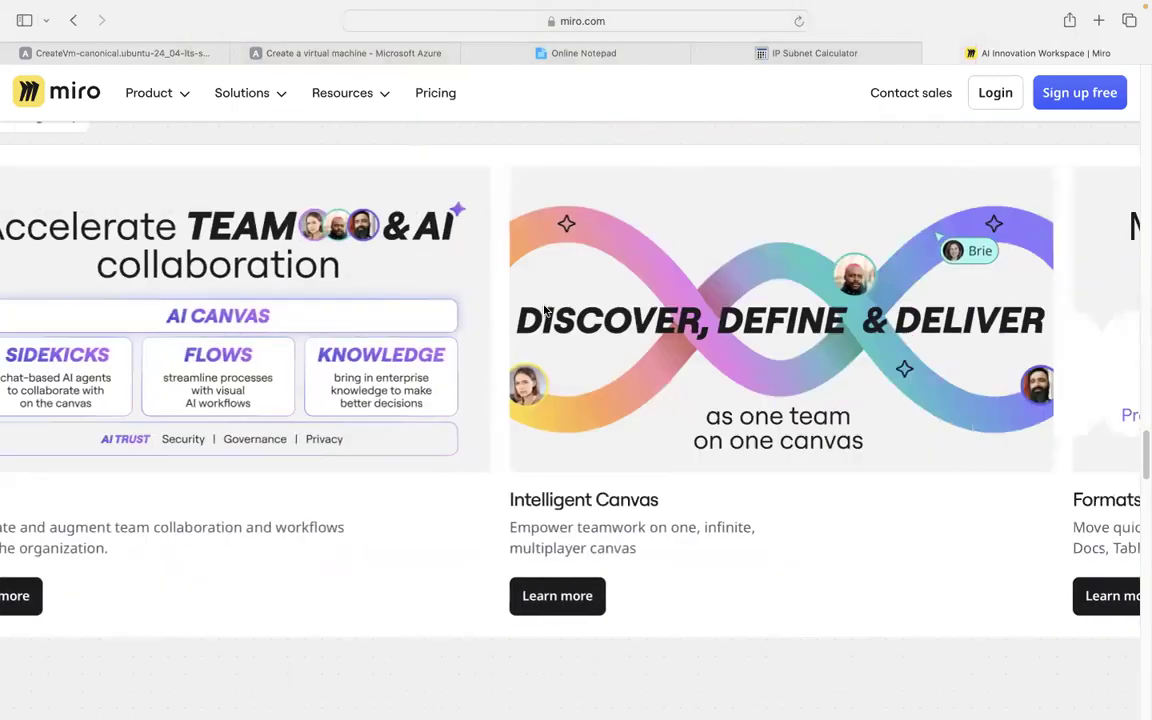
scroll(546, 311, right, 5)
scroll(489, 274, left, 4)
scroll(532, 360, up, 5)
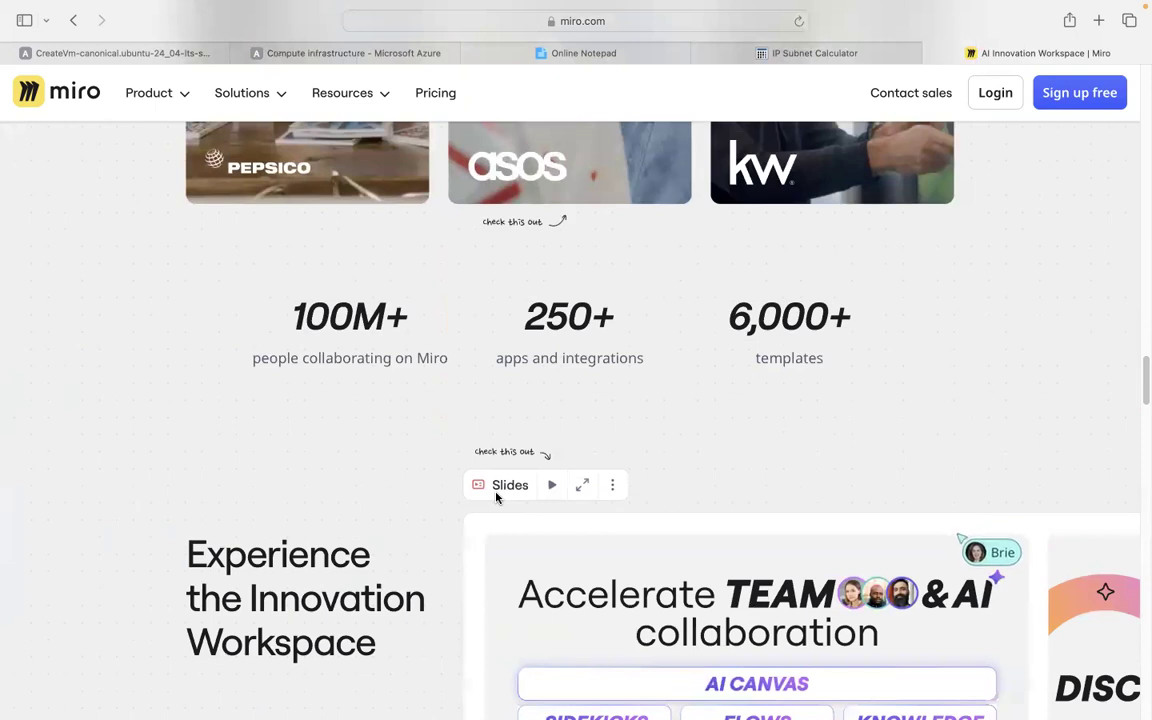
click(173, 99)
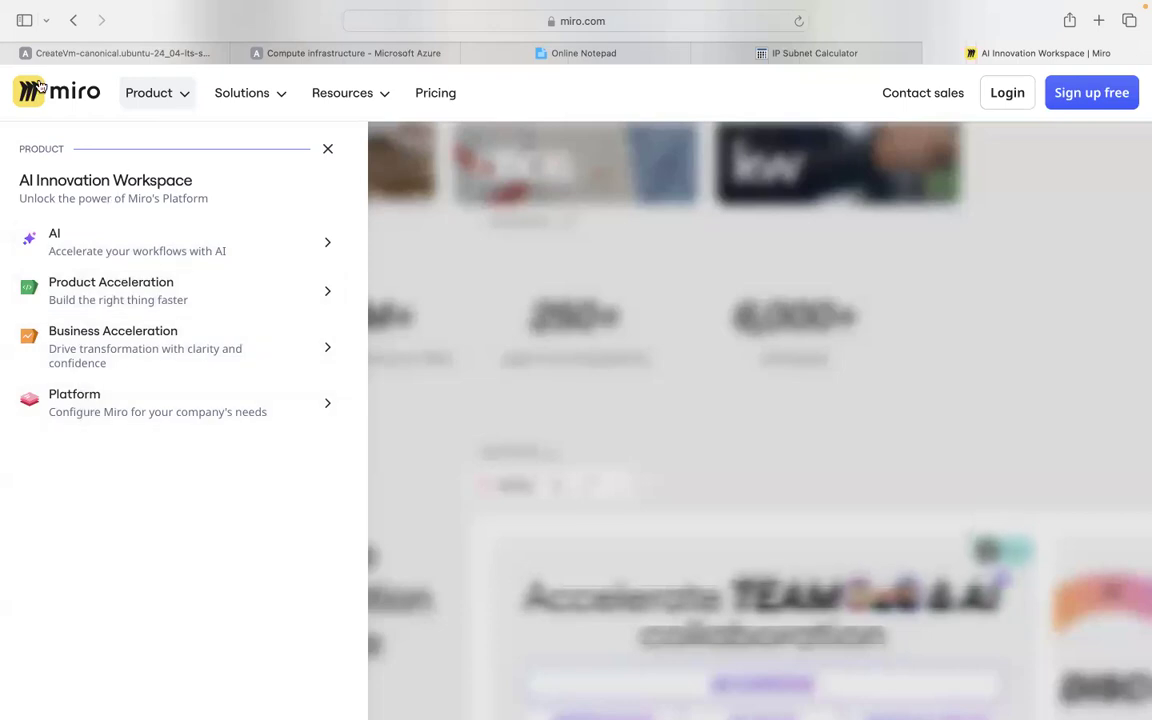
click(74, 21)
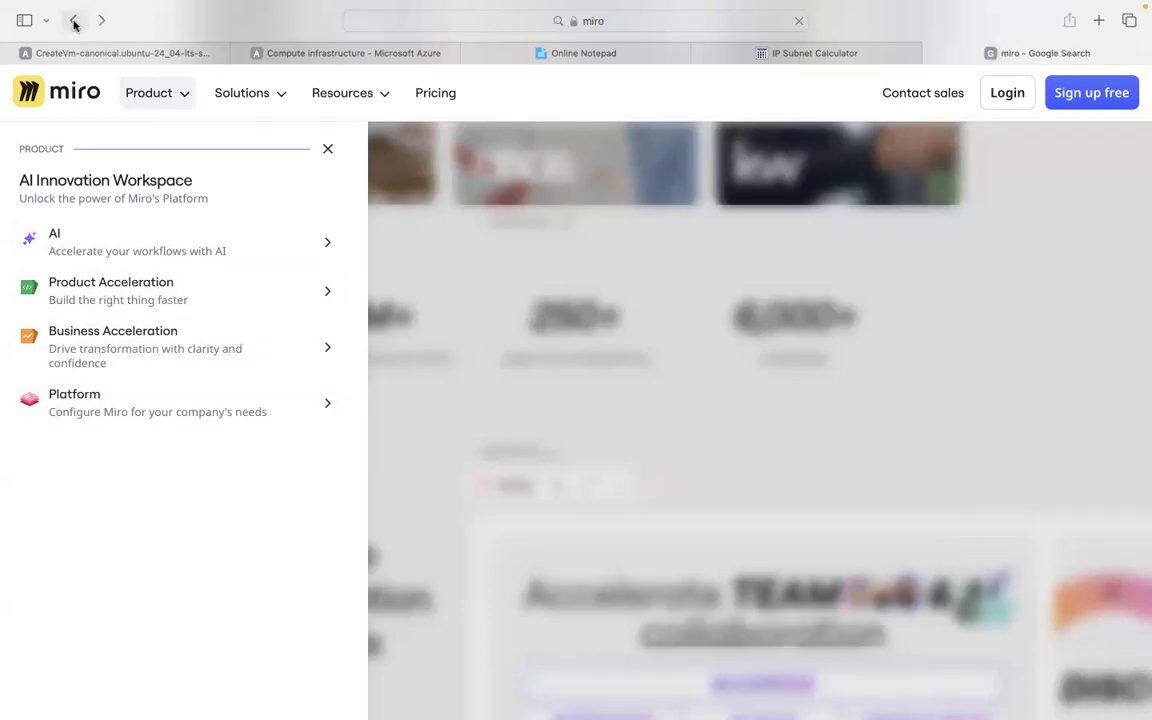
Visit Miro's free trial and flowchart maker pages, then choose Create a Flowchart.
click(231, 110)
click(41, 262)
click(195, 388)
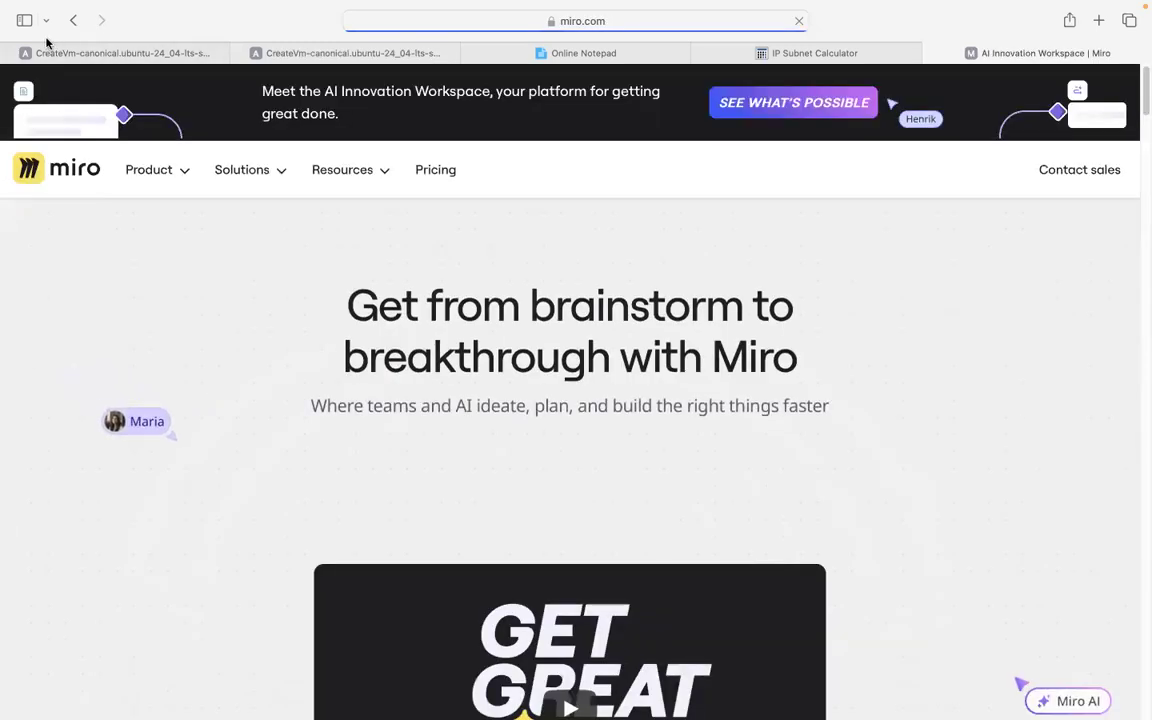
click(73, 20)
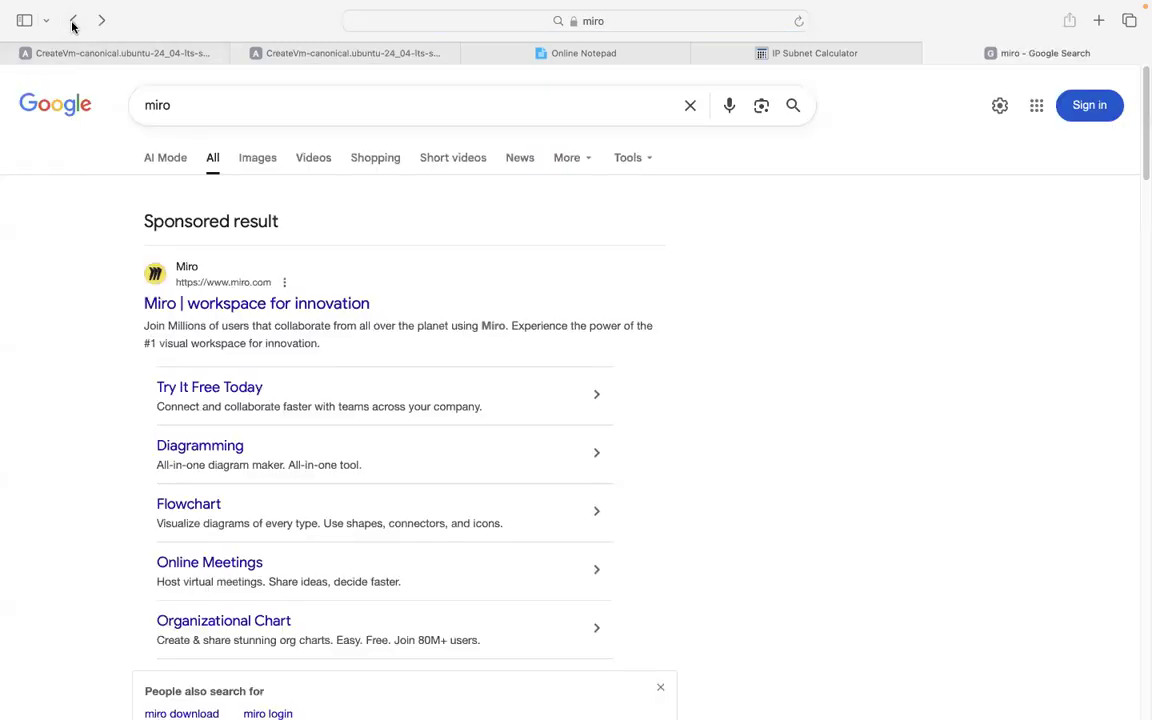
click(192, 505)
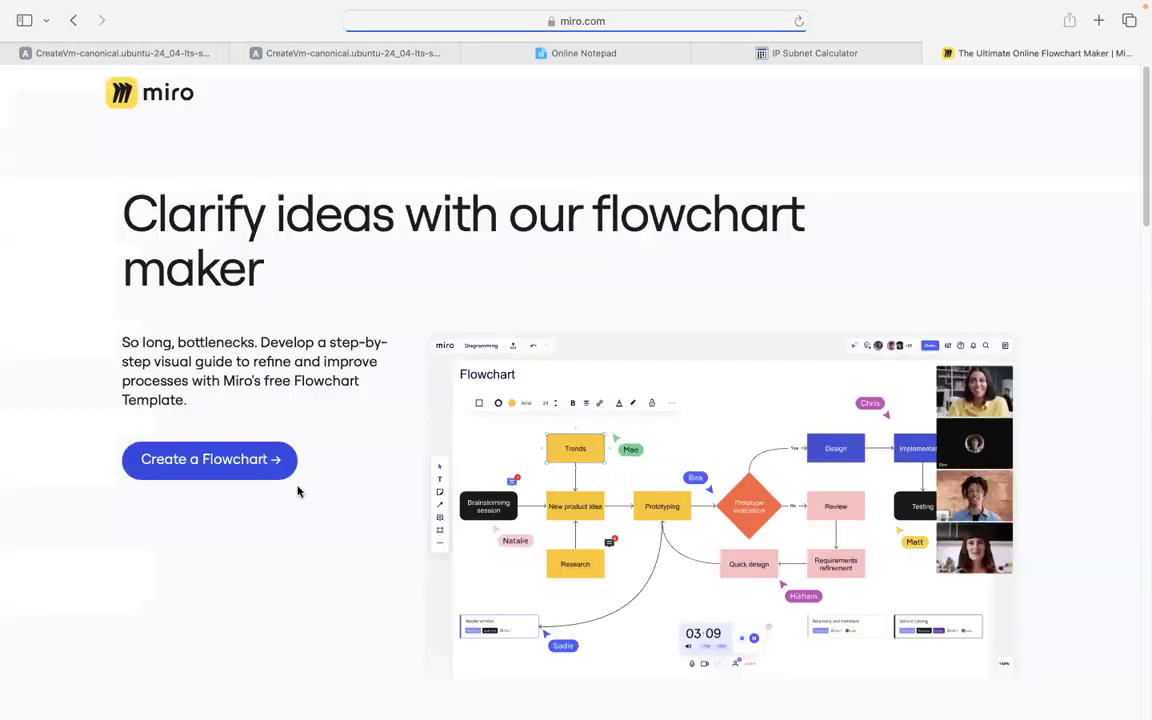
click(219, 462)
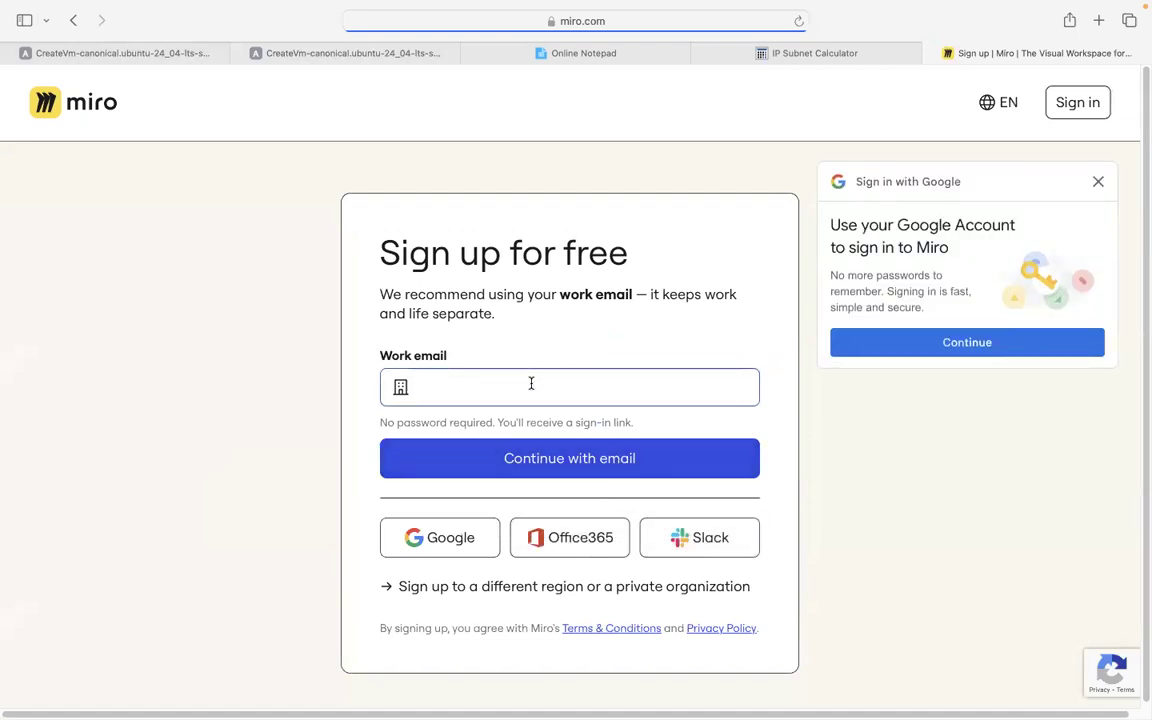
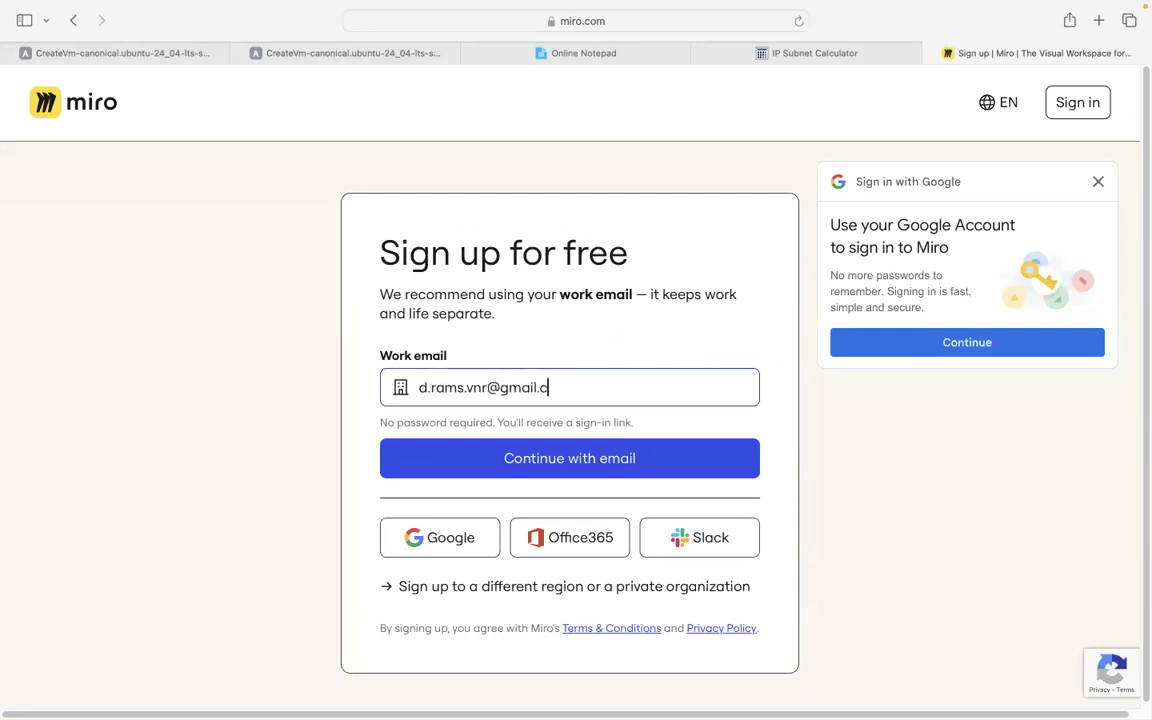
Enter a work email on the sign-up form, then sign up with a Google account instead.
click(568, 469)
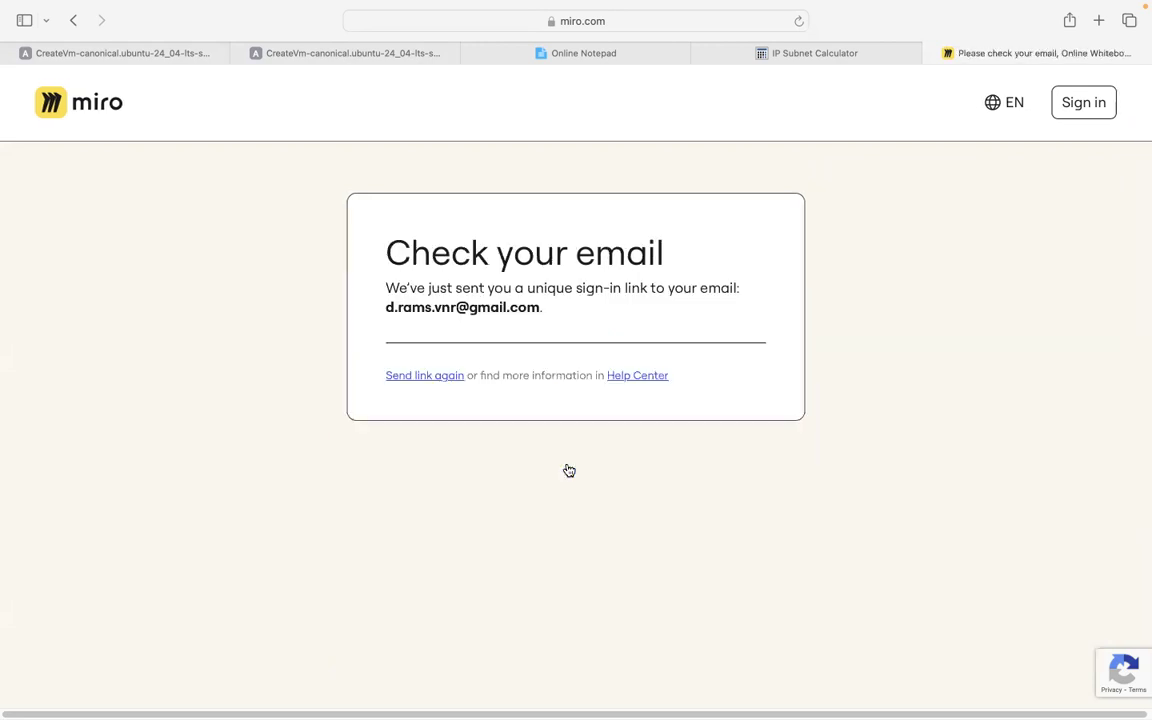
click(73, 20)
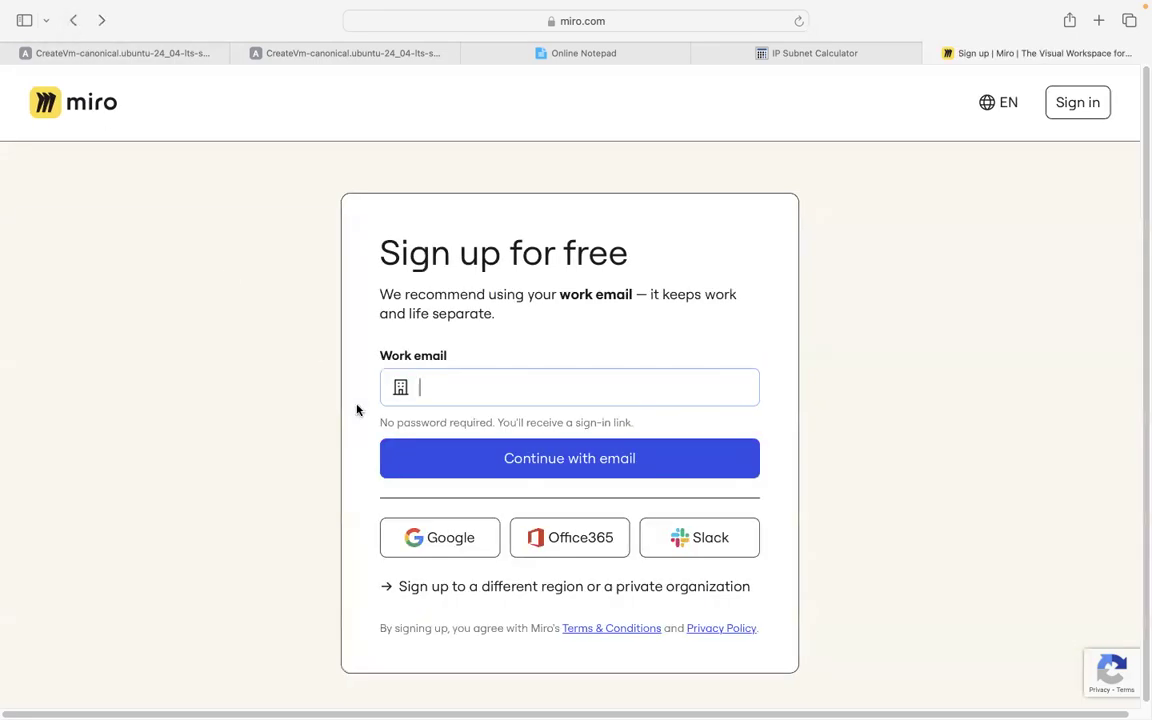
click(458, 545)
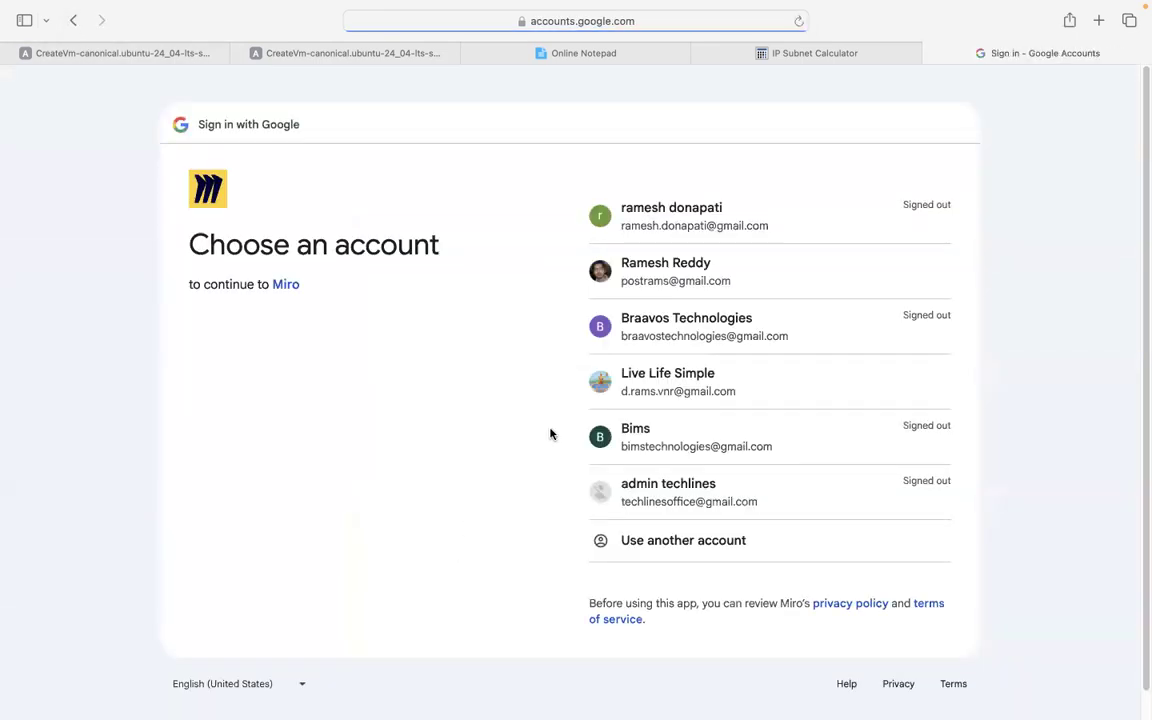
click(695, 395)
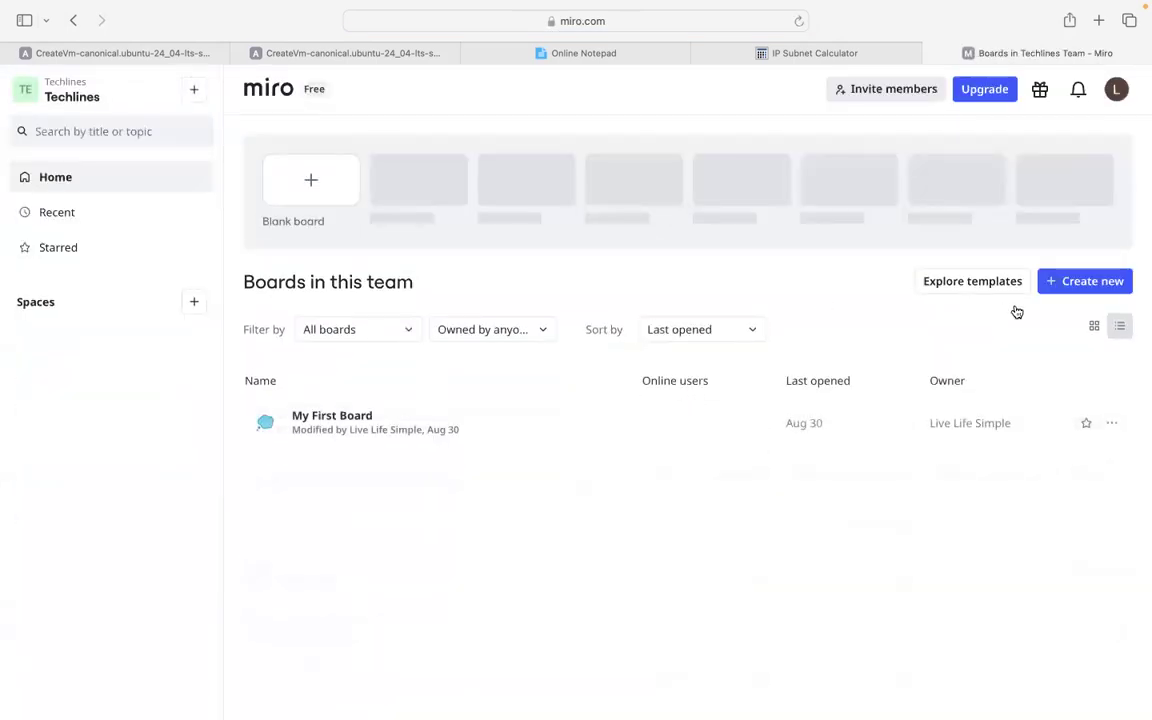
Create a new blank board, skipping the template picker.
click(1087, 291)
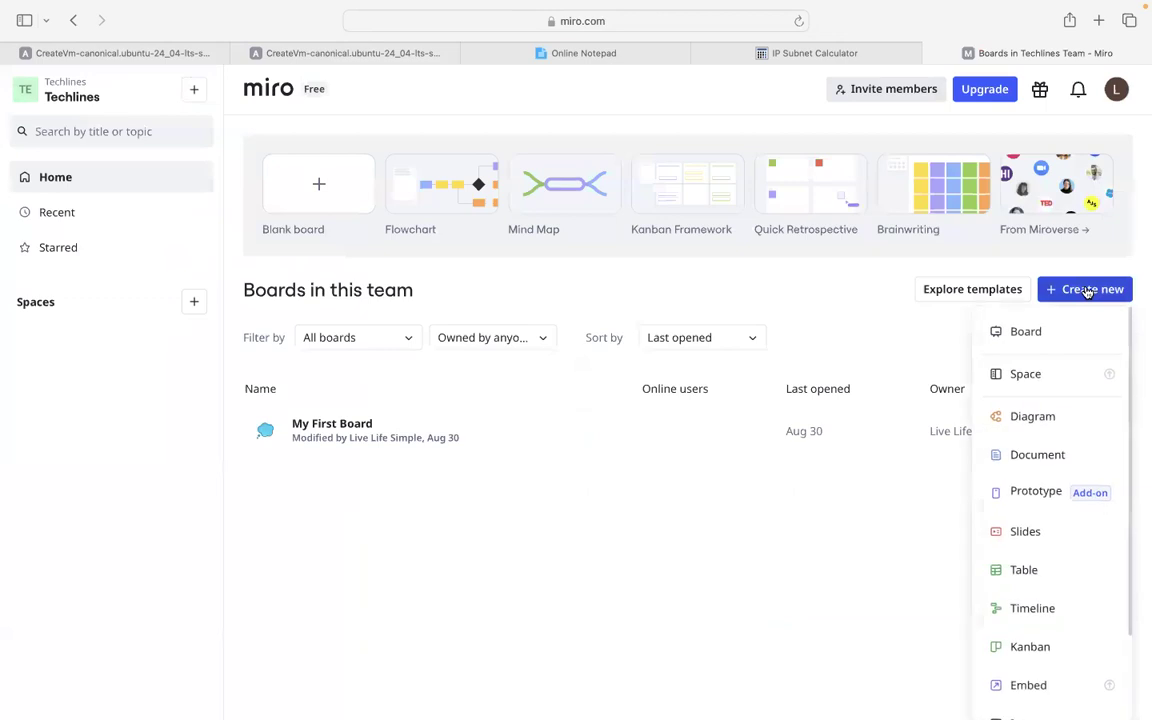
click(1030, 333)
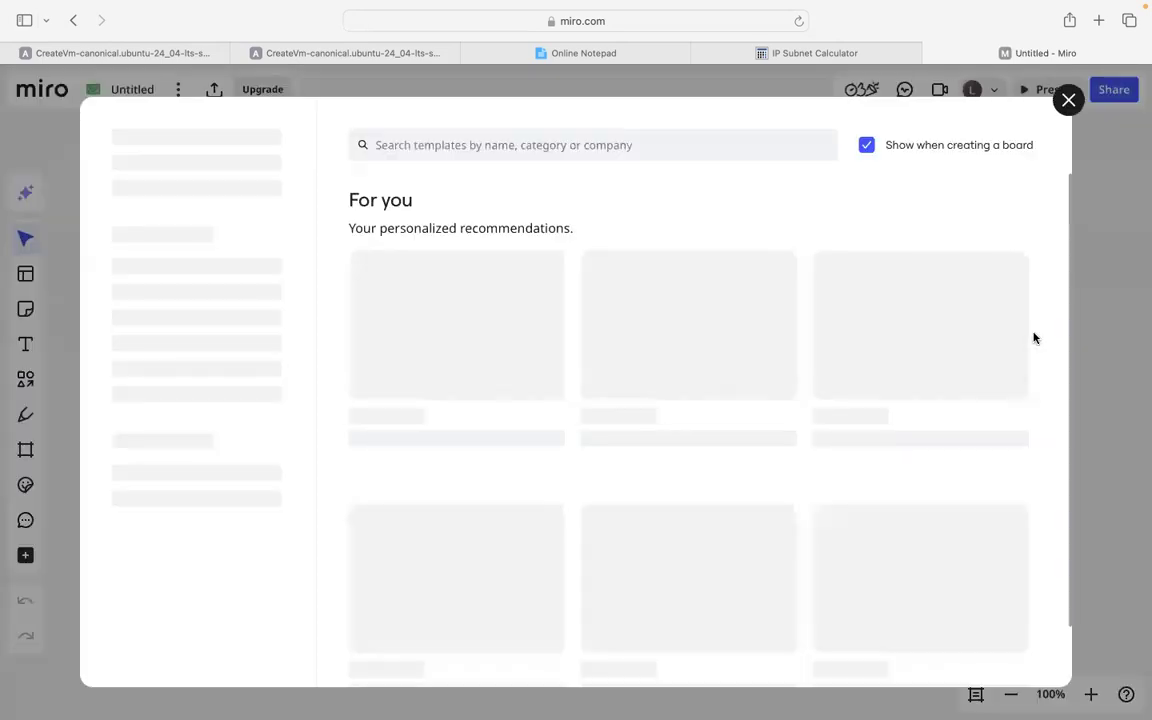
click(1067, 100)
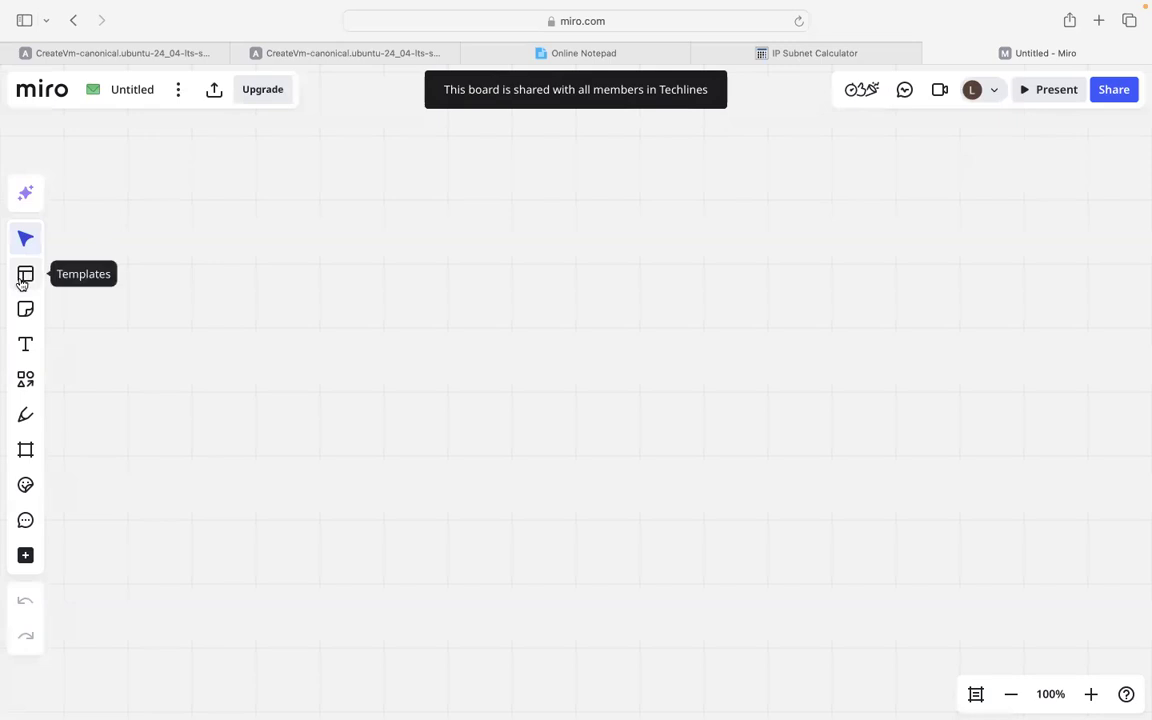
Draw a large rectangle and label it 'vnet'.
click(24, 385)
click(77, 383)
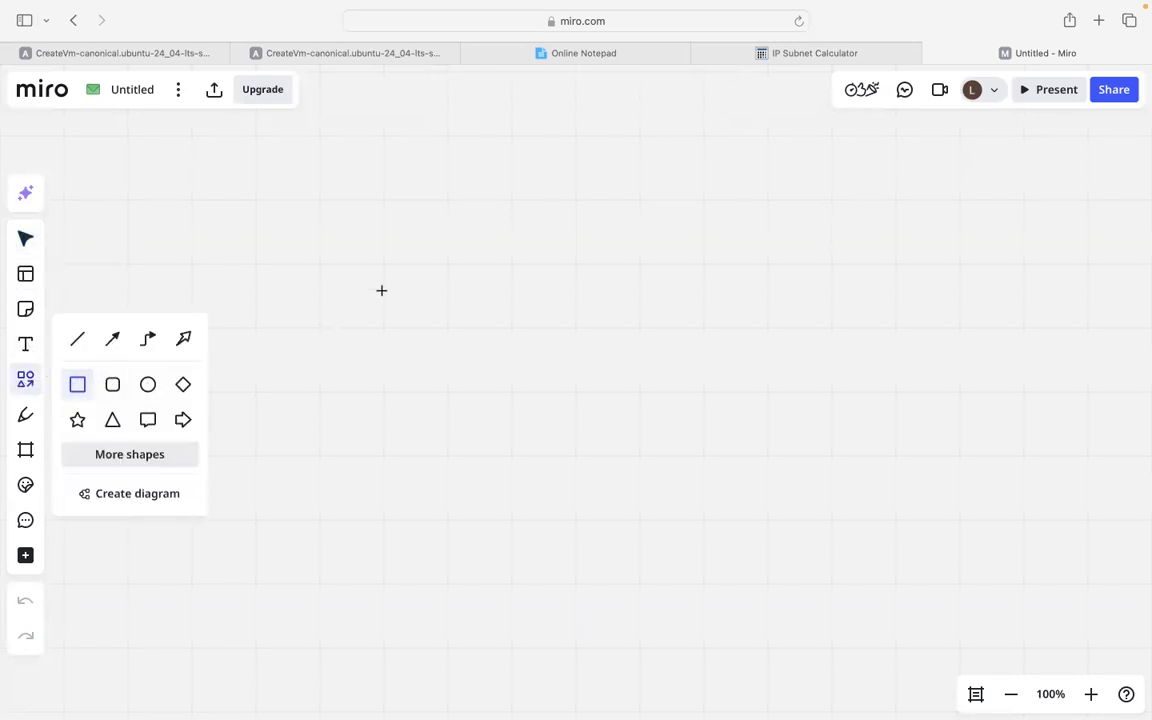
drag(304, 215, 889, 430)
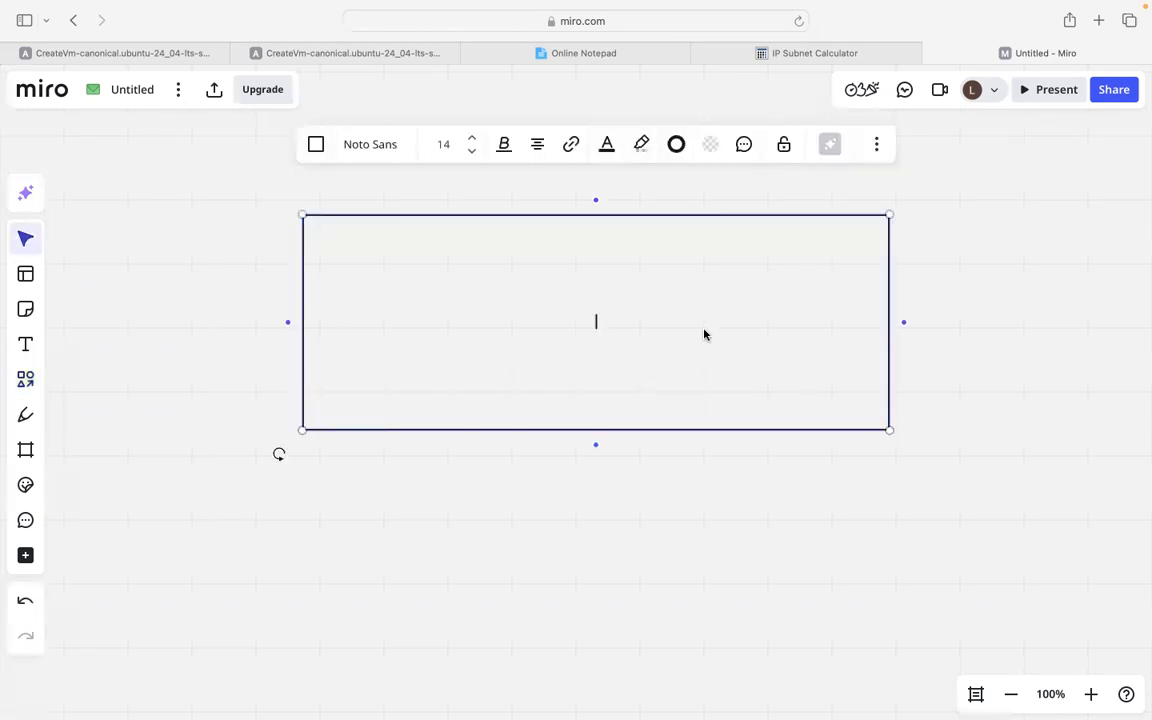
click(27, 342)
click(330, 202)
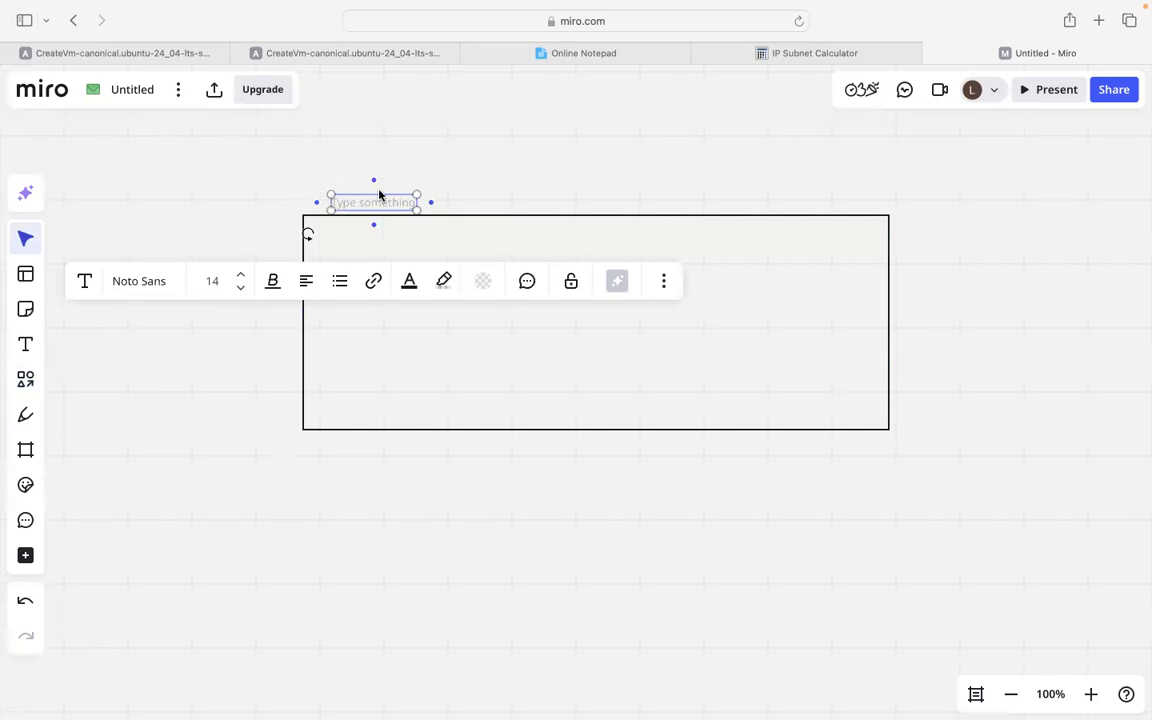
text(vnet)
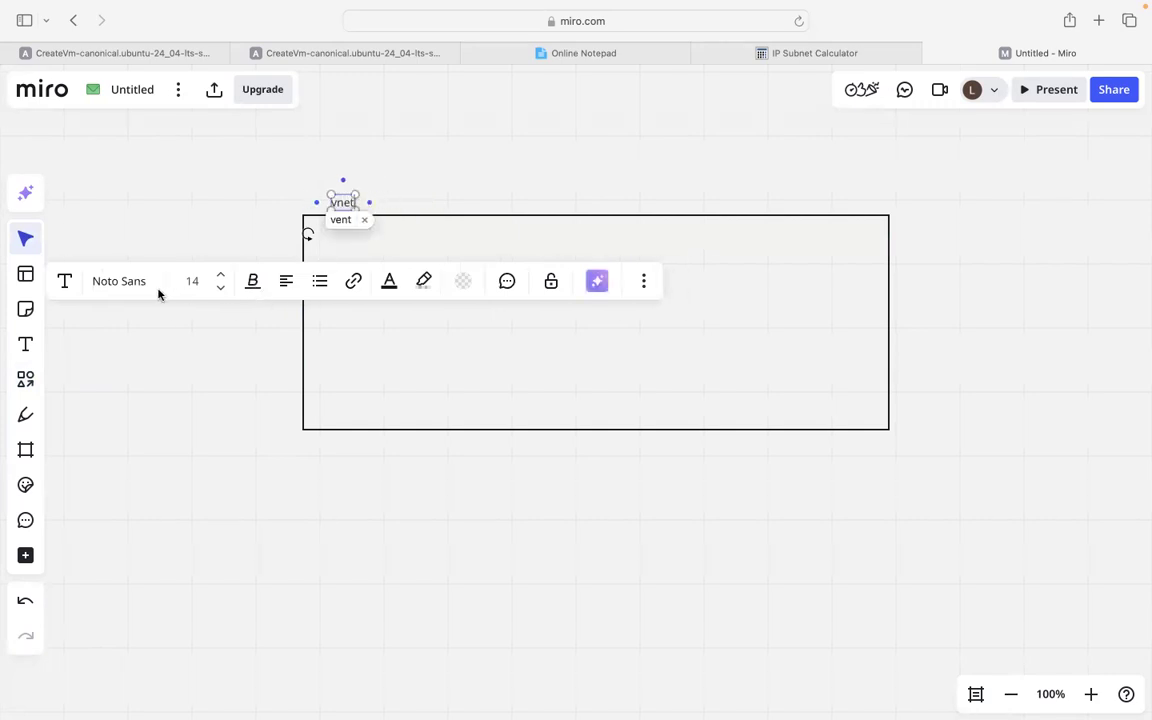
click(210, 208)
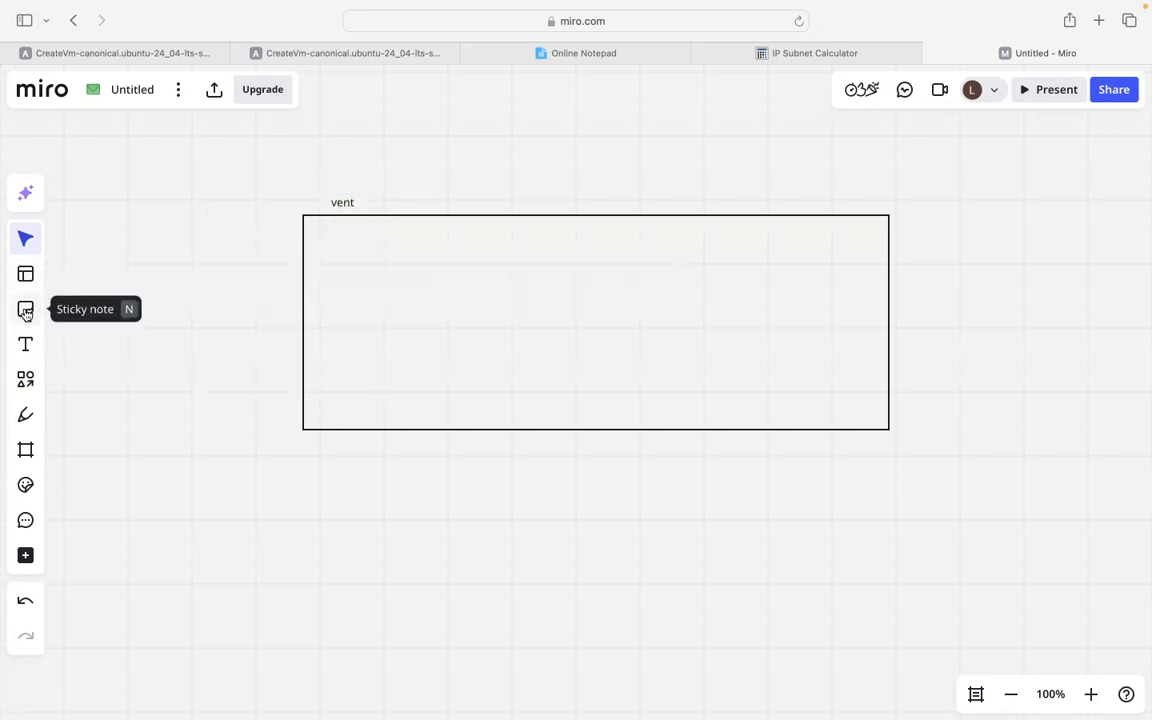
Draw a smaller rectangle inside it labelled 'FE-sn'.
click(26, 381)
click(77, 390)
drag(347, 251, 502, 376)
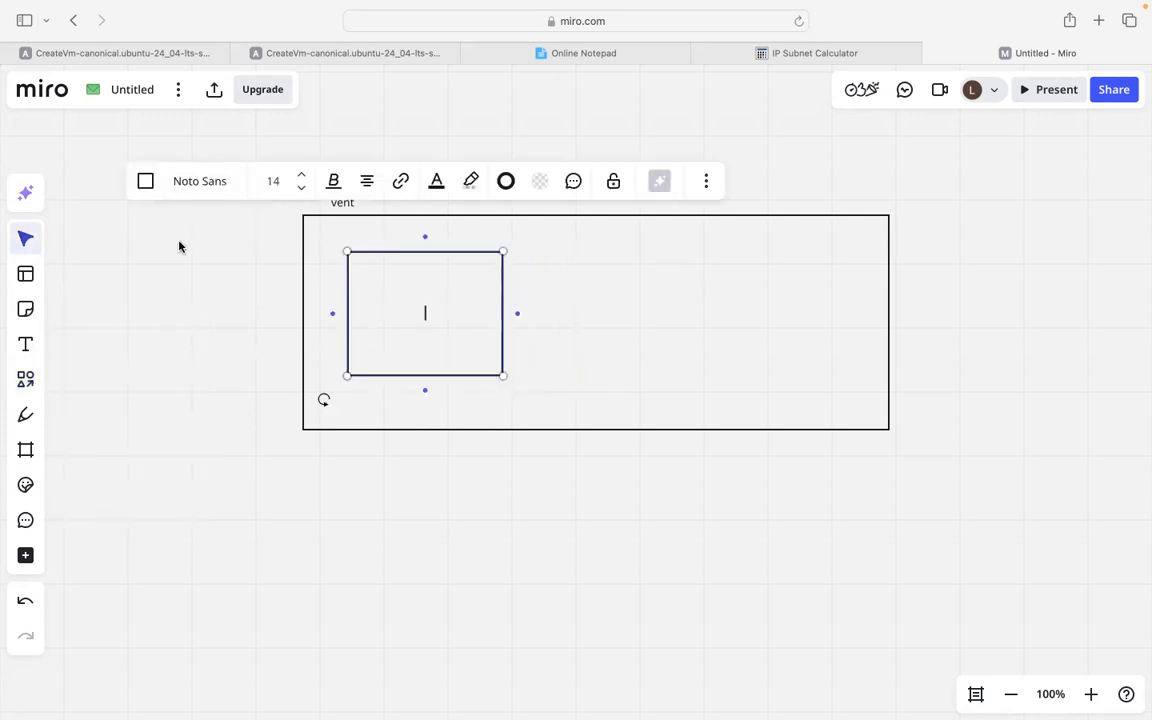
click(340, 246)
click(27, 346)
click(357, 241)
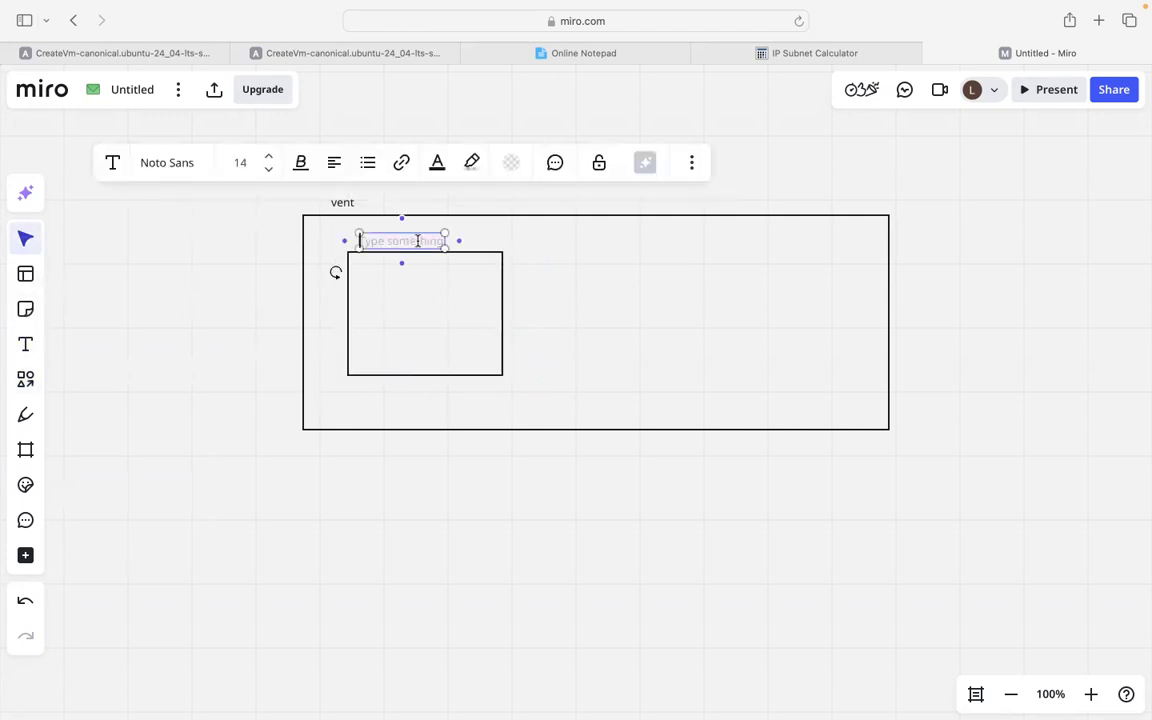
text(FE-sn)
click(220, 258)
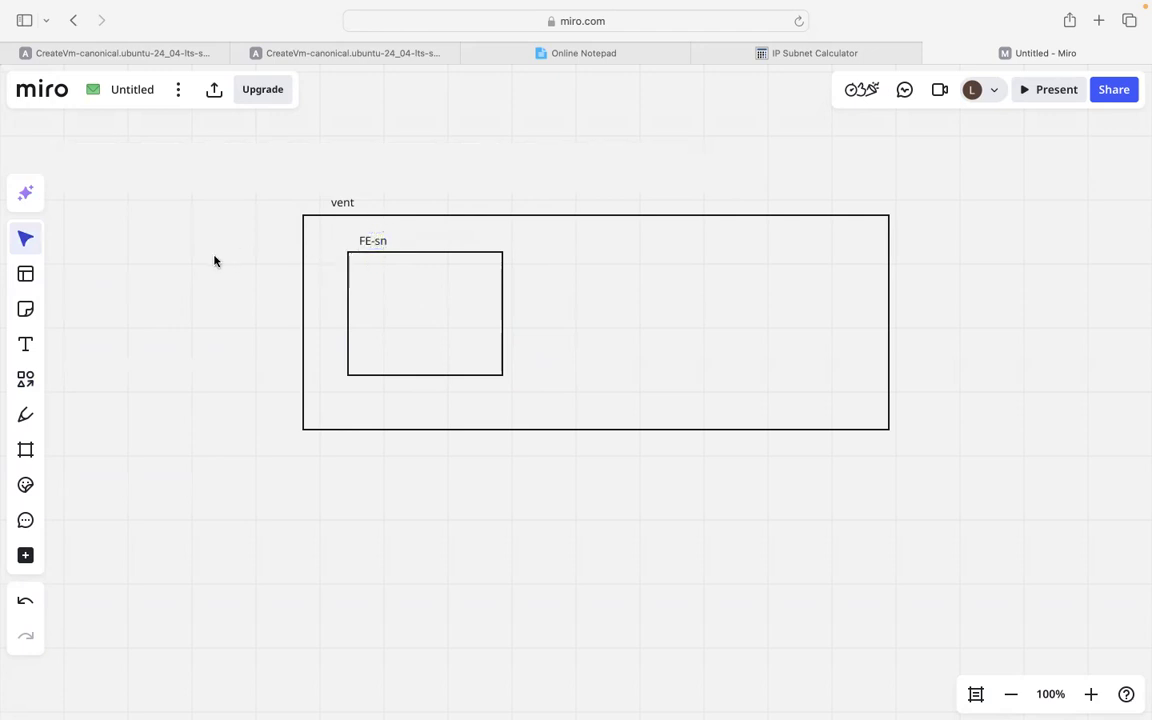
Add a BE-SN subnet box right of FE-sn and correct that label to FE-SN.
click(26, 380)
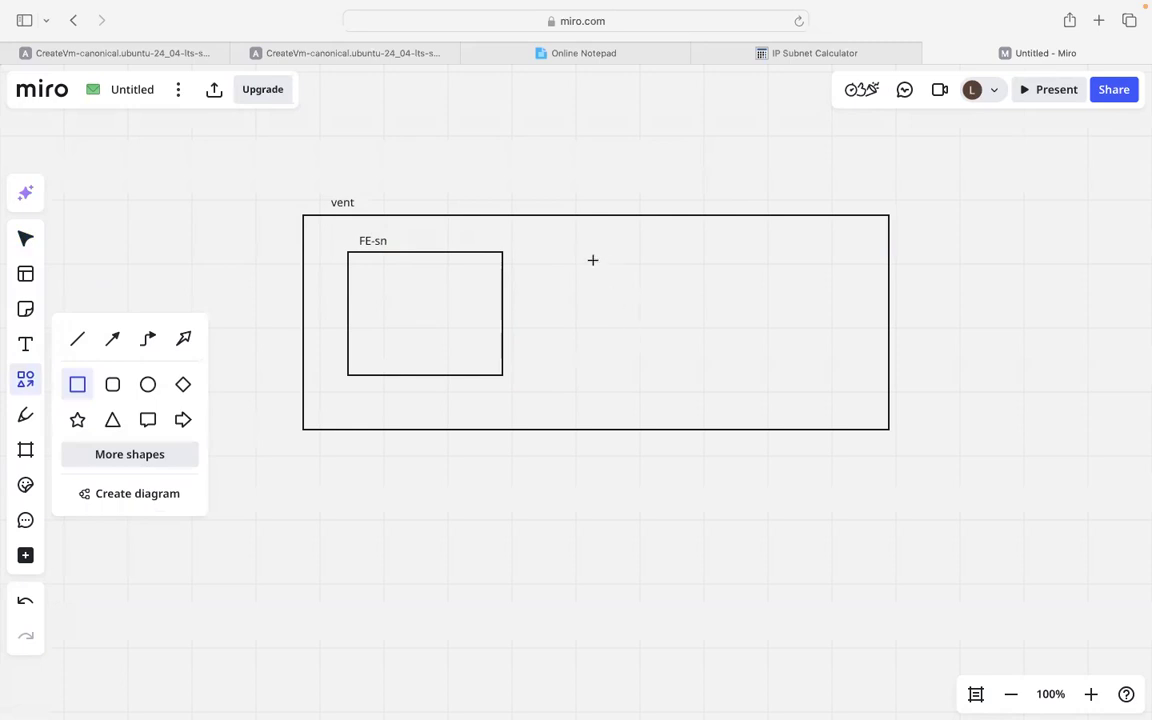
drag(588, 250, 750, 369)
click(530, 252)
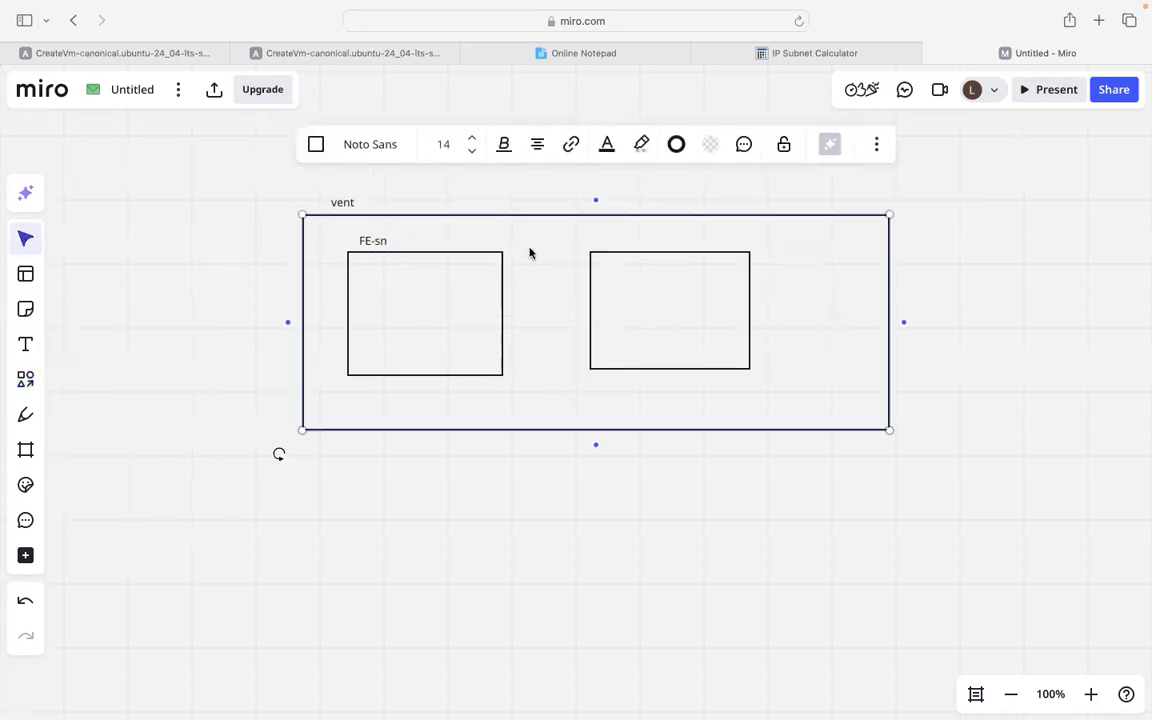
click(22, 348)
click(614, 241)
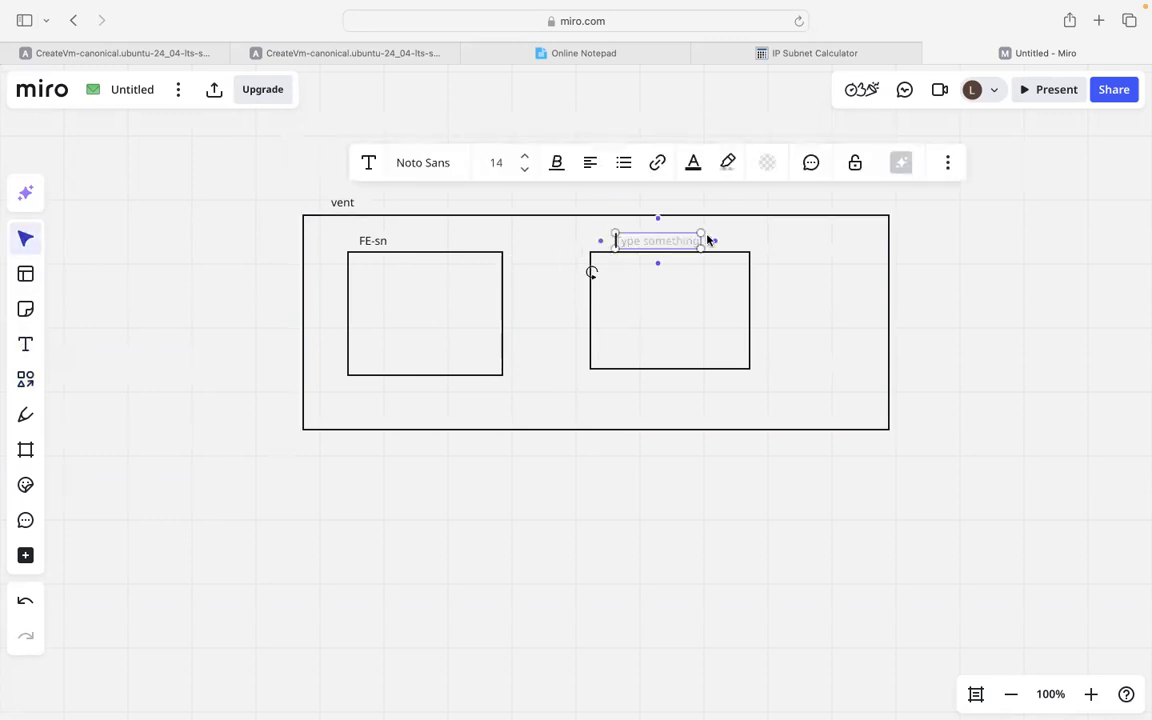
text(BE-SN)
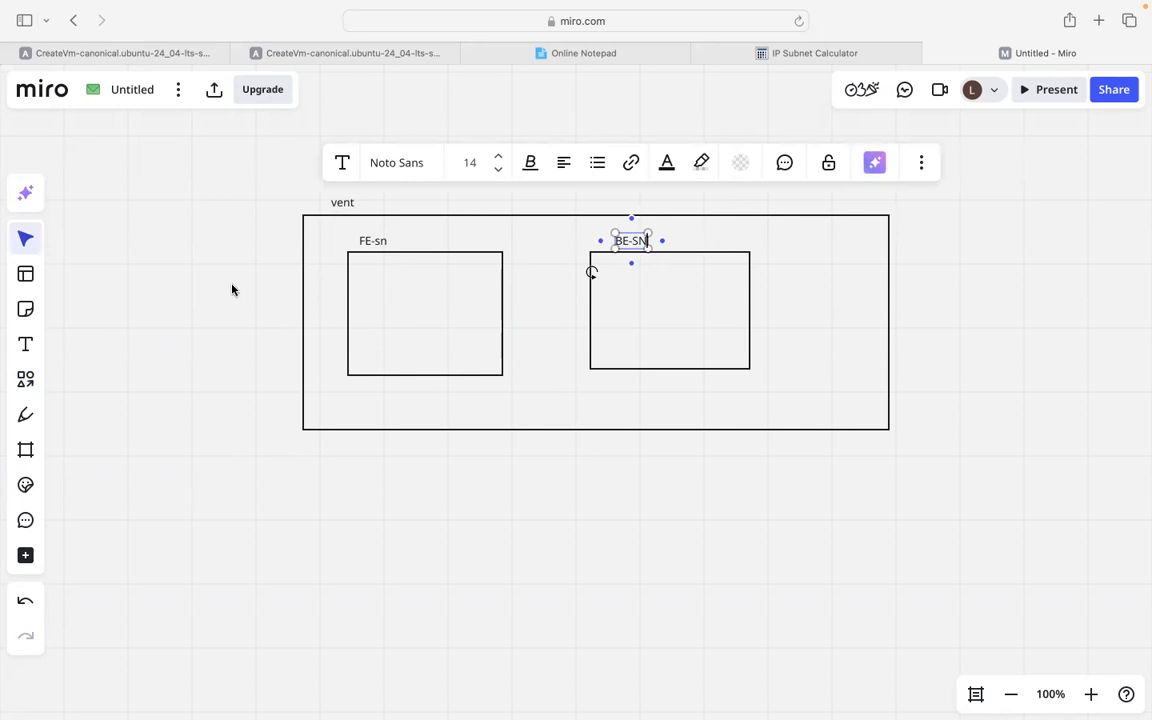
click(232, 290)
click(375, 244)
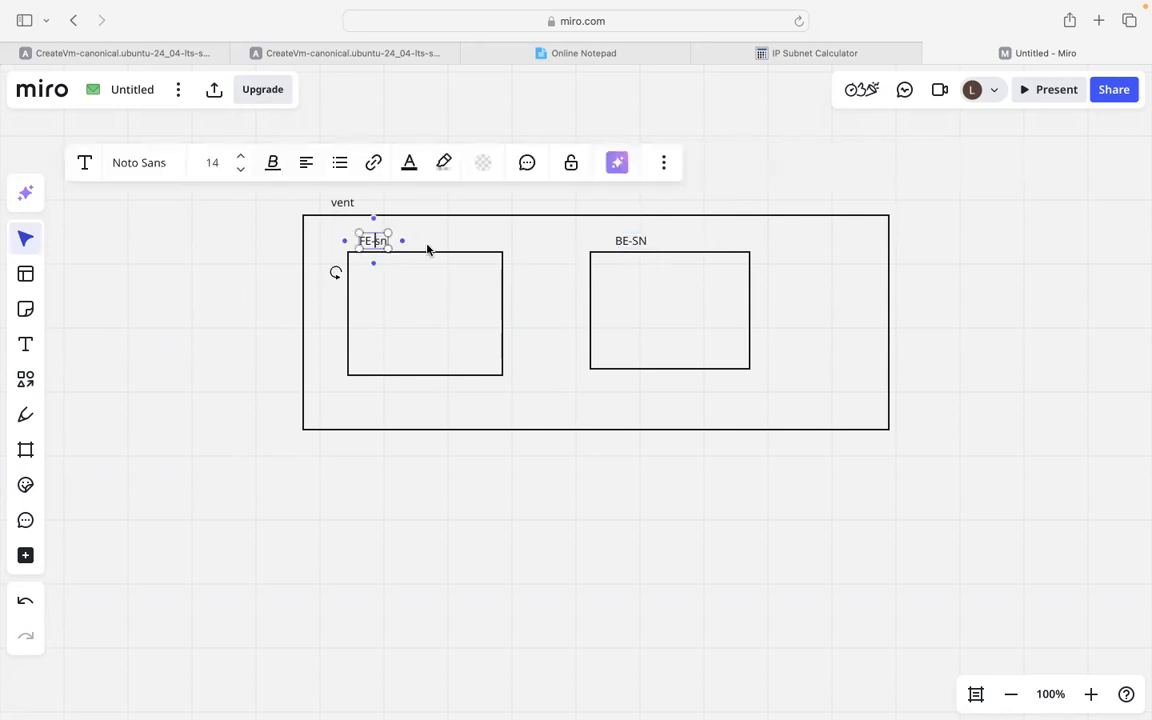
key(BackSpace)
key(BackSpace)
text(SN)
click(218, 285)
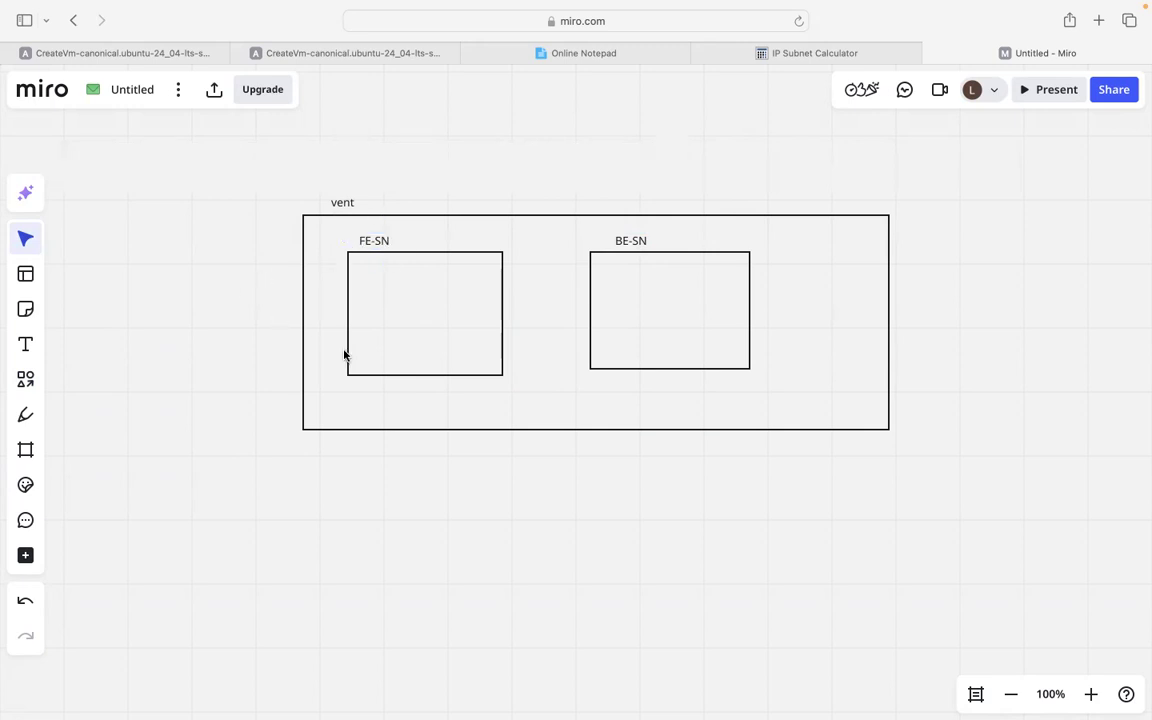
Label the subnet ranges: 10.0.2.0/24 under FE-SN and 10.0.3.0/24 under BE-SN.
click(27, 346)
click(371, 396)
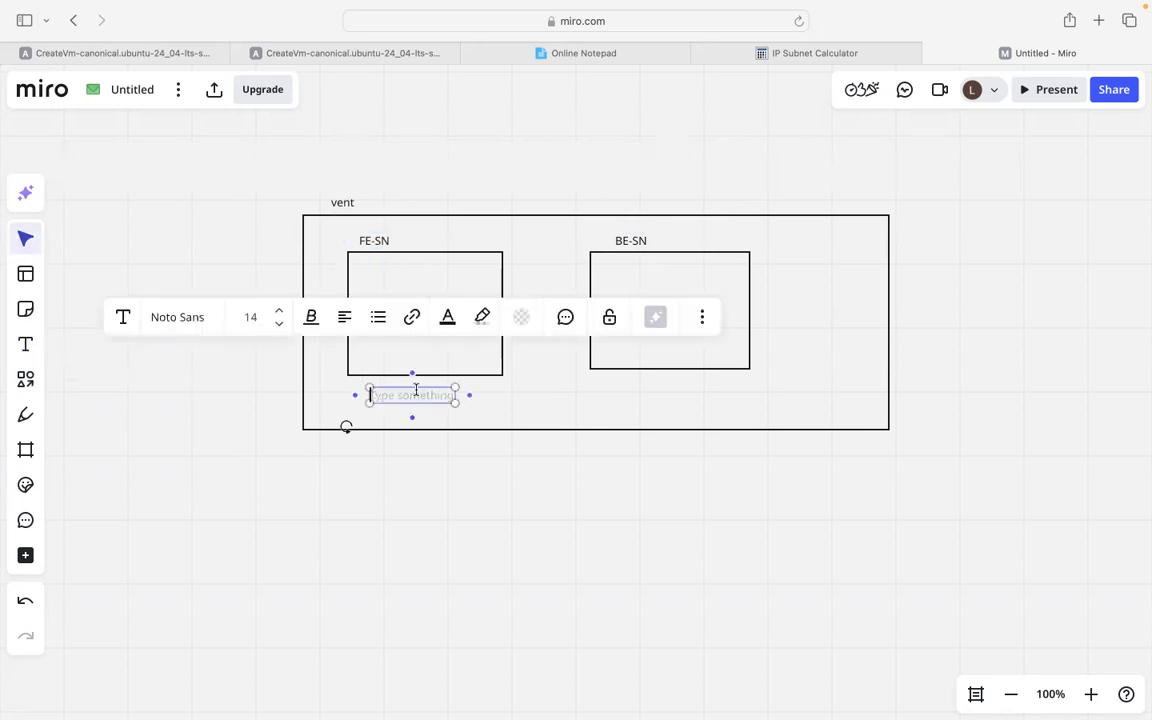
text(10)
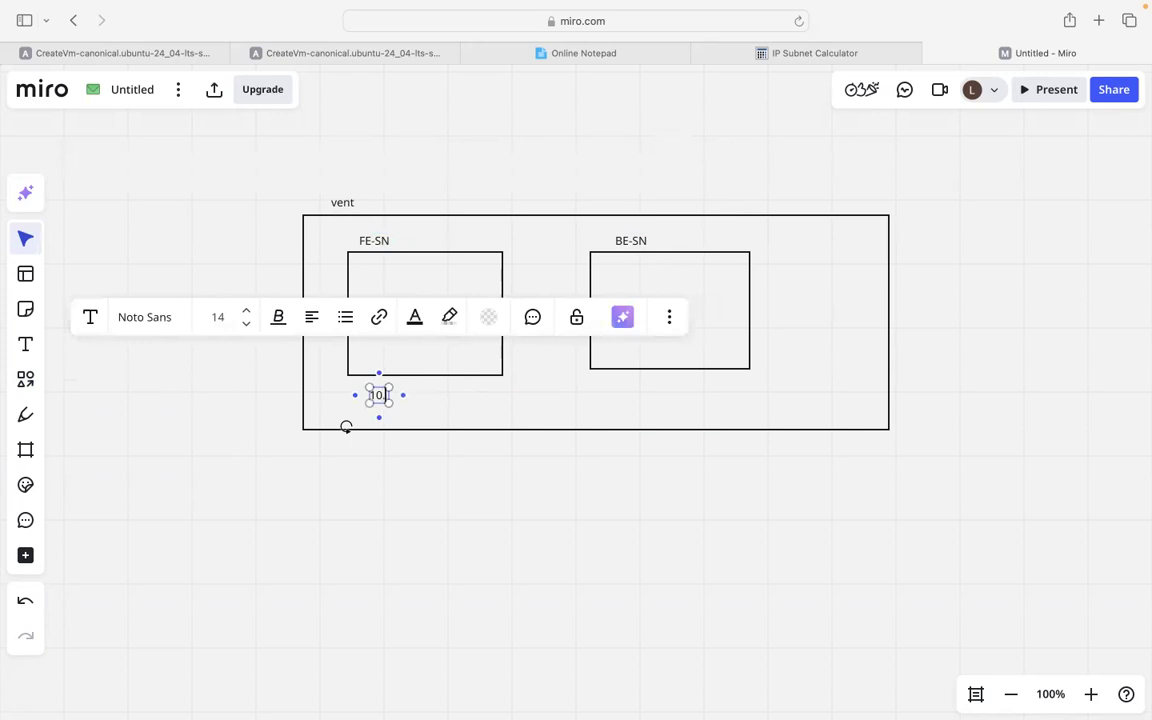
text(.0.2.0)
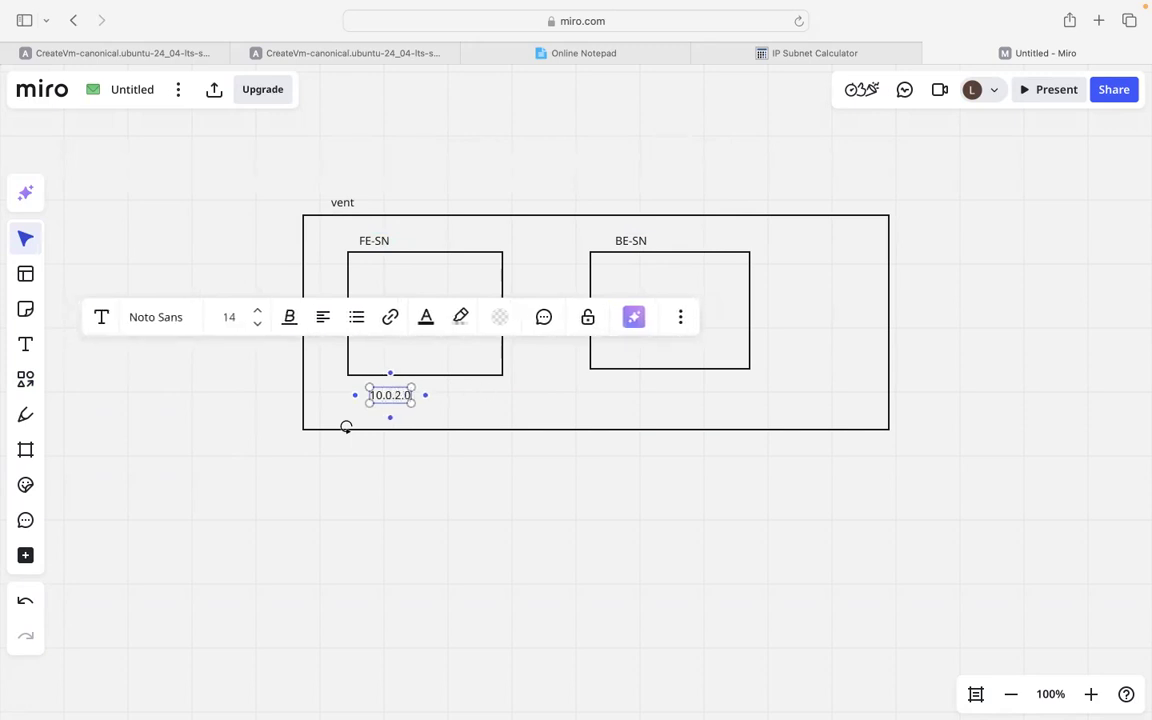
text(/1)
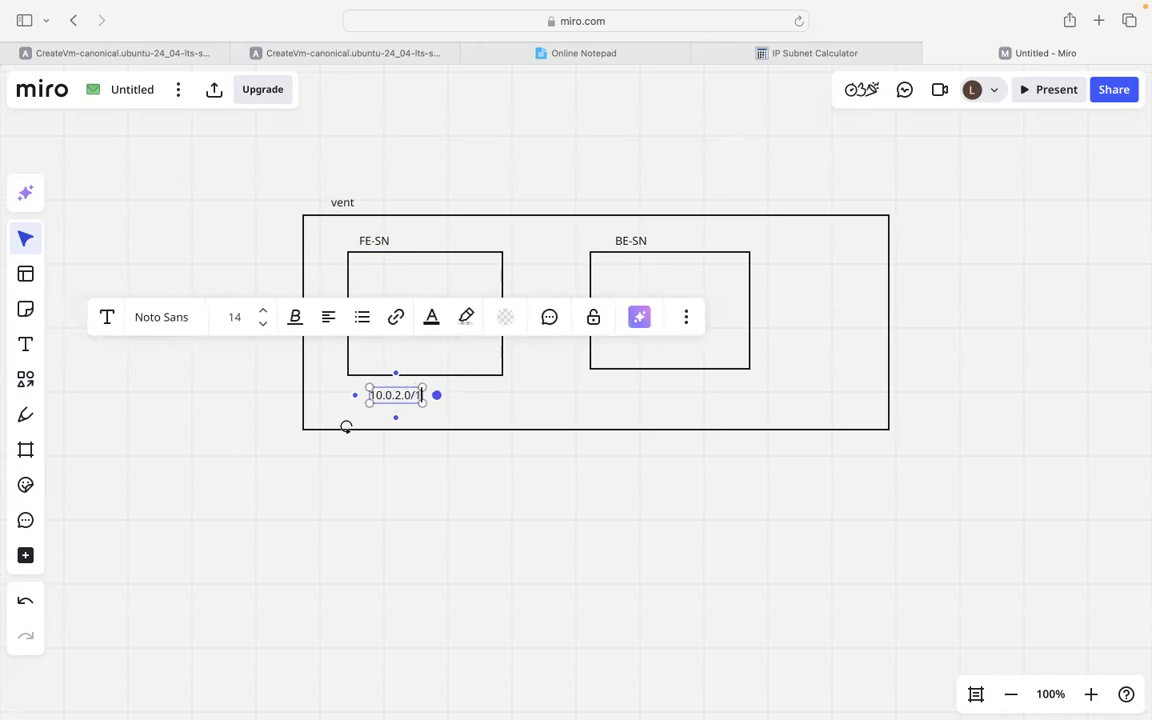
key(BackSpace)
text(24)
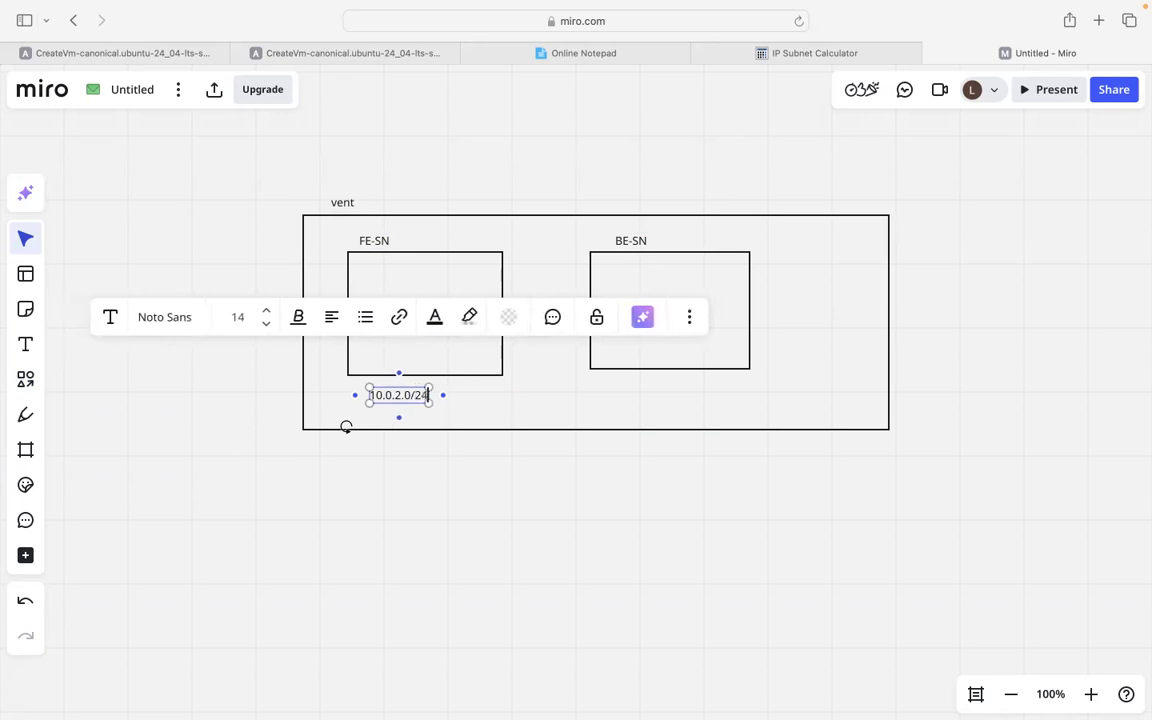
click(206, 388)
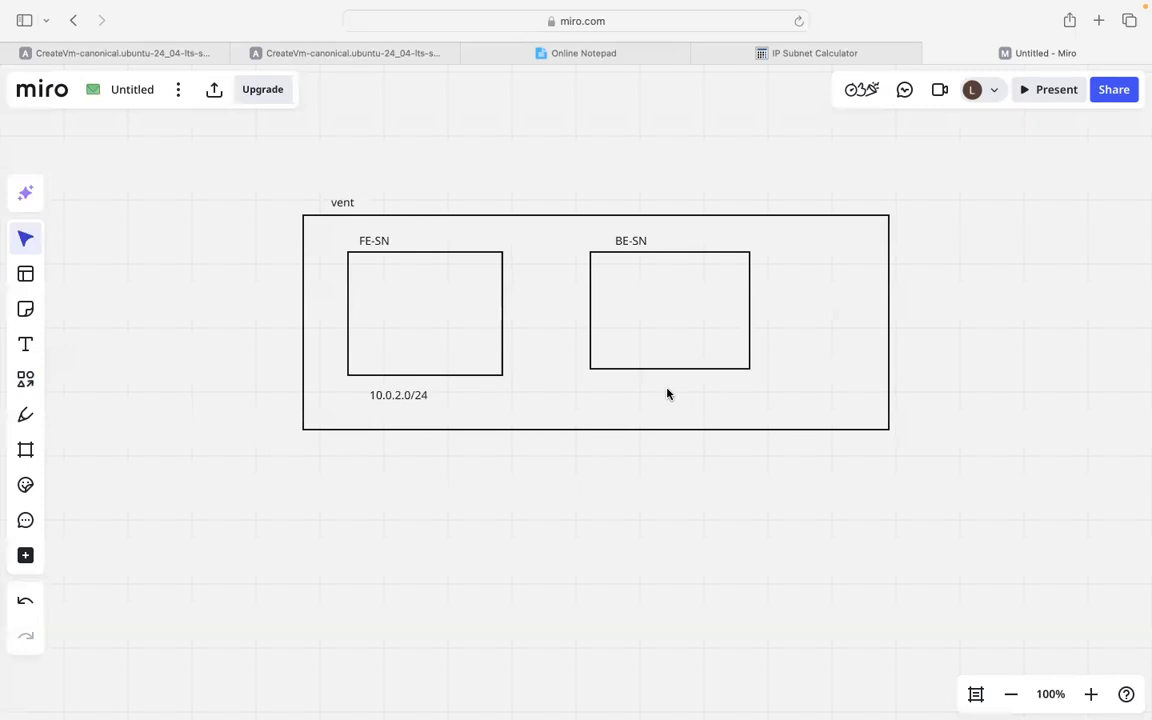
click(25, 344)
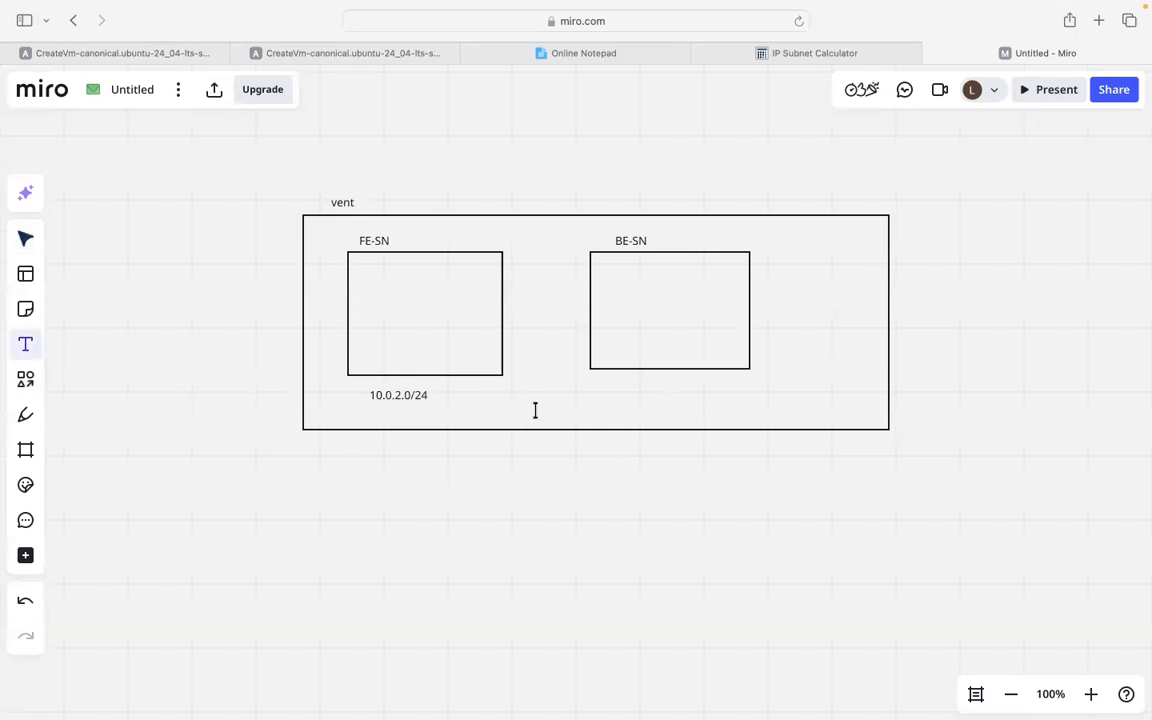
click(601, 385)
text(10)
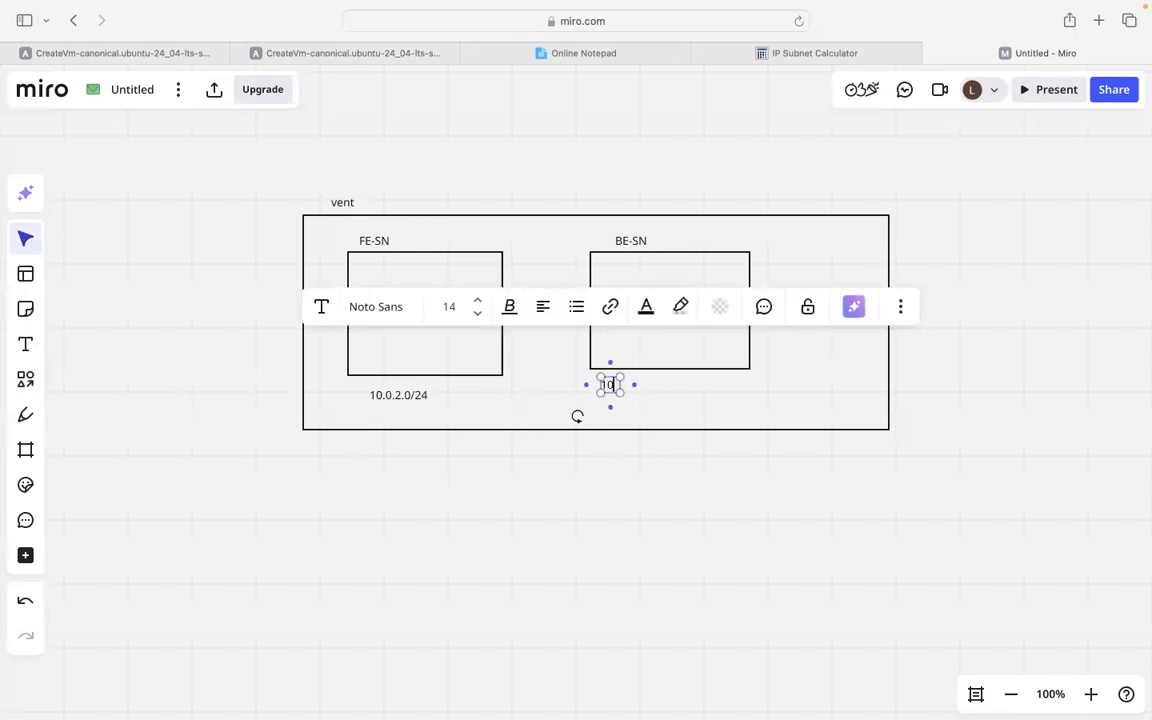
text(.0)
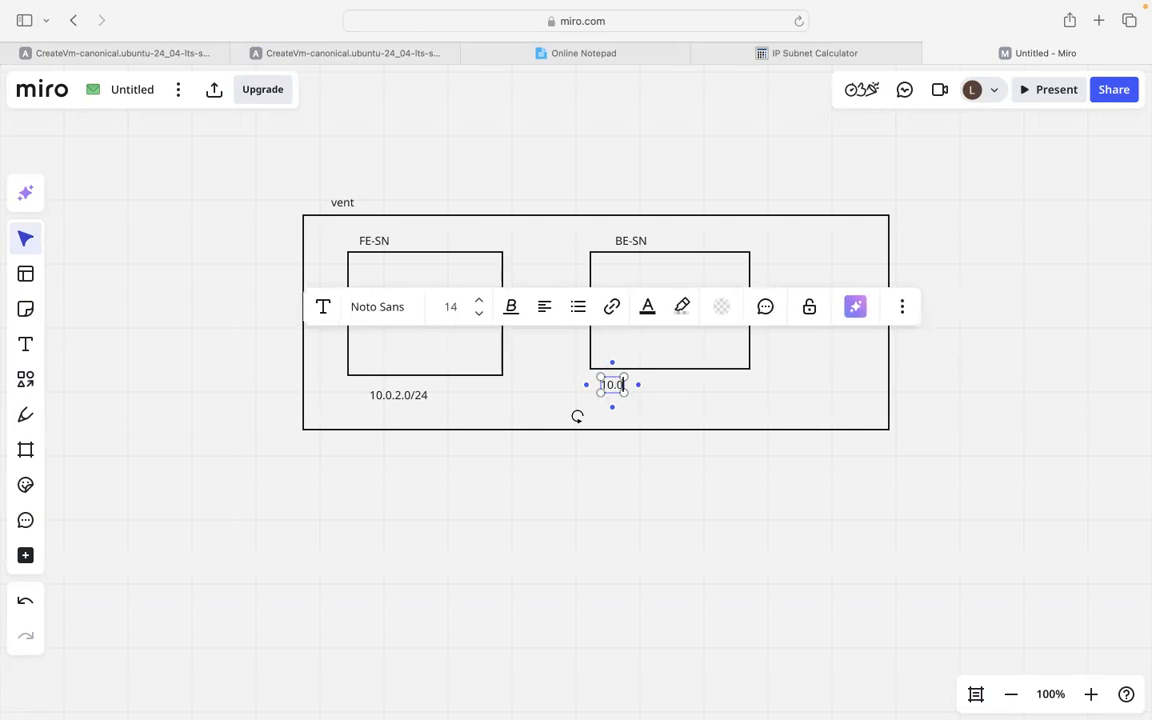
text(.3.0/24)
click(176, 399)
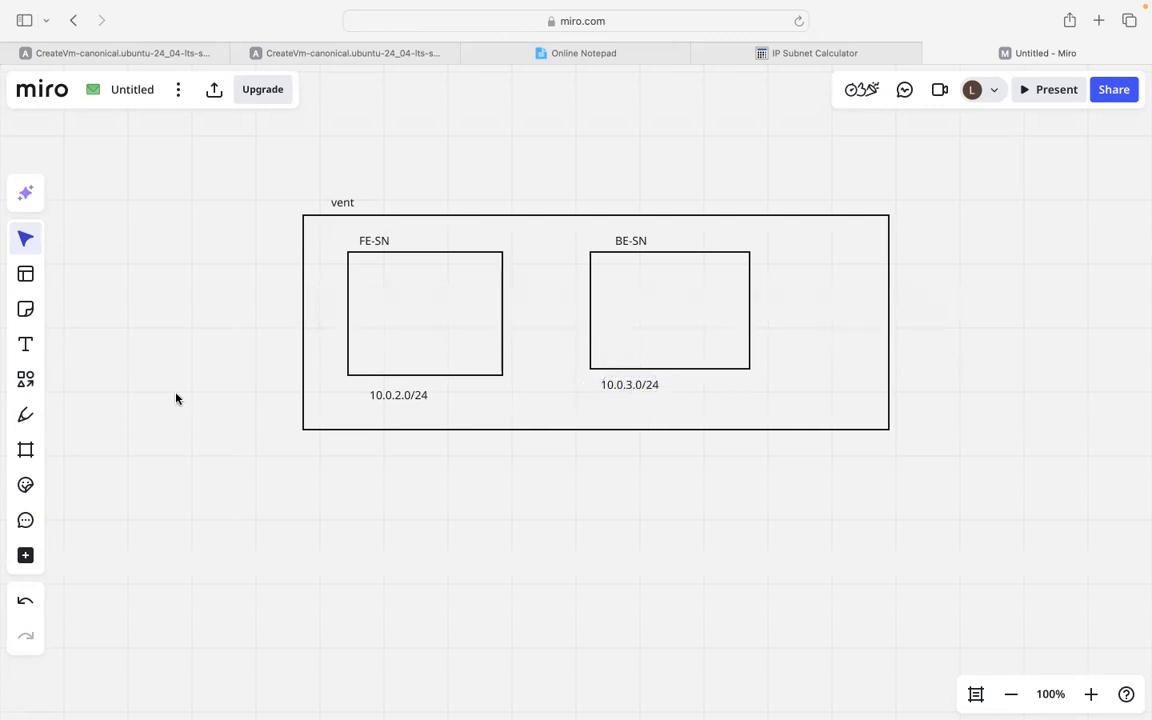
Rename the outer box label to VNet and add its range 10.0.0.0/16.
click(345, 203)
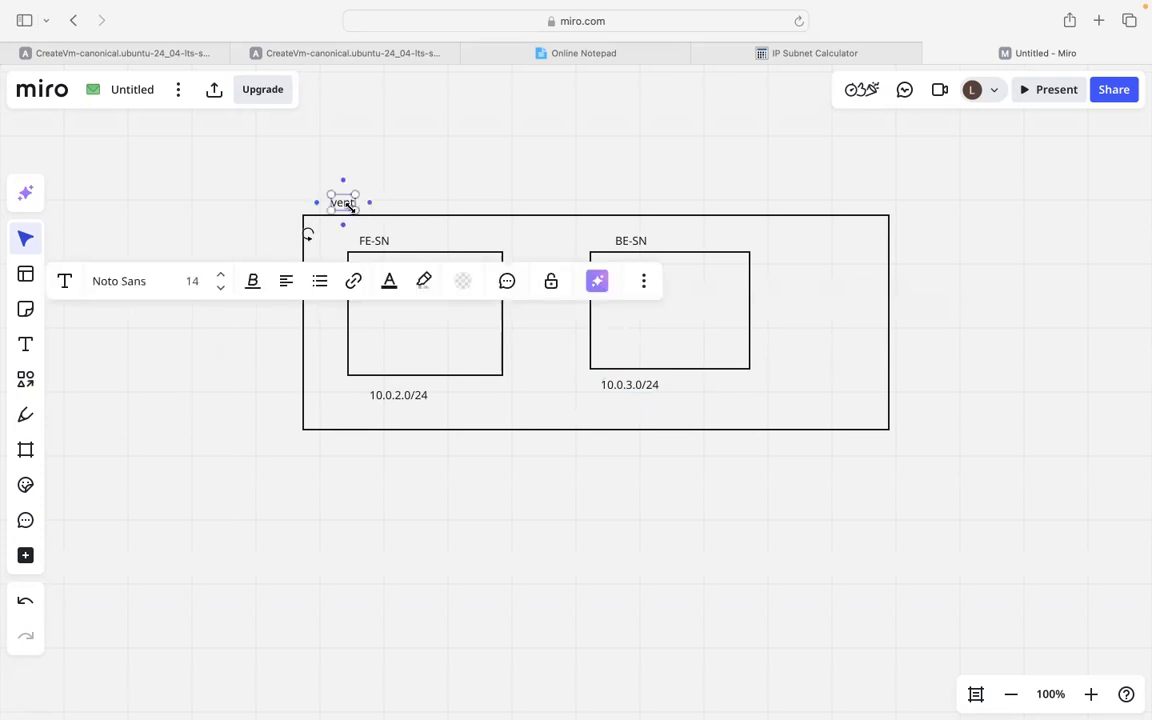
text(VNet)
click(501, 163)
click(25, 344)
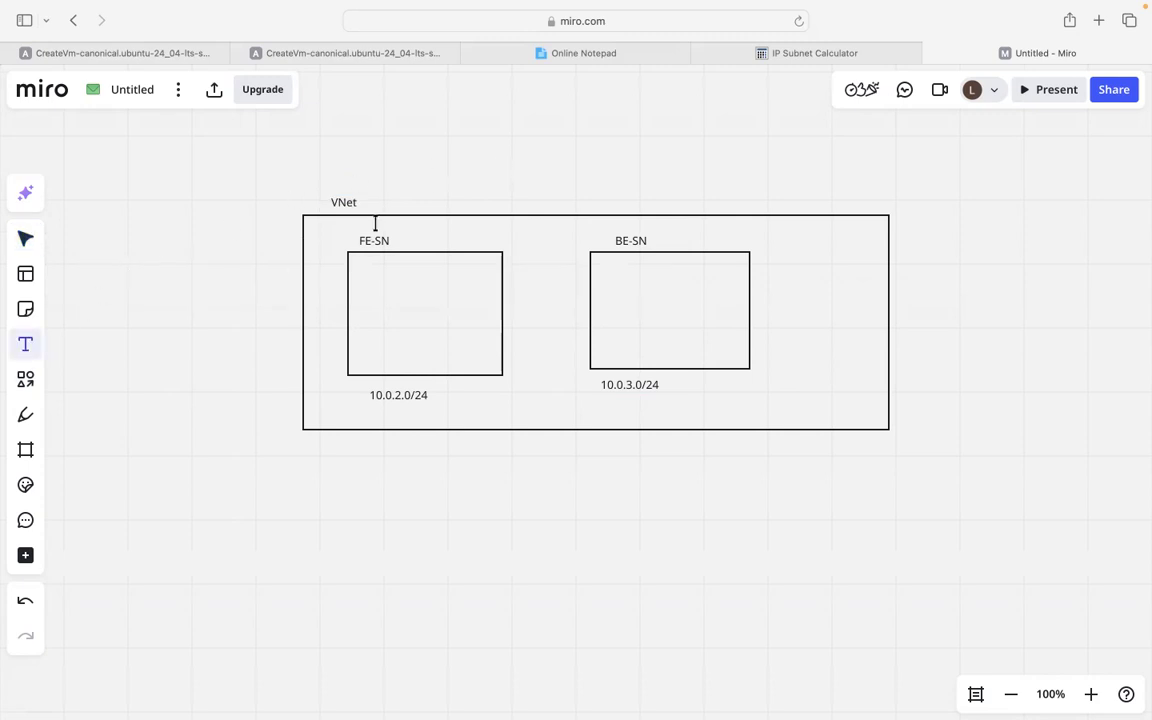
click(392, 199)
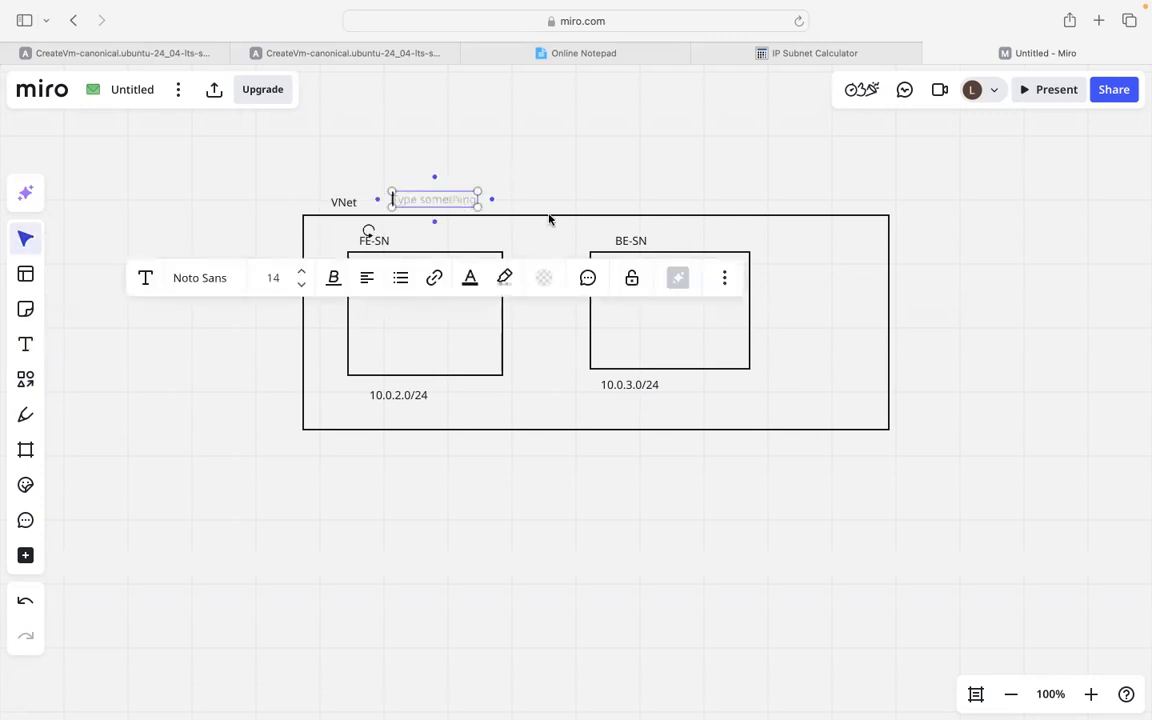
text(10.0.0)
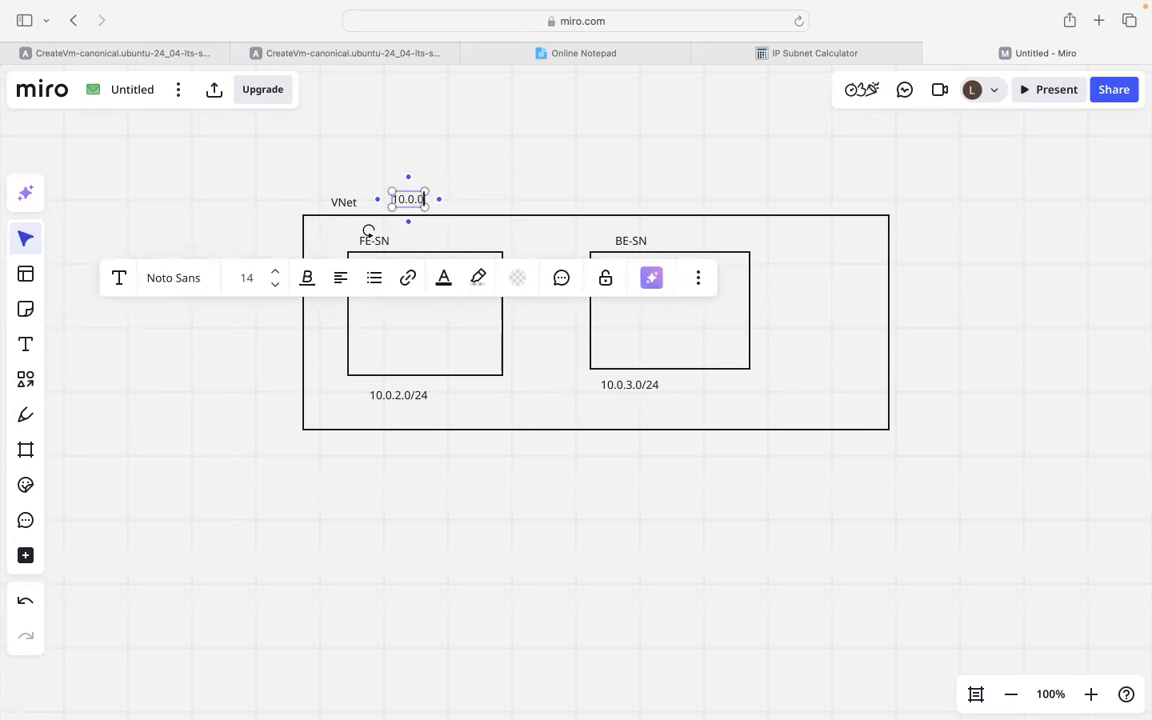
text(.0/16)
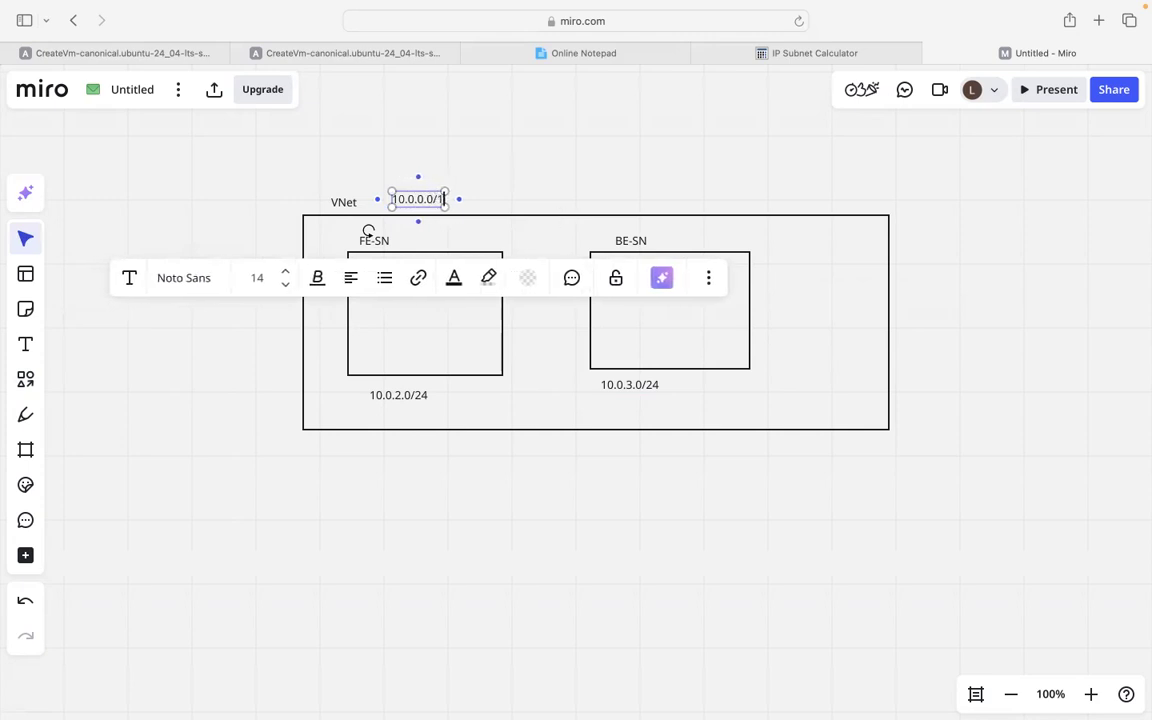
click(258, 190)
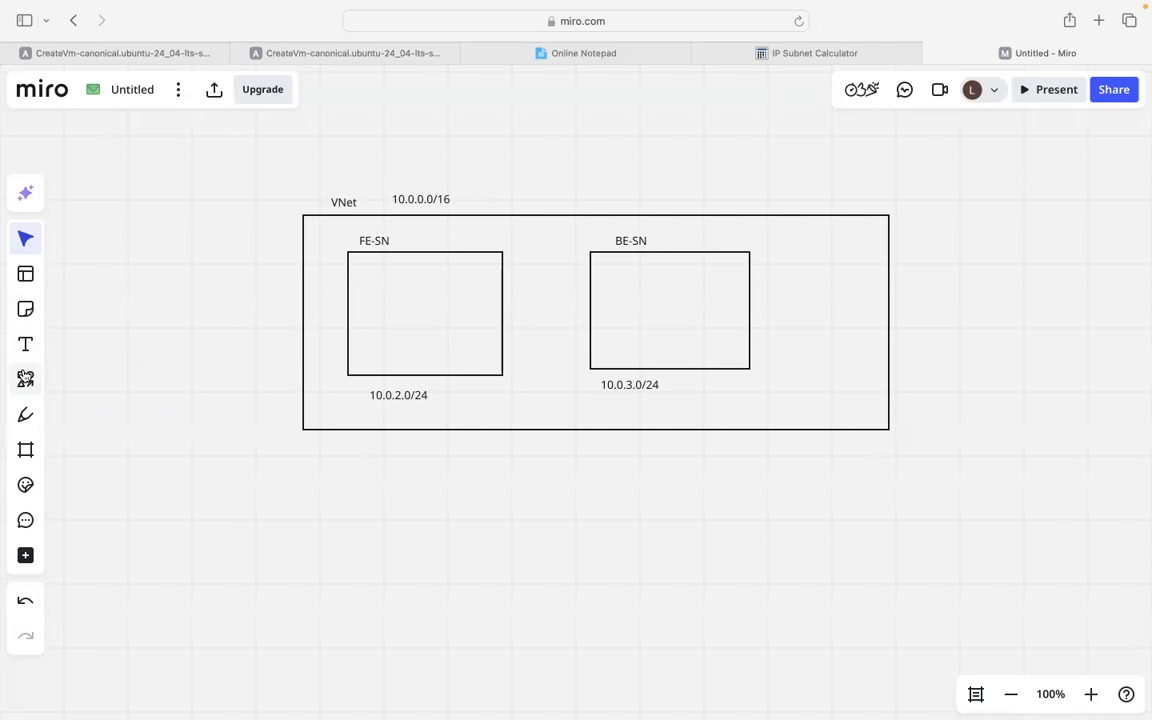
Place a small triangle inside both the FE-SN and BE-SN boxes, then switch to Google Slides.
click(25, 379)
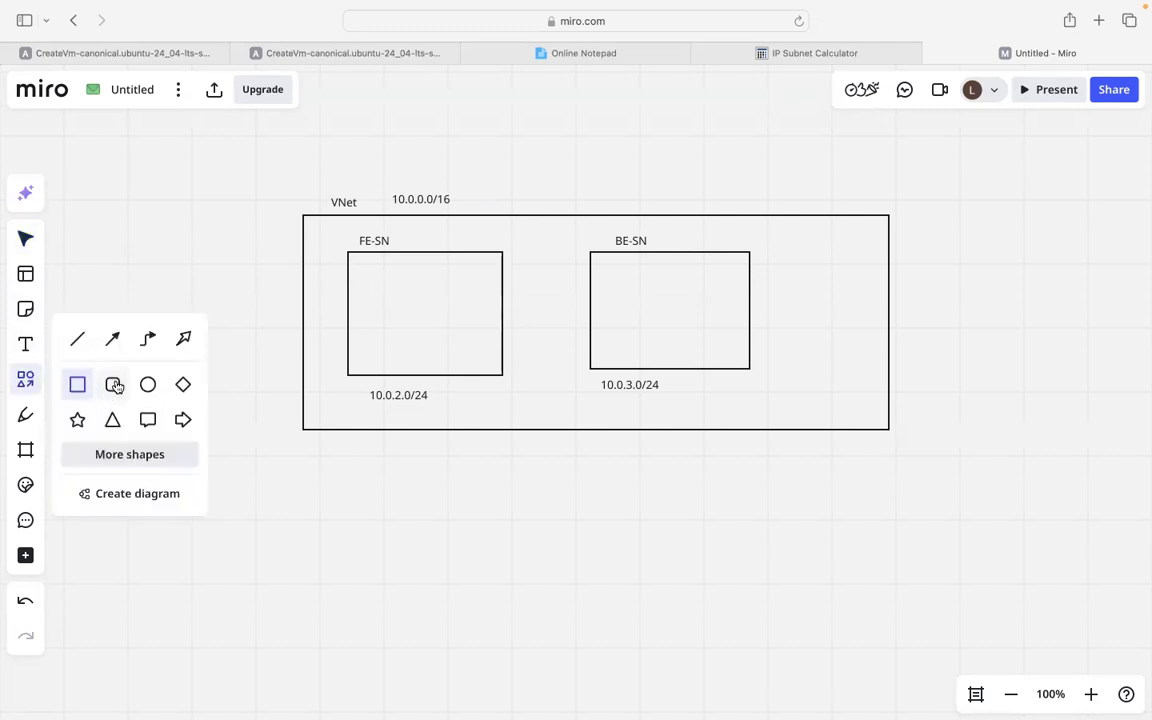
click(112, 418)
drag(366, 279, 392, 331)
click(259, 347)
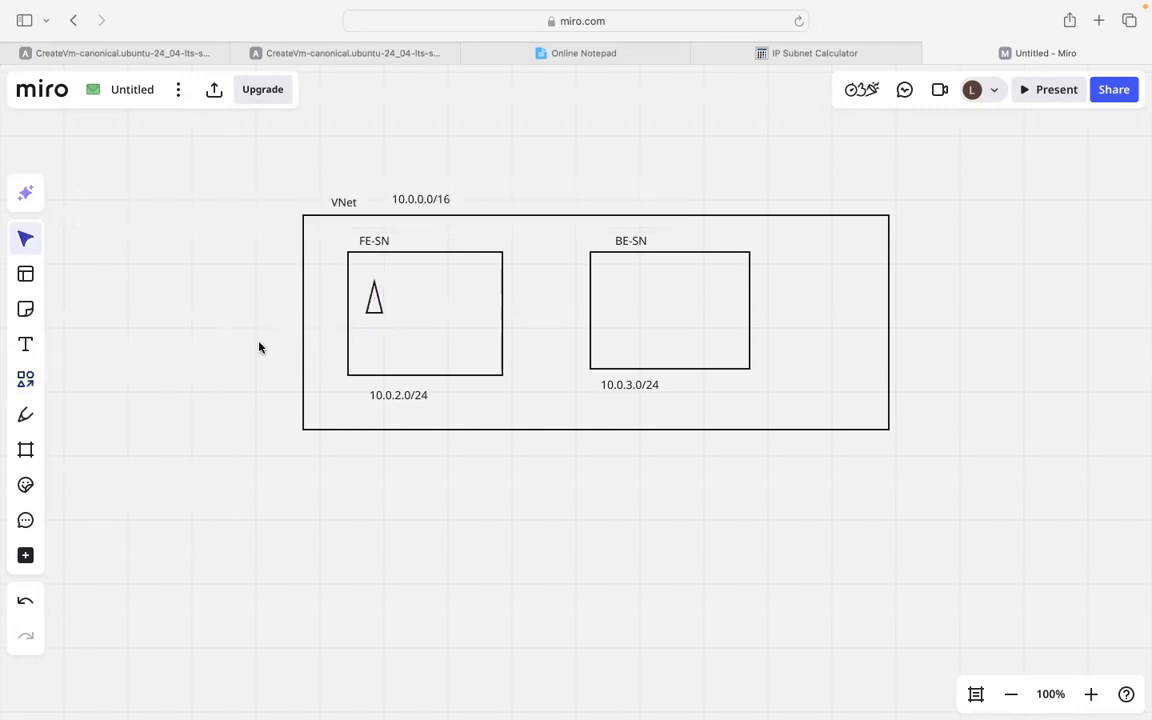
click(27, 378)
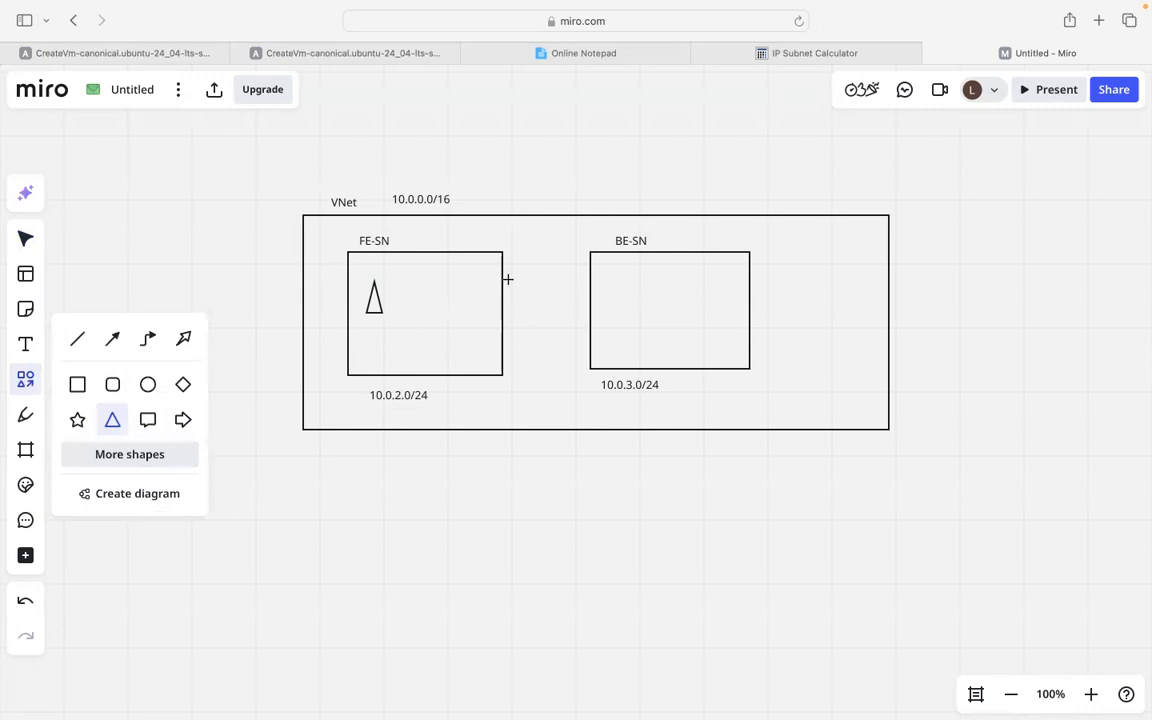
drag(611, 289, 626, 307)
click(166, 296)
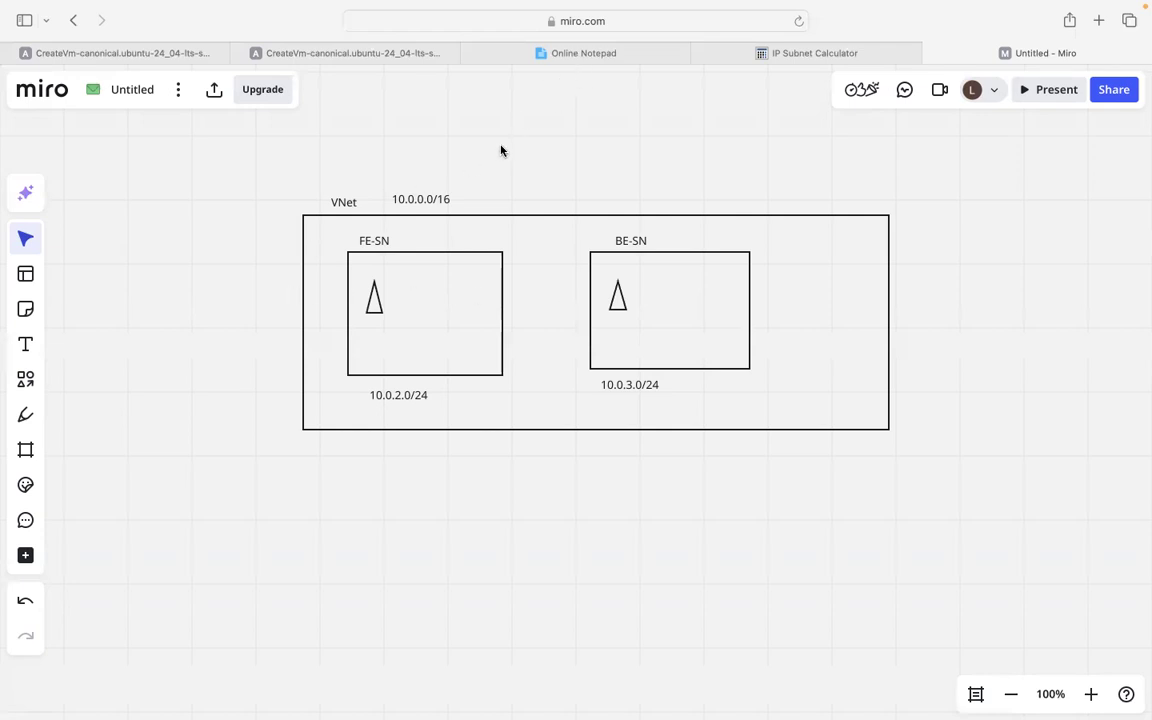
key(super+Tab)
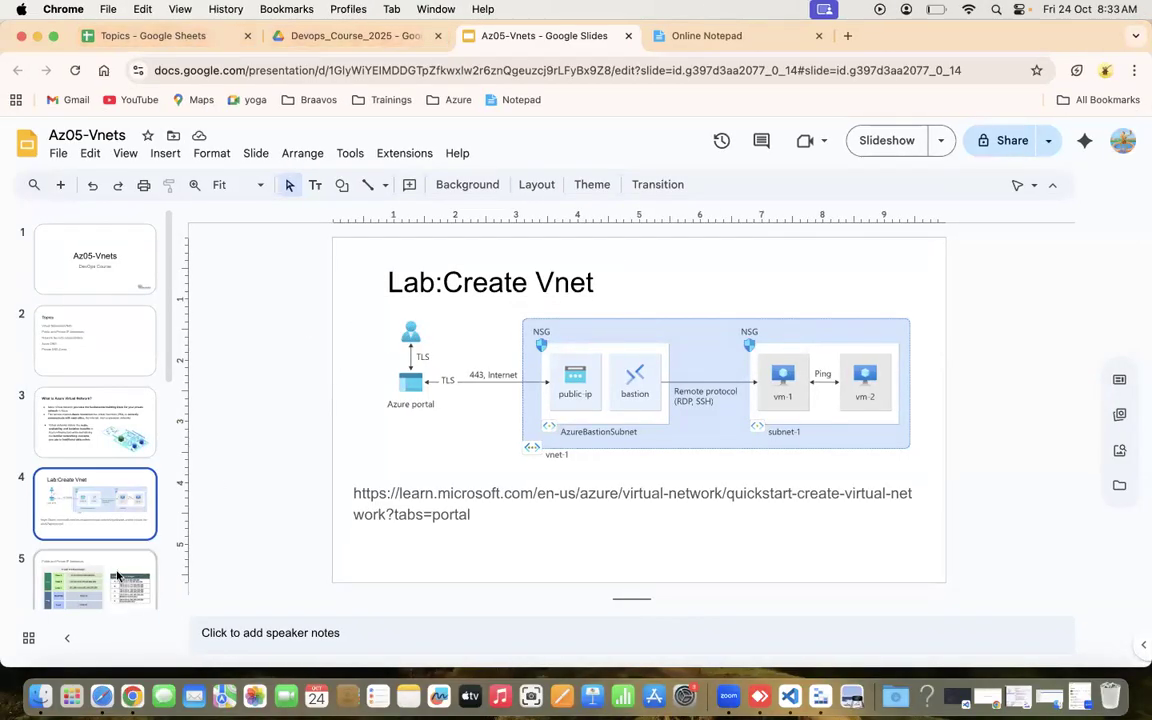
Leave the Lab:Create Vnet slide and return to the Azure deployment tab.
click(101, 697)
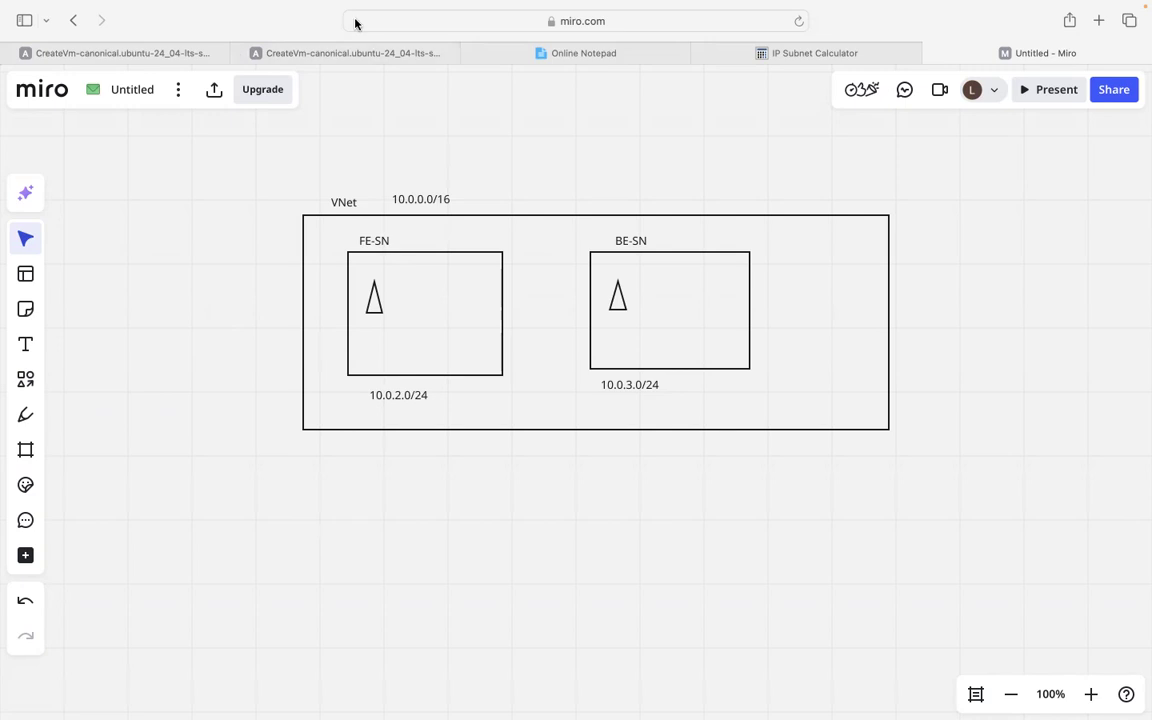
click(393, 54)
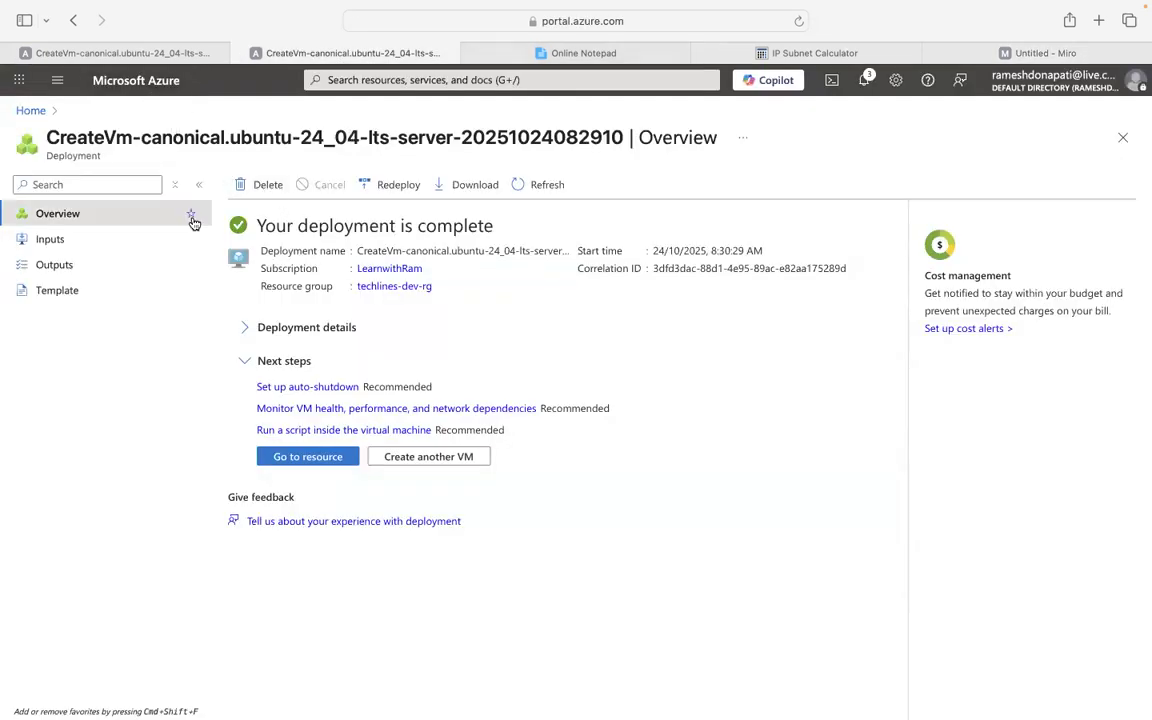
Open the vm-1 virtual machine's overview from the Virtual machines list.
click(31, 112)
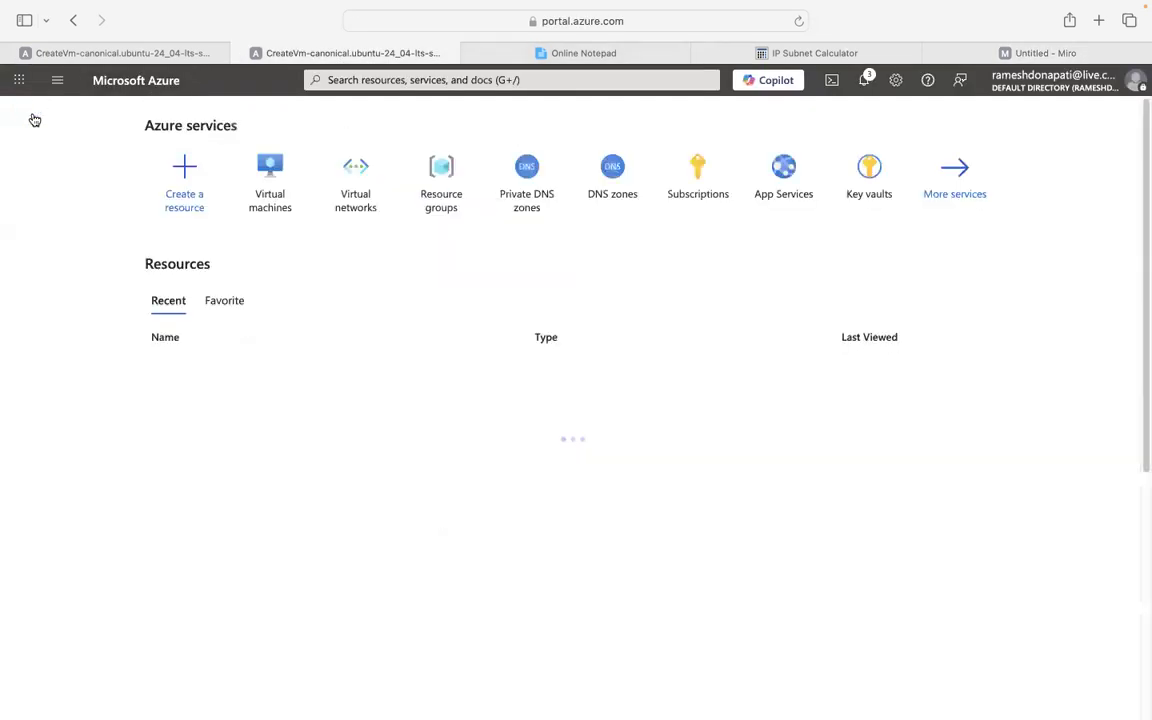
click(268, 188)
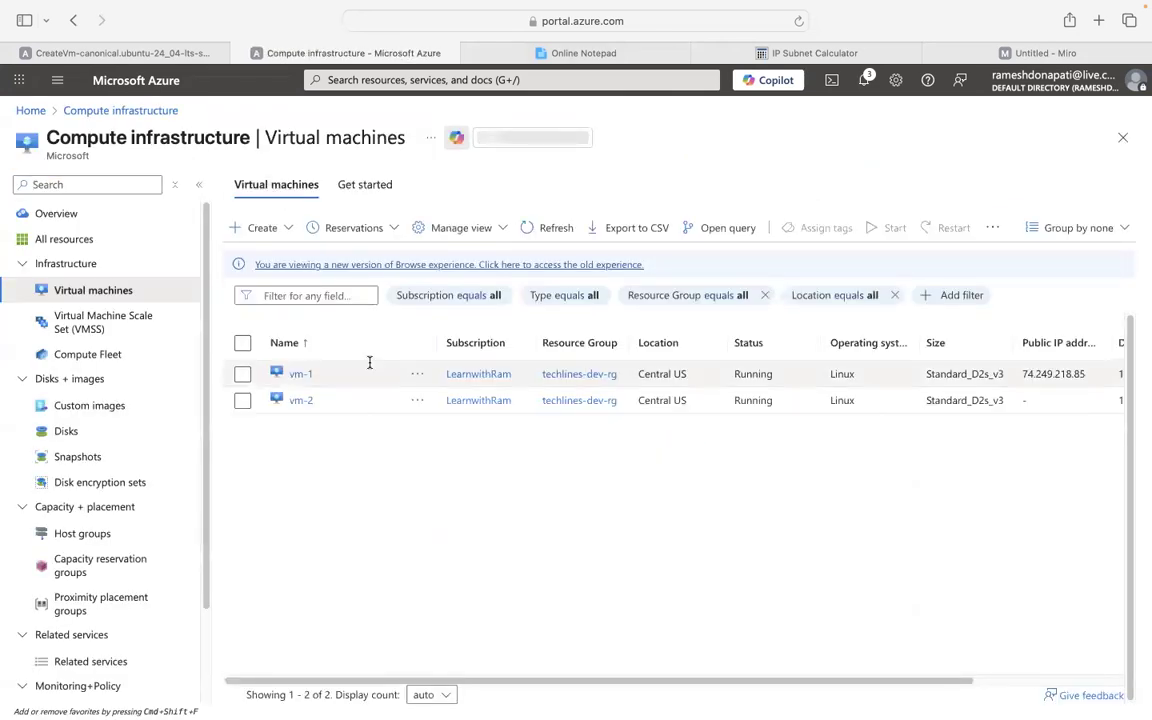
click(301, 374)
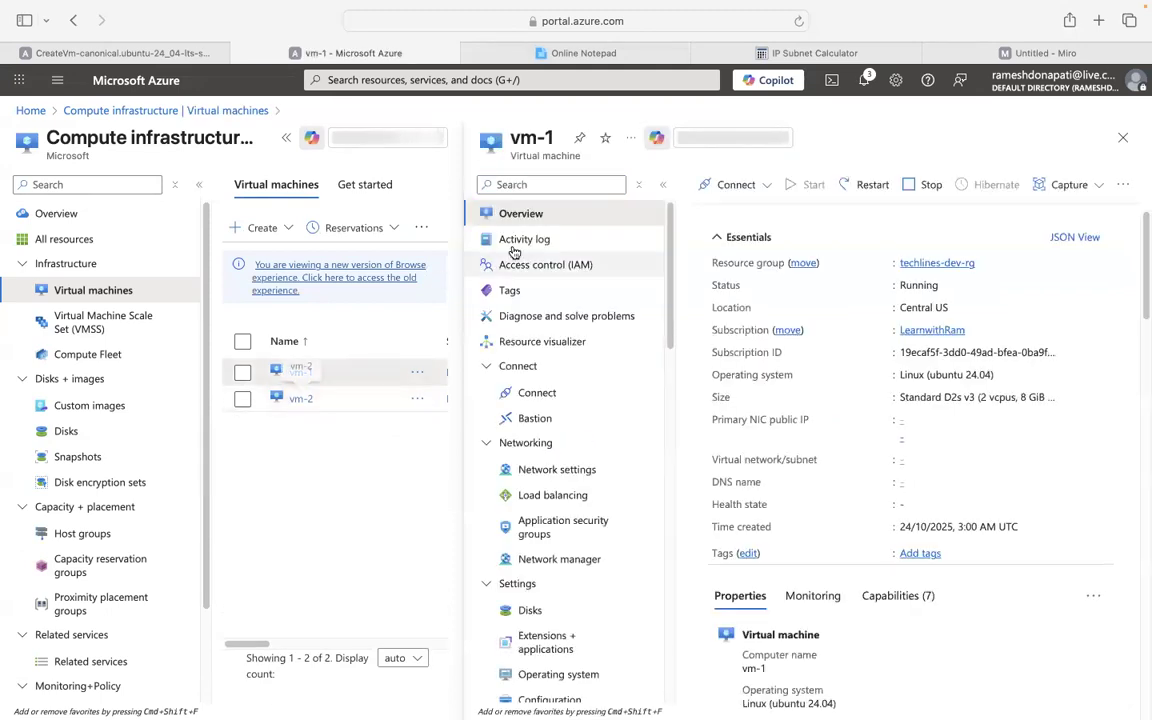
click(286, 138)
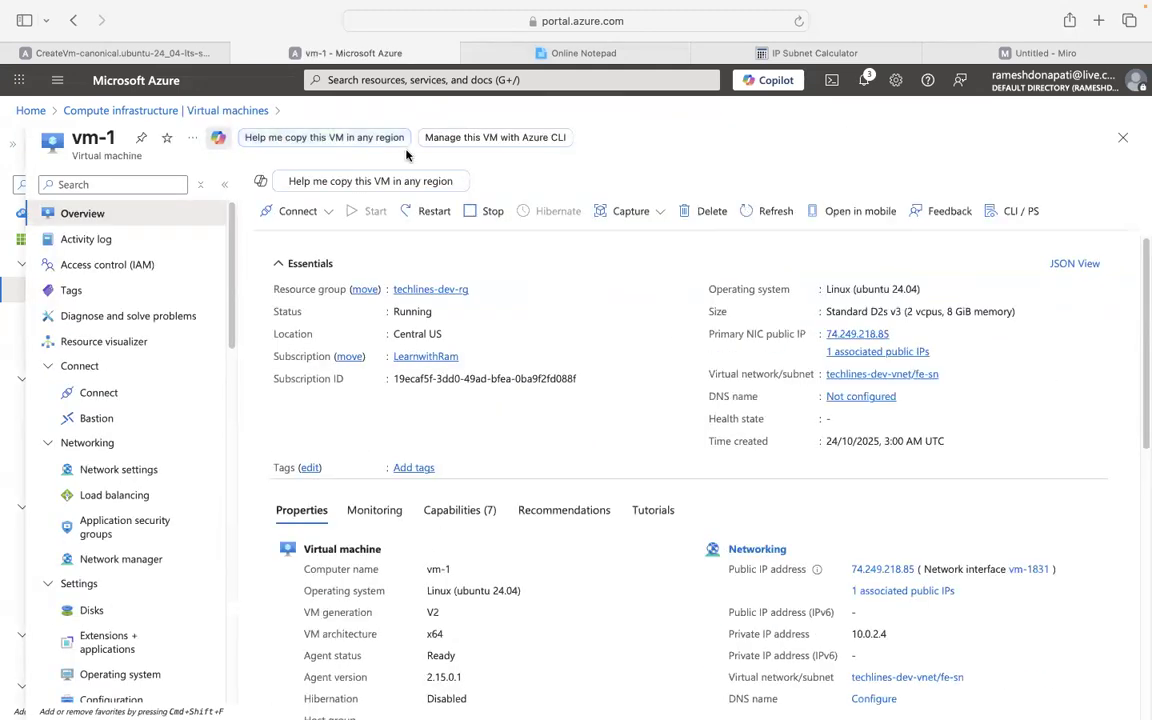
Duplicate the vm-1 browser tab and open vm-1's Connect options in the original.
right_click(318, 57)
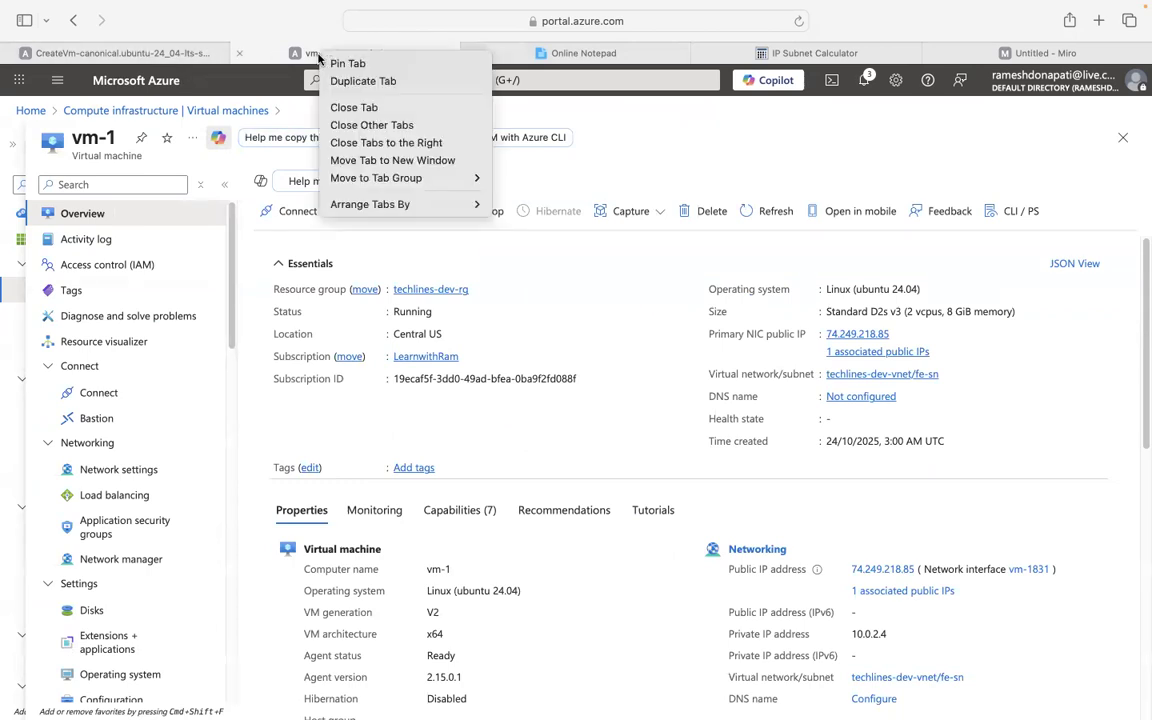
click(368, 78)
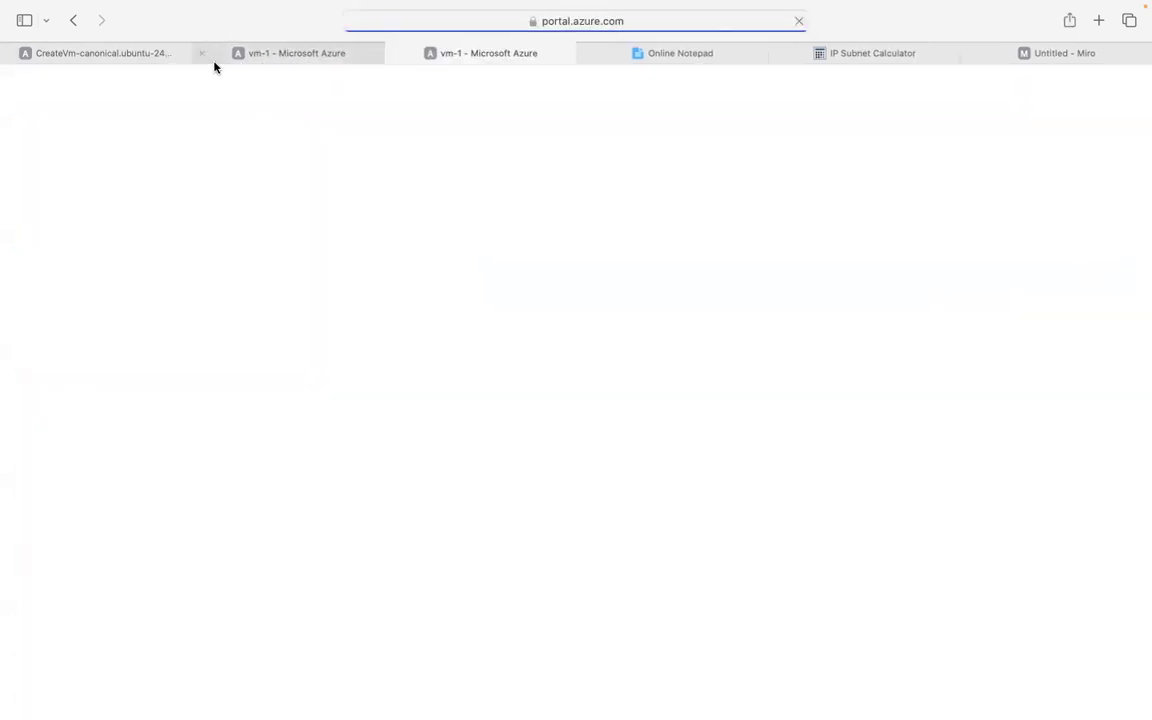
click(283, 55)
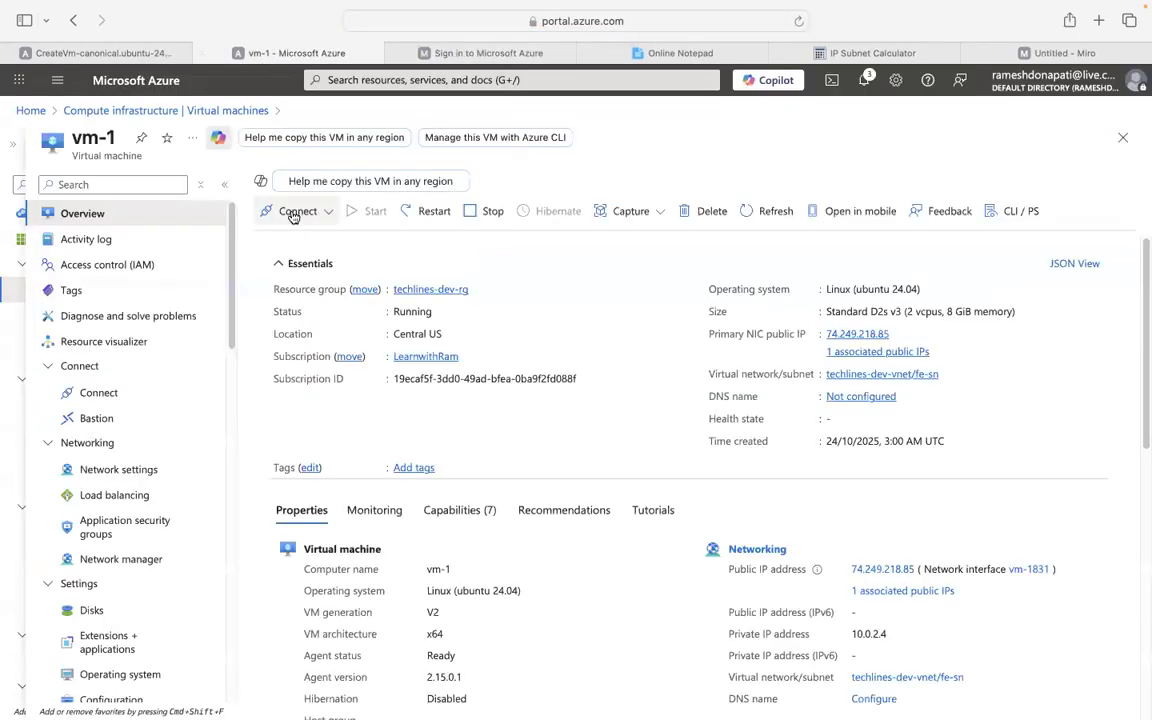
click(330, 214)
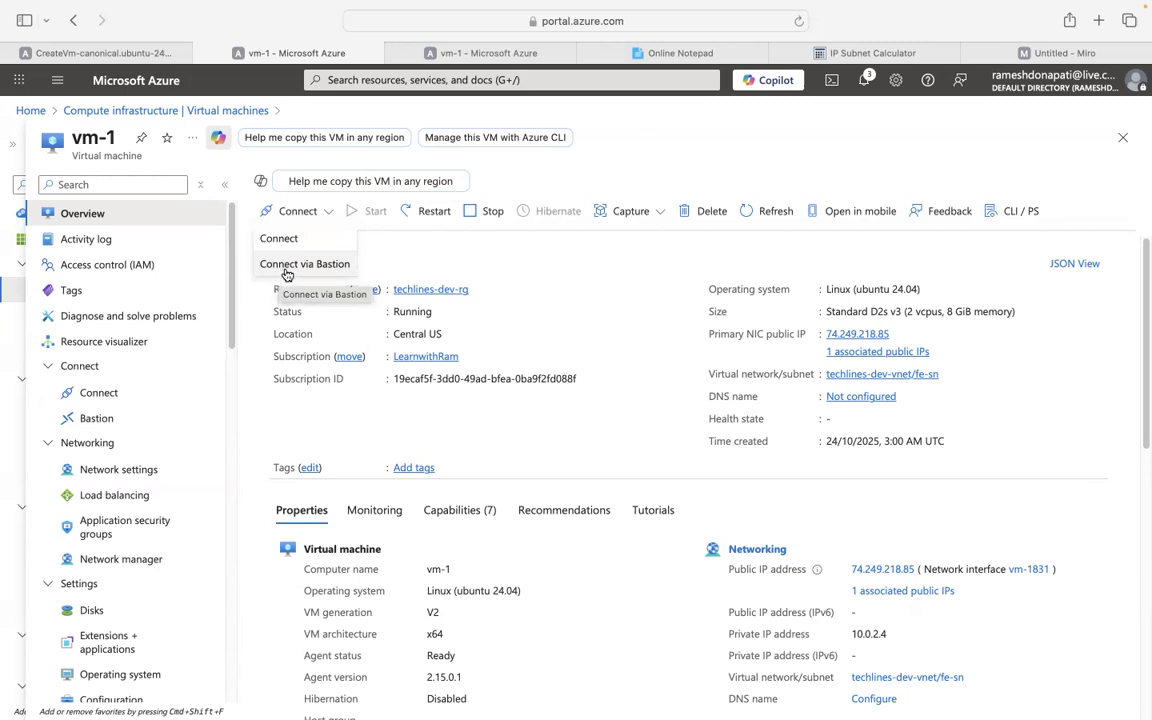
Start a Bastion session to vm-1 in the same tab using saved credentials.
click(287, 266)
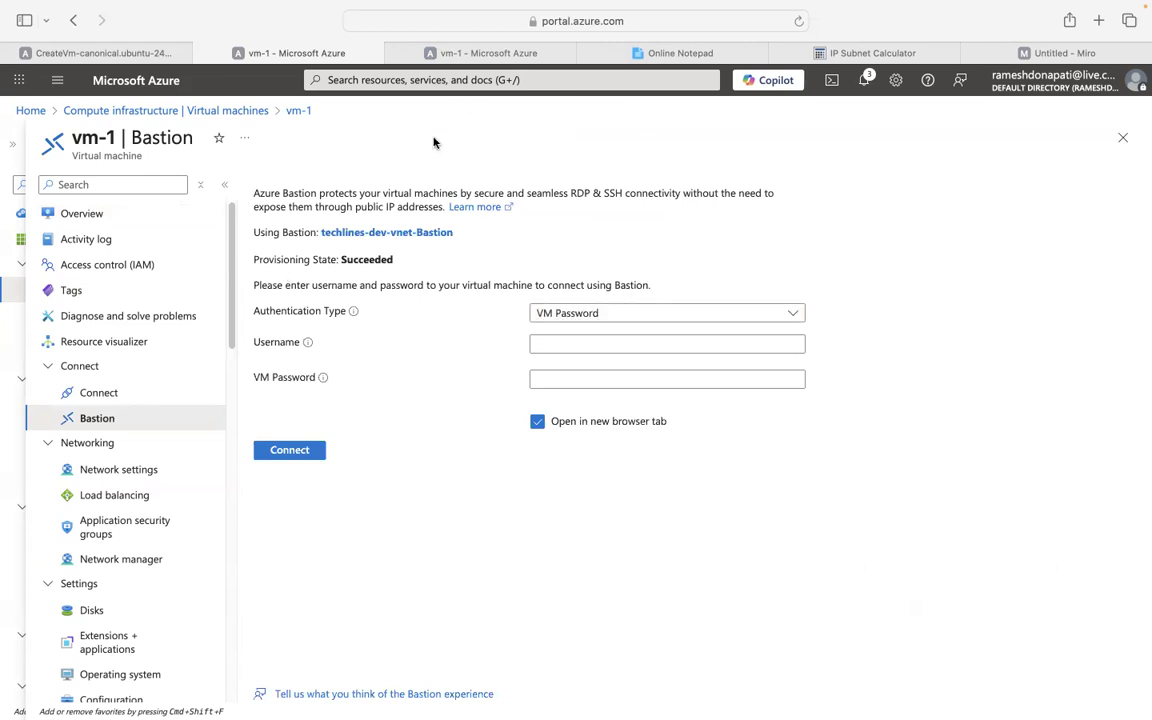
click(578, 342)
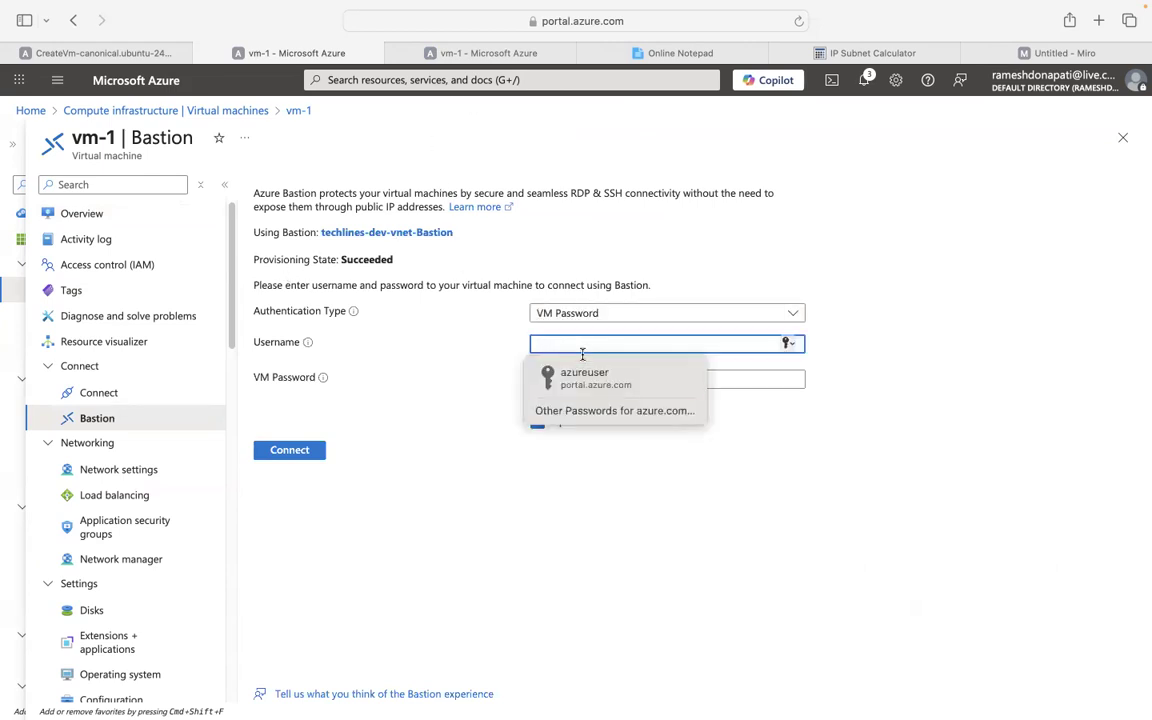
click(588, 380)
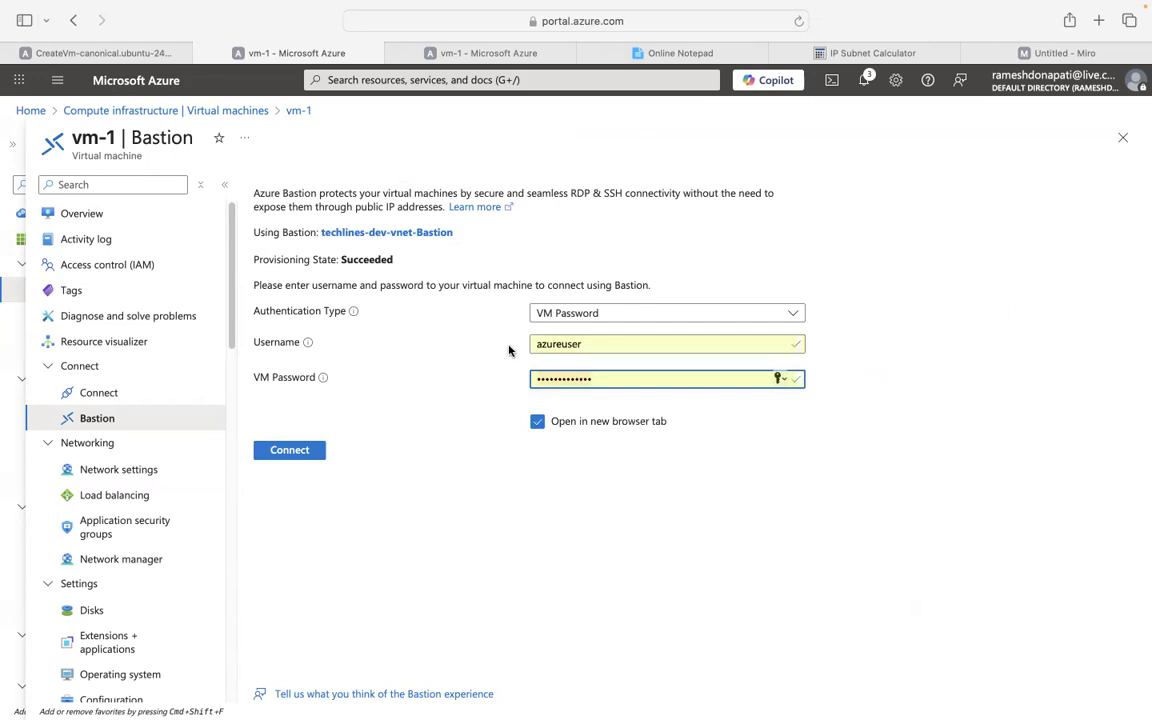
click(284, 452)
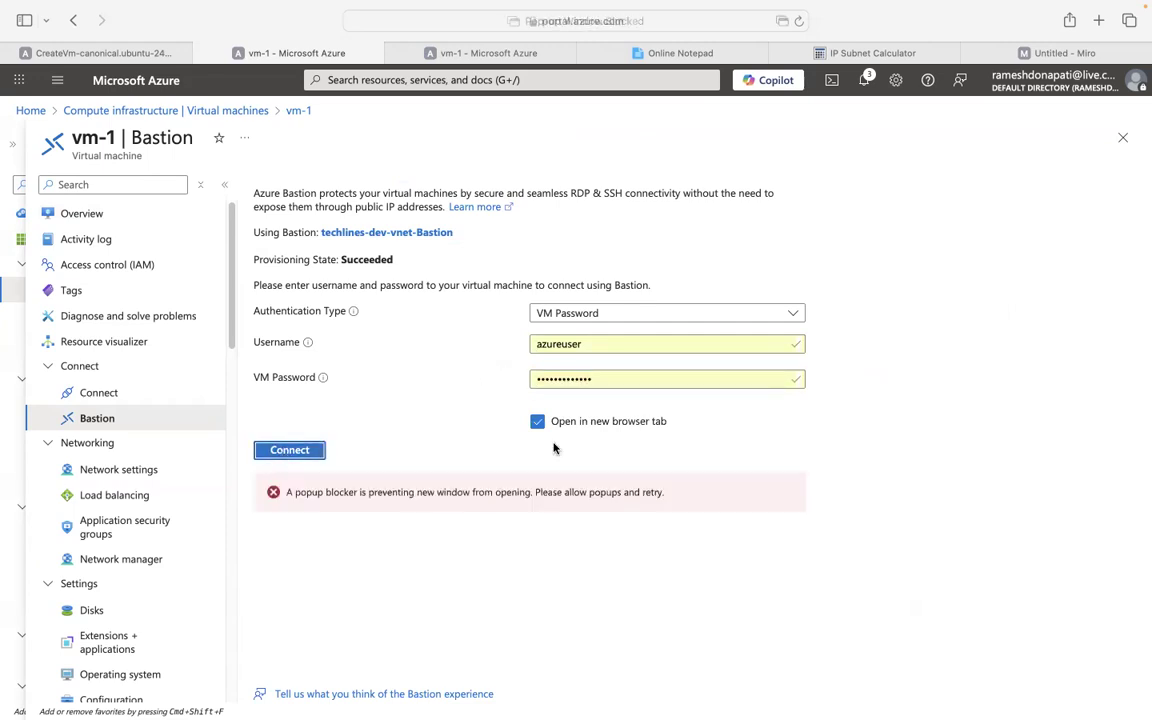
click(537, 422)
click(296, 449)
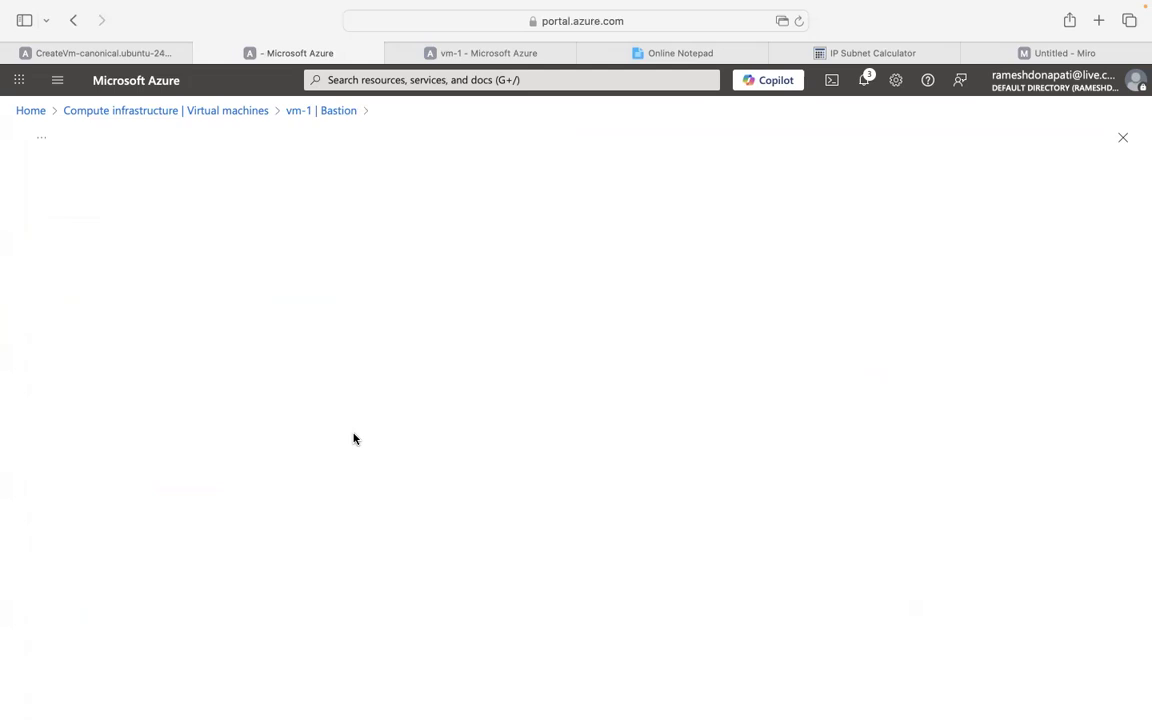
click(491, 52)
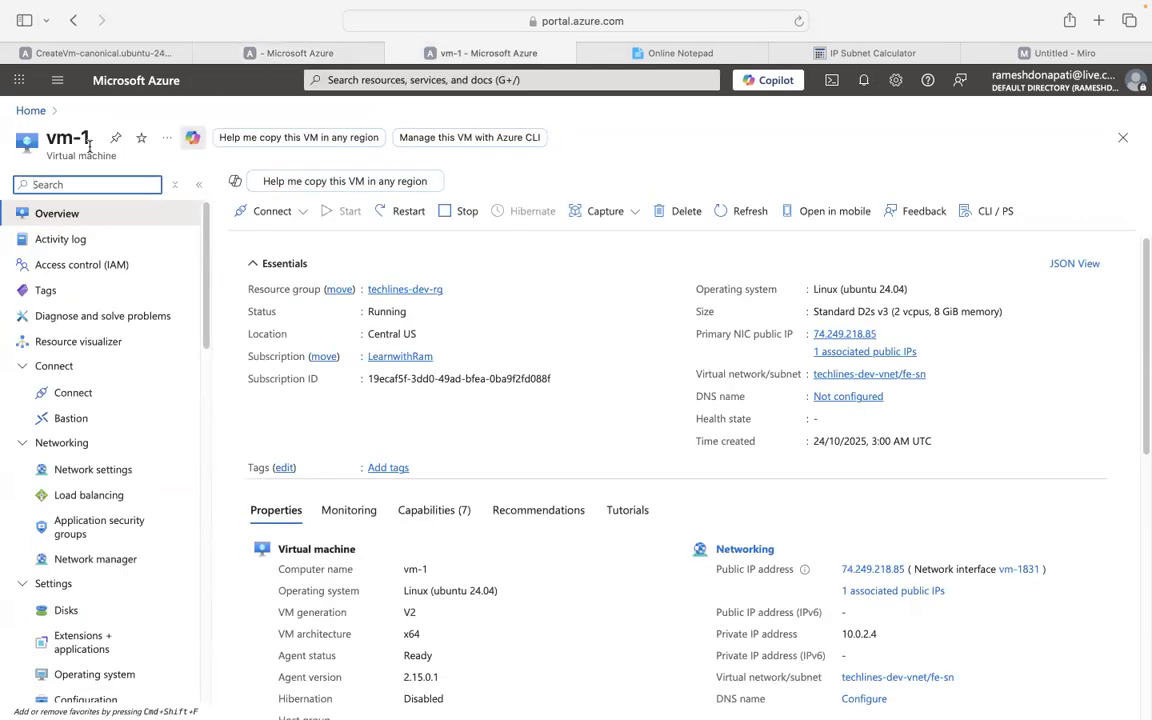
Open vm-2 and start its Bastion session in the same tab using saved credentials.
click(28, 110)
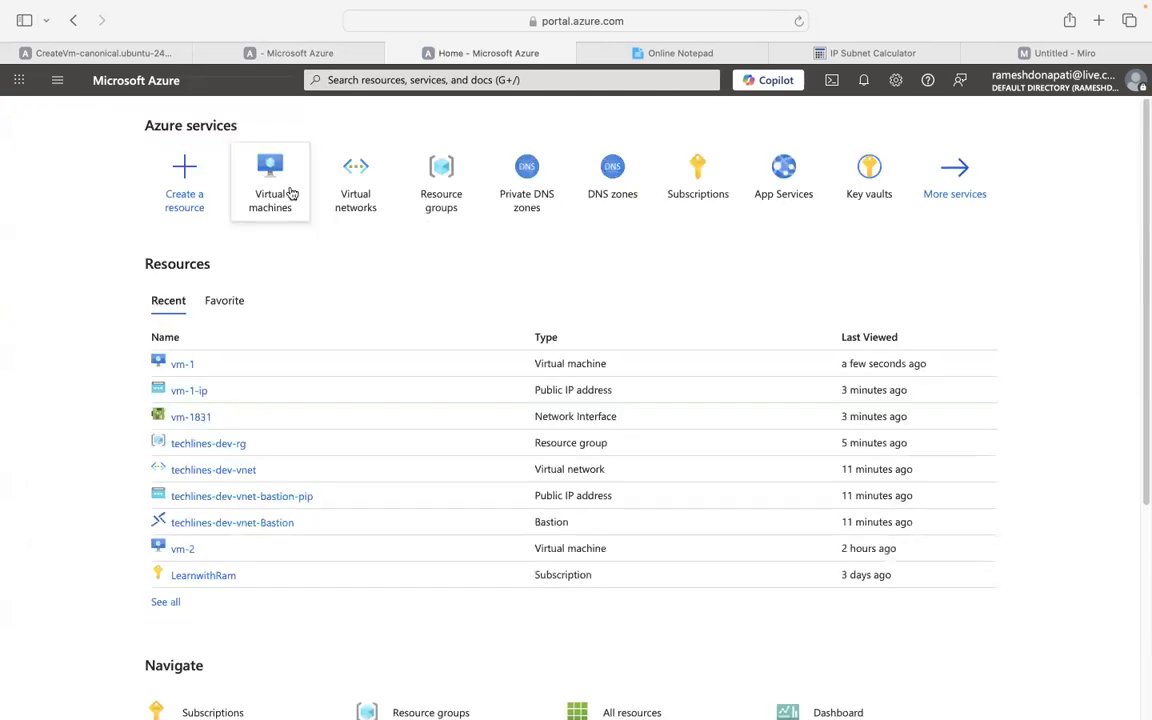
click(270, 192)
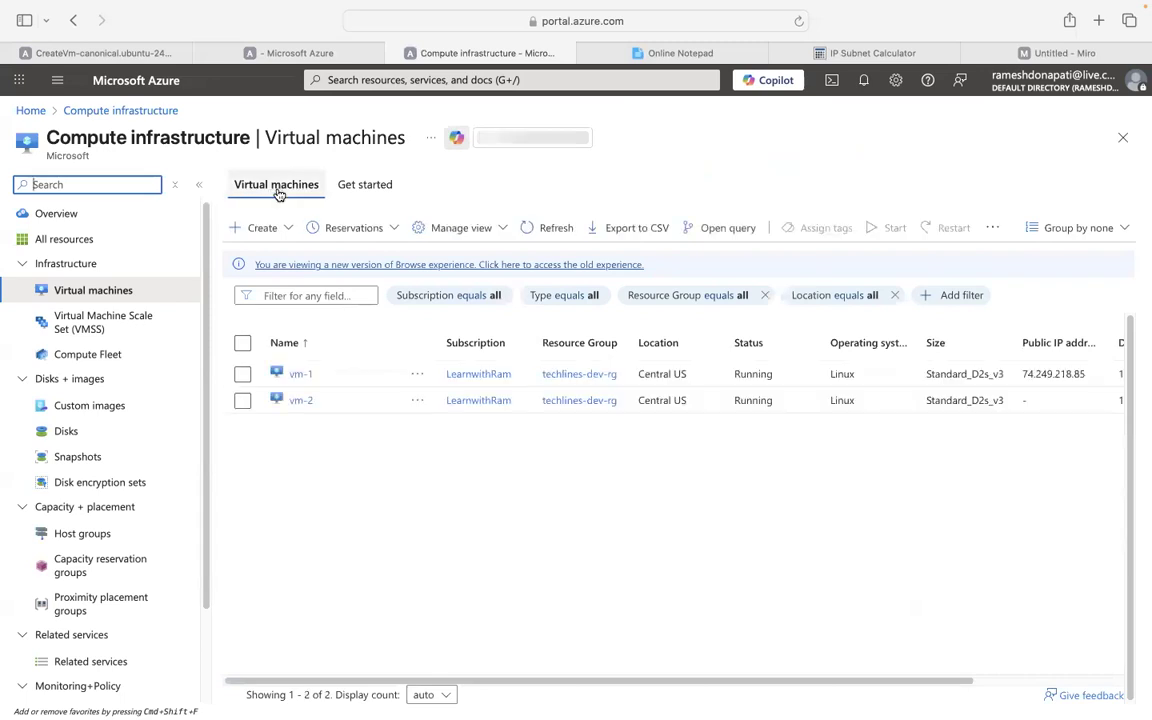
click(301, 400)
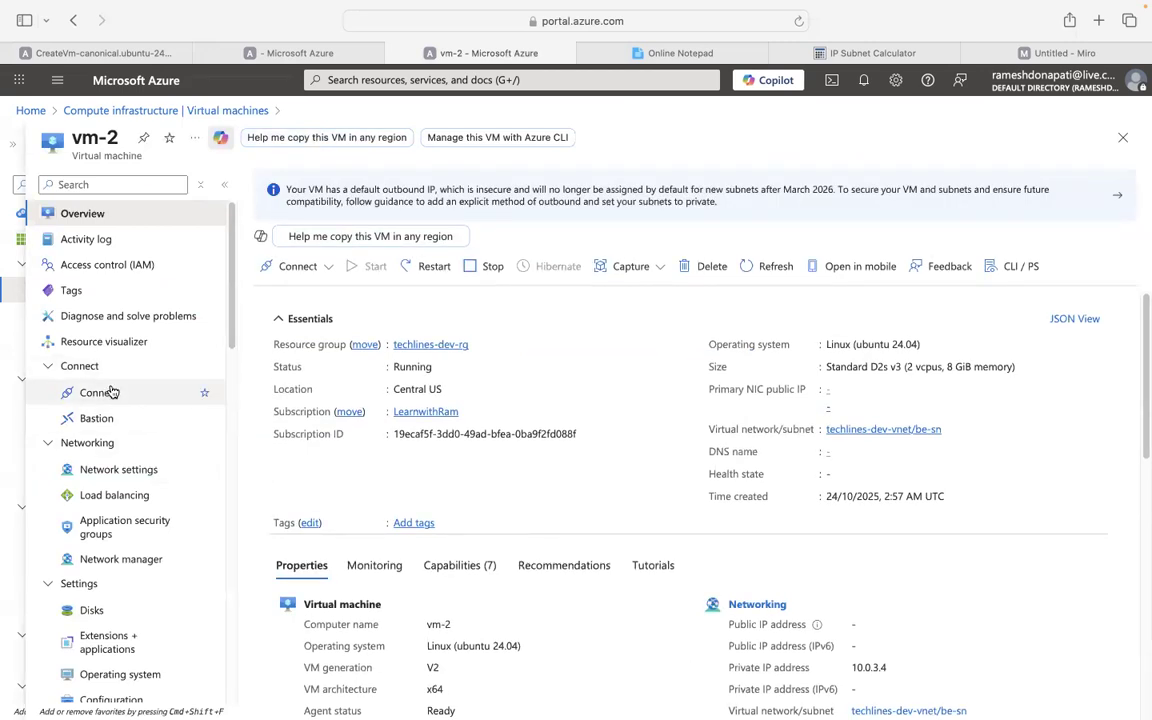
click(302, 267)
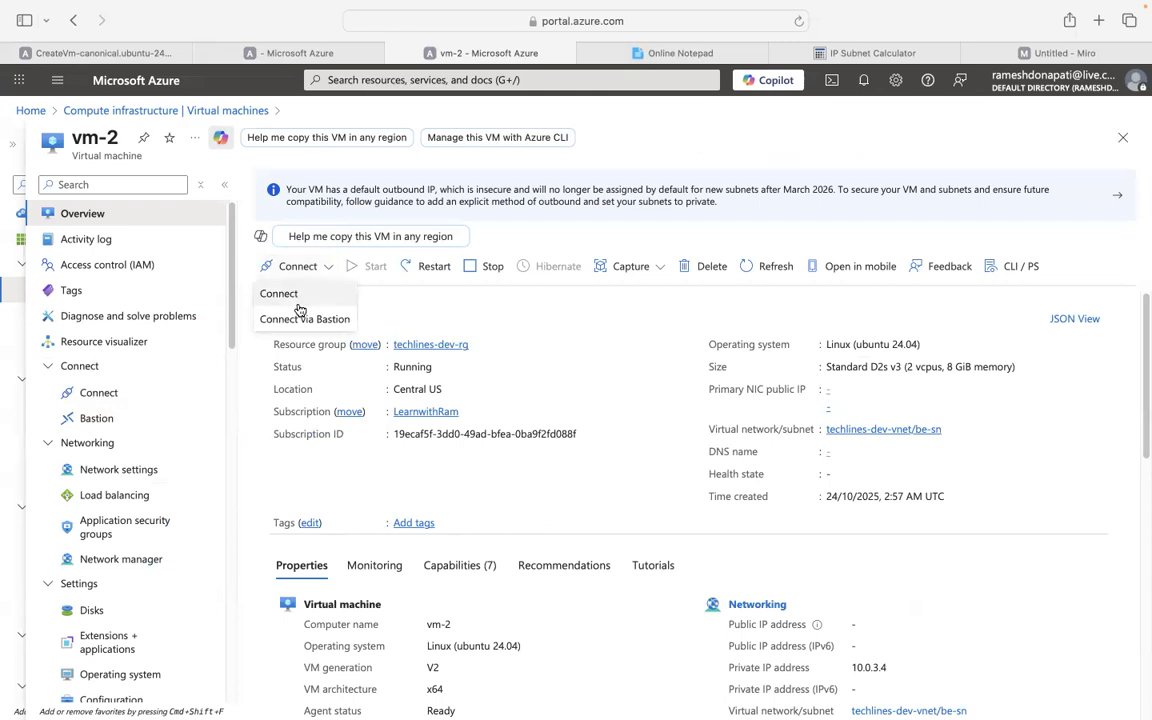
click(300, 319)
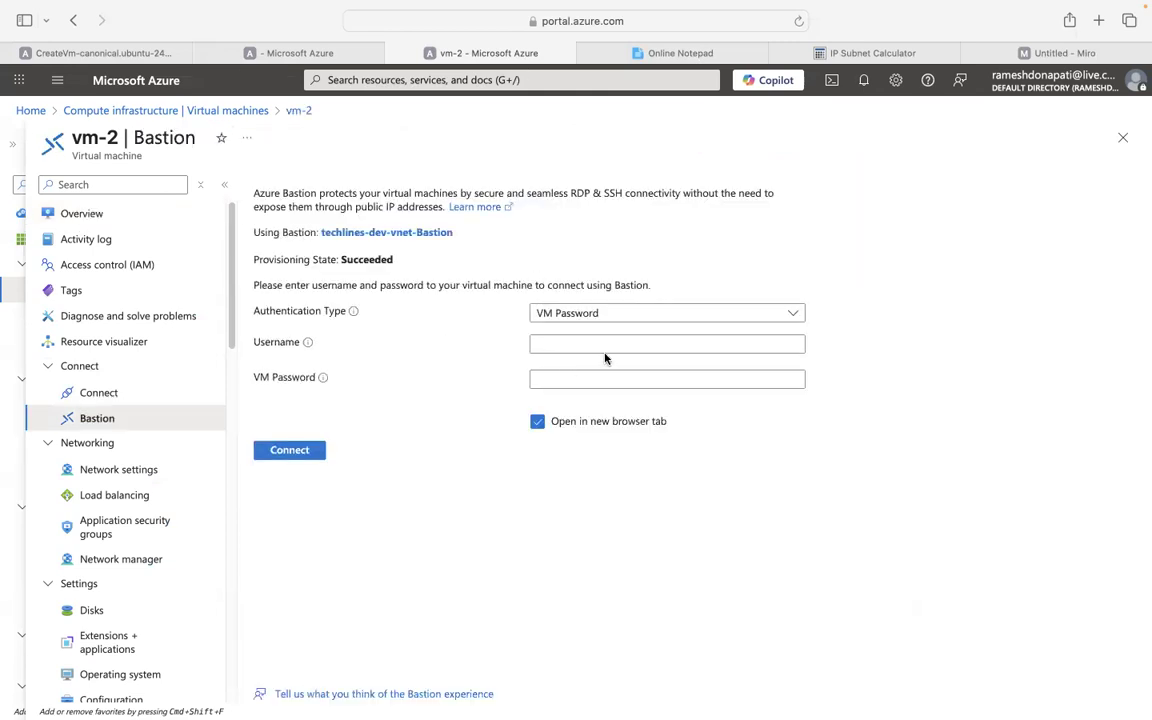
click(602, 343)
click(594, 374)
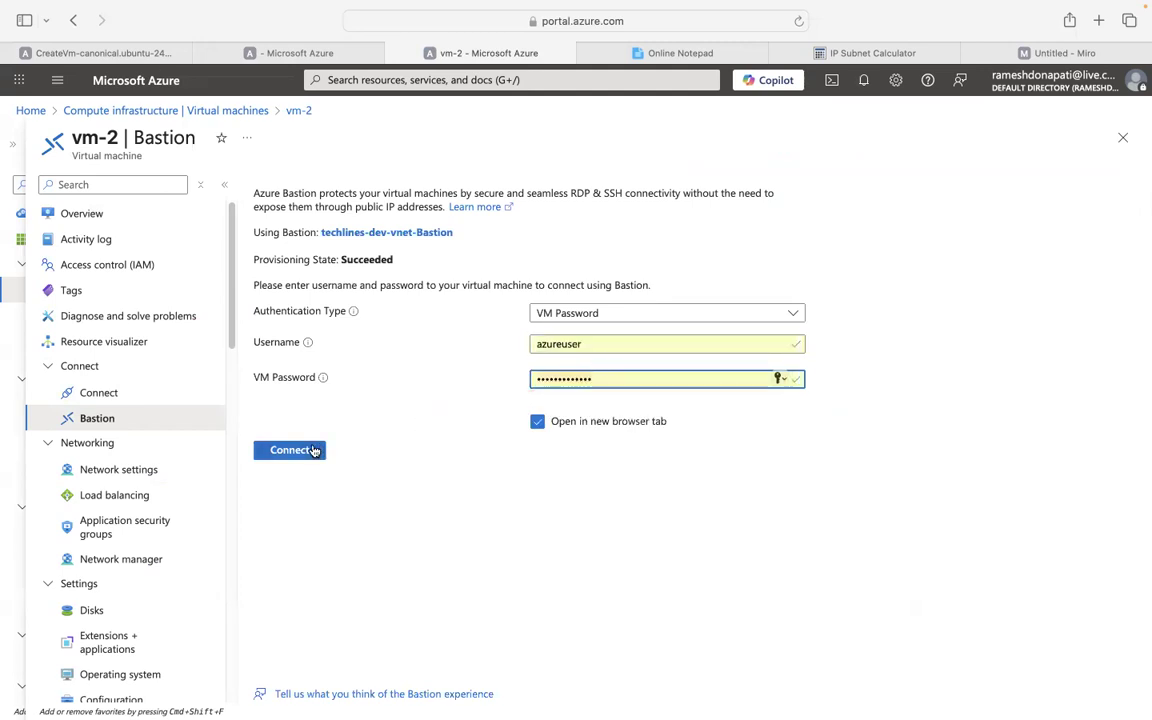
click(311, 450)
click(537, 421)
click(300, 450)
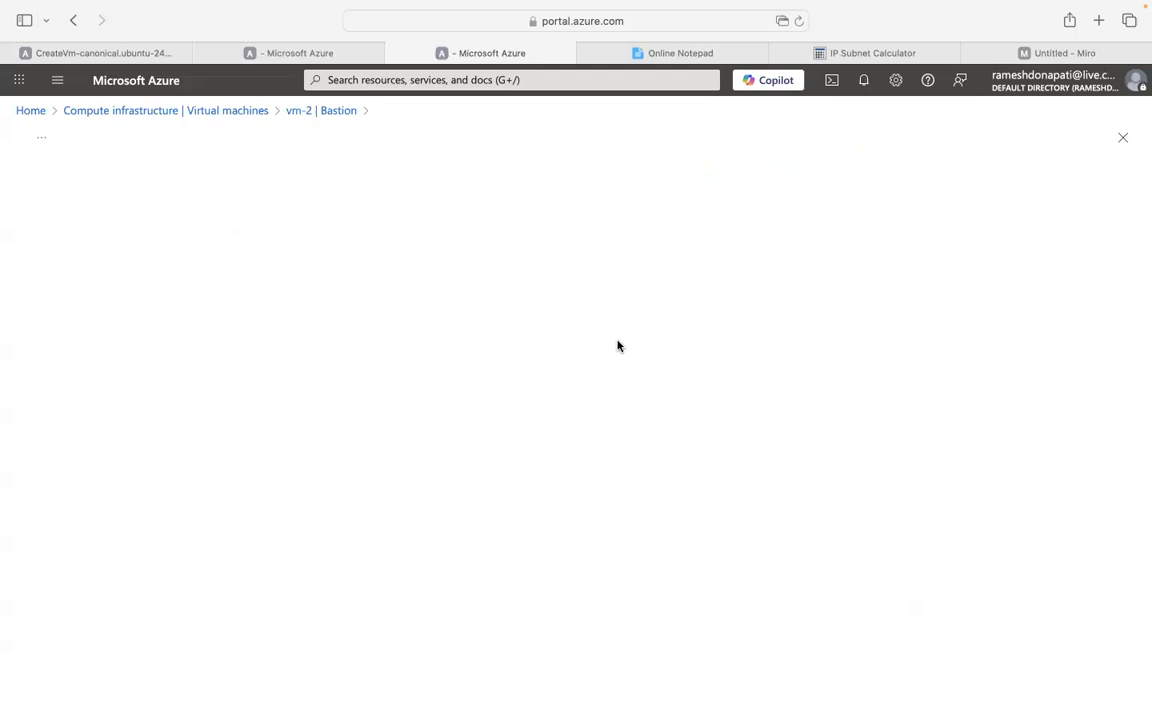
click(305, 52)
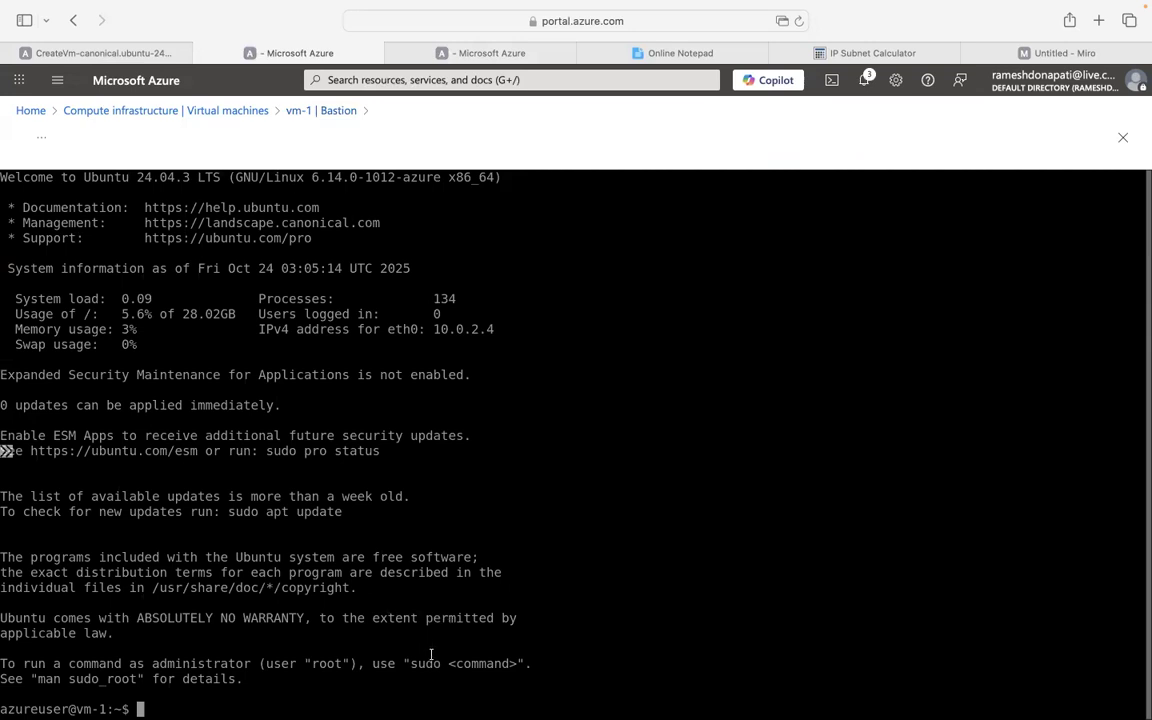
In the Bastion terminal, run 'ping -c 4 vm-2' from a fresh prompt.
drag(533, 511, 620, 599)
key(Return)
key(Return)
key(Return)
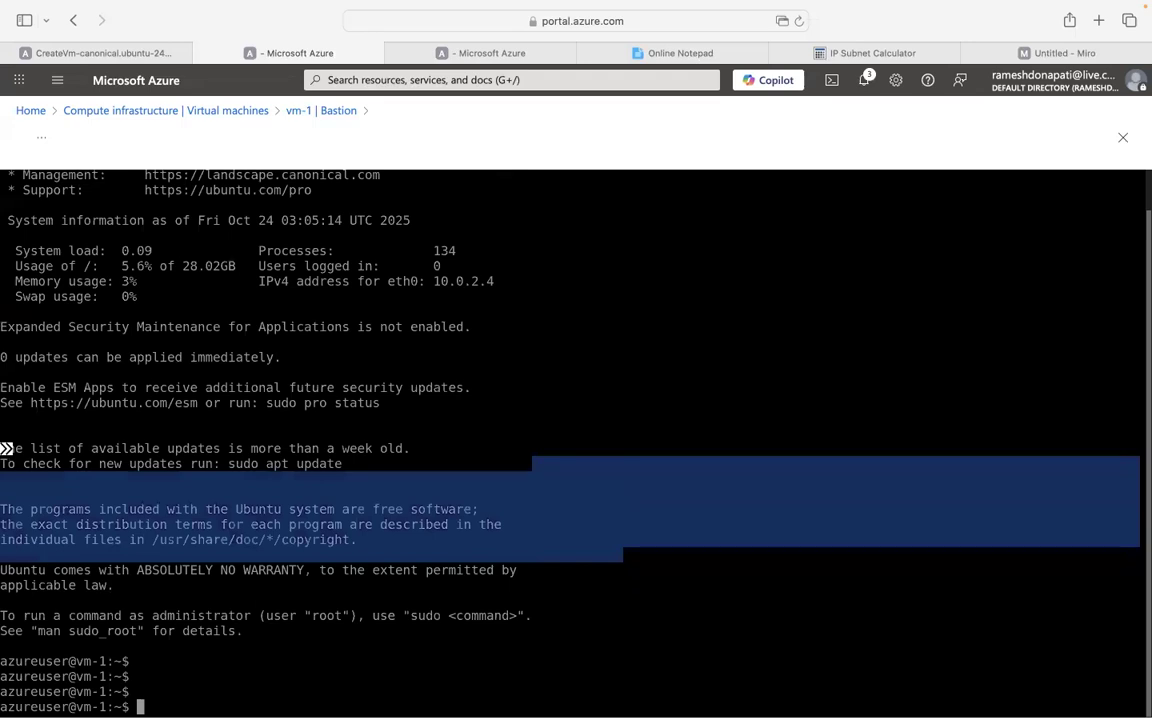
text(ping -c 4)
drag(623, 552, 603, 595)
text(vm-2)
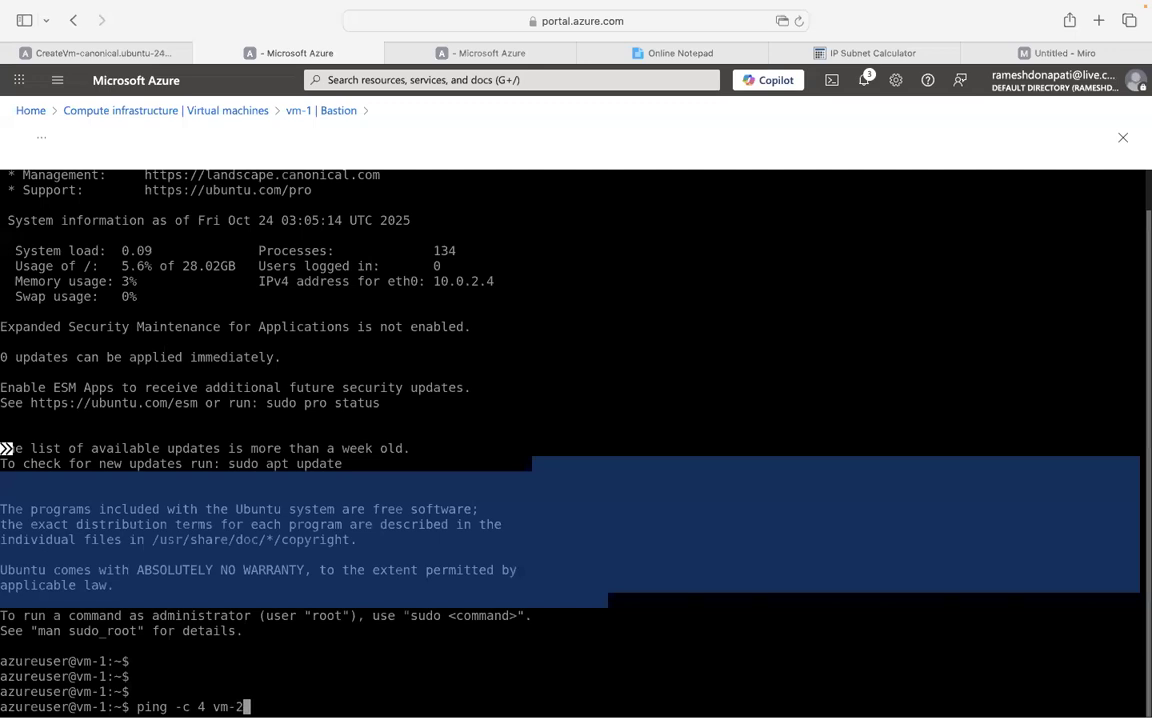
key(Return)
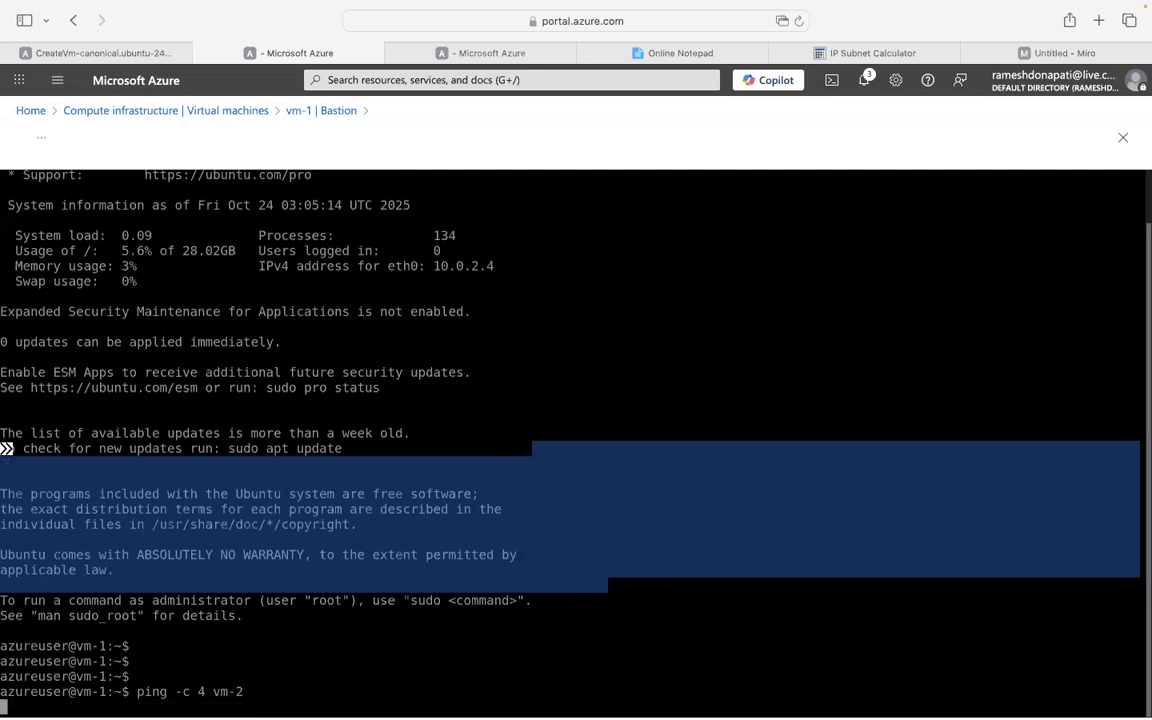
drag(603, 595, 444, 515)
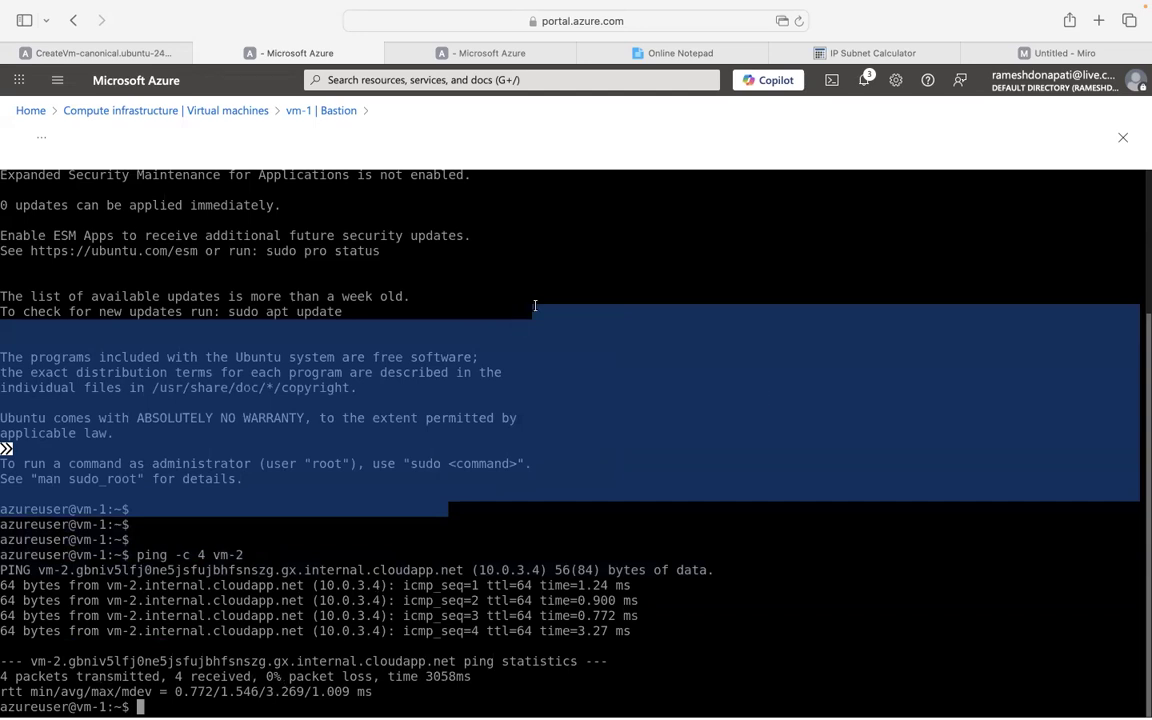
Switch to the vm-2 terminal session, begin a ping command, and exit browser full screen.
click(440, 54)
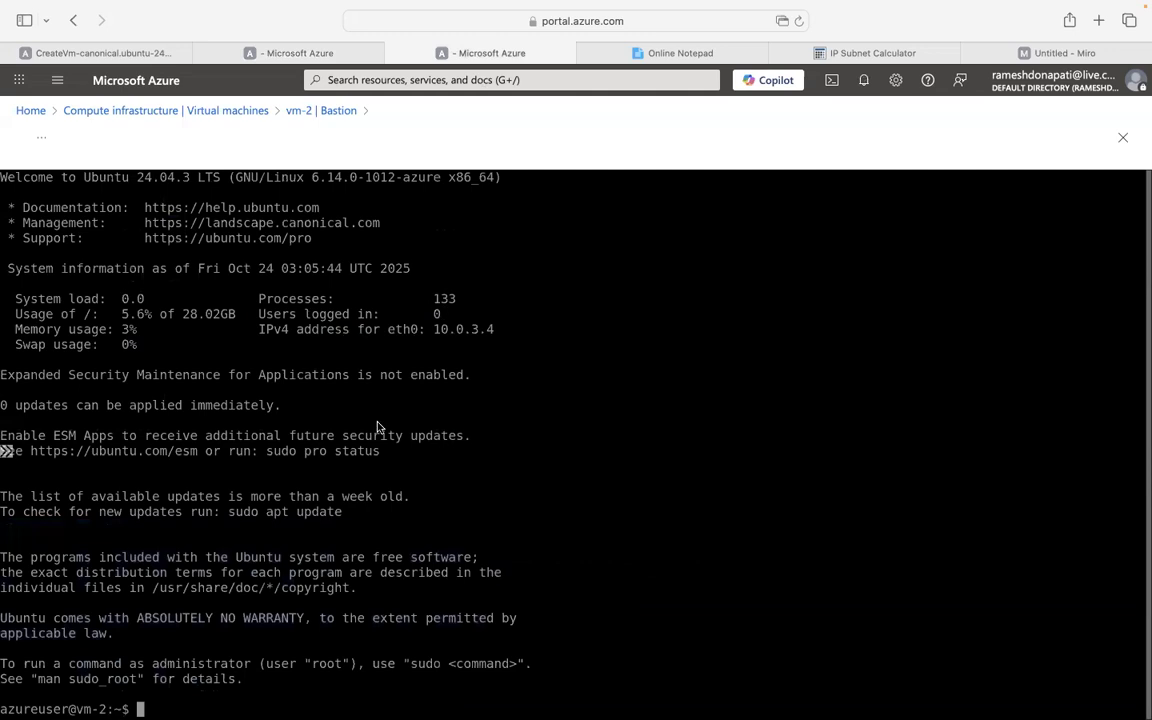
key(super+v)
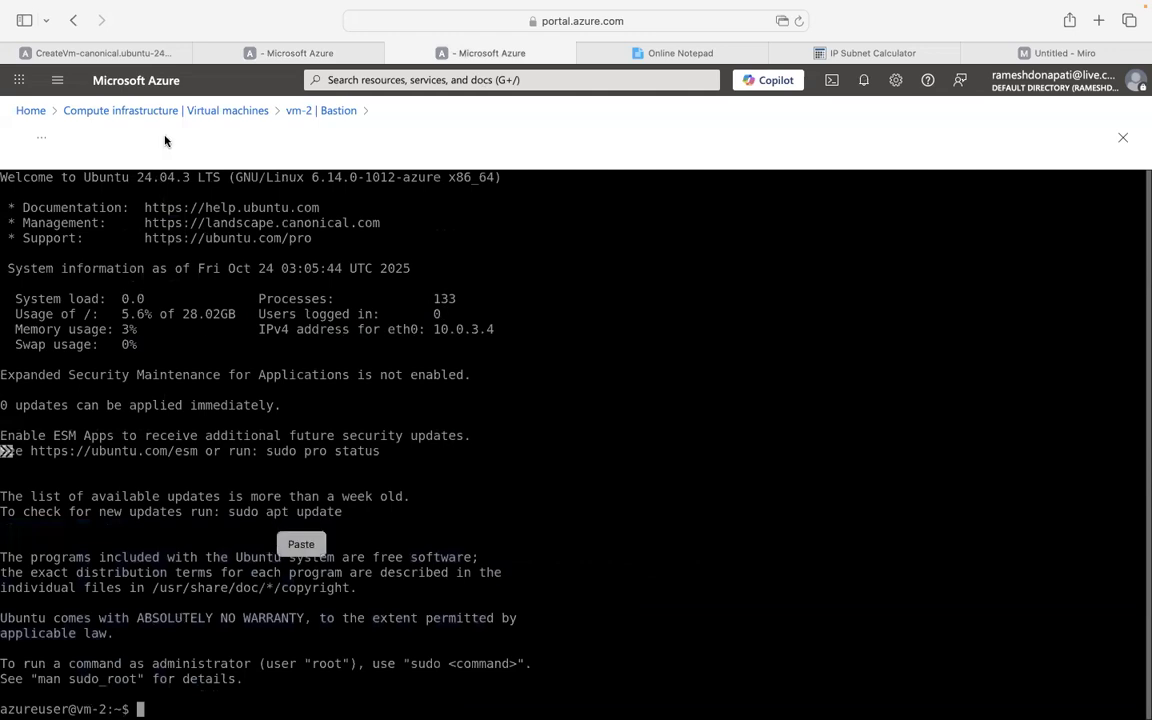
click(161, 697)
text(ping)
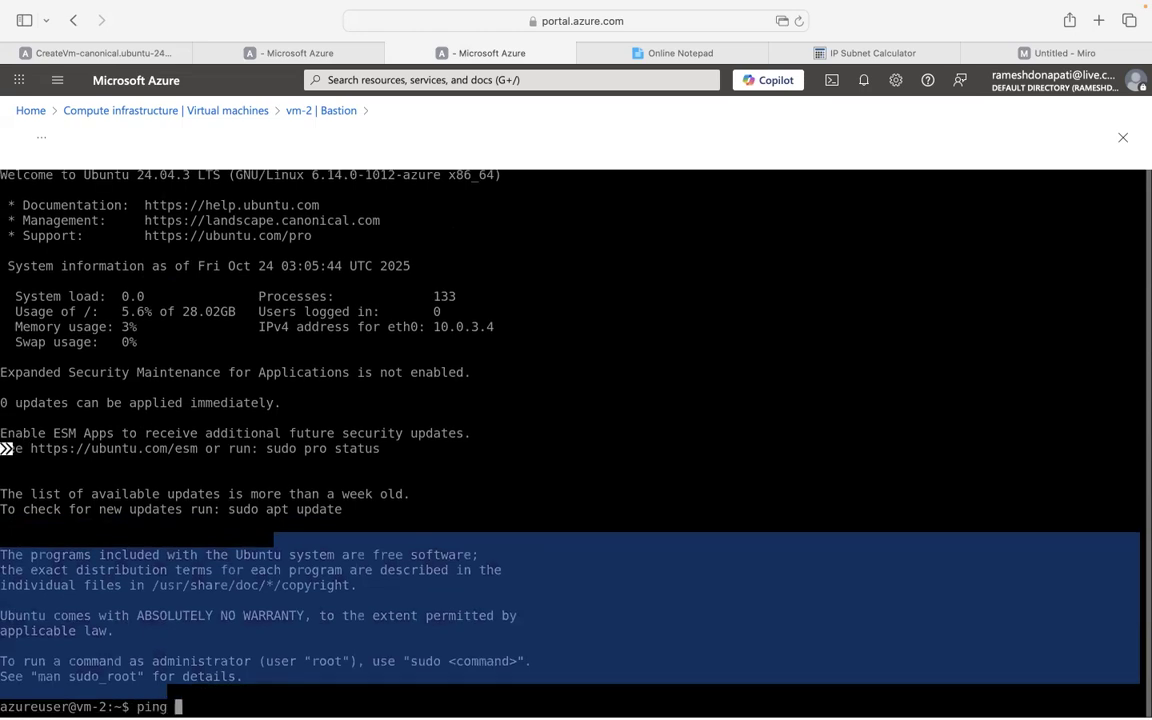
drag(167, 692, 377, 572)
click(391, 565)
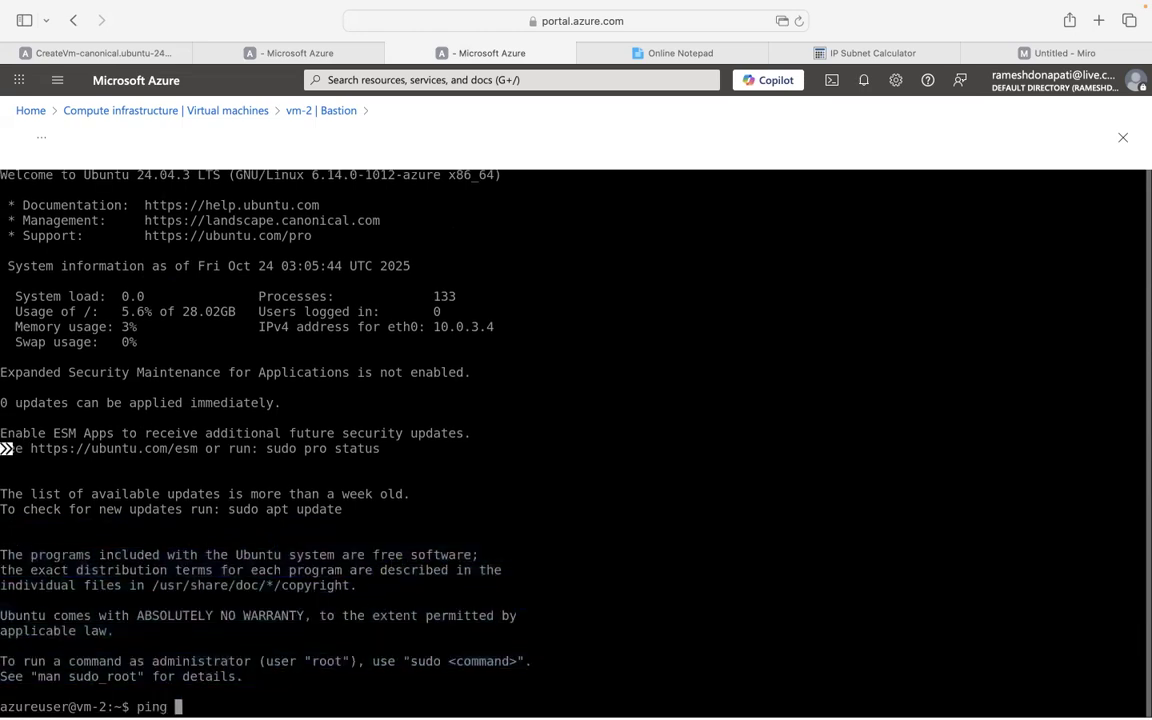
mouse_move(224, 697)
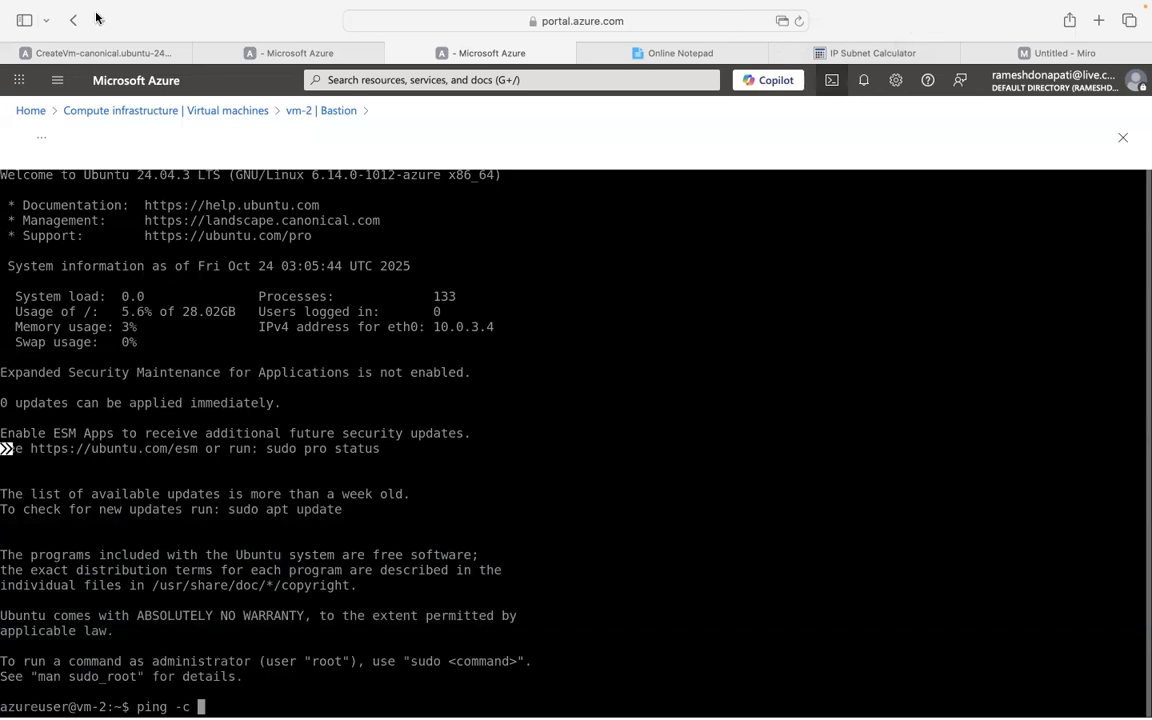
mouse_move(50, 8)
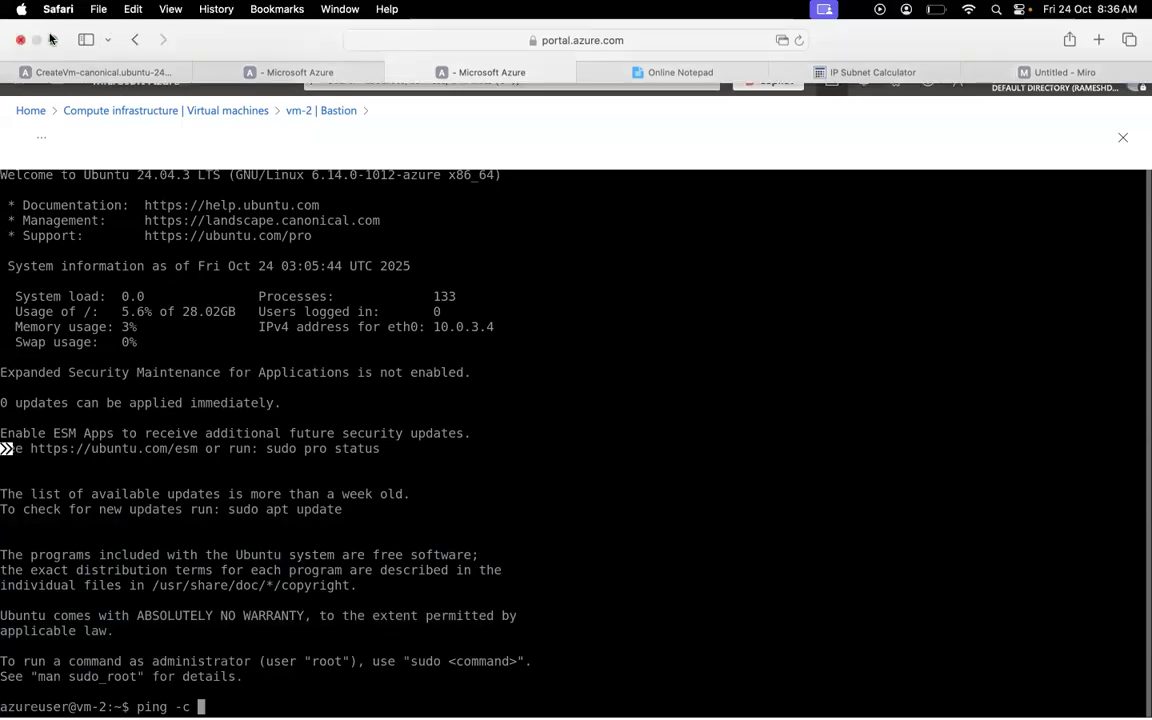
click(52, 39)
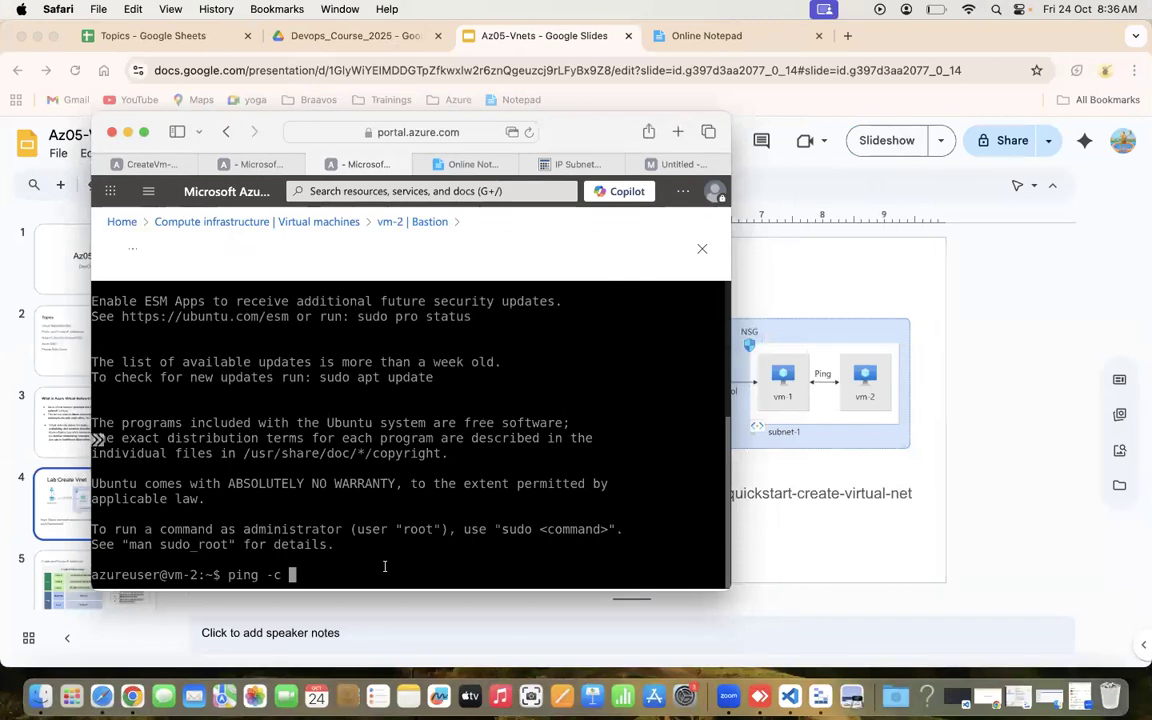
Ping vm-1, correcting the invalid 'ping -c vm-1' to 'ping -c 4 vm-1' for 4/4 replies.
text(vm-1)
key(Return)
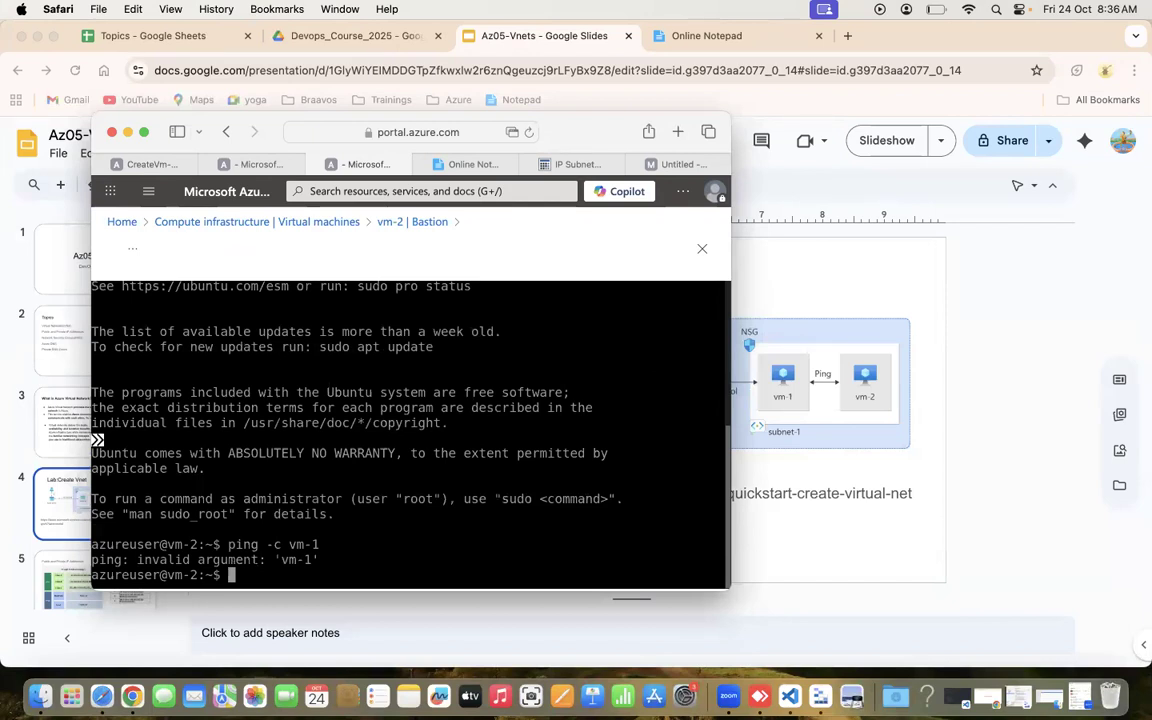
key(Up)
key(Left)
key(Left)
key(Left)
key(Left)
key(Left)
key(Left)
key(Right)
text(4)
key(Return)
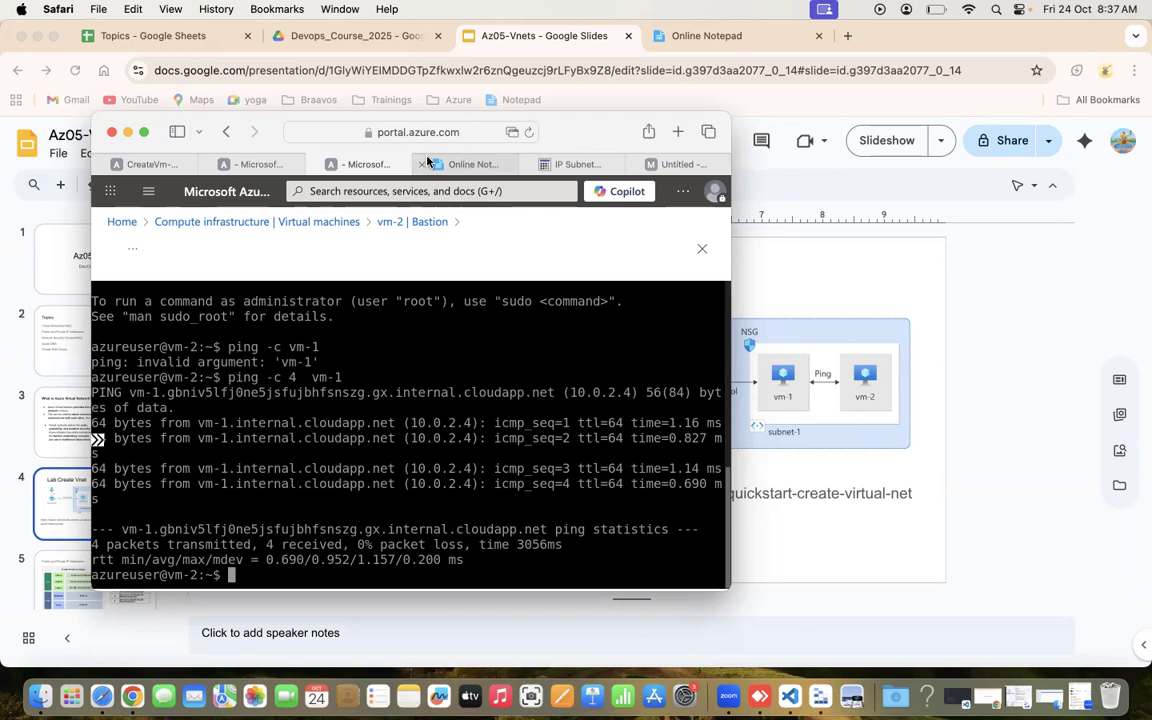
key(super+Tab)
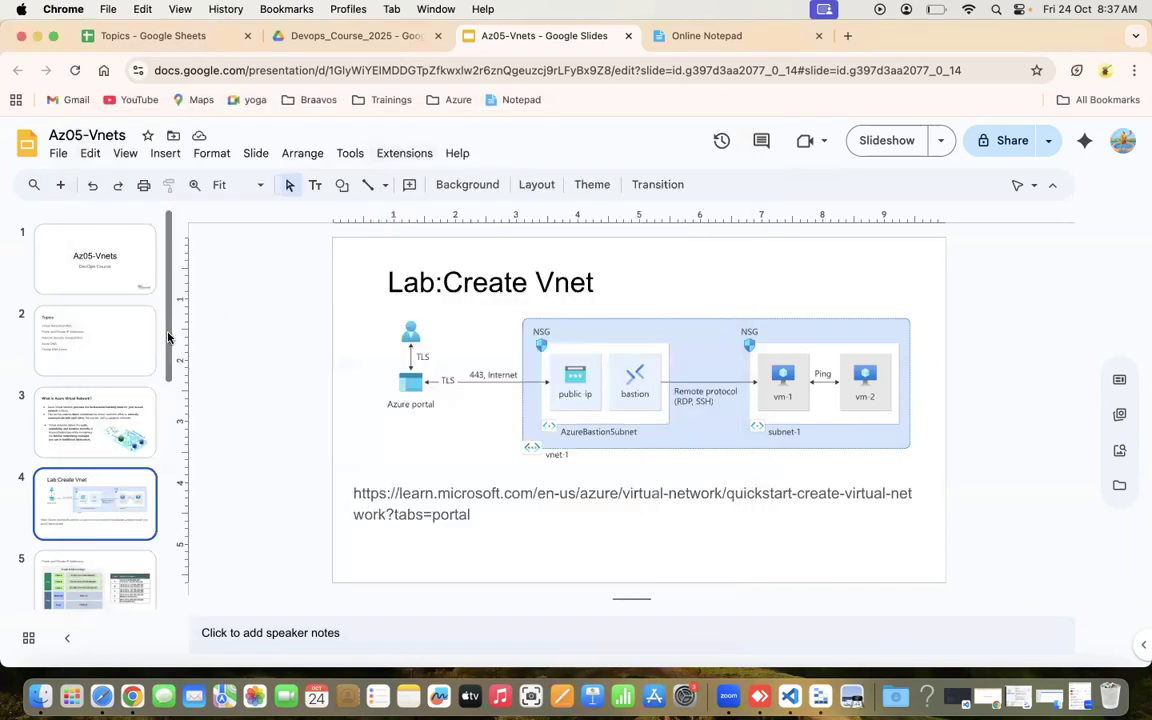
Scroll the filmstrip past the Public and Private IP Addresses slide to the NSG slide 6.
scroll(168, 337, down, 5)
click(83, 358)
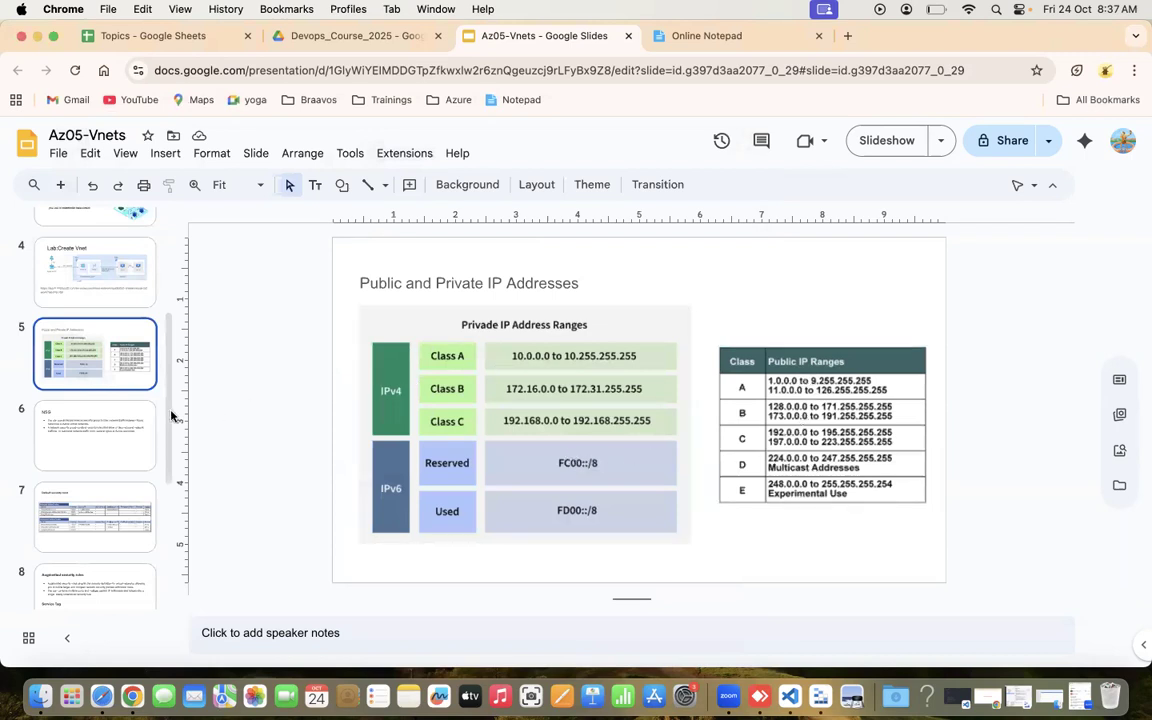
click(111, 424)
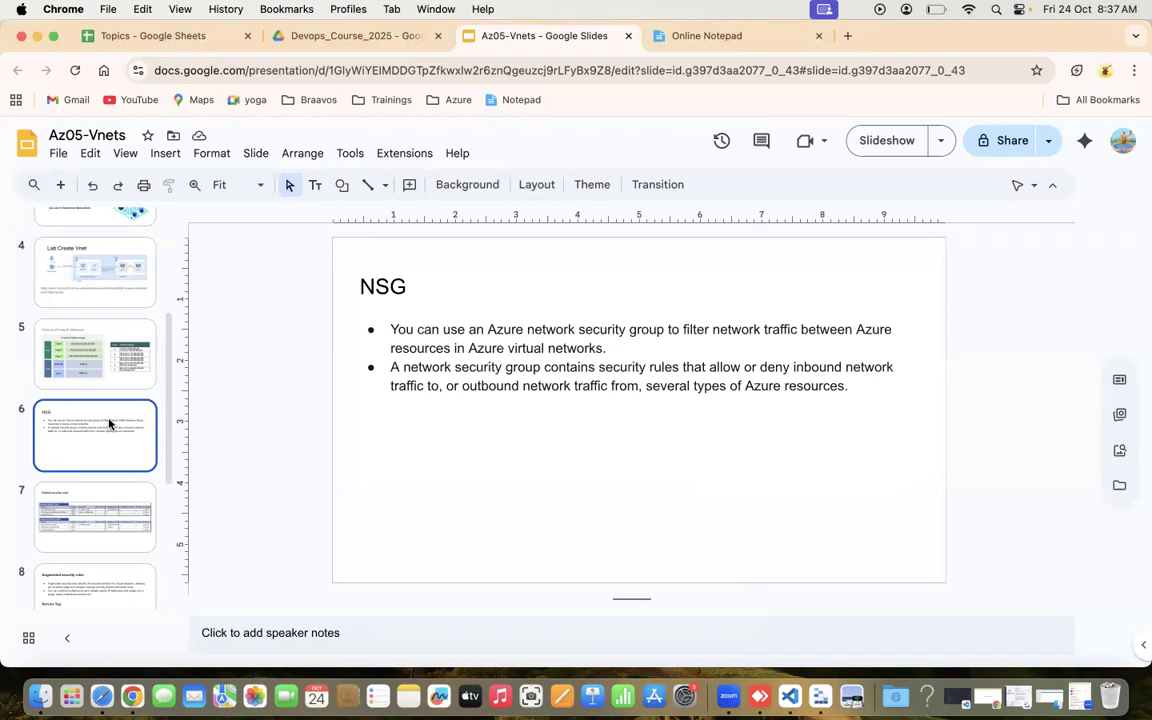
Open slide 7, Default security rules, with its inbound and outbound 65000–65500 rule tables.
click(114, 515)
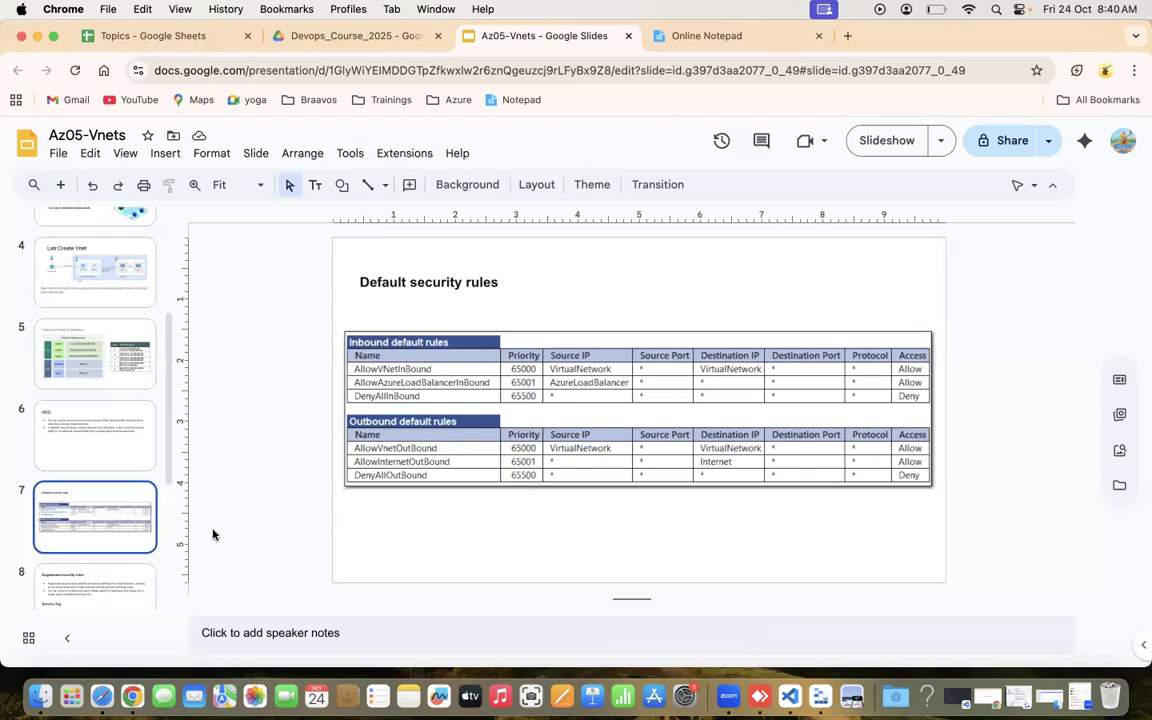
Show the Augmented security rules slide 8, then bring the Azure vm-2 terminal back in front.
drag(170, 452, 165, 485)
click(129, 489)
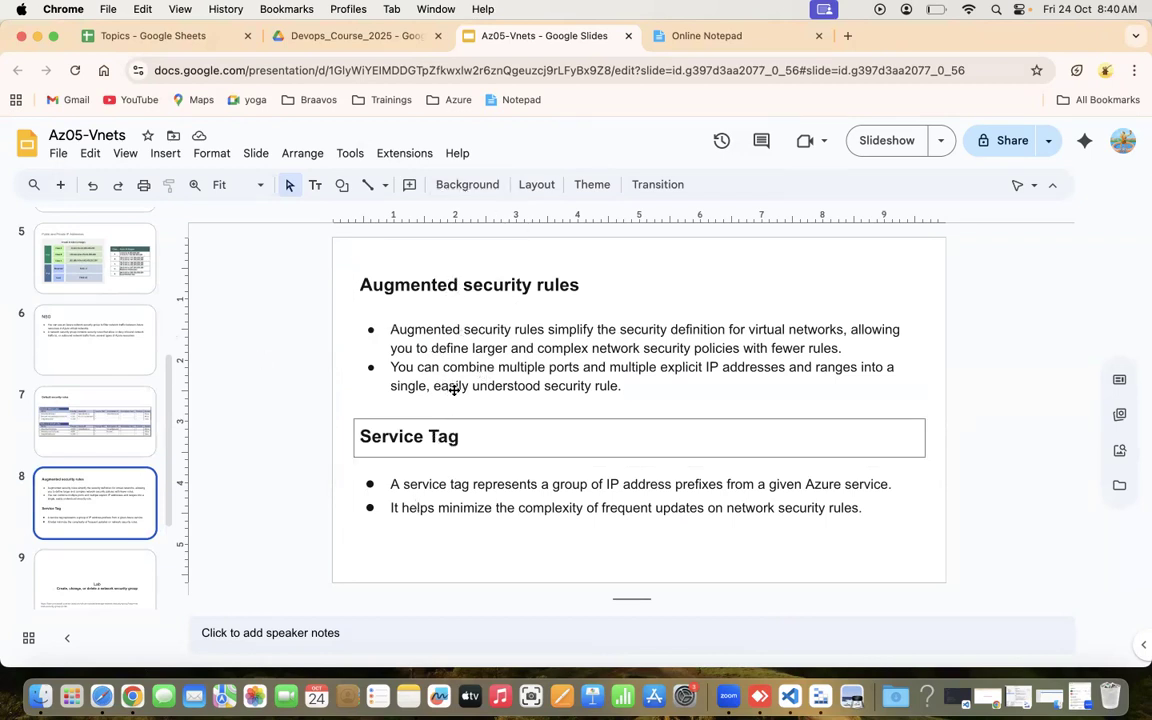
click(101, 697)
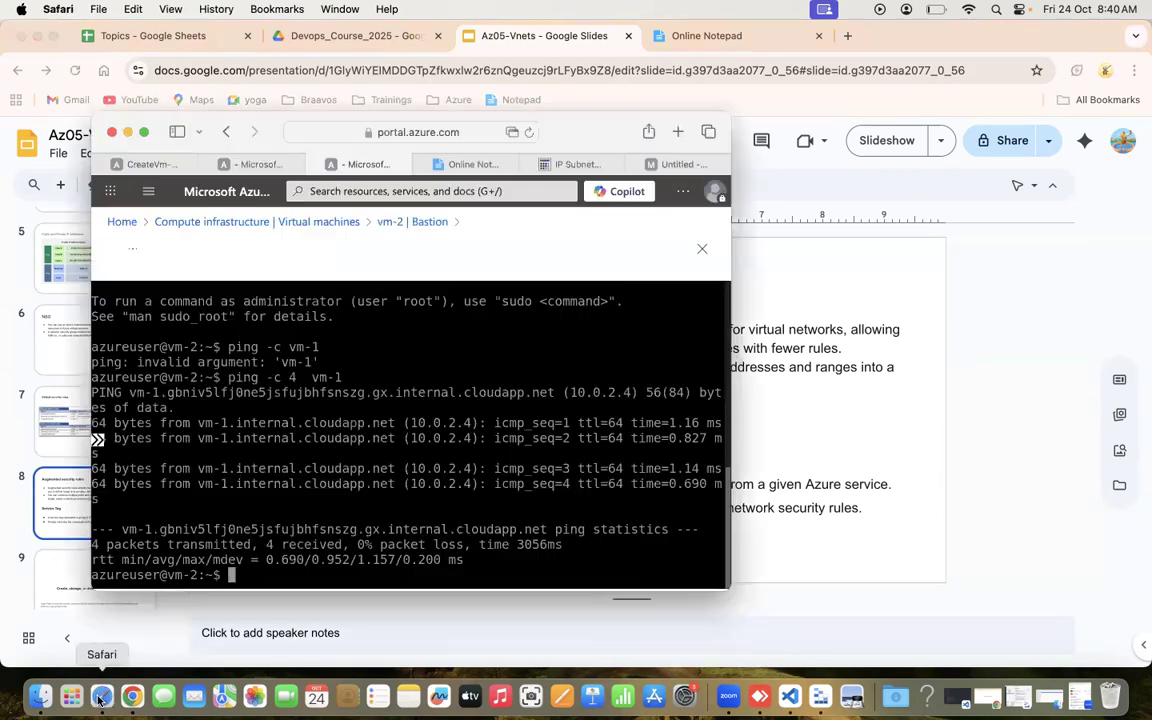
Maximize the browser and search 'network securi' from Home to reach the Network security groups list.
click(142, 133)
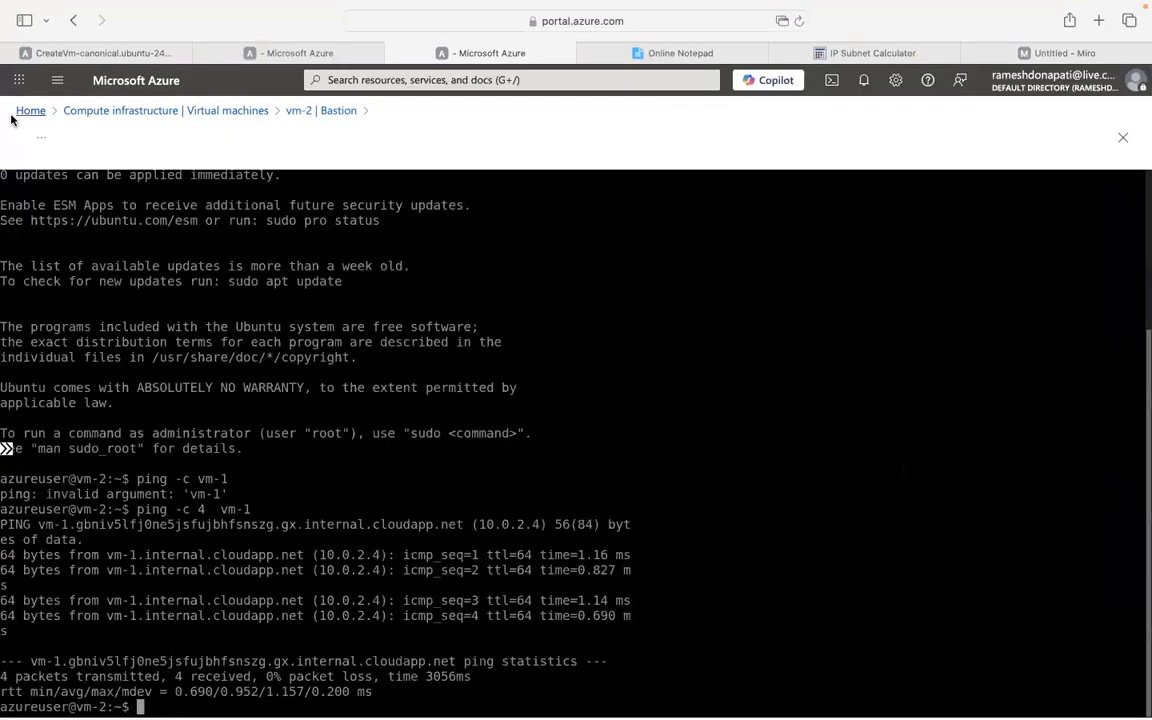
click(31, 111)
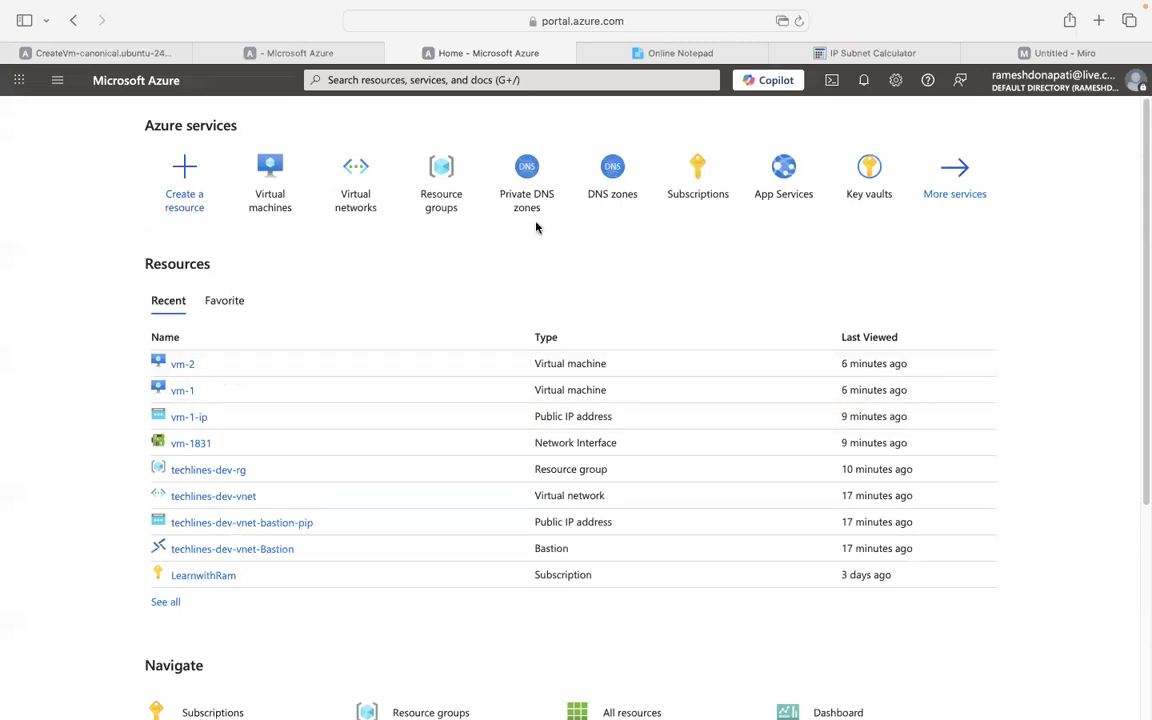
click(360, 190)
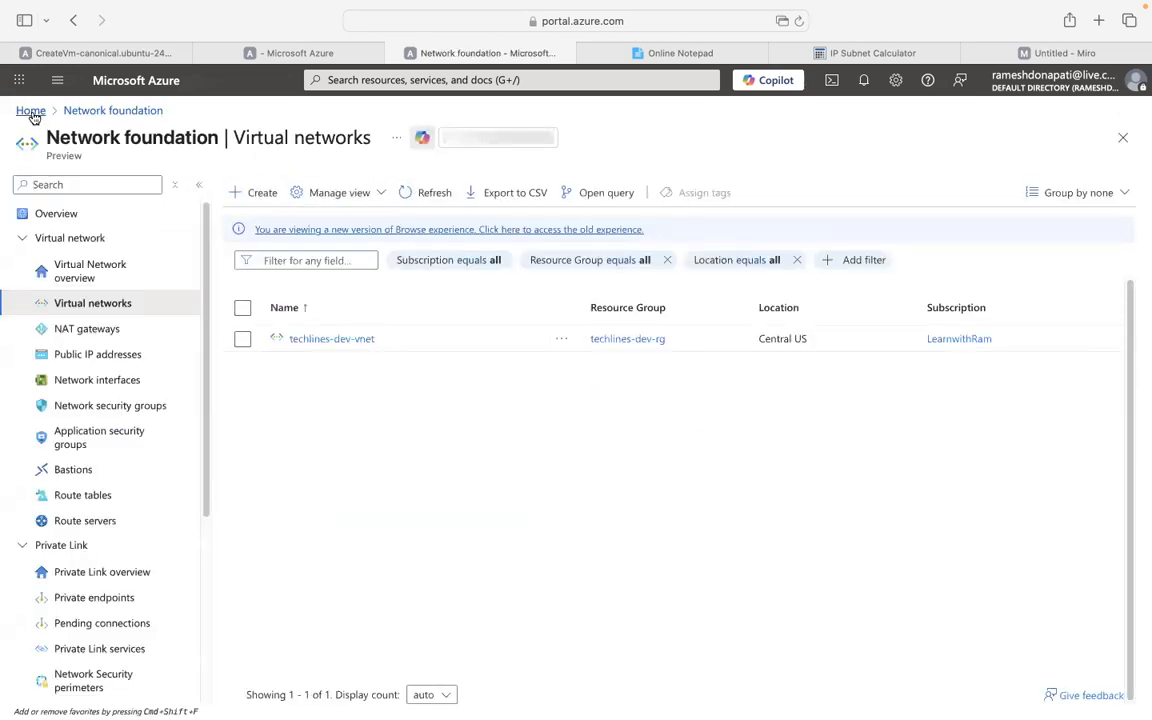
click(31, 111)
click(419, 83)
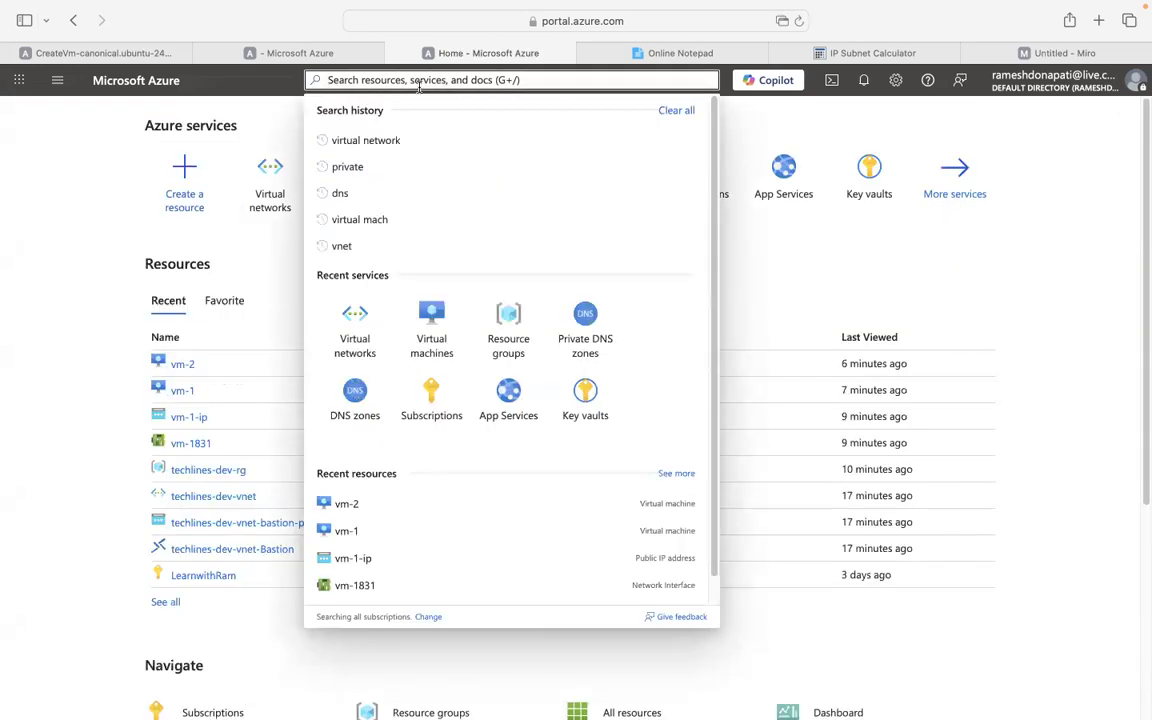
text(network s)
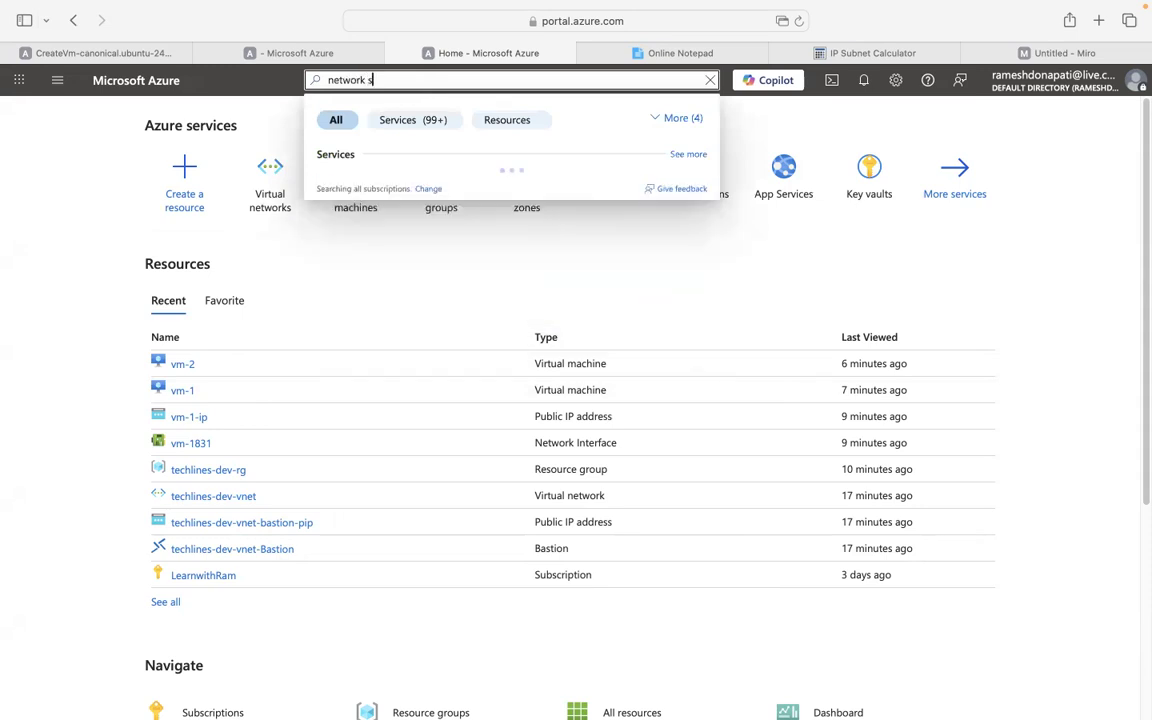
text(ecuri)
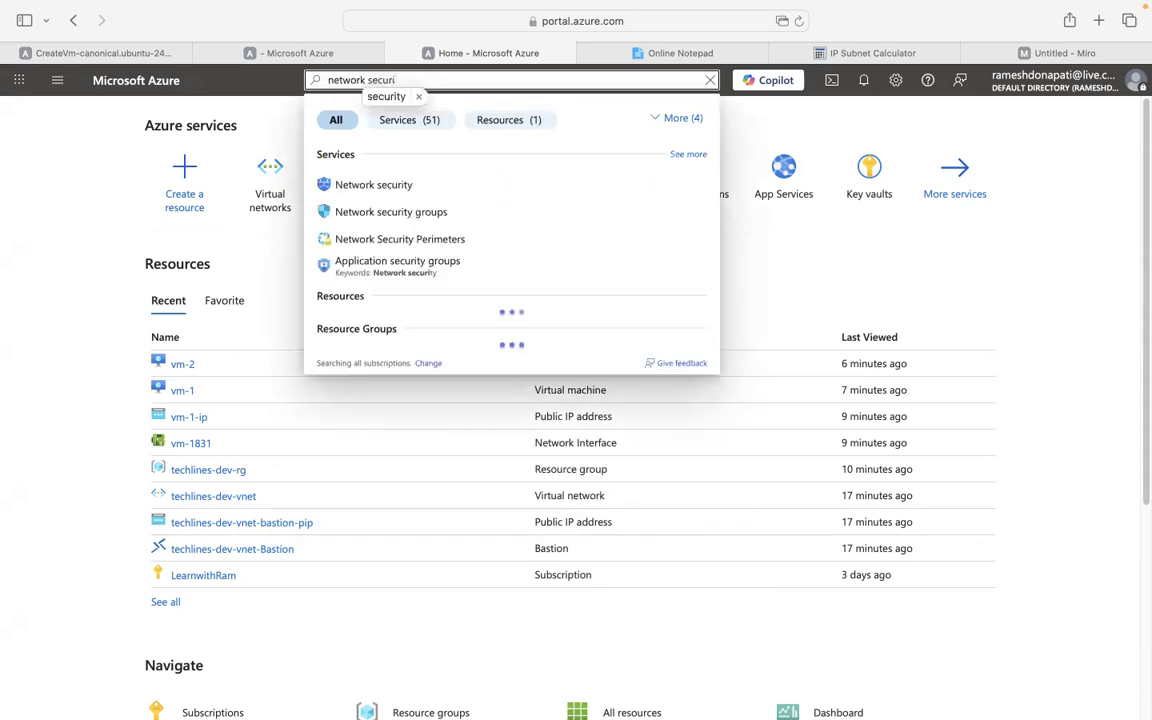
click(399, 212)
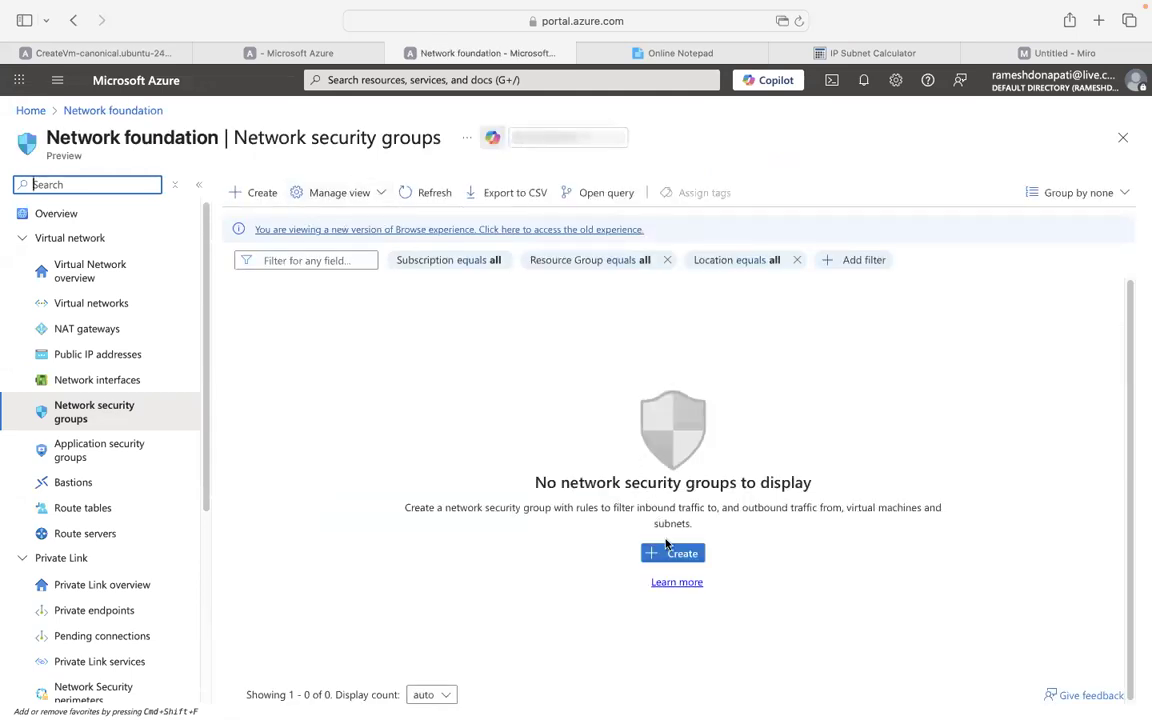
Create NSG techlines-dev-nsg in resource group techlines-dev-rg, Central US, through Review + create.
click(672, 553)
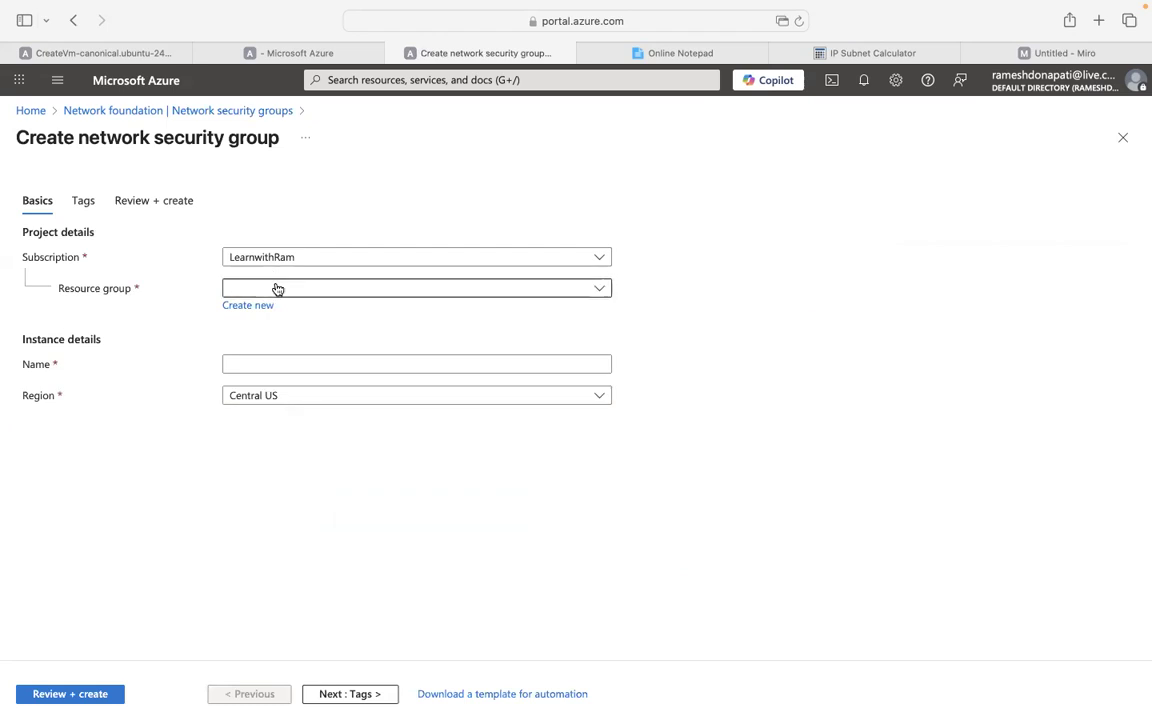
click(277, 289)
click(249, 368)
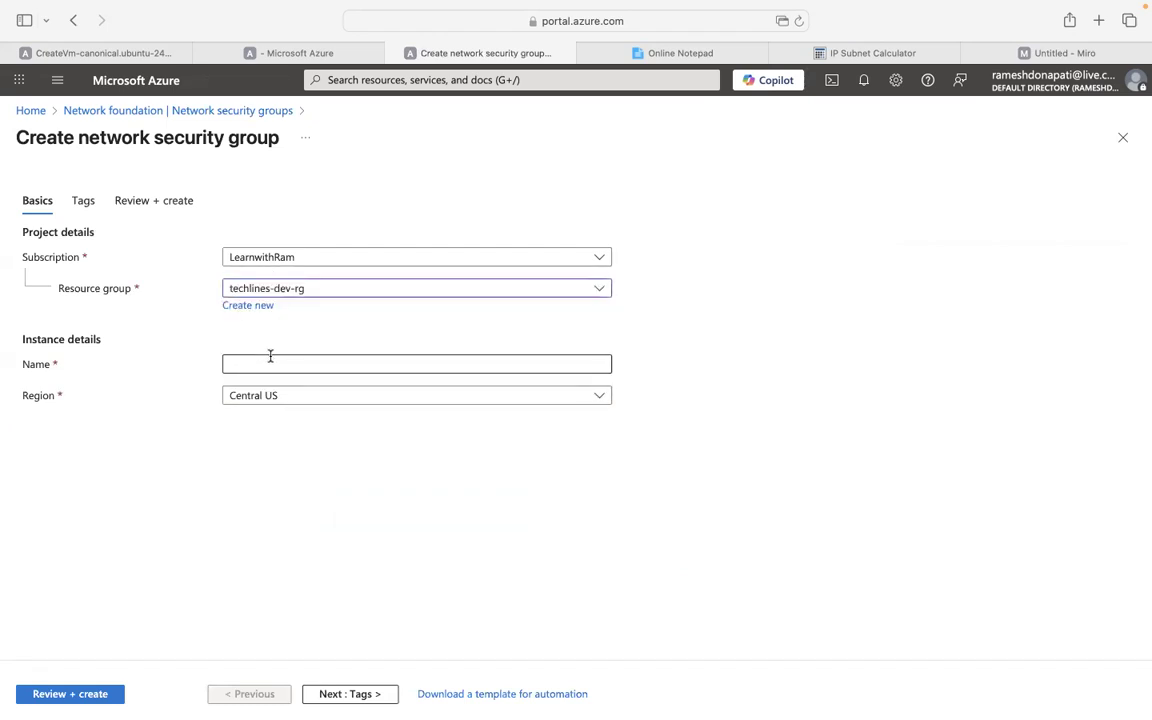
click(265, 364)
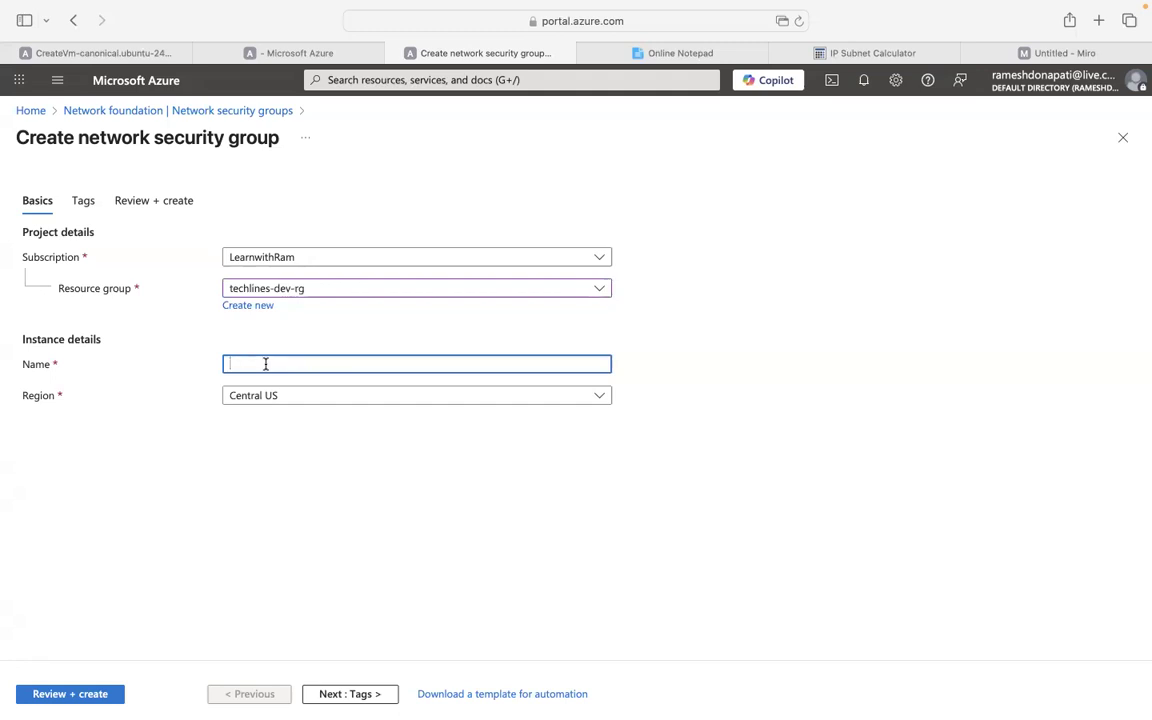
text(tex)
key(BackSpace)
key(BackSpace)
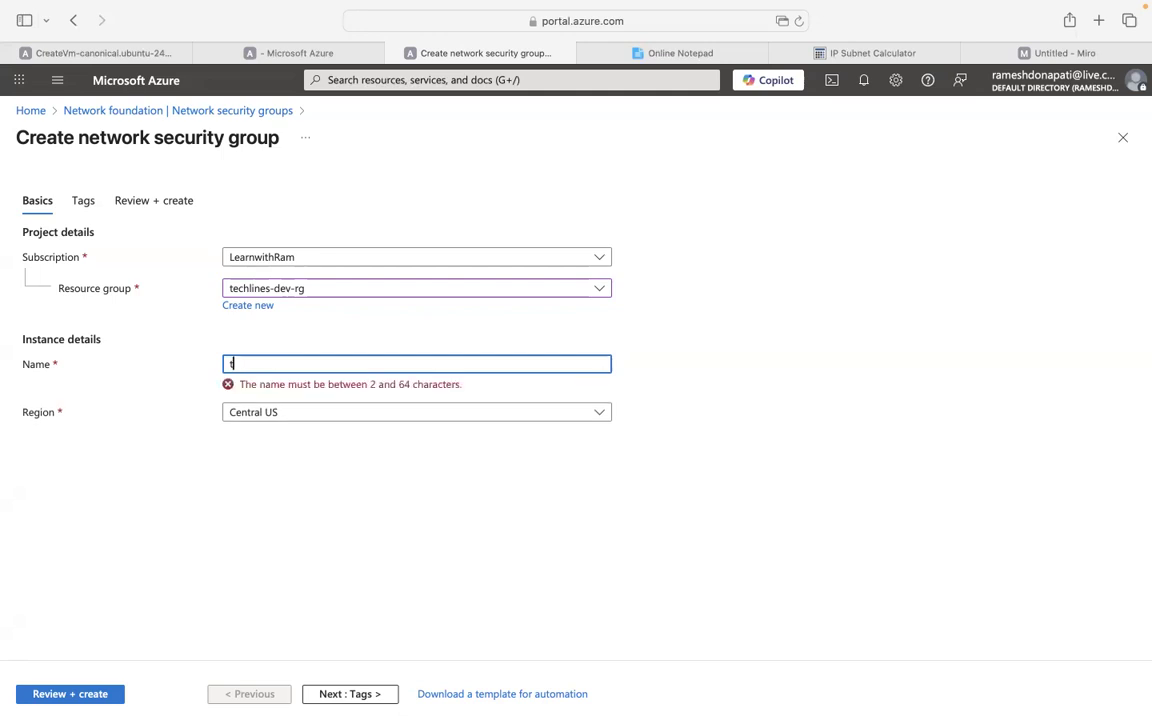
key(BackSpace)
text(tech)
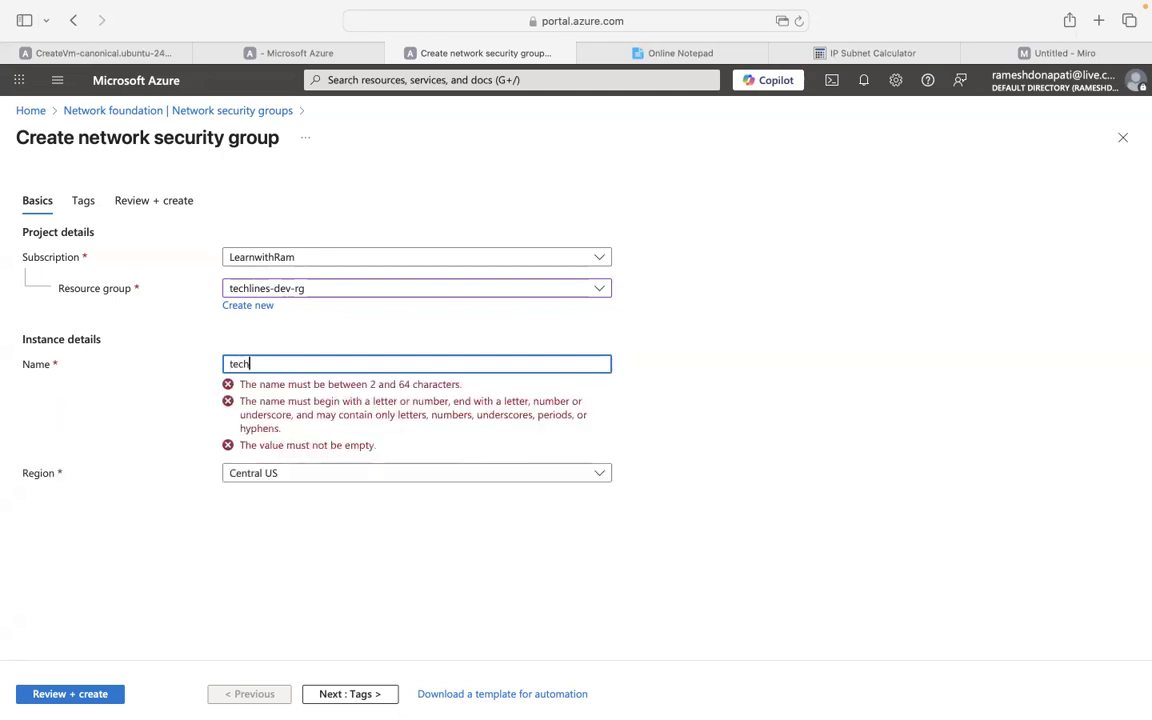
text(nines)
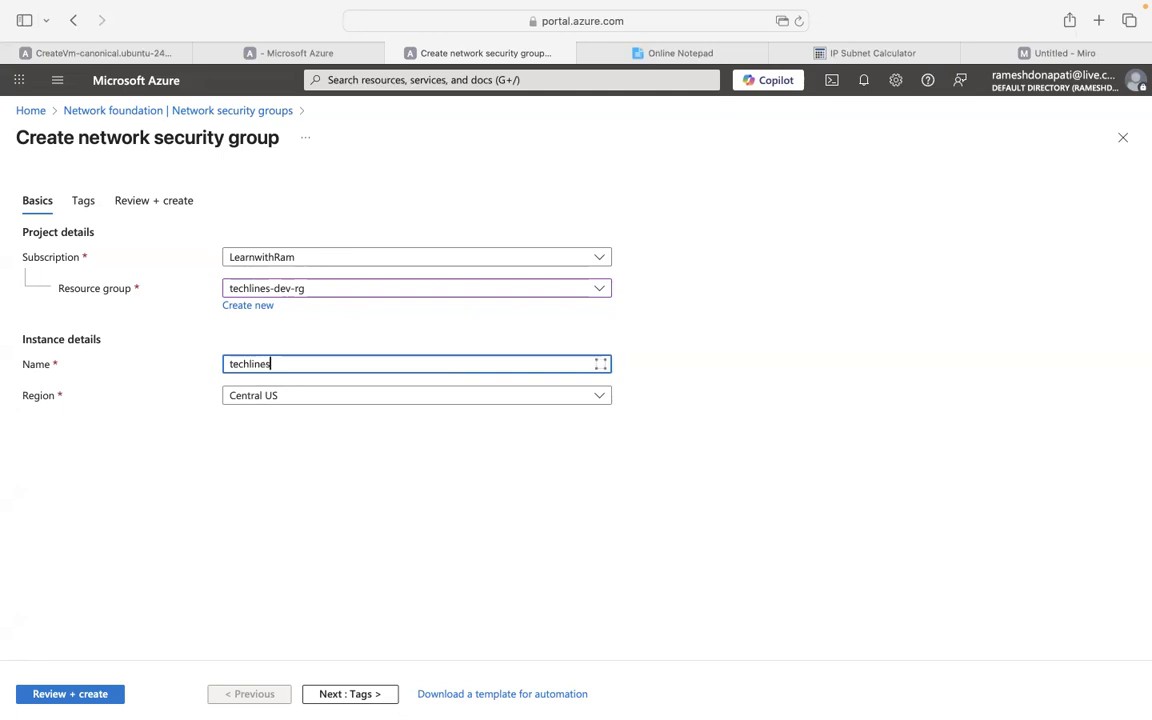
text(-dev)
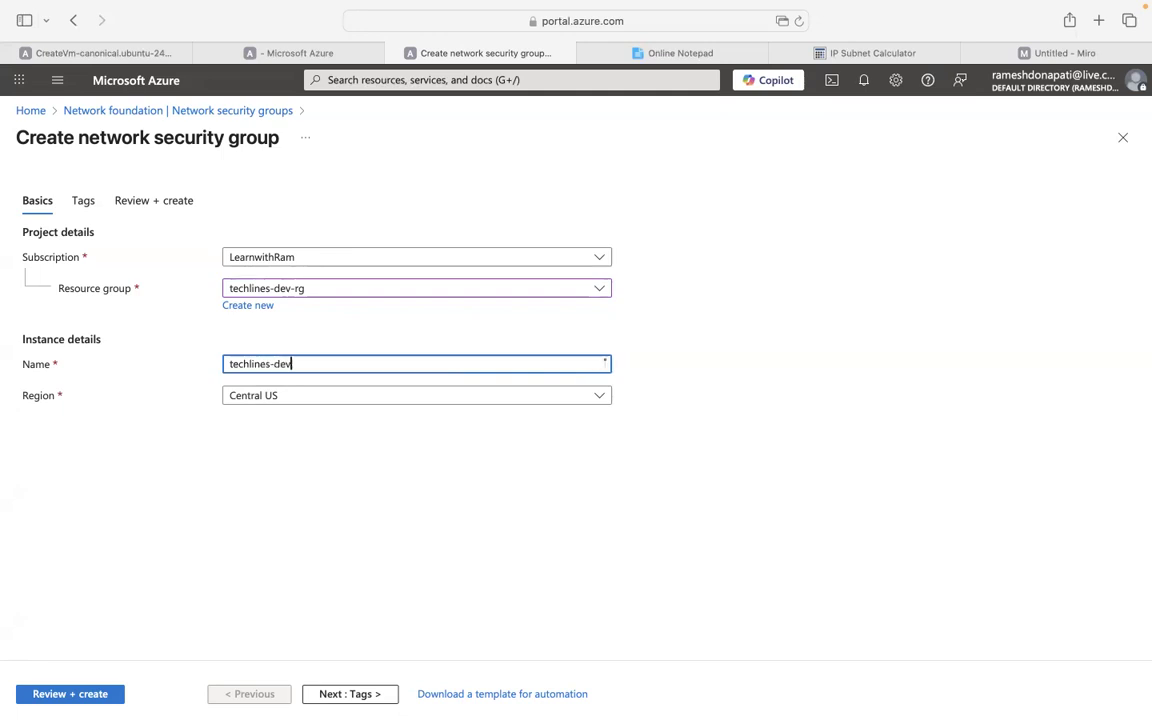
text(-nsg)
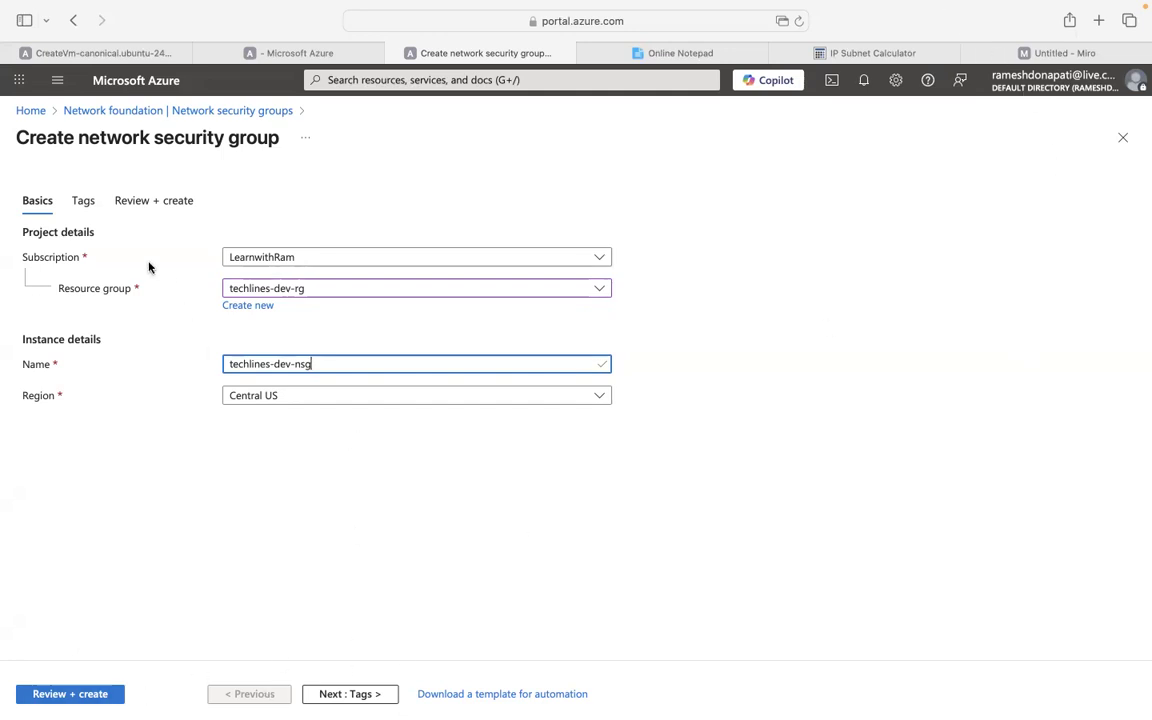
click(90, 696)
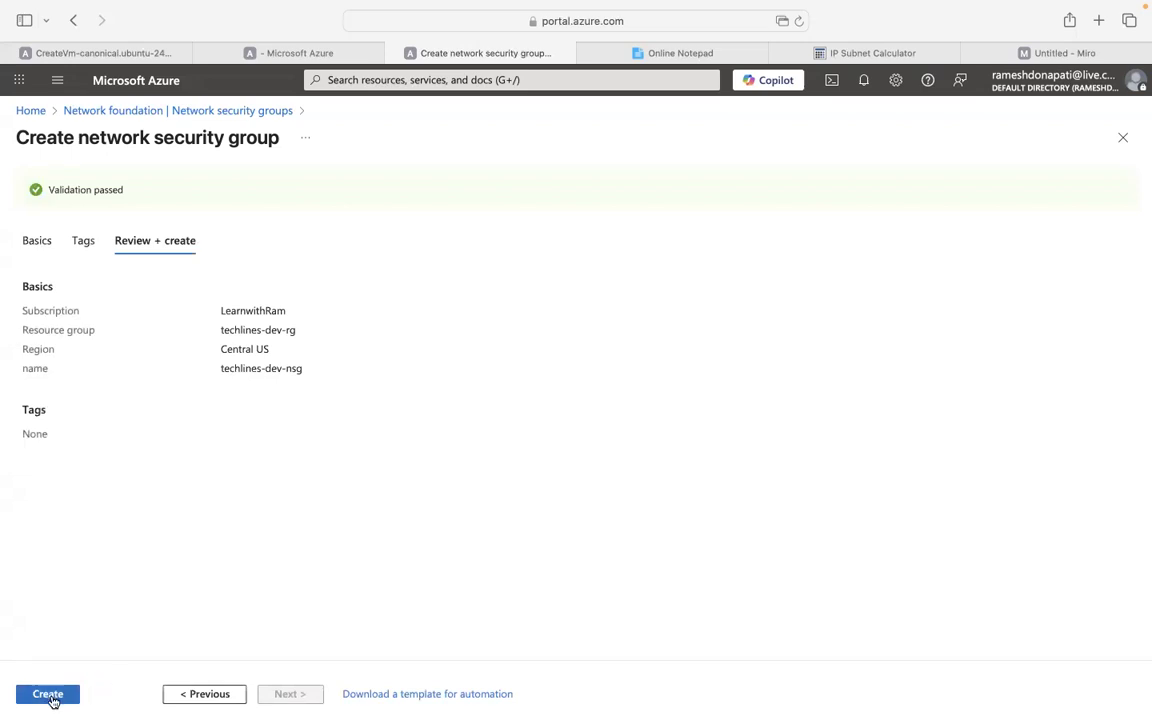
click(50, 694)
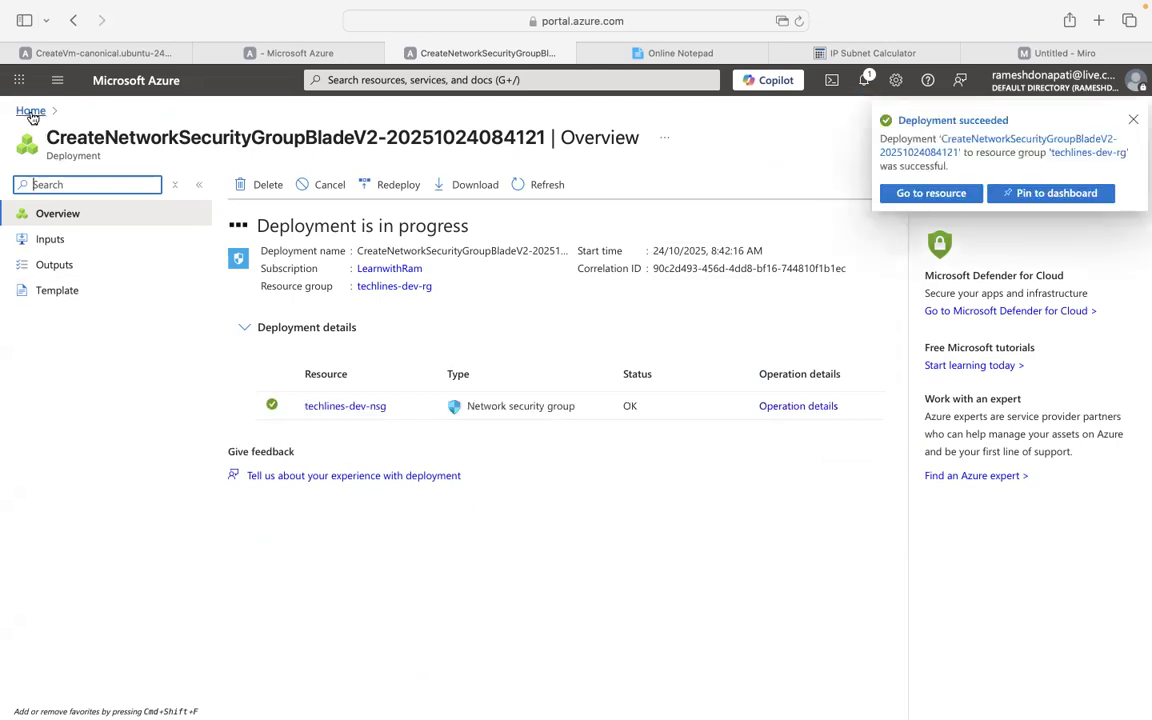
Go to the deployed techlines-dev-nsg and show its Inbound security rules.
click(951, 193)
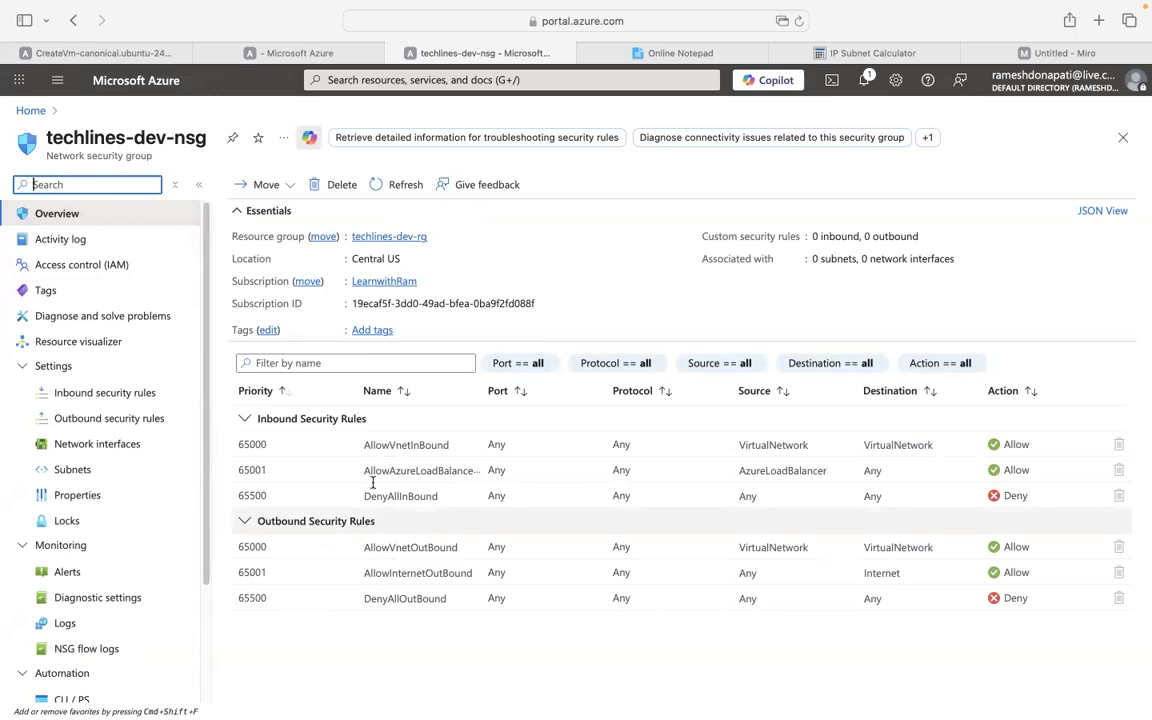
click(78, 398)
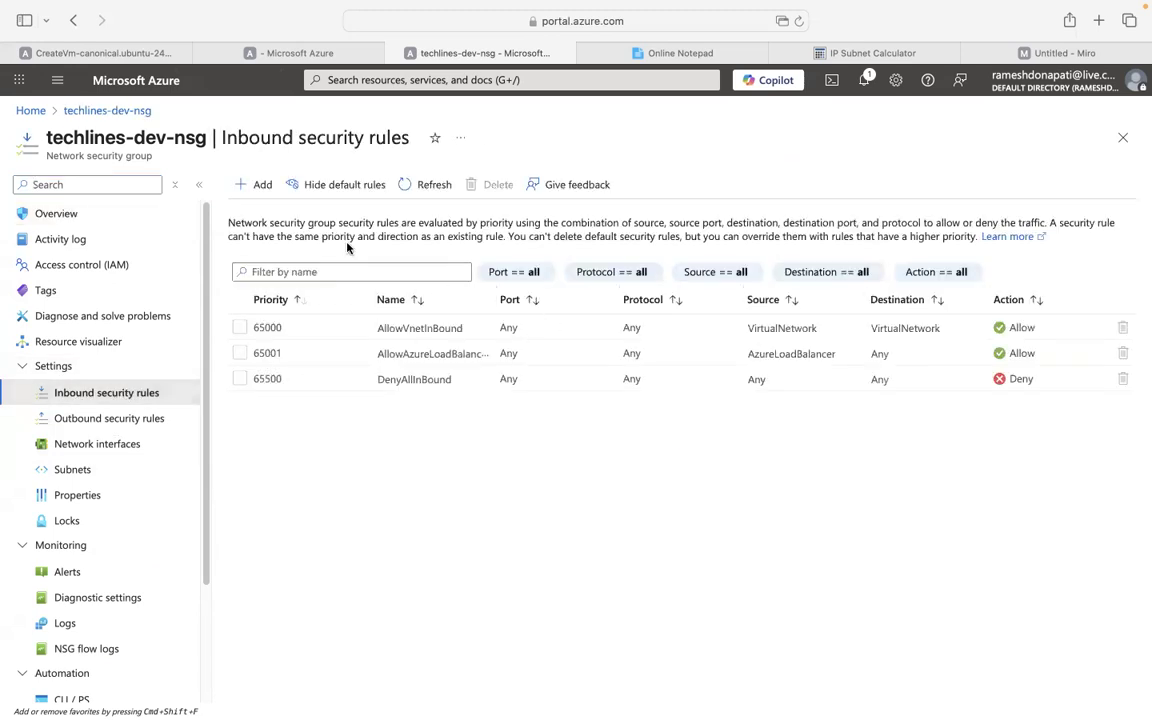
Add inbound rule Allowmyip, priority 100, allowing source My IP address on port 8080.
click(255, 186)
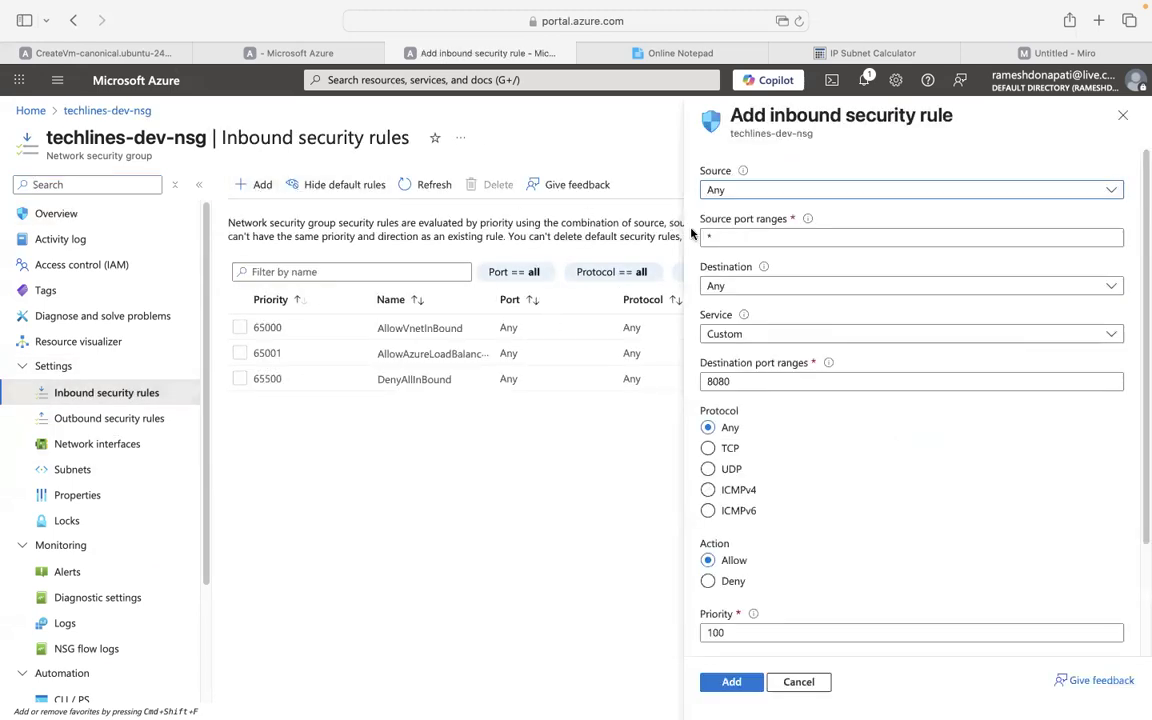
click(830, 192)
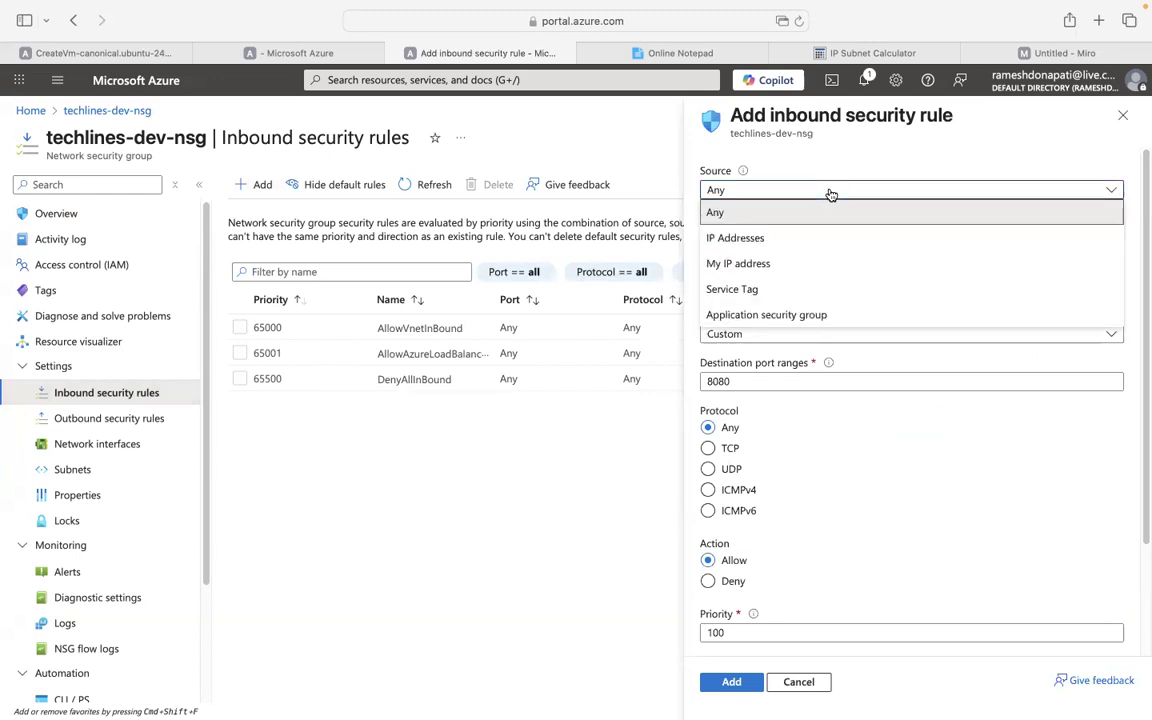
click(753, 263)
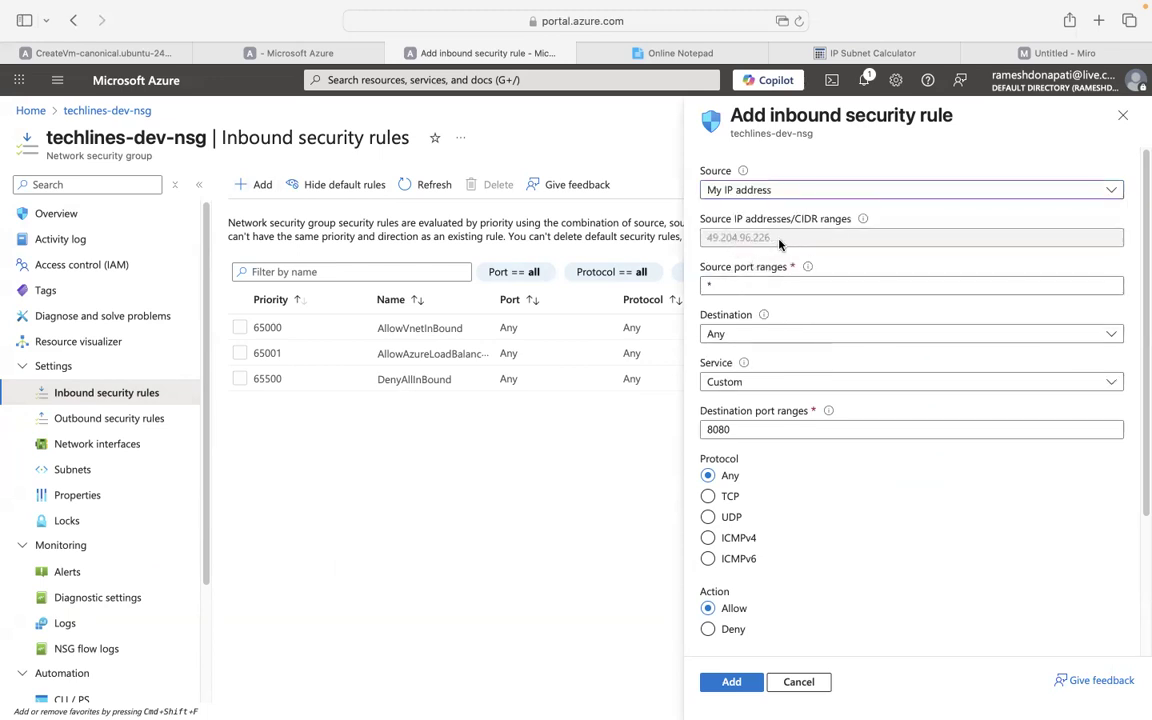
click(745, 288)
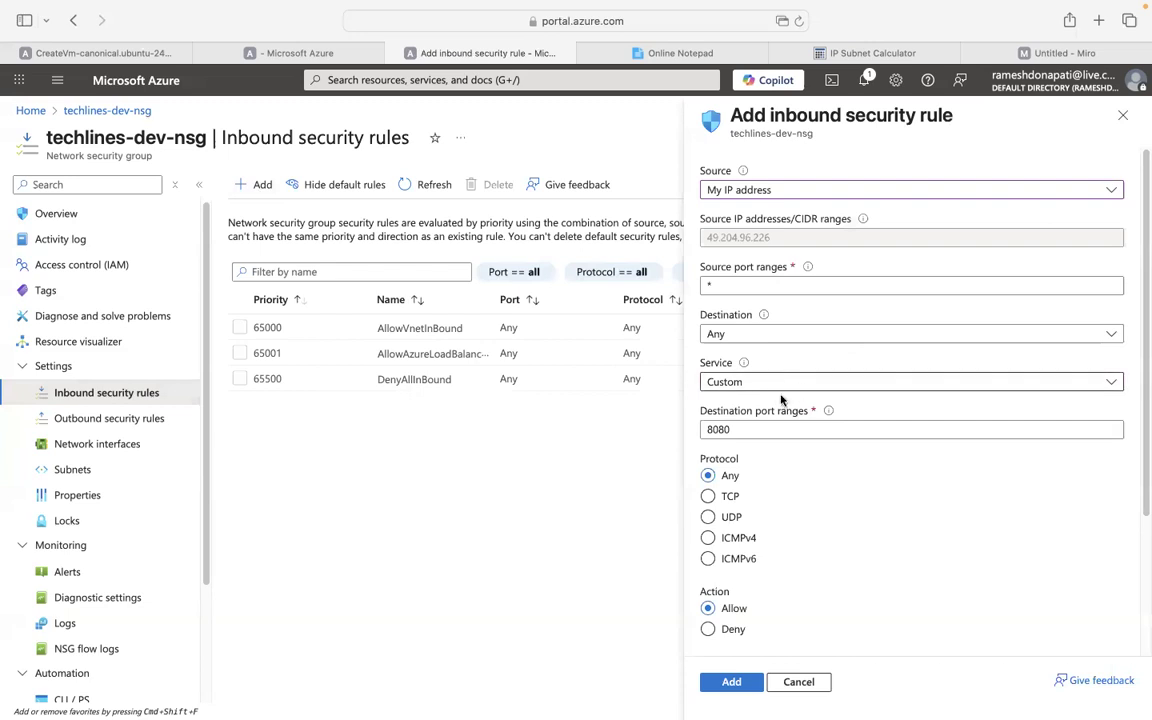
scroll(1097, 432, down, 4)
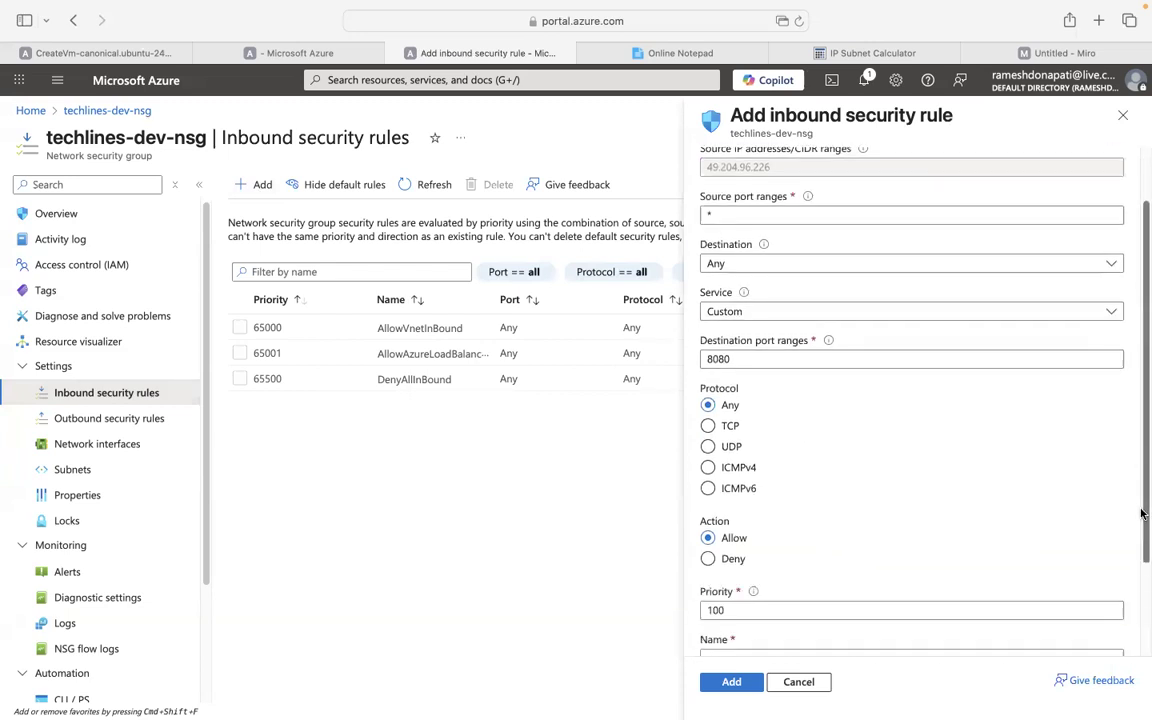
click(800, 545)
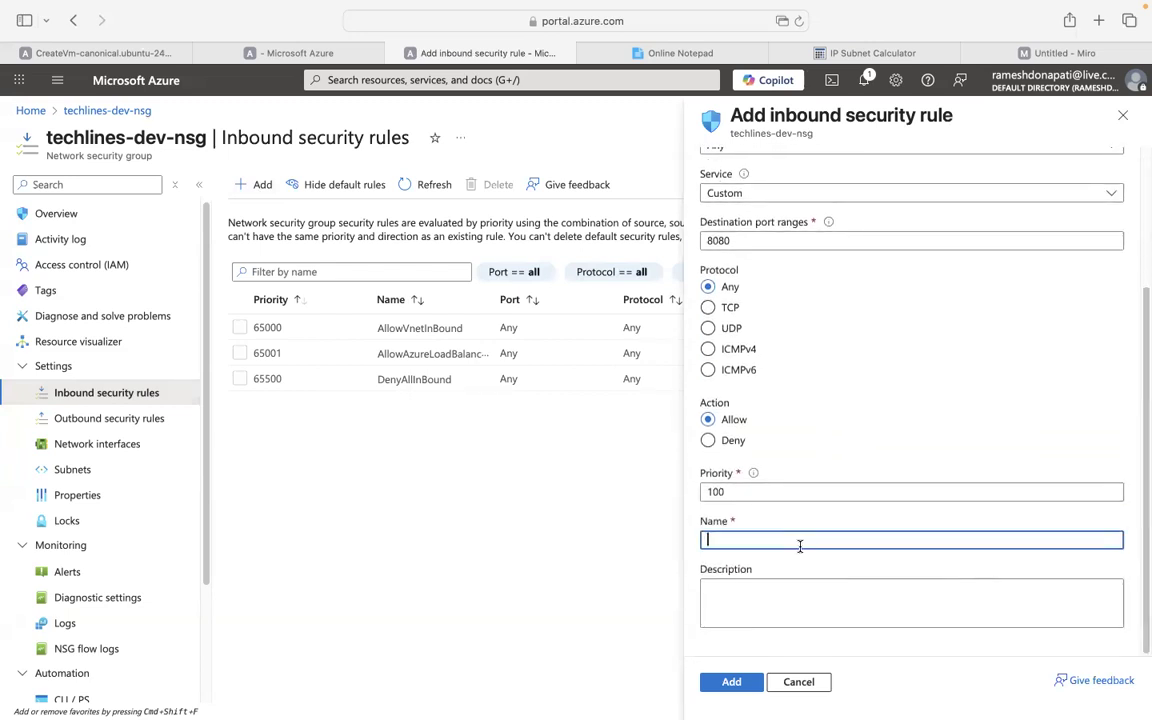
text(Allowmyip)
click(737, 680)
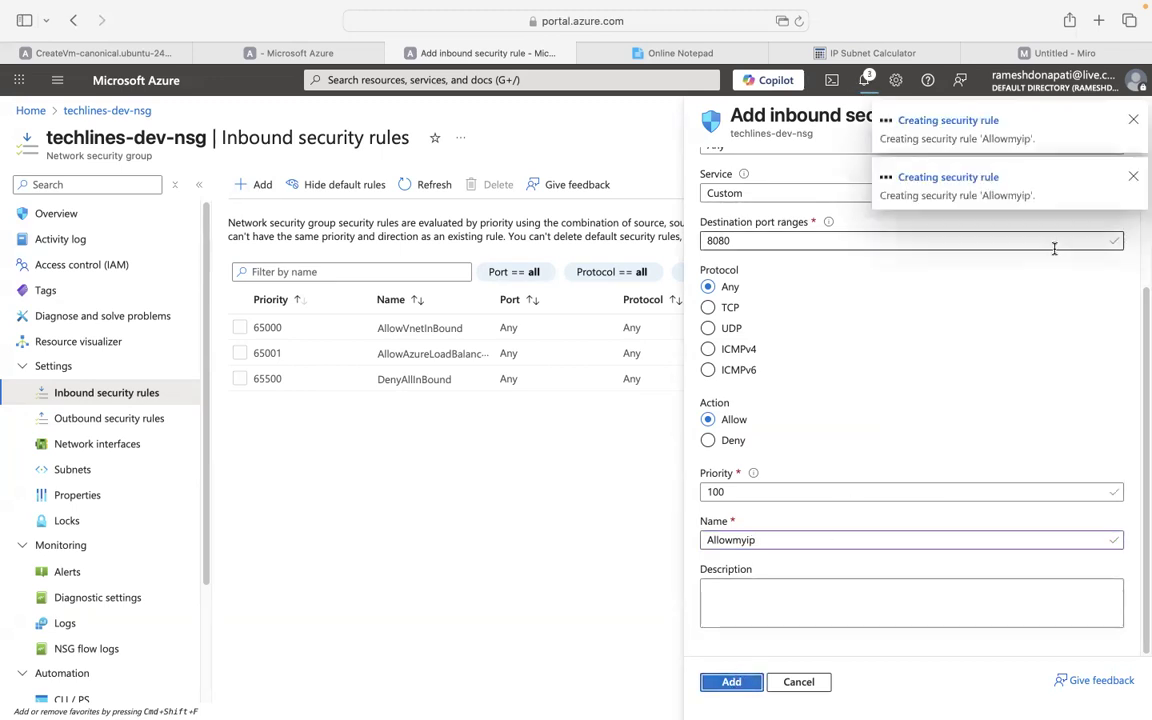
click(1133, 120)
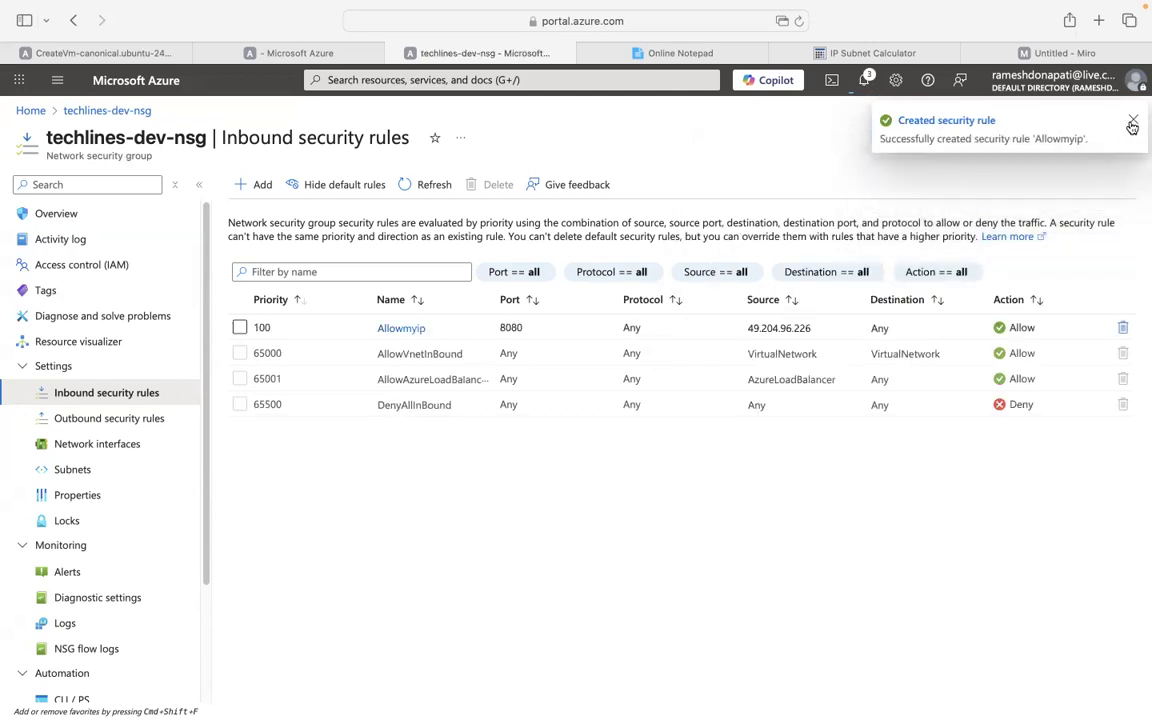
click(1133, 121)
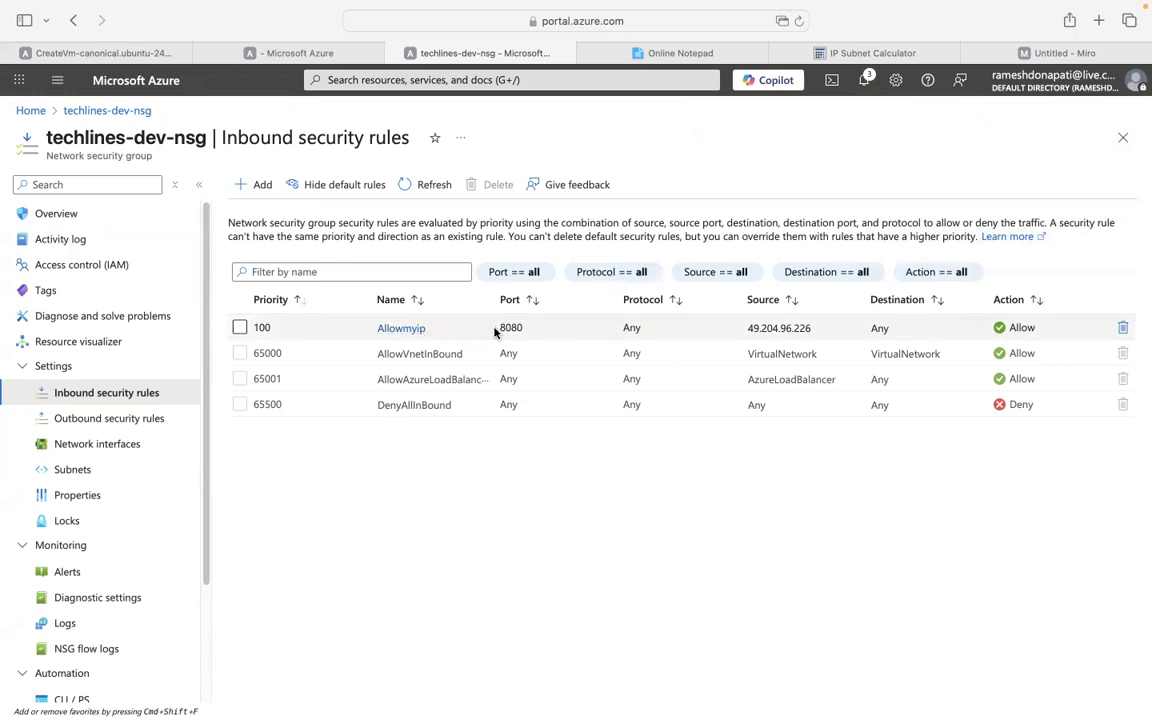
click(263, 194)
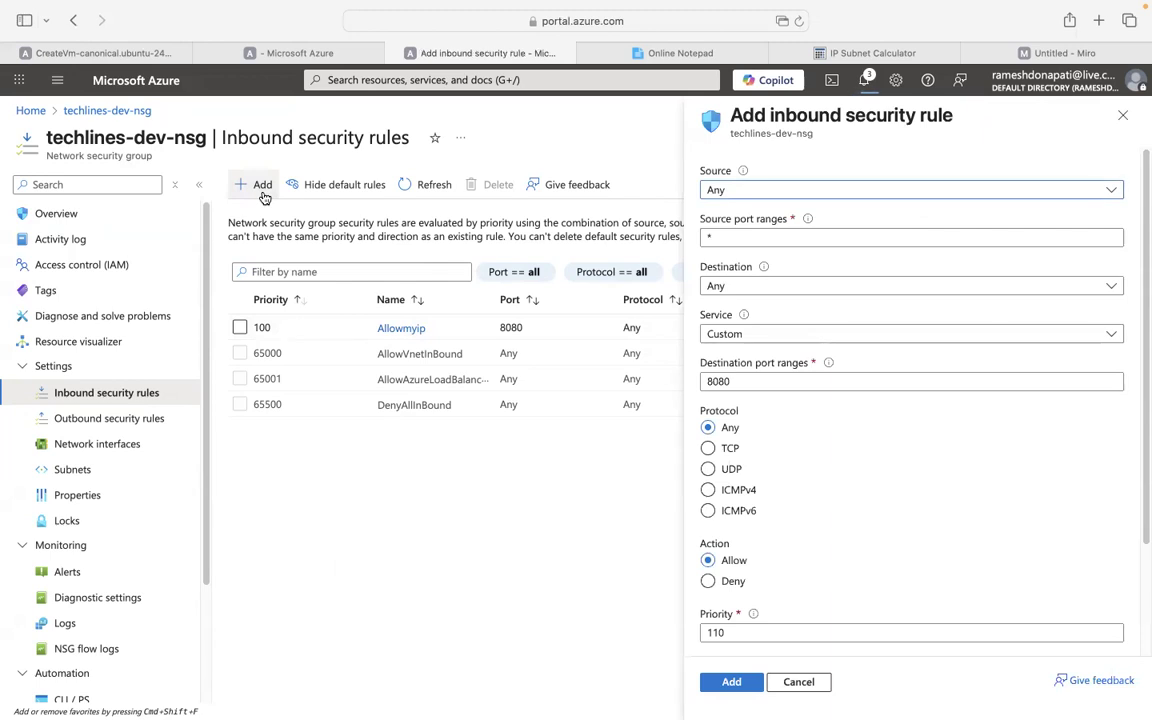
Set the second rule's source to IP Addresses 123.12.13.10, then switch to the Untitled Miro board.
click(788, 193)
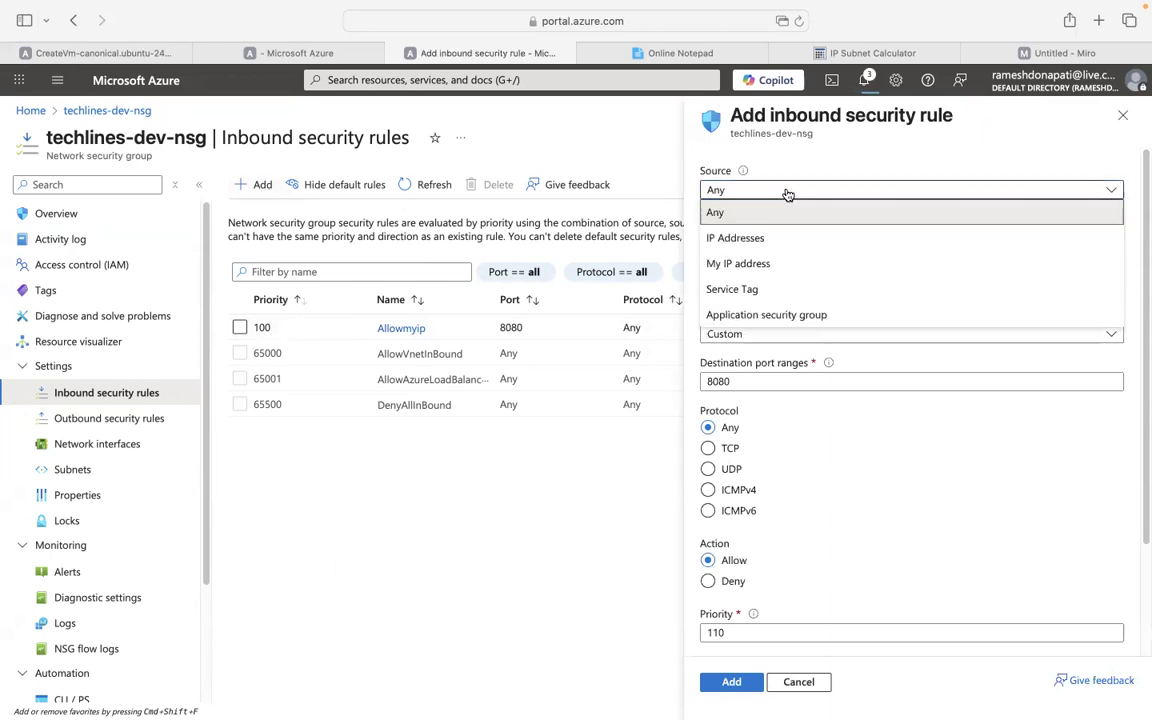
click(737, 240)
click(828, 237)
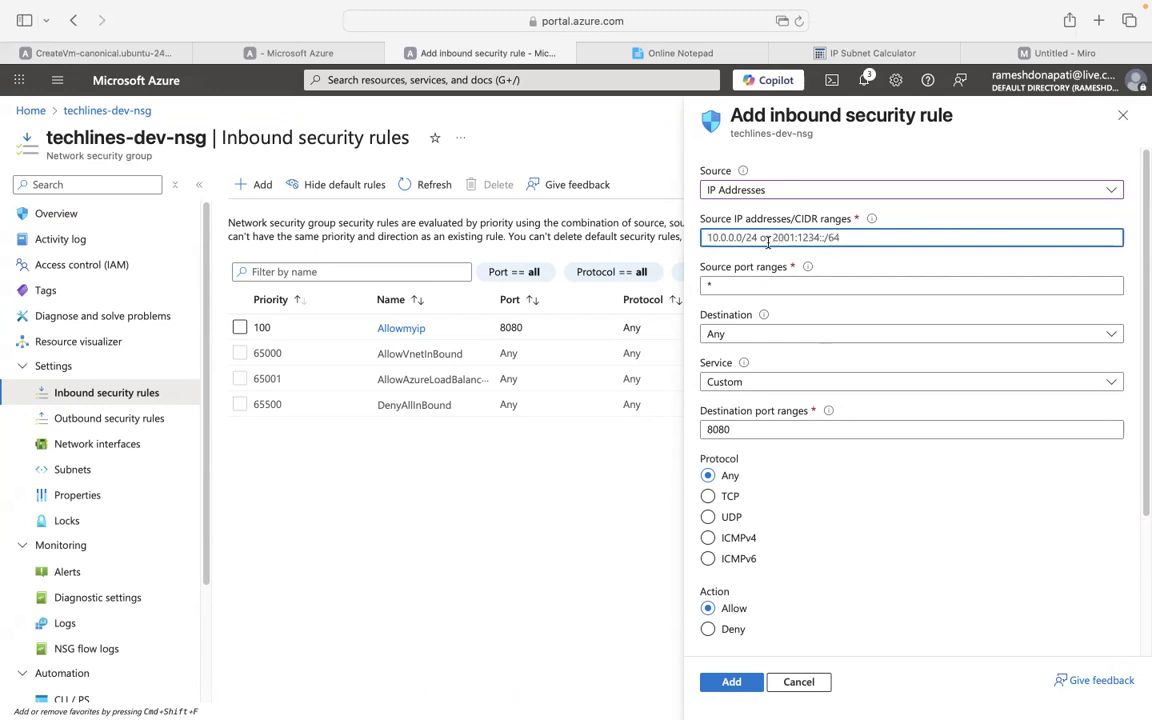
text(123.)
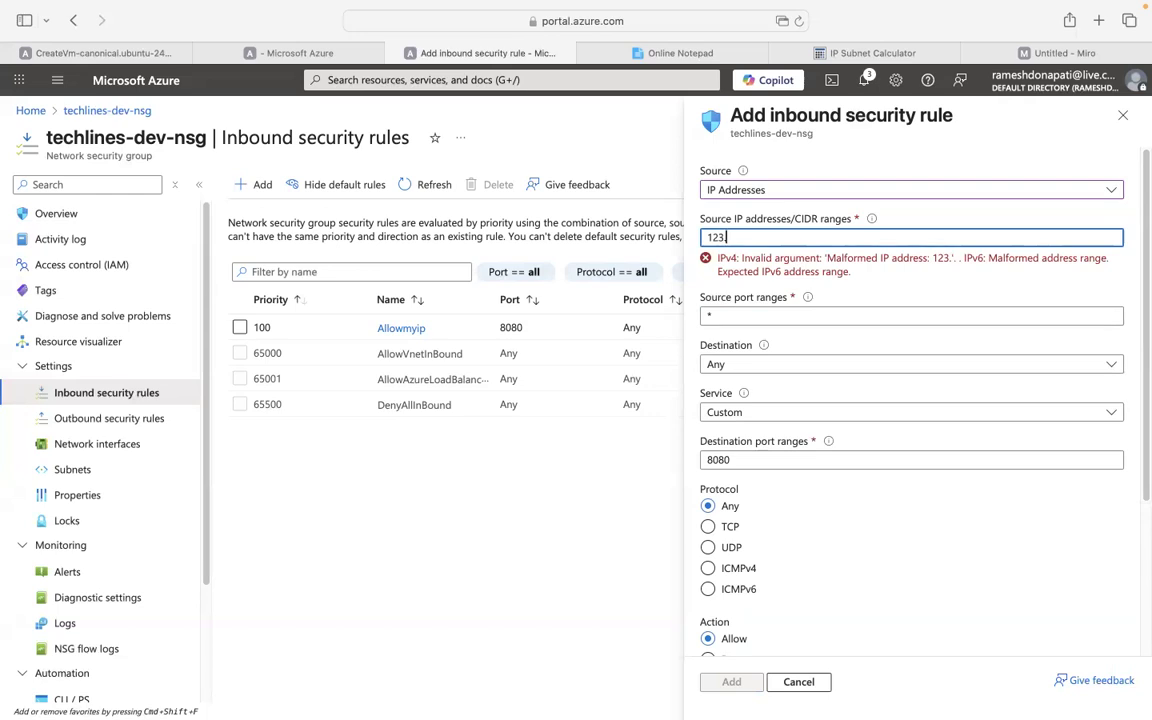
text(12.13.10)
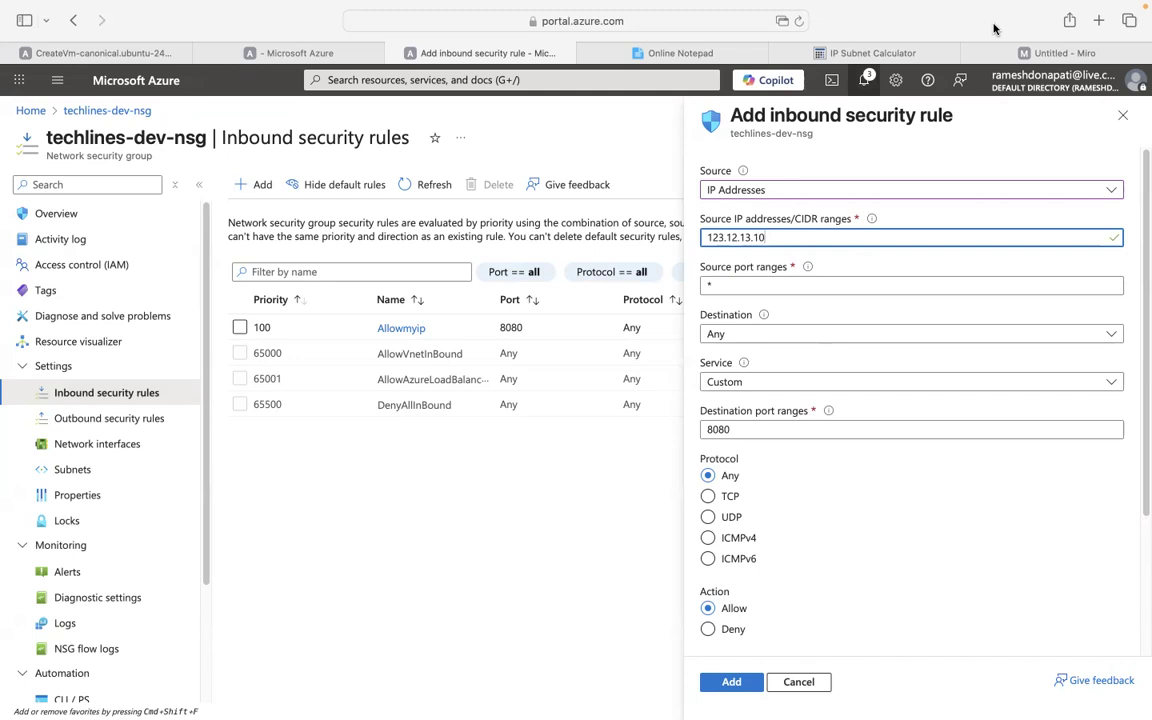
click(1076, 72)
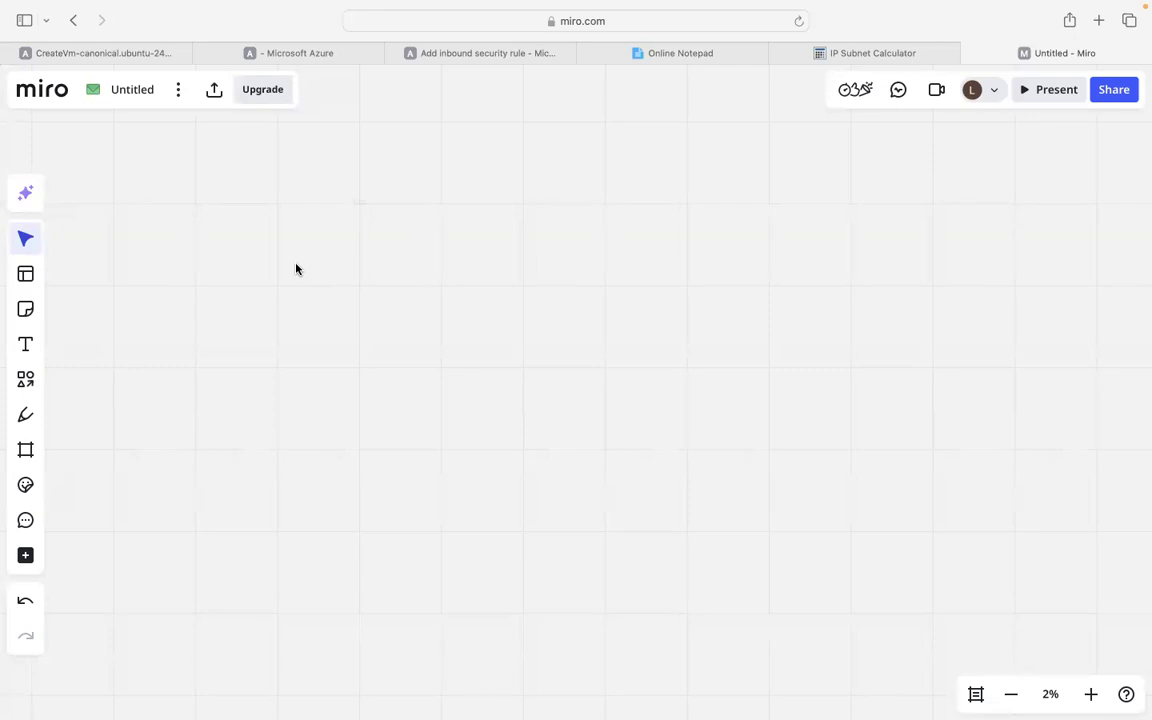
Place an empty frame on the Miro board.
scroll(283, 285, up, 10)
scroll(284, 286, down, 8)
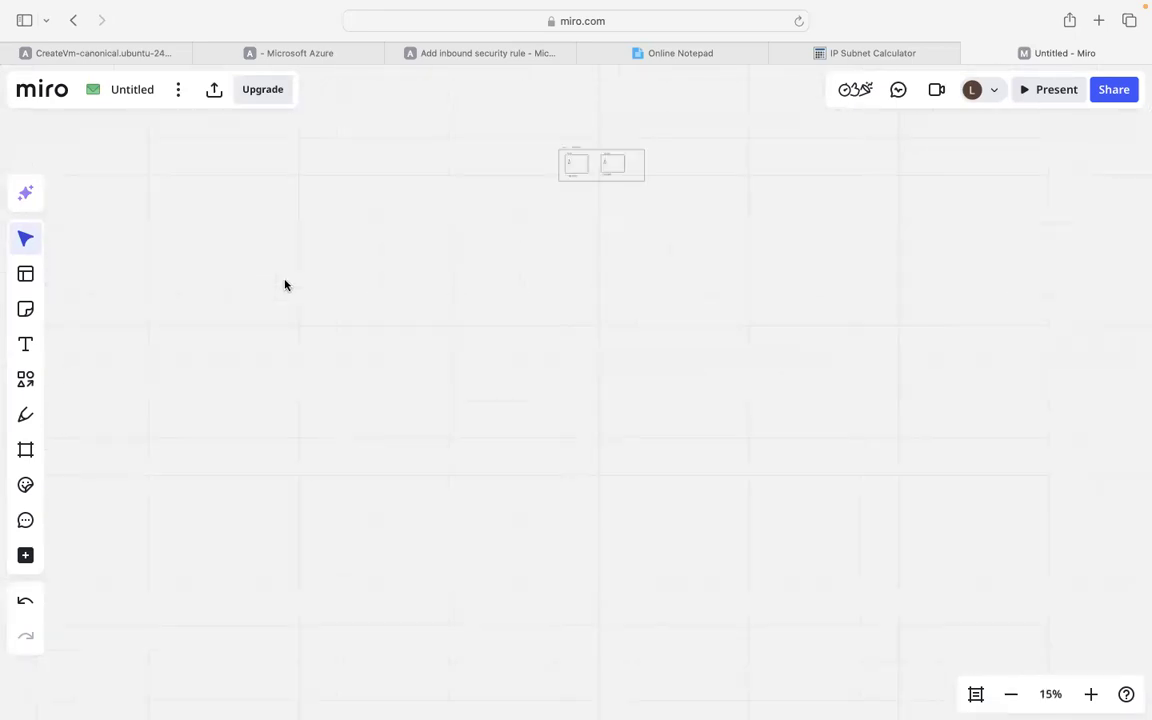
scroll(285, 289, up, 8)
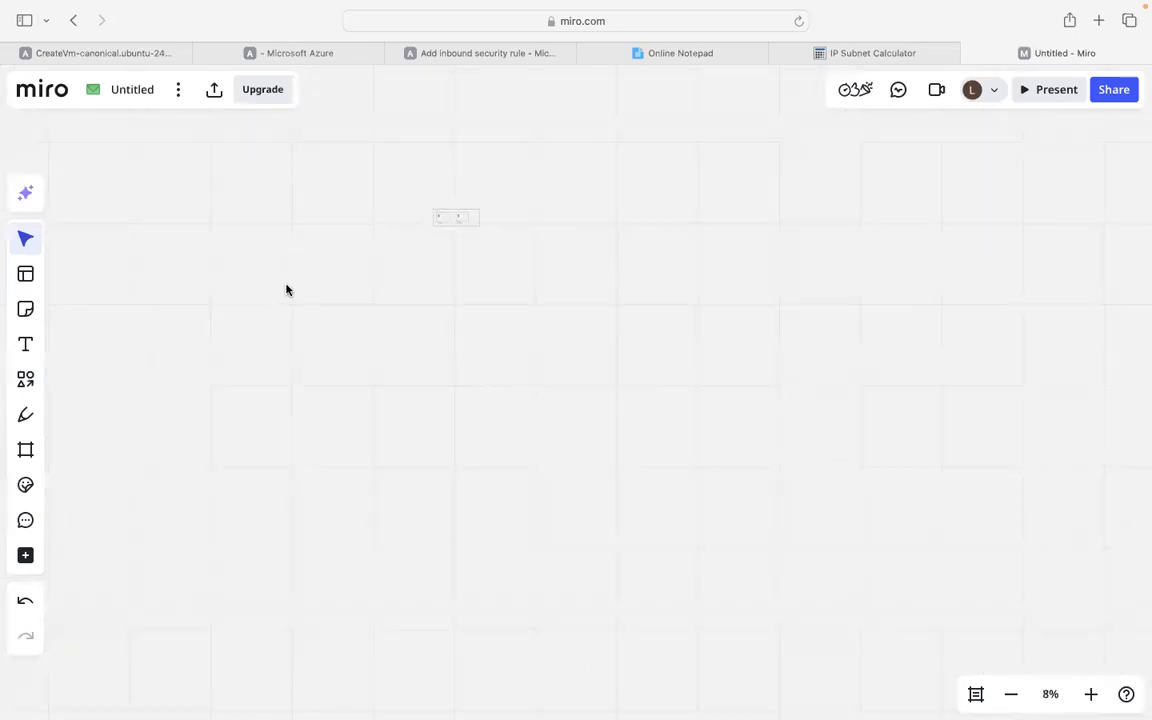
scroll(287, 292, down, 1)
scroll(286, 292, down, 4)
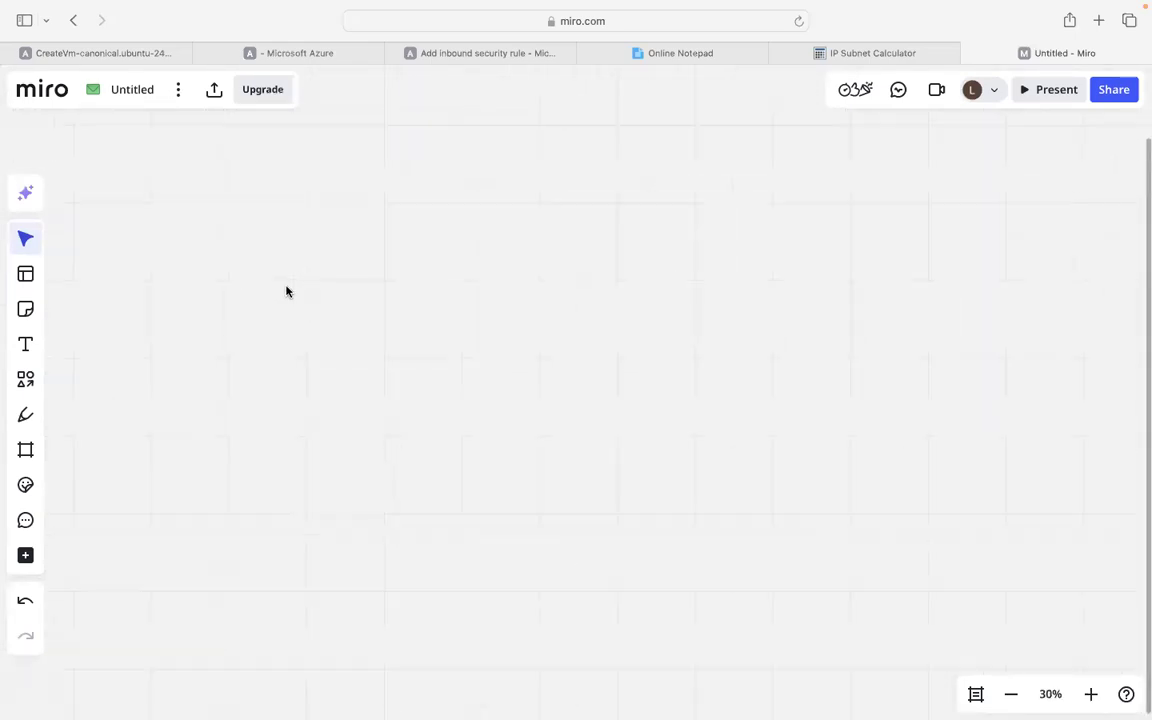
scroll(429, 251, down, 1)
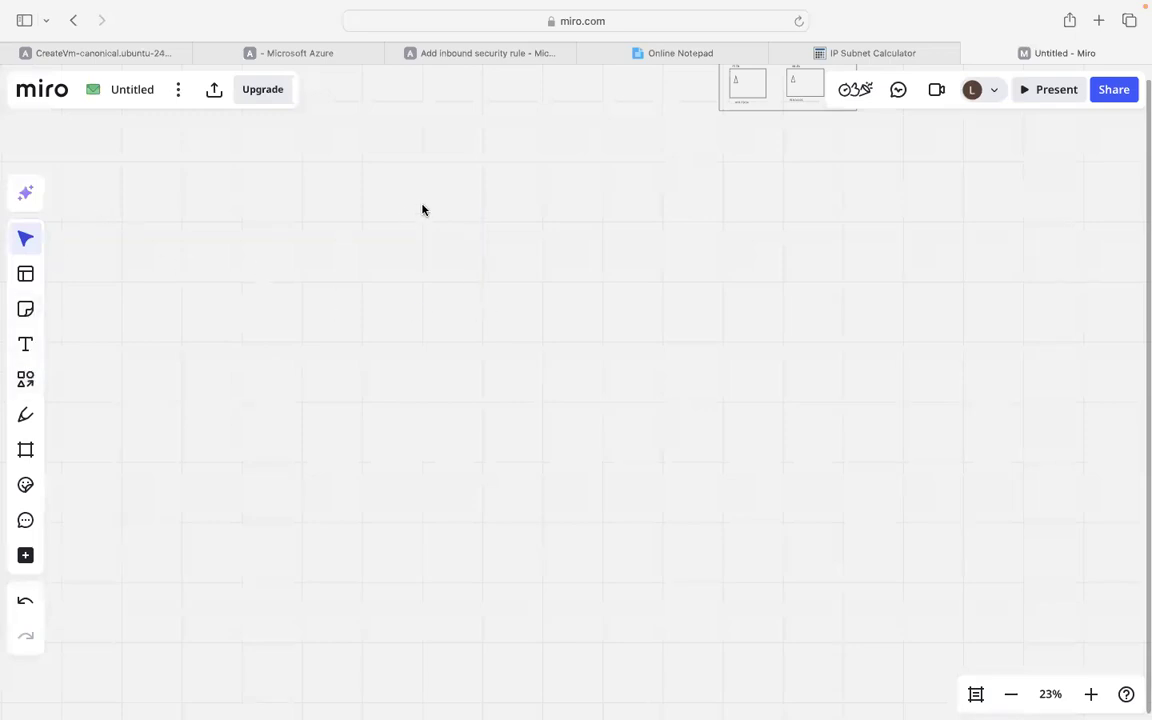
scroll(640, 247, down, 1)
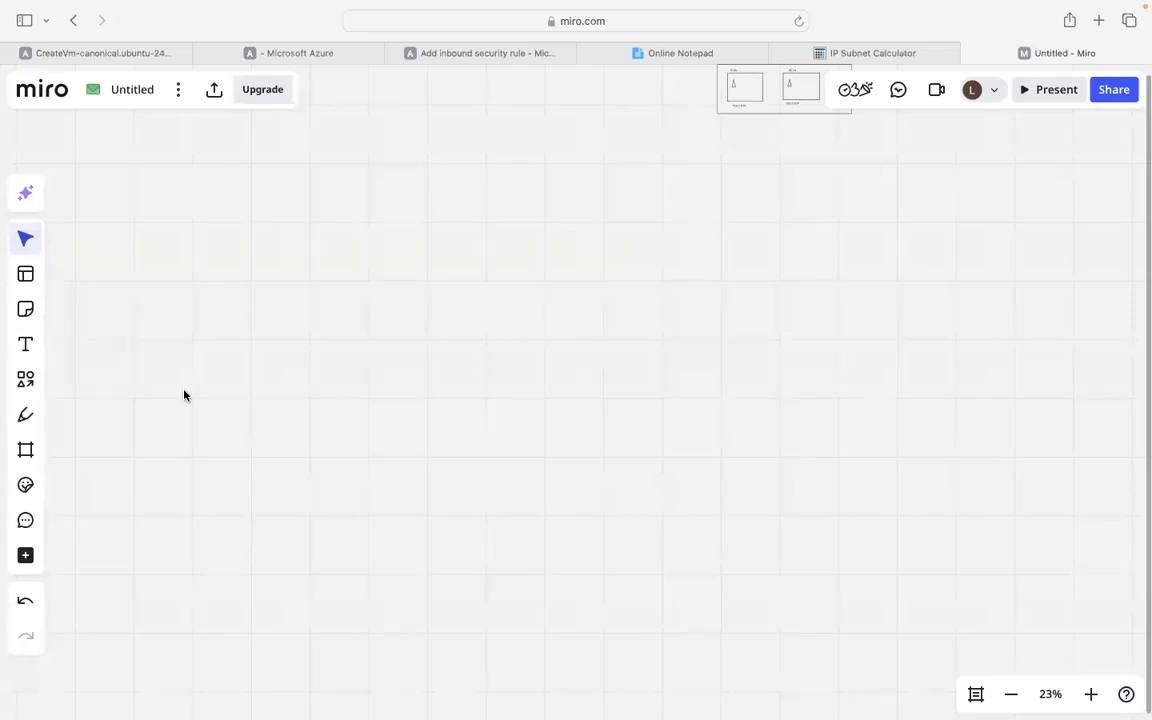
click(26, 451)
click(91, 313)
click(399, 283)
Draw three rectangles: two side by side below the frame and one to its right.
click(26, 380)
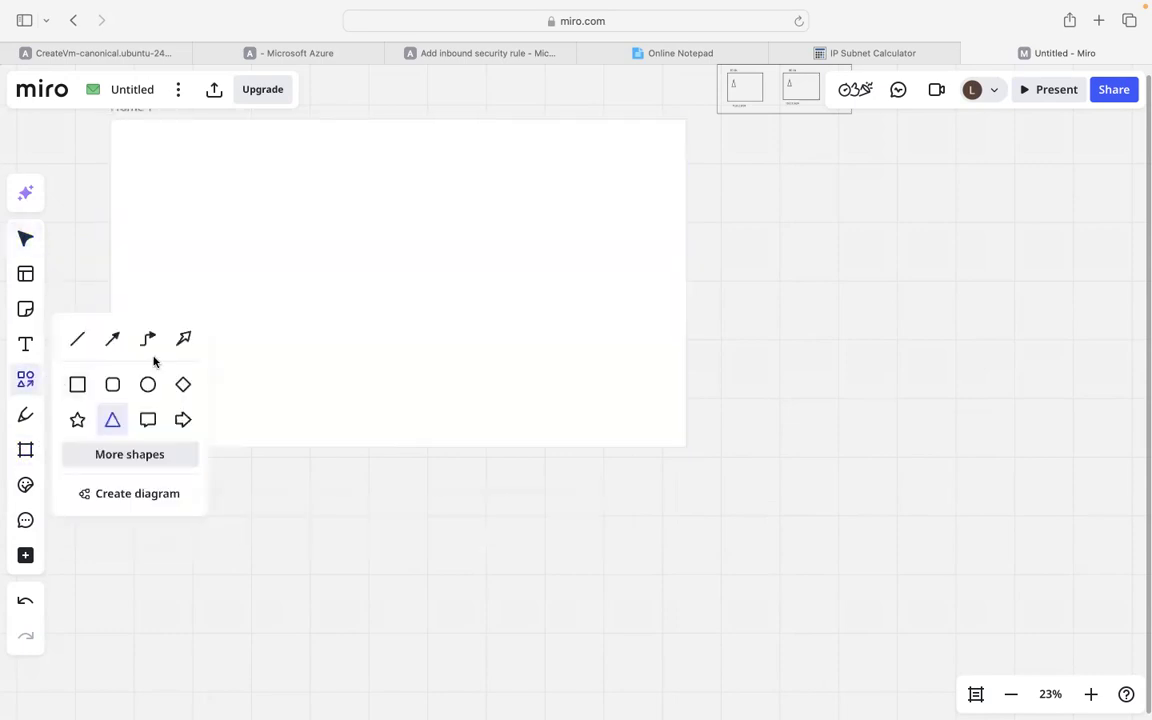
drag(310, 523, 493, 589)
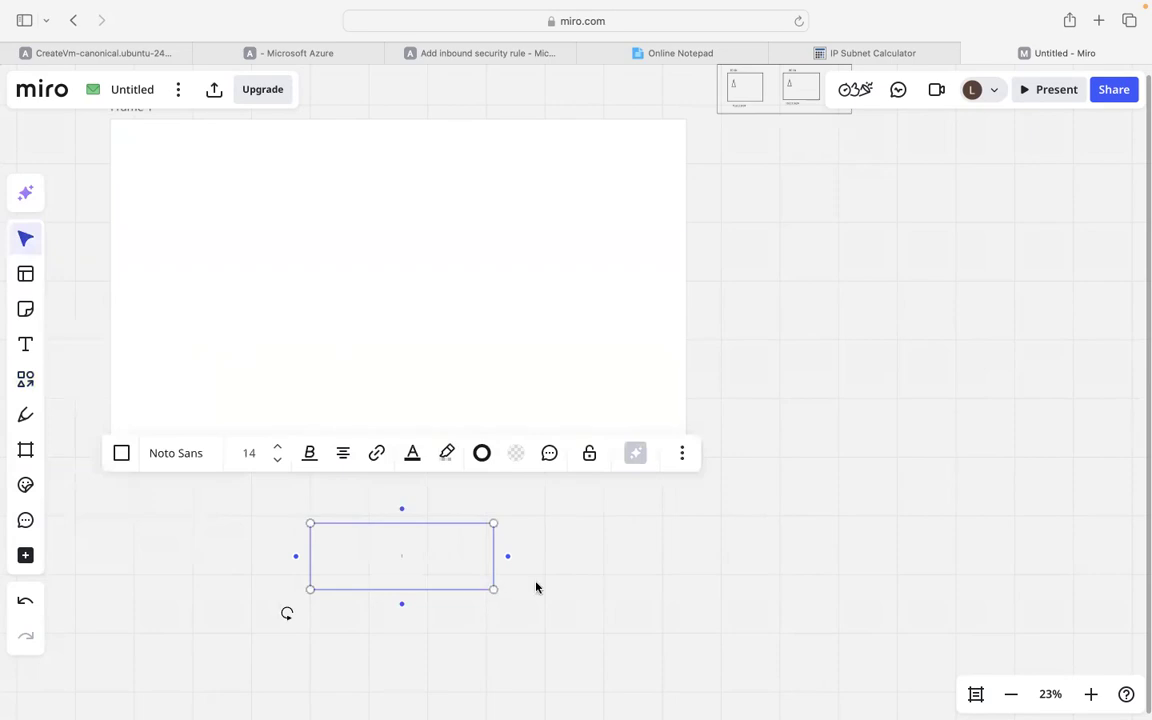
click(588, 546)
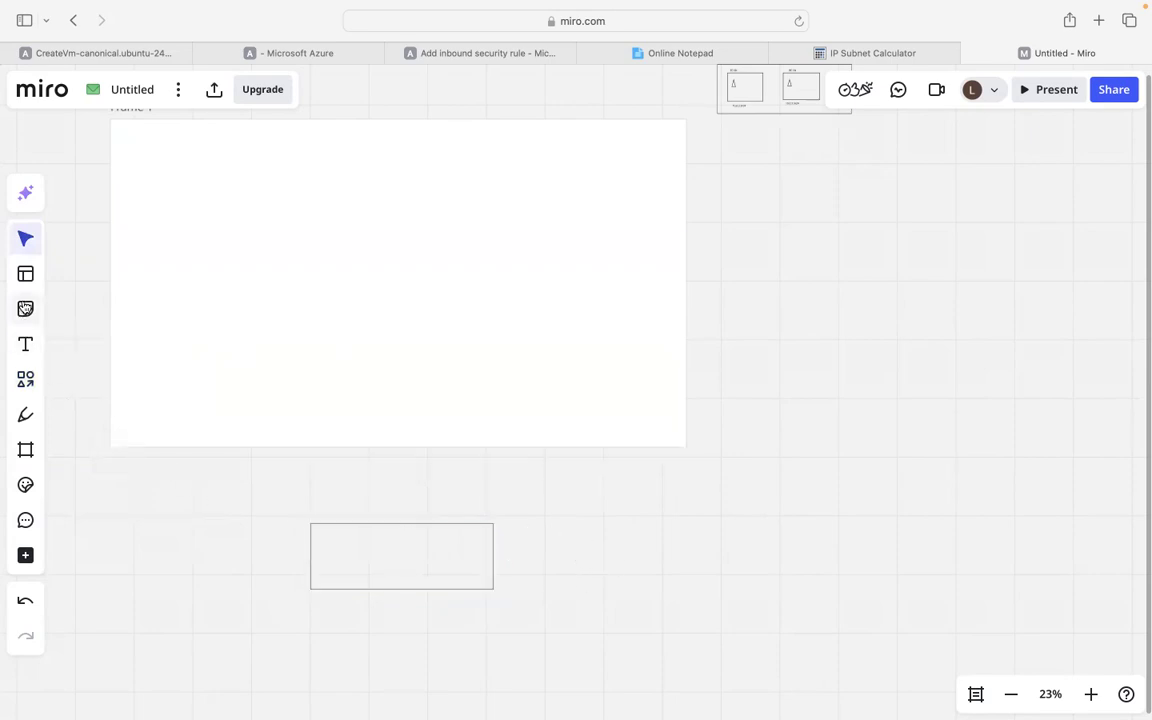
click(25, 378)
drag(550, 524, 689, 580)
click(787, 507)
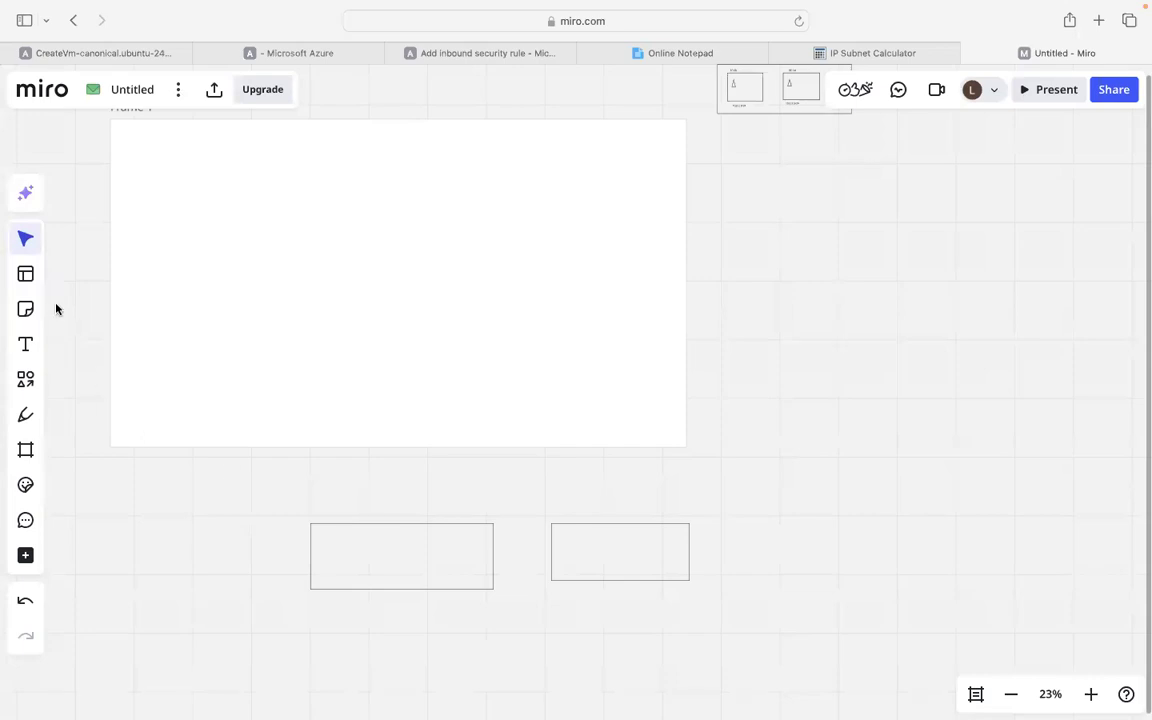
click(25, 384)
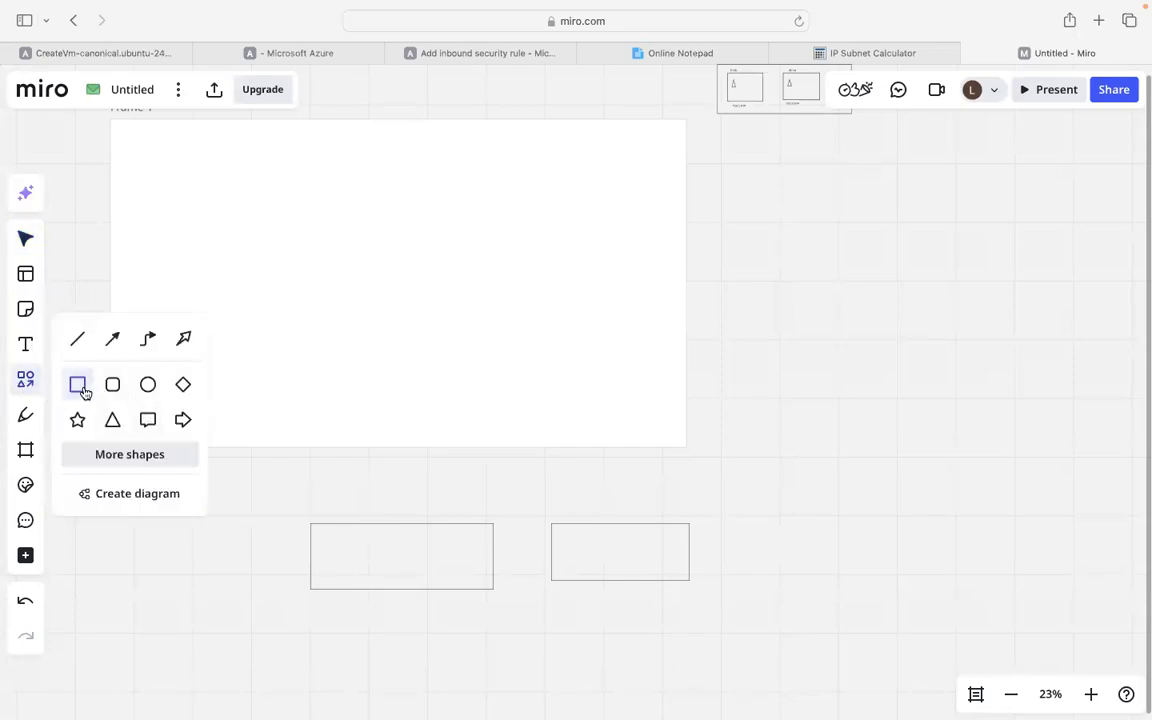
drag(749, 369, 926, 403)
click(630, 491)
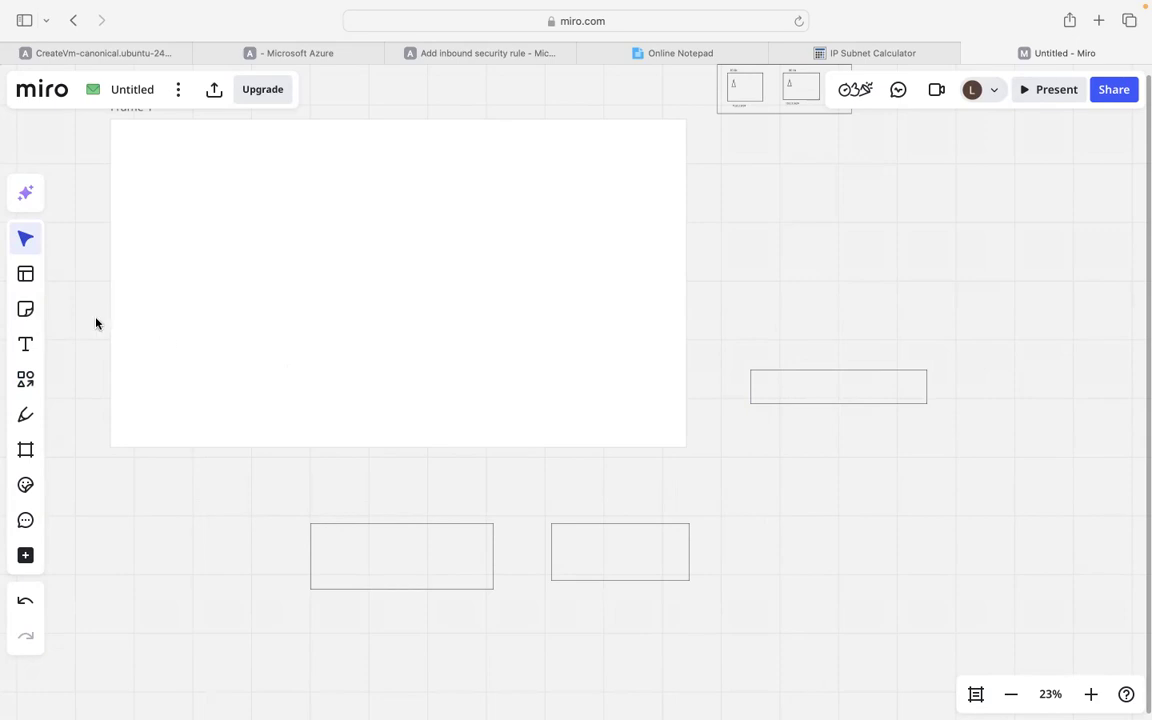
Draw a long horizontal straight line above the new rectangle on the Miro board.
click(25, 379)
click(77, 339)
drag(700, 341, 1103, 341)
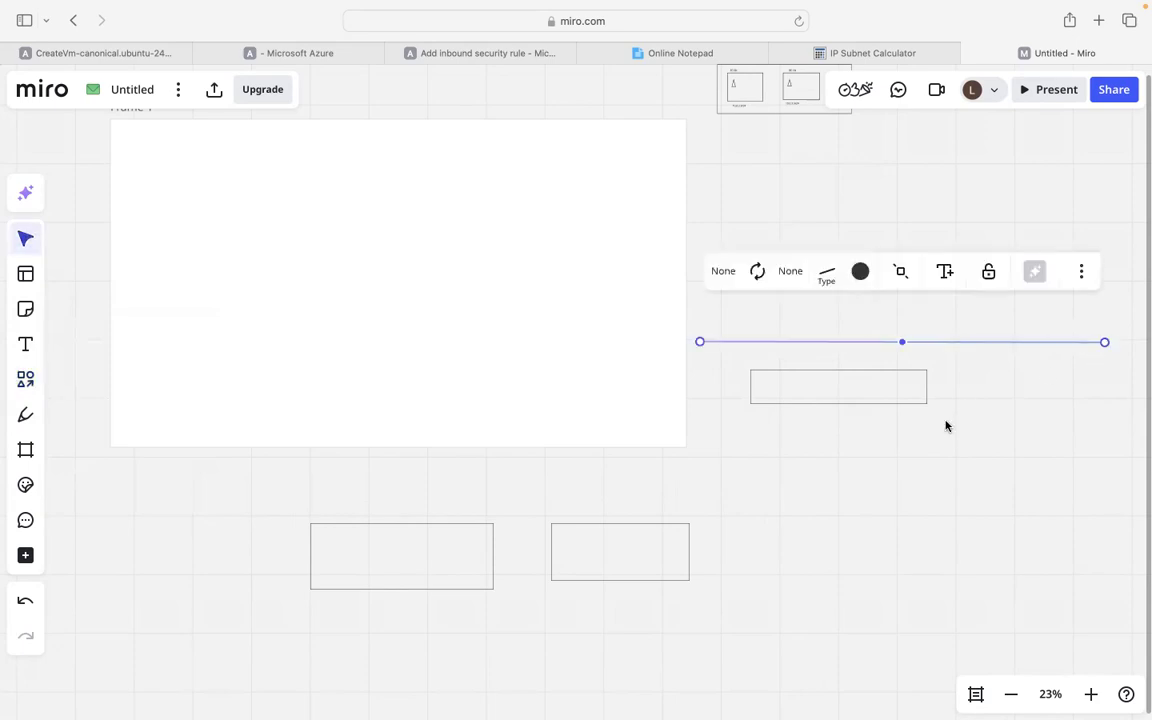
click(861, 393)
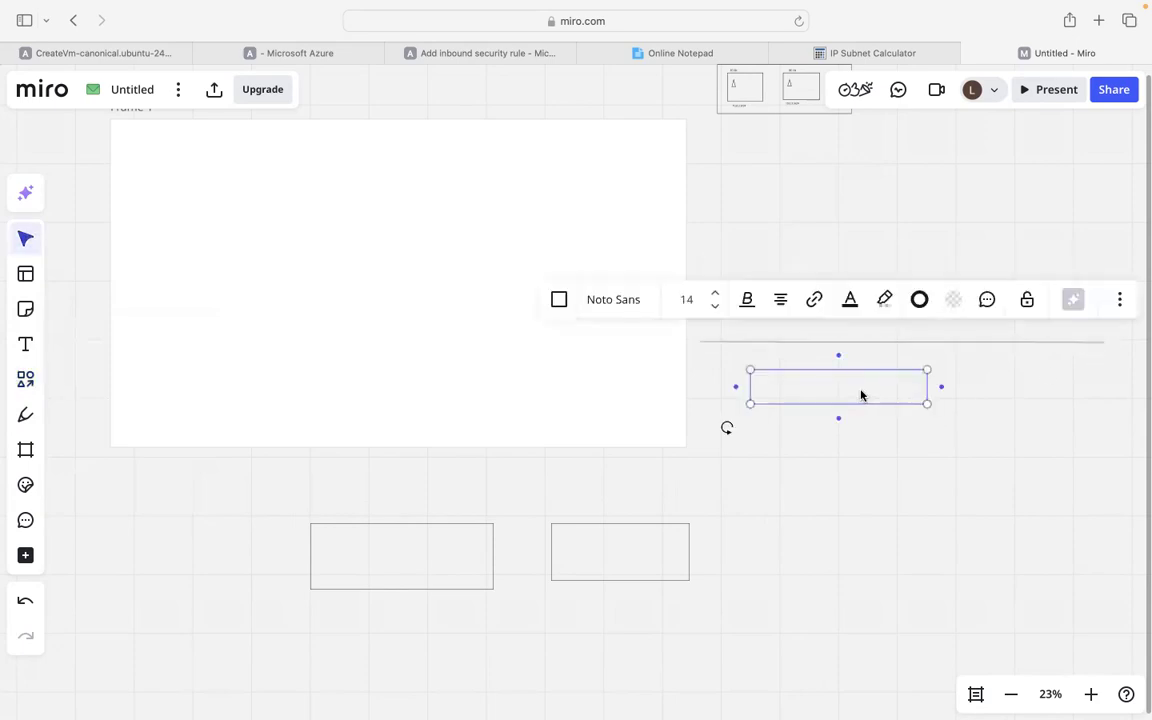
Add a small 'edge' text label just beneath the upper-right rectangle.
click(25, 344)
click(818, 422)
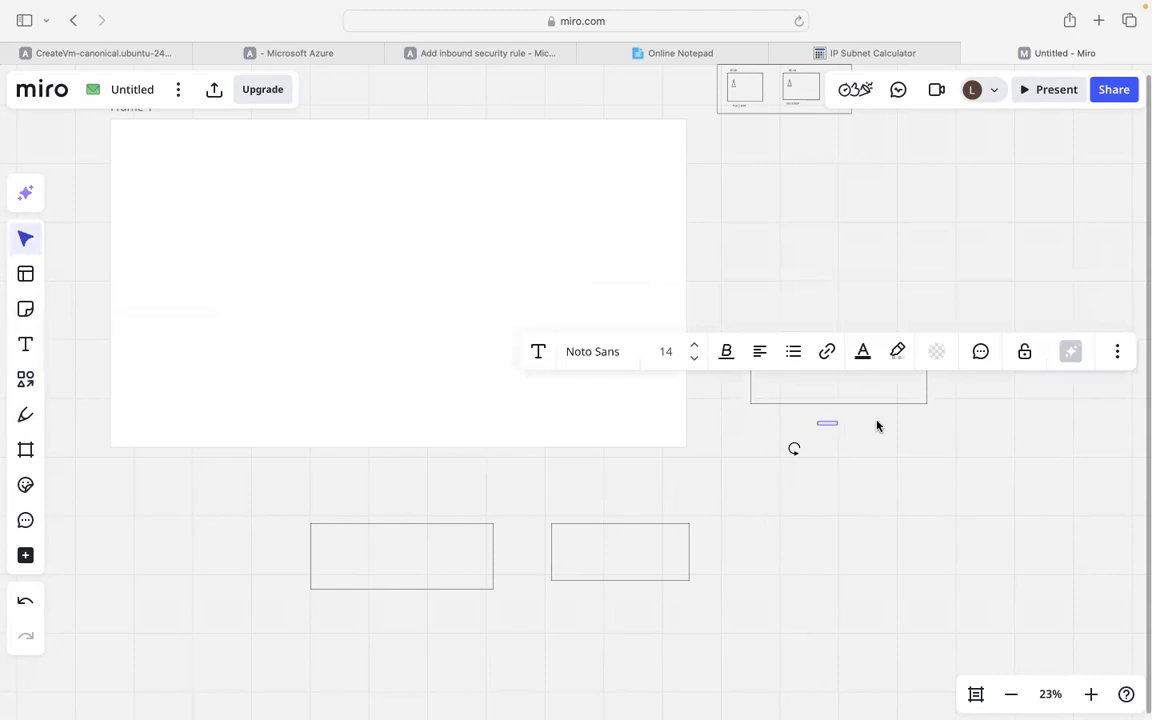
text(10)
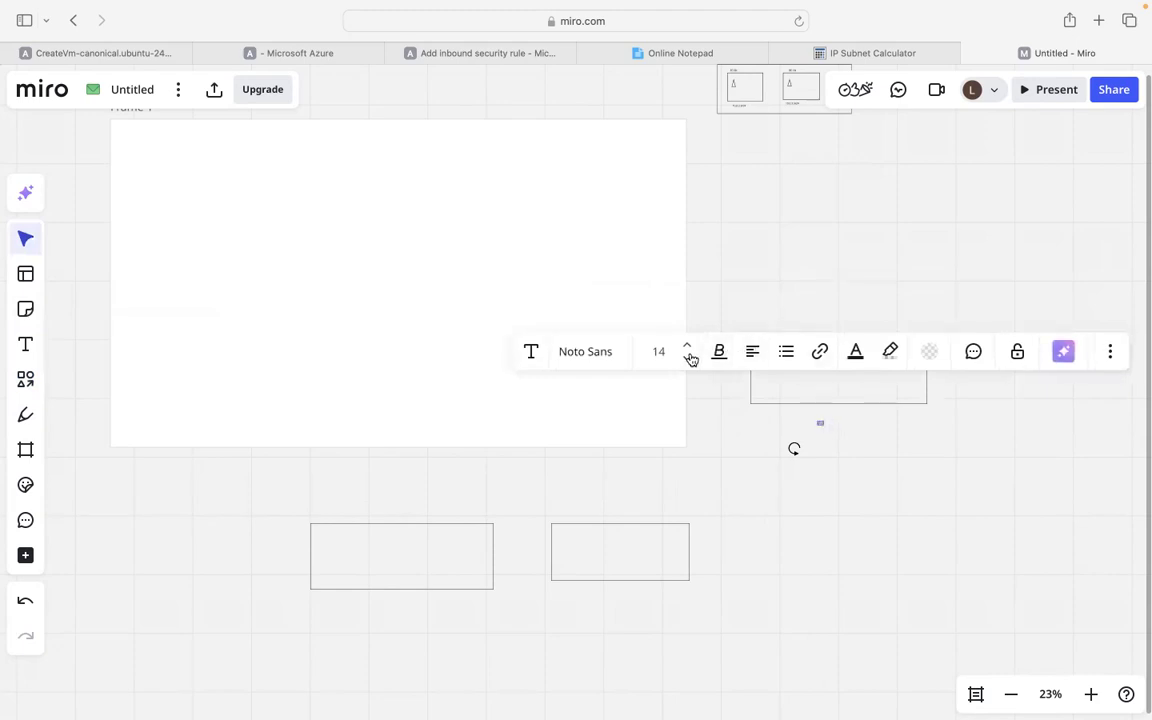
scroll(800, 475, up, 10)
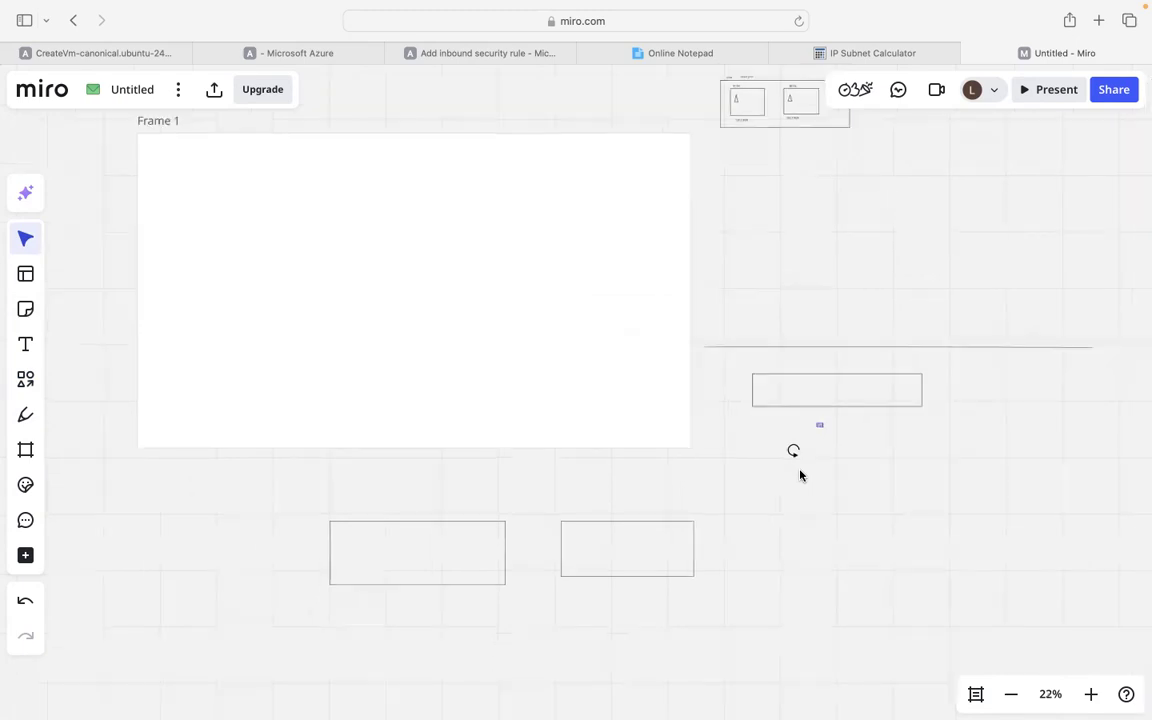
scroll(800, 475, down, 5)
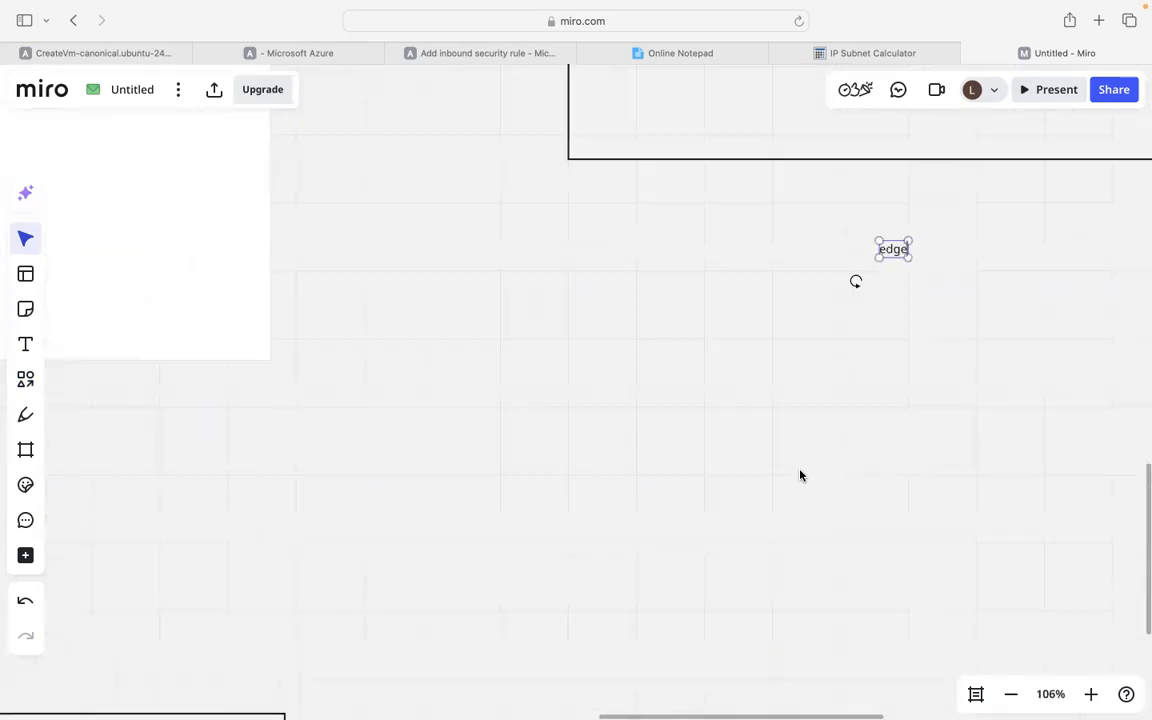
scroll(800, 475, down, 8)
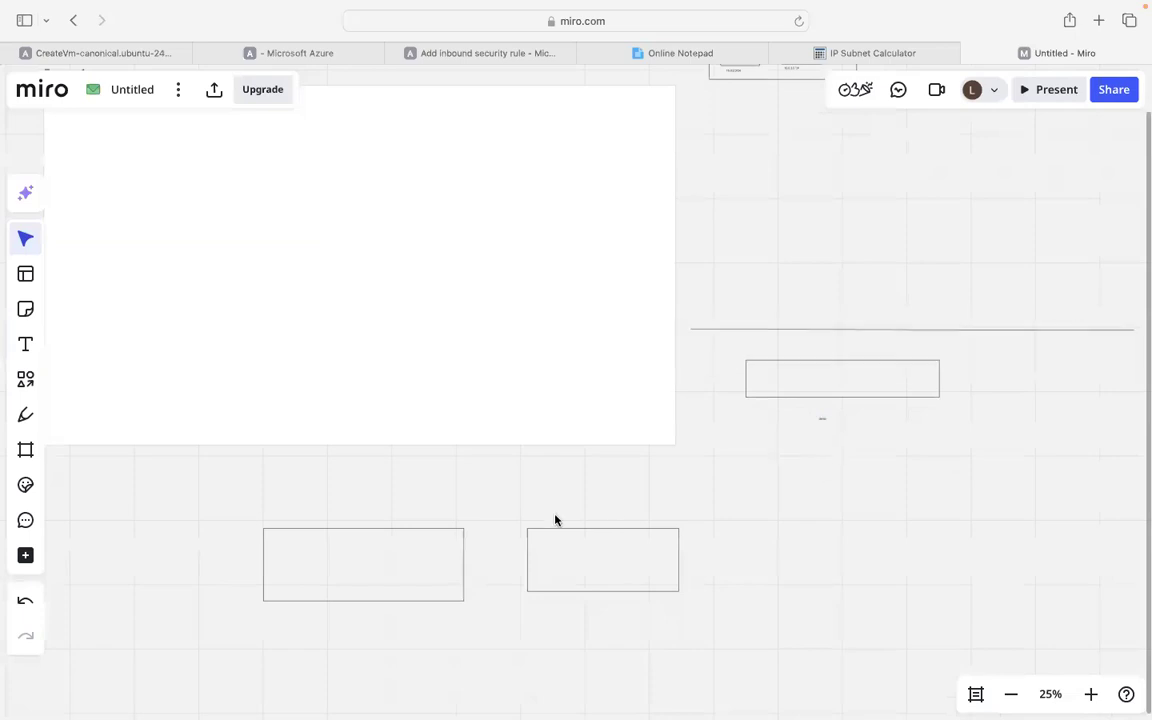
Draw curved arrow connectors from both lower rectangles up to the upper-right rectangle's bottom.
click(30, 381)
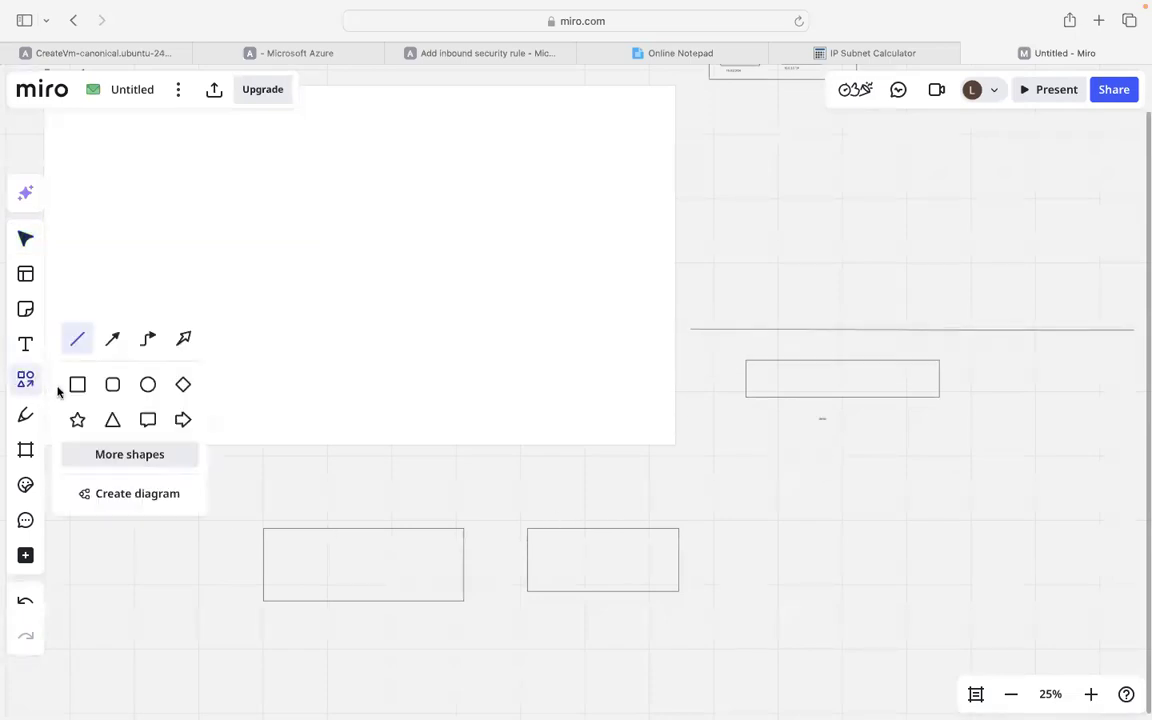
click(112, 339)
drag(363, 526, 816, 398)
click(577, 512)
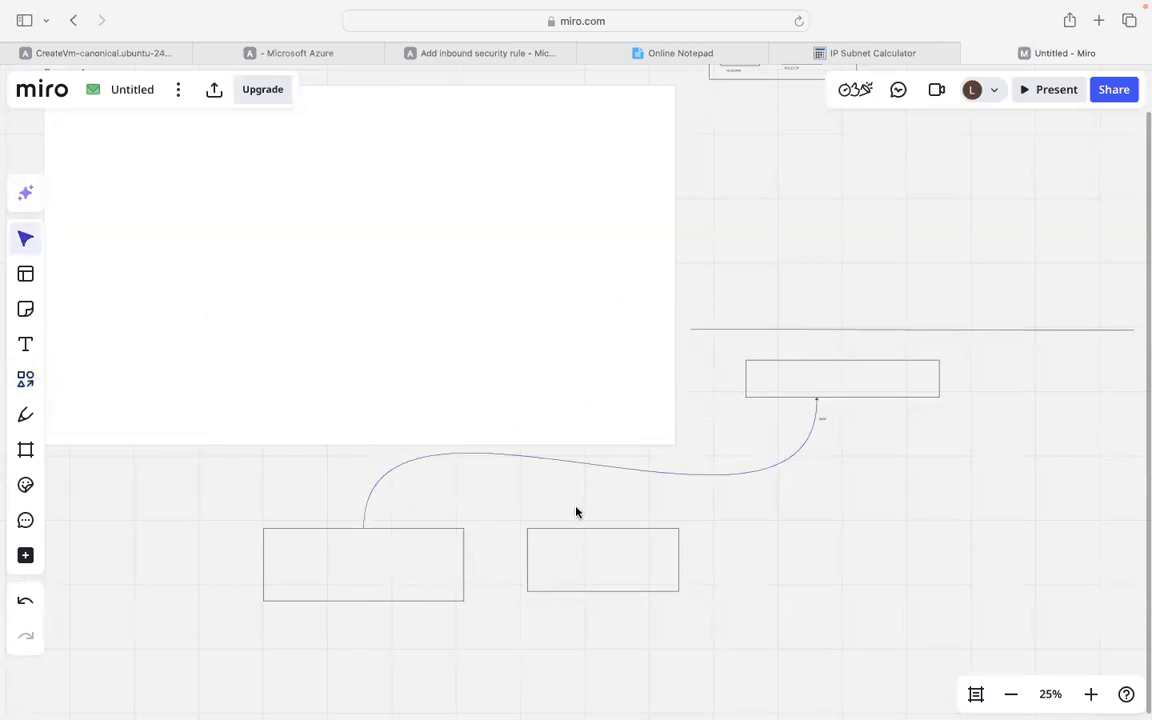
click(26, 380)
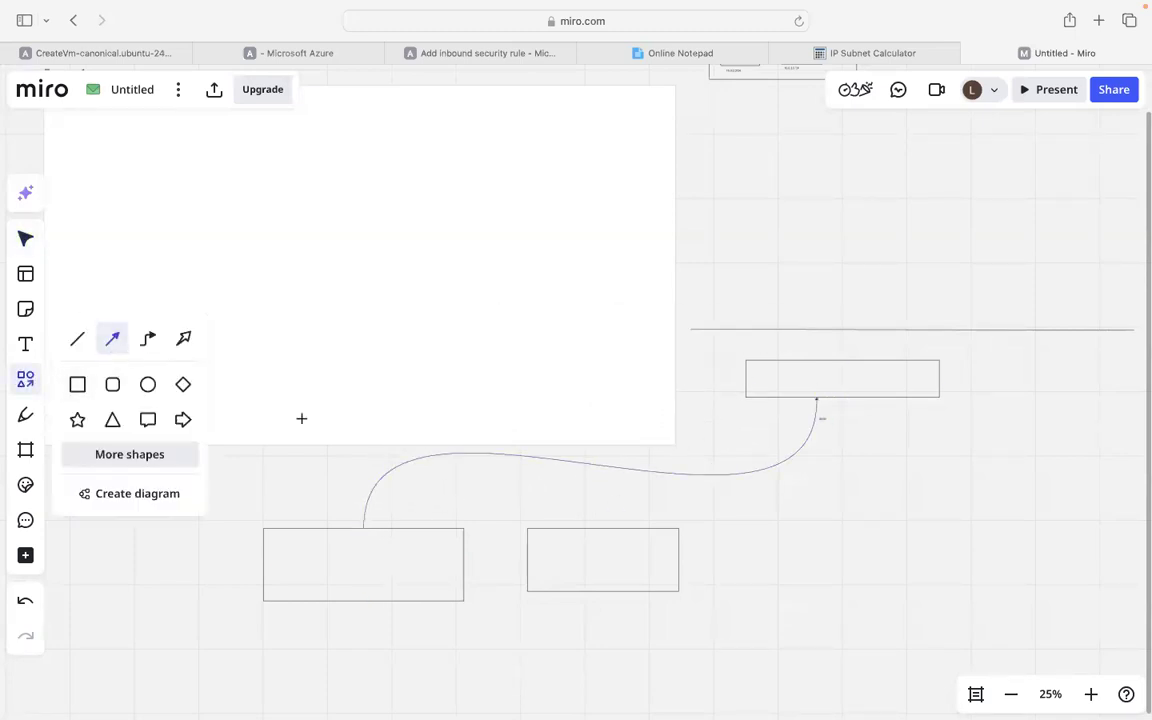
drag(604, 527, 815, 398)
click(920, 458)
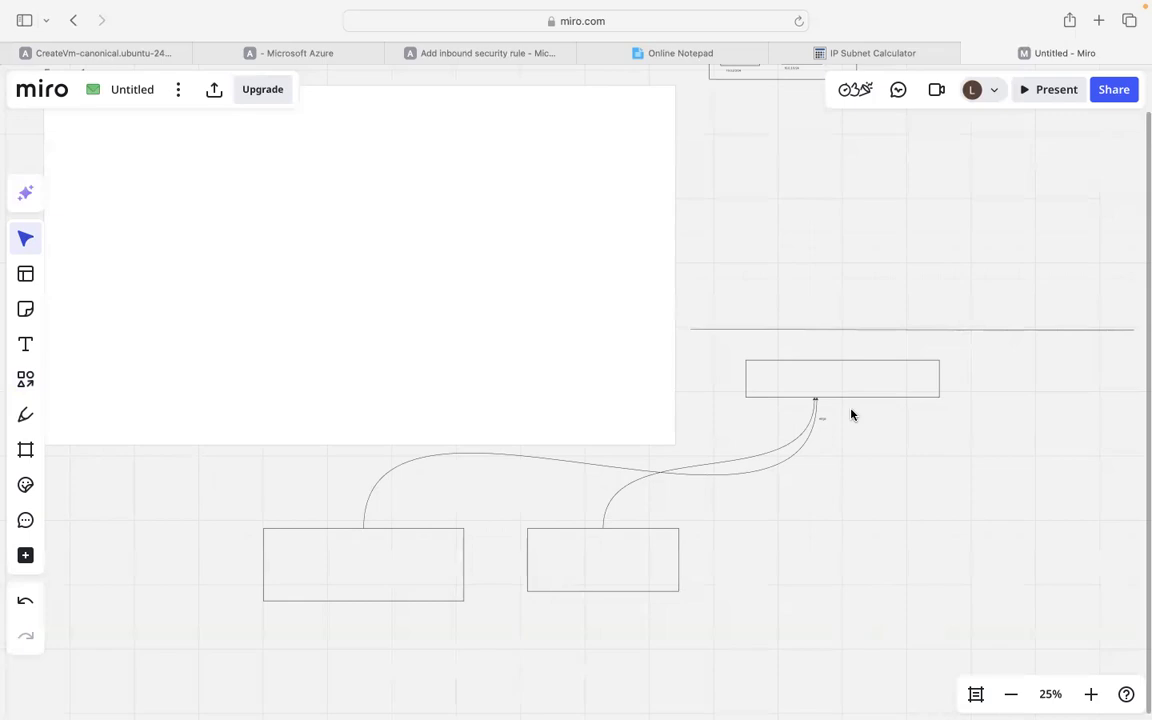
click(465, 54)
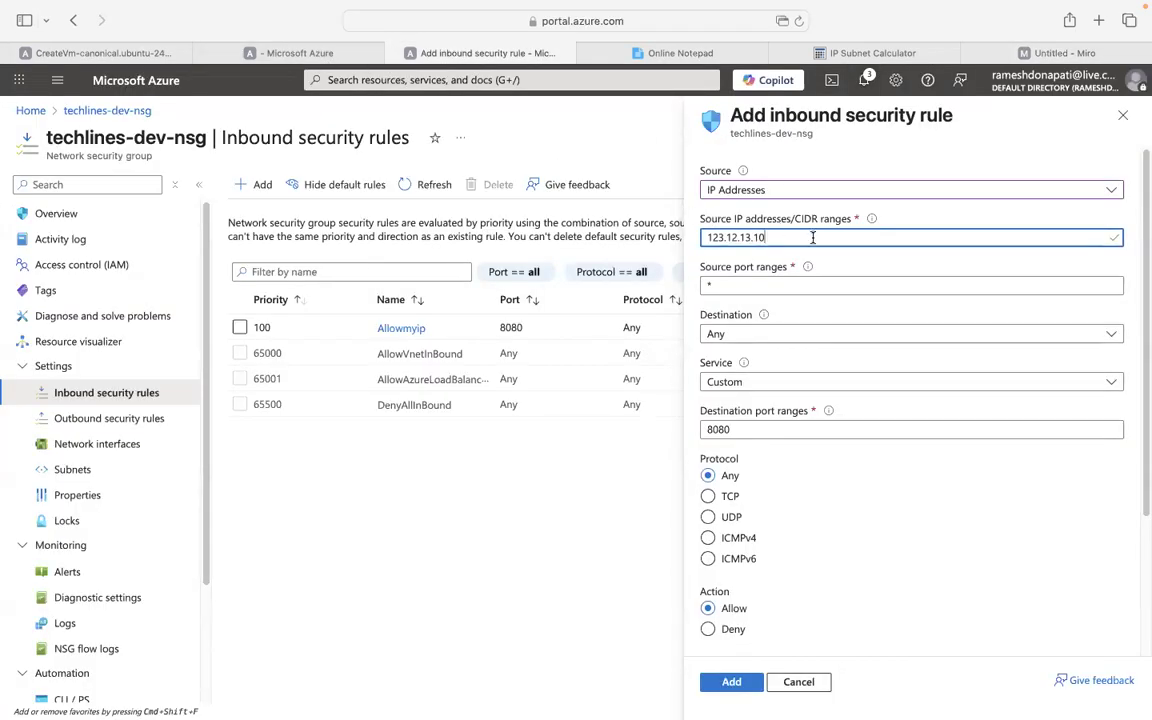
Complete the source IP field as 123.12.13.10/32,124.12.10.31/32.
text(/32,124.12)
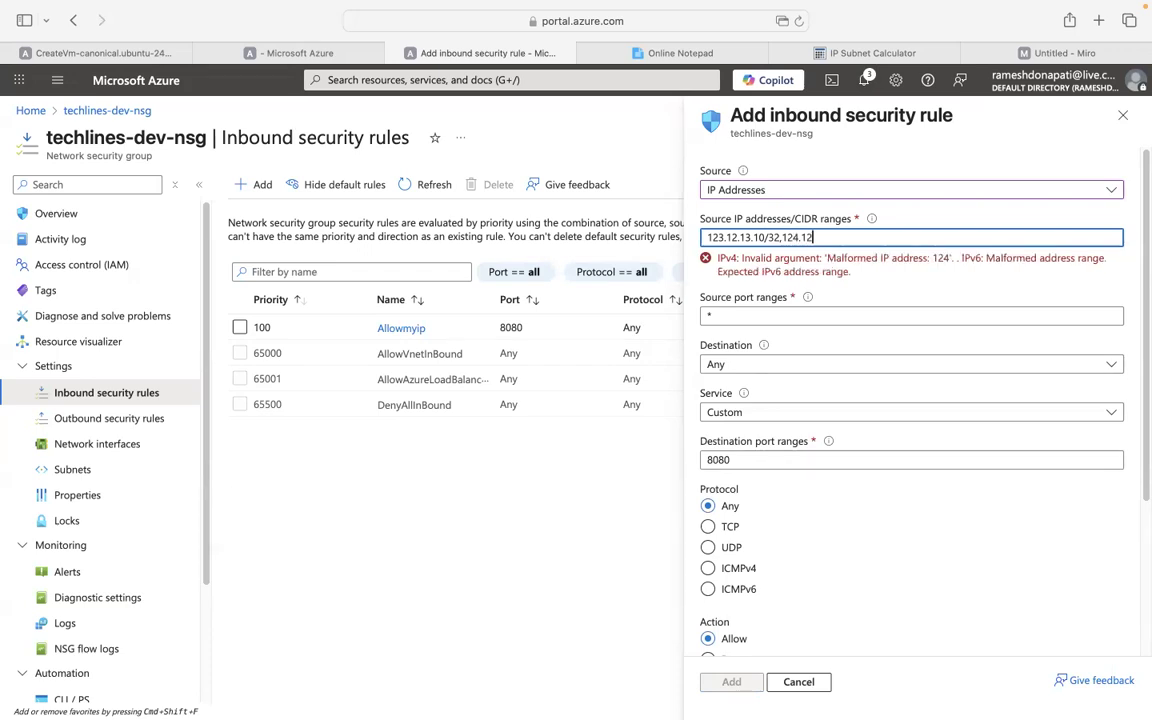
text(.10.3)
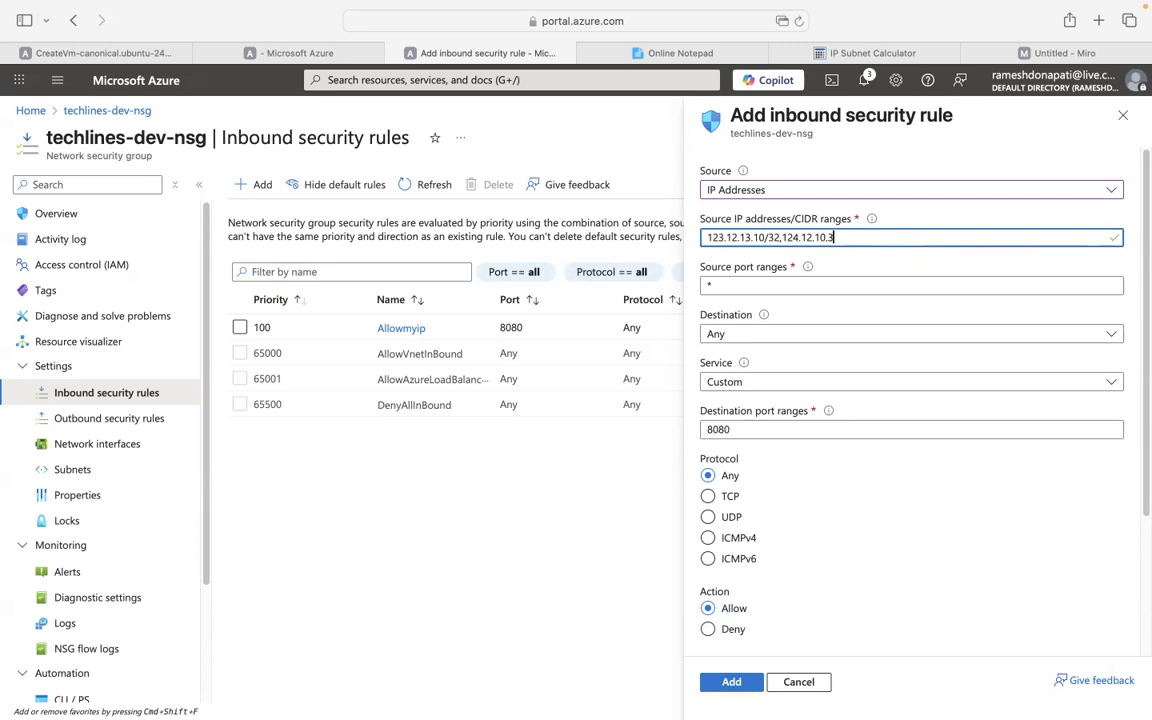
text(1/32)
Name the priority 110 inbound rule 'Allowtowerips'.
scroll(1130, 255, down, 4)
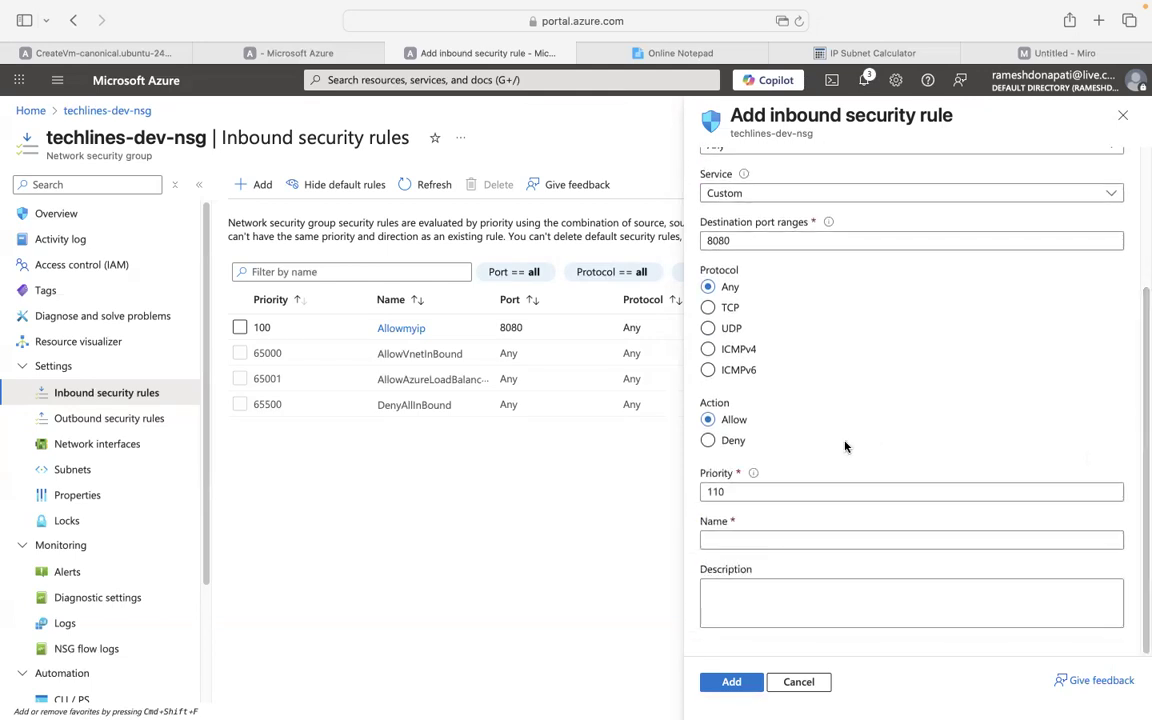
click(793, 539)
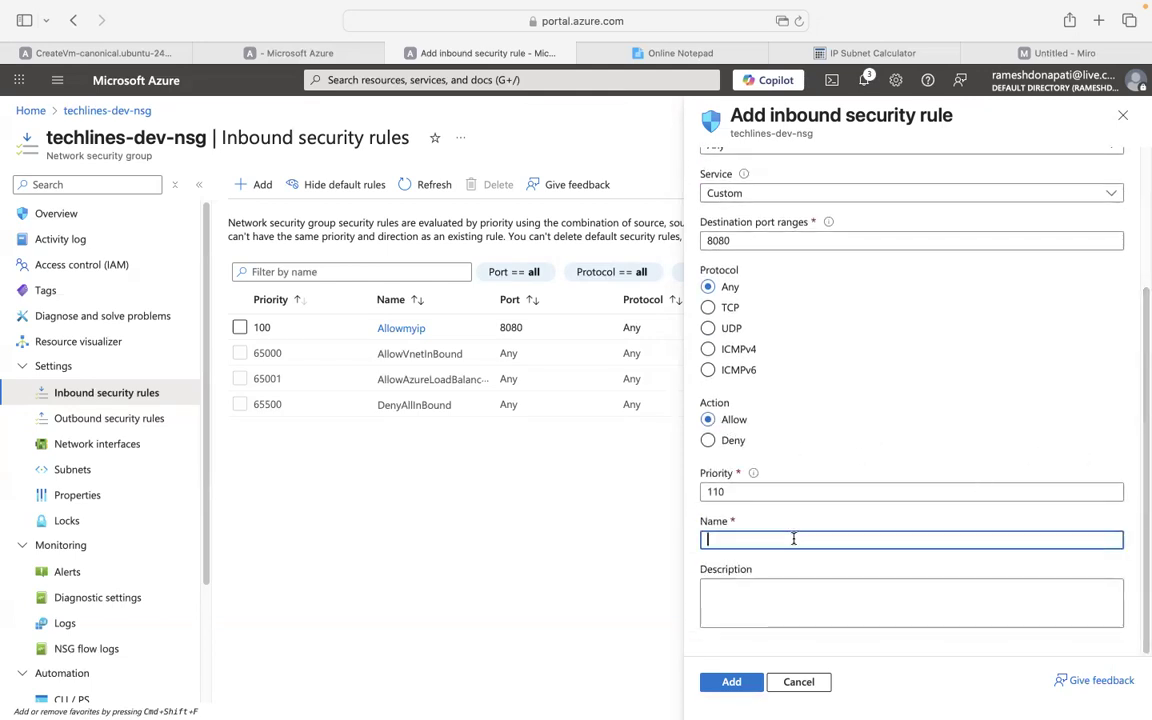
text(Allowtowe)
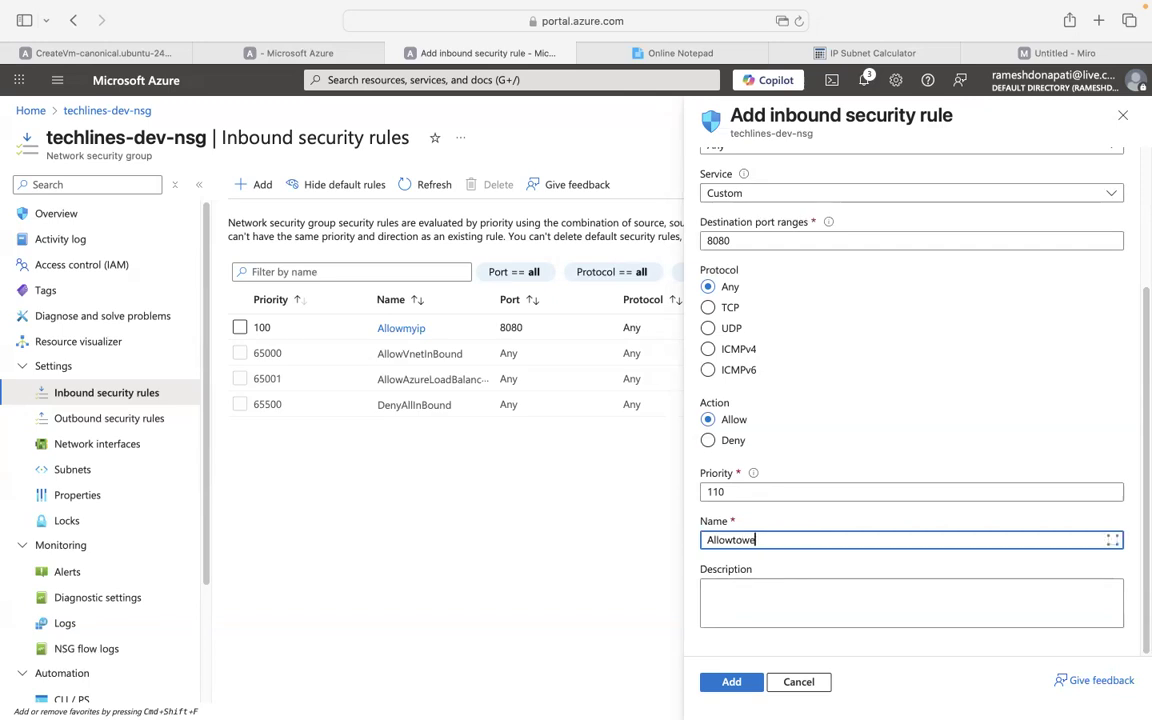
text(rips)
Recheck the source IP ranges and add the Allowtowerips rule.
drag(1142, 484, 1142, 347)
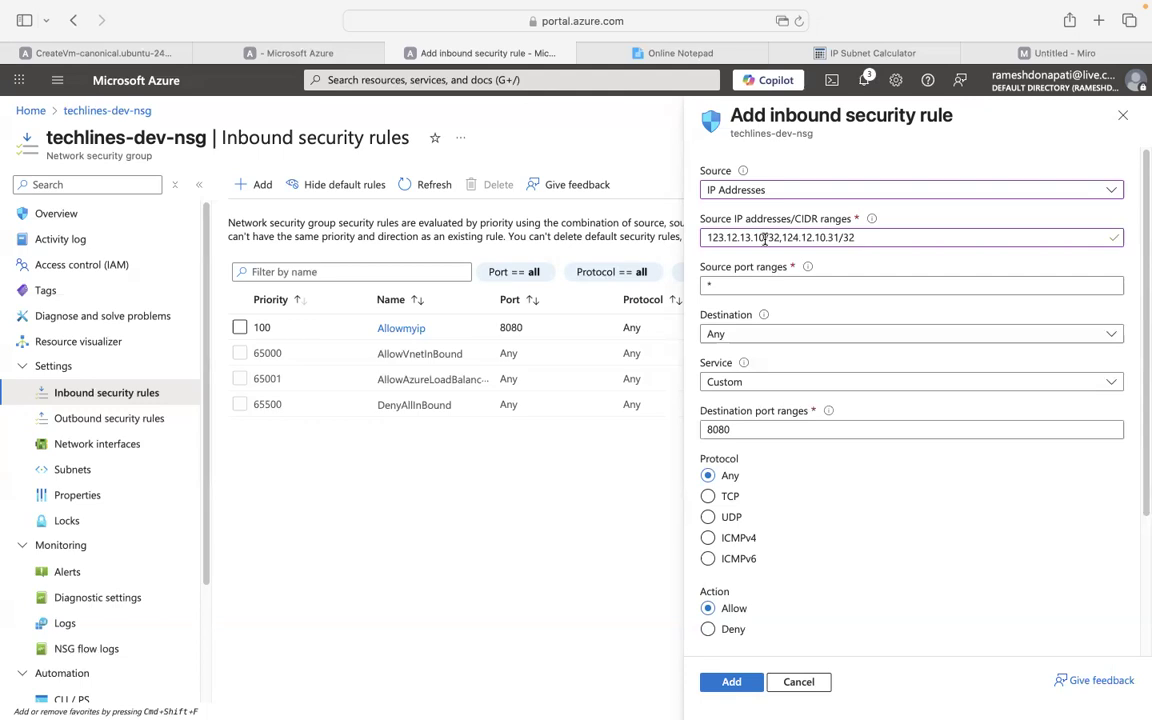
click(875, 240)
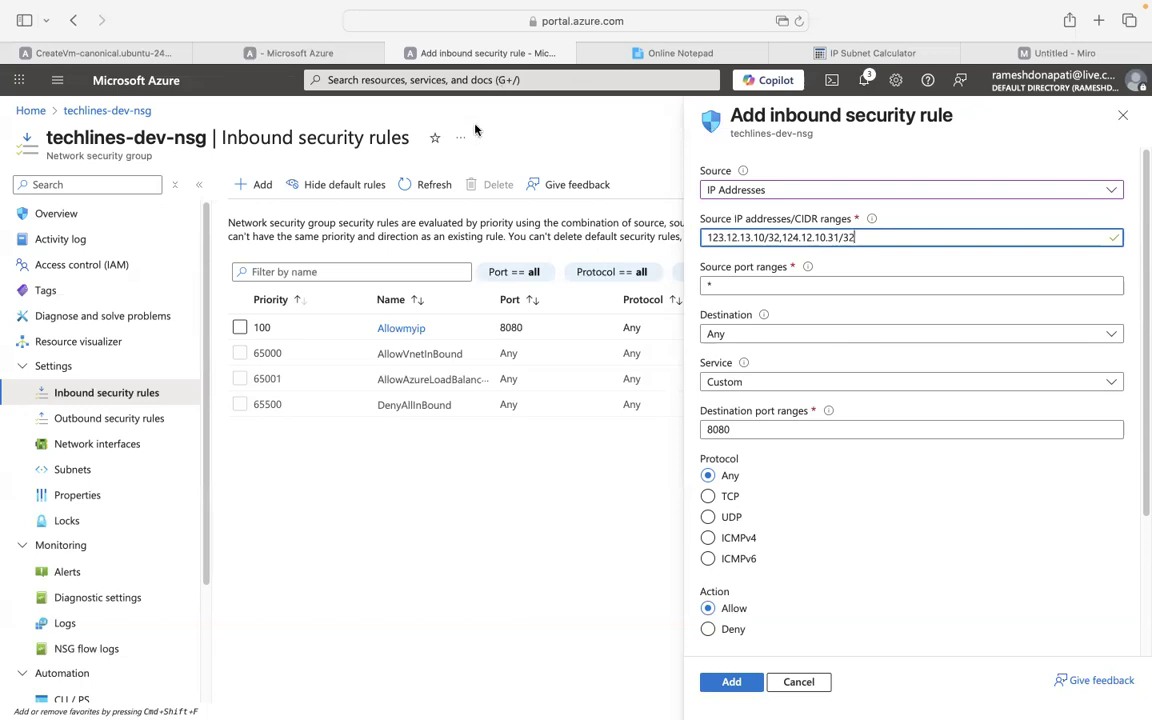
key(ctrl+Left)
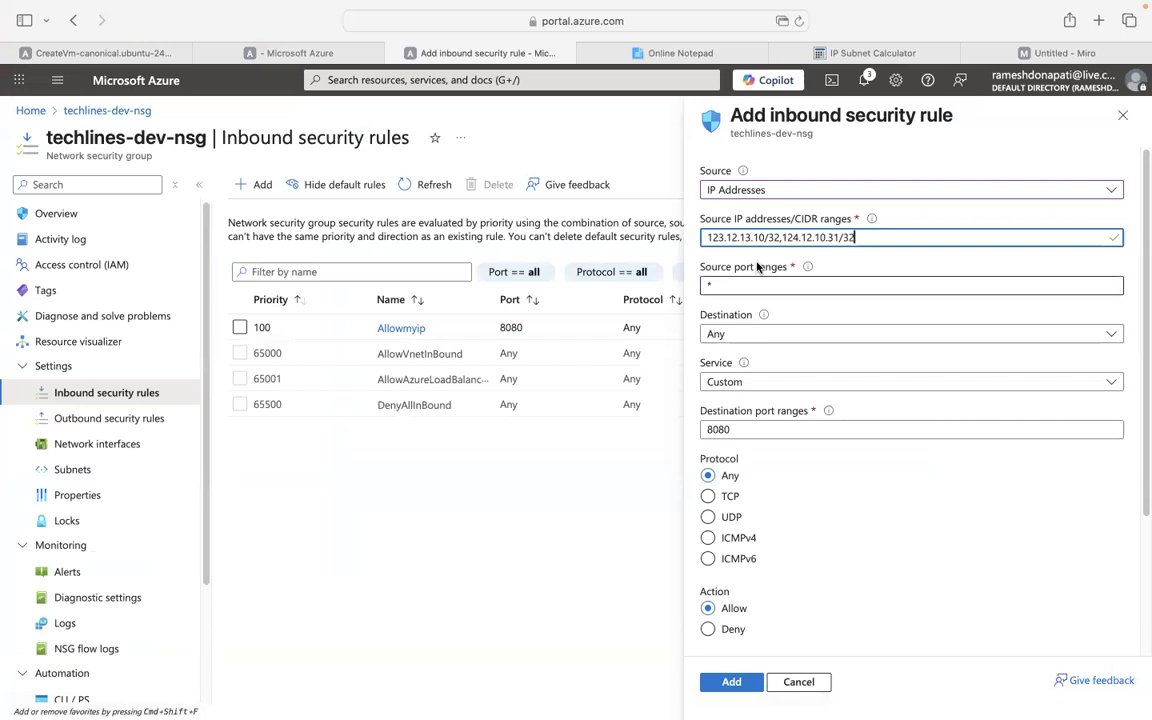
click(731, 682)
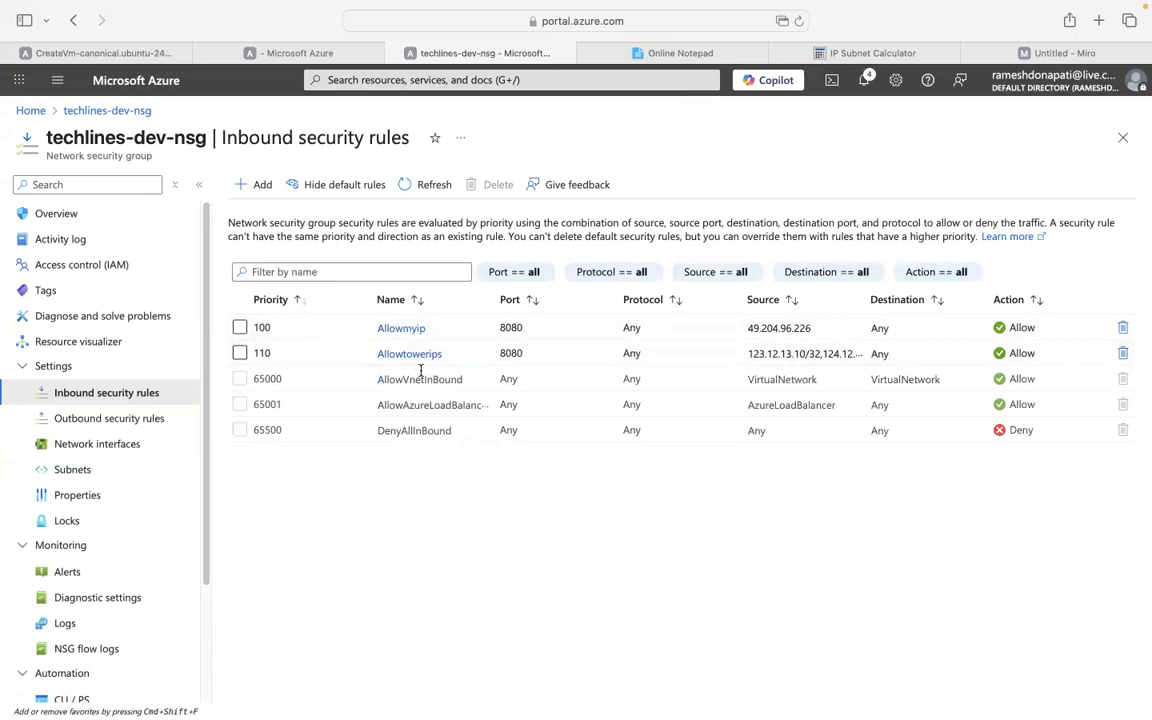
Reload the inbound rules list to confirm Allowtowerips at priority 110 allowing port 8080.
click(85, 418)
click(90, 394)
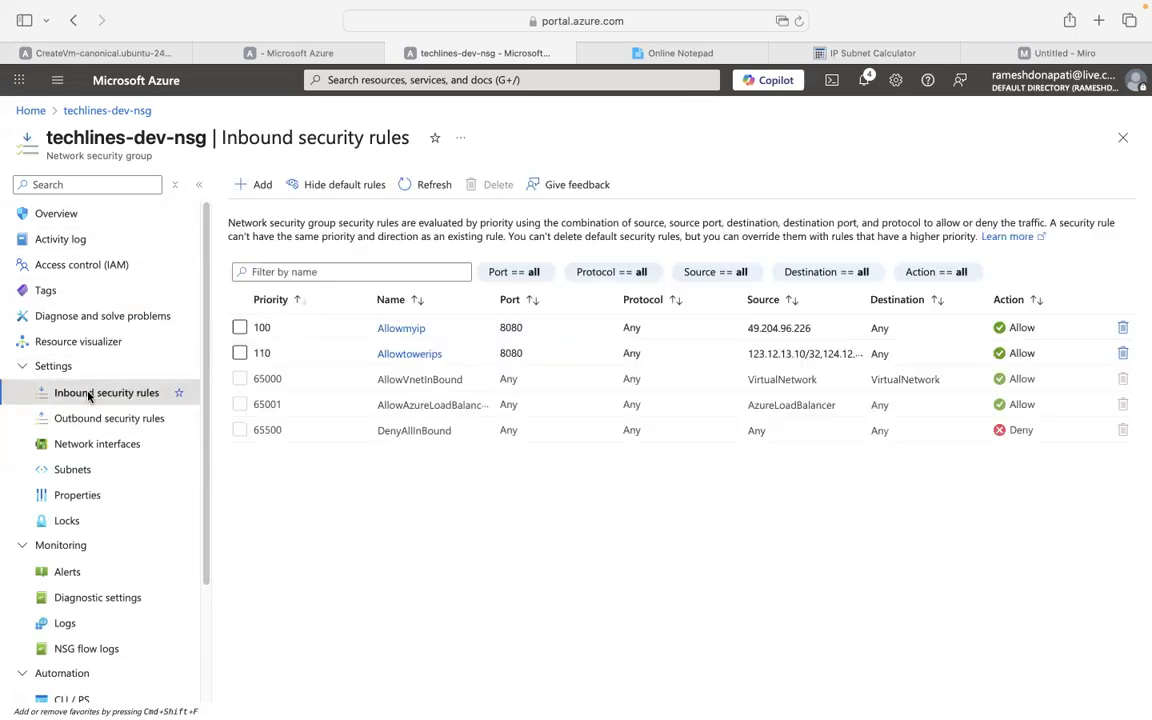
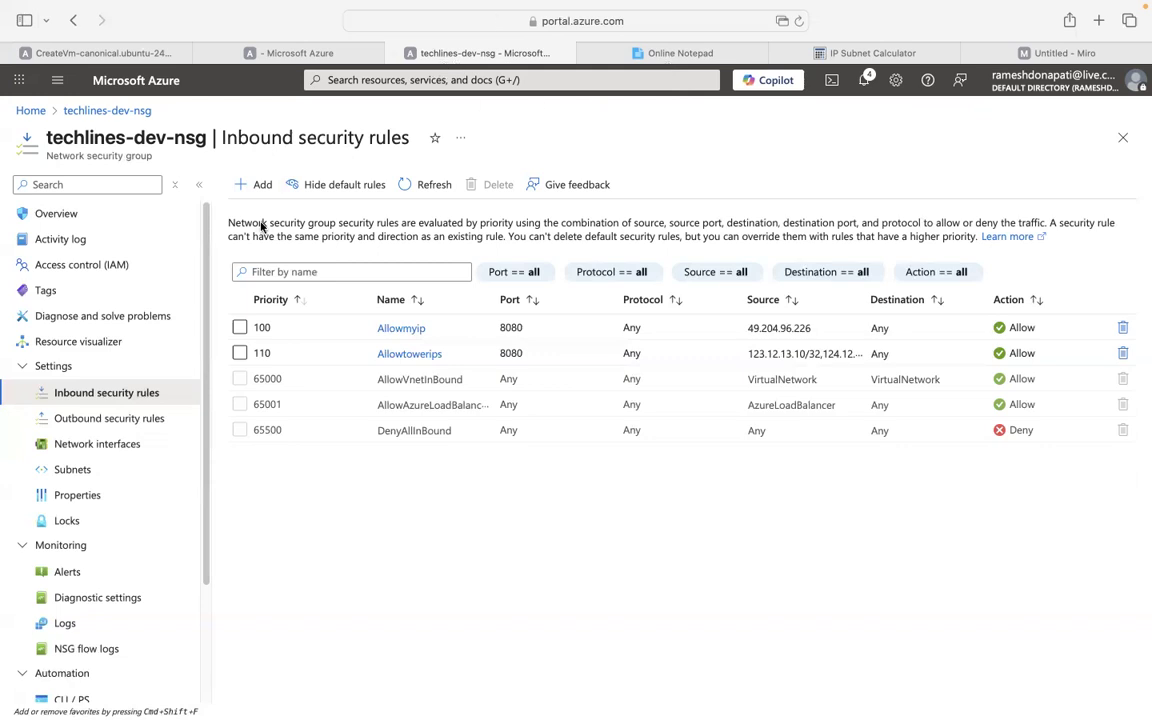
Compare techlines-dev-nsg's Network interfaces and Subnets pages, ending on Network interfaces (none listed).
click(118, 444)
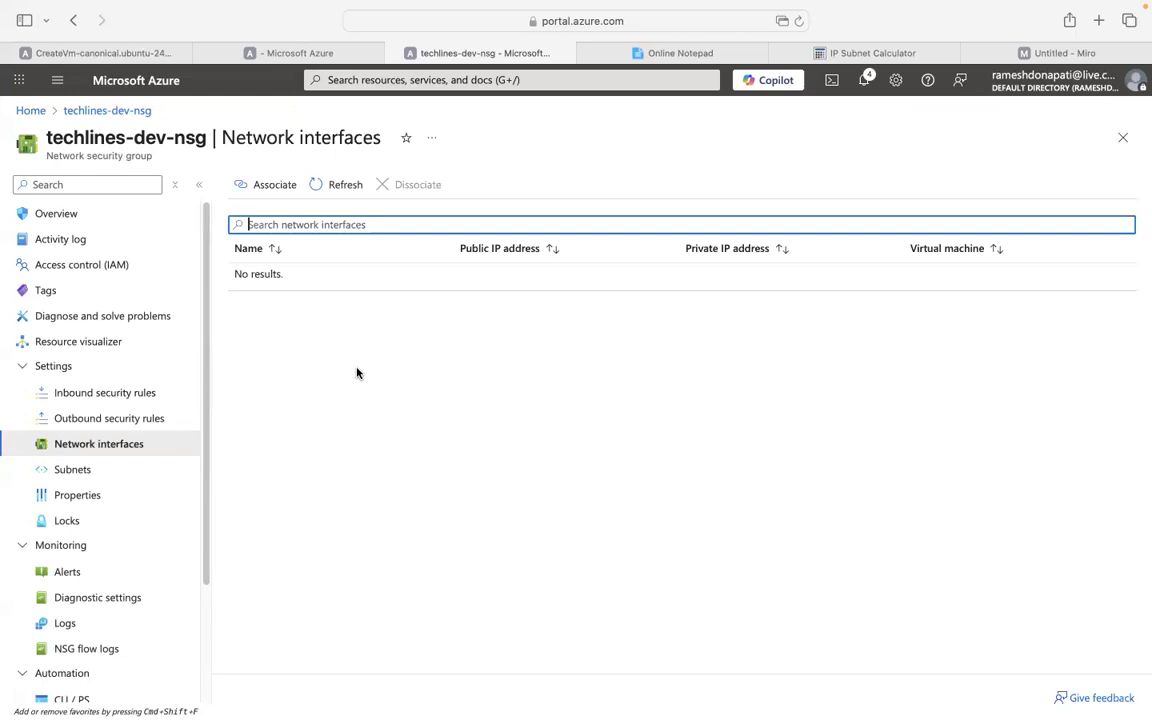
click(82, 471)
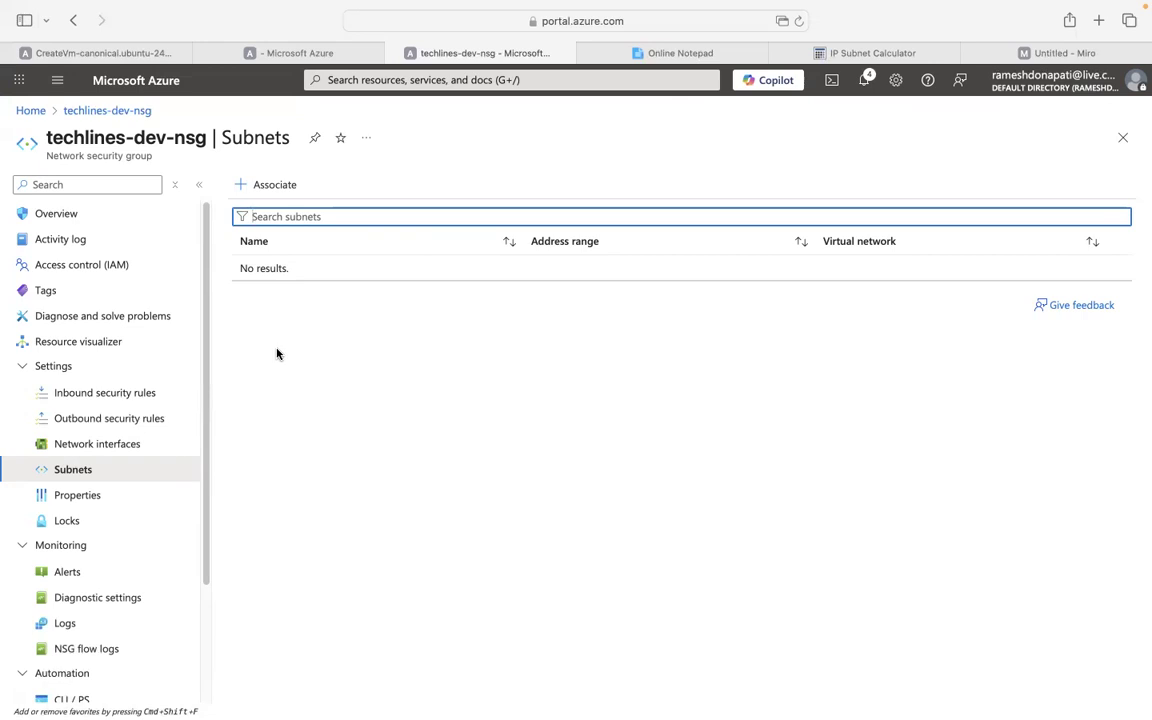
click(74, 450)
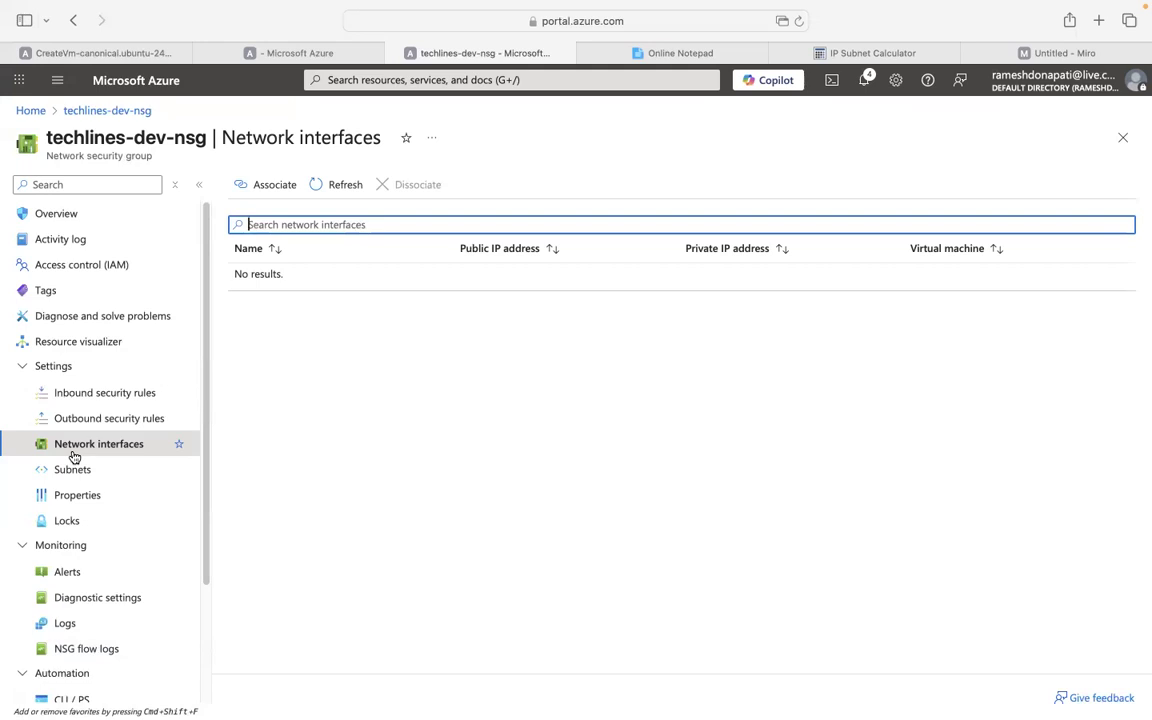
click(73, 453)
click(72, 470)
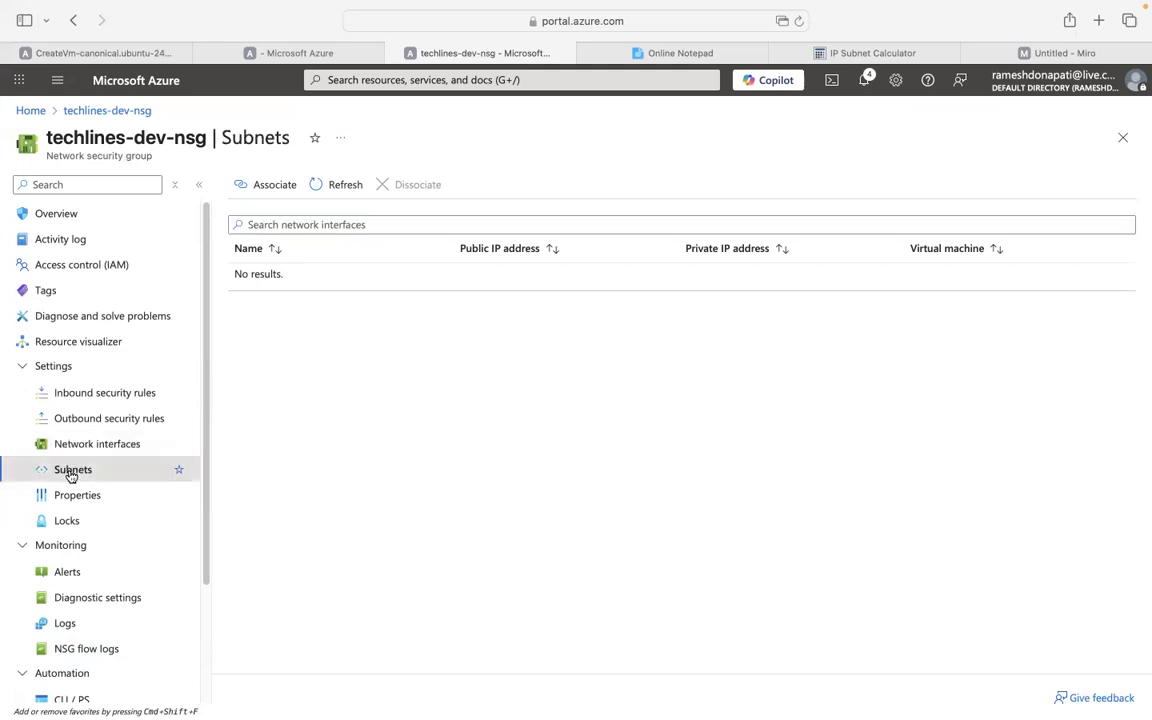
click(80, 449)
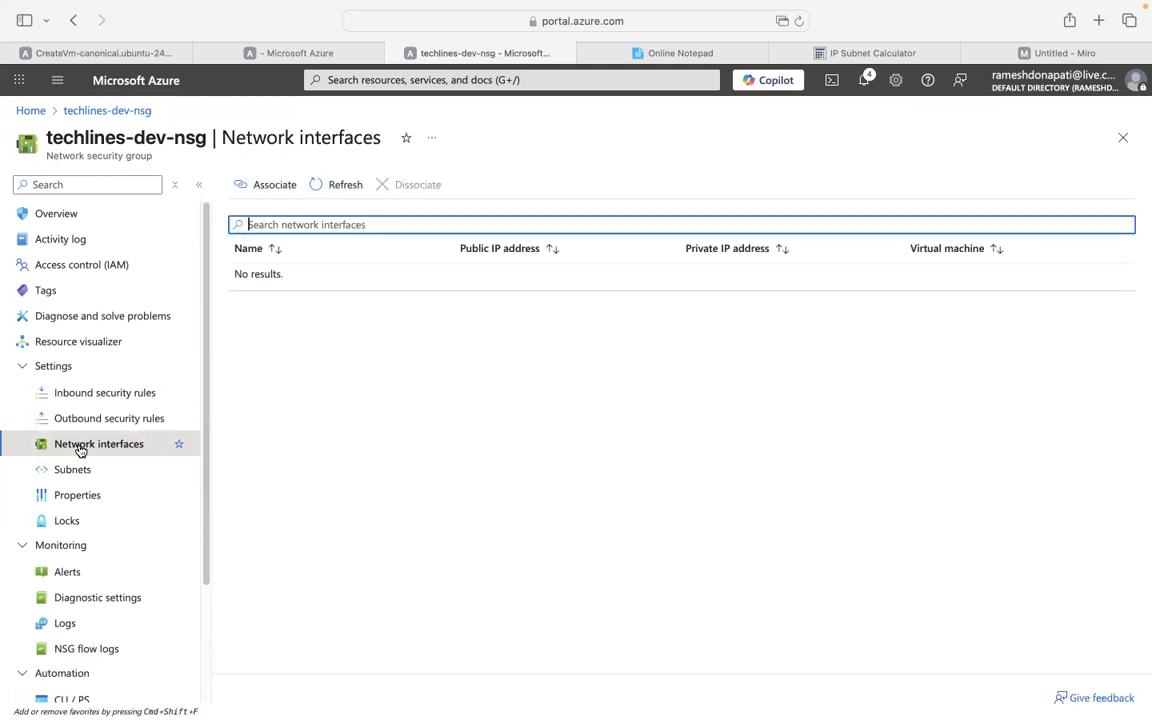
click(267, 192)
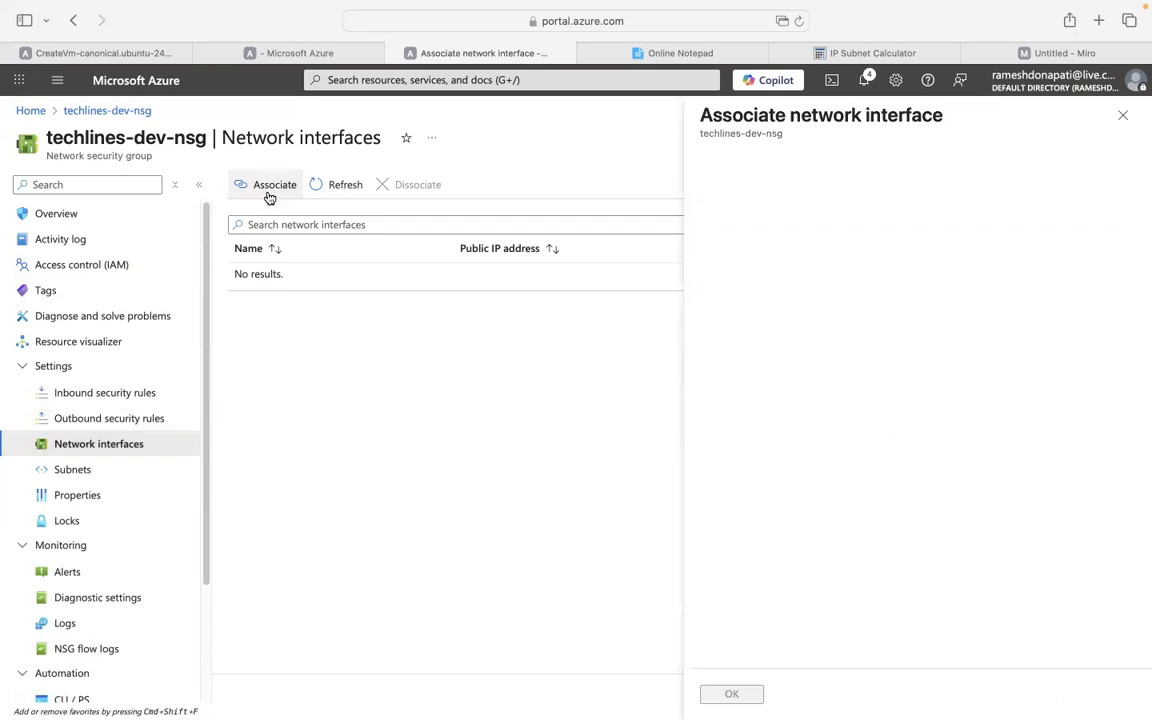
click(876, 190)
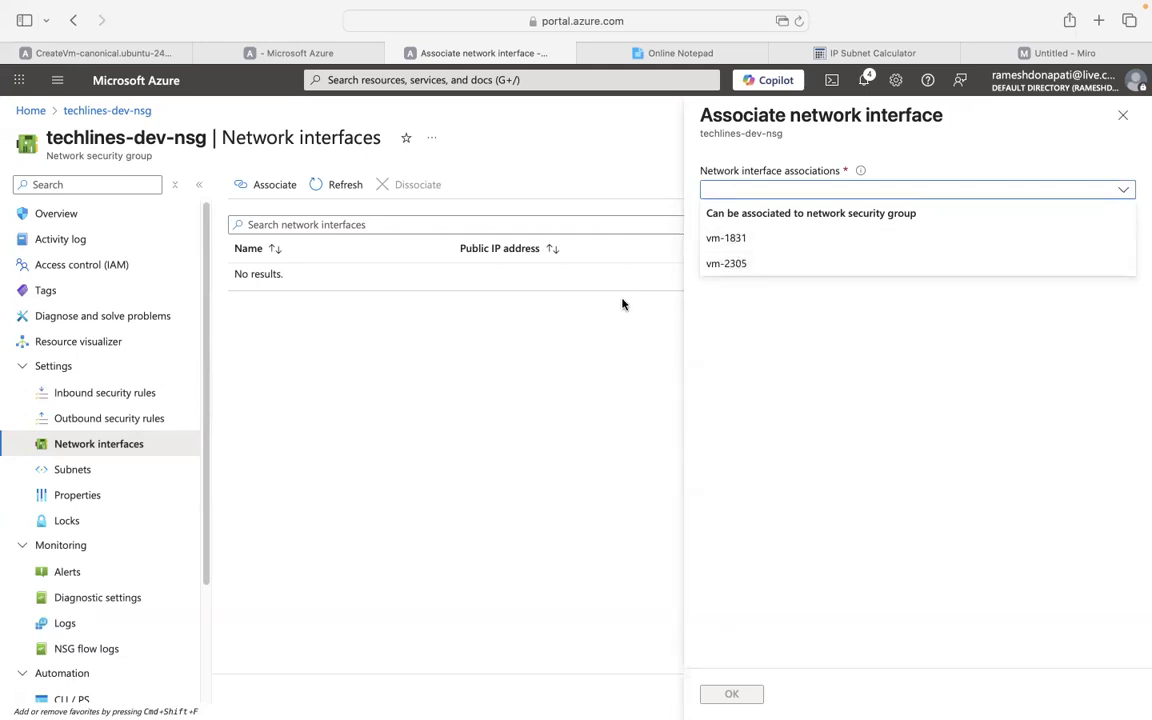
click(461, 355)
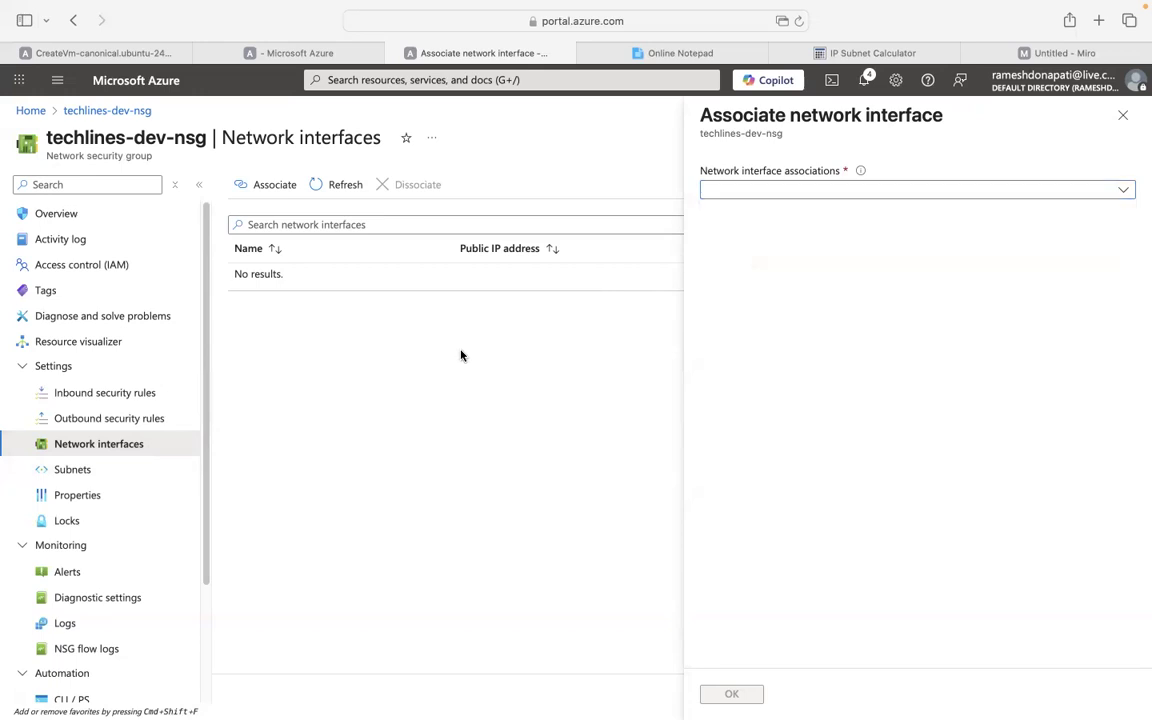
click(1129, 124)
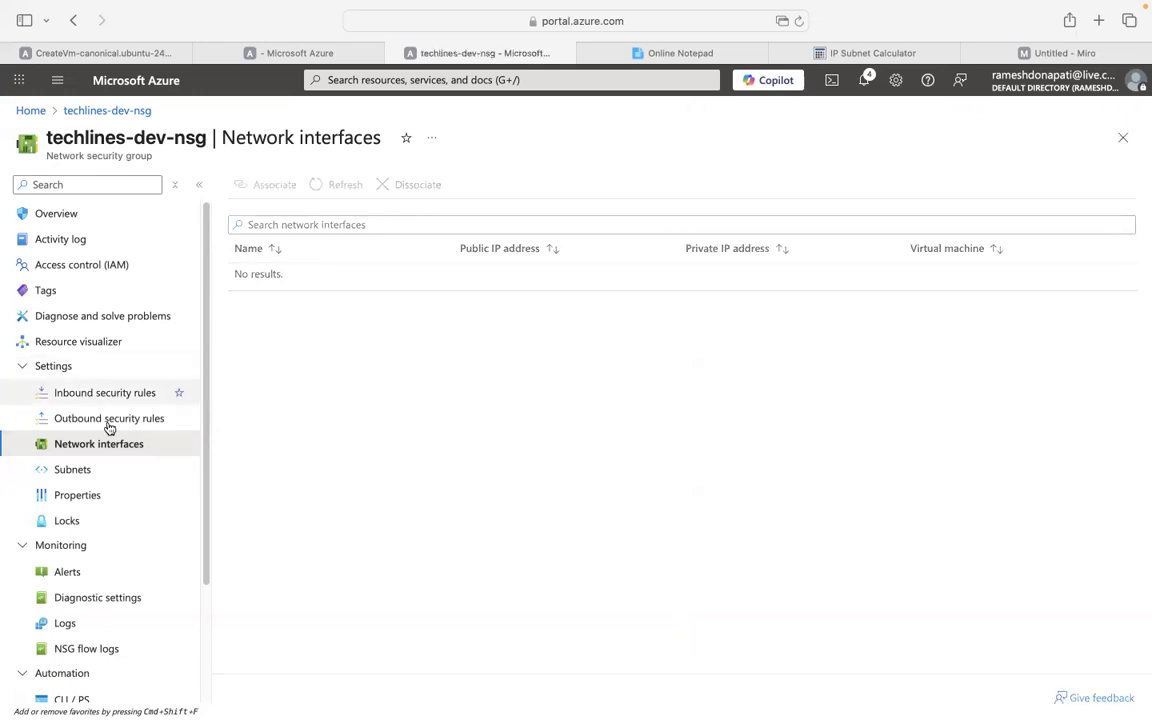
Associate subnet fe-sn of techlines-dev-vnet with the security group.
click(77, 469)
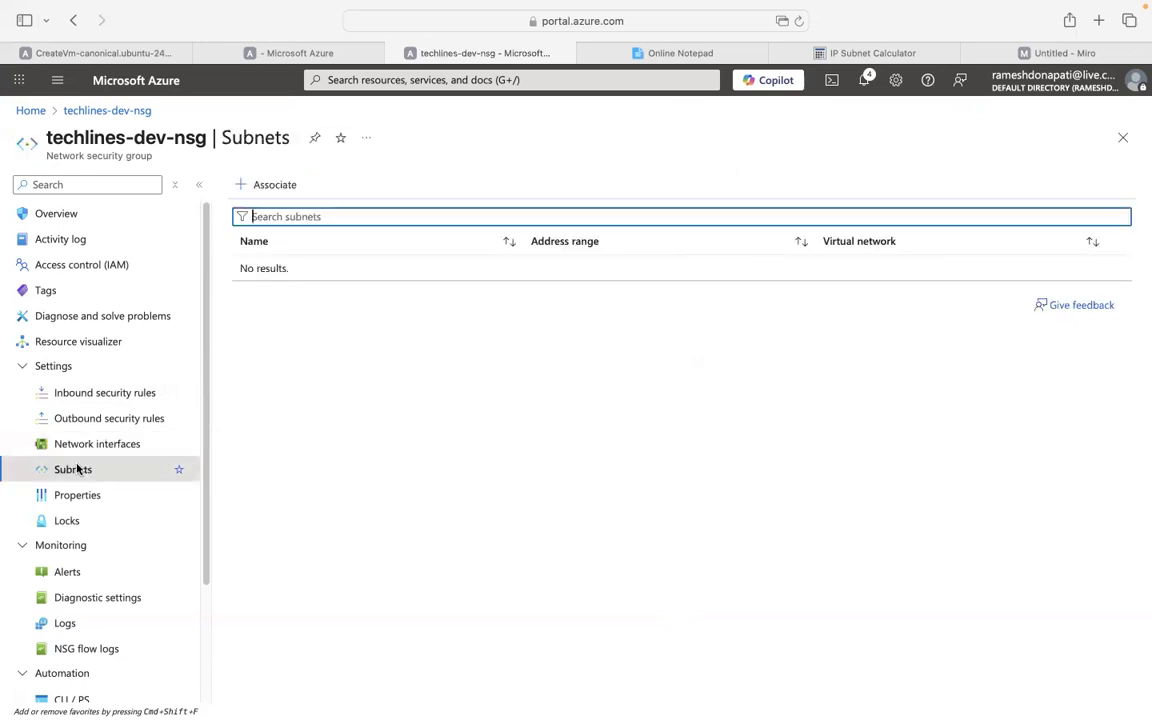
click(273, 188)
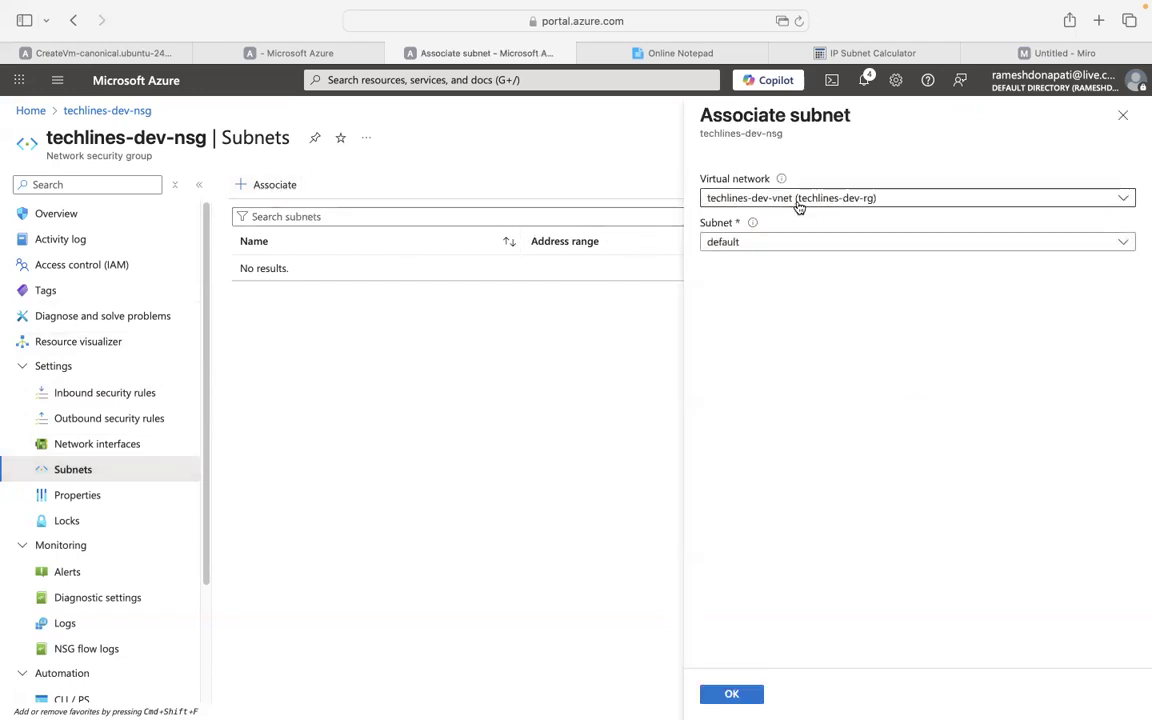
click(799, 207)
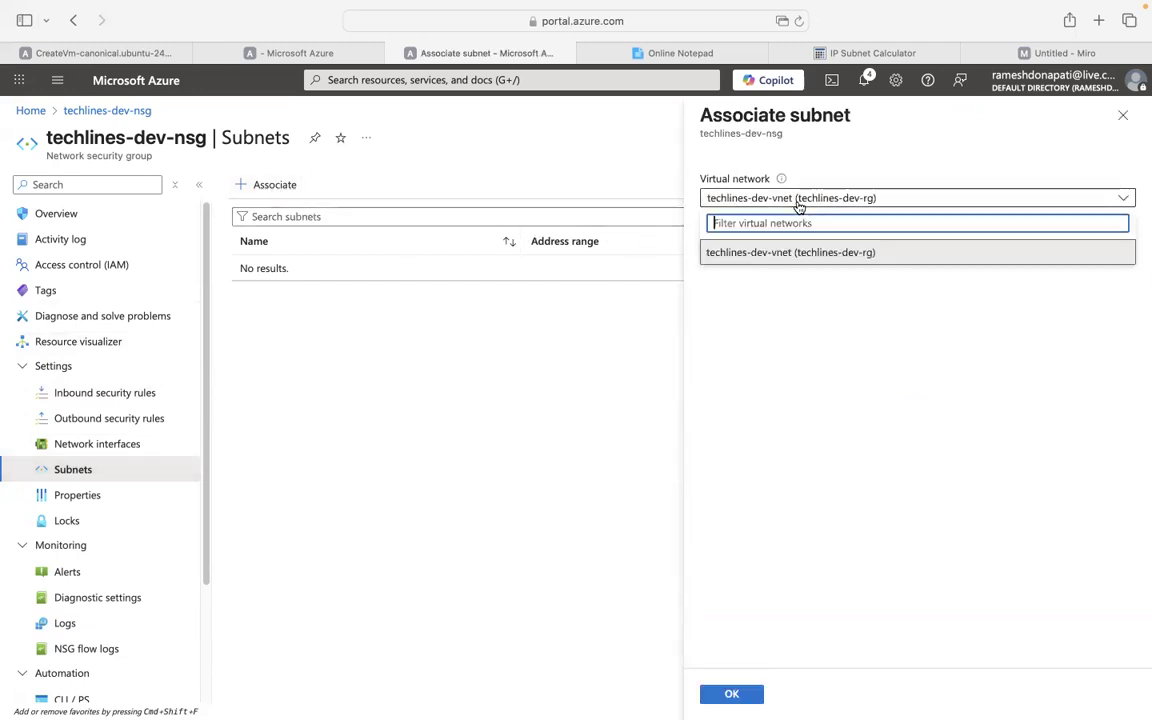
click(778, 251)
click(779, 252)
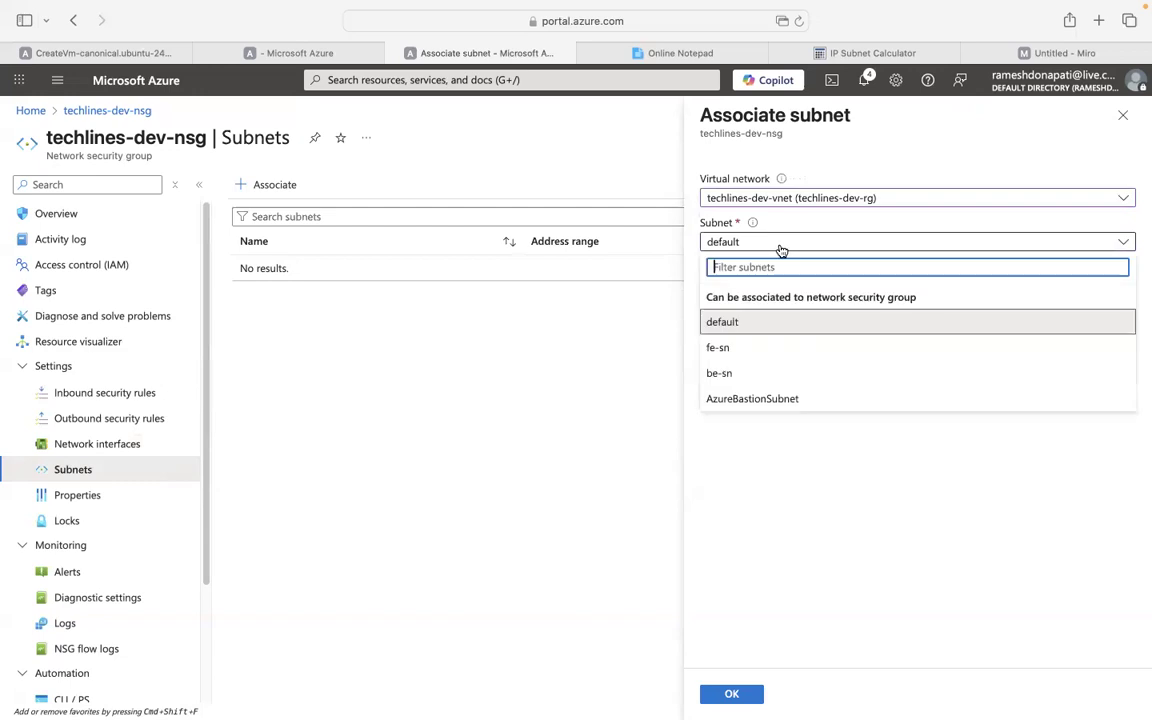
click(738, 356)
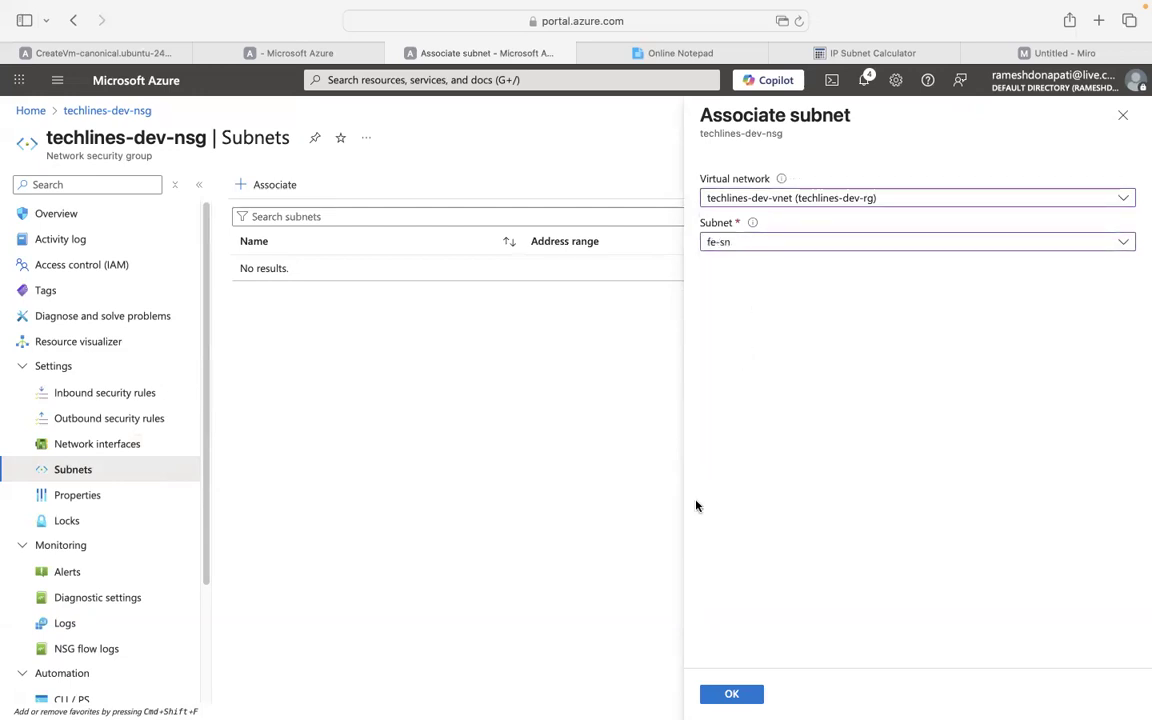
click(730, 695)
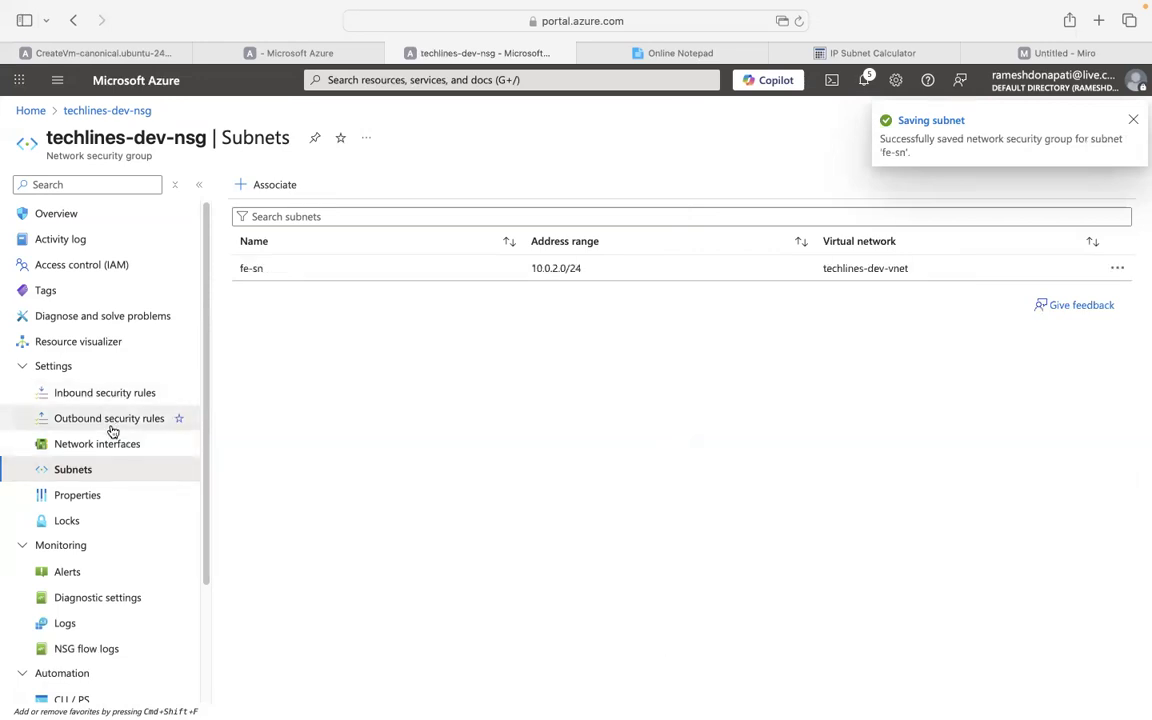
Glance at the outbound and inbound rules, then return to the associated subnets list.
click(80, 428)
click(55, 396)
click(91, 478)
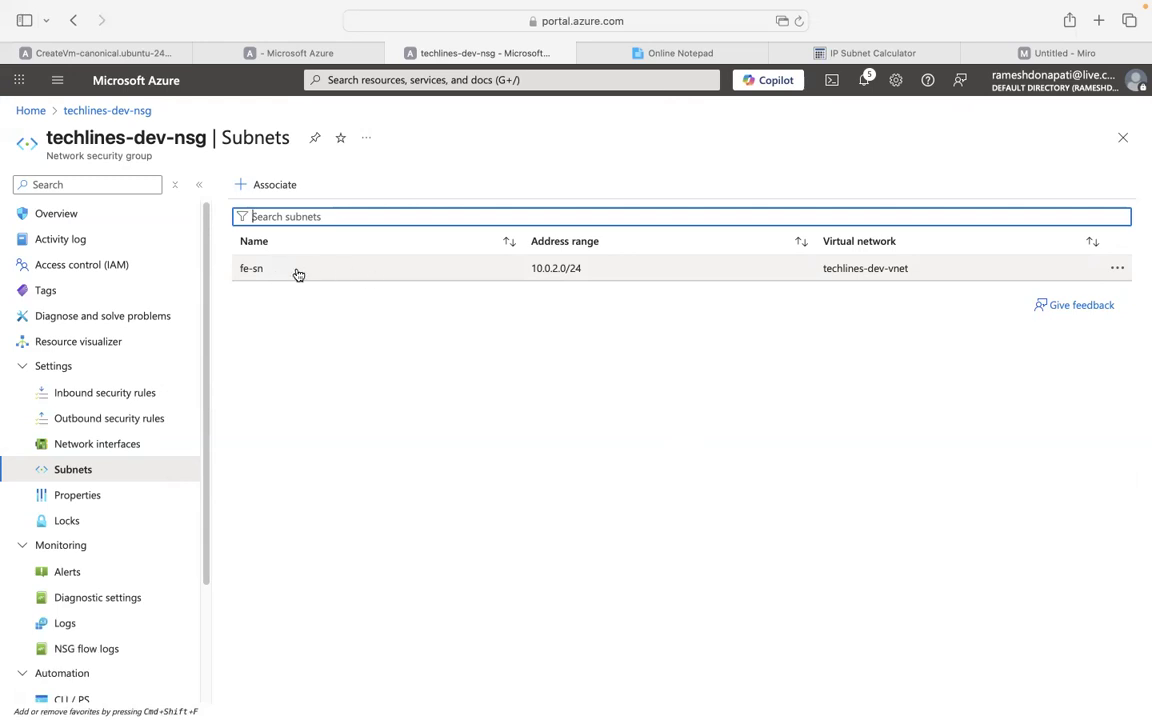
Recheck the NSG's associated network interfaces and subnets.
click(78, 446)
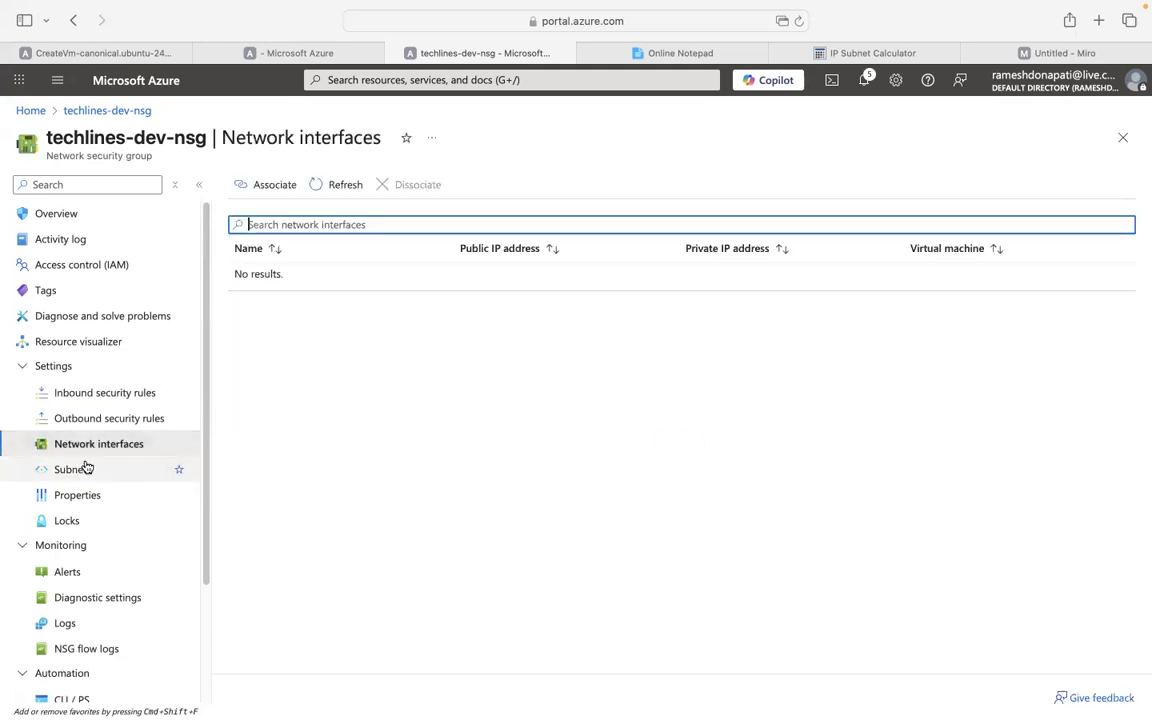
click(83, 469)
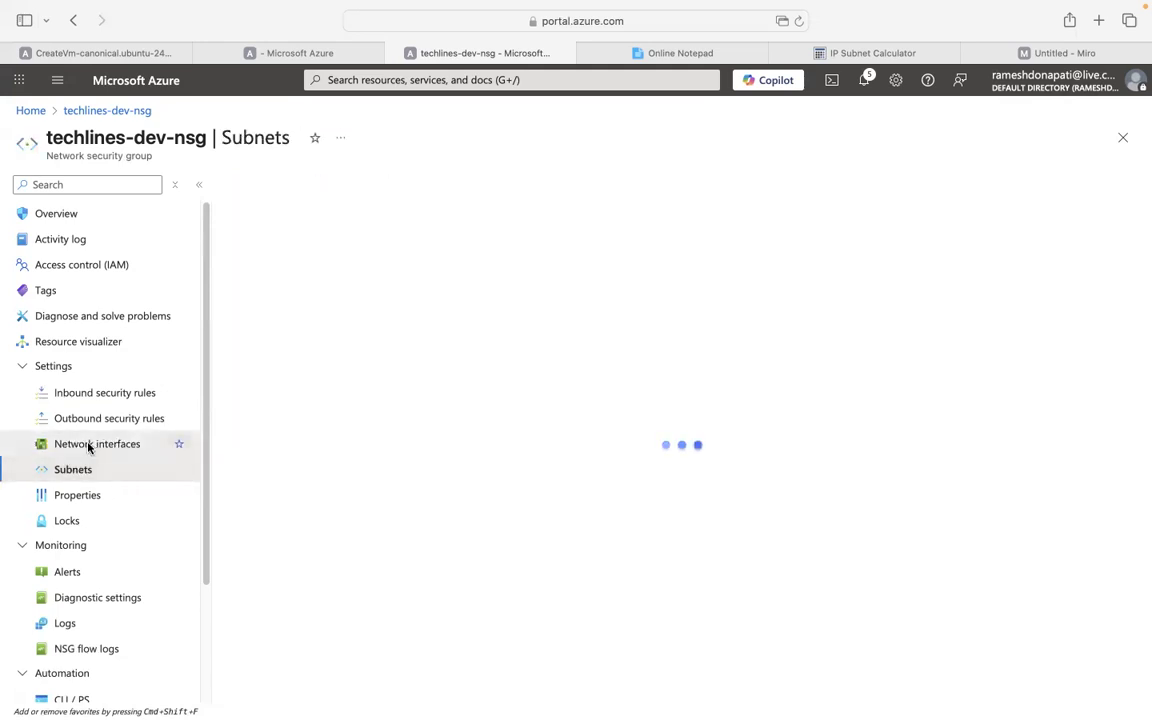
click(88, 445)
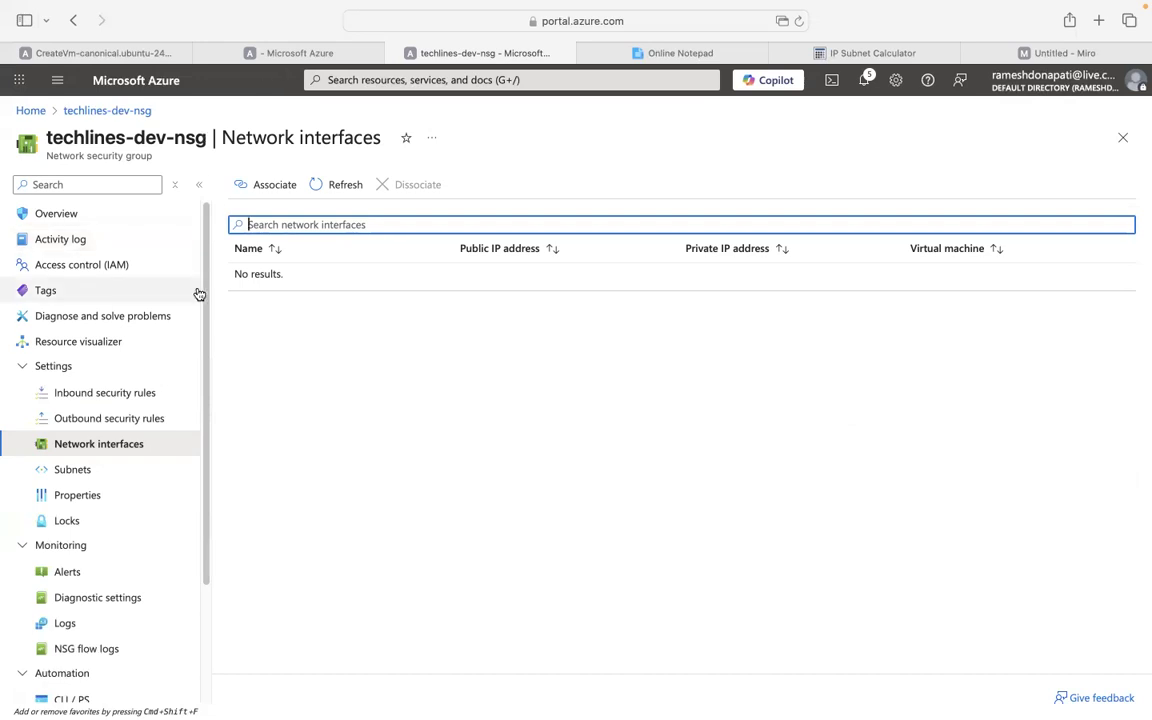
Show effective security rules for vm-1's interface VM-1831 and refresh them.
scroll(200, 334, down, 3)
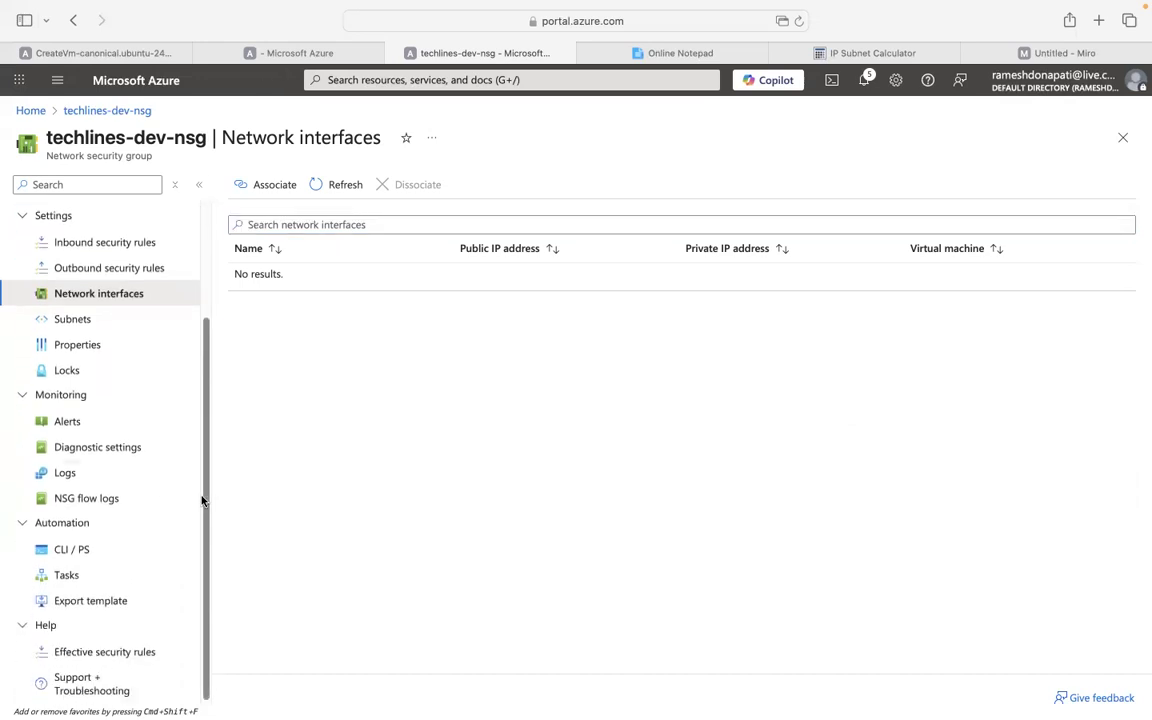
click(88, 655)
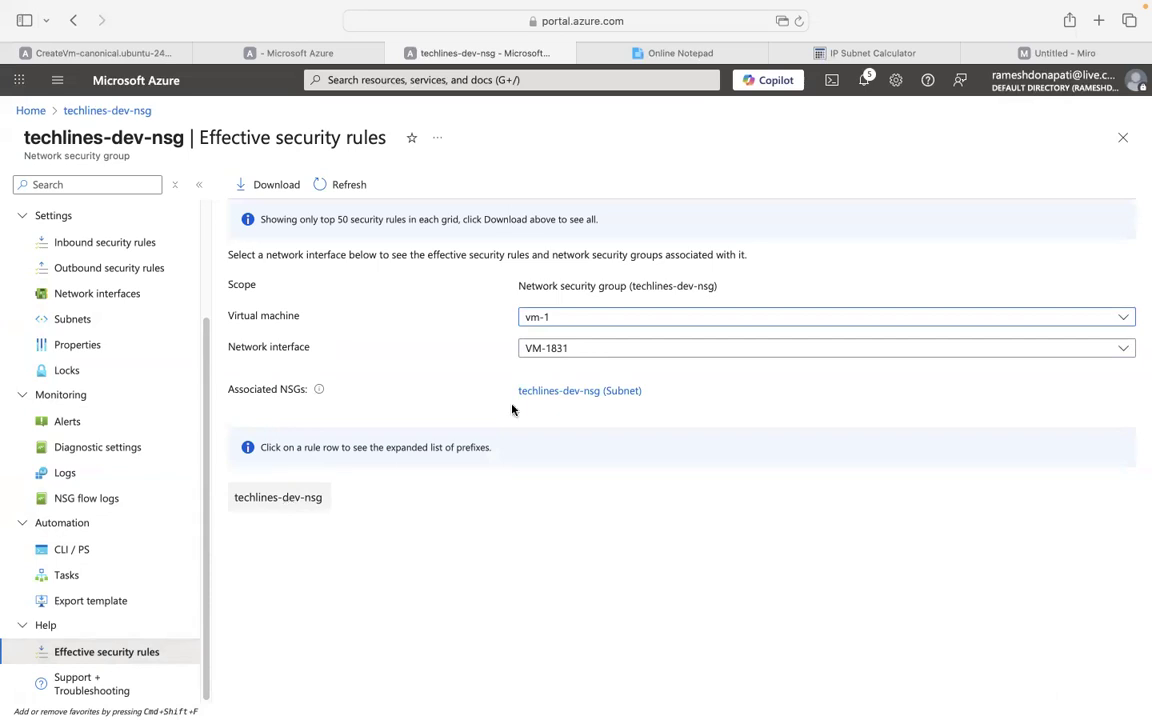
click(819, 320)
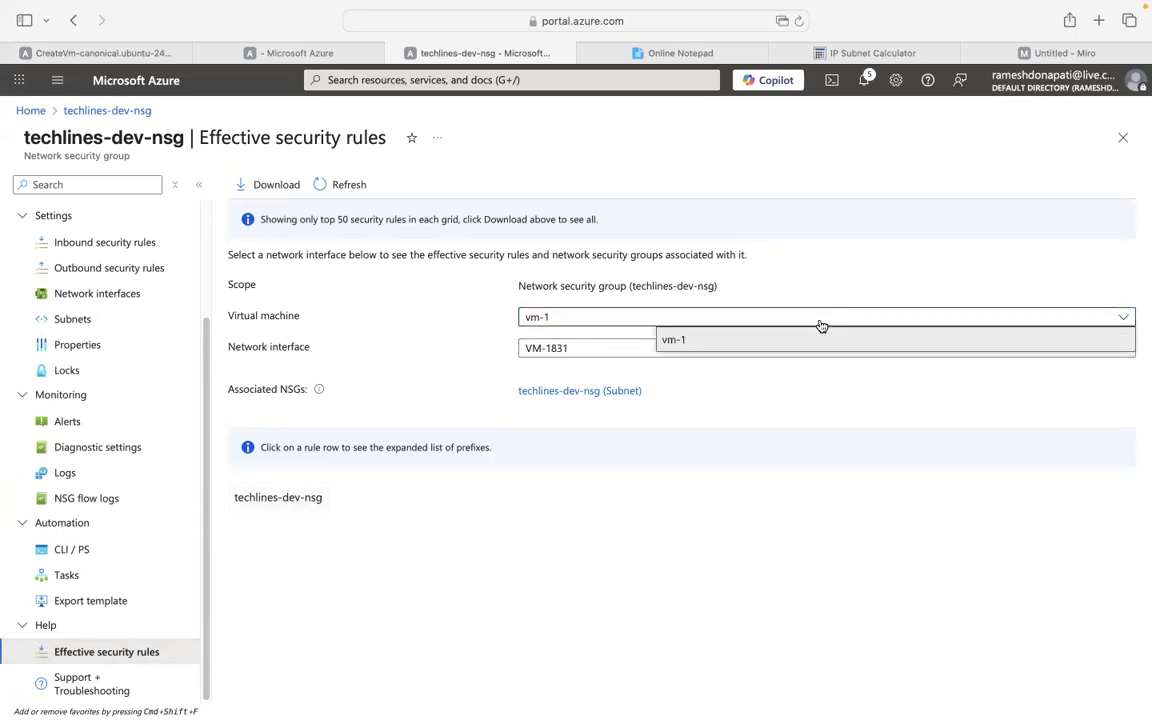
click(766, 340)
click(759, 349)
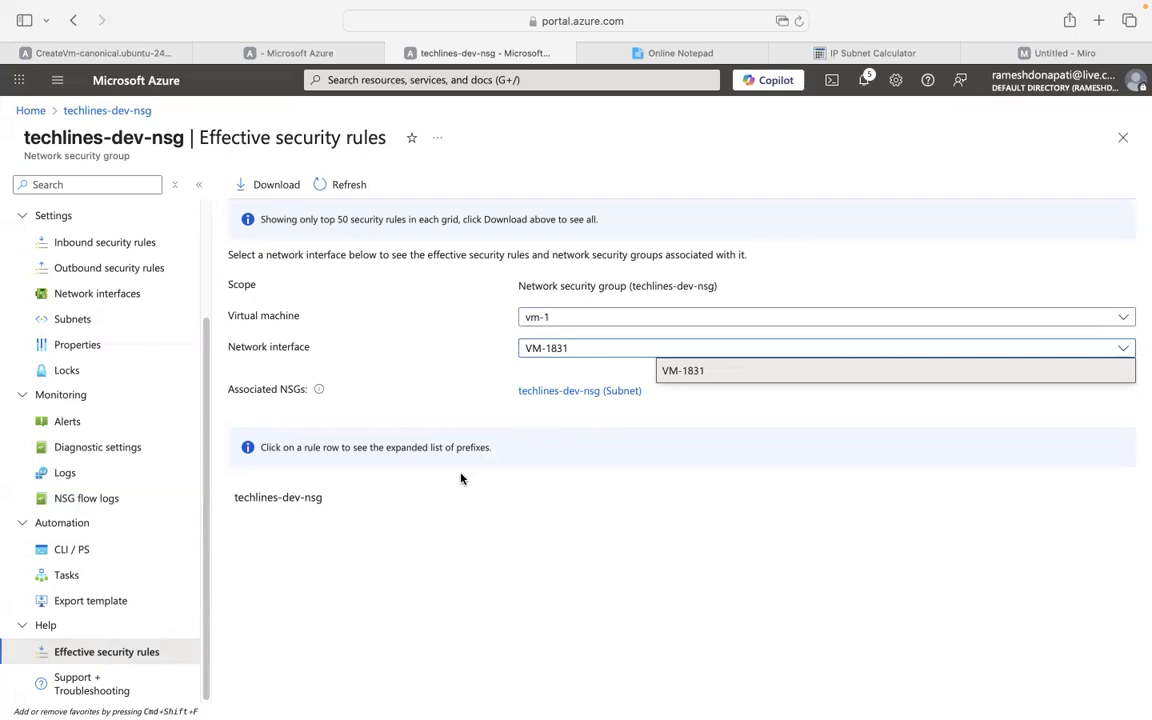
click(418, 432)
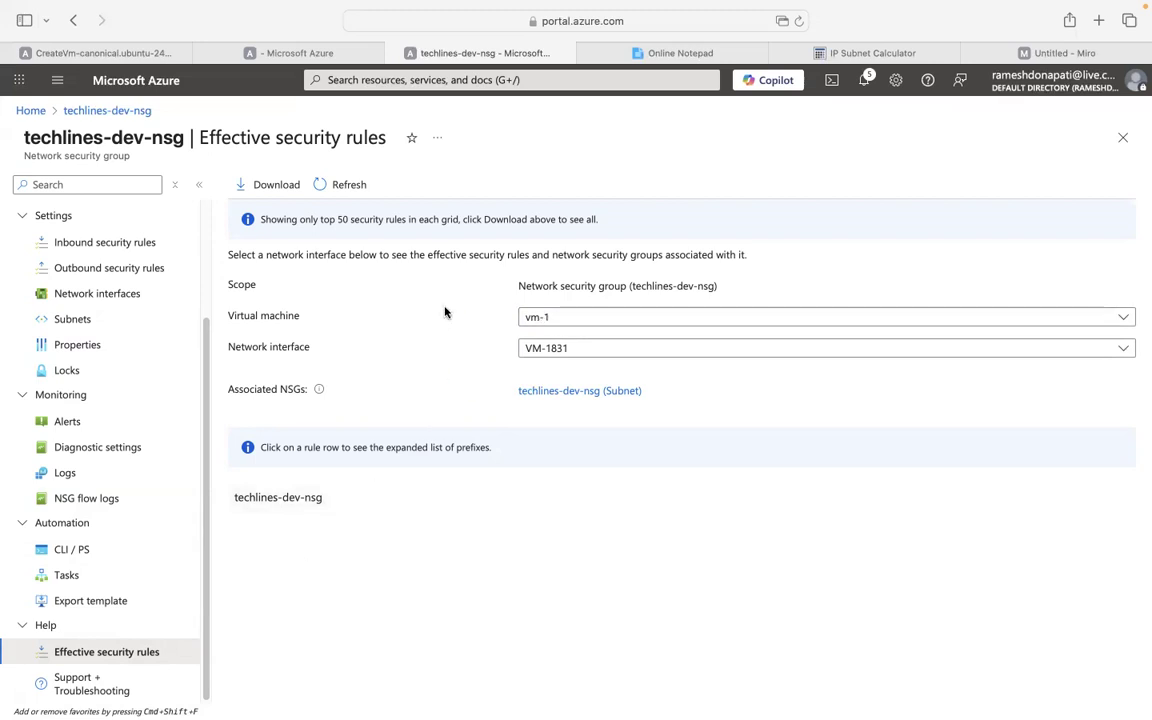
click(321, 184)
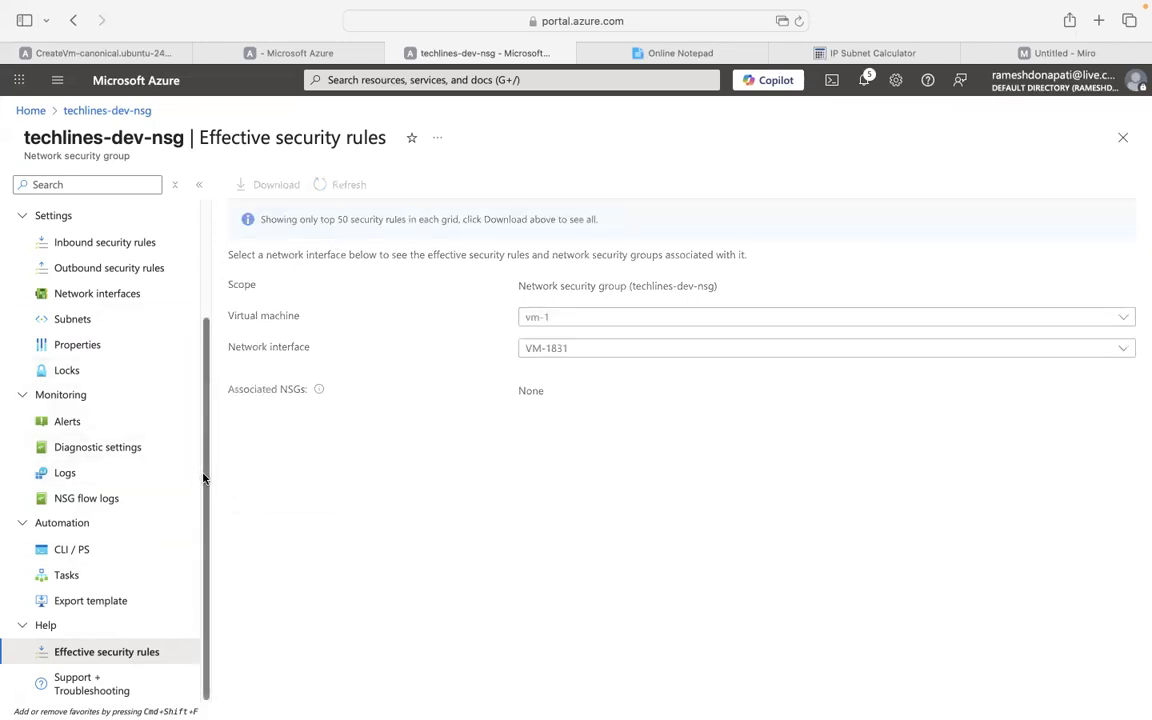
drag(206, 470, 249, 265)
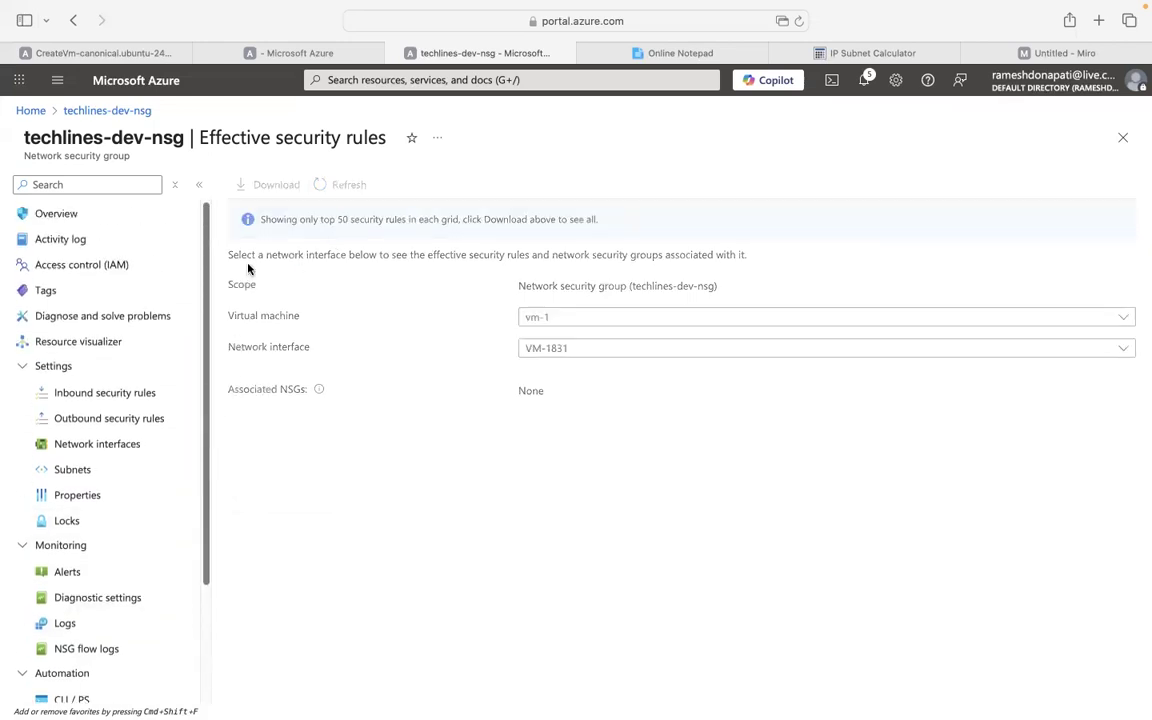
Open techlines-dev-nsg's Overview, then return to the Azure Home page.
click(67, 216)
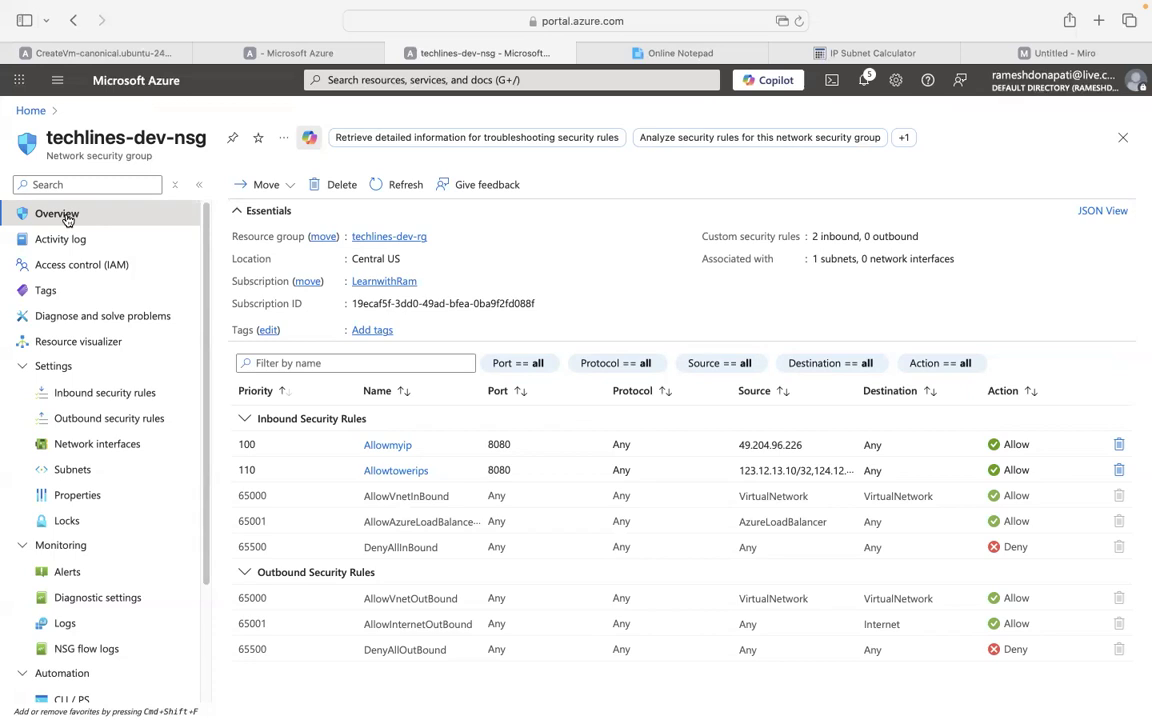
click(28, 112)
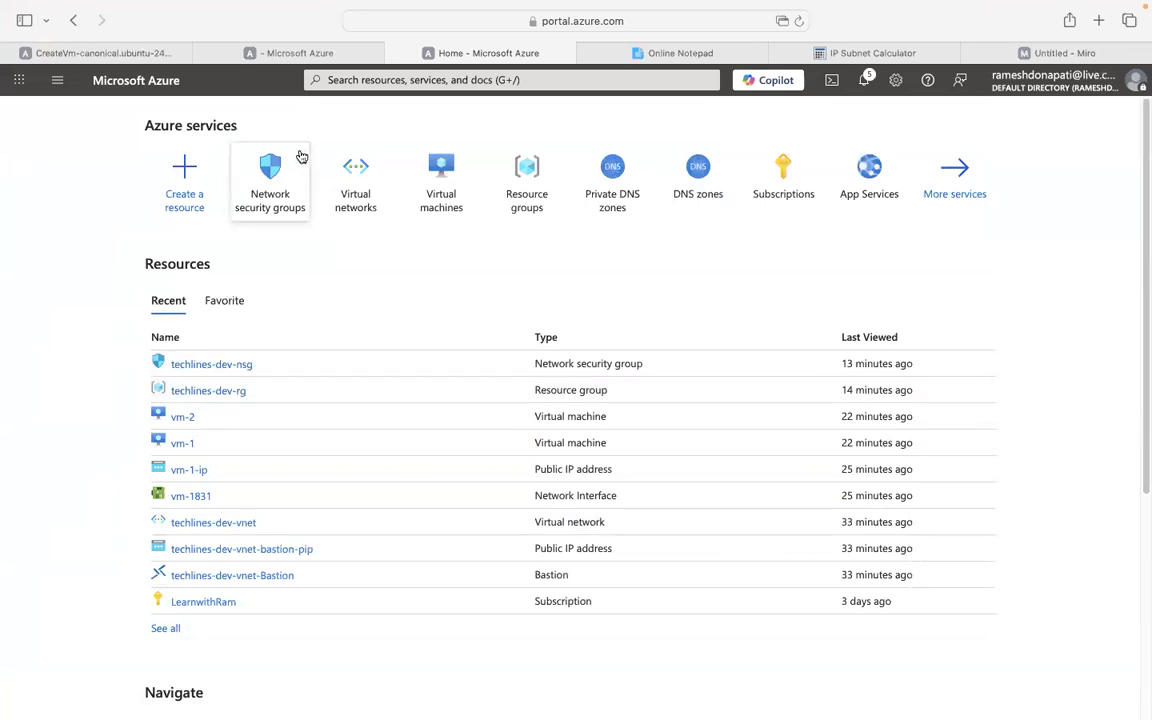
Go from Network security groups to techlines-dev-nsg's inbound rules and start adding a rule.
click(256, 155)
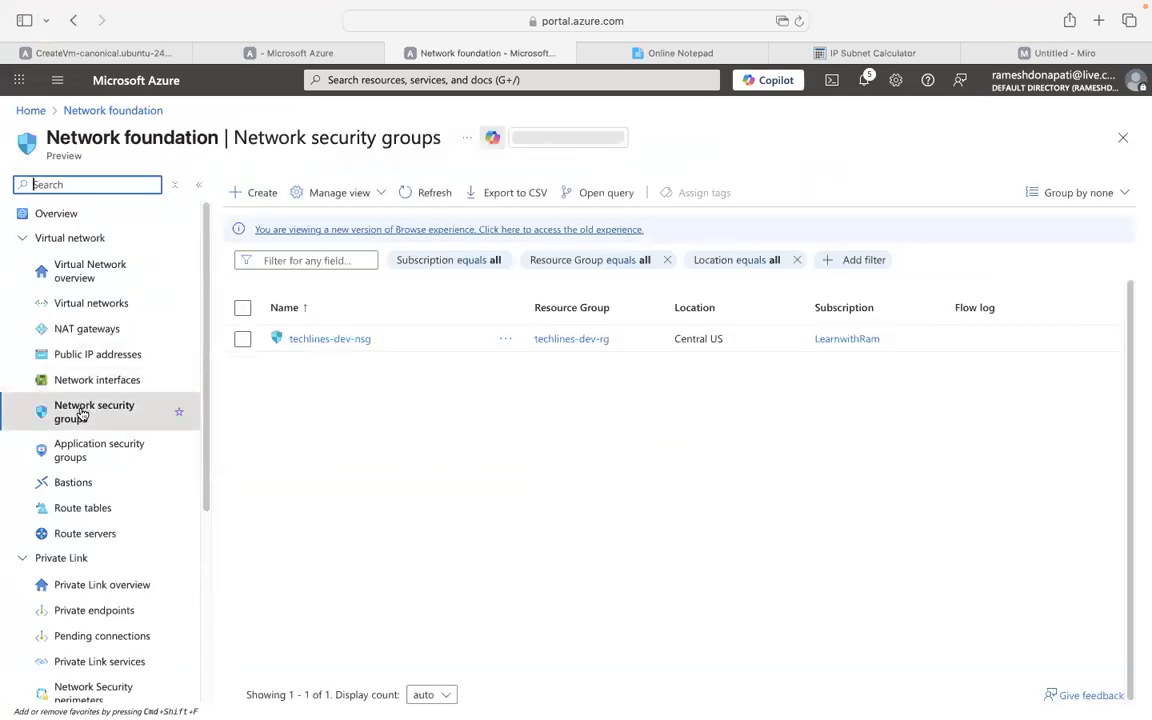
click(345, 338)
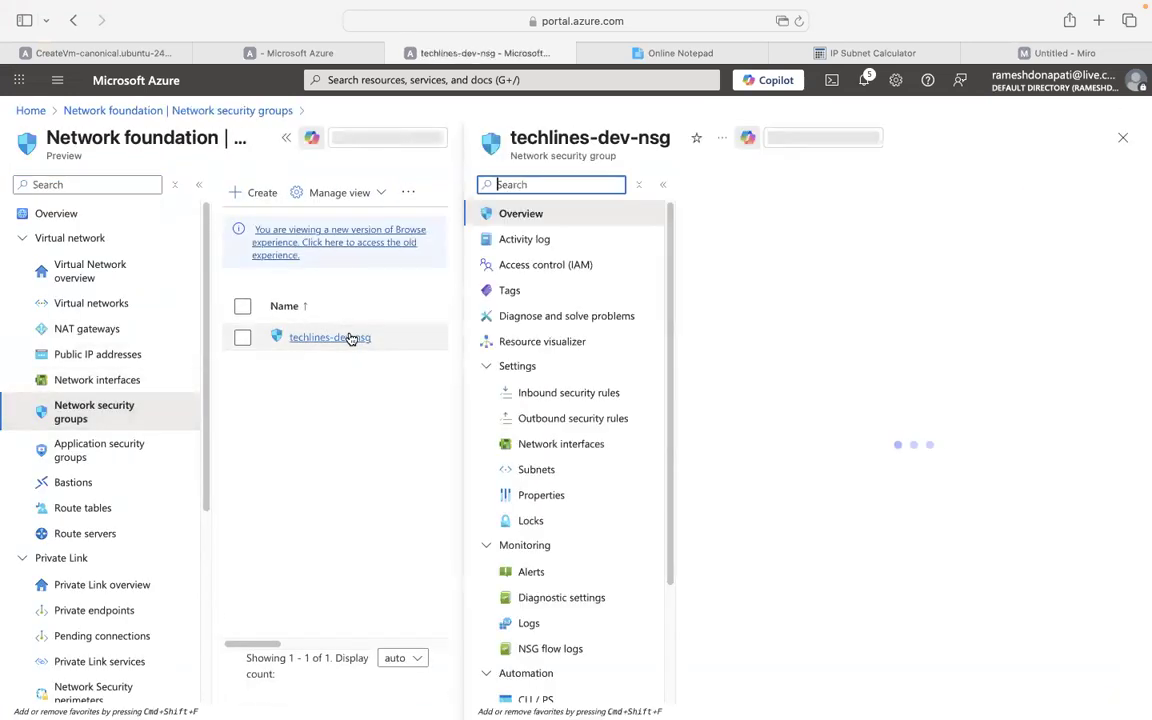
click(562, 393)
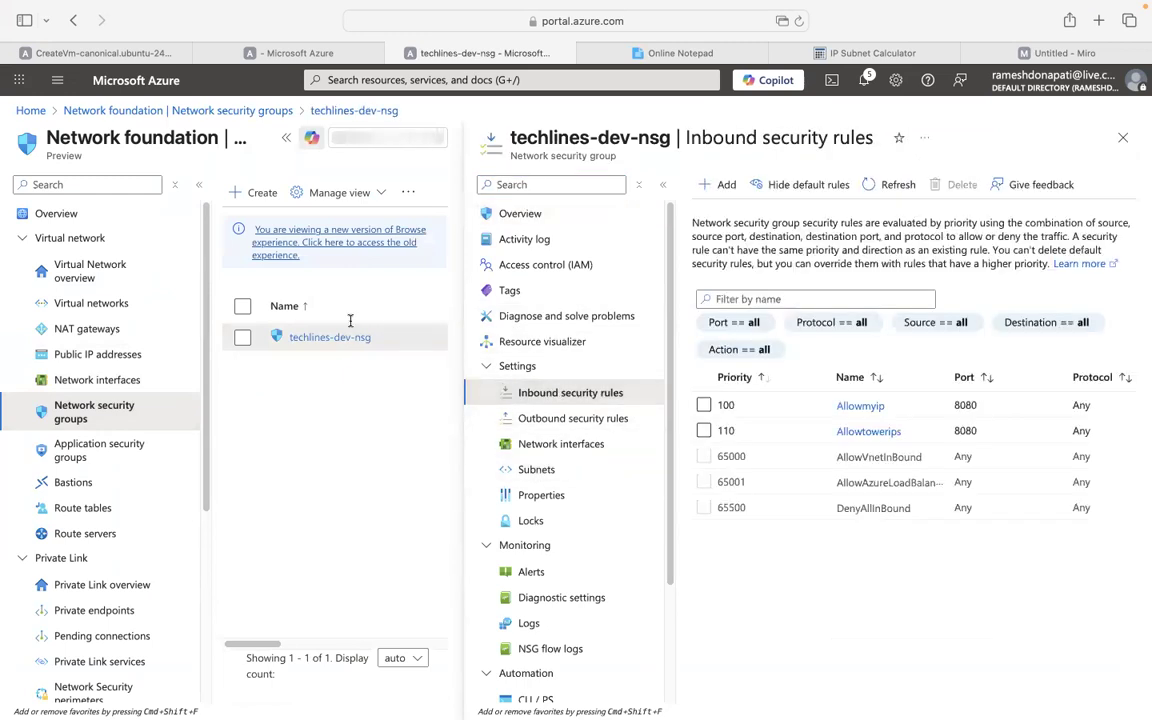
click(199, 184)
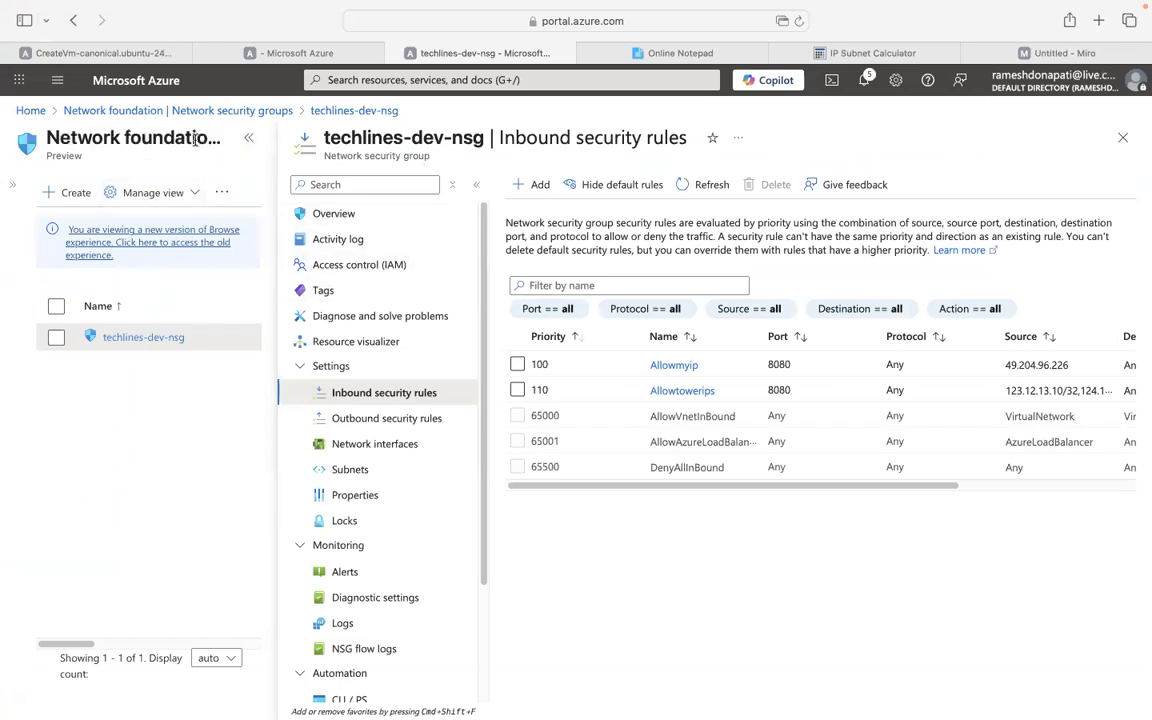
click(248, 137)
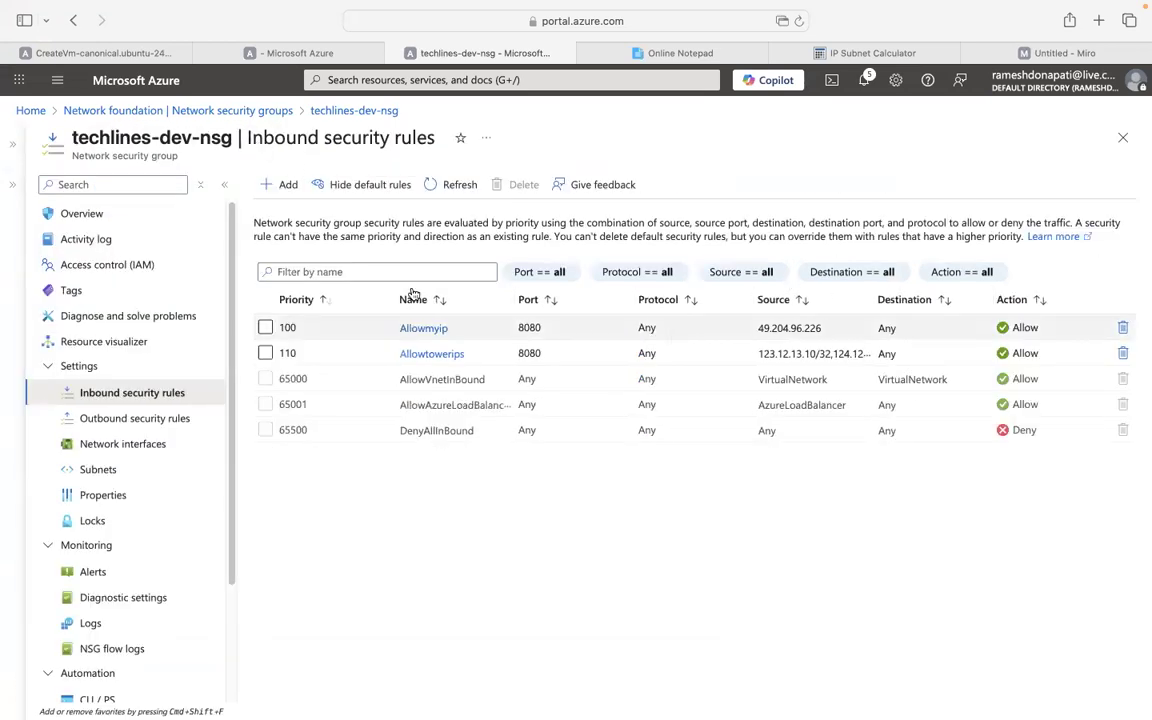
click(288, 185)
Set the new rule's source to Service Tag VirtualNetwork.
click(790, 190)
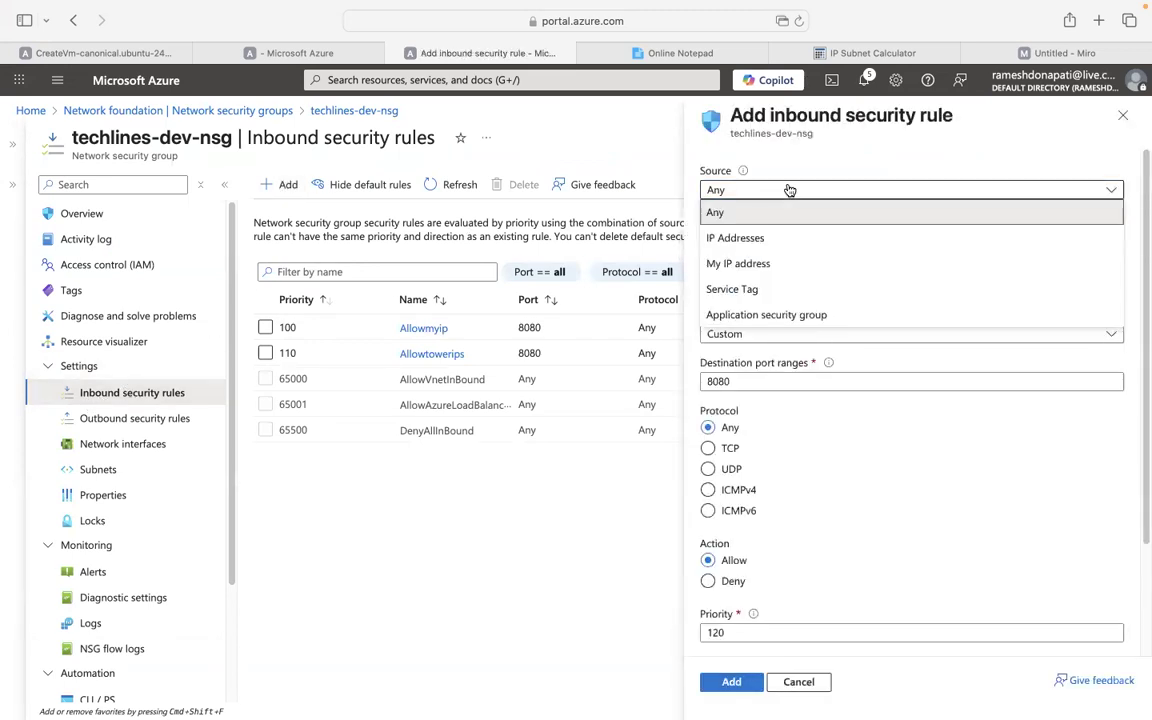
click(733, 289)
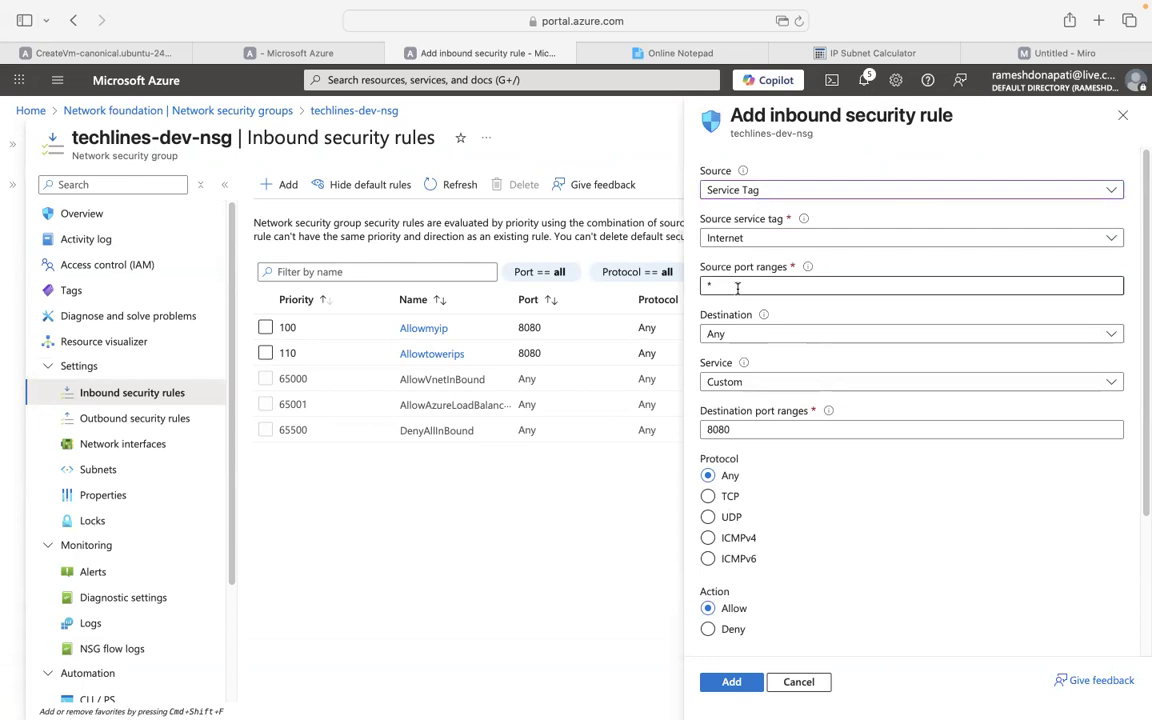
click(780, 240)
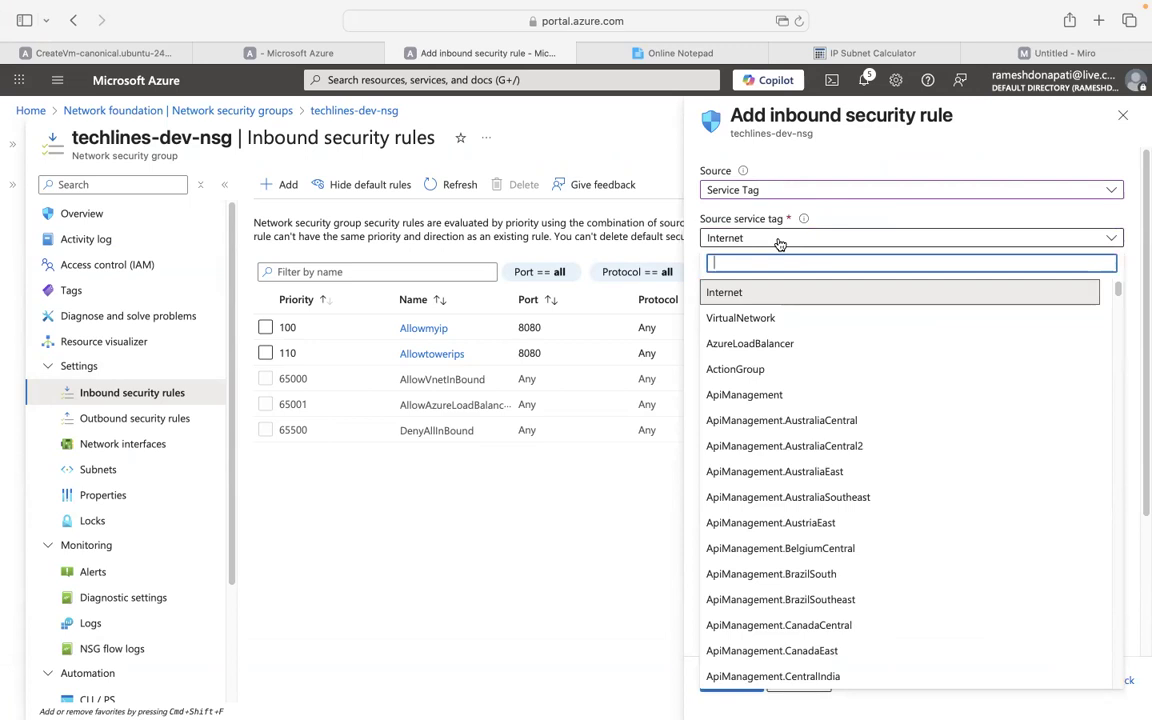
click(774, 319)
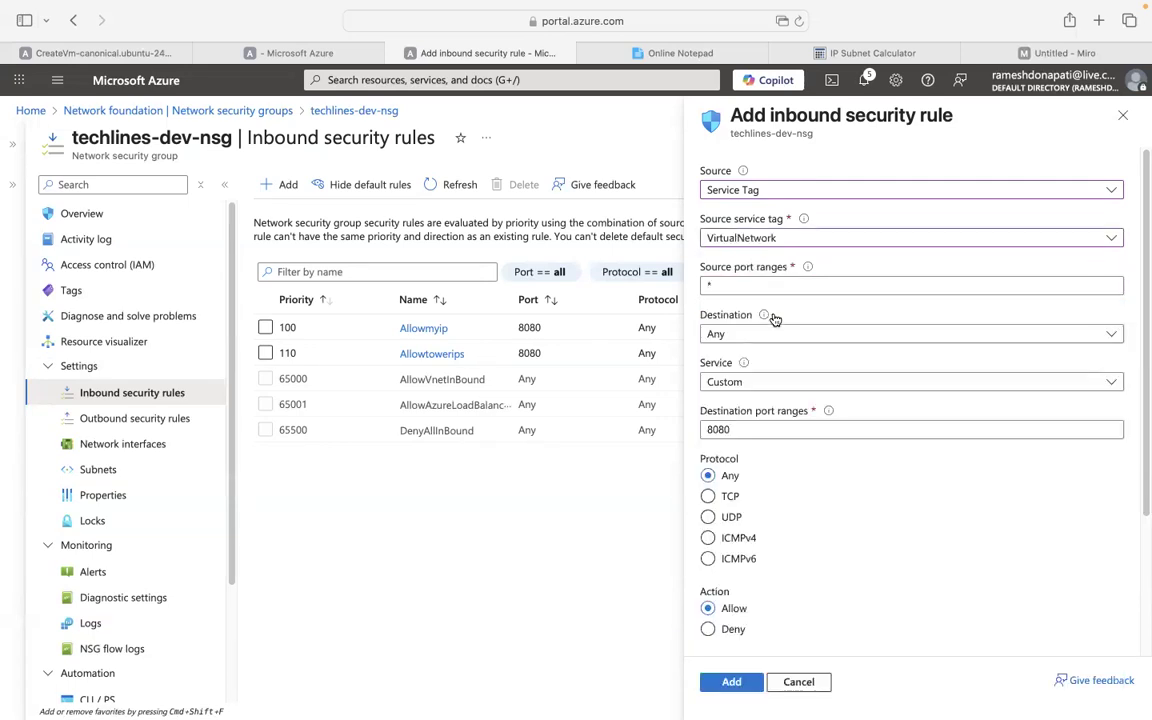
click(835, 285)
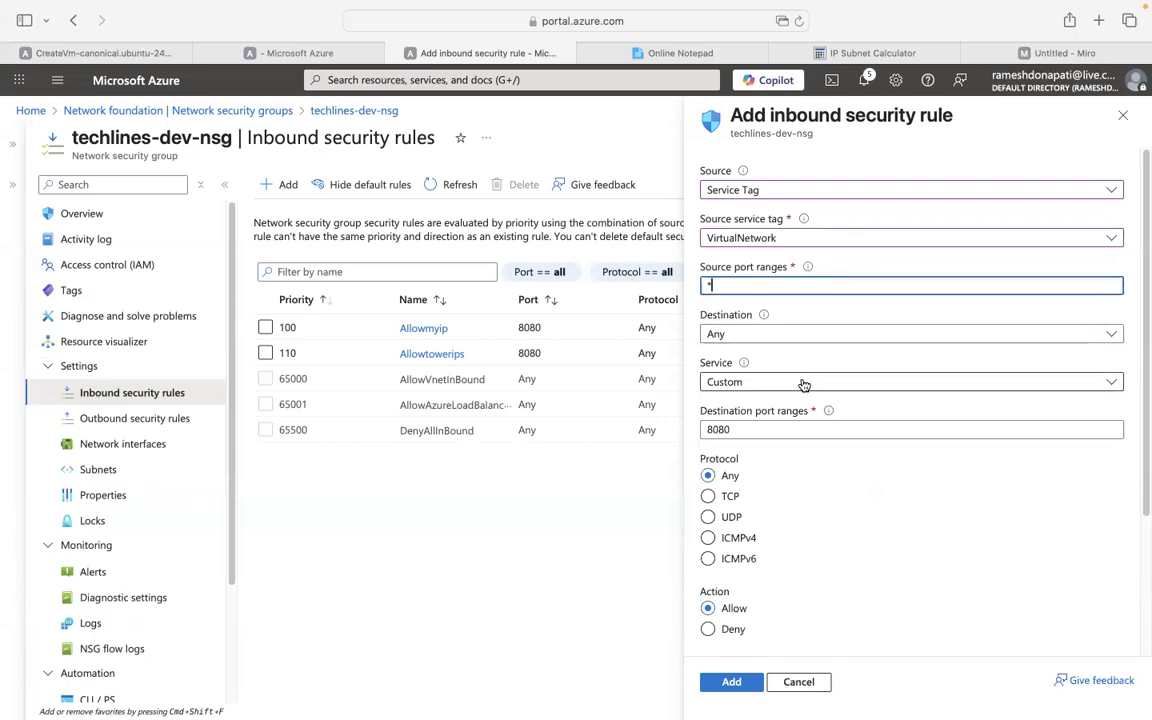
scroll(785, 330, down, 2)
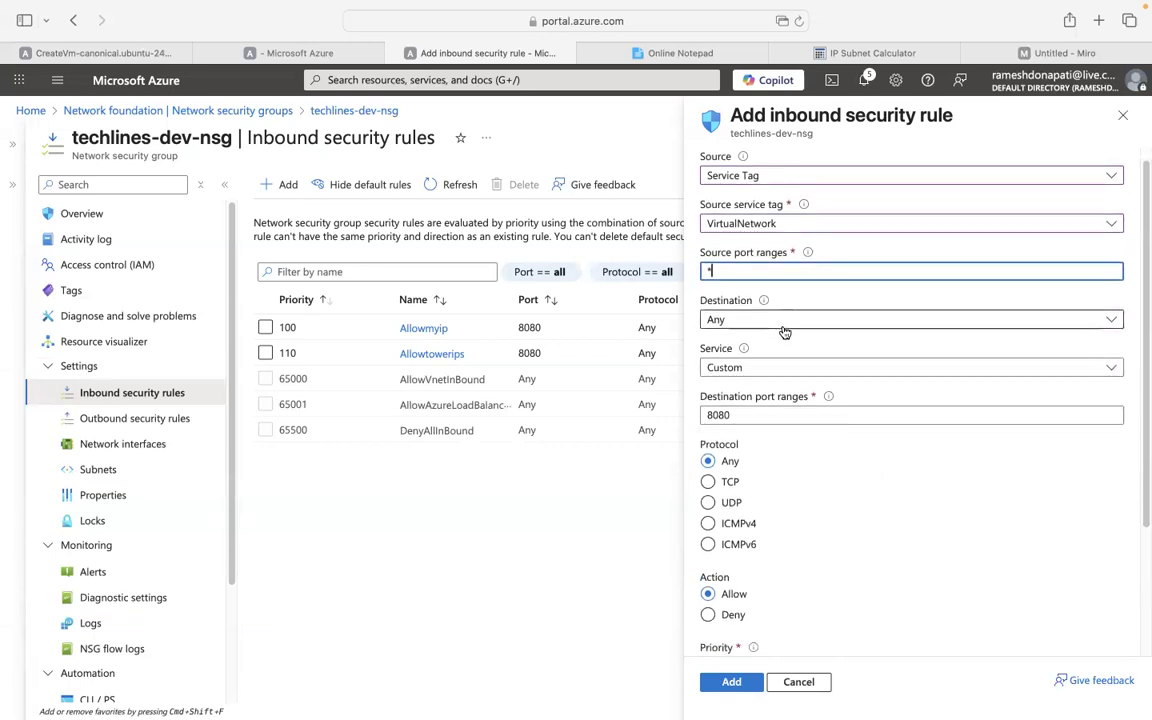
scroll(785, 332, down, 5)
Name the rule allowvnets.
click(753, 542)
text(allowvnets)
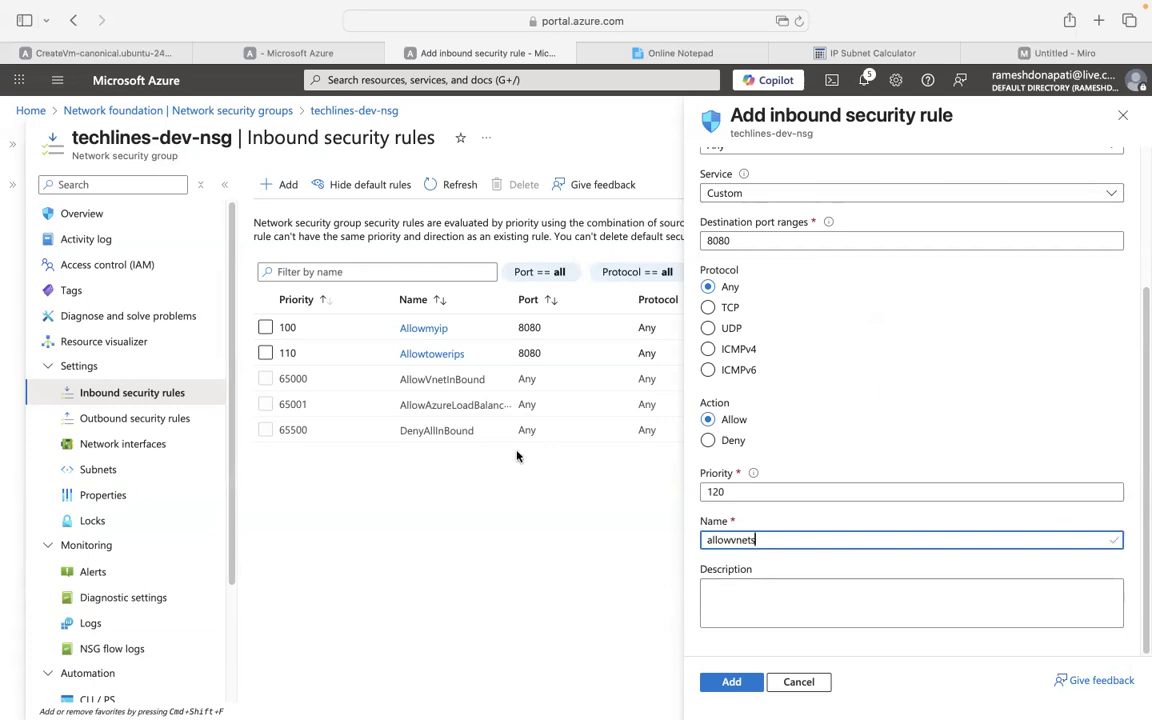
drag(1144, 371, 1142, 235)
click(864, 238)
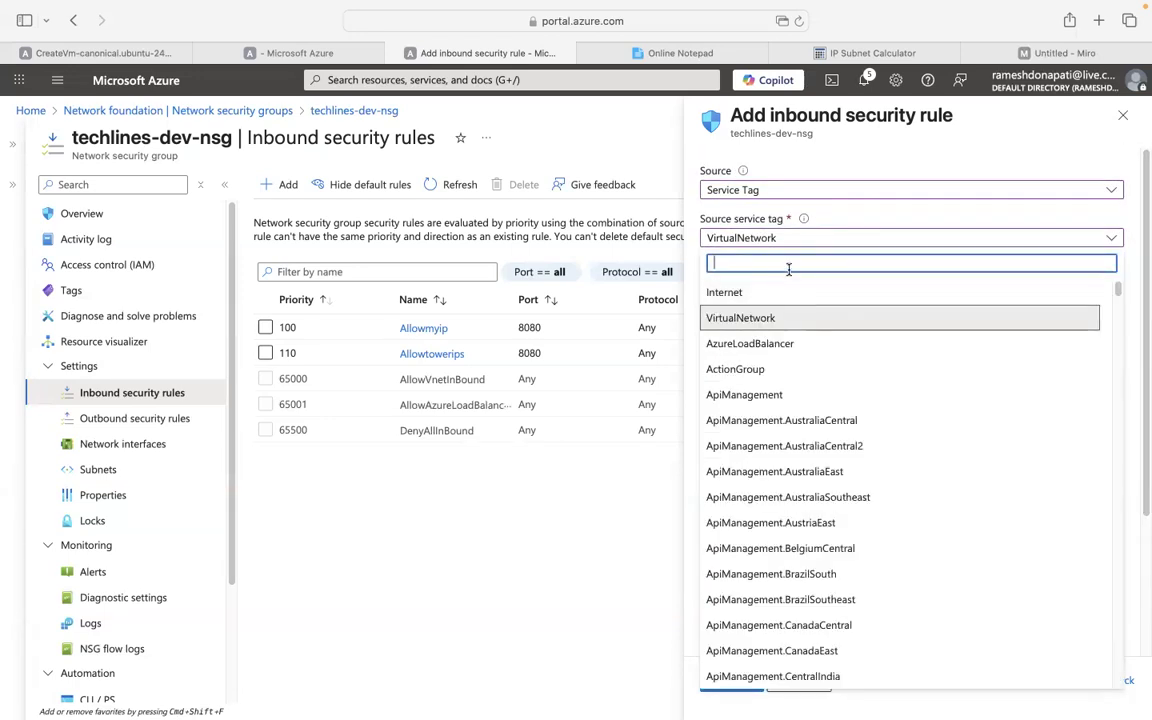
Switch the source tag to AzureKeyVault and rename the rule allowkeyvaults.
text(key)
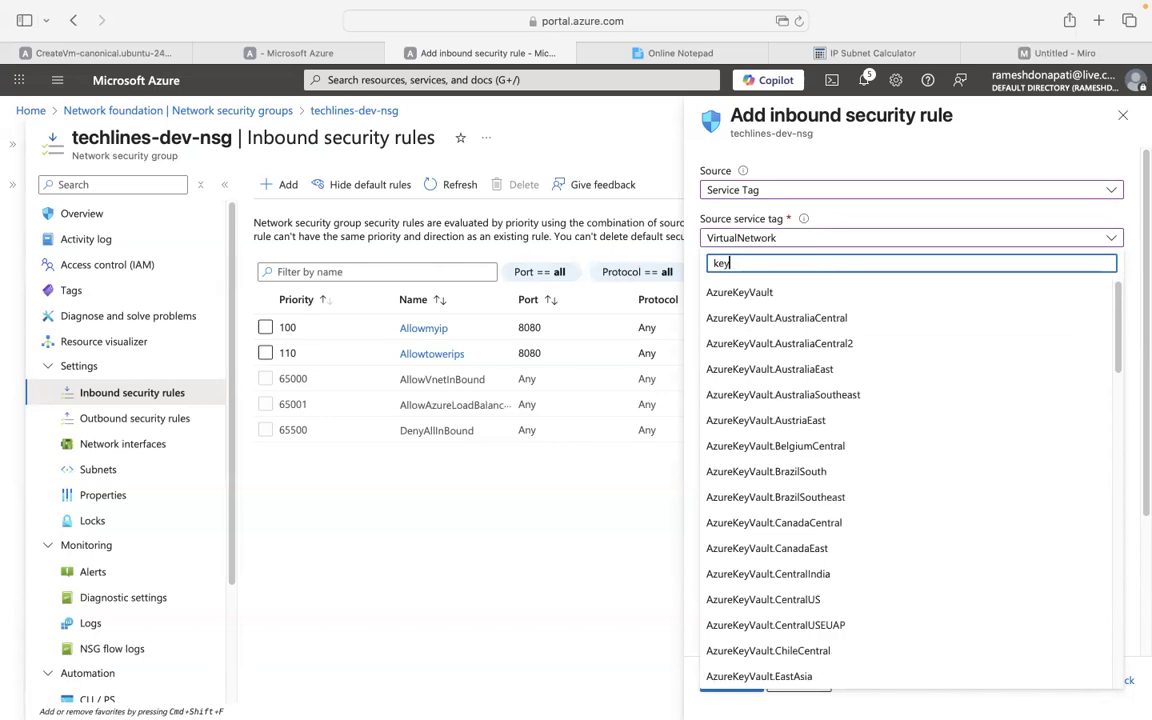
click(713, 293)
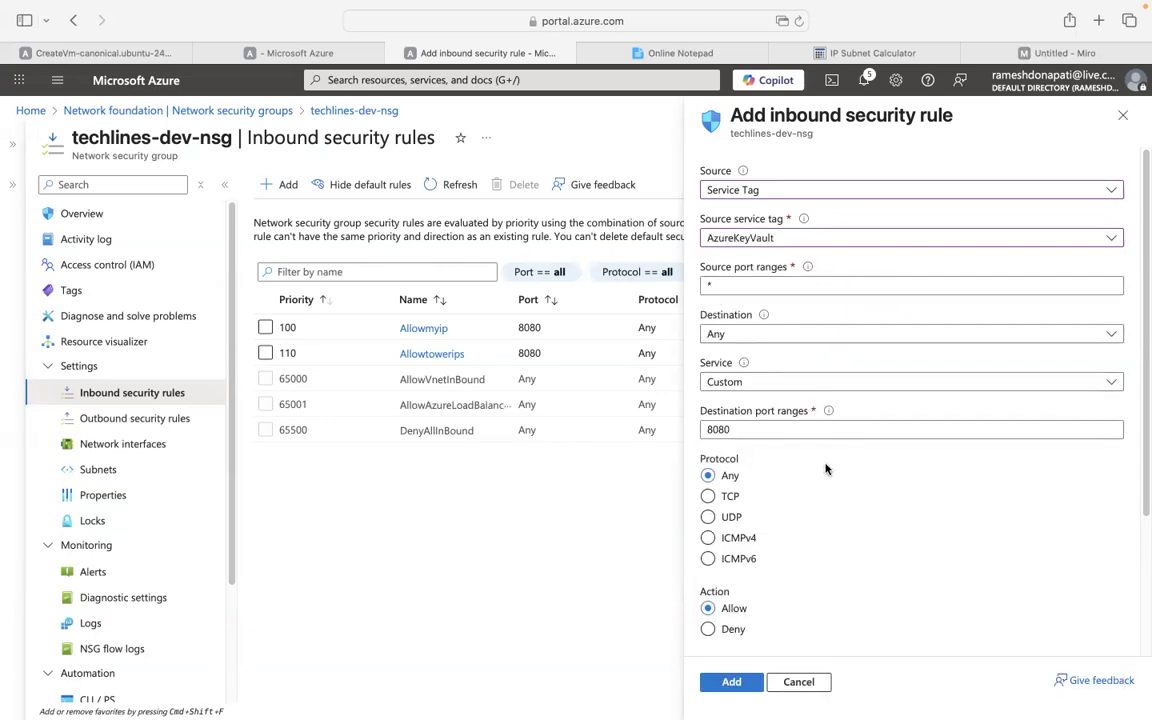
scroll(826, 469, down, 1)
scroll(826, 469, down, 3)
click(791, 541)
key(BackSpace)
key(BackSpace)
key(BackSpace)
key(BackSpace)
key(BackSpace)
text(keyvaults)
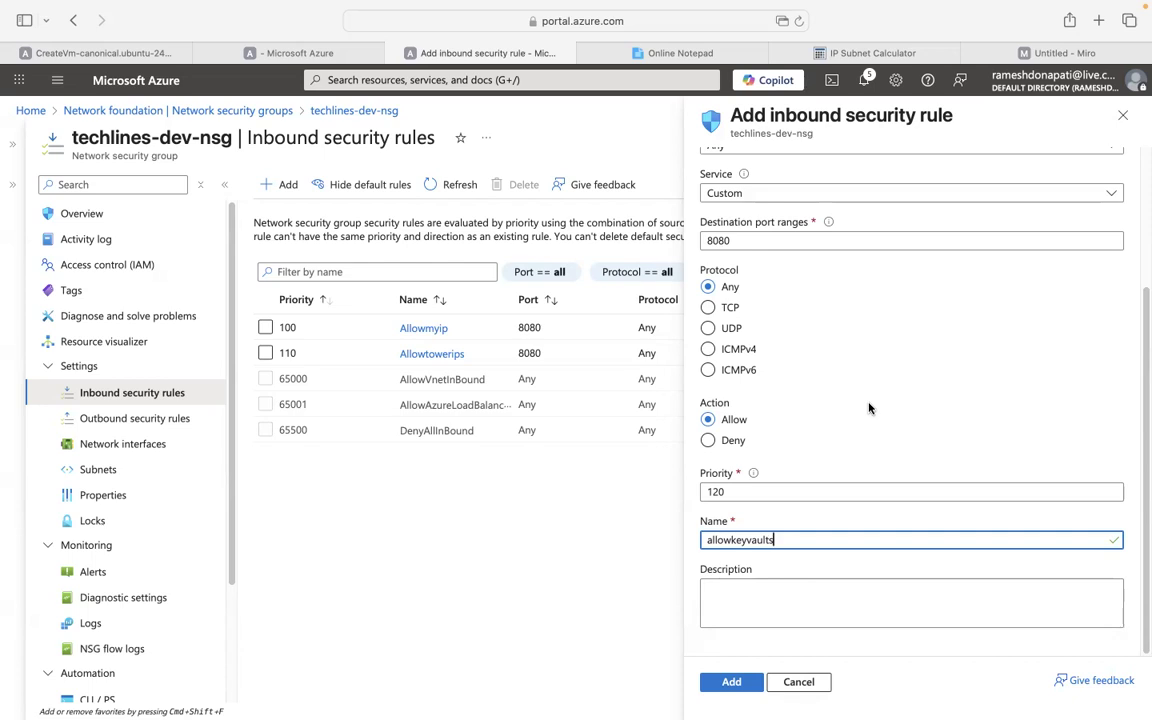
scroll(820, 328, up, 3)
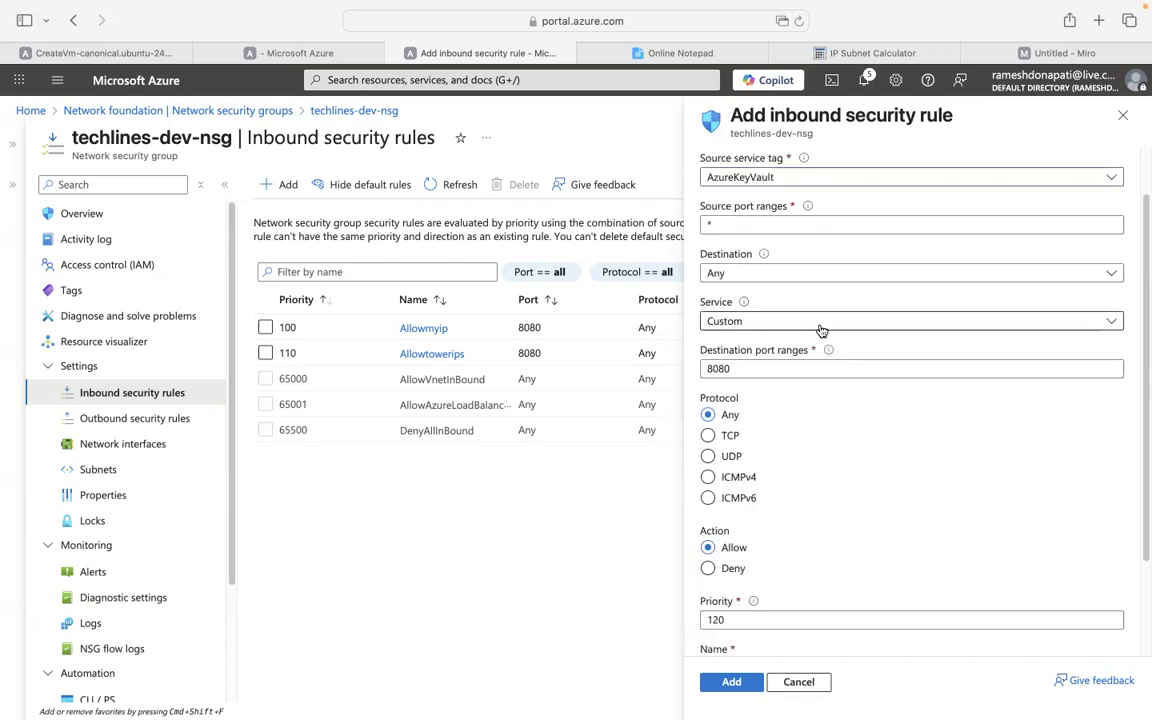
Discard the allowkeyvaults draft rule and switch over to the Google Slides deck.
scroll(820, 330, up, 2)
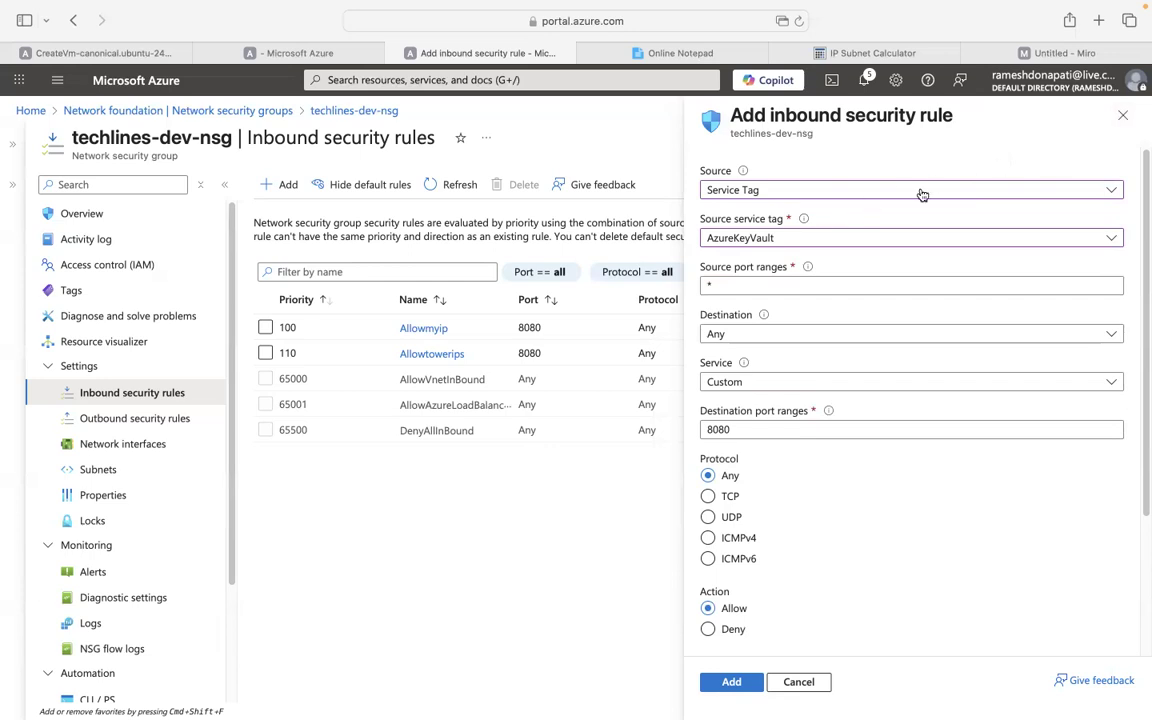
click(1122, 118)
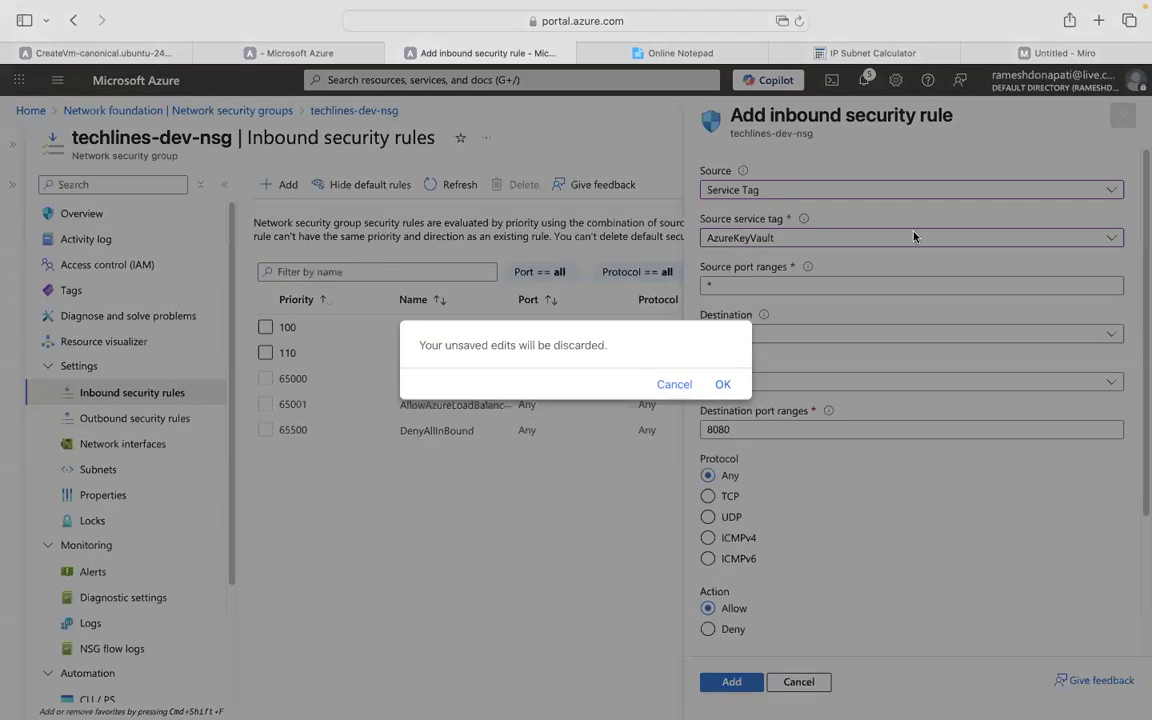
click(727, 386)
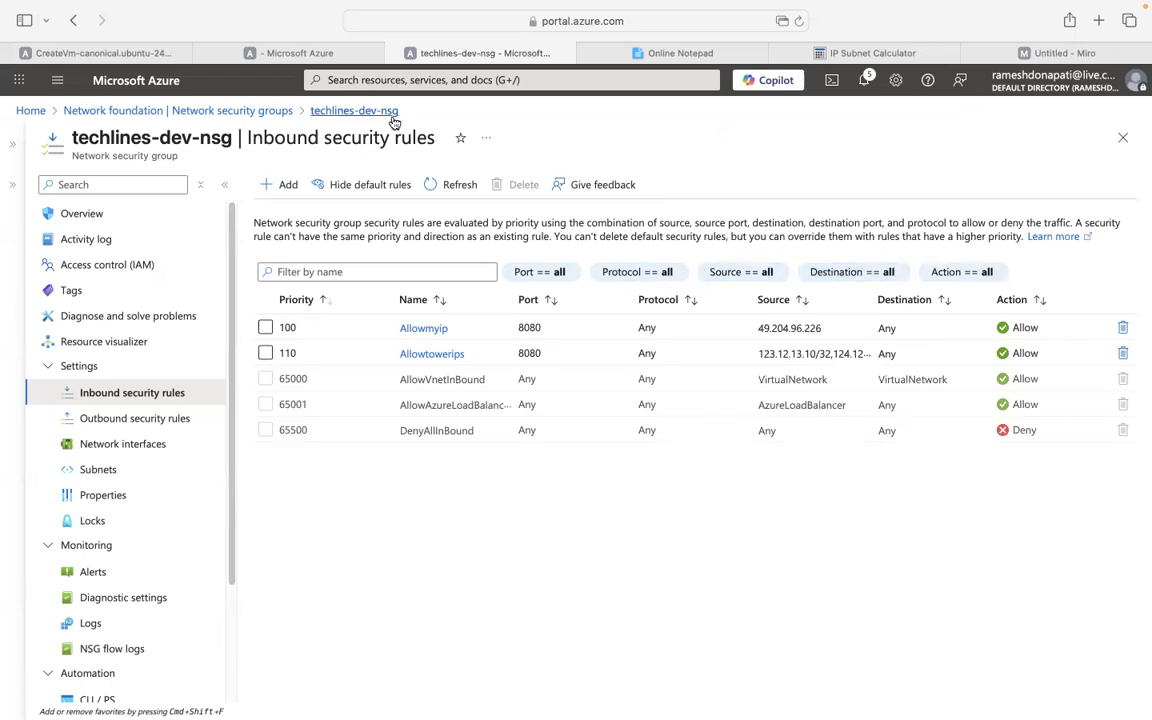
key(ctrl+Left)
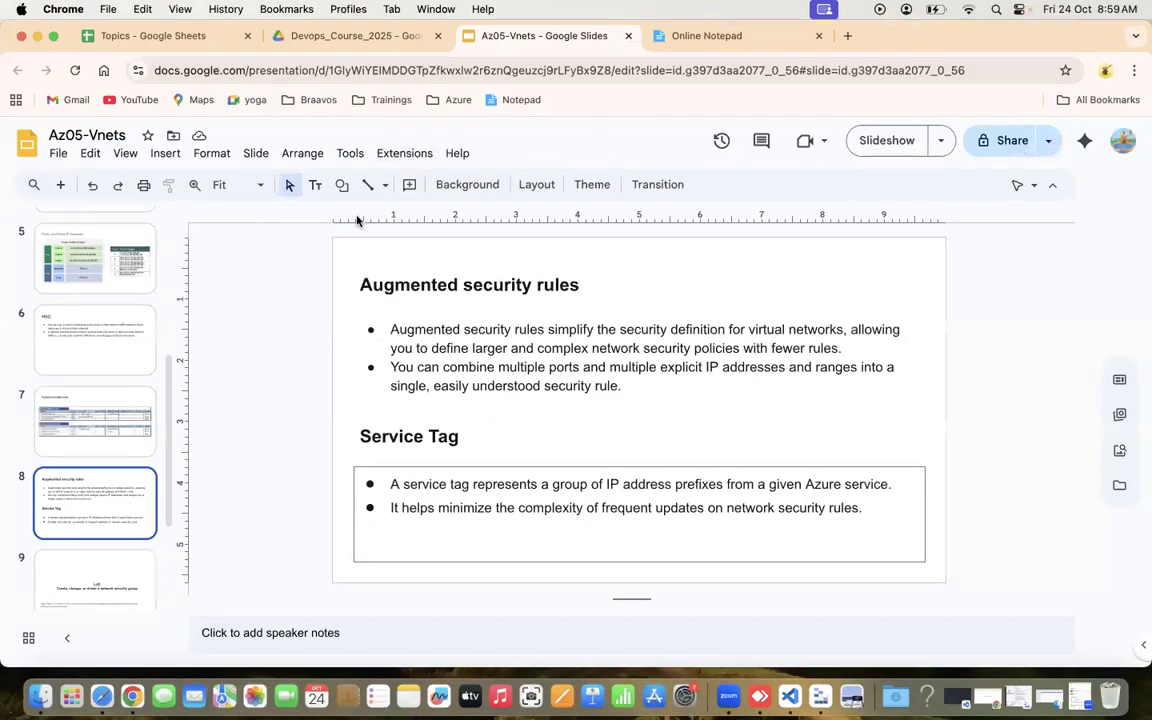
Page through slides 9–11 on Azure DNS and Private DNS zones, then return to the portal.
click(90, 566)
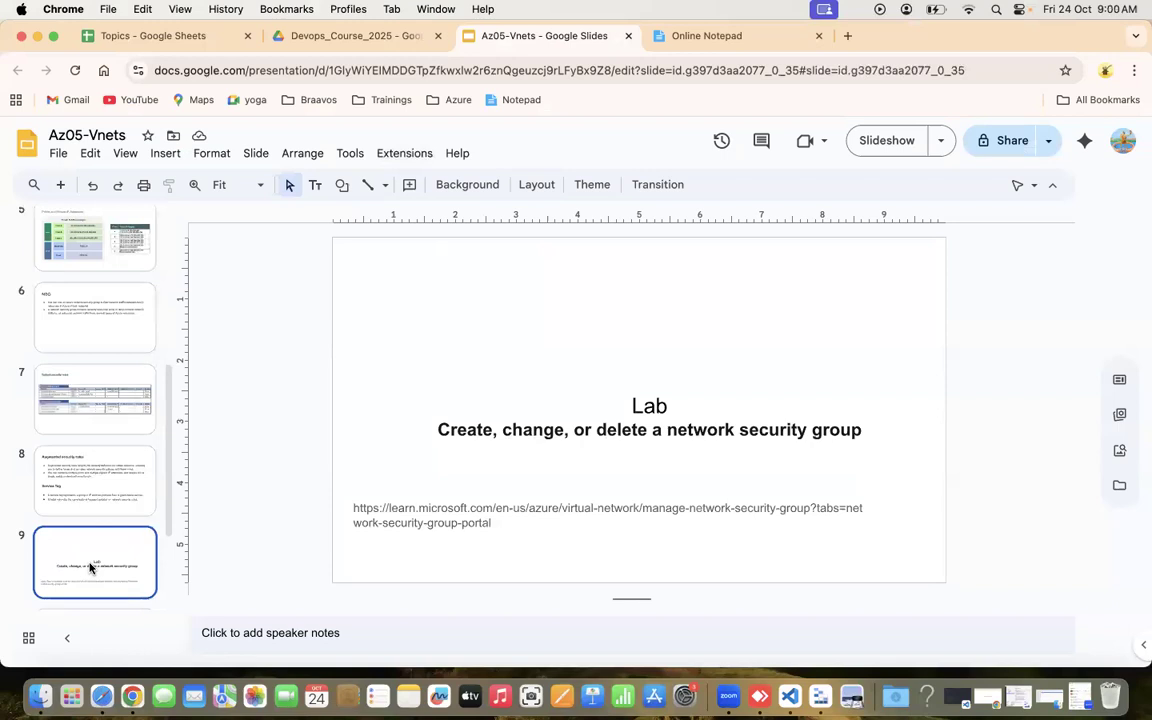
key(Down)
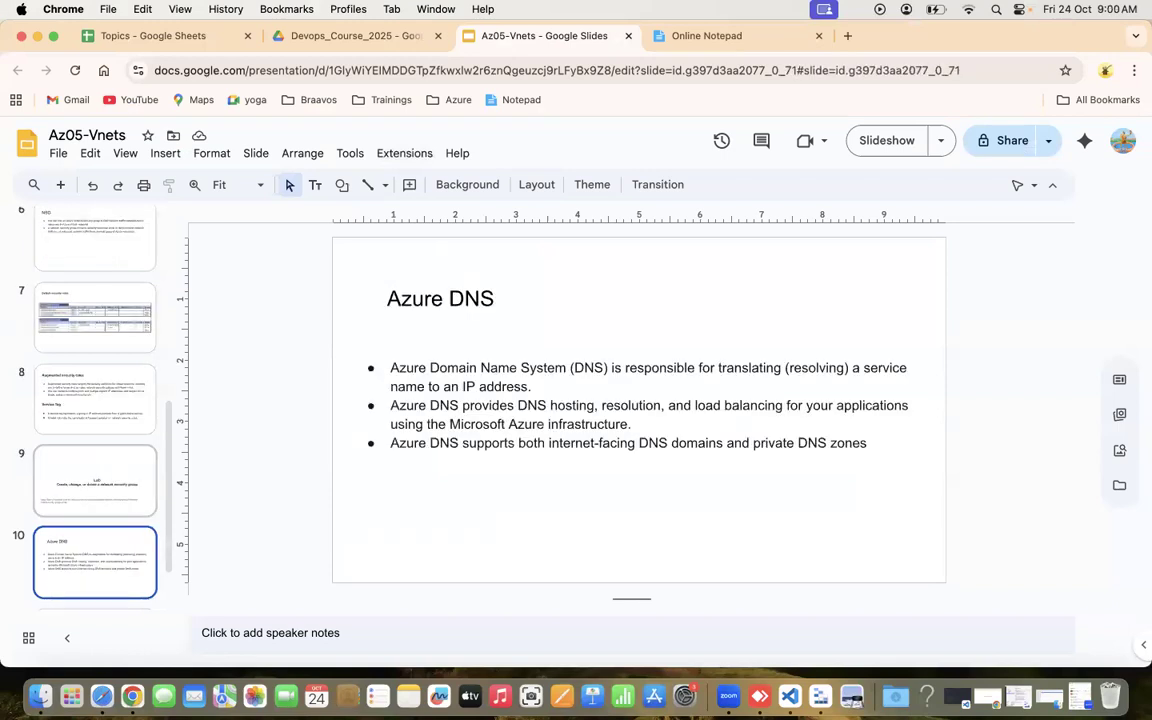
key(Down)
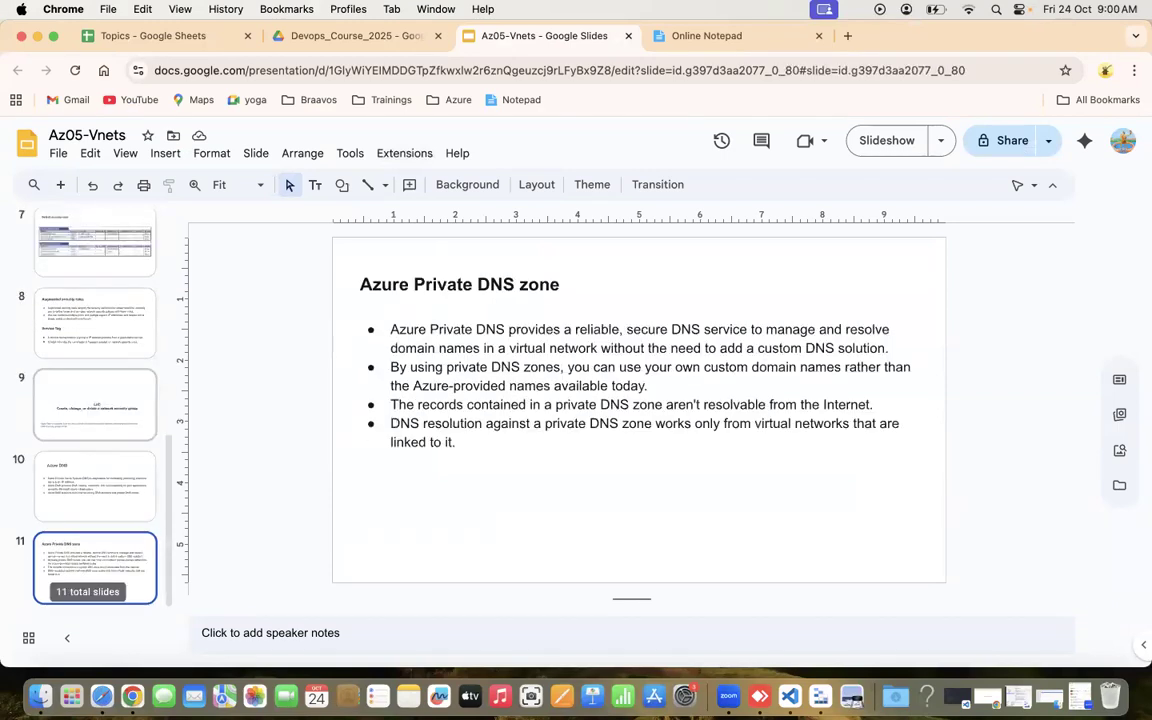
key(Up)
key(Down)
key(Up)
key(ctrl+Right)
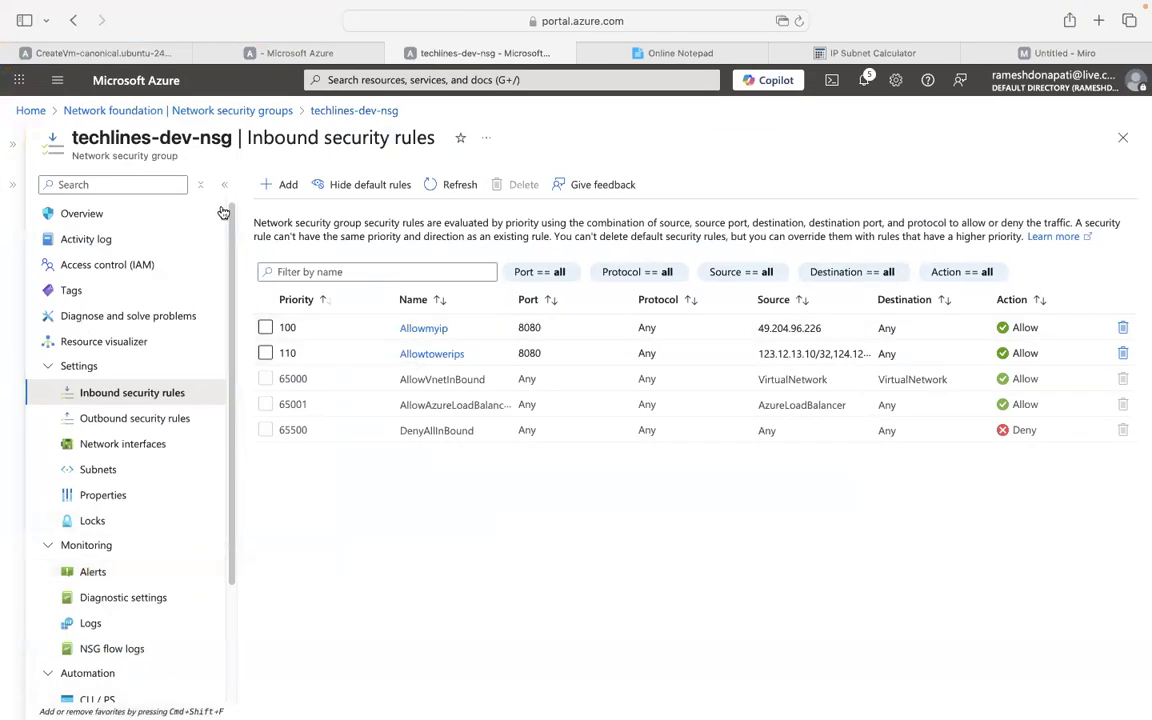
From Home, search 'dnszones', open DNS zones and bring up the Create a DNS Zone form.
click(31, 111)
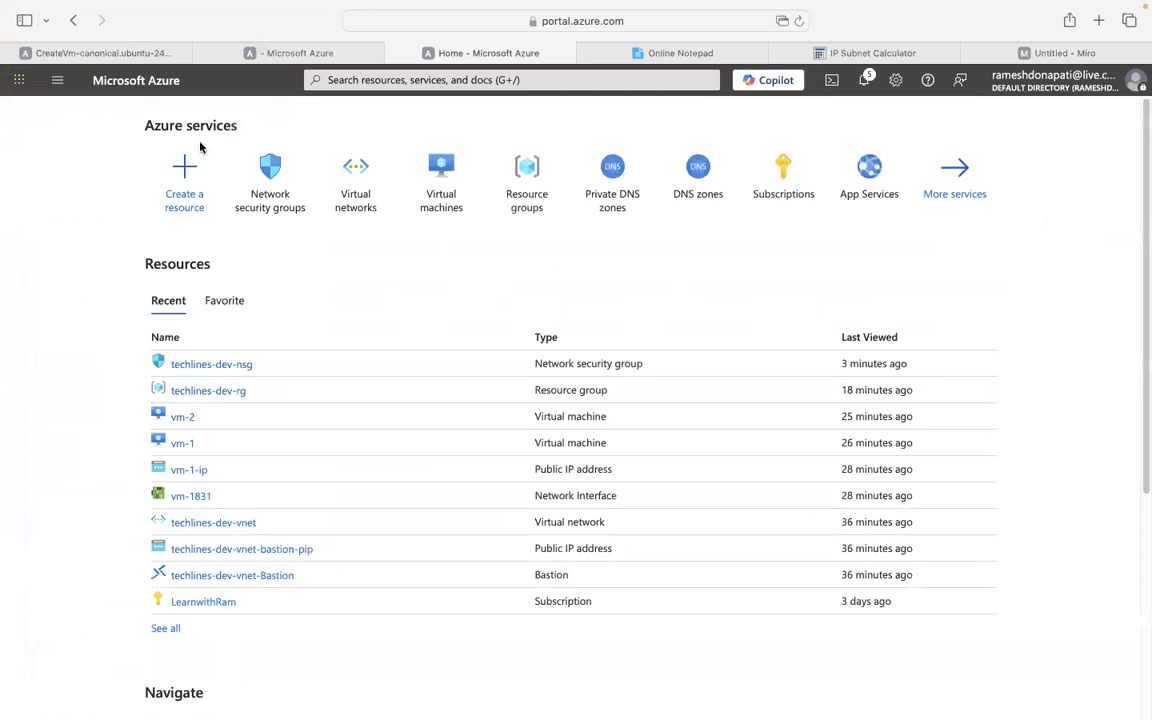
click(490, 79)
text(azure dn)
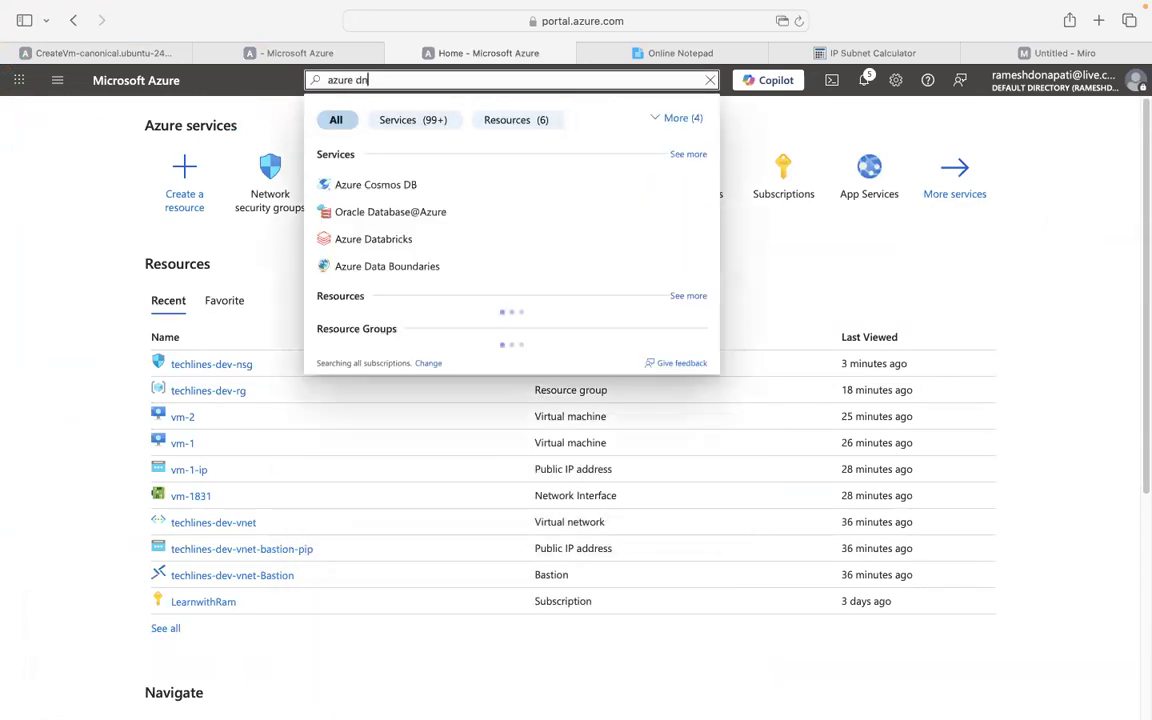
key(BackSpace)
key(BackSpace)
key(BackSpace)
key(BackSpace)
key(BackSpace)
key(BackSpace)
key(BackSpace)
key(BackSpace)
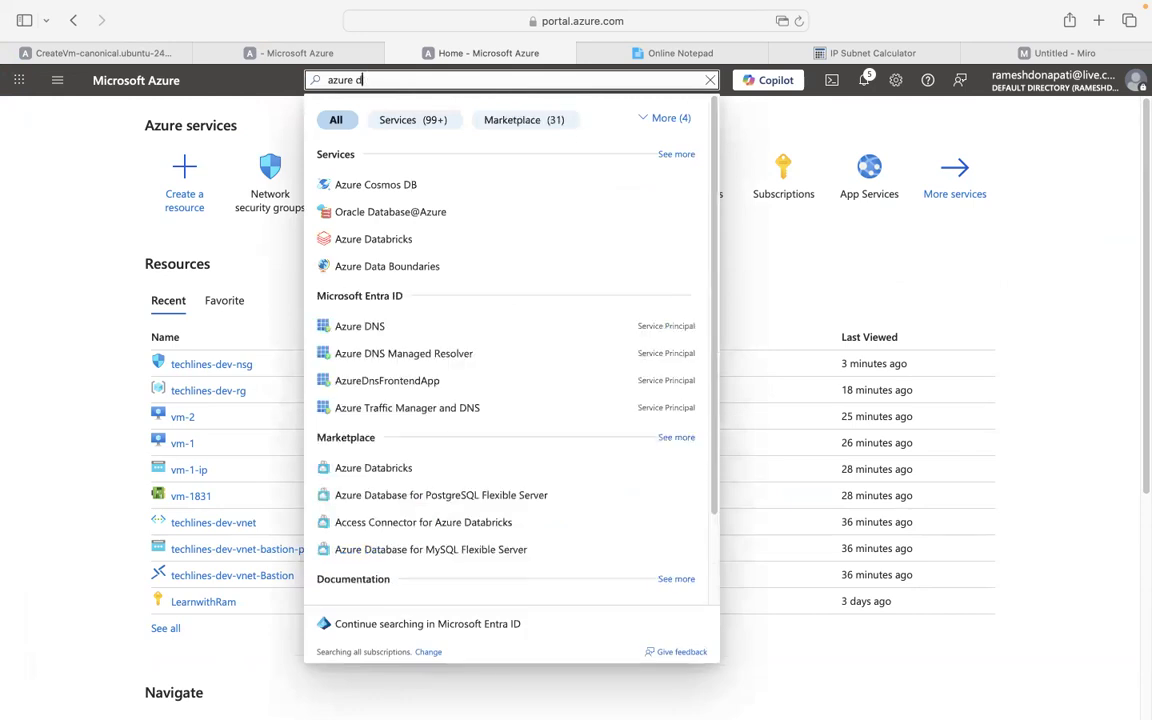
text(dnszones)
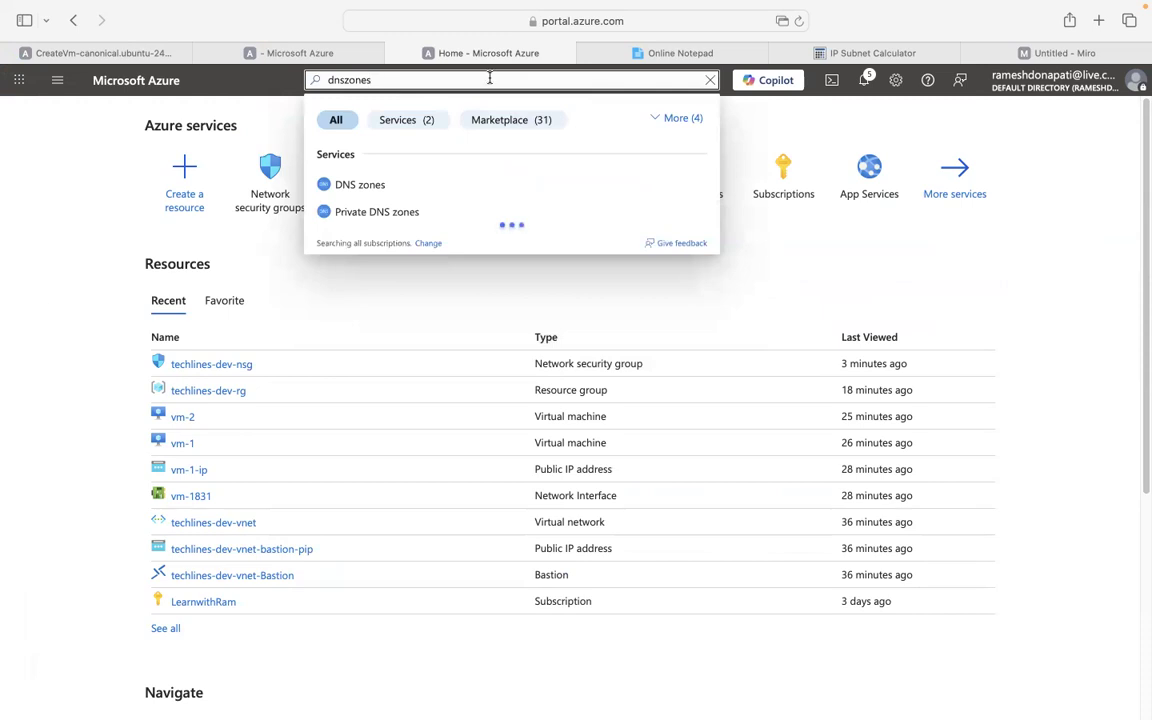
click(360, 186)
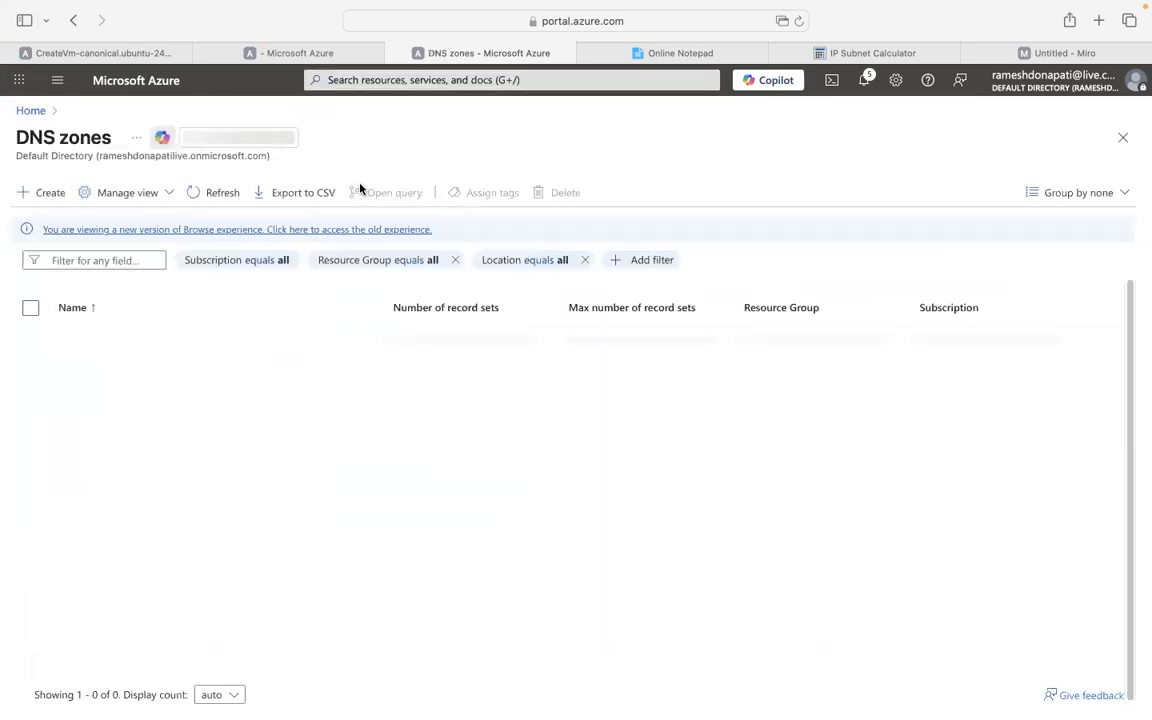
click(564, 566)
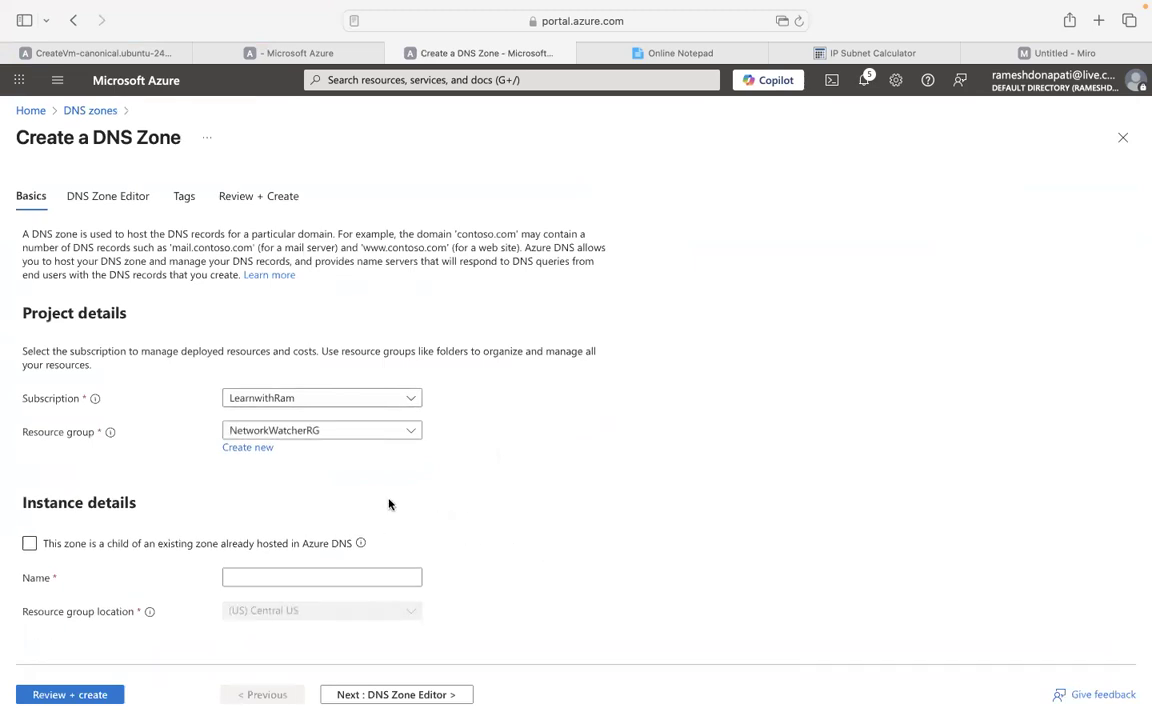
Put the new DNS zone in techlines-dev-rg and name it techlinessystems.com.
click(327, 433)
click(300, 527)
click(273, 577)
text(techlines)
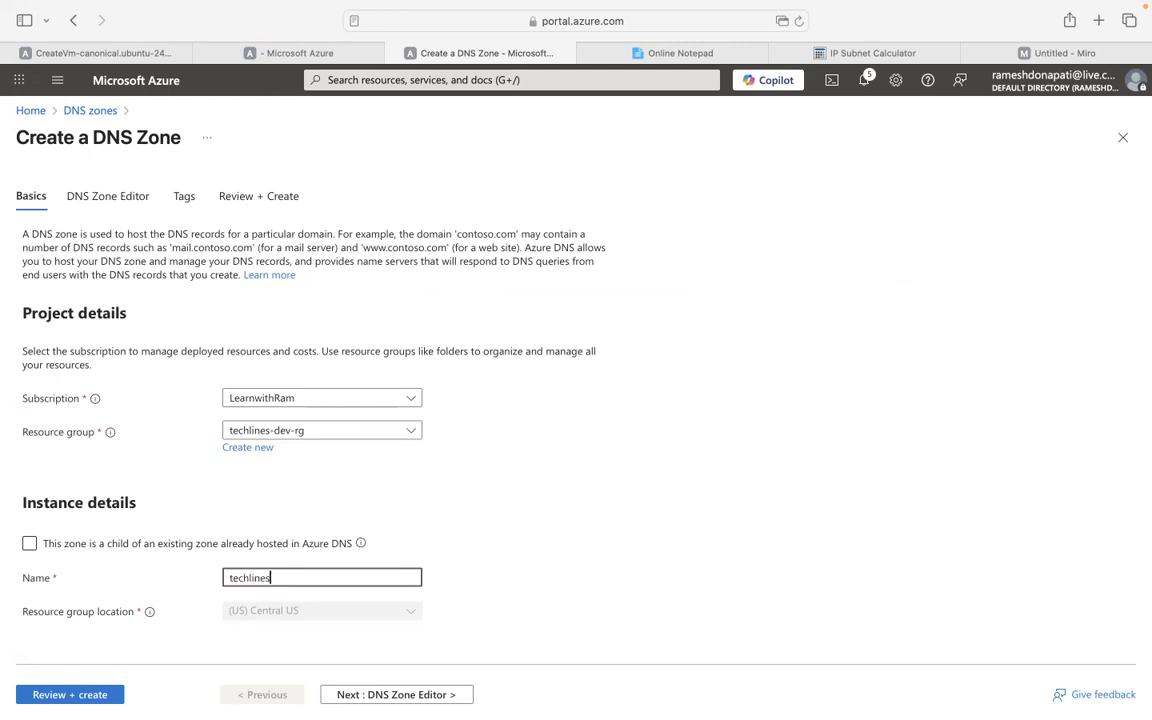
text(systes.com)
key(Left)
key(Left)
key(Left)
key(Left)
key(Left)
text(m)
click(535, 562)
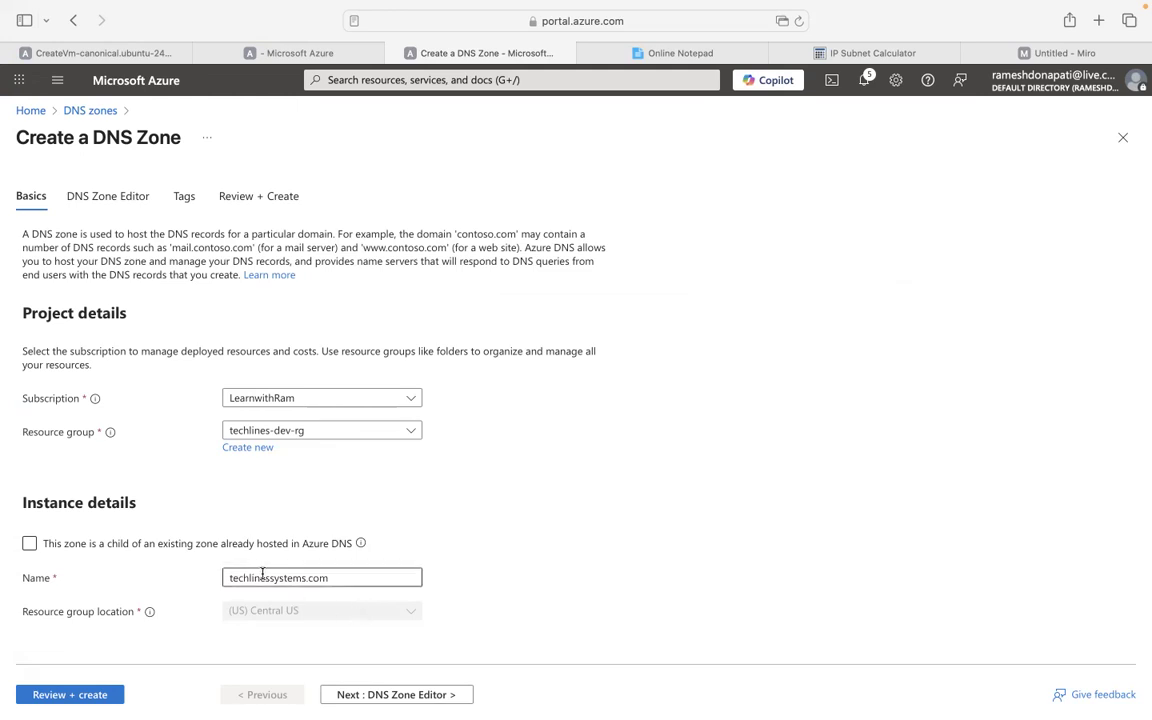
Review and create the techlinessystems.com public DNS zone.
click(380, 695)
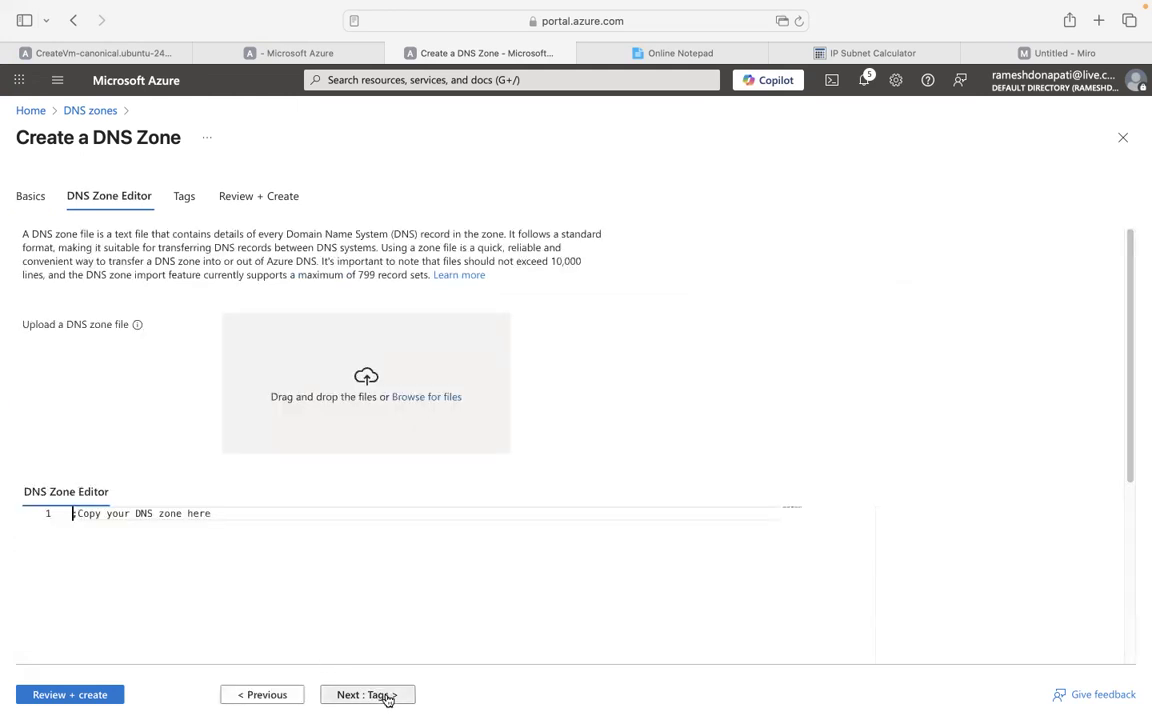
click(109, 697)
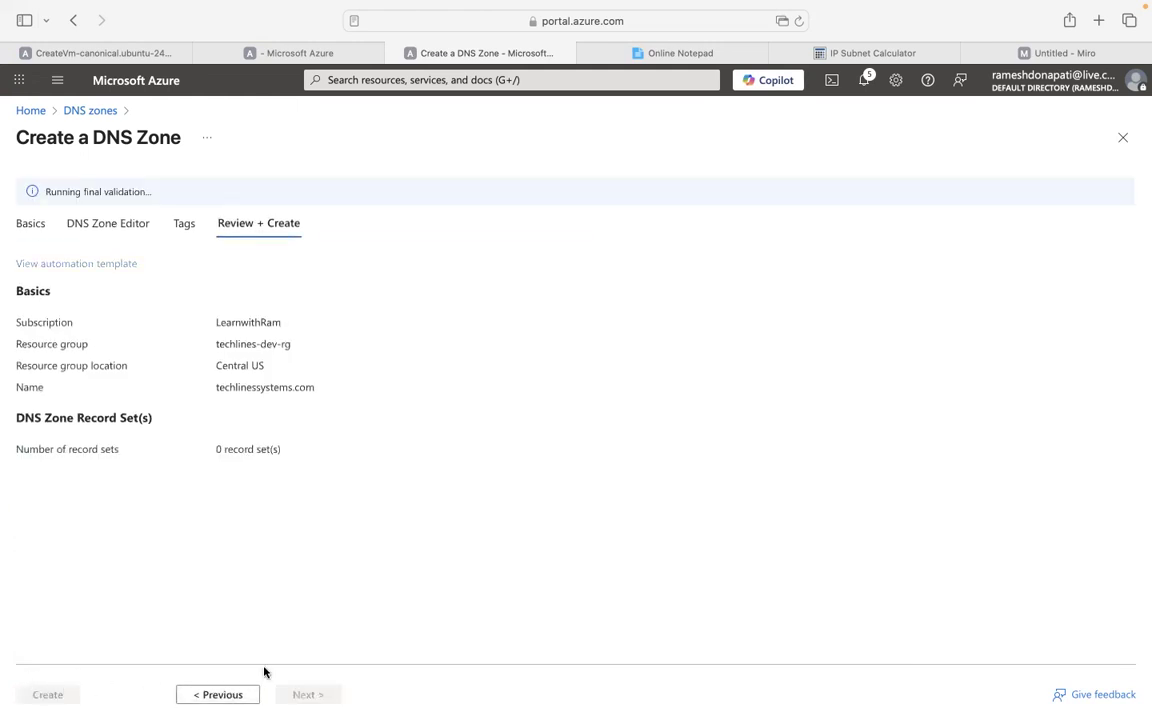
click(62, 696)
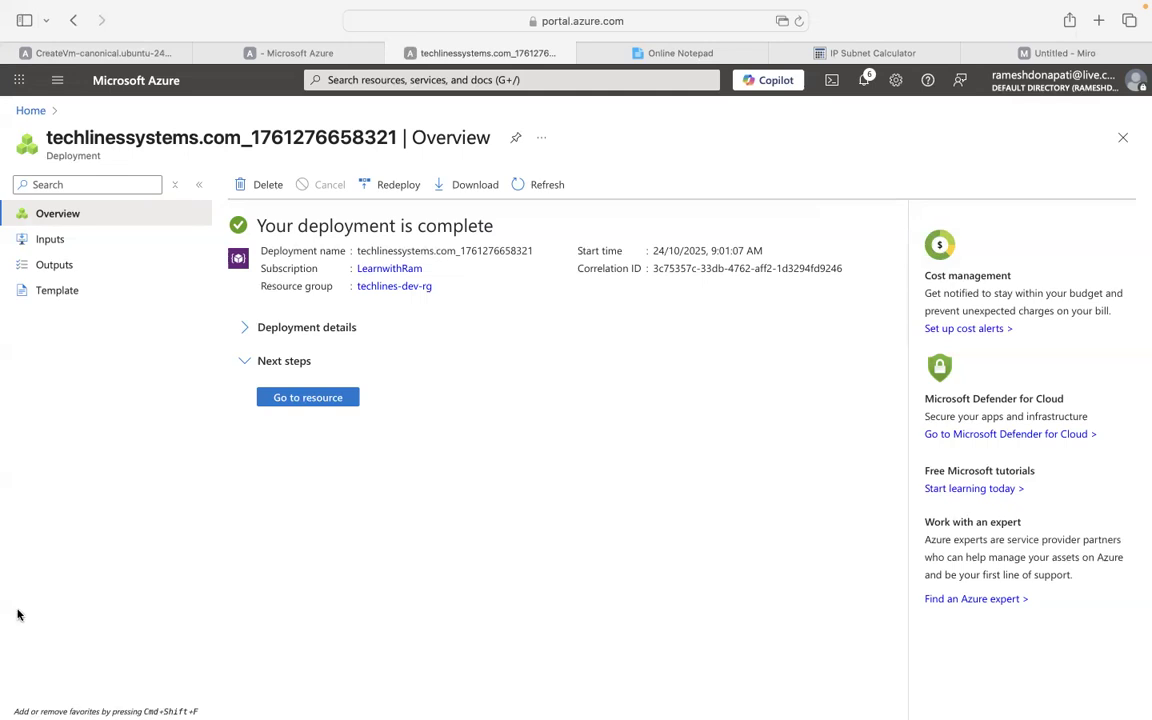
Open the techlinessystems.com zone's record sets and start a record set named dev.
click(292, 398)
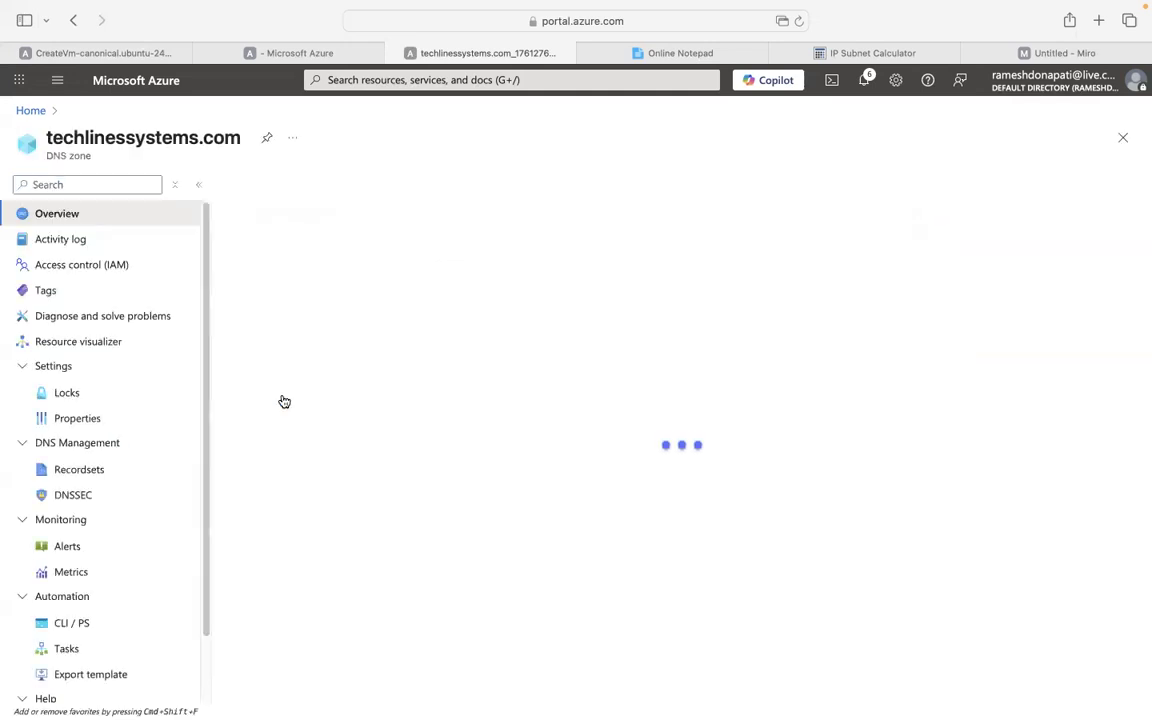
click(84, 470)
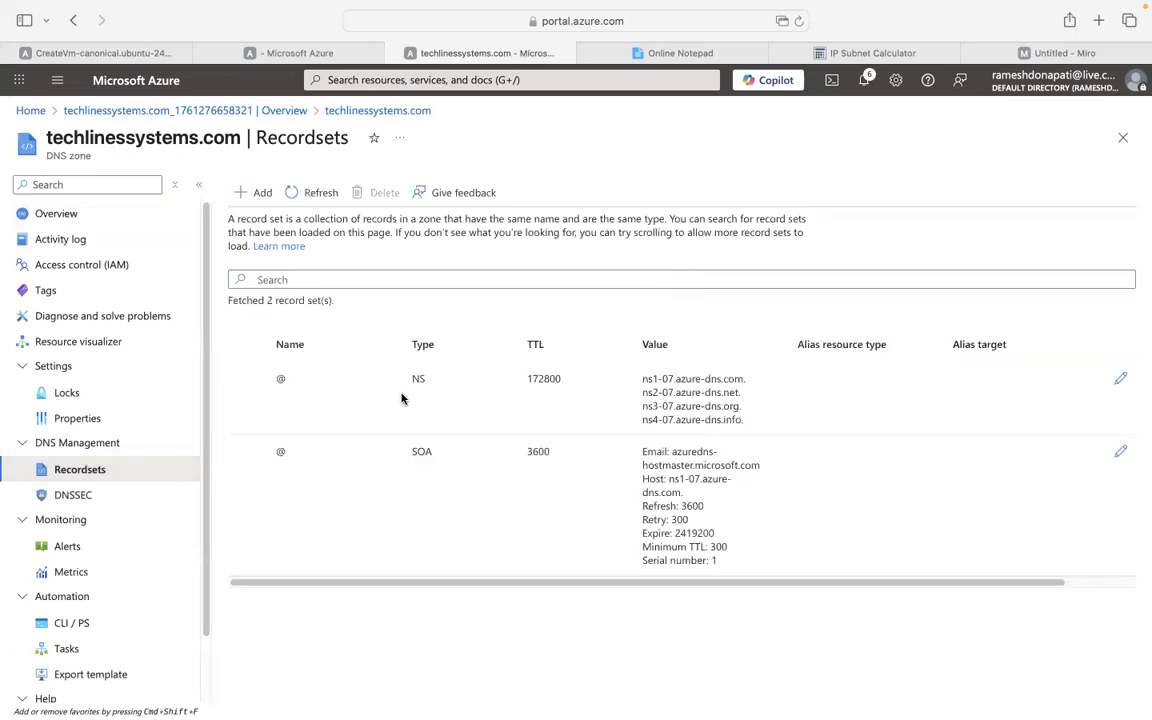
click(262, 198)
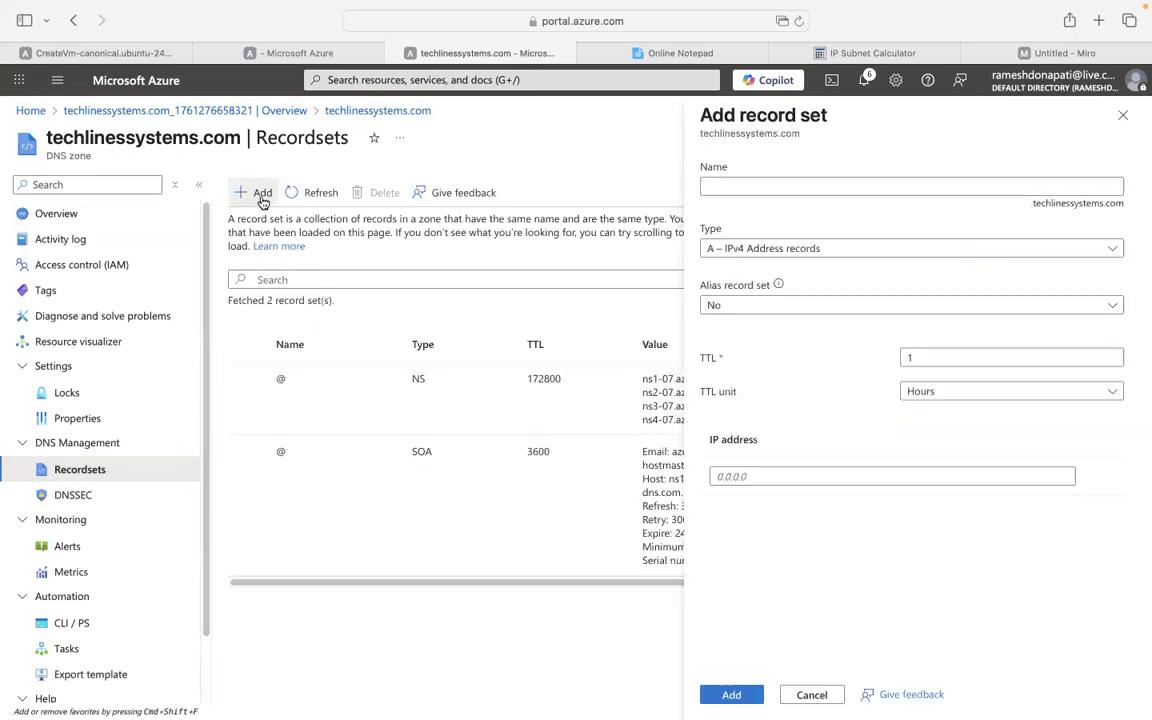
click(783, 186)
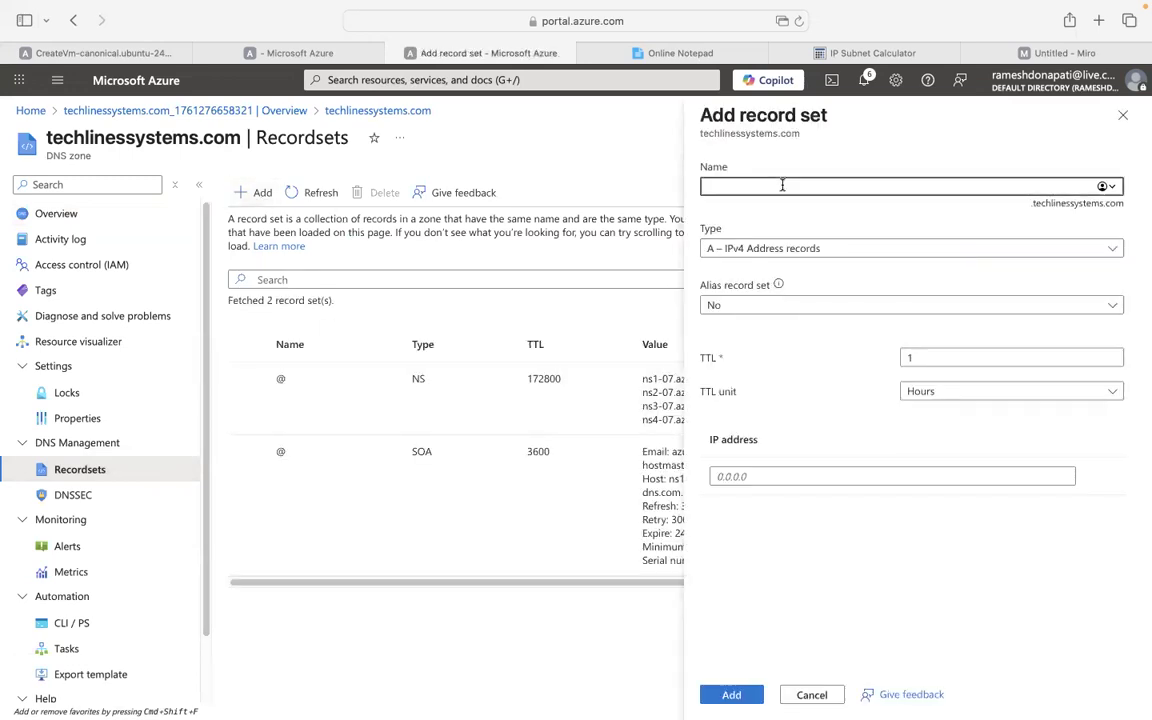
text(dev)
Set the dev record type to CNAME with alias record set turned off.
click(869, 252)
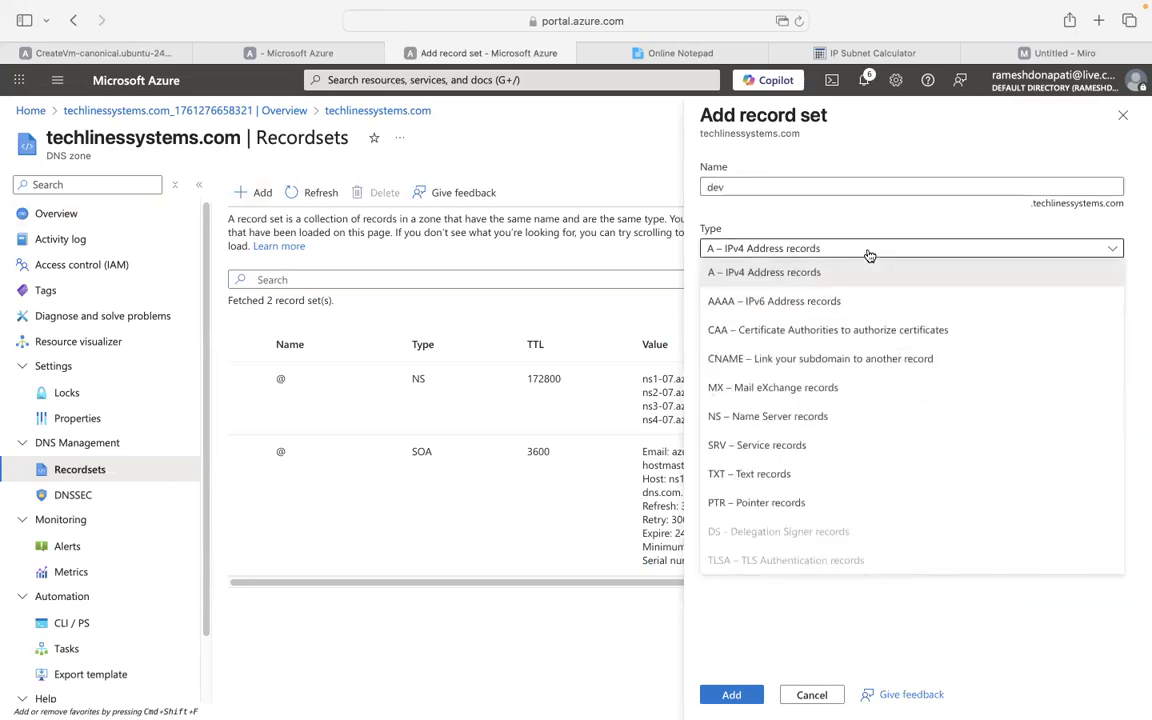
click(801, 361)
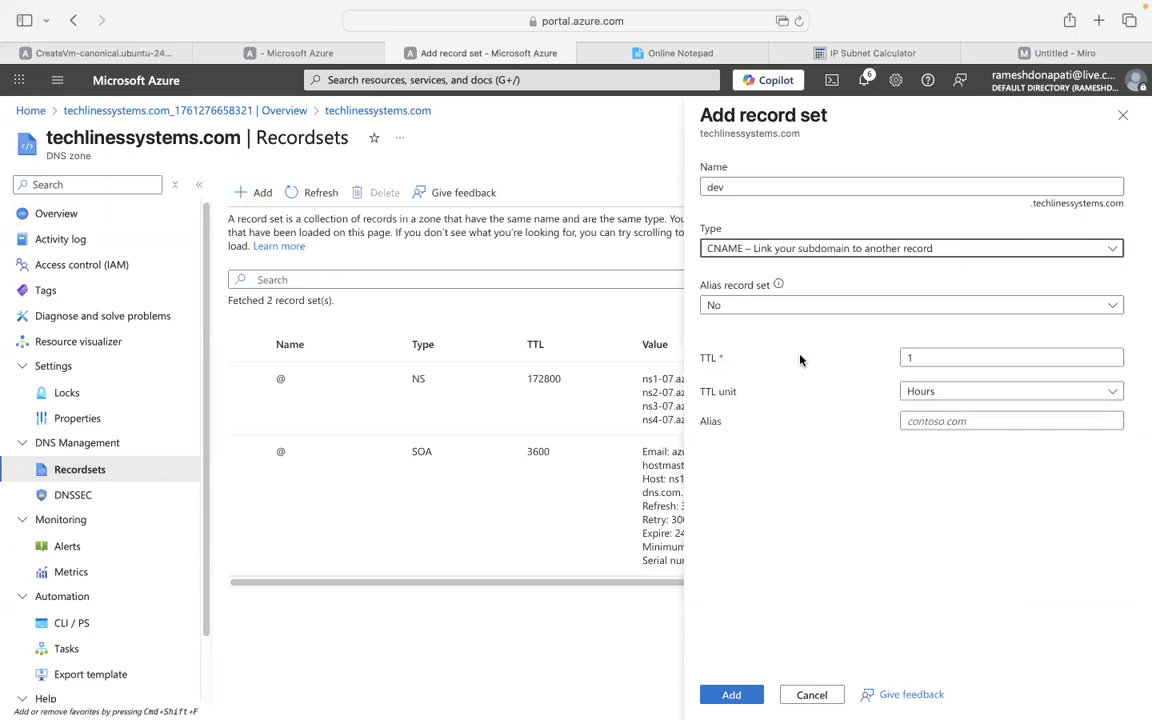
click(797, 303)
click(739, 357)
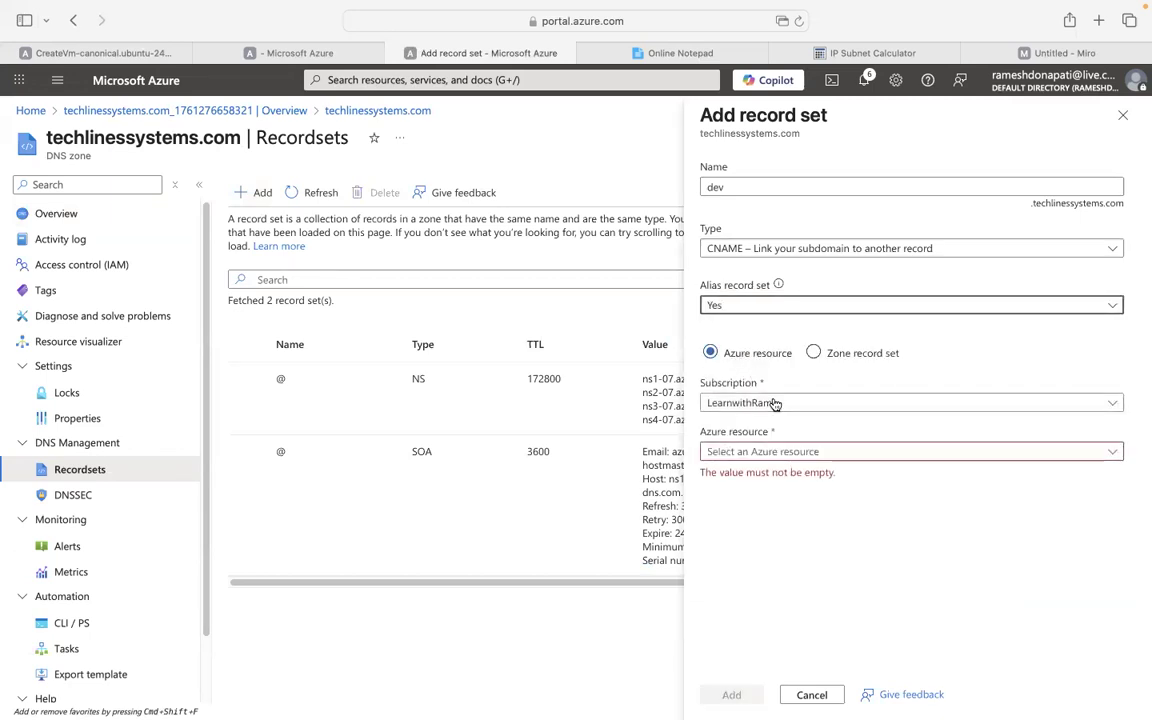
click(804, 312)
click(746, 249)
click(746, 249)
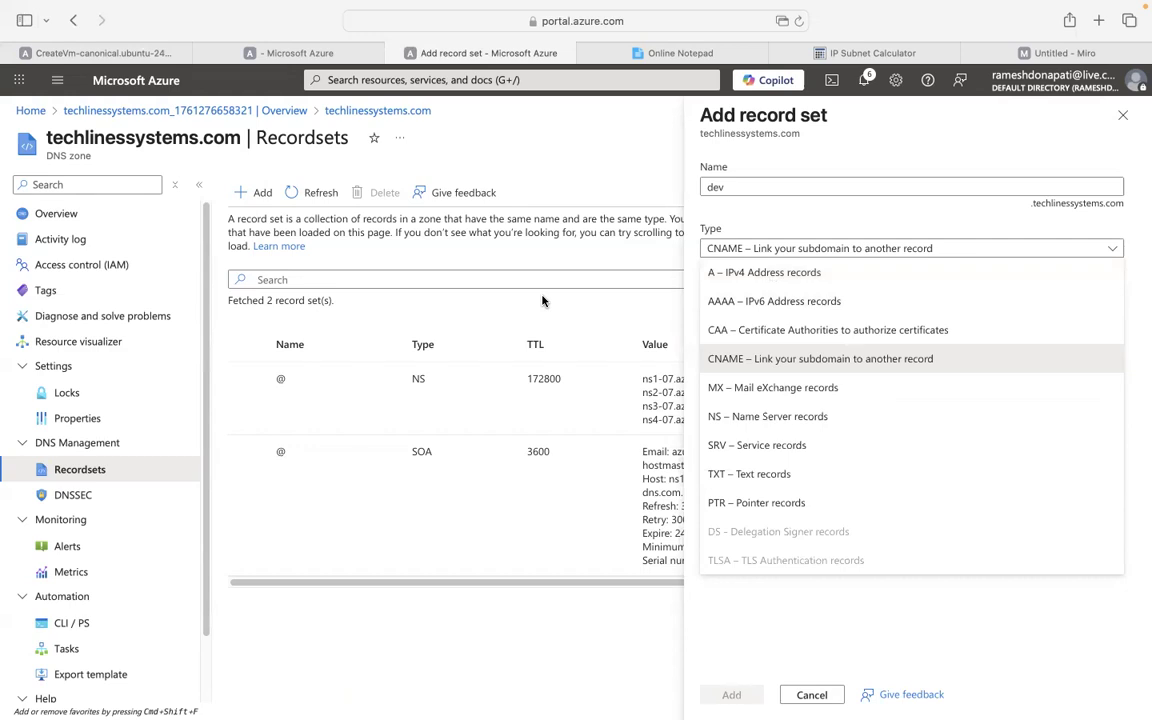
click(761, 359)
click(761, 306)
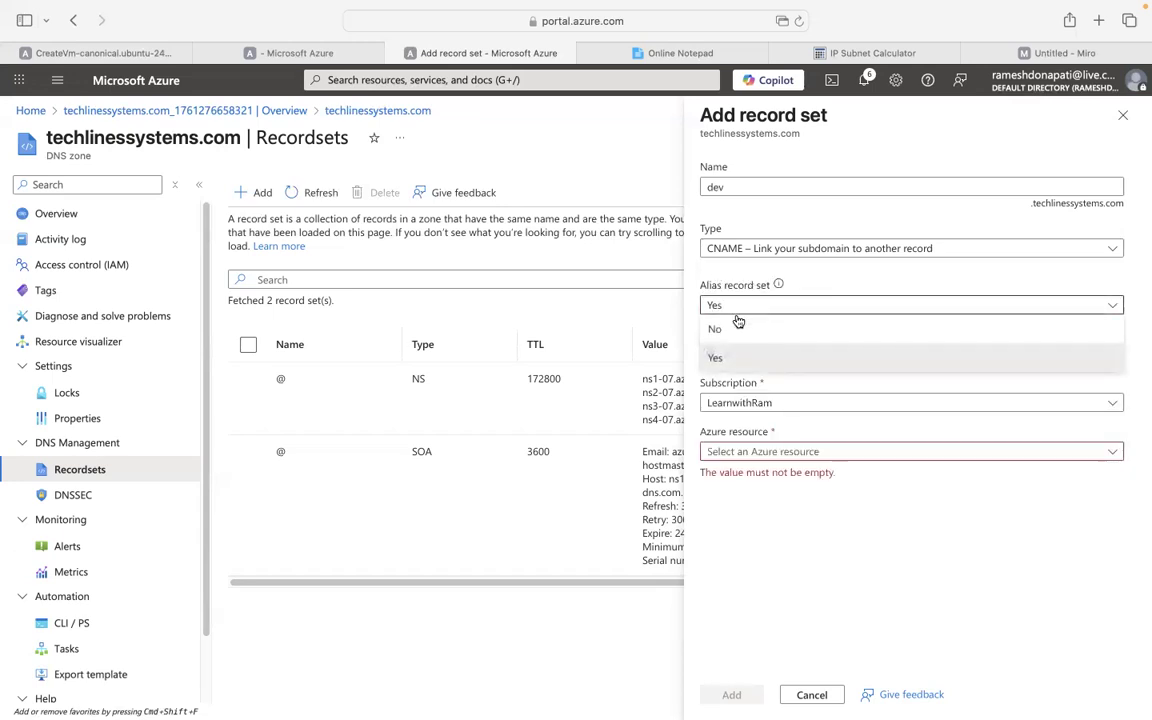
click(730, 326)
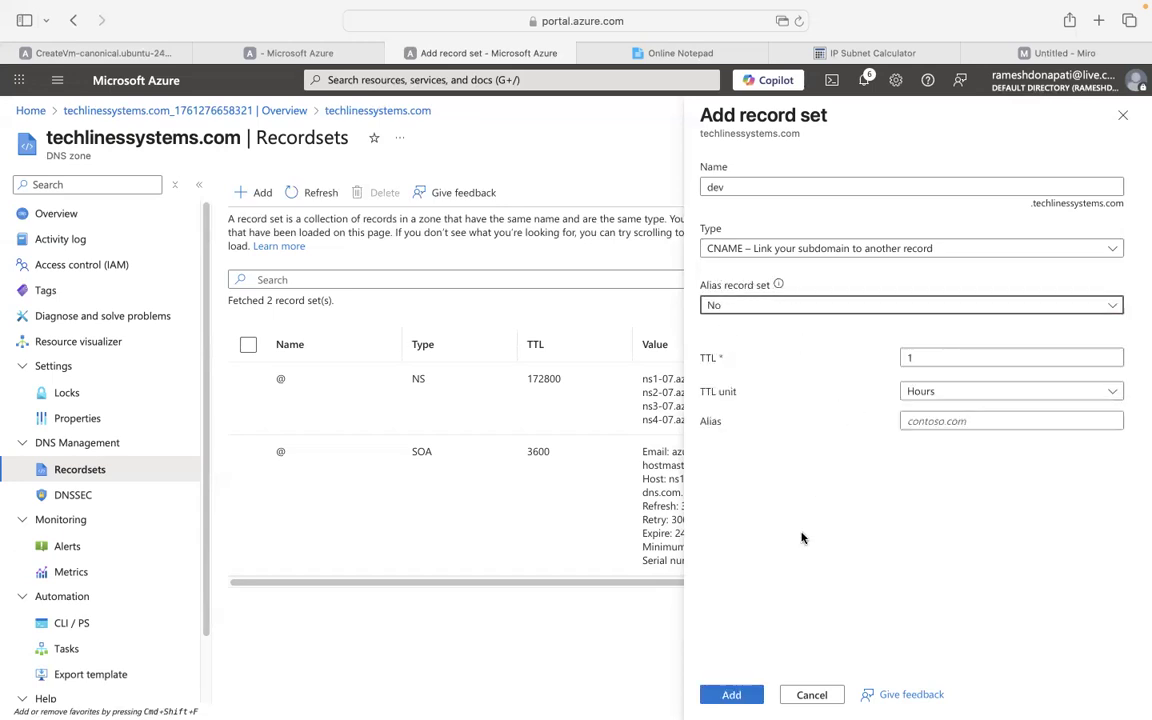
Discard the dev CNAME record set without adding it, leaving only NS and SOA.
click(943, 421)
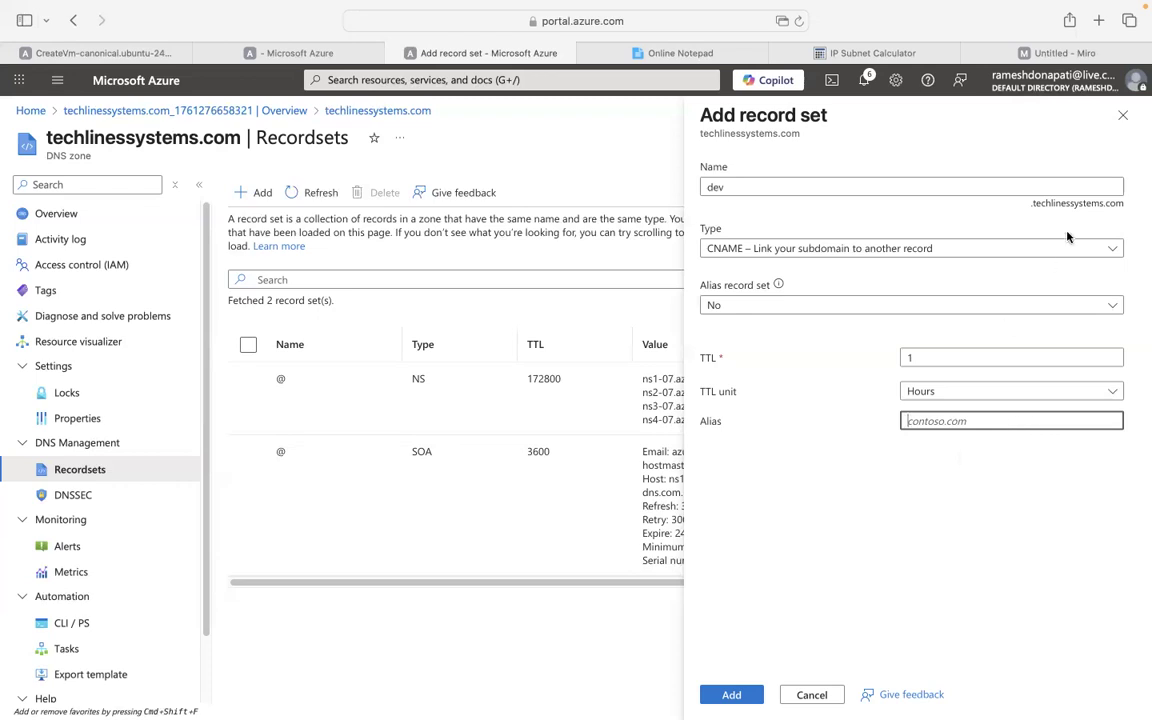
click(1122, 115)
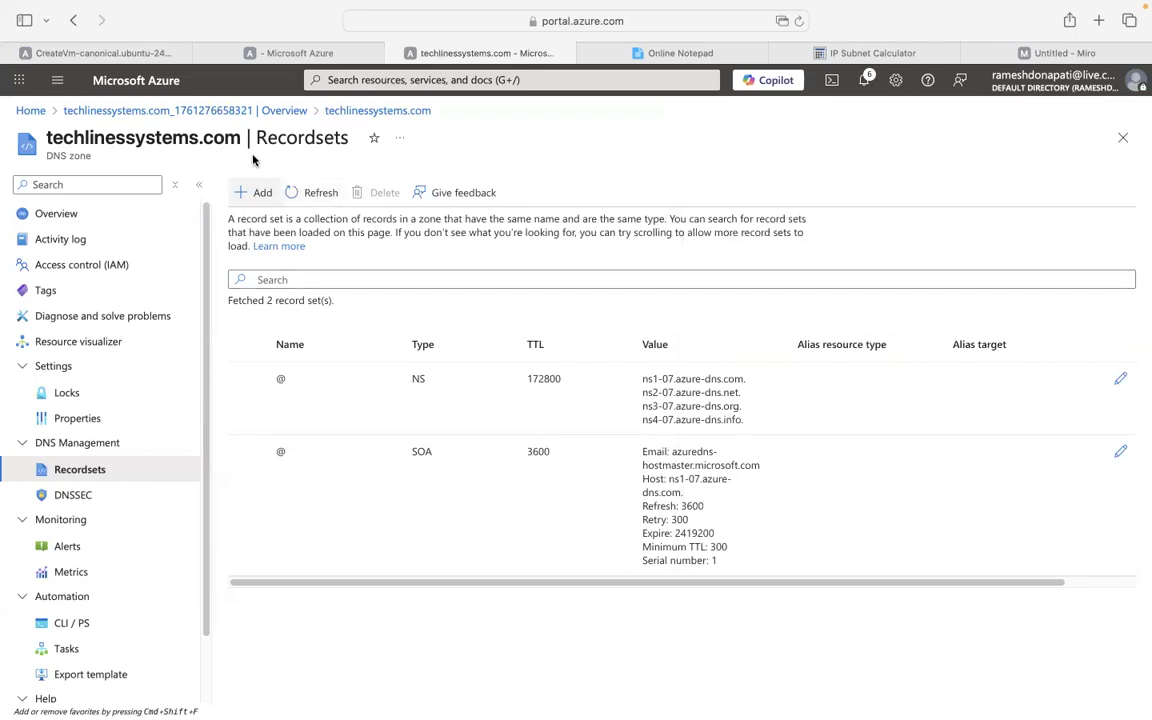
Return to Azure Home, search 'private dns zones', then dismiss the search results.
click(188, 110)
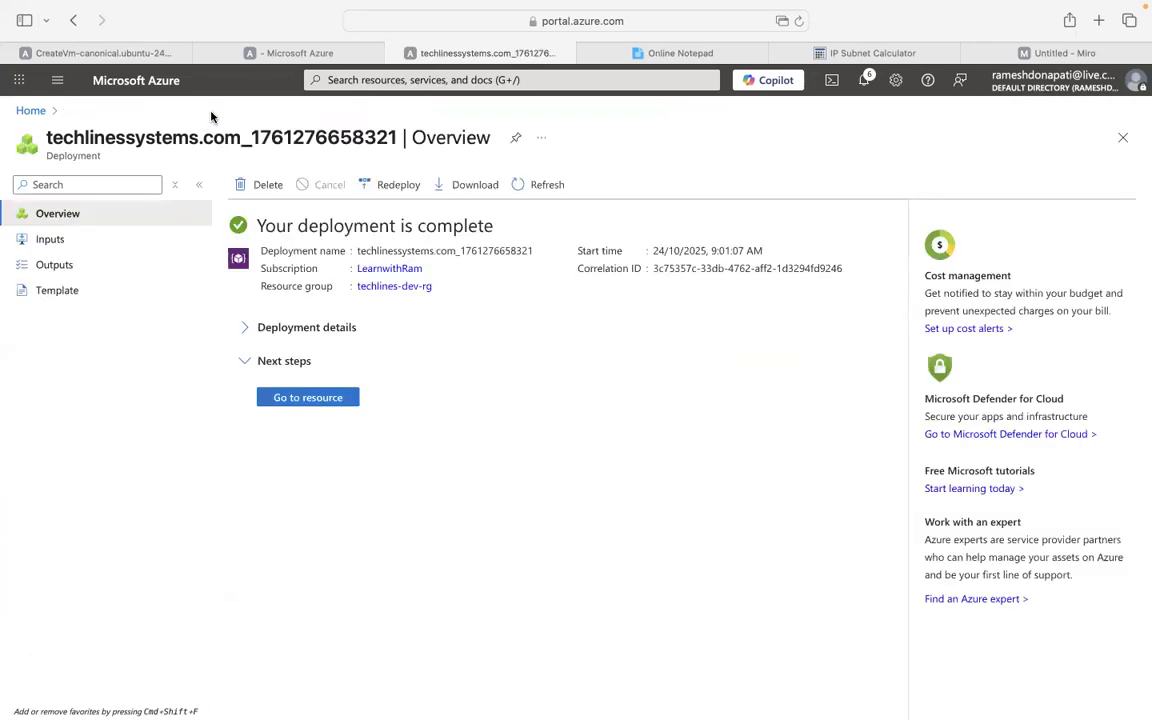
click(38, 113)
click(404, 80)
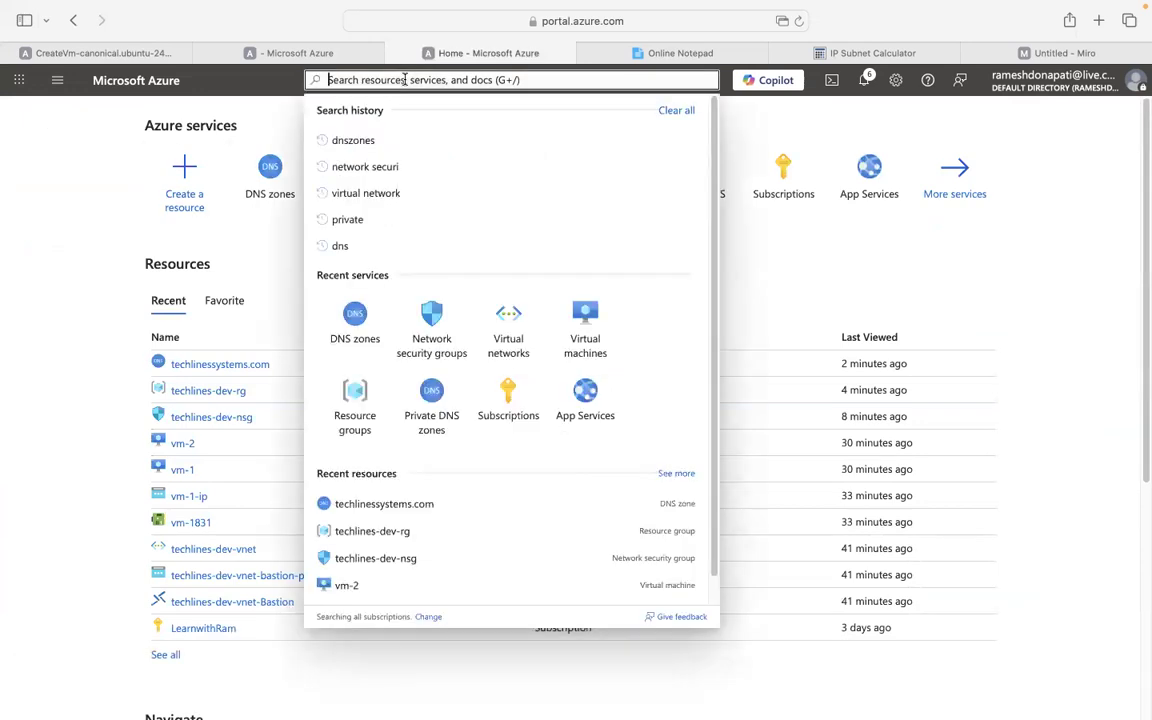
text(private dns zones)
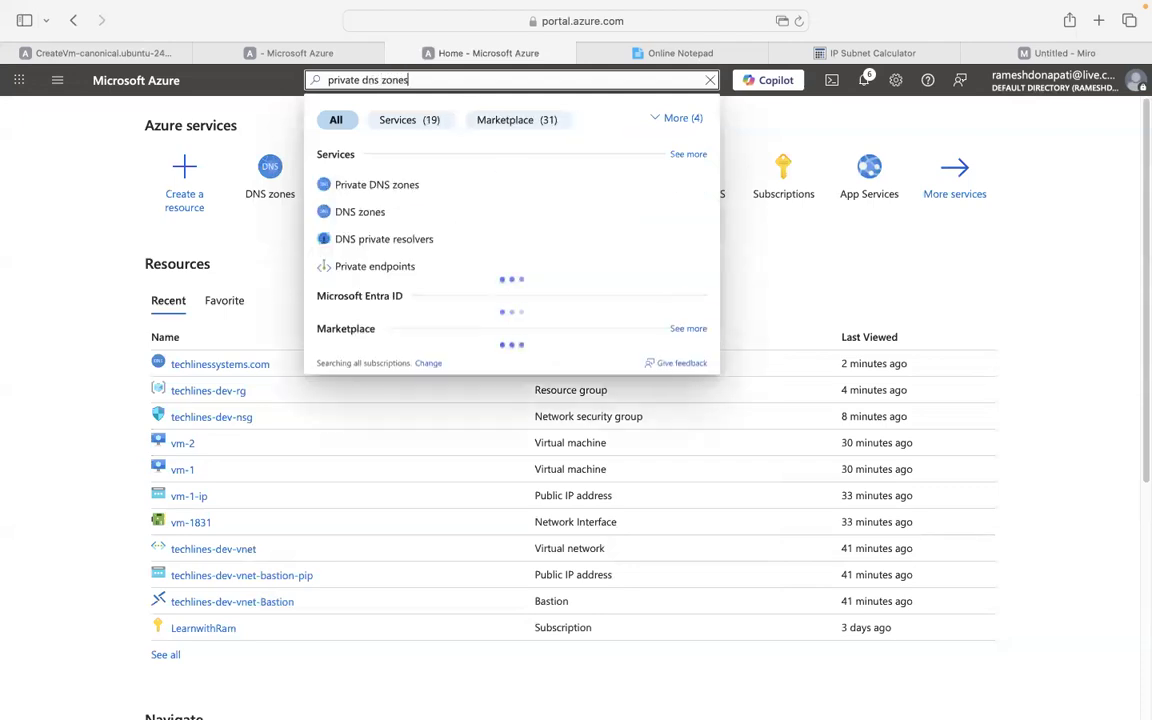
click(70, 146)
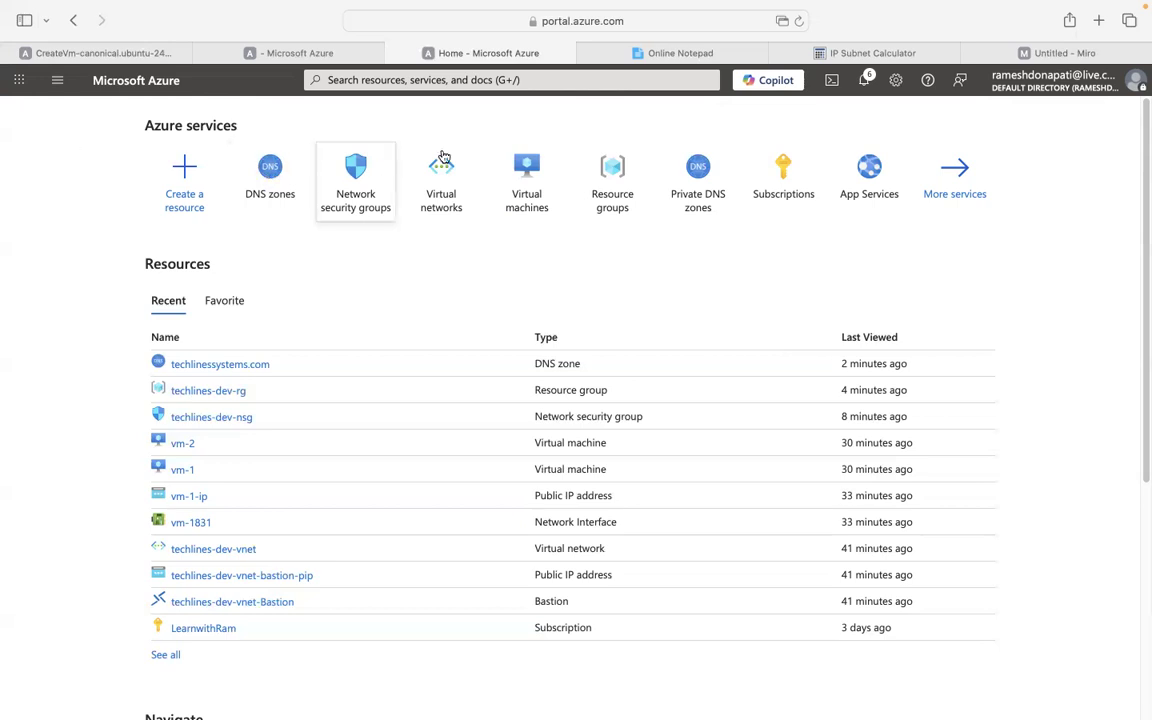
Search 'private dnszones' and open the empty Private DNS zones service page.
click(519, 81)
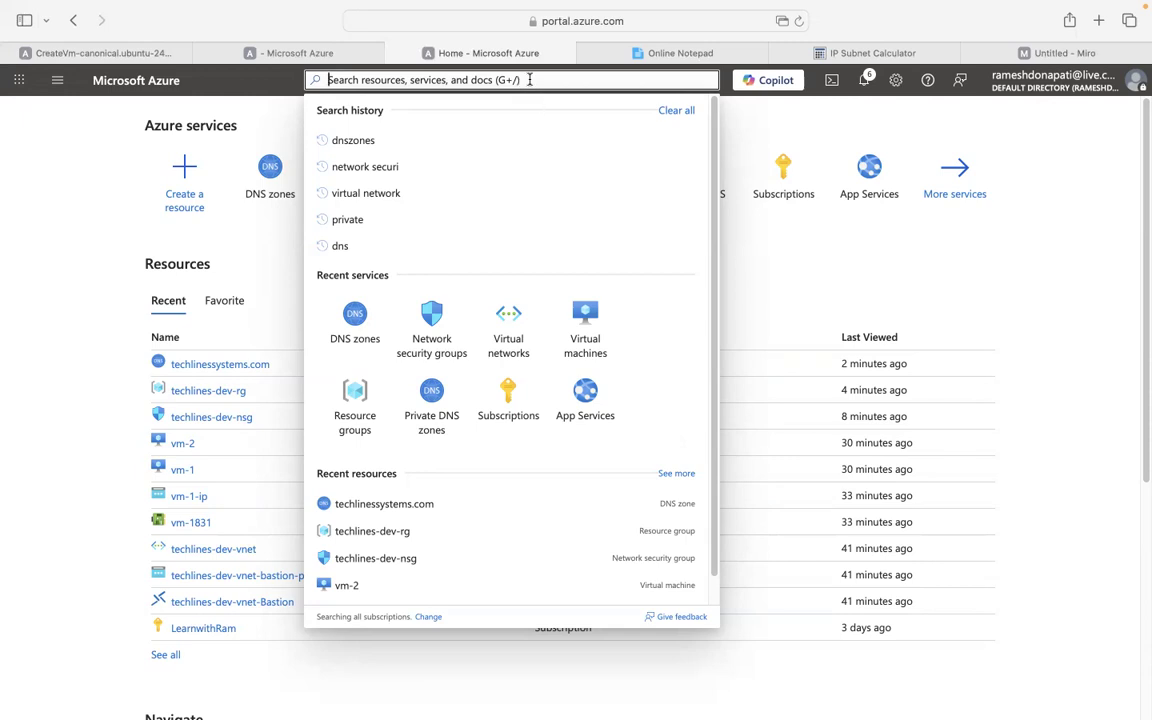
text(pri)
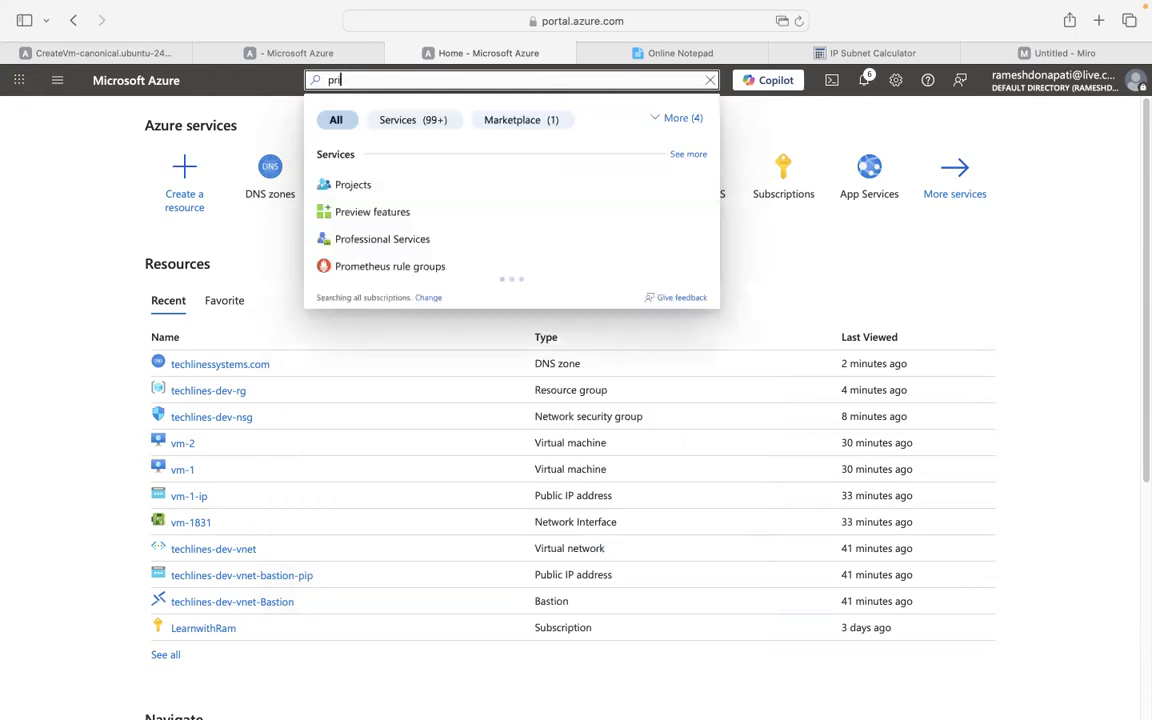
text(vate )
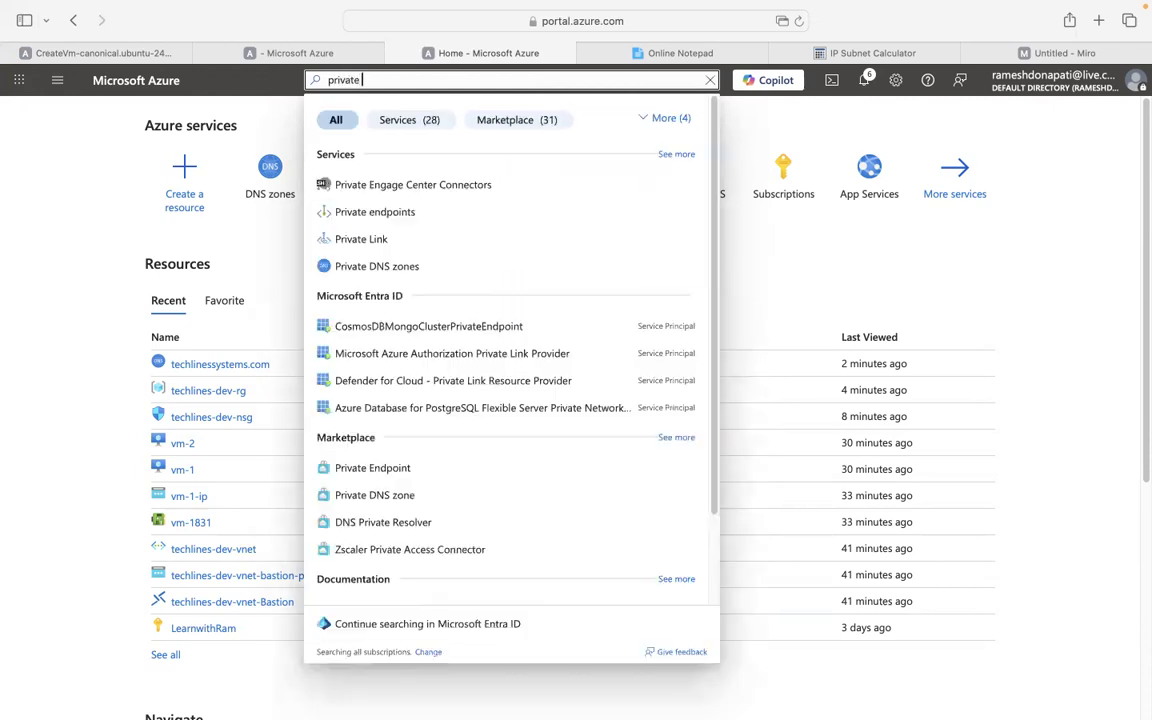
text(dnszones)
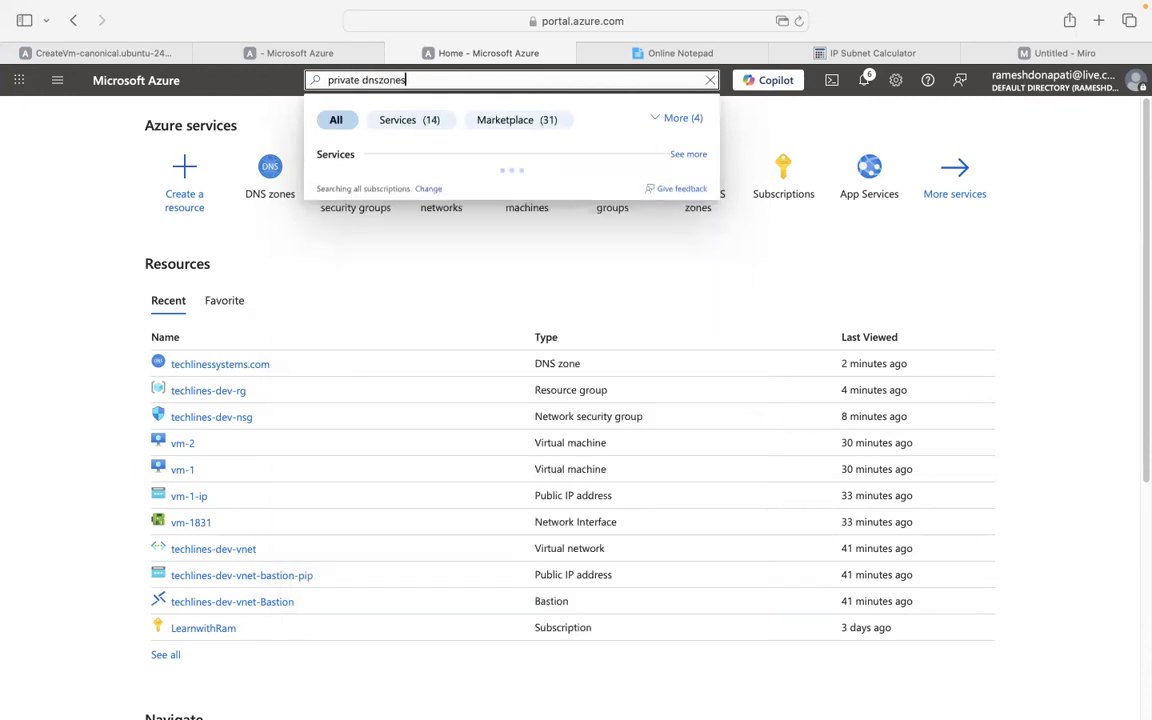
click(419, 186)
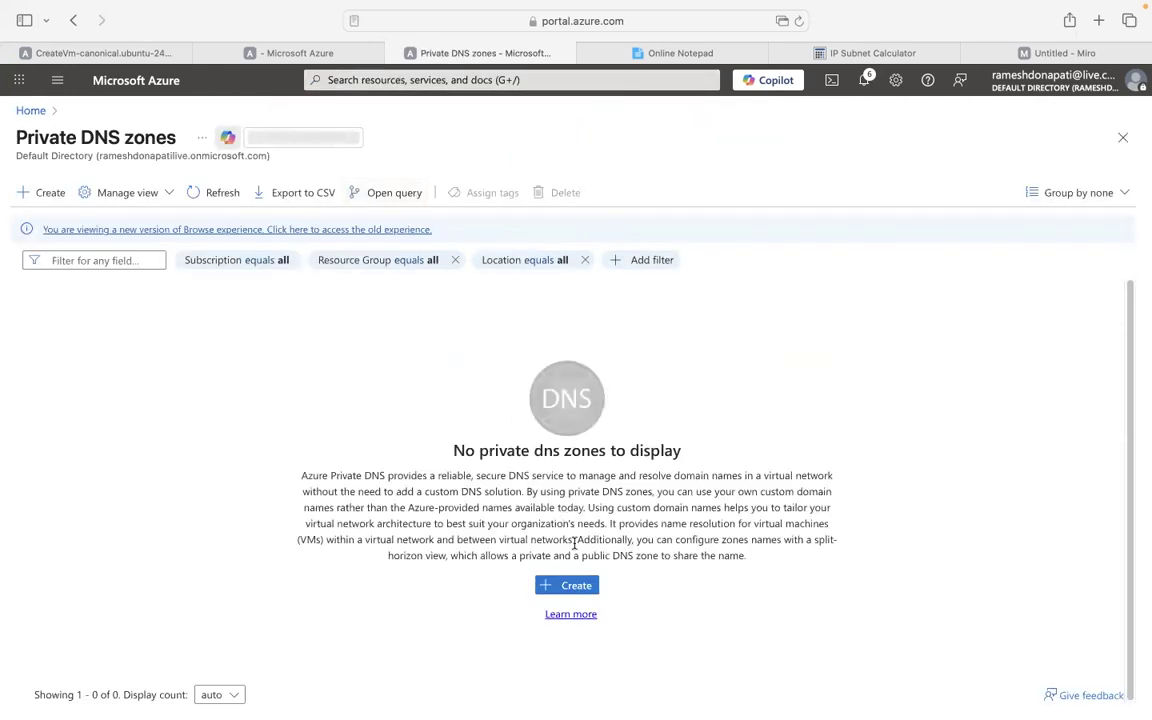
Start a private DNS zone named techlines-pdns-dev.com in resource group techlines-dev-rg.
click(572, 586)
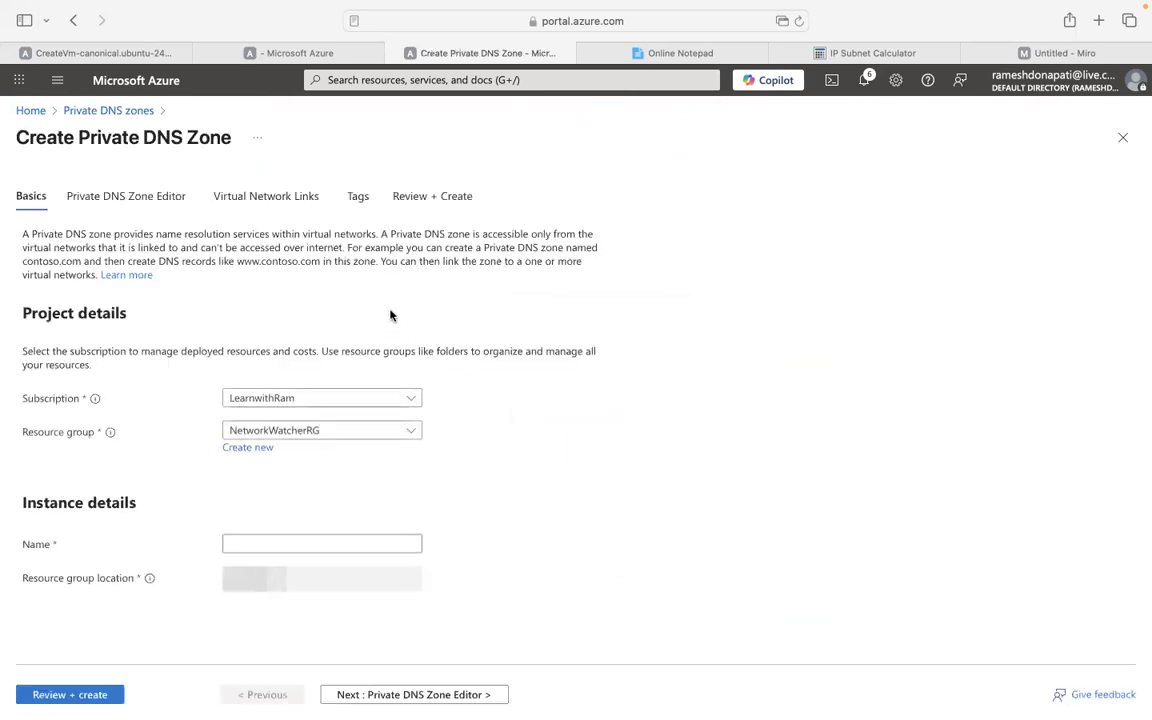
click(273, 545)
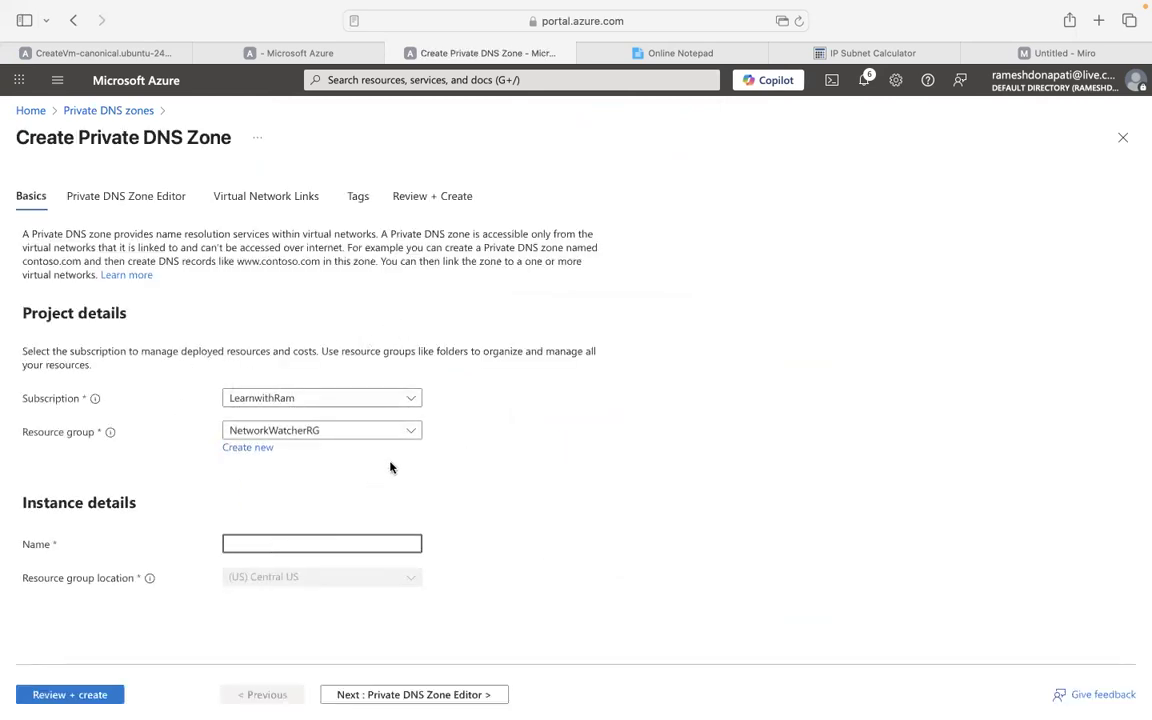
click(393, 437)
click(258, 517)
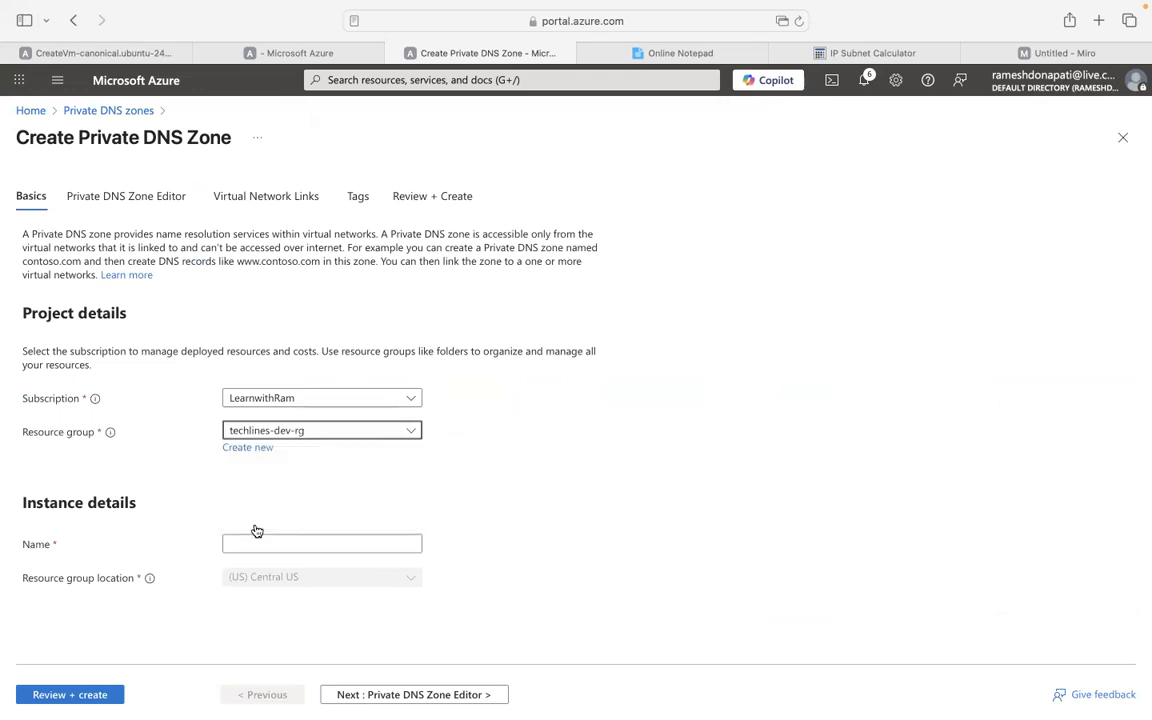
click(280, 539)
text(techlin)
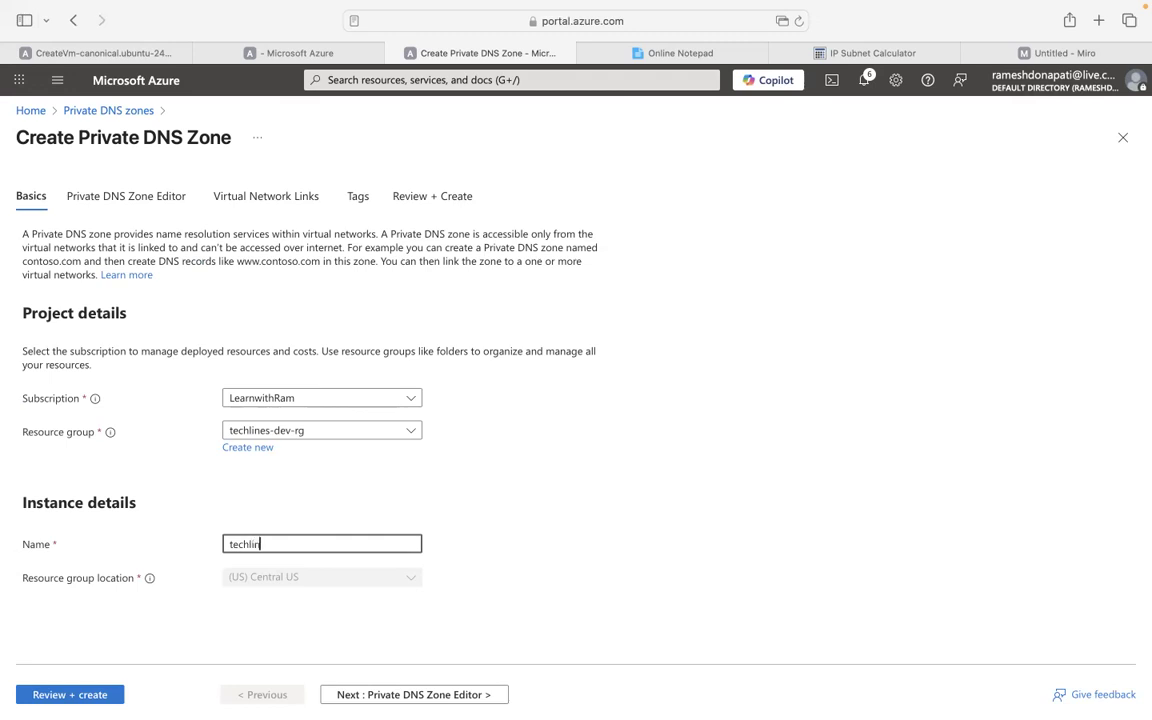
text(es-pdns)
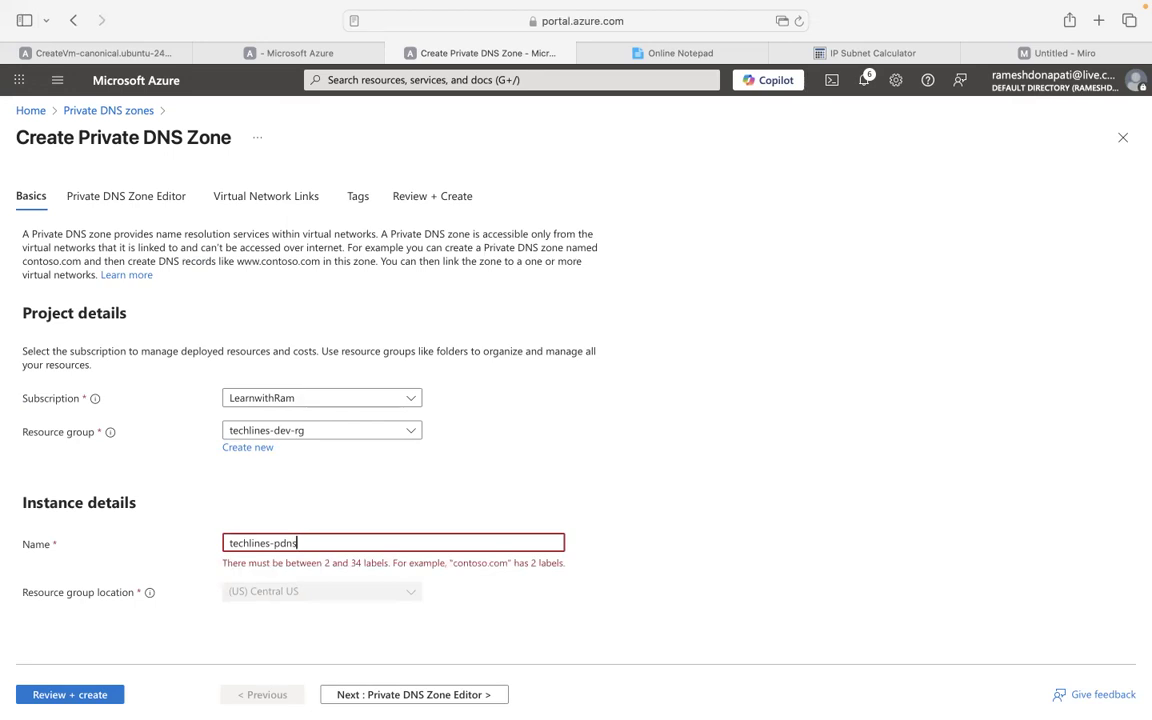
text(-dev)
text(.com)
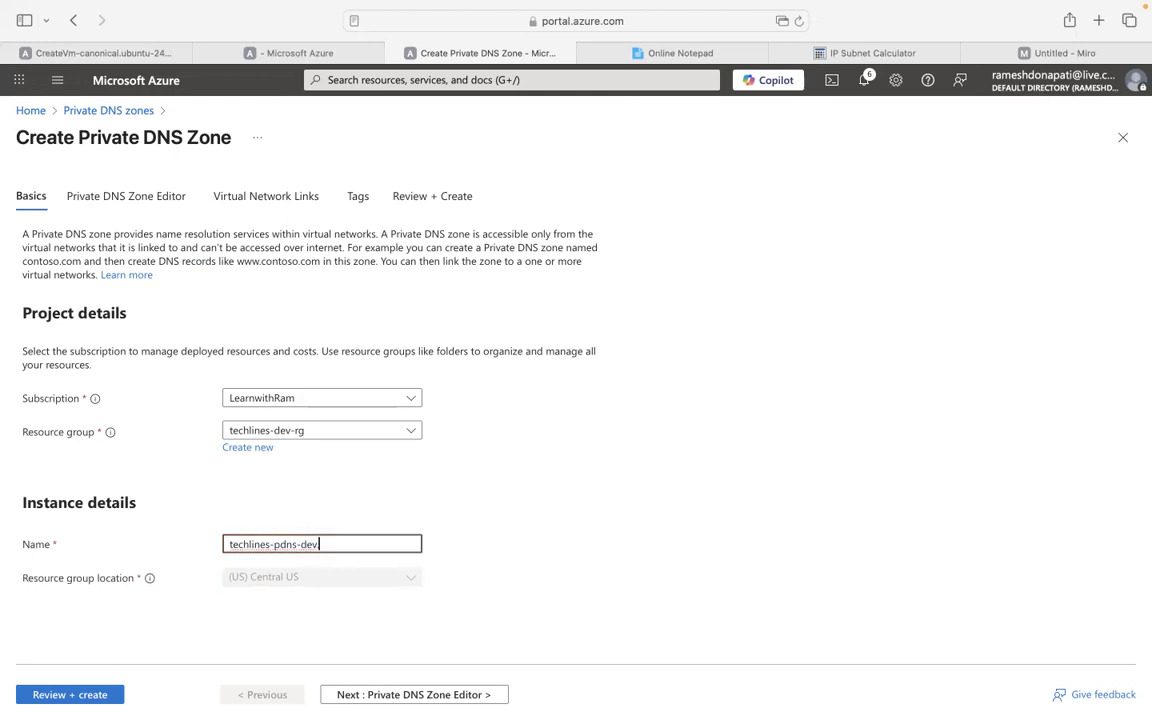
click(652, 438)
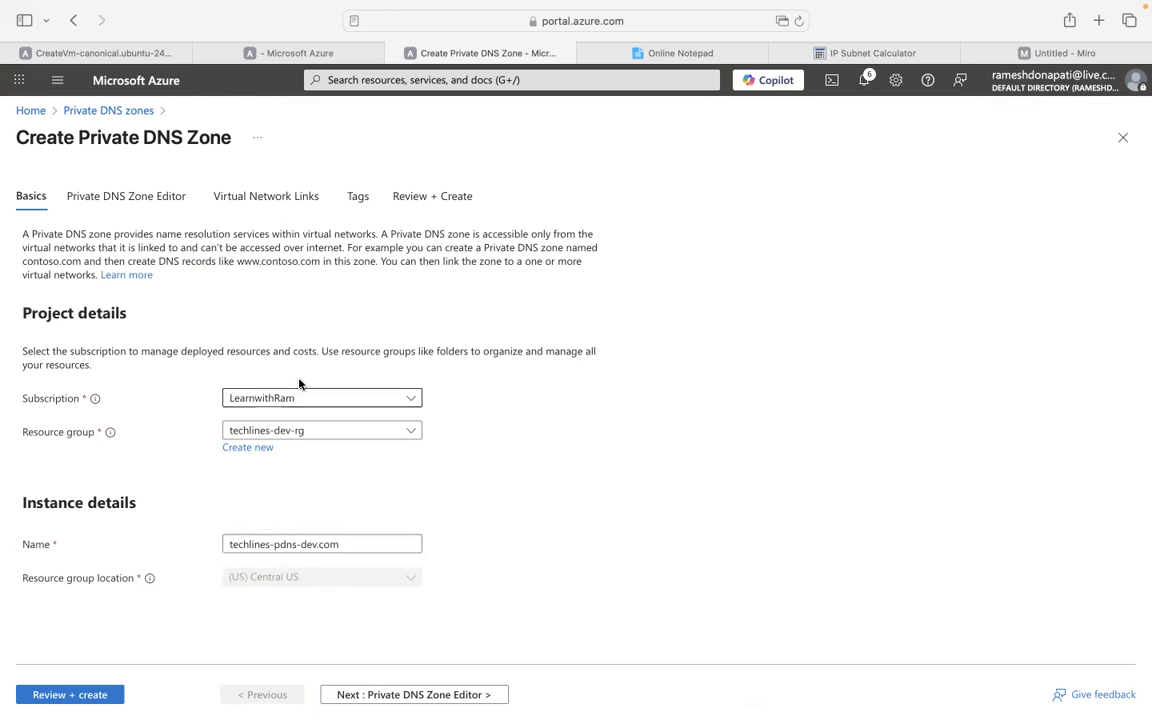
click(130, 192)
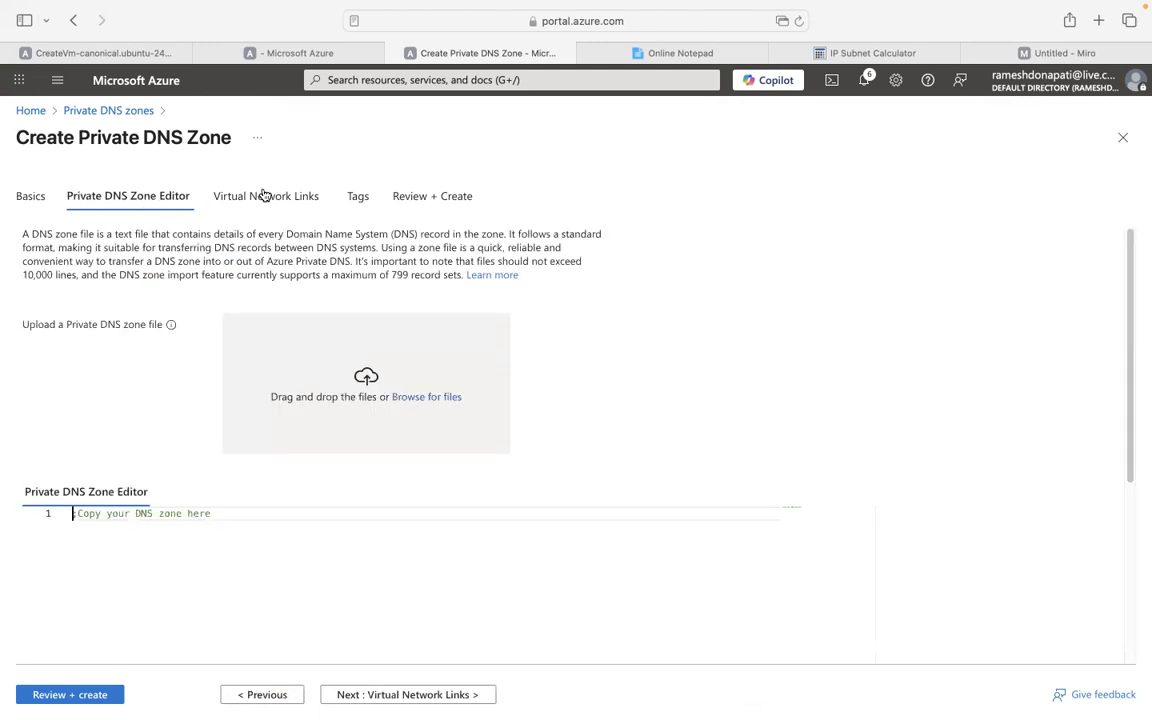
Review and create the techlines-pdns-dev.com private zone, then show slide 11 in Google Slides.
click(264, 194)
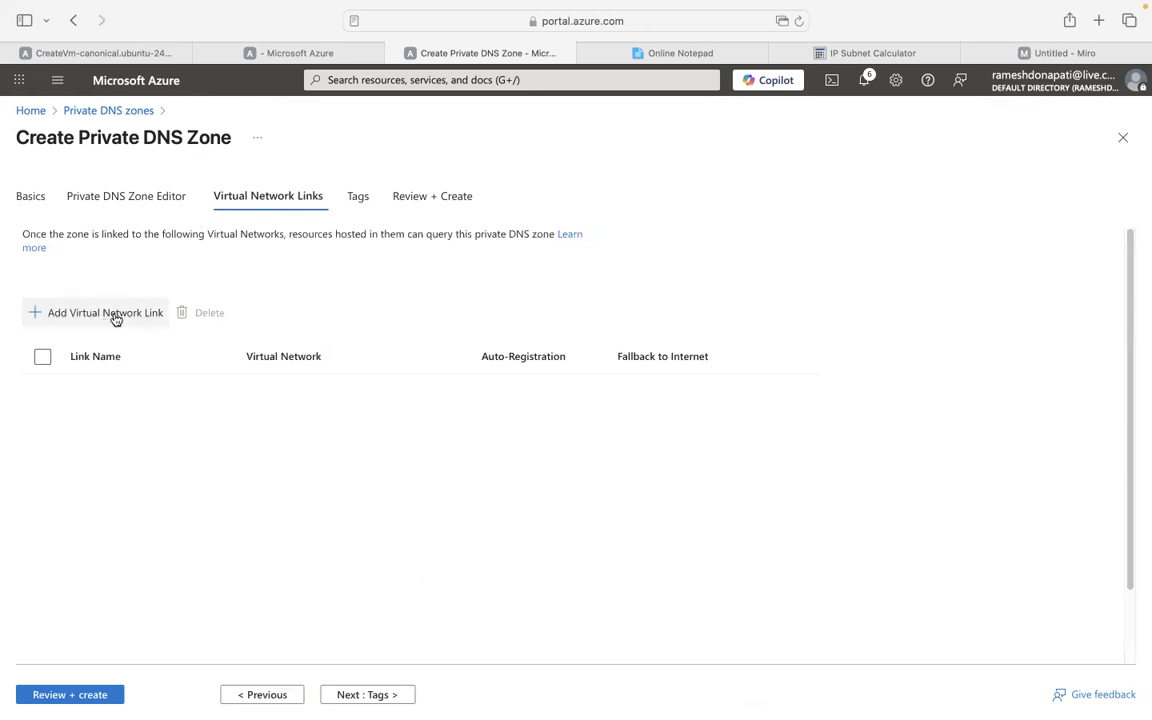
click(366, 199)
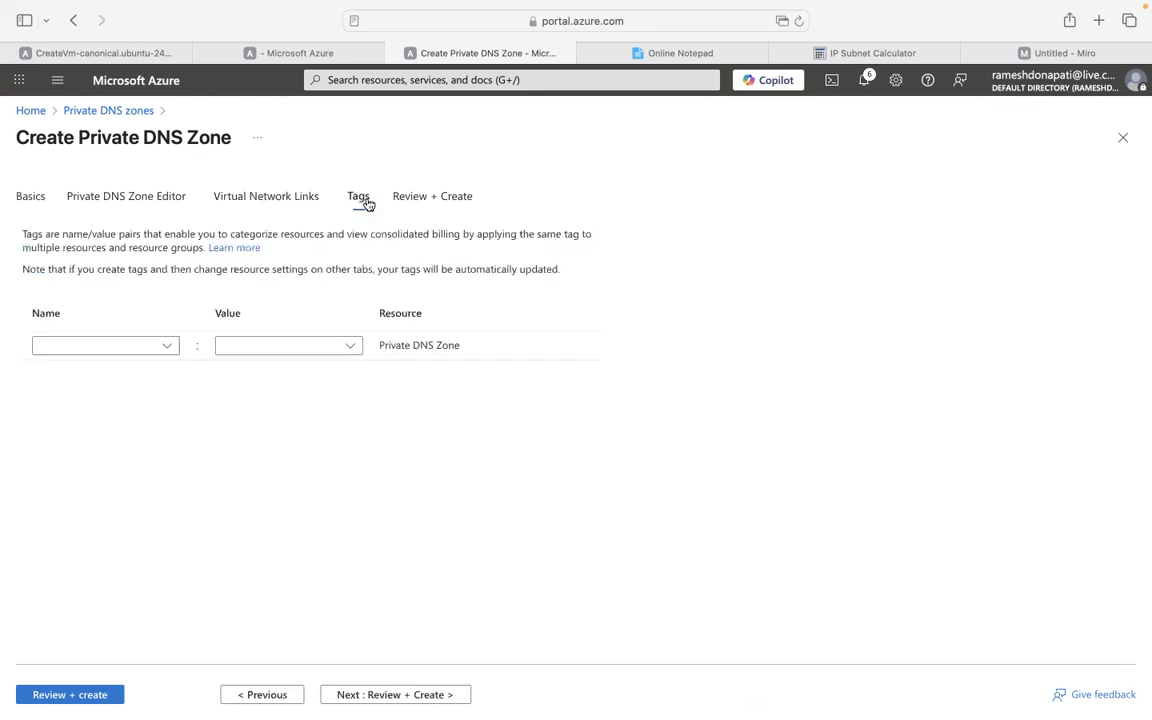
click(431, 199)
click(40, 228)
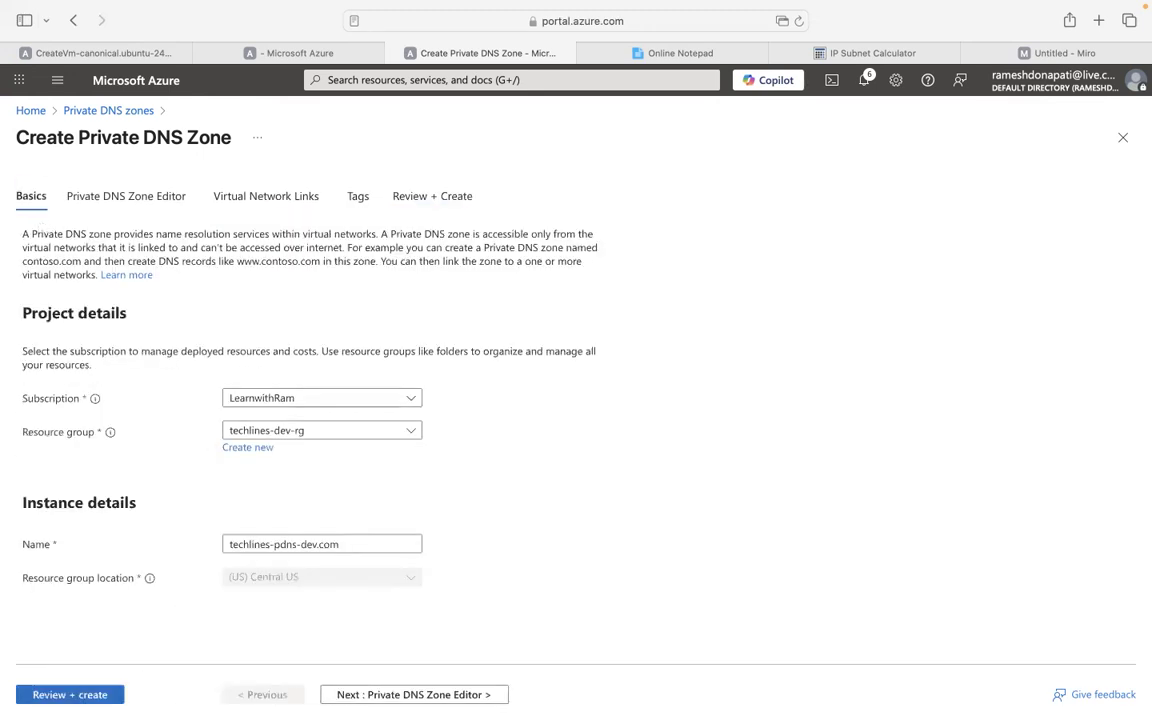
click(73, 696)
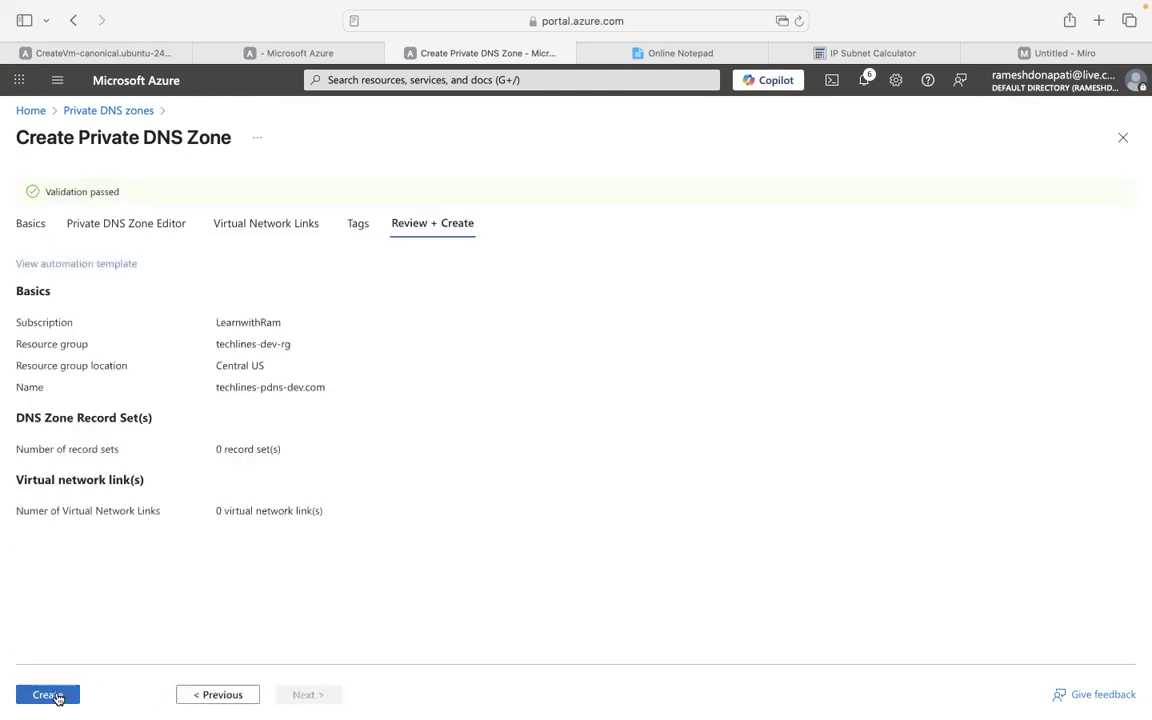
click(47, 694)
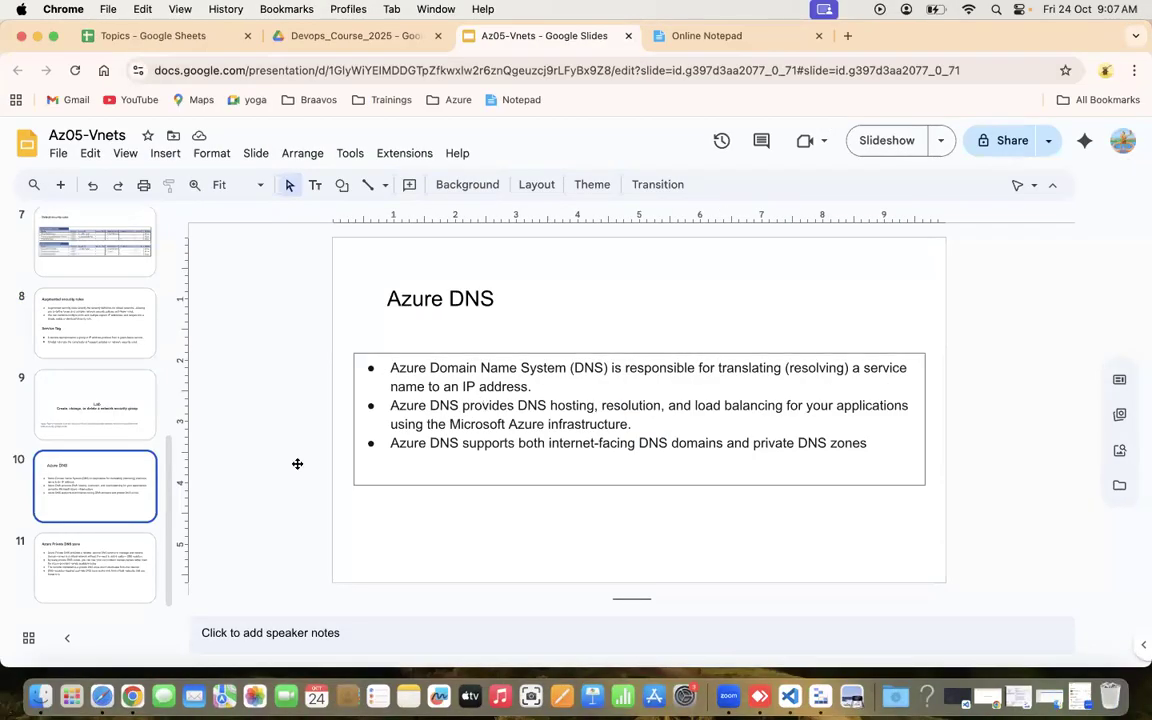
click(87, 568)
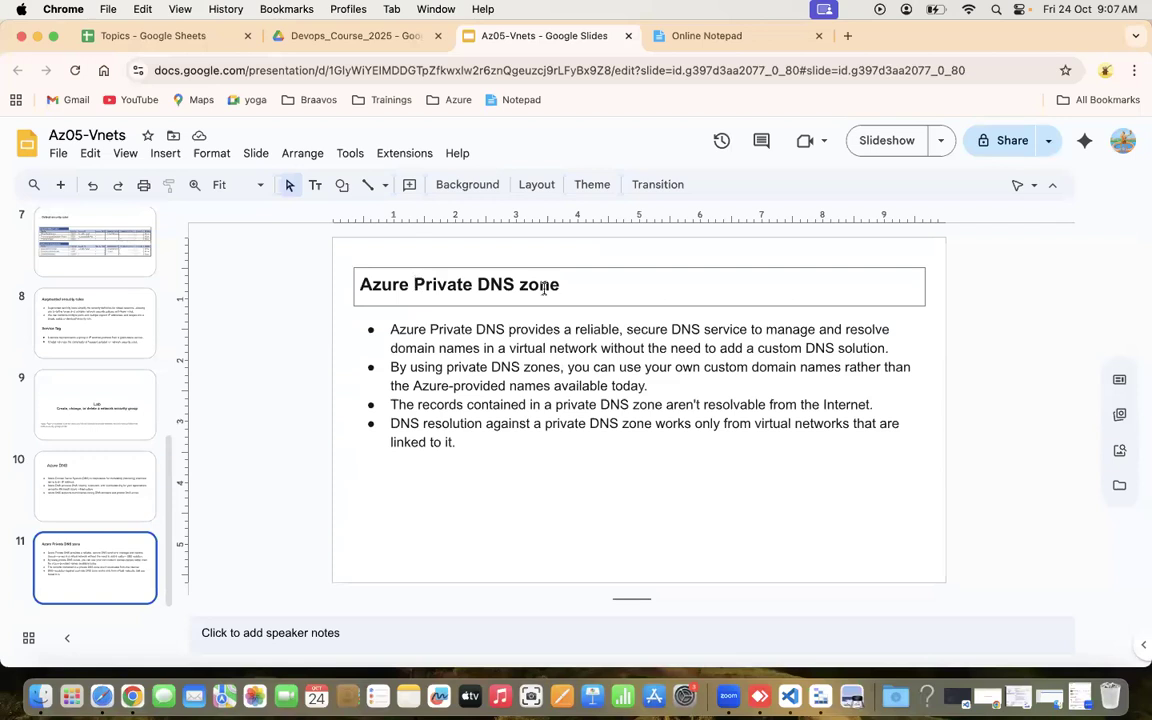
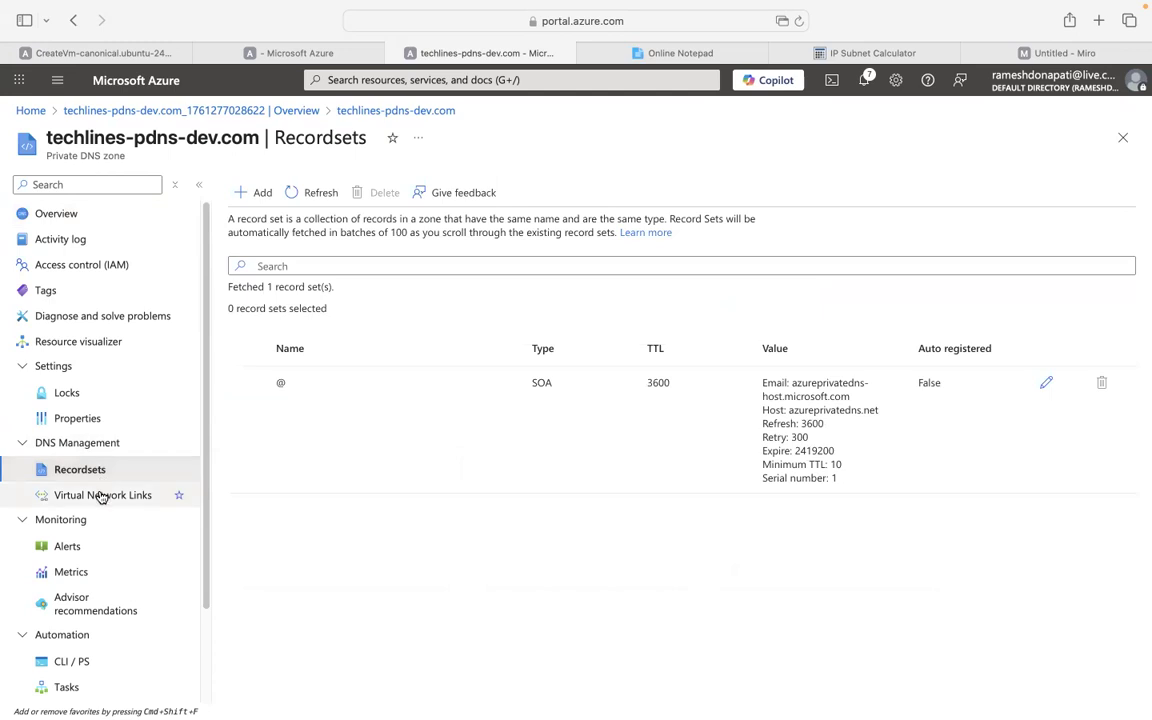
Open Virtual Network Links for techlines-pdns-dev.com and start adding a new link.
click(101, 497)
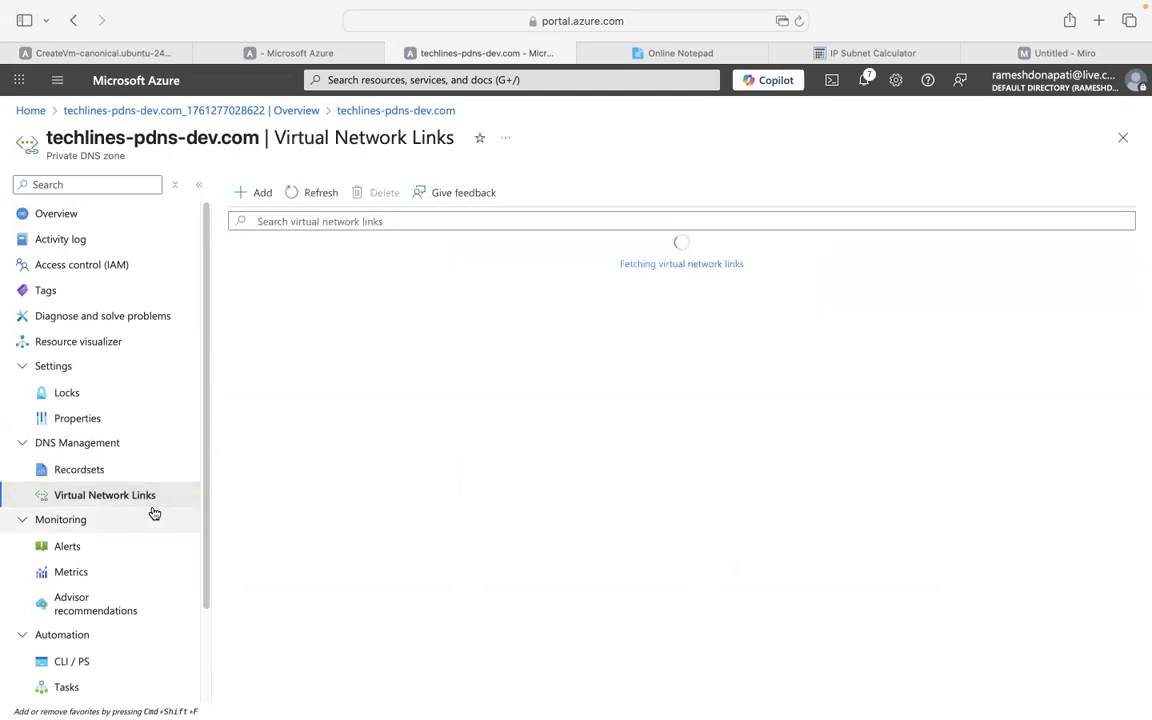
click(254, 195)
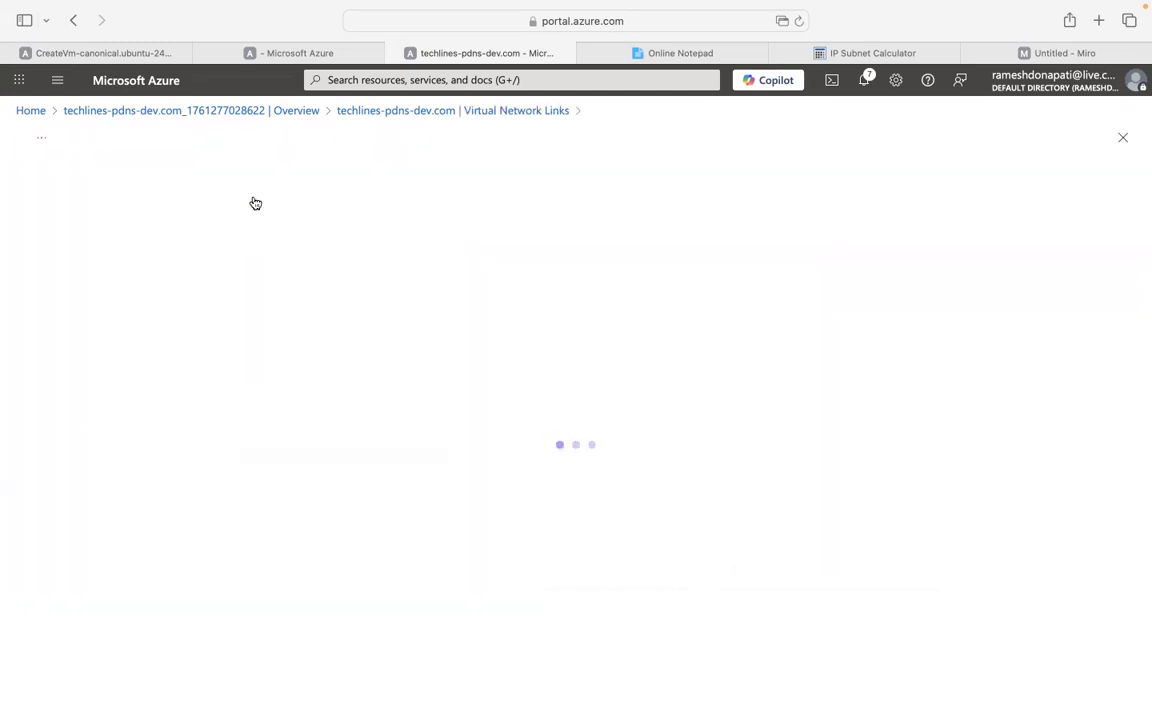
Name the virtual network link techlines-dev-pdns-link.
click(65, 208)
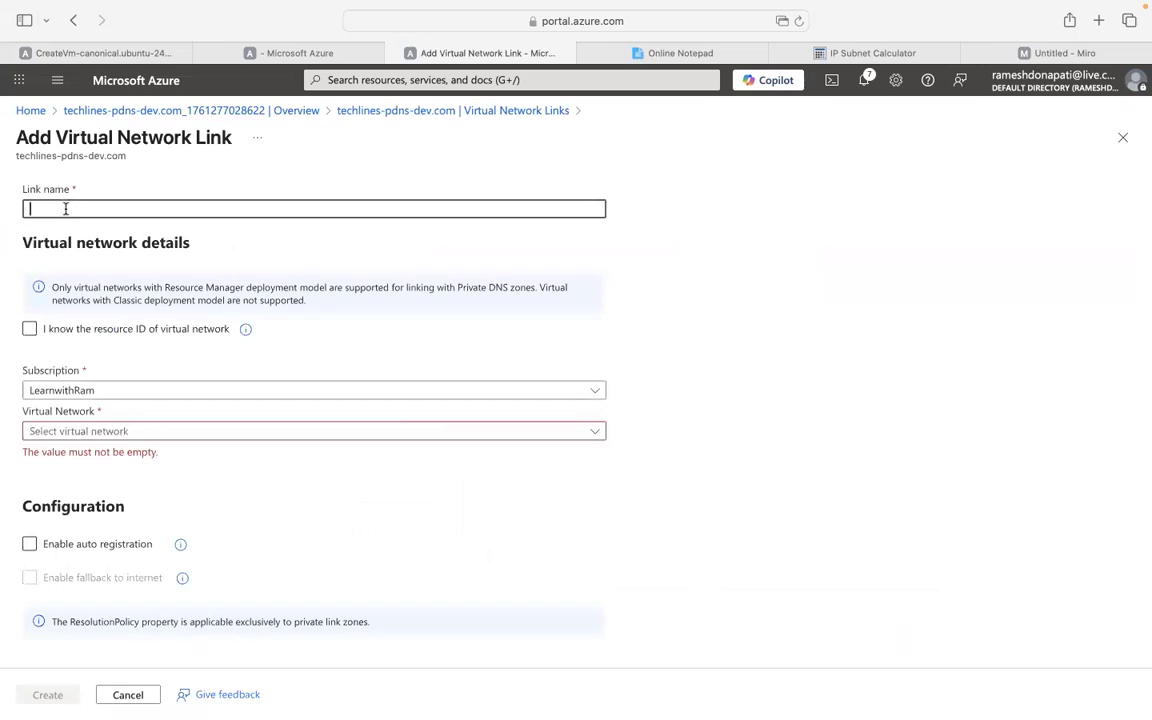
text(techlines-dev-)
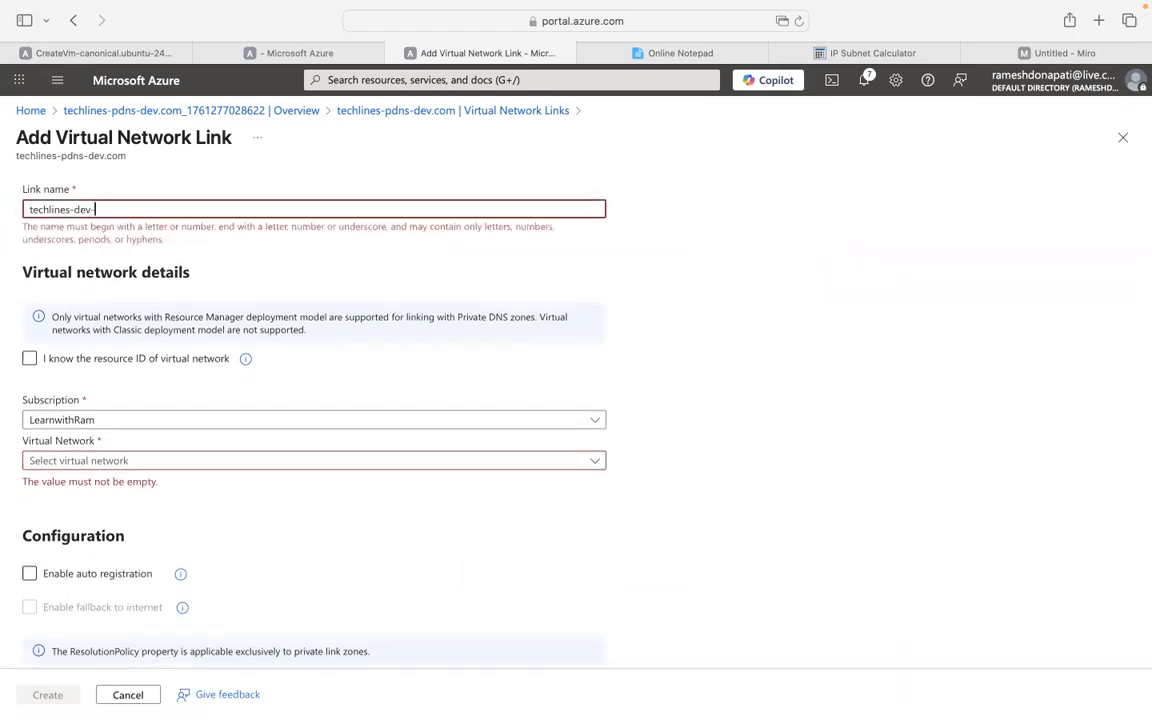
text(vnet)
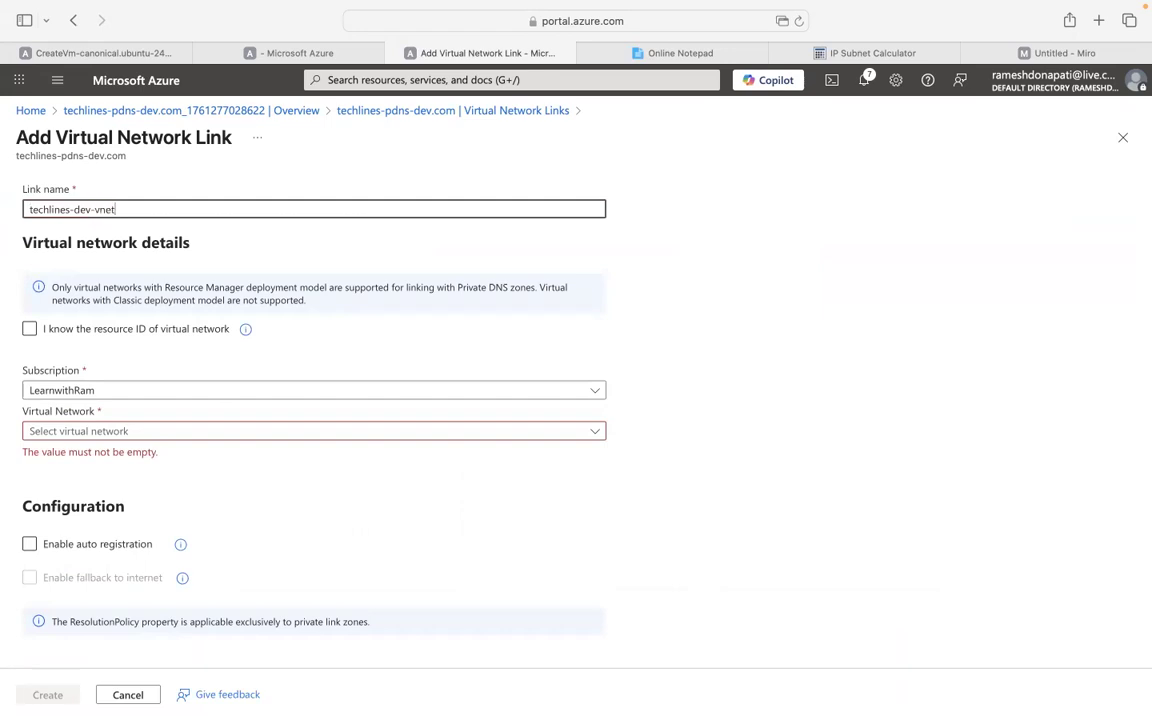
key(BackSpace)
key(BackSpace)
key(BackSpace)
key(BackSpace)
text(pdns-link)
Link it to techlines-dev-vnet with auto registration enabled and create it.
click(141, 430)
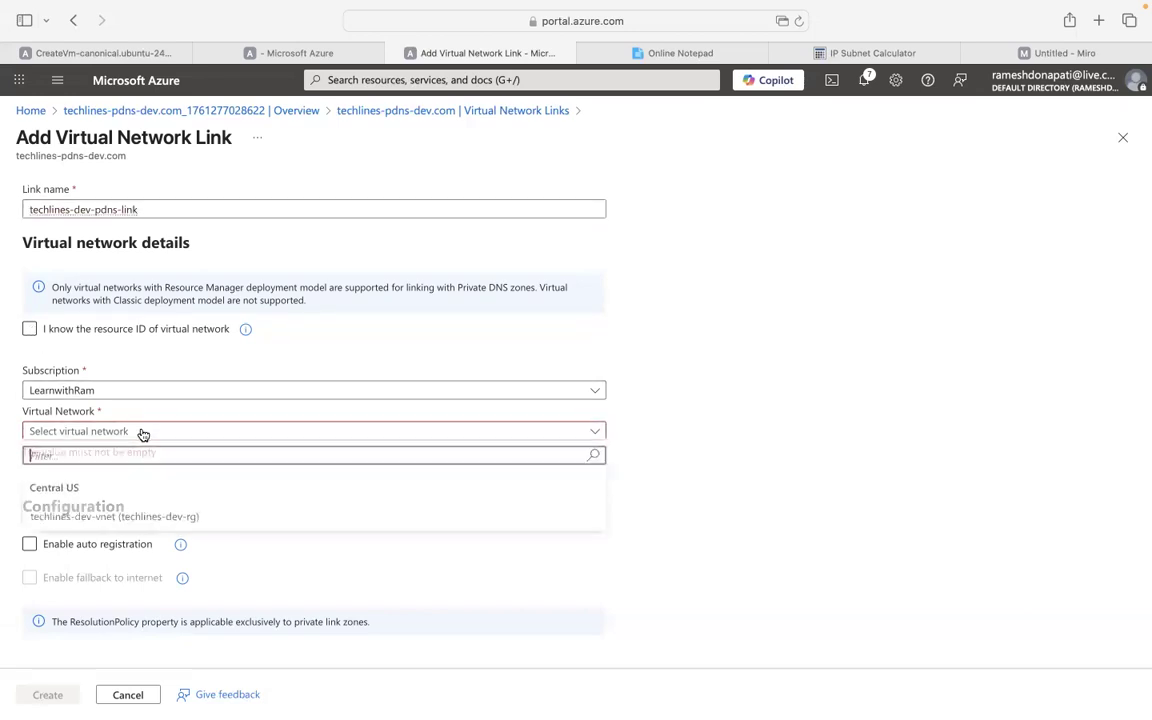
click(89, 520)
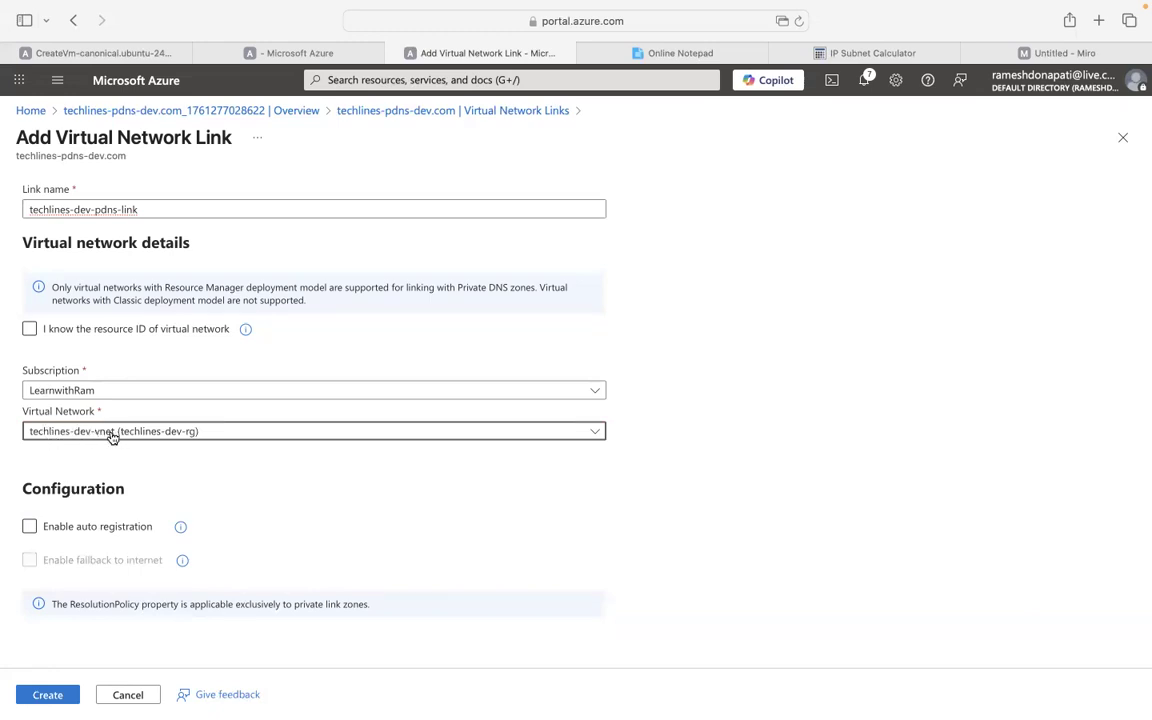
click(55, 525)
click(30, 529)
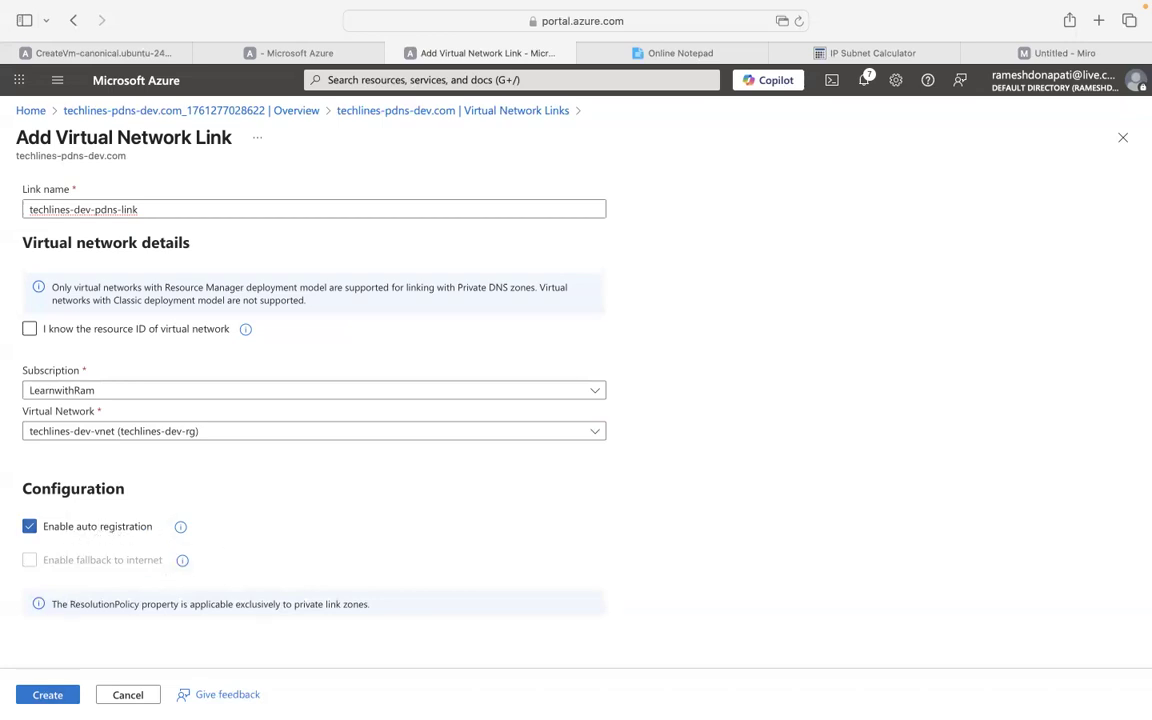
click(52, 694)
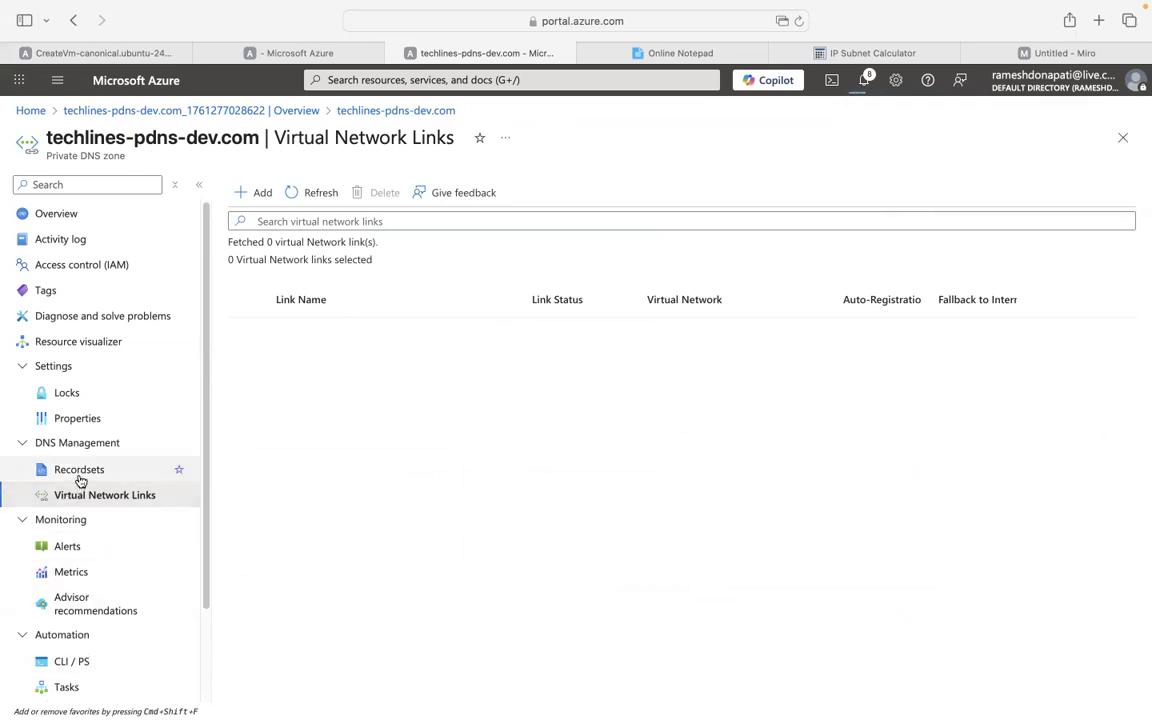
Refresh the links list, follow the link creation in notifications, and view the zone's record sets.
click(320, 193)
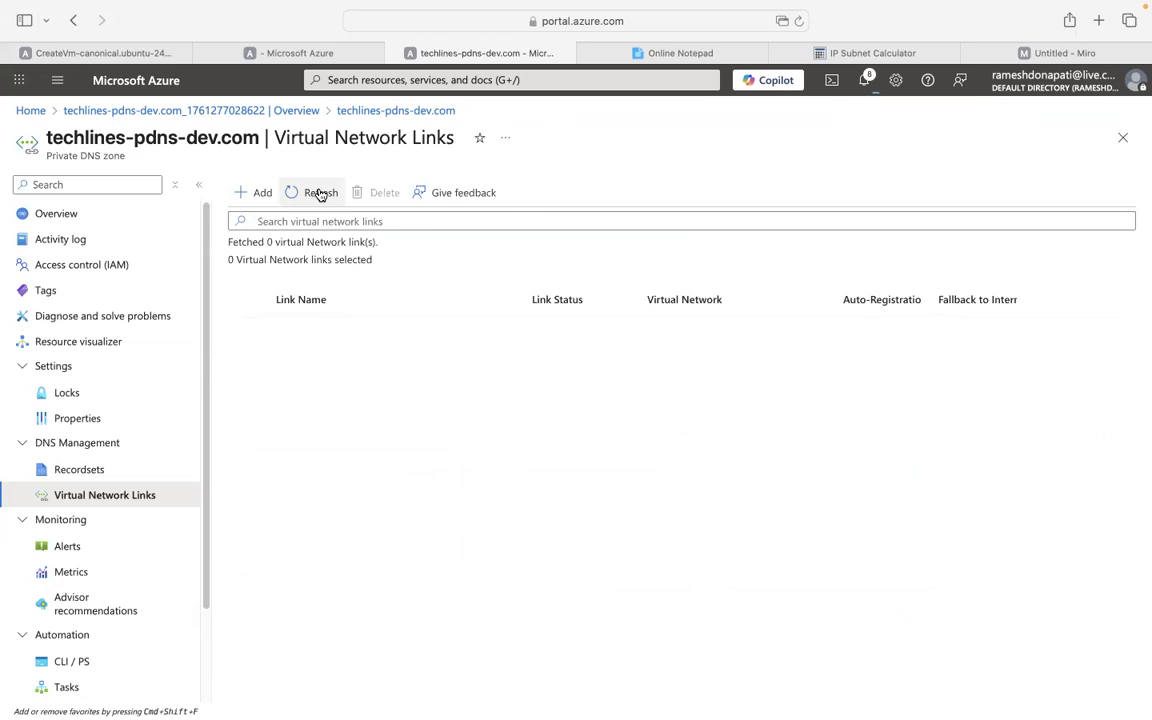
click(866, 82)
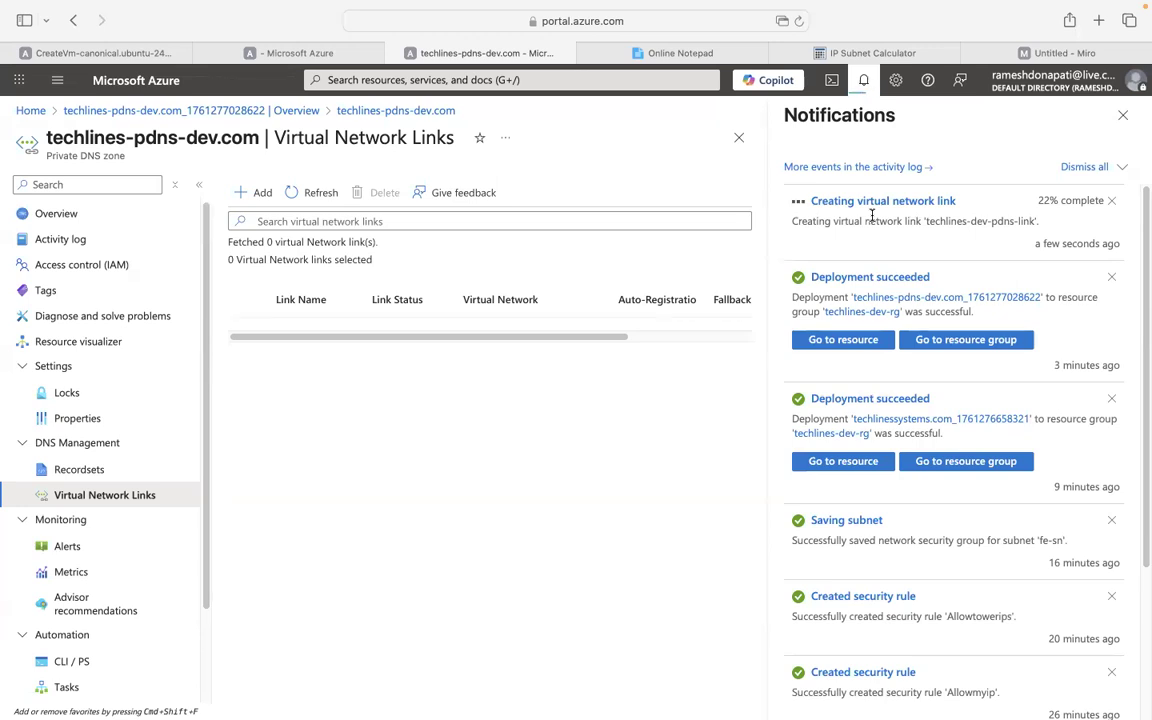
click(92, 470)
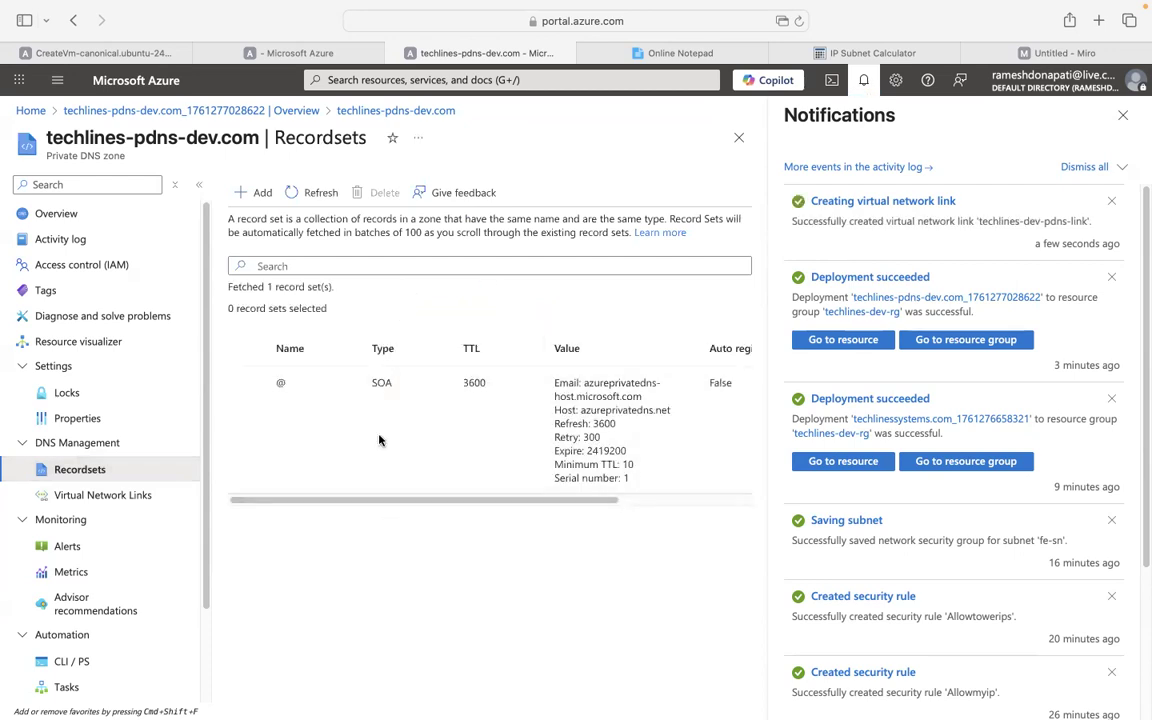
click(325, 200)
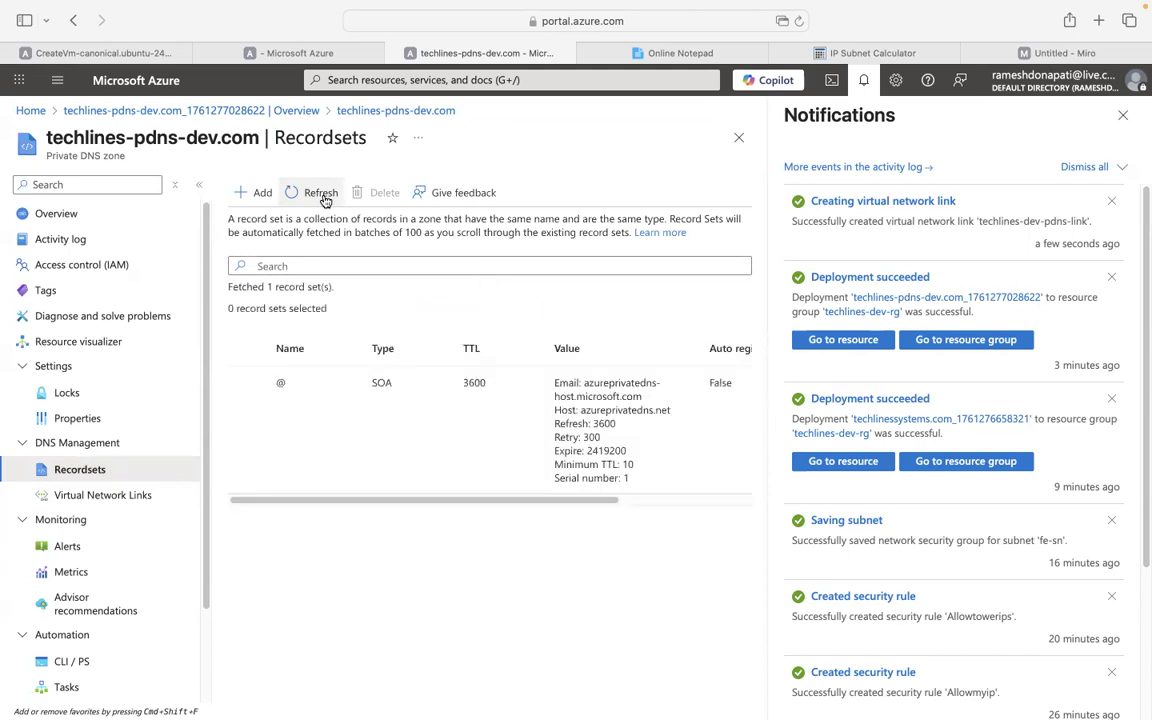
click(1122, 117)
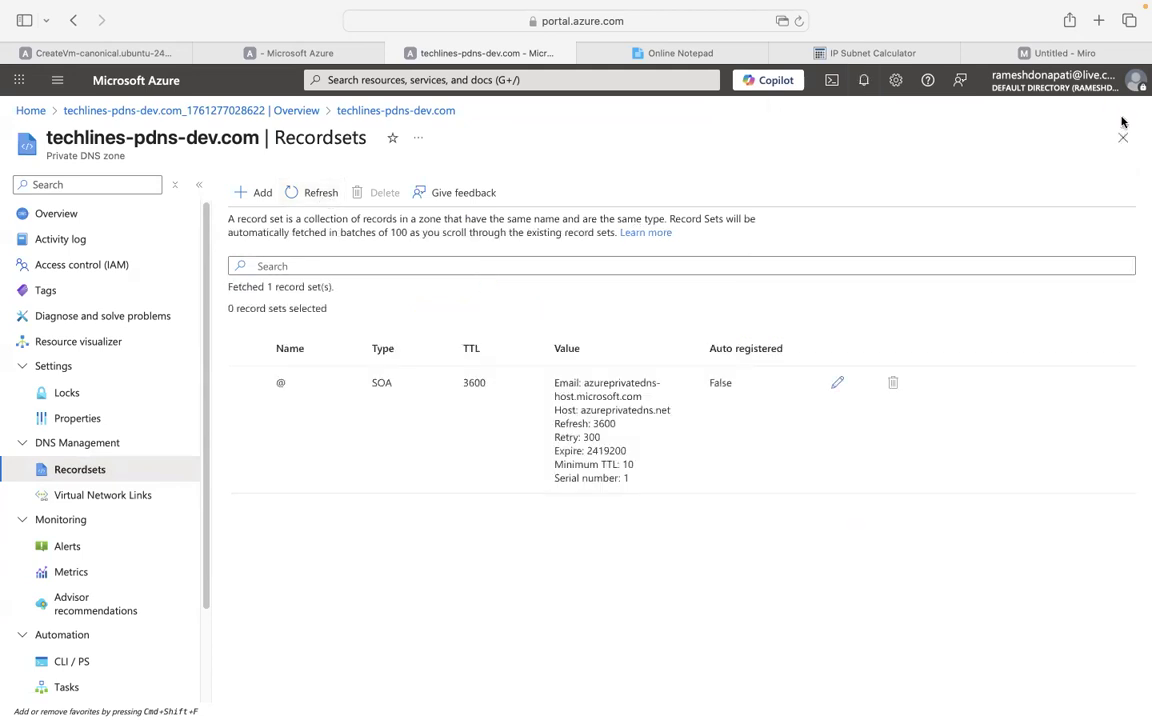
Reload record sets repeatedly, still only the @ SOA record, then return to Virtual Network Links.
click(325, 194)
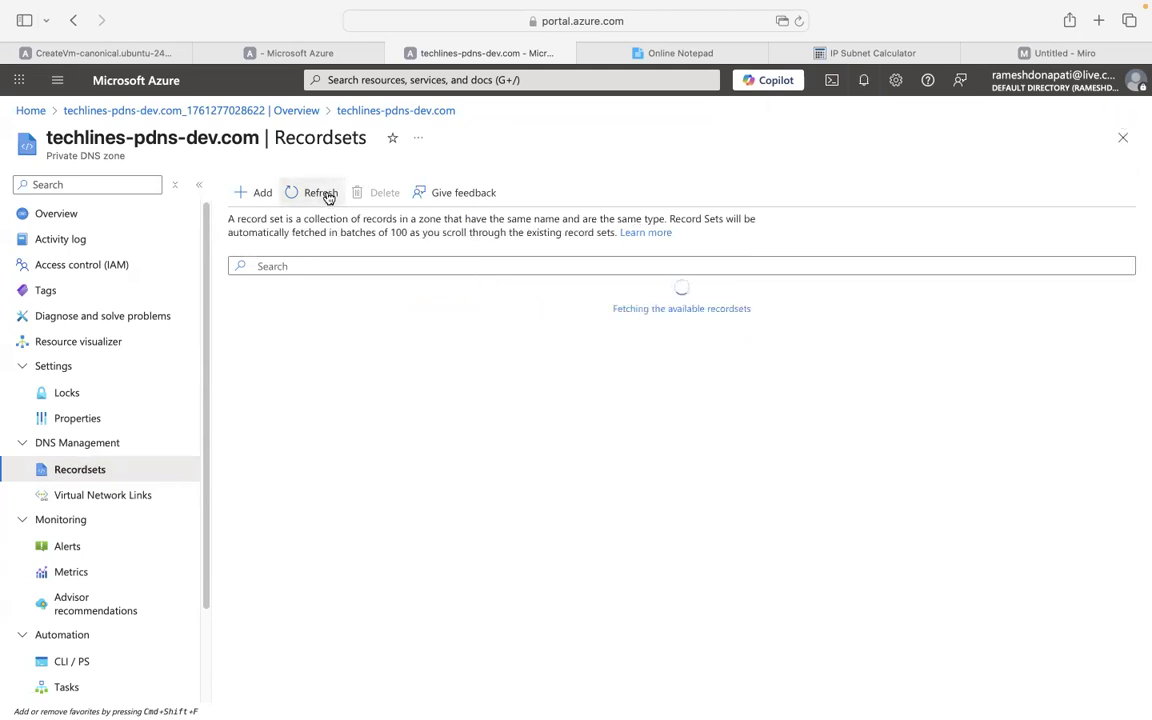
click(325, 194)
click(325, 194)
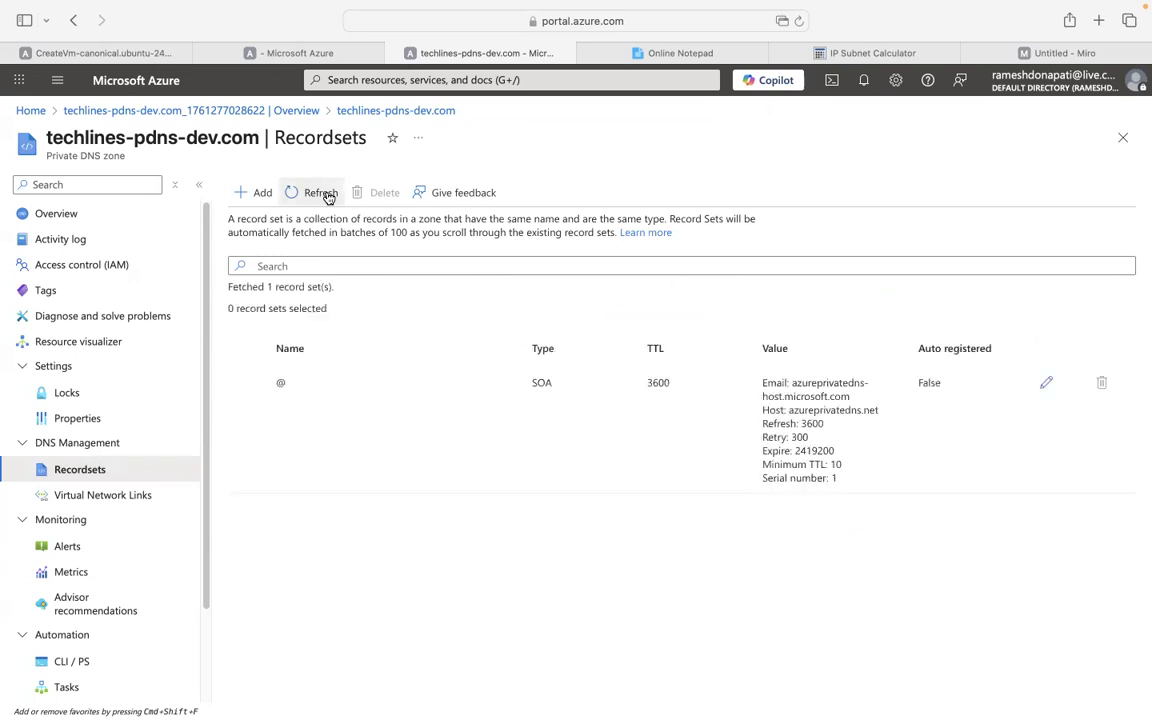
click(74, 496)
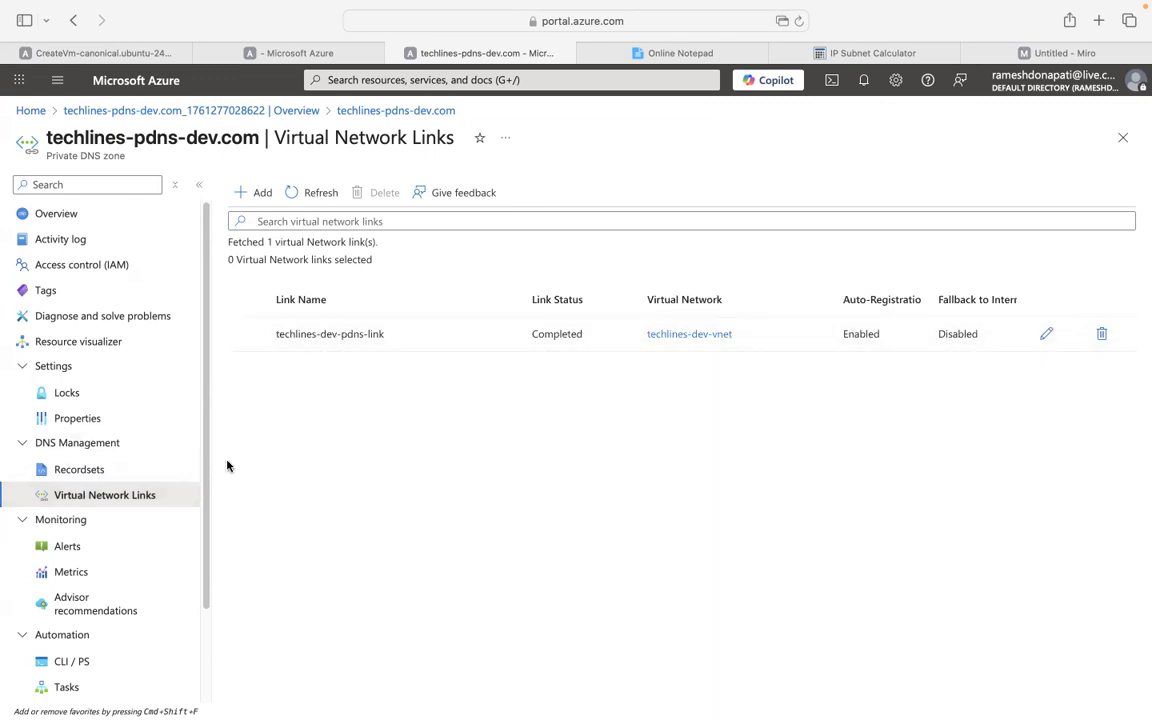
Refresh record sets to reveal auto-registered A records for four VMs, then show the Topics slide.
click(92, 469)
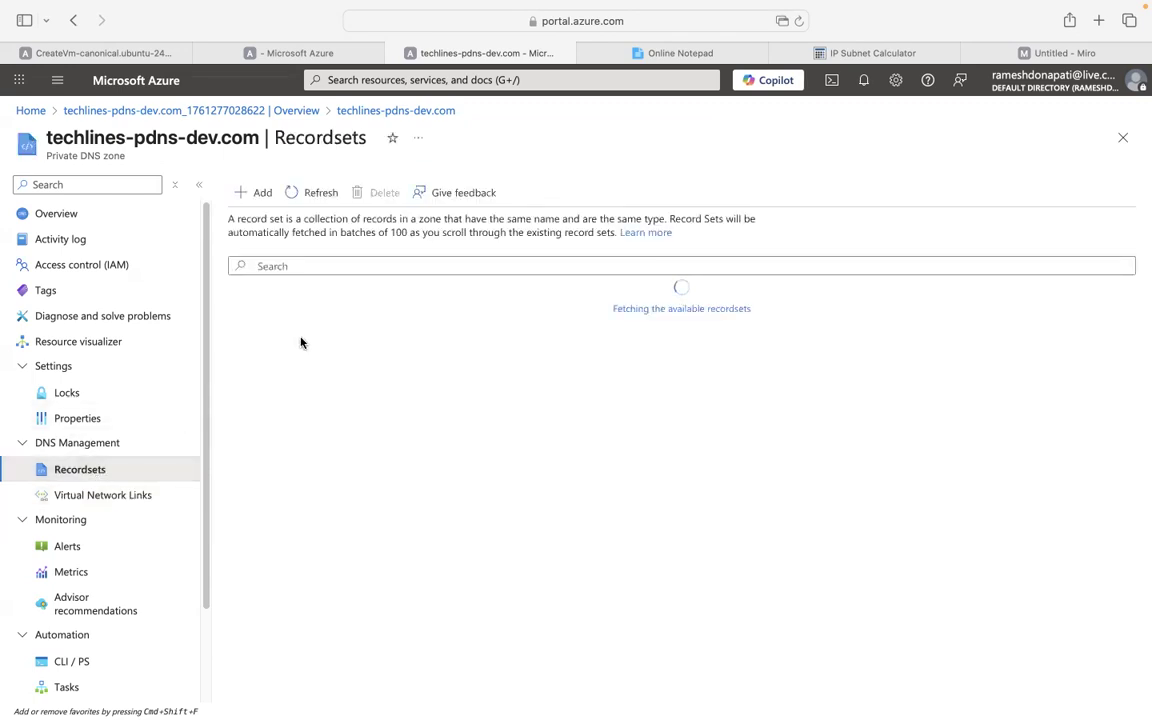
click(309, 204)
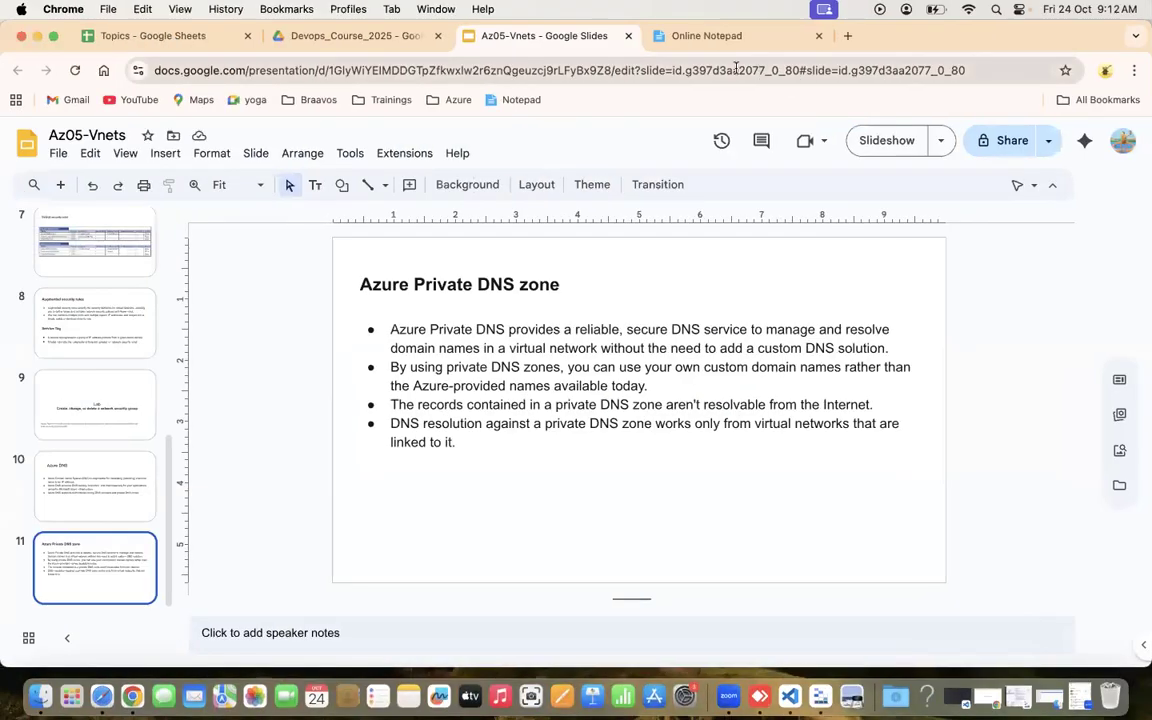
drag(168, 457, 170, 257)
click(75, 298)
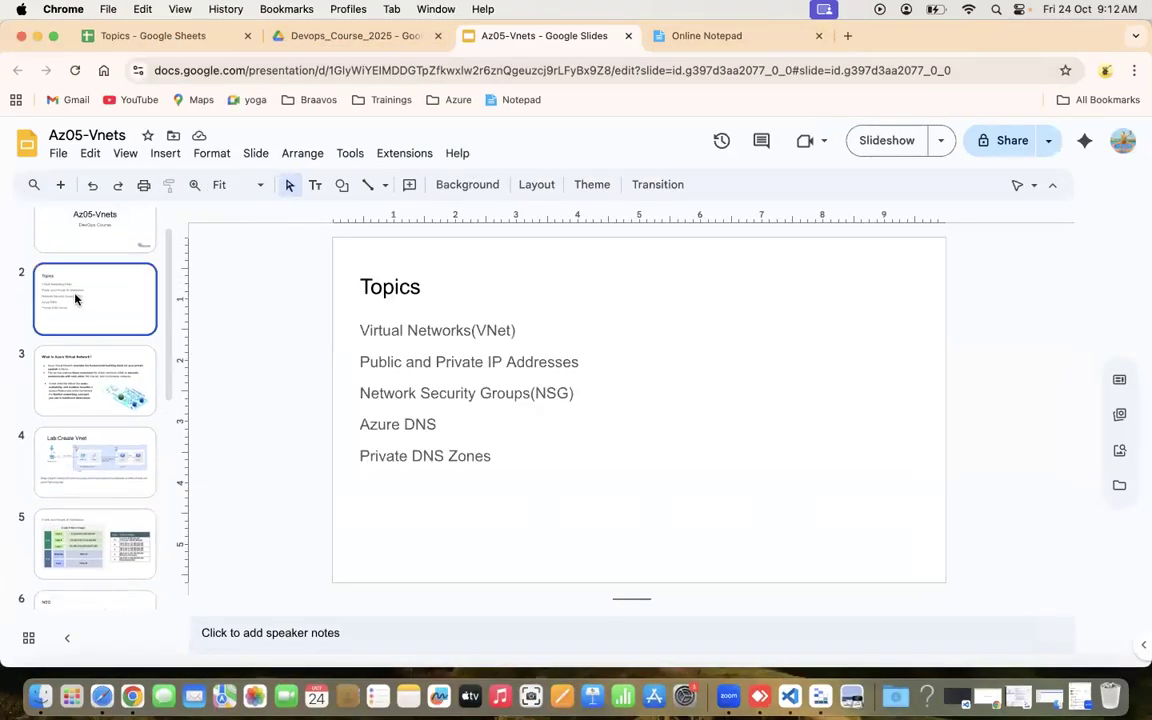